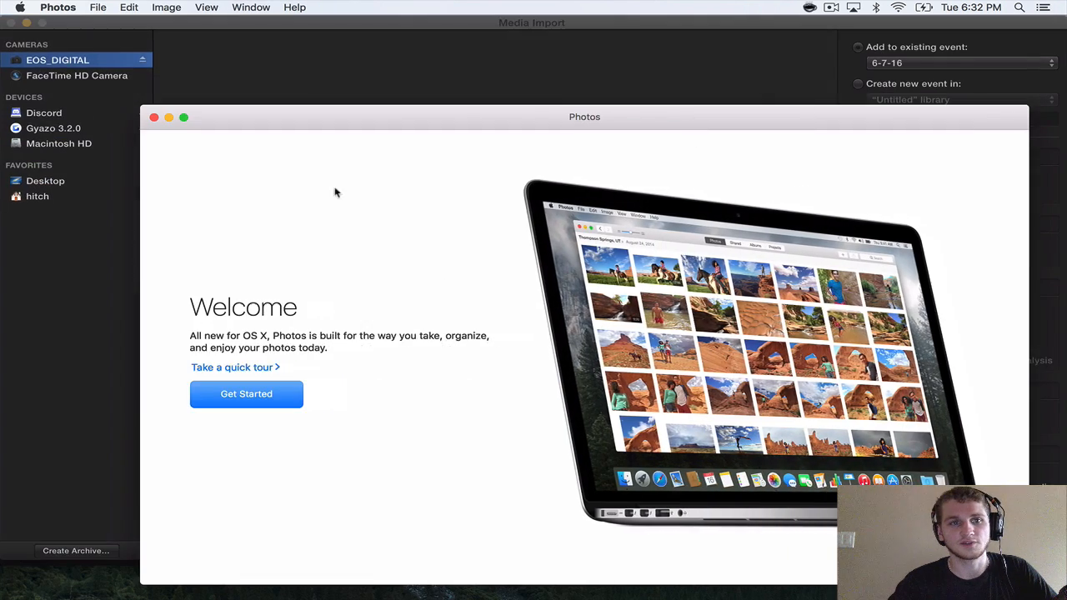
Close the Photos welcome window and preview clip MVI_2634 on the EOS_DIGITAL camera in the Media Import window.
left_click(156, 118)
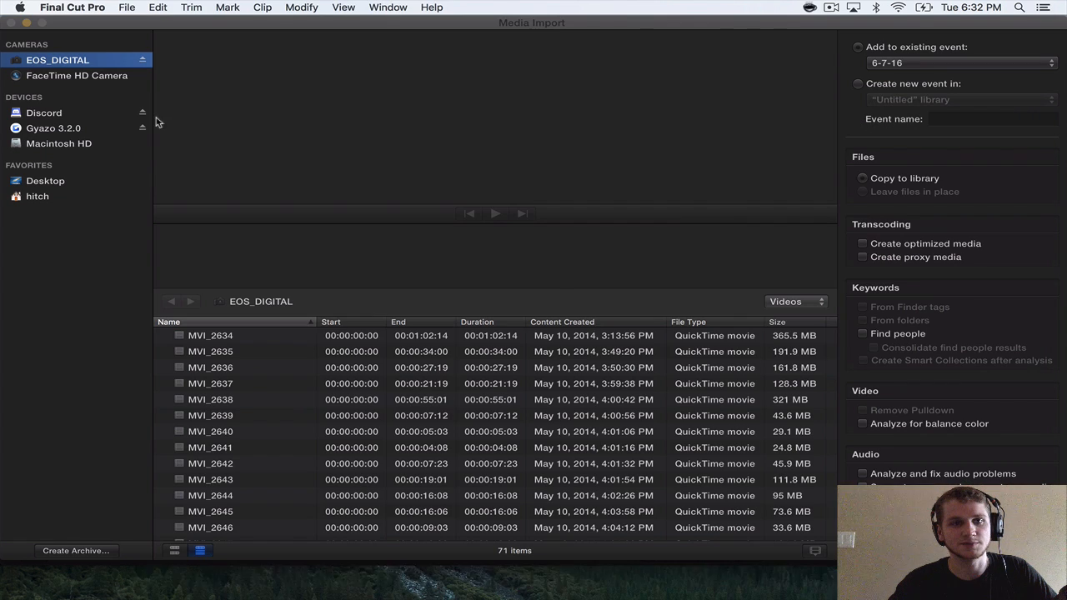
left_click(237, 334)
scroll(240, 414, "down", 5)
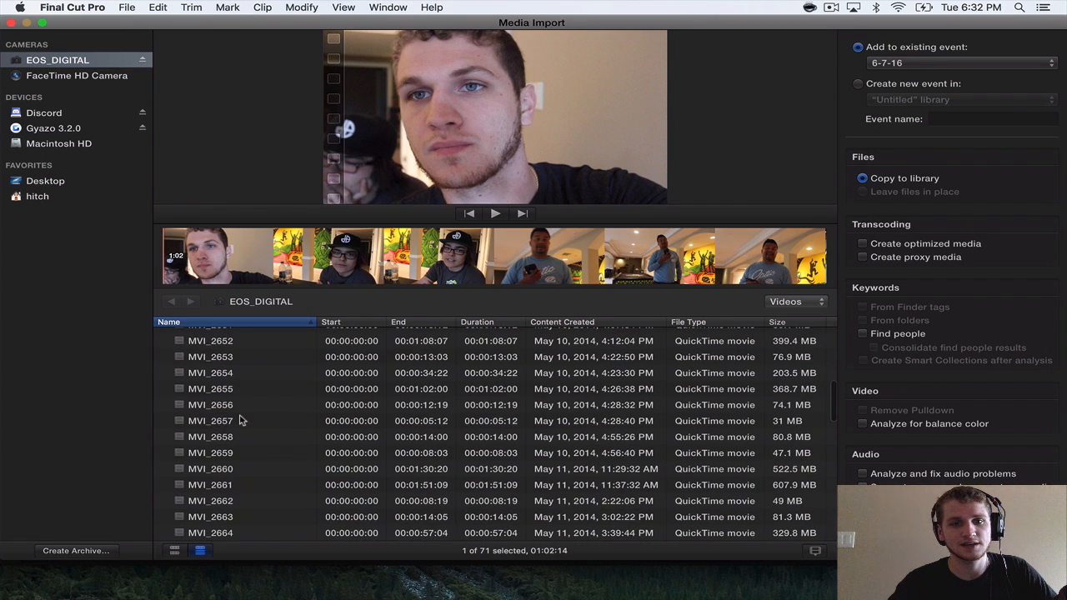
Preview clips further down the camera's list, including MVI_2657 and those between MVI_2685 and MVI_2690, to locate the footage to import.
left_click(246, 392)
left_click(248, 420)
scroll(247, 433, "down", 10)
left_click(247, 434)
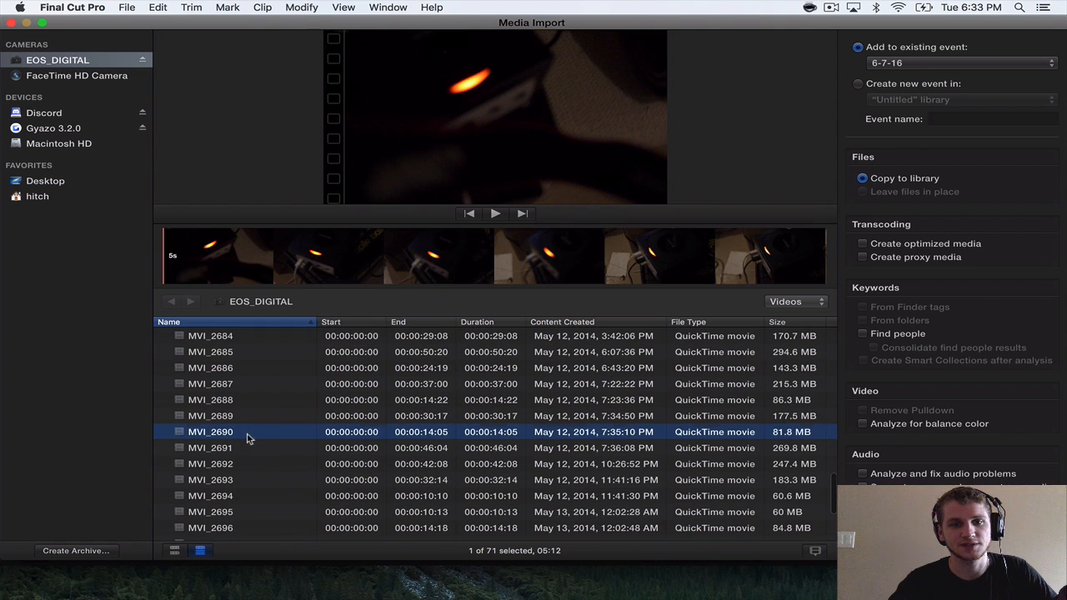
left_click(246, 400)
left_click(246, 419)
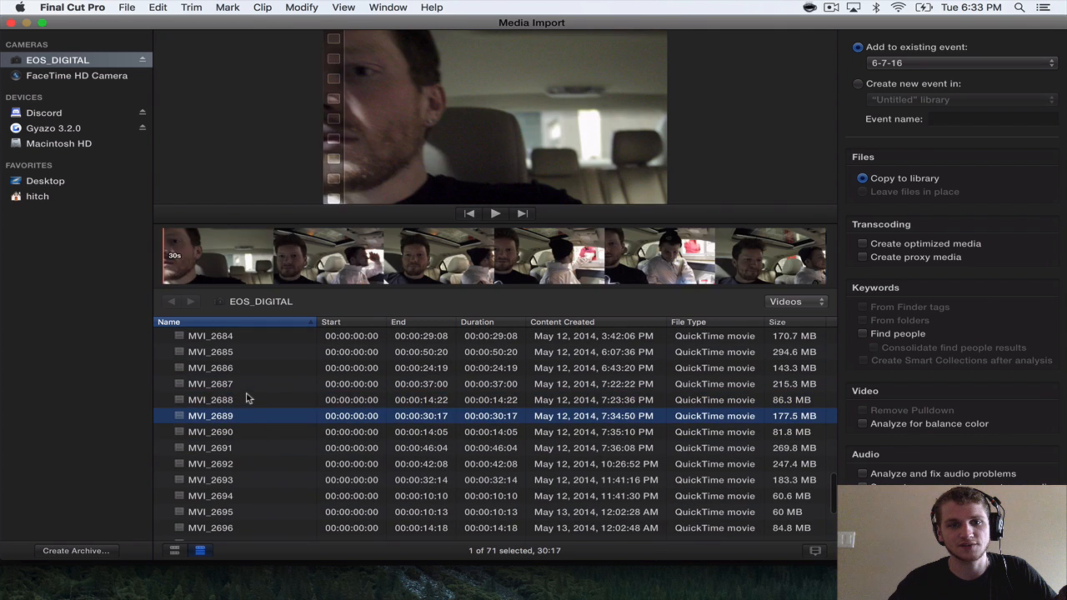
left_click(246, 400)
scroll(245, 398, "up", 2)
left_click(246, 395)
scroll(247, 400, "up", 4)
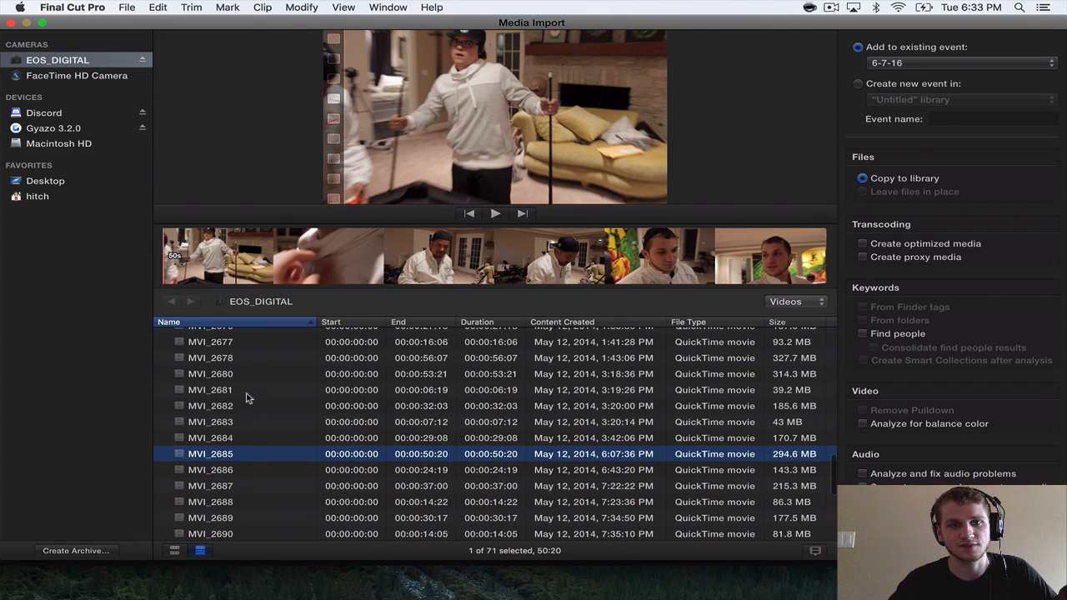
Step back through the clips from MVI_2685 to MVI_2673, previewing them to find where the wanted footage starts.
key("Up")
key("Up")
key("Up")
key("Up")
key("Up")
key("Up")
key("Up")
key("Up")
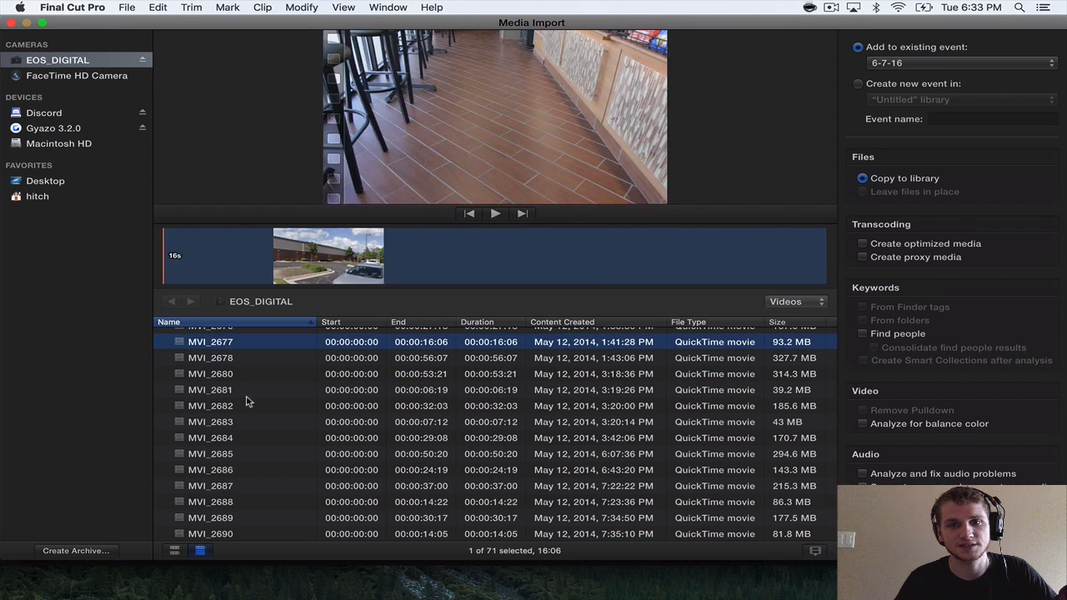
key("Up")
key("Up")
key("Up")
key("Up")
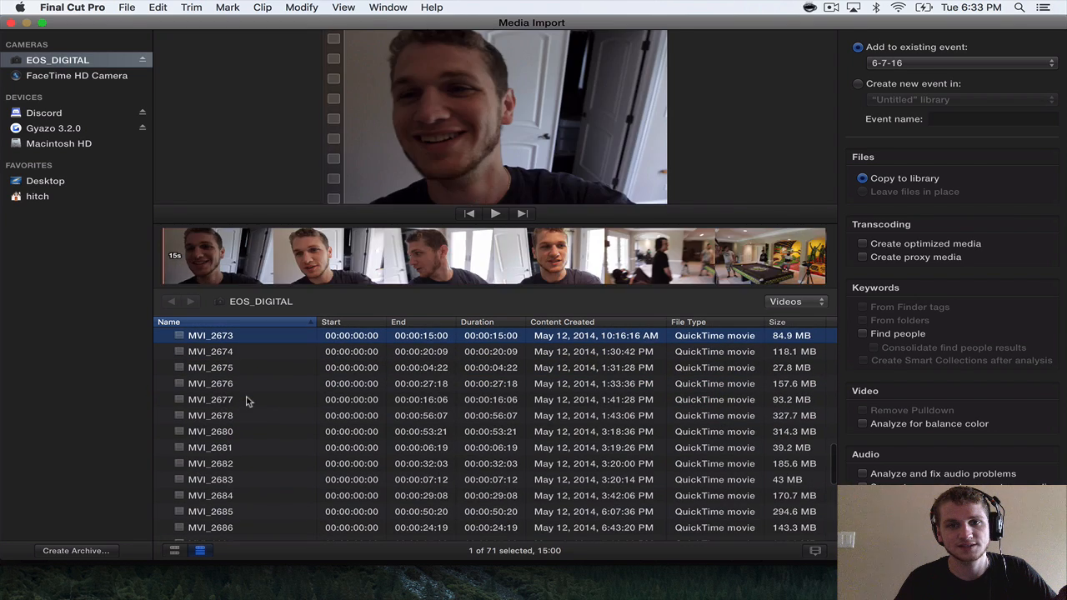
key("Up")
key("Down")
key("Down")
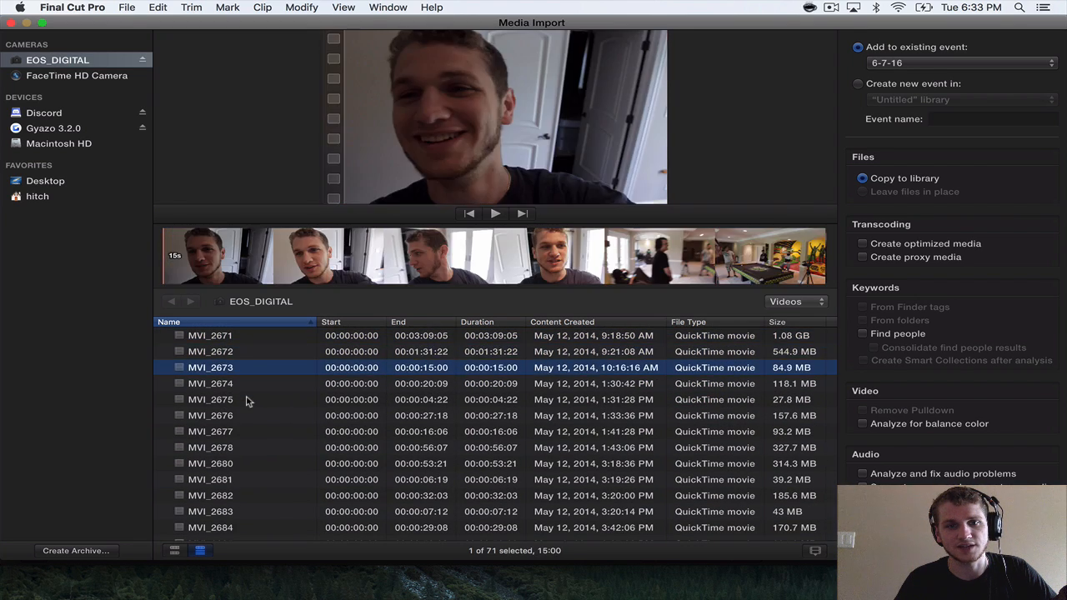
key("Up")
key("Down")
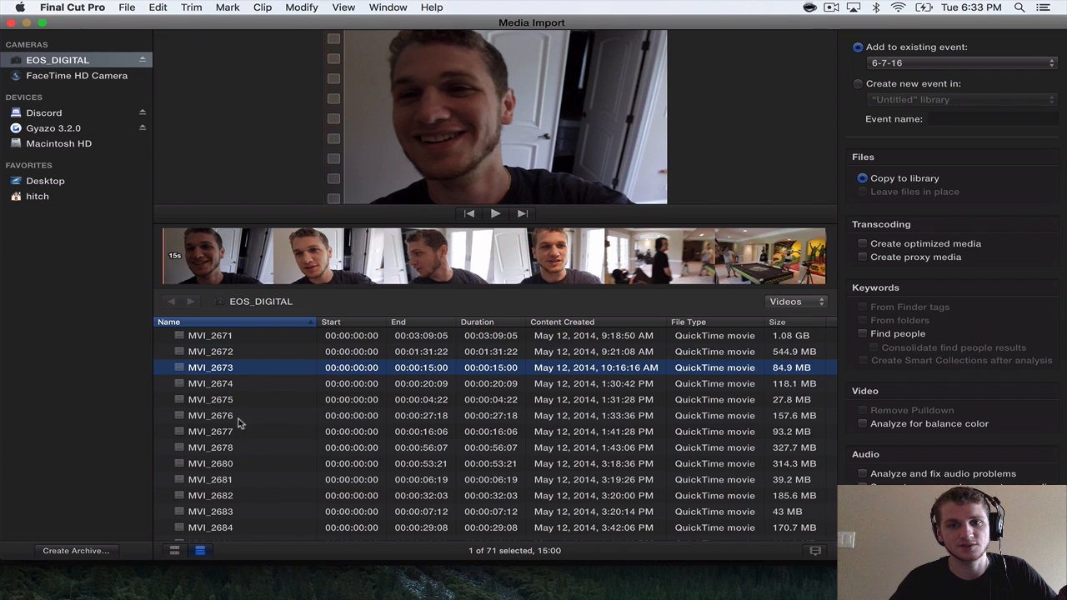
Import clips MVI_2673 through MVI_2705 from the camera into the existing event 6-7-16.
left_click(269, 351)
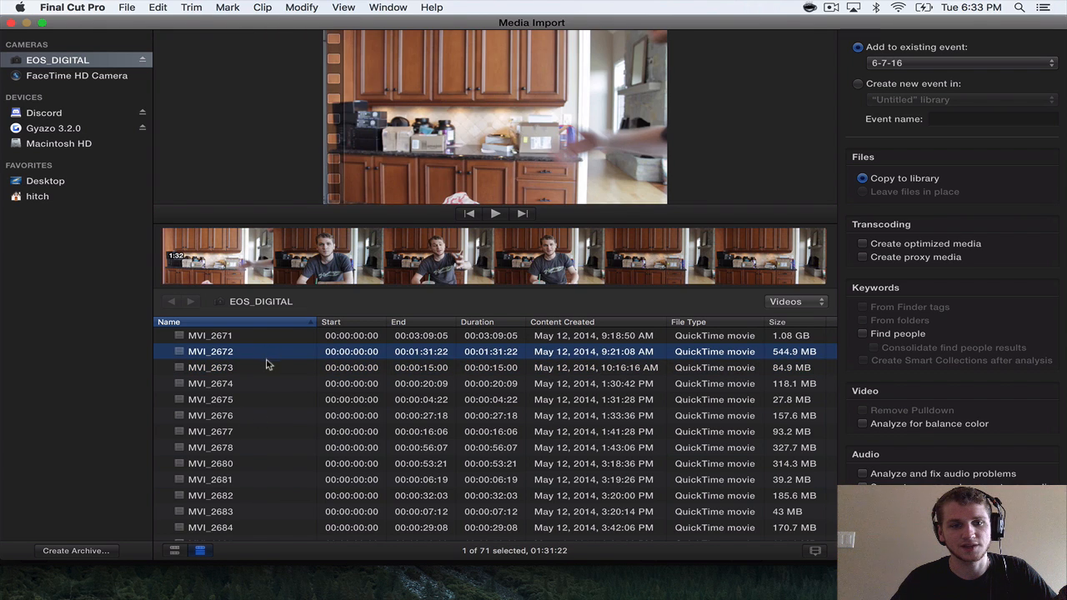
left_click(268, 366)
left_click(267, 351)
left_click_drag(267, 351, 295, 596)
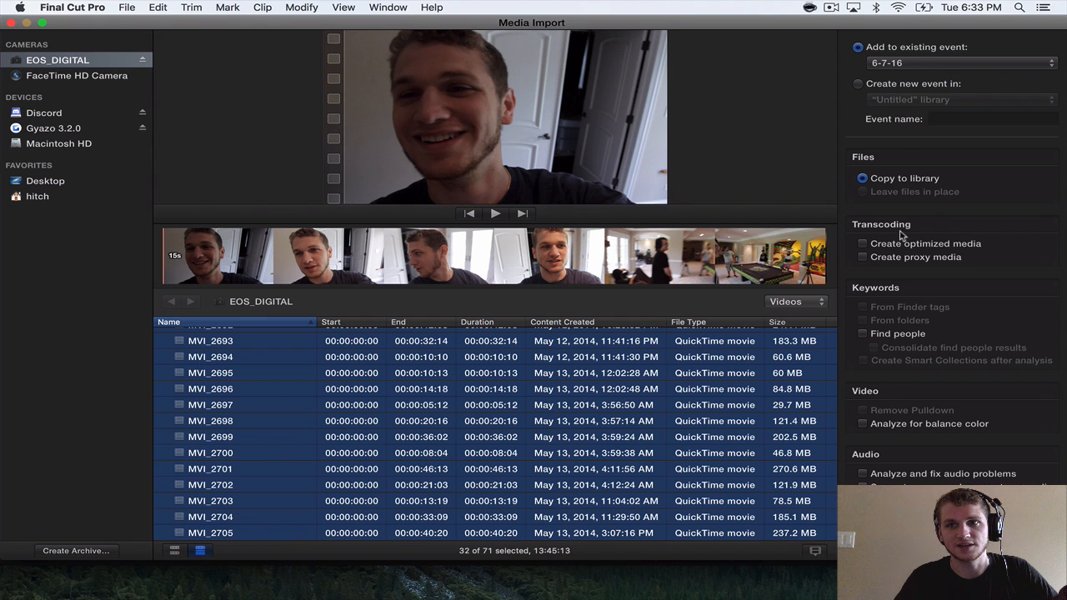
left_click(1017, 550)
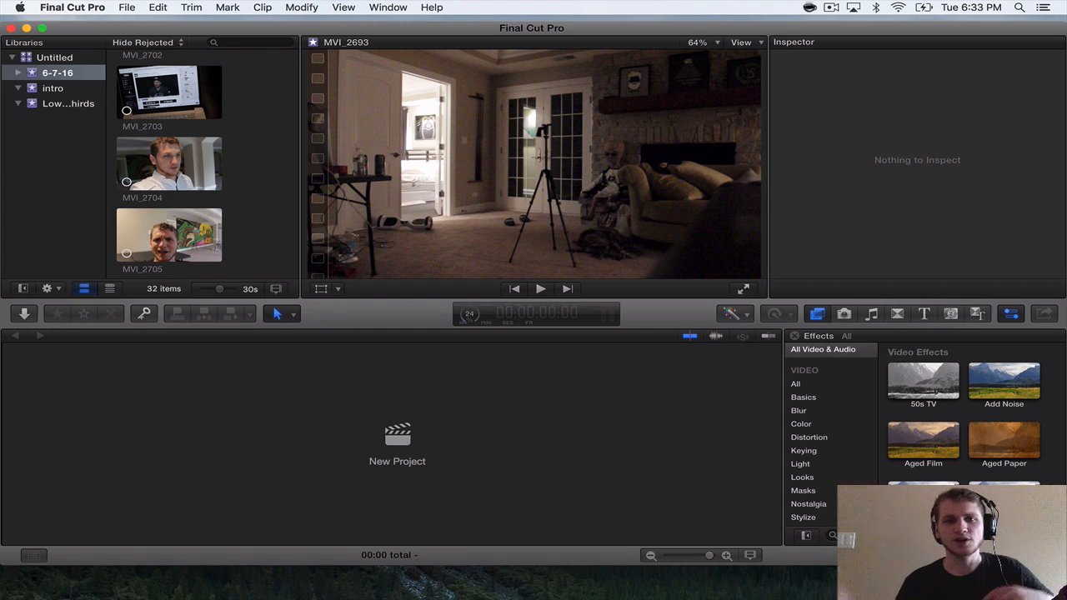
Create a new project in the 6-7-16 event with the default name Untitled Project and automatic settings.
left_click(397, 440)
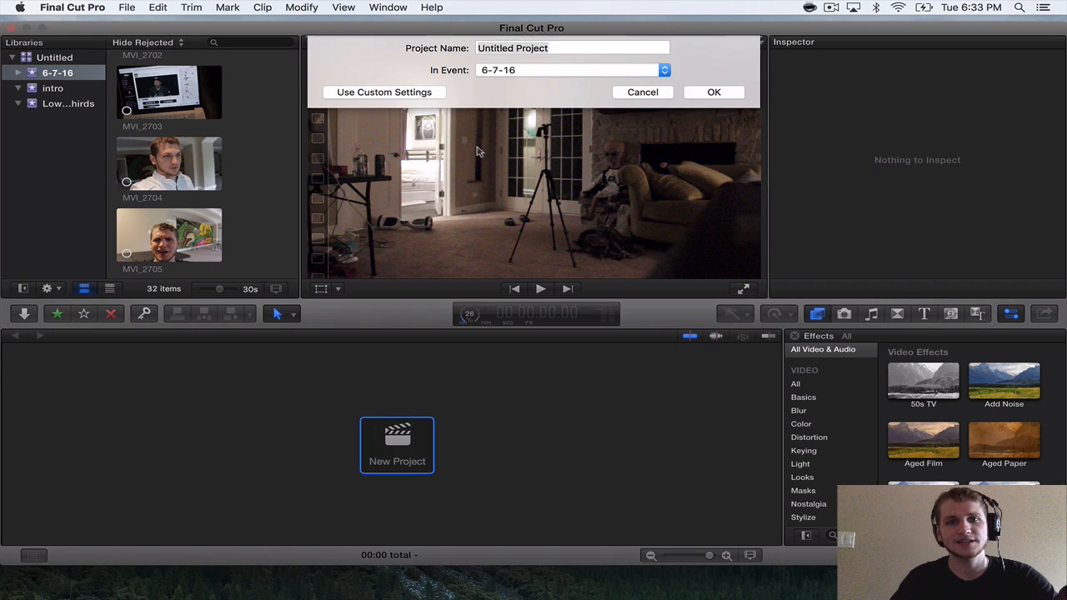
left_click(702, 94)
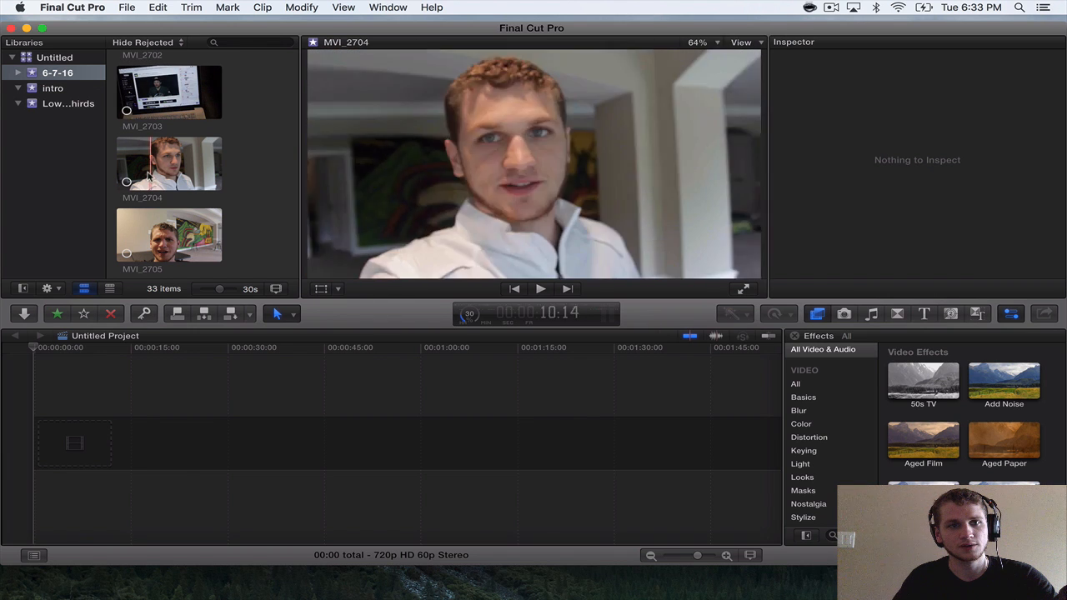
Raise the volume, preview clip MVI_2704 with audio skimming switched on, and switch audio skimming off.
key("XF86AudioRaiseVolume")
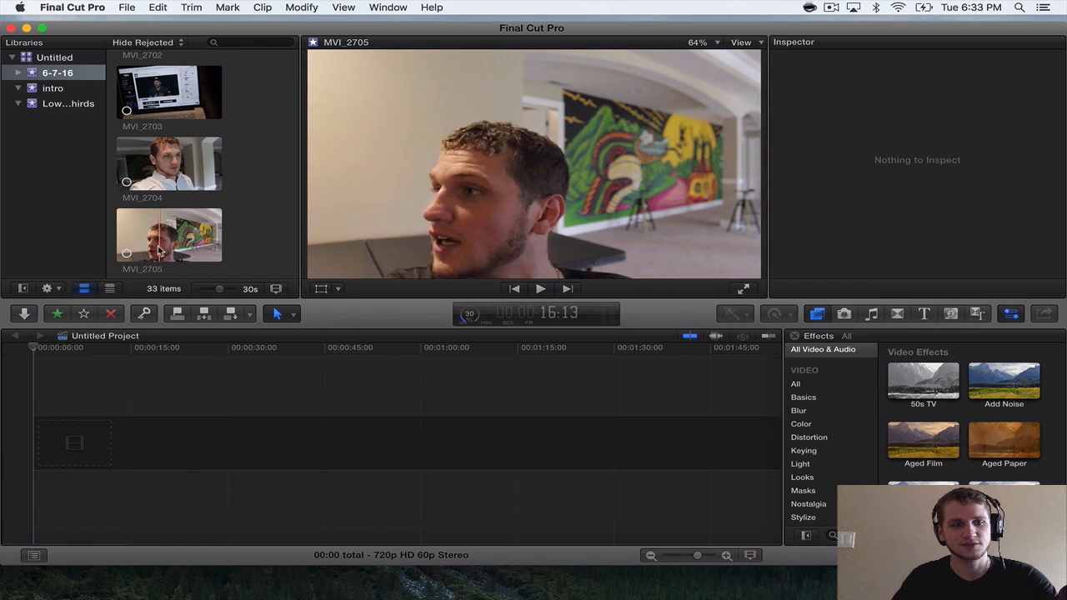
left_click(166, 167)
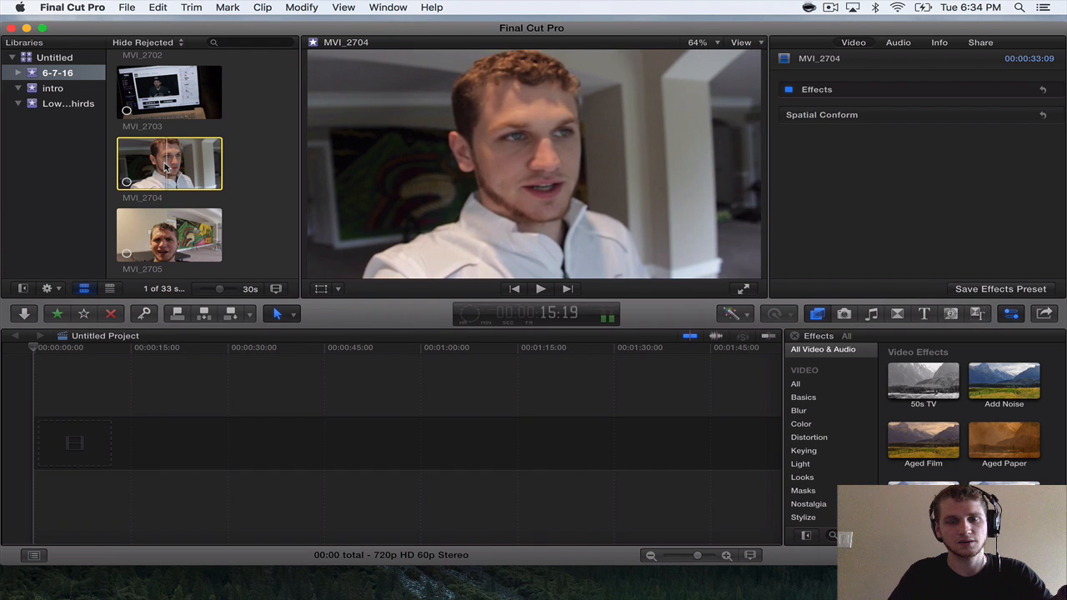
left_click(624, 400)
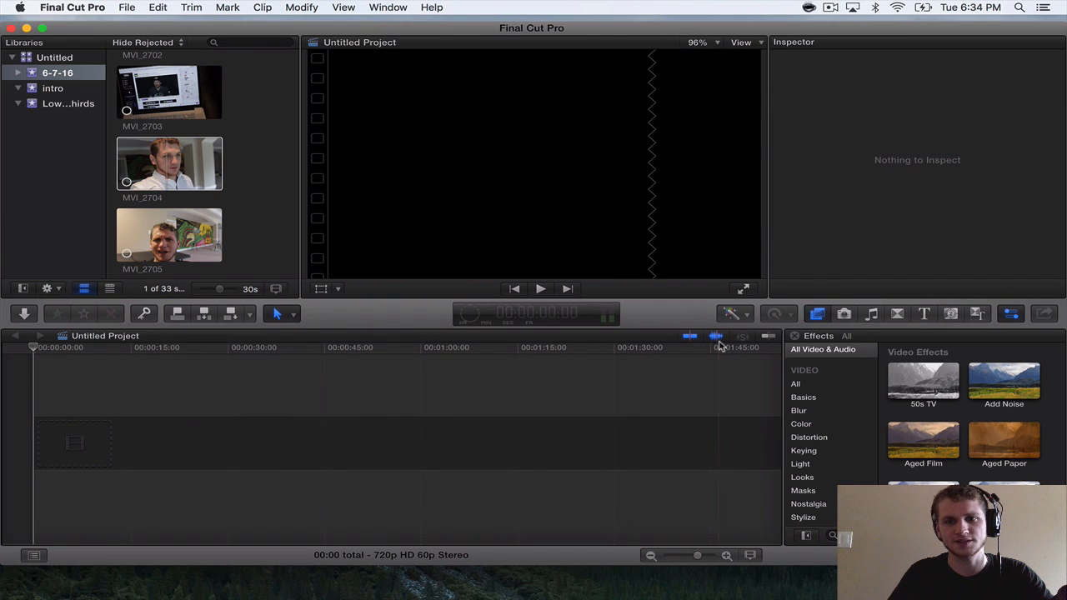
left_click(150, 160)
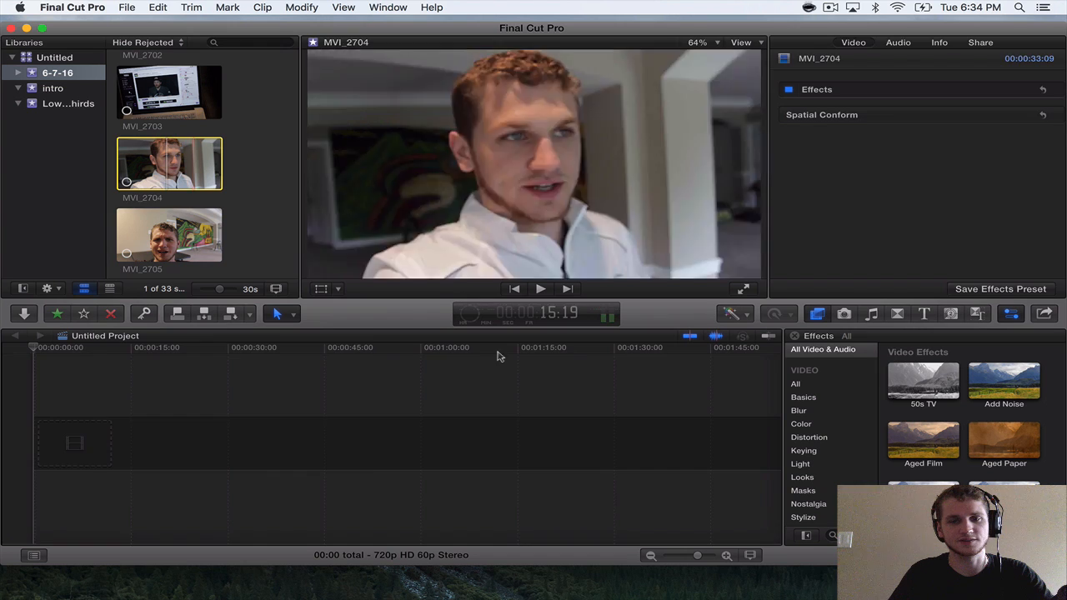
left_click(505, 363)
left_click(187, 165)
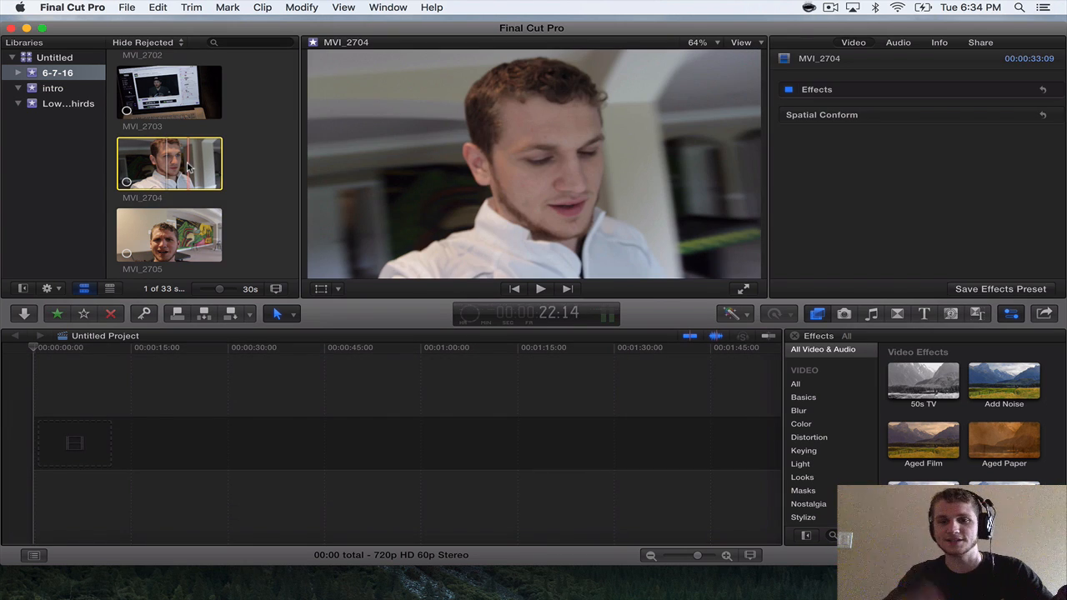
left_click(716, 337)
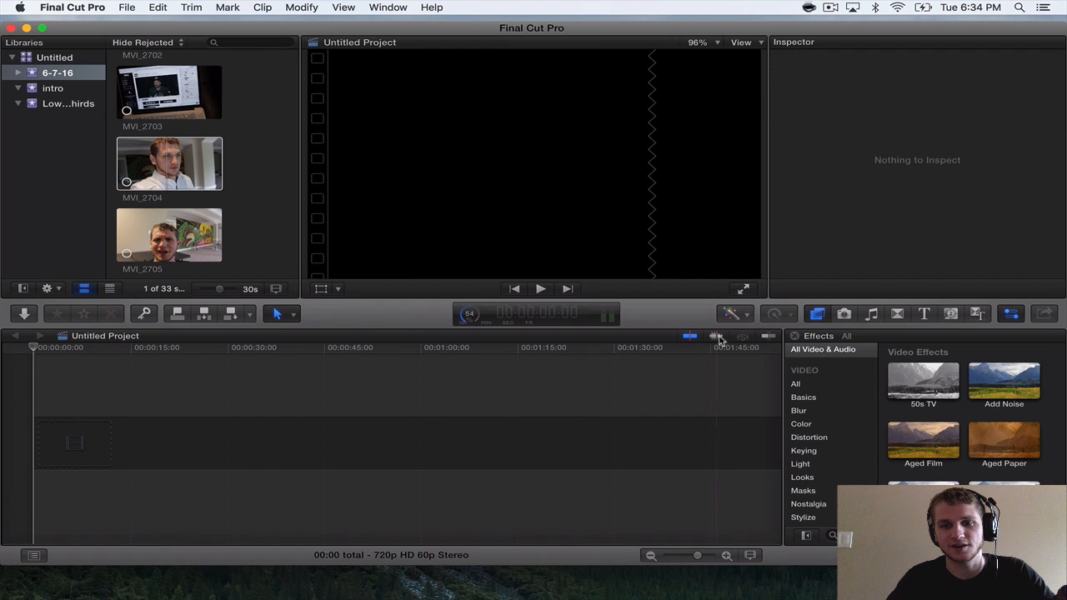
Compare skimming MVI_2704 and MVI_2703 without and with audio skimming, and leave audio skimming turned off.
left_click(141, 158)
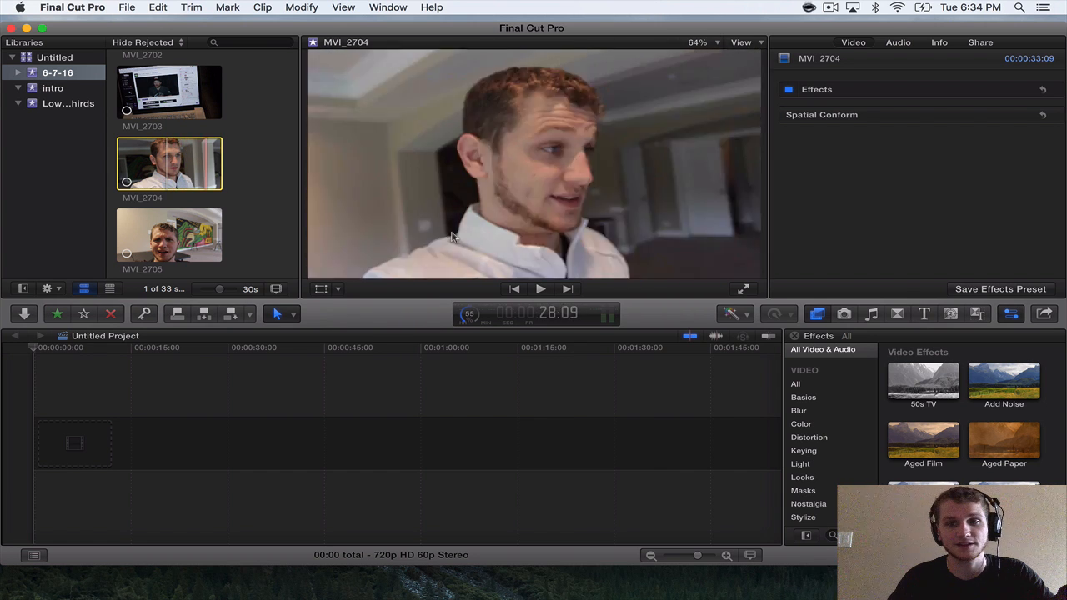
left_click(610, 325)
left_click(140, 160)
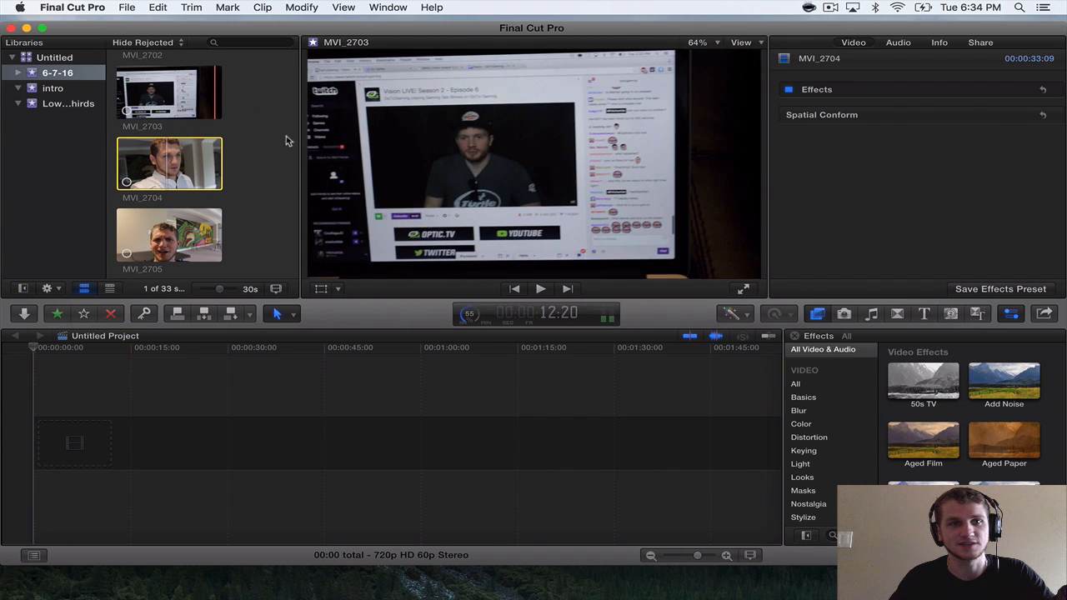
left_click(249, 132)
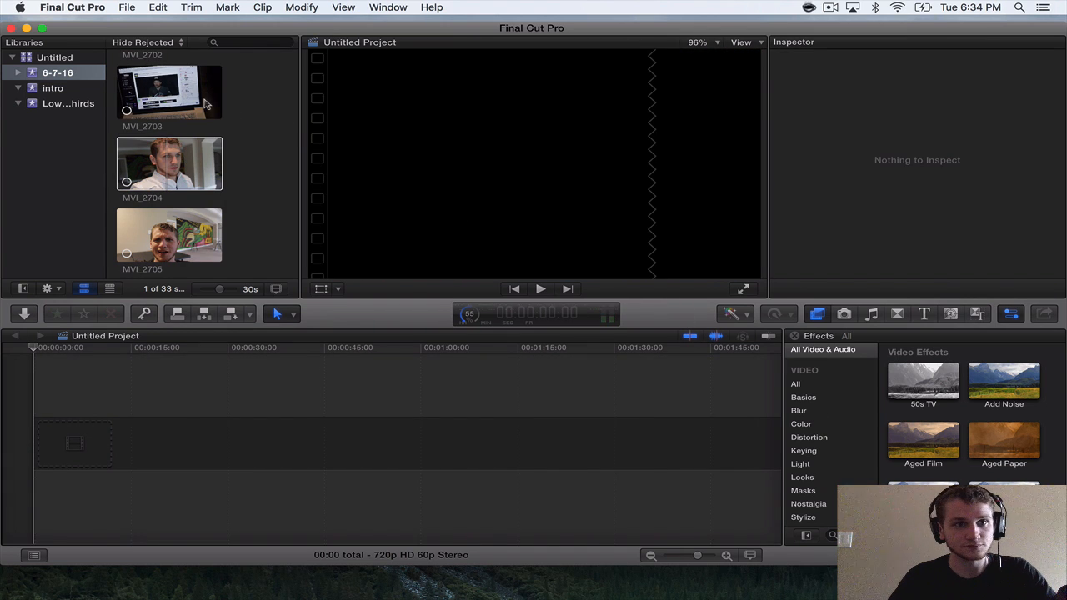
left_click(714, 336)
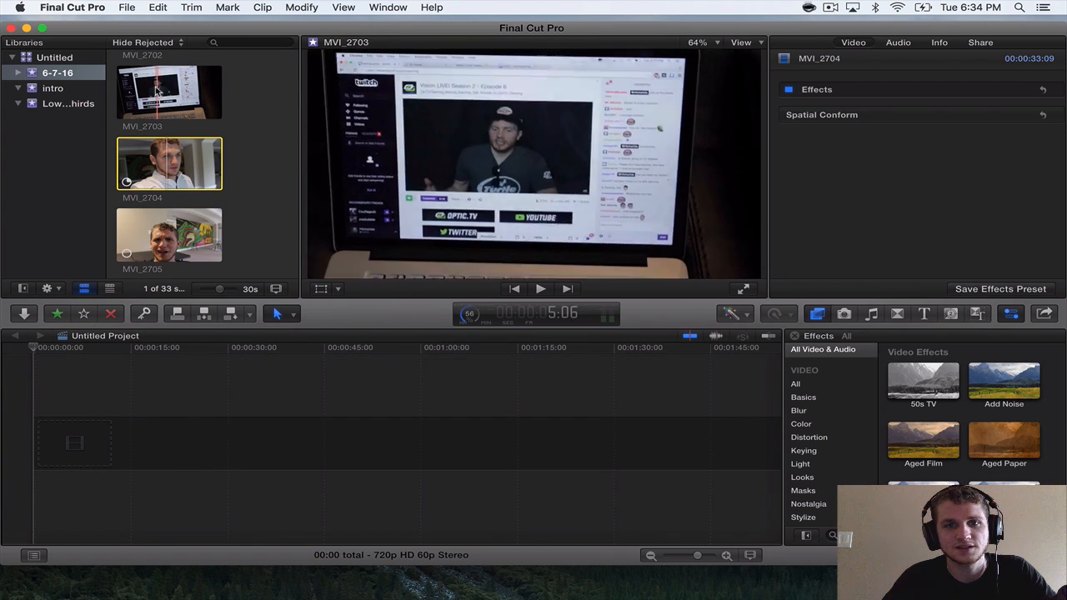
Skim the first imported clips in the 6-7-16 event up to MVI_2681 and dismiss the Import Complete notification.
scroll(167, 166, "up", 20)
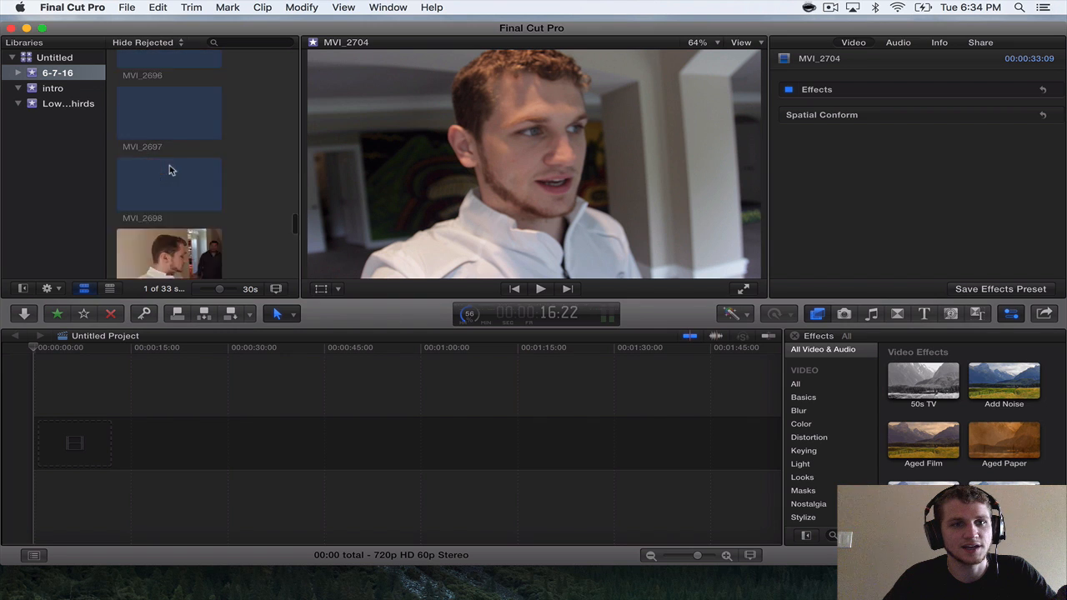
scroll(144, 190, "down", 10)
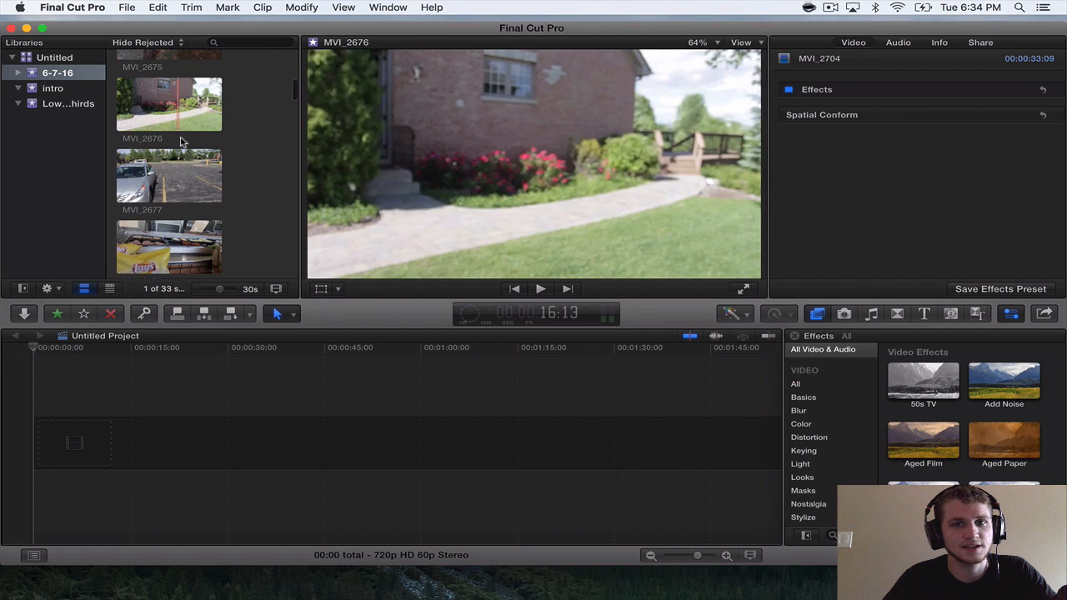
scroll(155, 196, "down", 4)
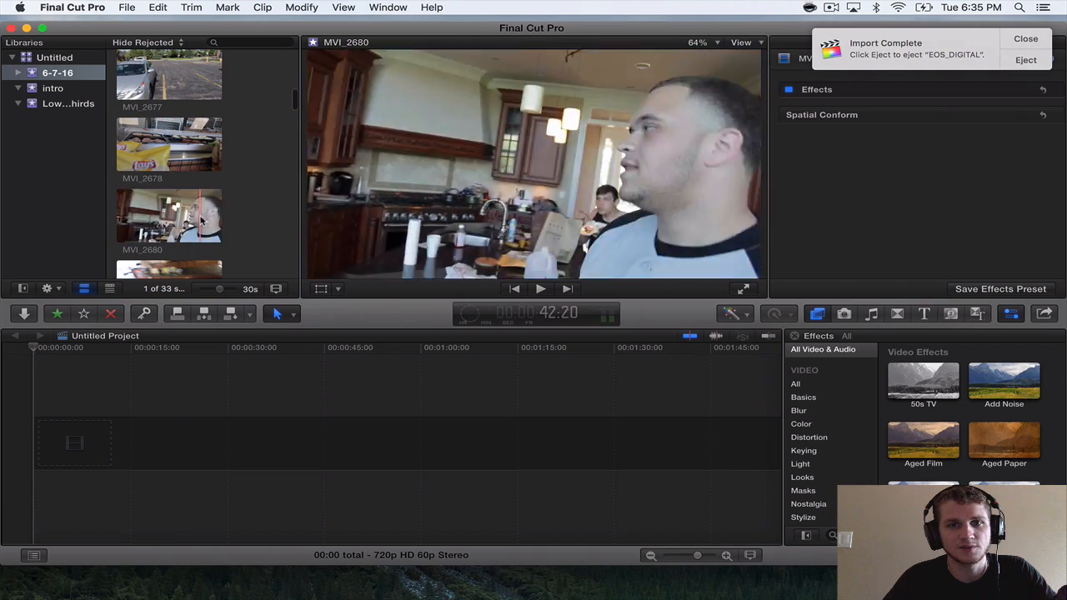
scroll(190, 225, "down", 2)
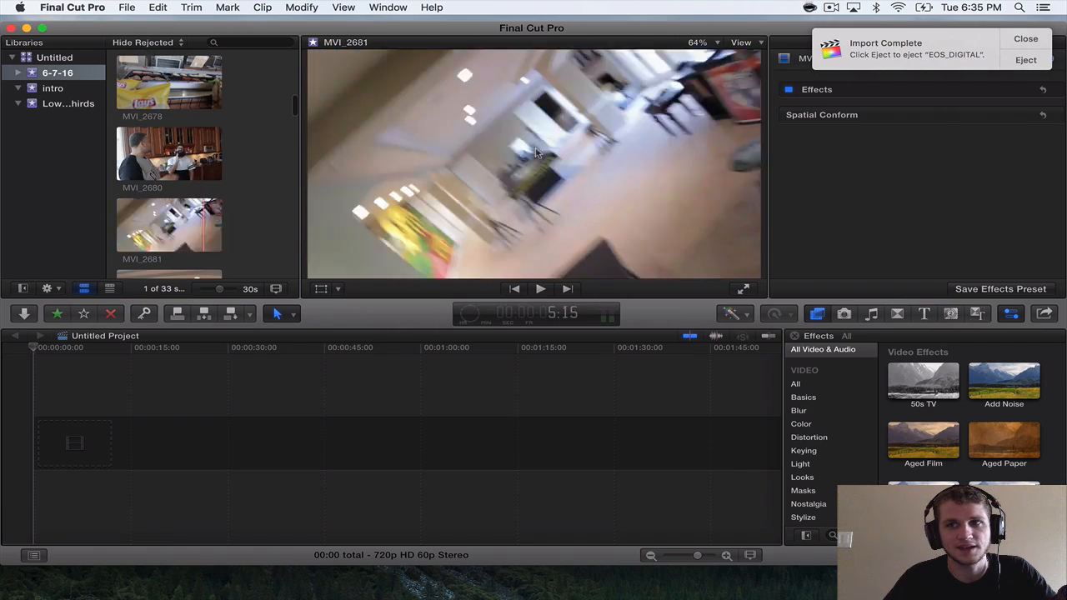
left_click(1029, 46)
Skim through the imported clips from MVI_2682 to MVI_2700 in the event browser to review their content.
scroll(233, 171, "down", 4)
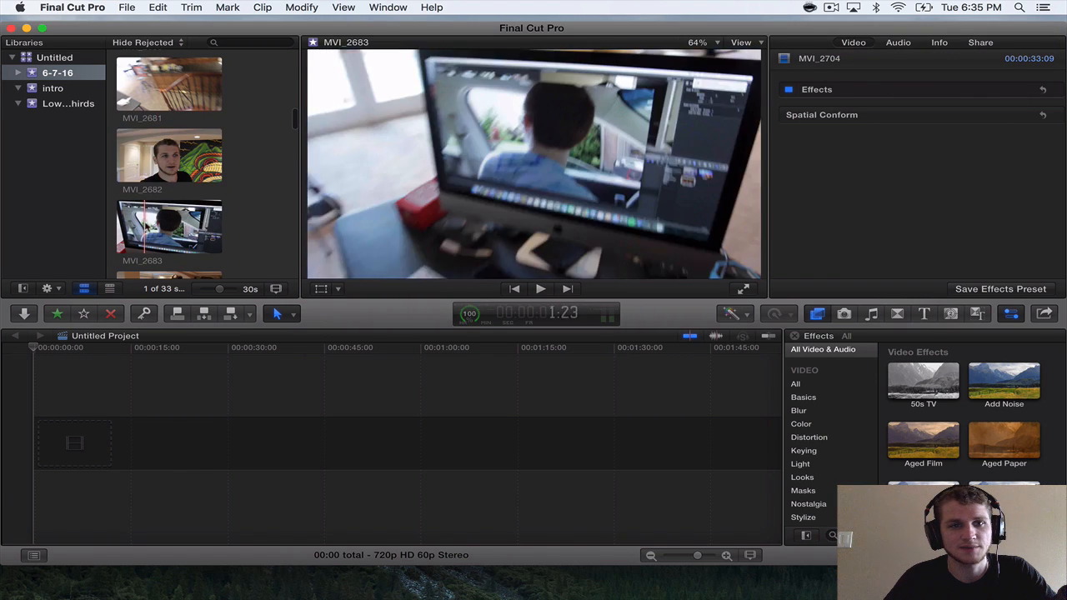
scroll(193, 228, "down", 4)
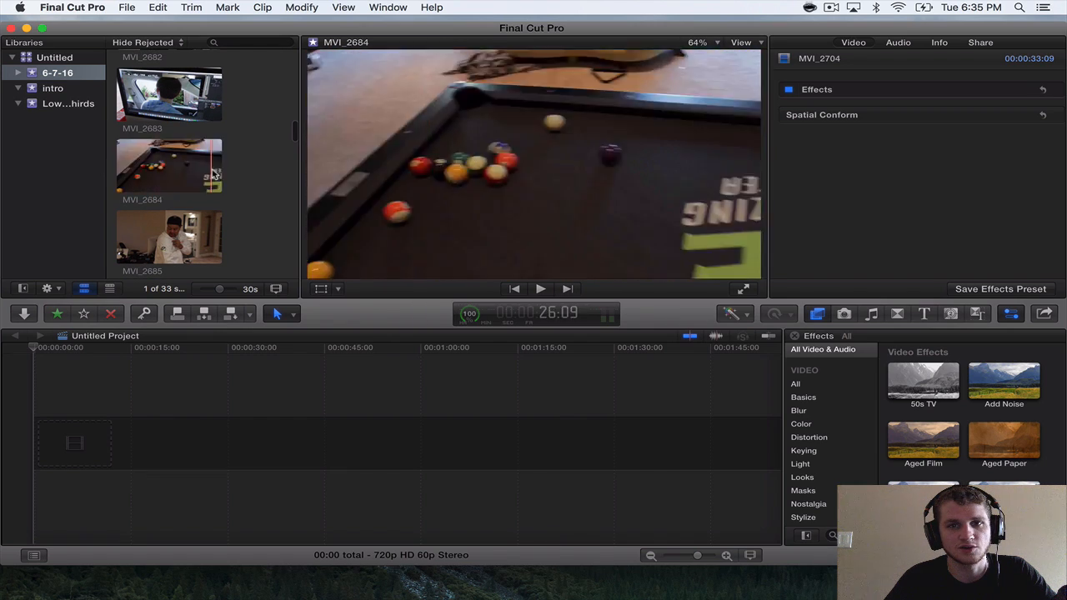
scroll(164, 252, "down", 4)
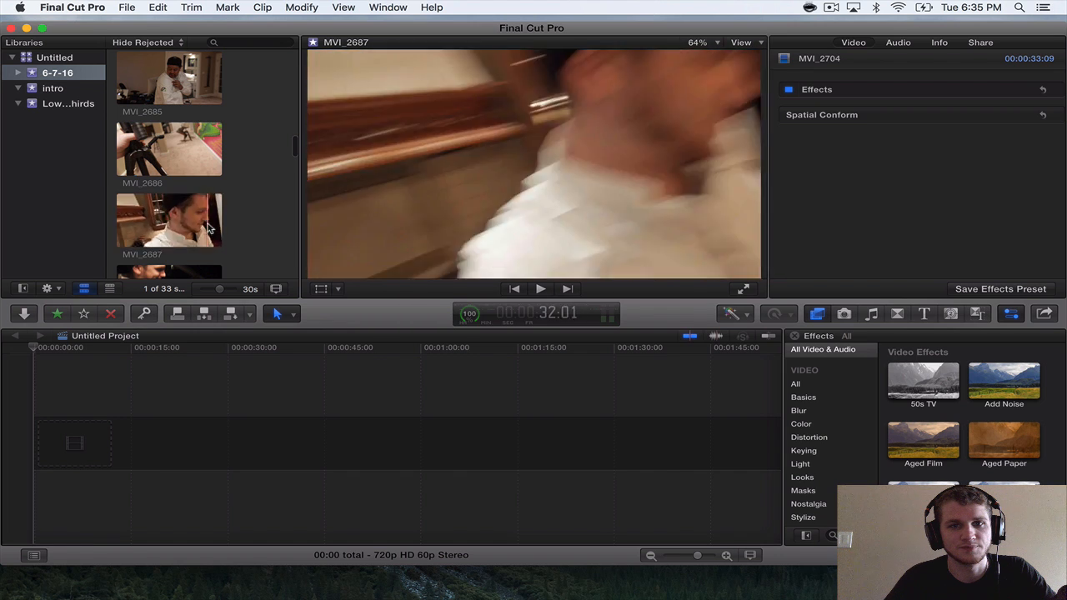
scroll(155, 210, "down", 2)
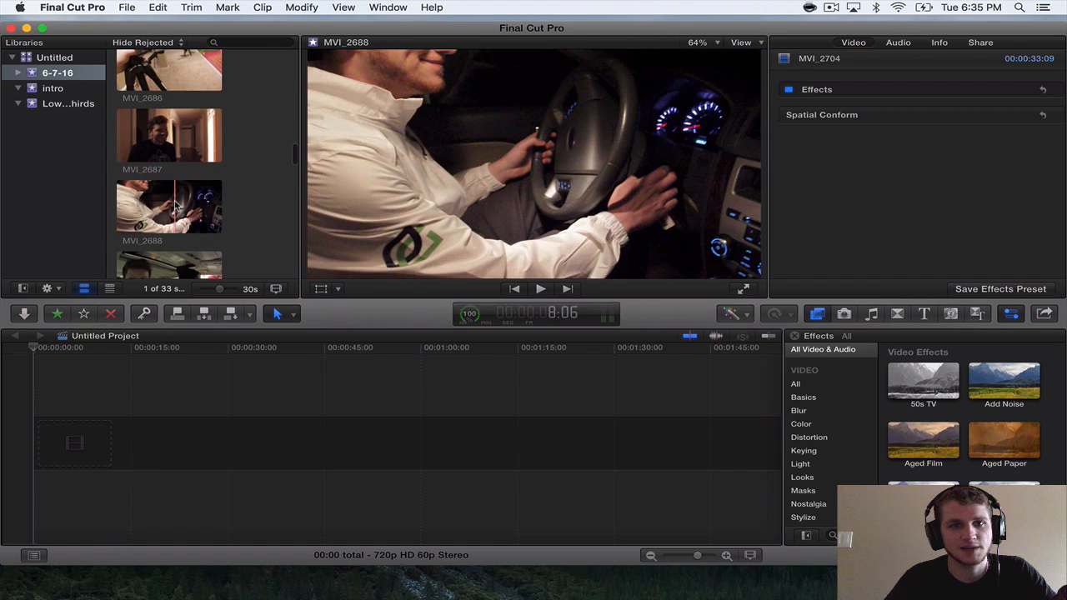
scroll(167, 206, "down", 4)
scroll(174, 206, "down", 8)
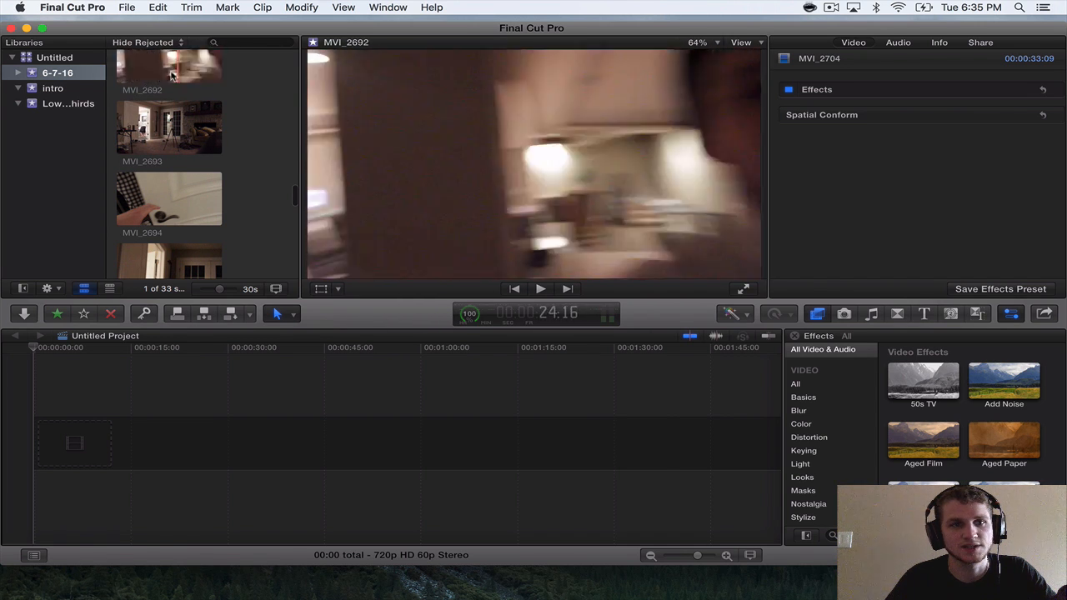
scroll(180, 75, "down", 5)
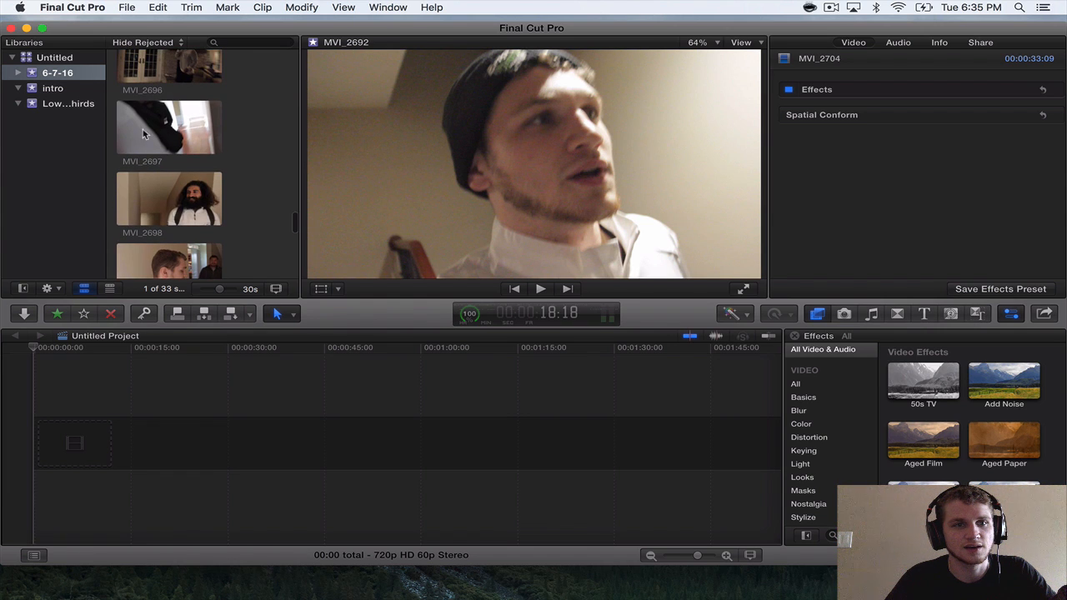
scroll(192, 205, "down", 3)
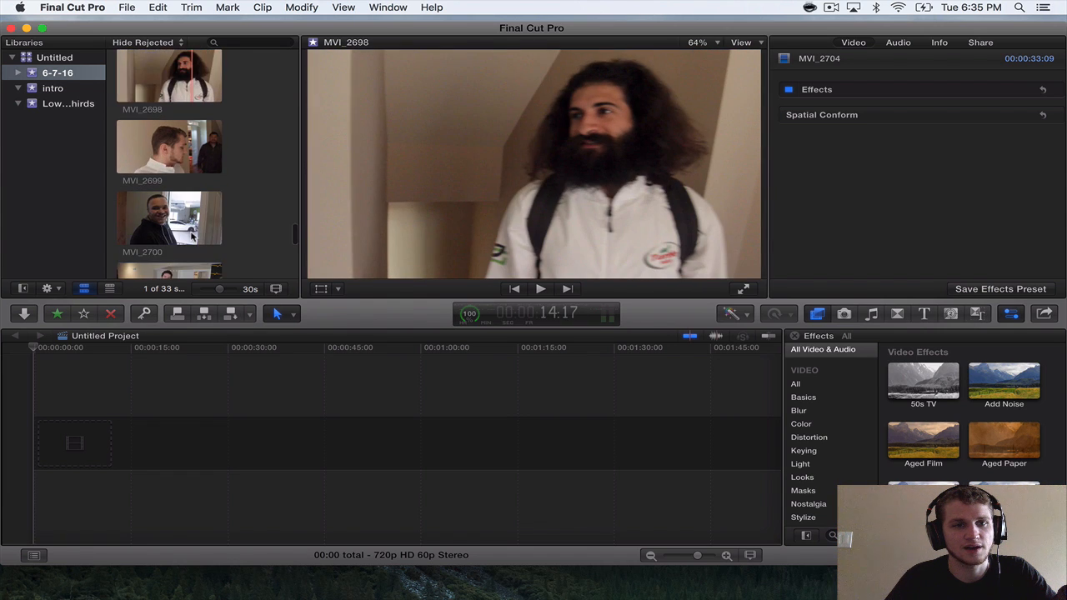
Play MVI_2702 from its start, select its opening range of about 11:14, and add it as the first clip in the timeline.
scroll(192, 204, "down", 4)
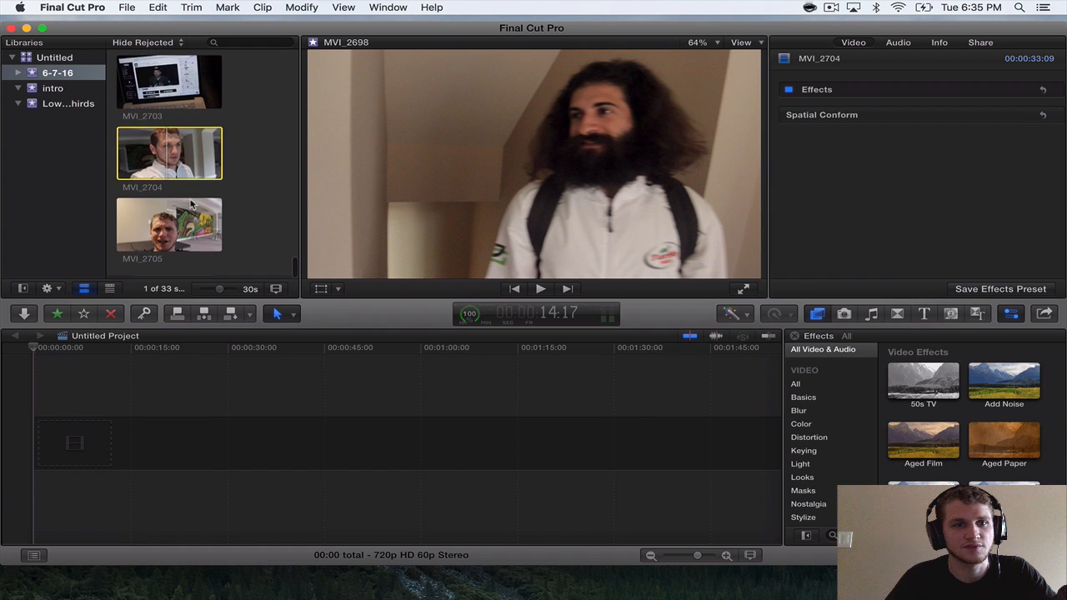
scroll(190, 203, "up", 2)
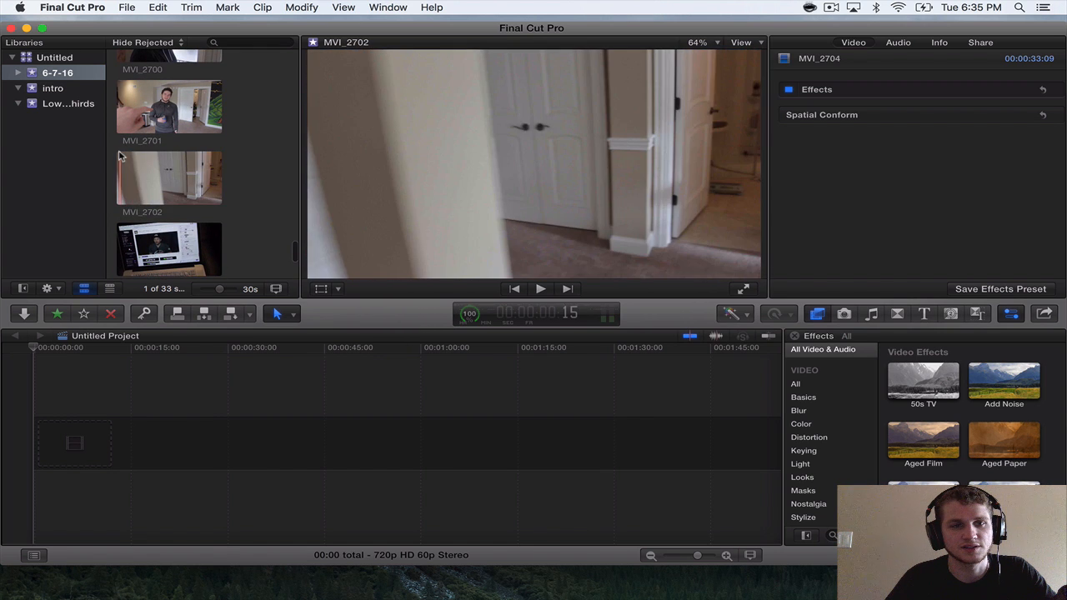
key("space")
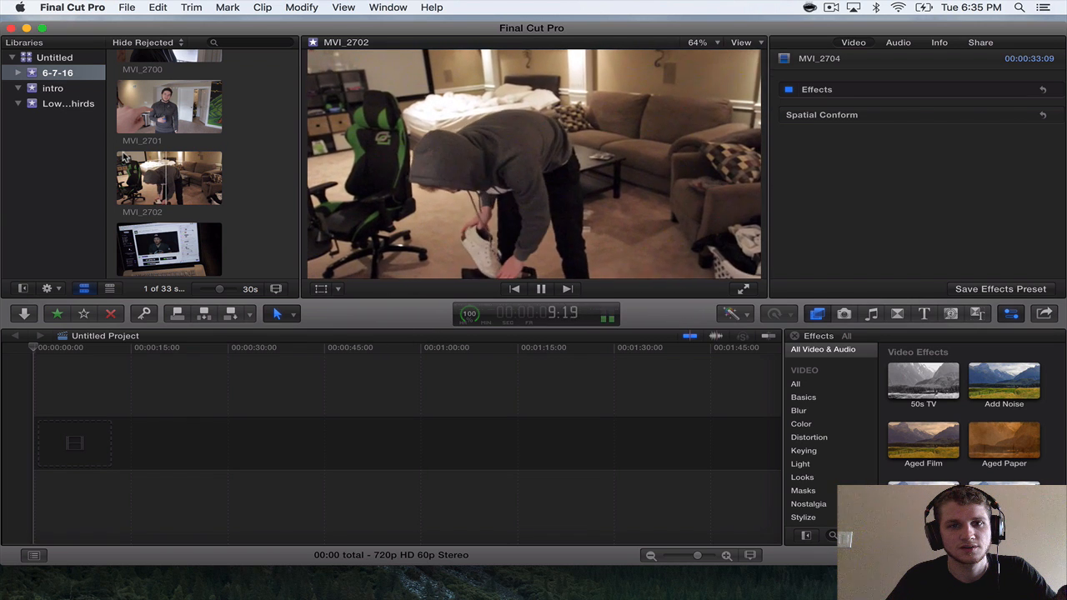
key("space")
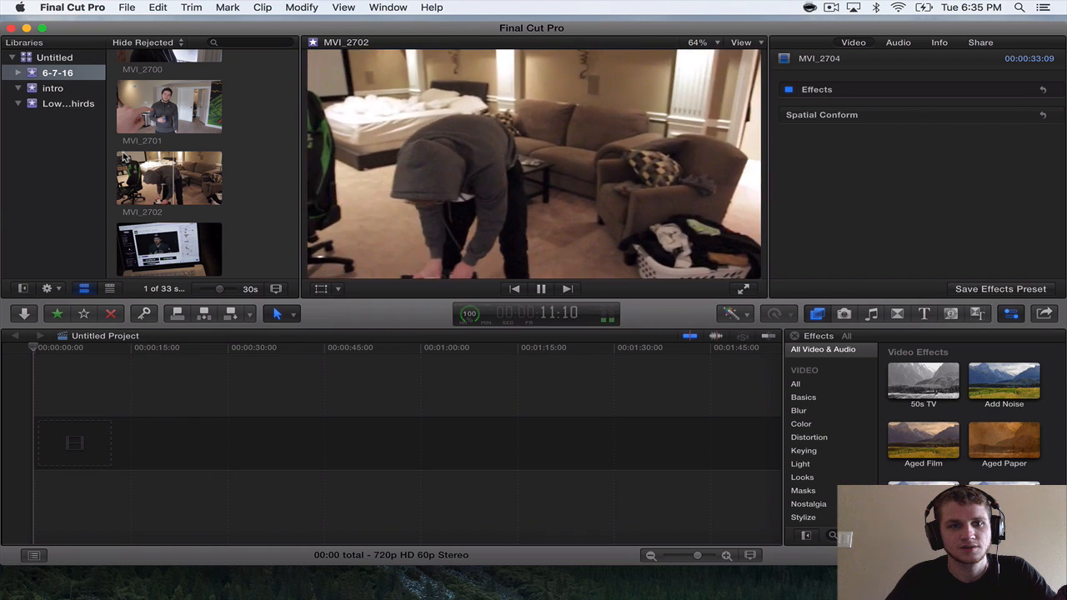
left_click(176, 180)
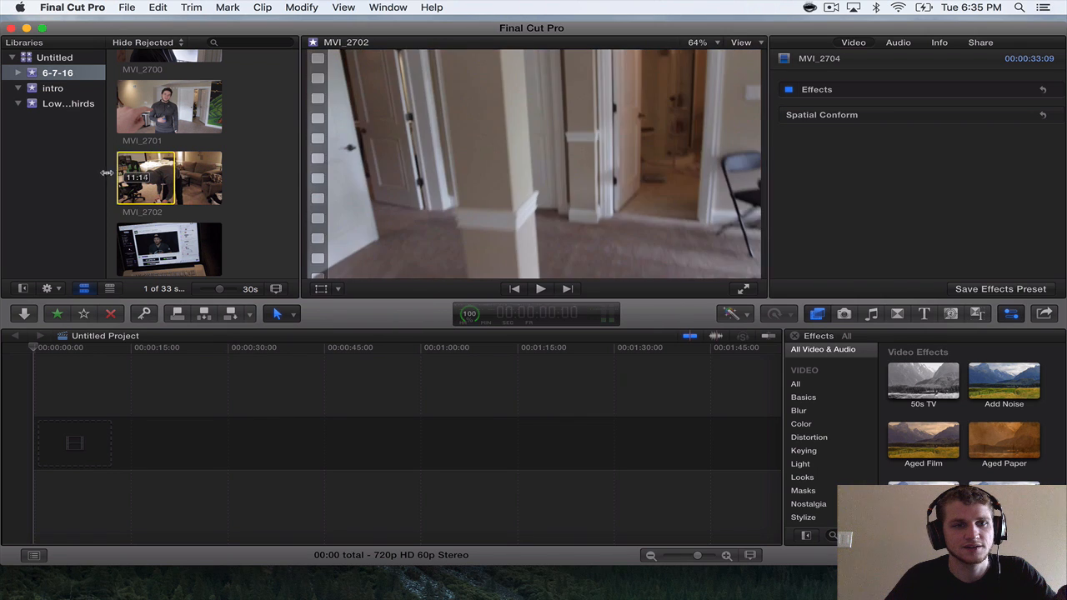
left_click_drag(134, 167, 174, 441)
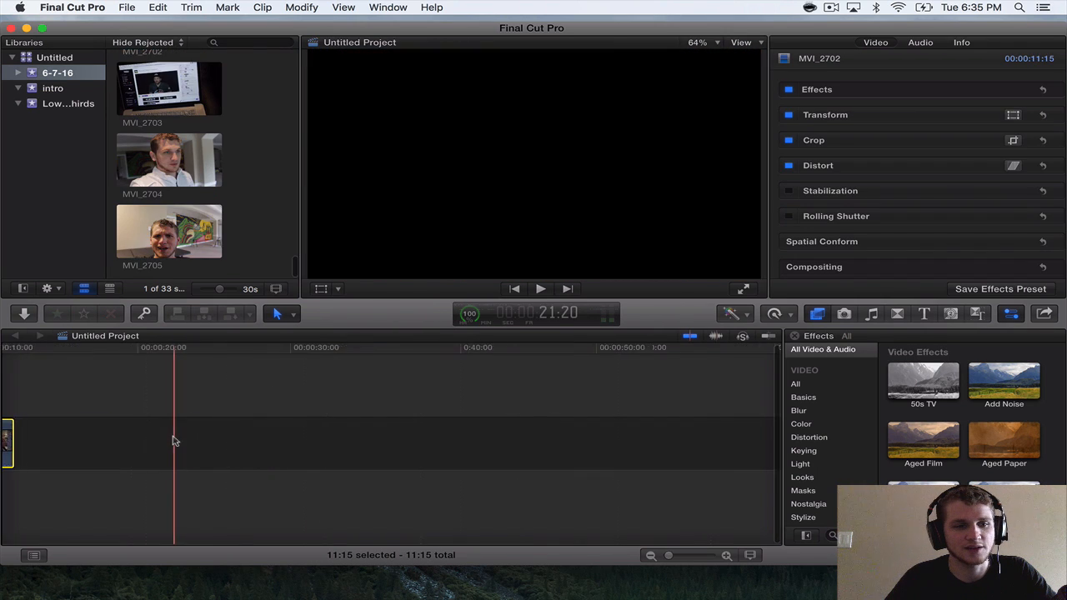
Append the HitchARiide Intro 2015! clip from the intro event after MVI_2702 in the timeline.
left_click(60, 88)
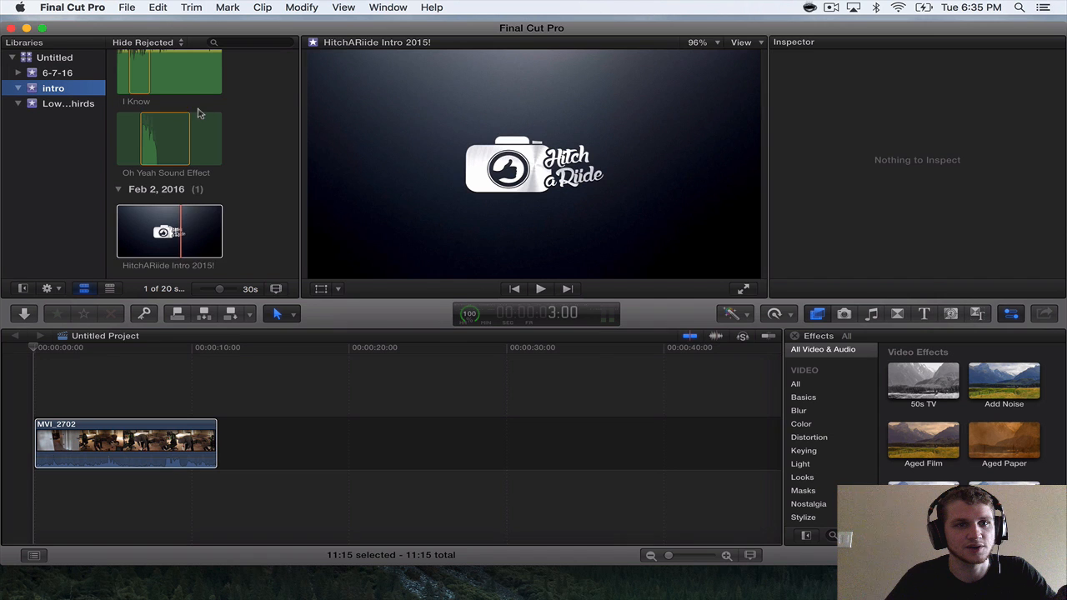
left_click_drag(213, 218, 259, 417)
key("Home")
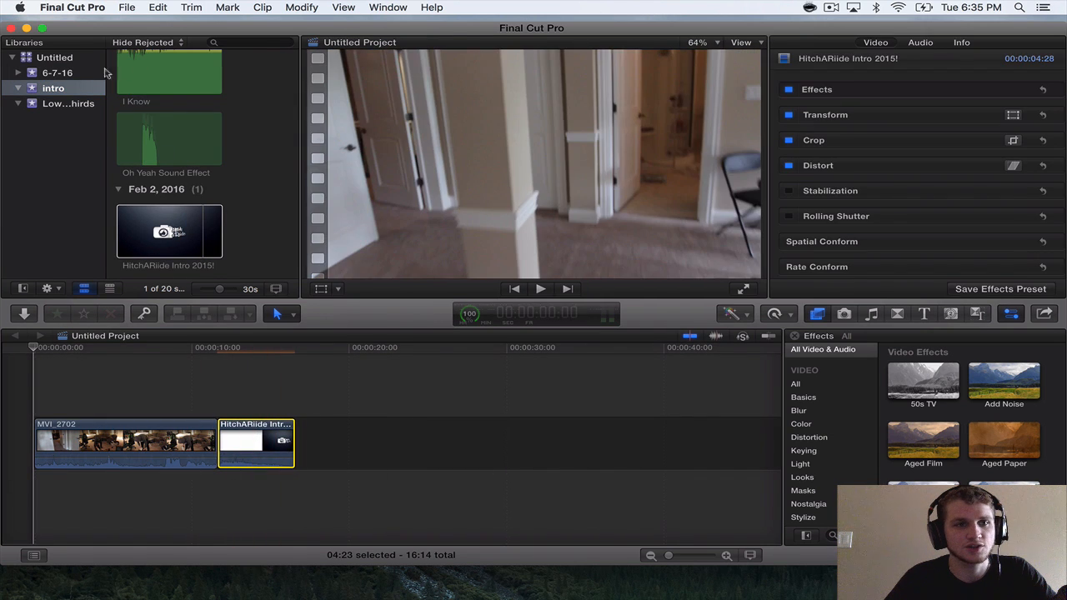
Look through the title and logo graphics stored in the lower thirds event.
left_click(57, 75)
left_click(60, 104)
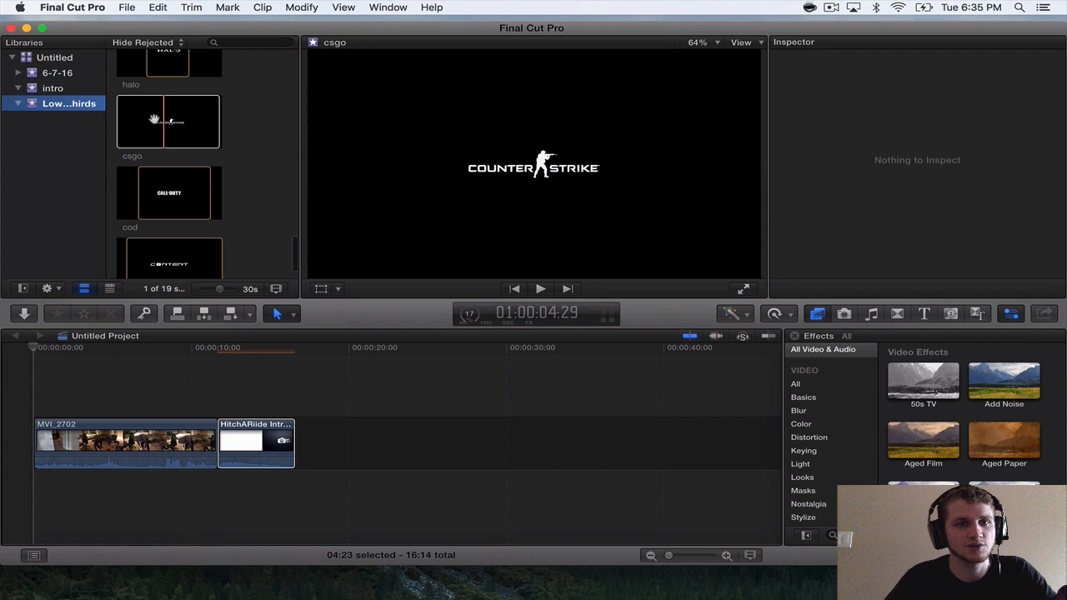
scroll(154, 119, "up", 15)
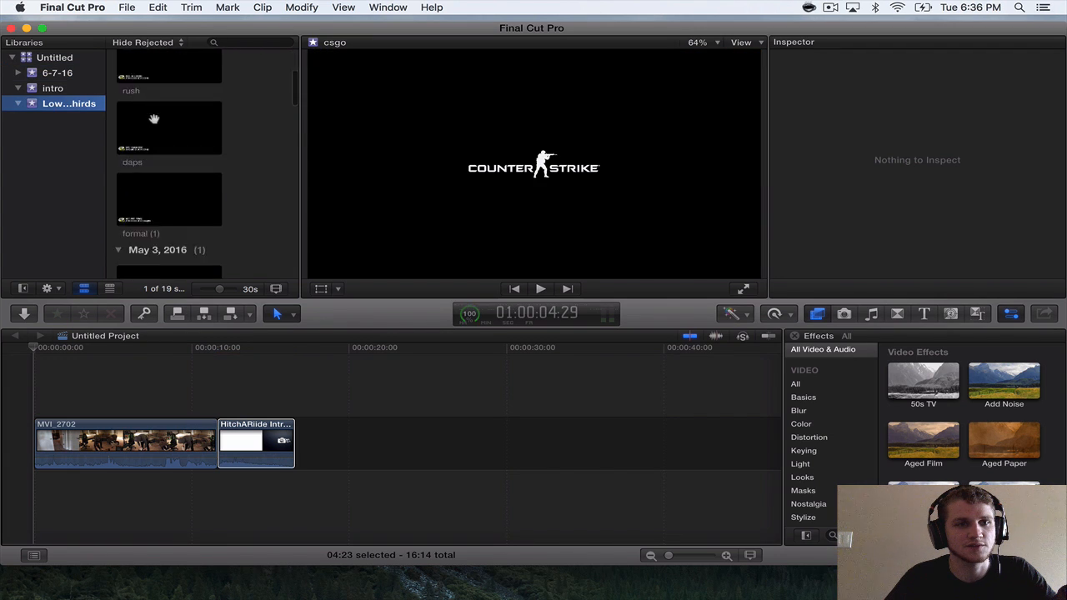
Look through the reusable music, sound effects, intros and graphics stored in the intro event.
left_click(65, 89)
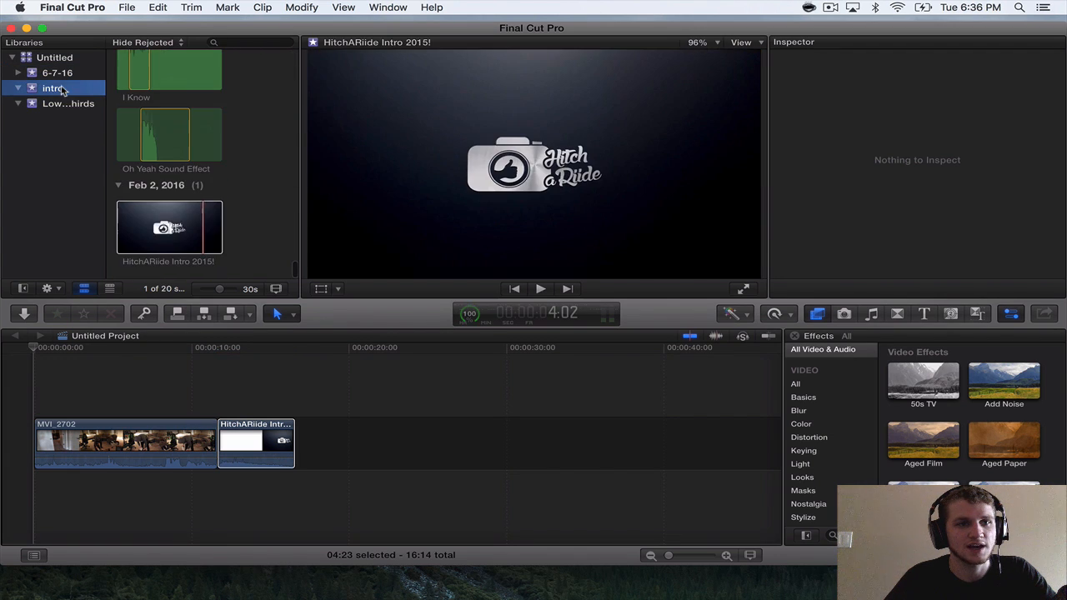
left_click(193, 168)
scroll(181, 192, "down", 15)
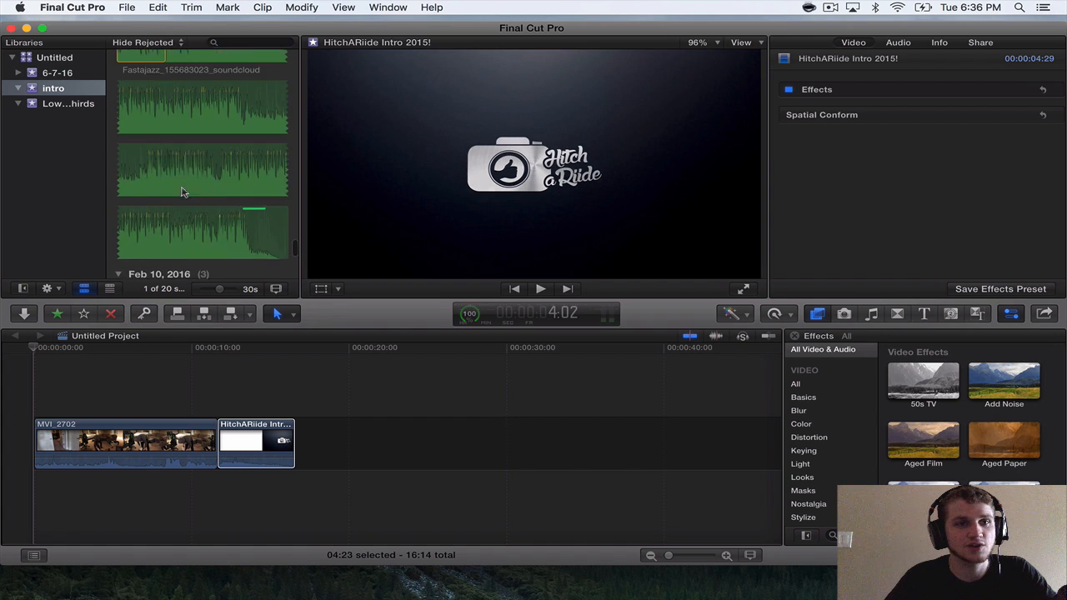
scroll(182, 192, "up", 10)
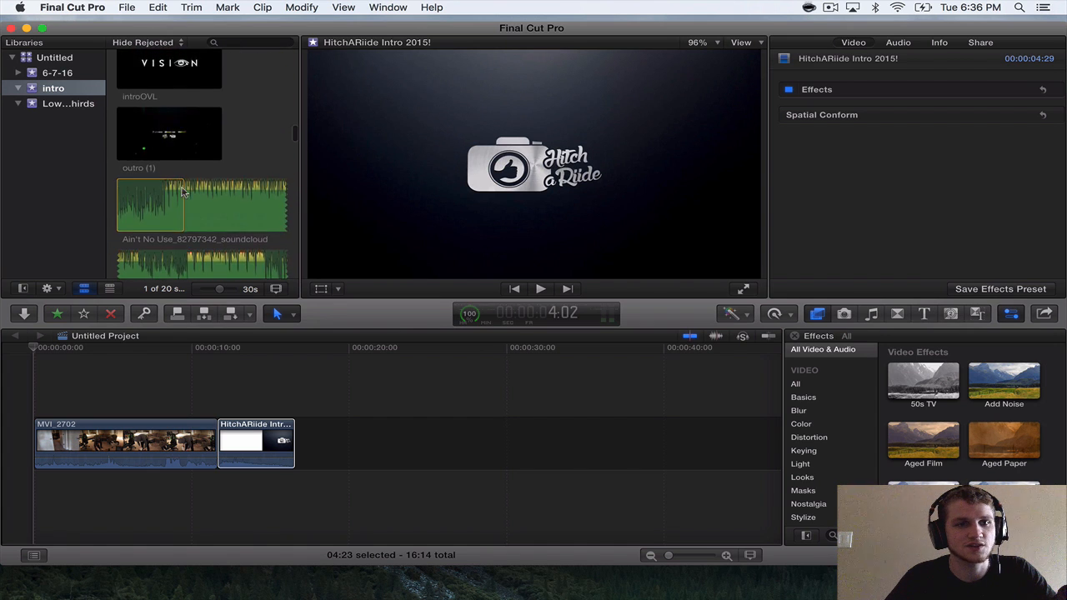
scroll(181, 191, "down", 8)
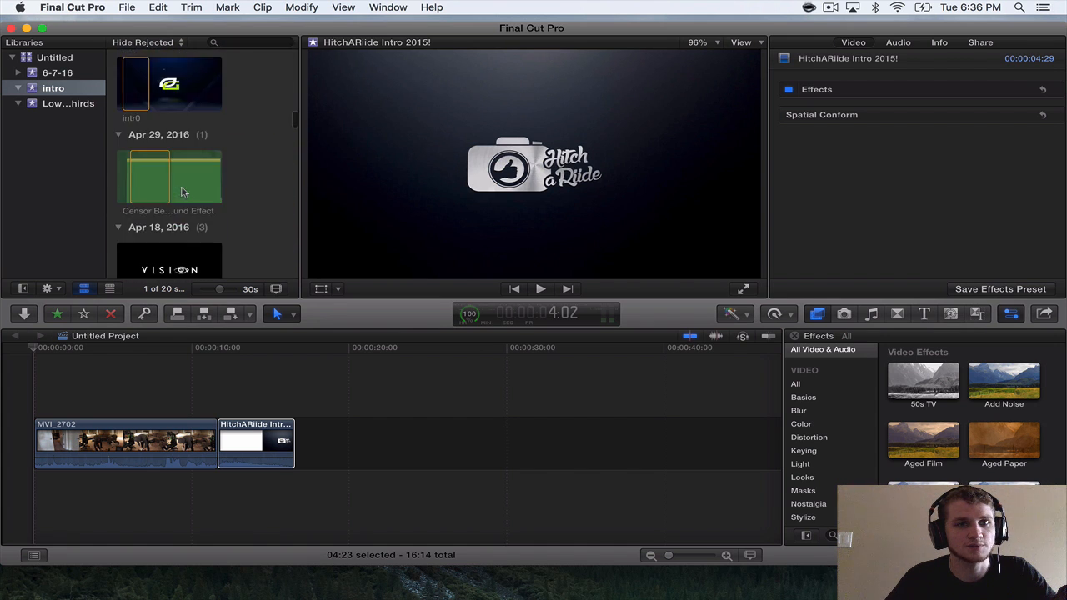
scroll(182, 192, "down", 10)
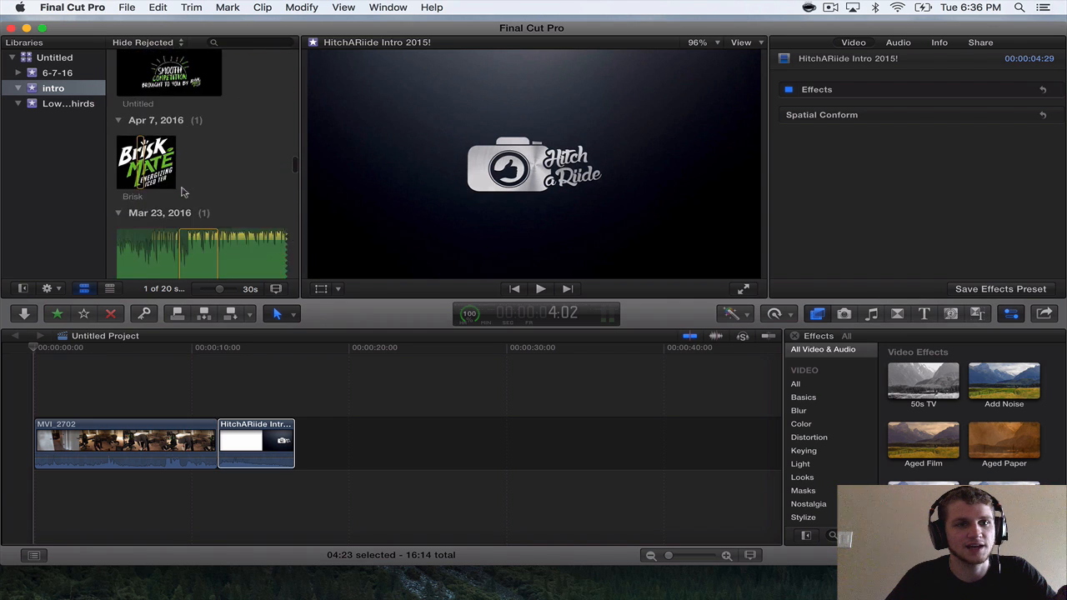
scroll(182, 192, "down", 10)
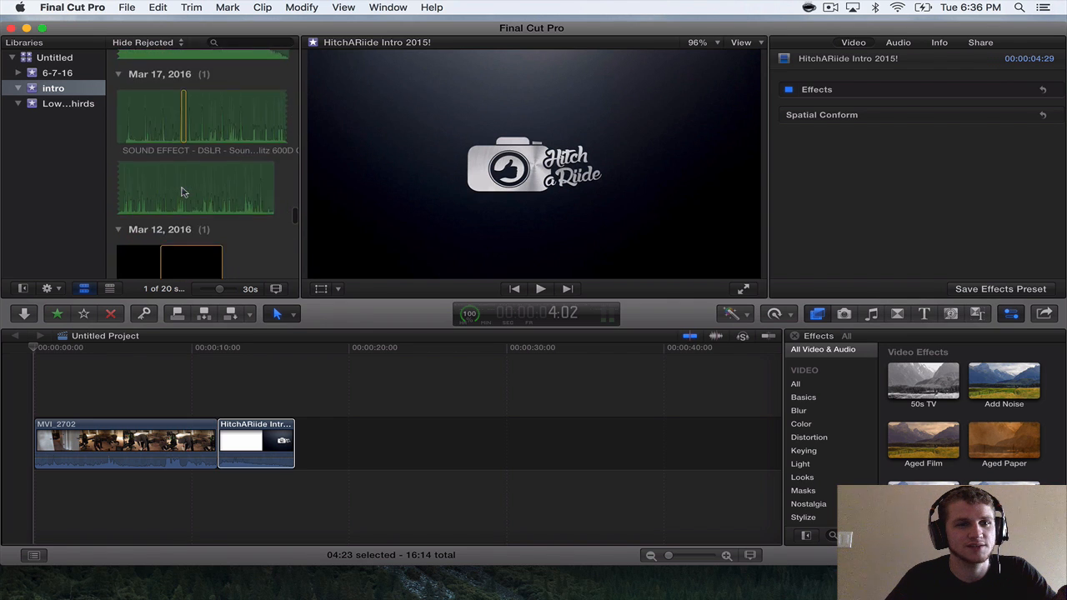
scroll(181, 191, "down", 3)
scroll(167, 133, "up", 8)
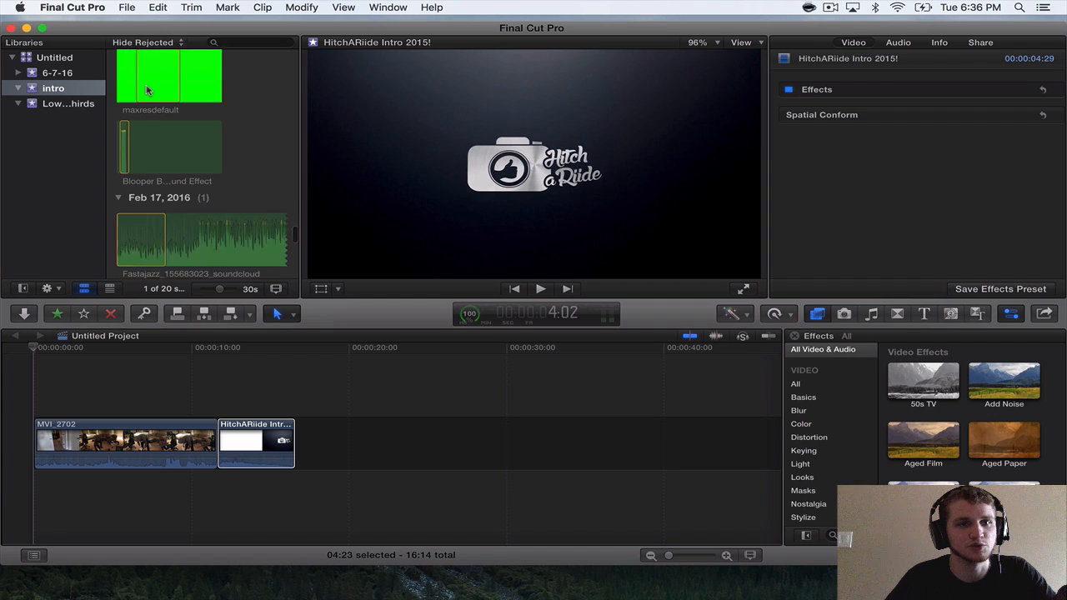
scroll(202, 161, "down", 10)
right_click(204, 157)
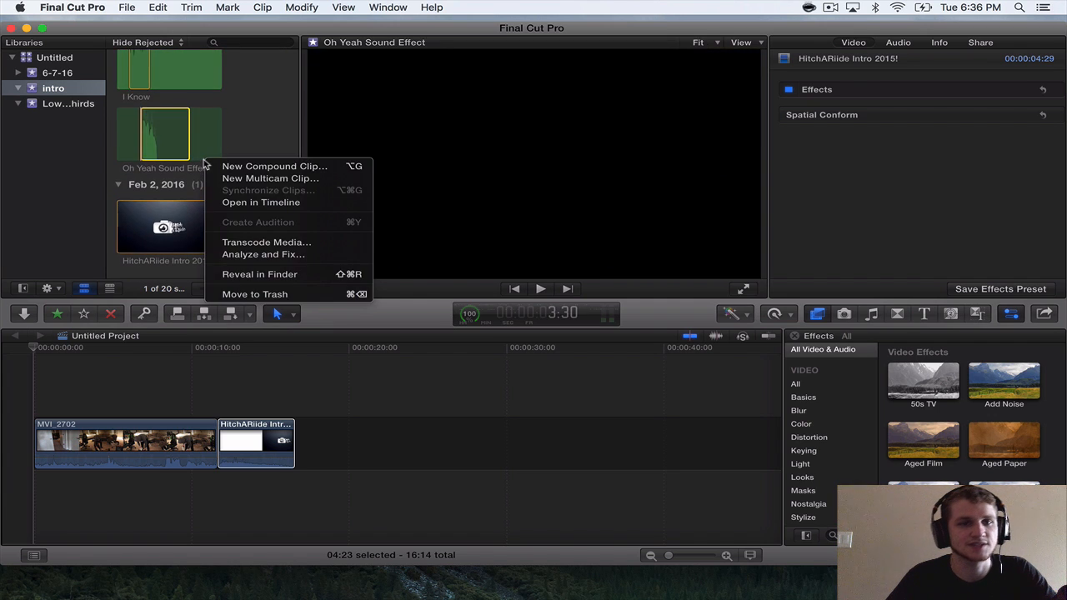
left_click(238, 133)
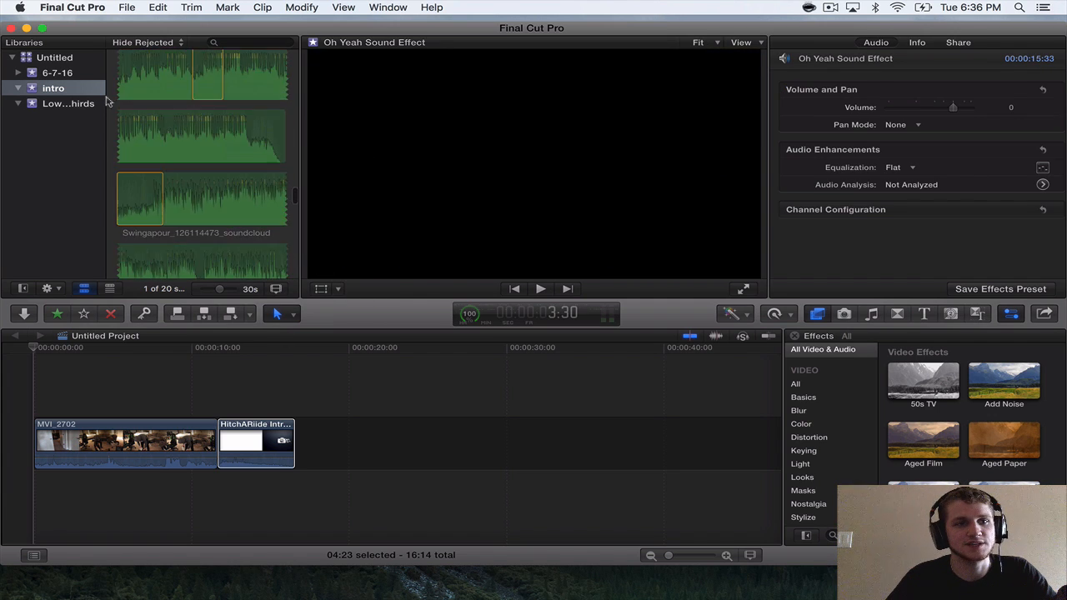
Revisit the lower thirds and intro events, then return to the 6-7-16 event and browse its clips.
left_click(67, 104)
left_click(55, 89)
left_click(64, 75)
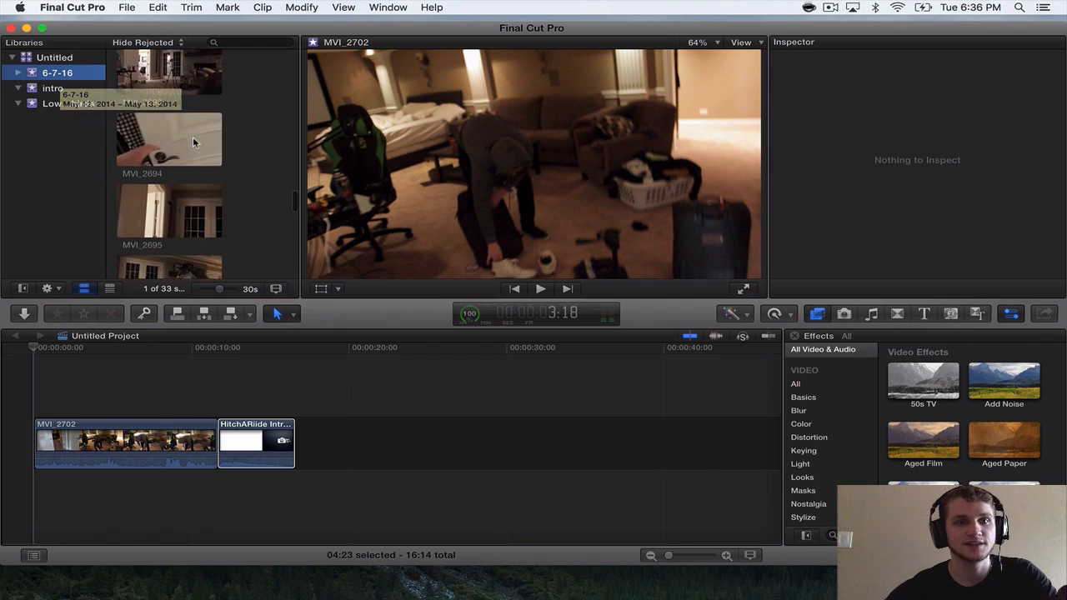
scroll(193, 137, "down", 5)
scroll(192, 142, "up", 10)
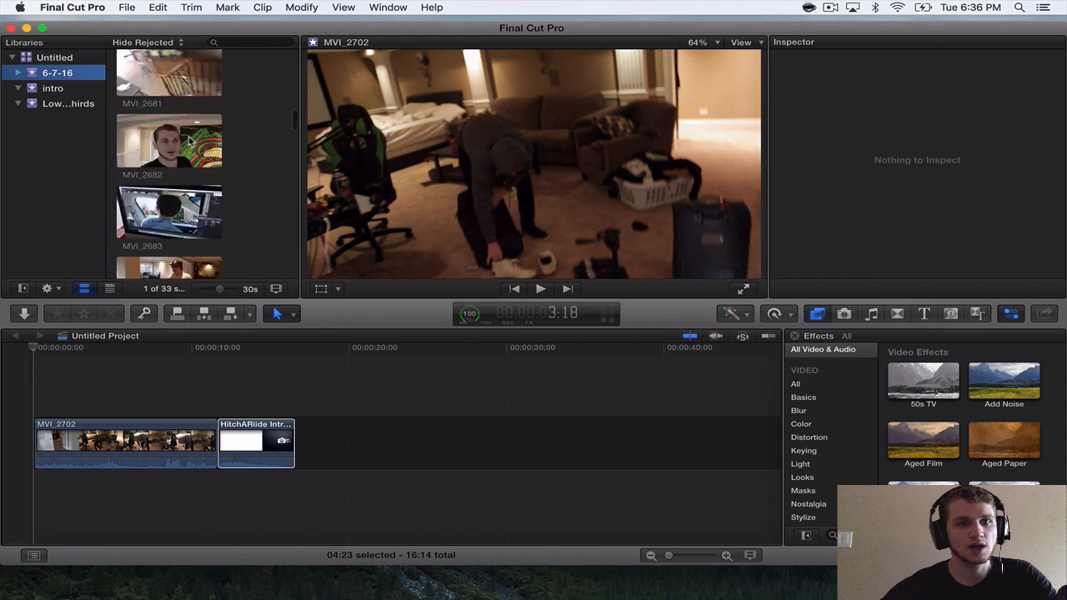
Switch to Finder and search All My Files for "mounika" to find background music.
left_click(256, 442)
left_click(47, 582)
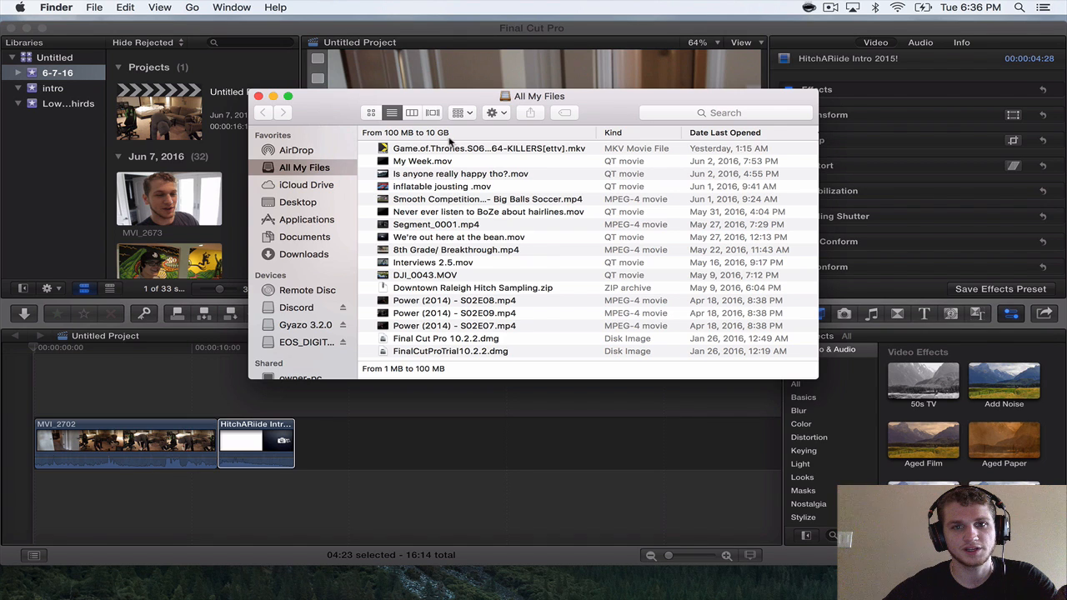
left_click(735, 113)
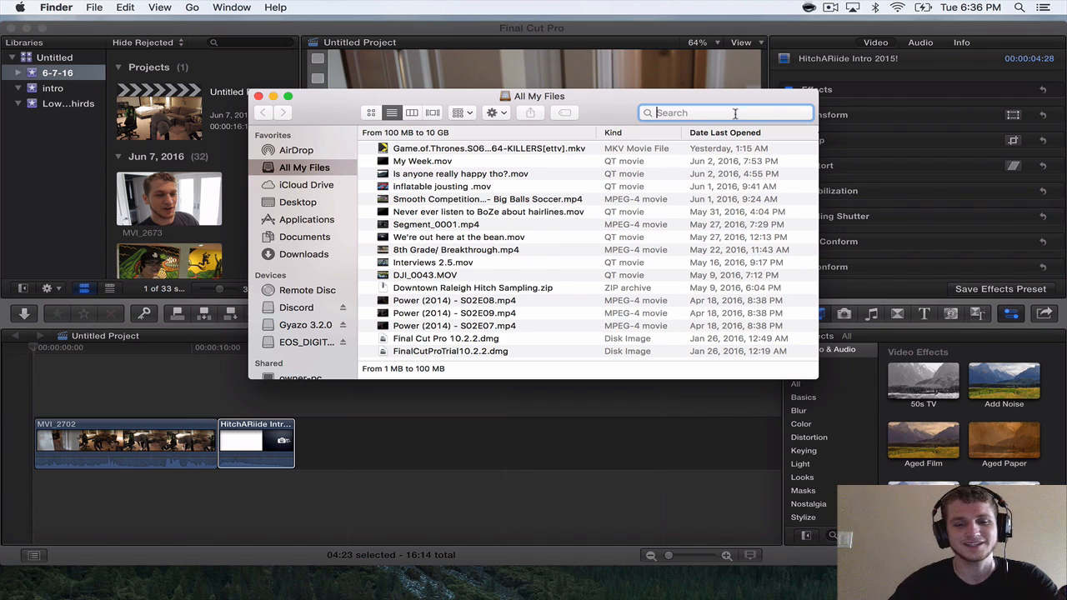
type("mounika")
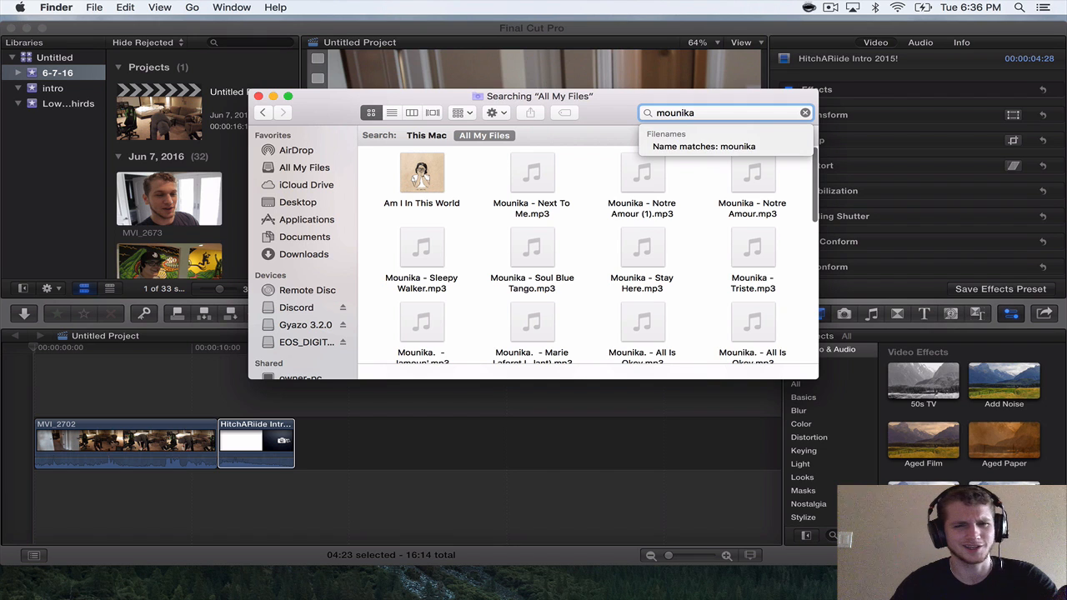
Look through the mounika search results and preview Mounika. - One & Two.mp3.
scroll(597, 284, "down", 5)
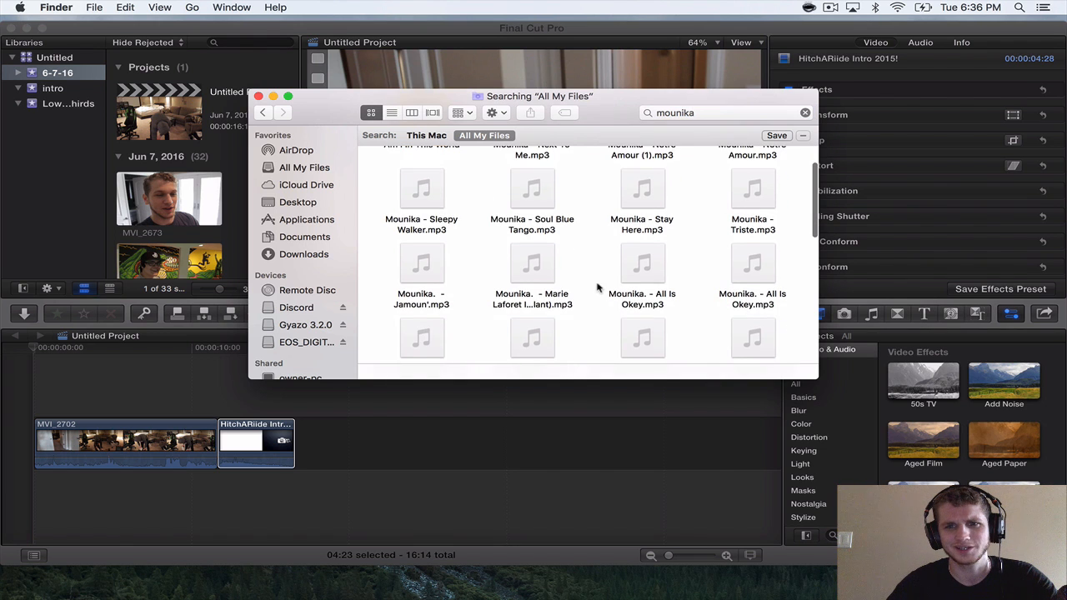
scroll(592, 290, "down", 3)
scroll(592, 290, "up", 10)
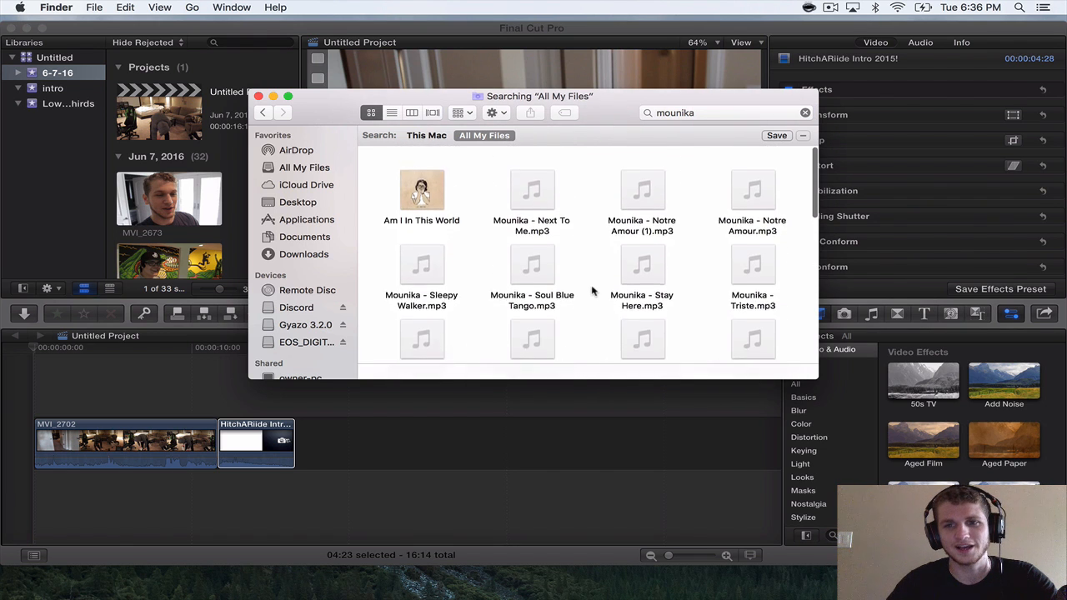
scroll(593, 290, "down", 2)
scroll(593, 291, "down", 5)
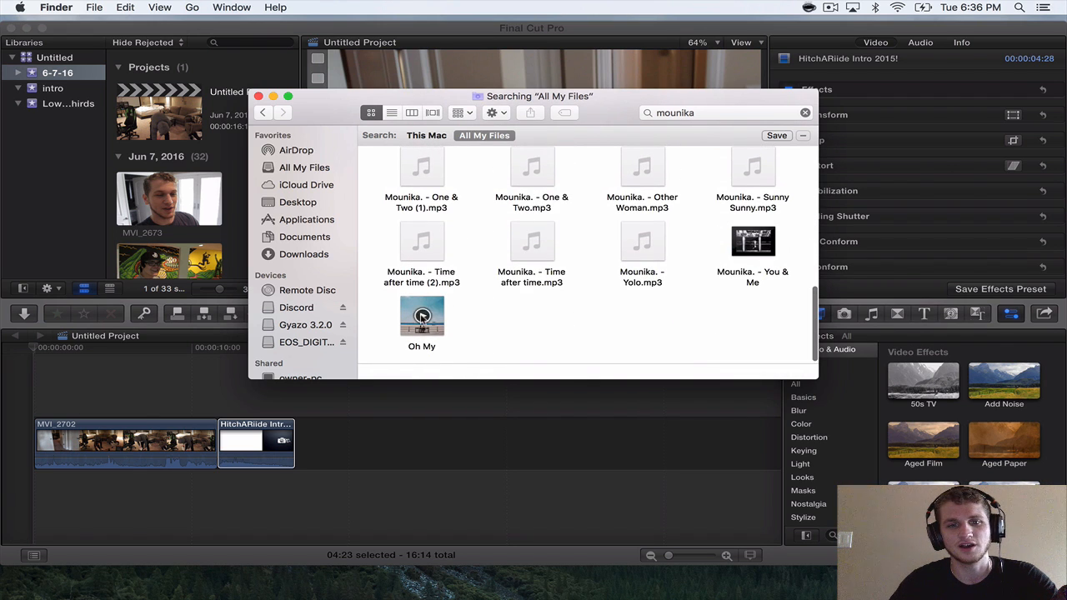
scroll(561, 246, "up", 3)
scroll(560, 246, "down", 3)
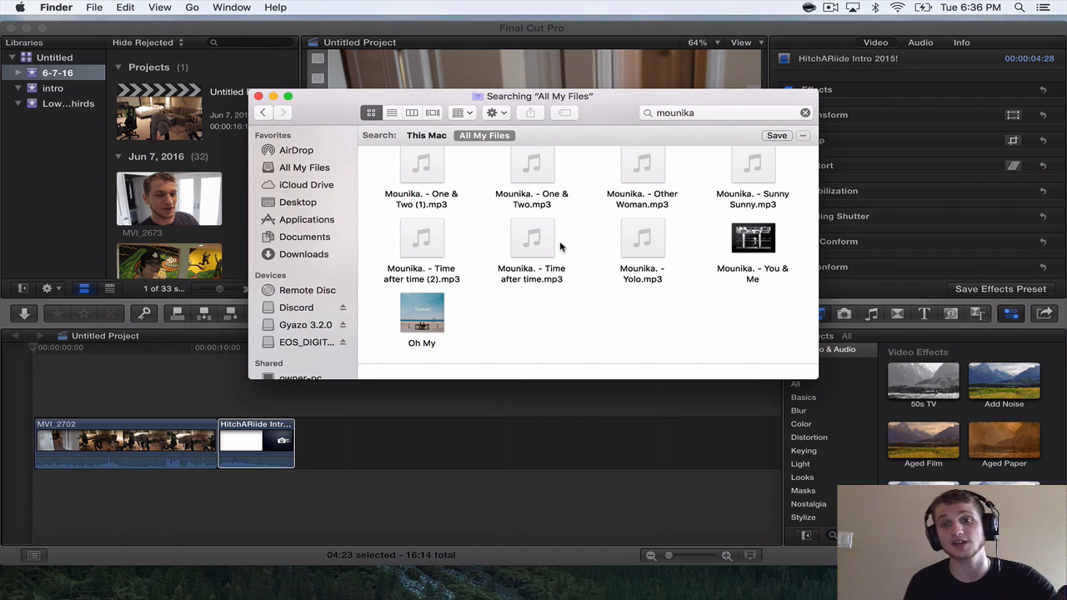
scroll(560, 246, "up", 1)
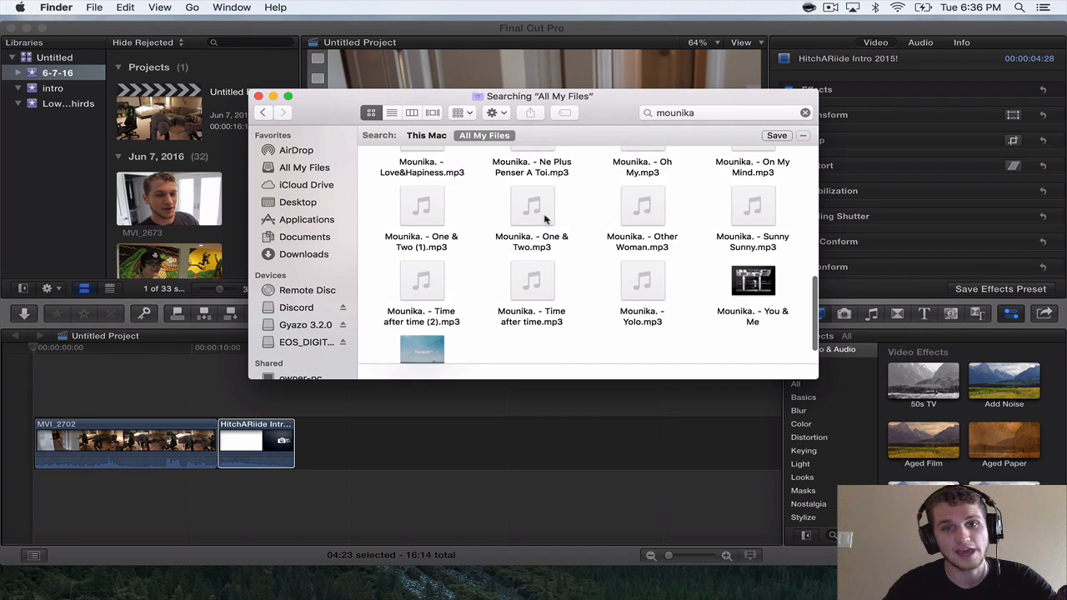
left_click(532, 207)
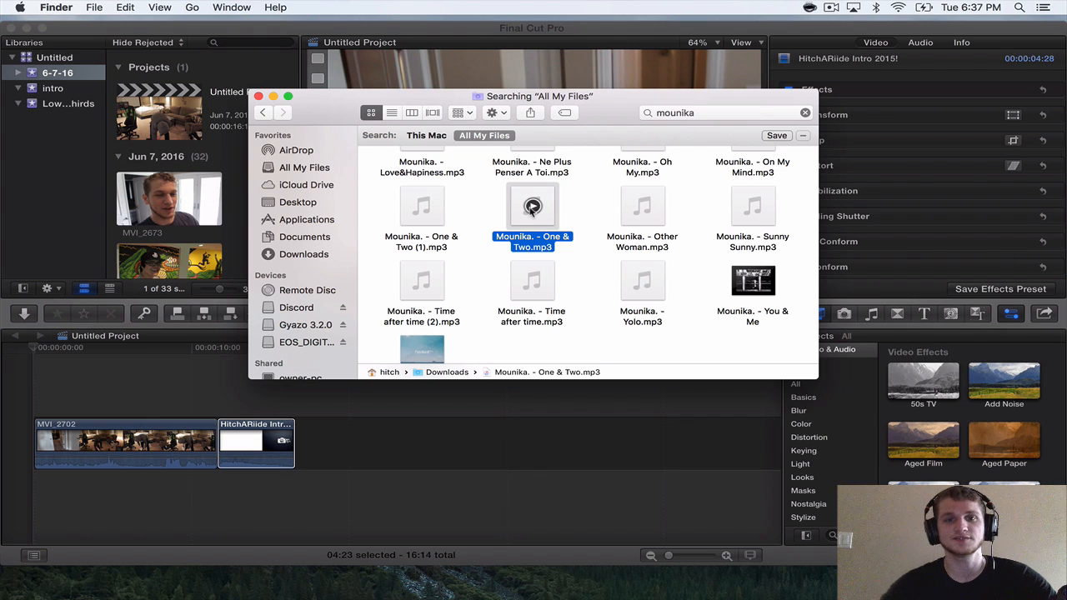
Browse back up the mounika tracks, play a preview of Mounika. - Life.mp3, and pause it.
scroll(578, 225, "up", 2)
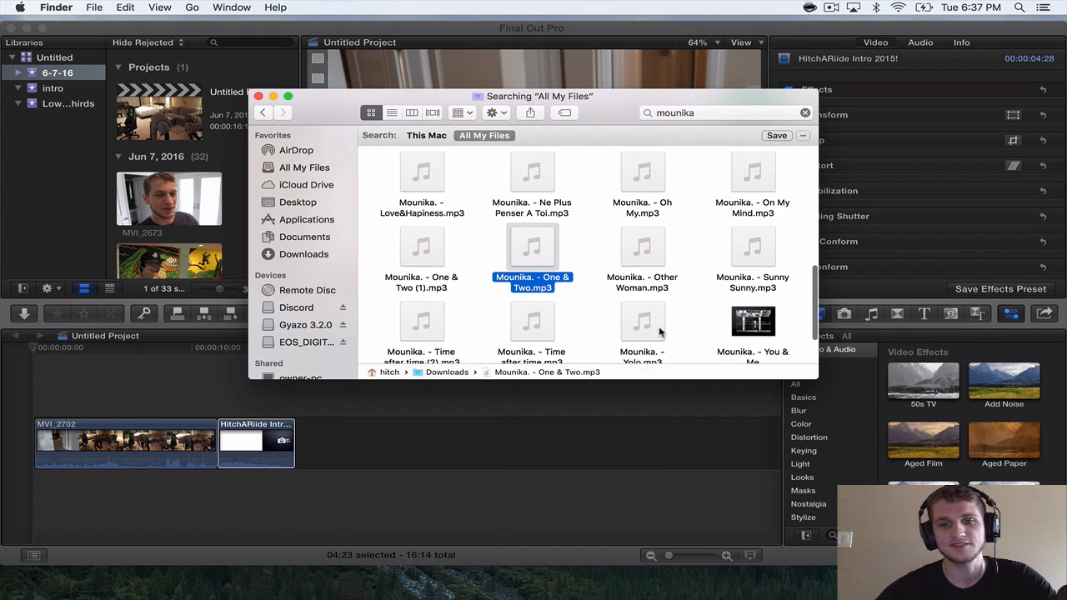
scroll(633, 317, "up", 2)
scroll(582, 229, "up", 3)
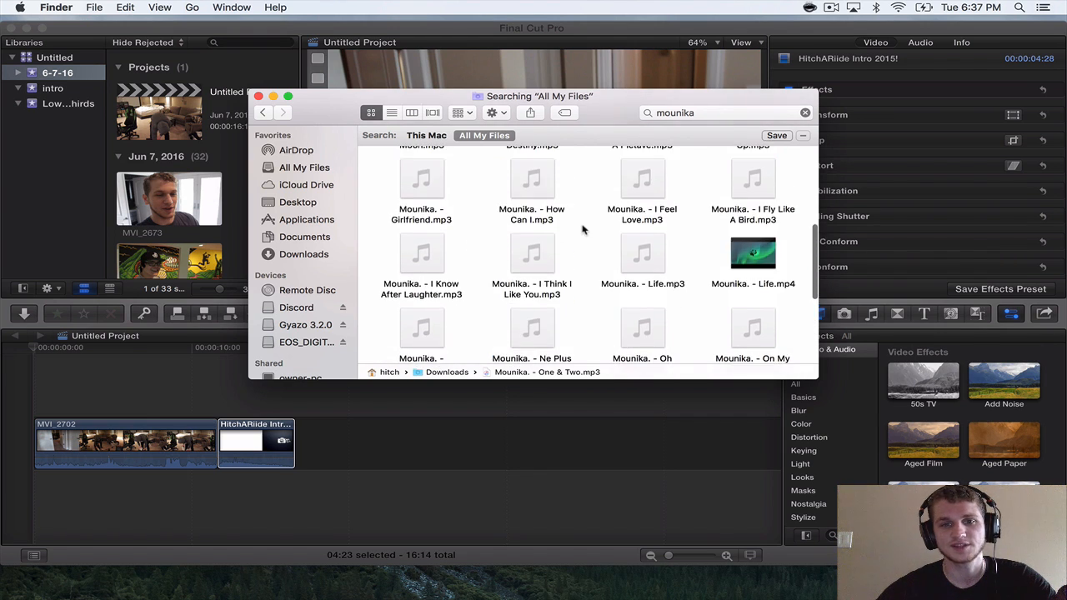
left_click(644, 253)
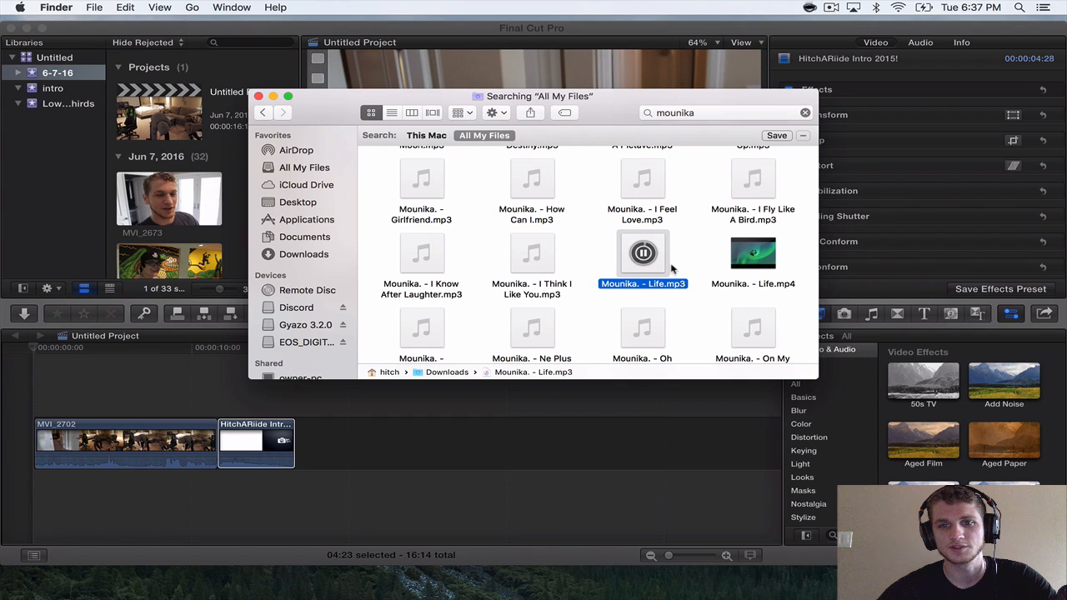
left_click(644, 253)
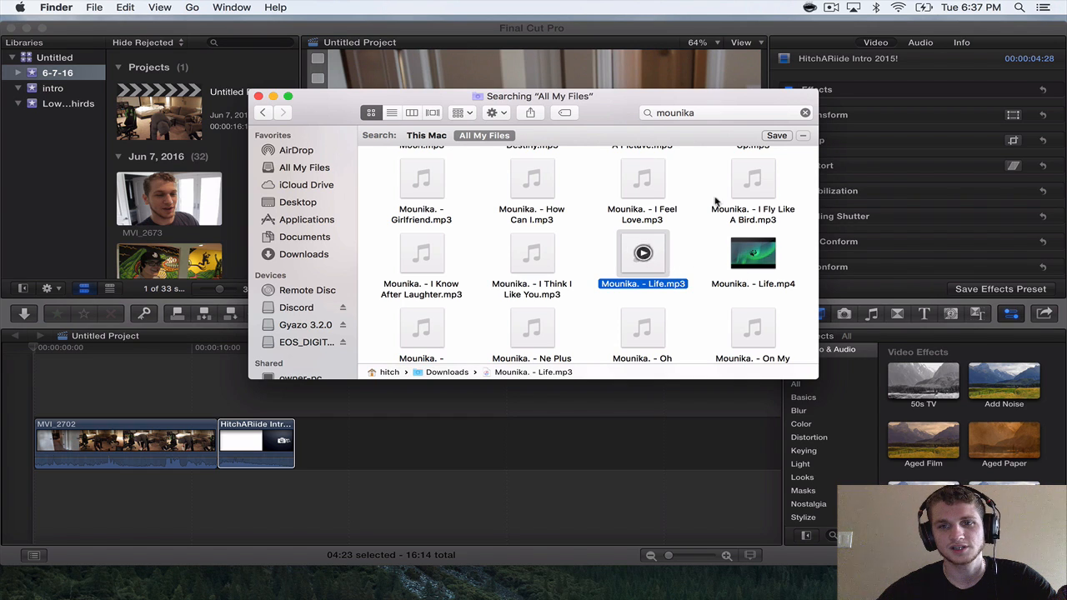
mouse_move(755, 185)
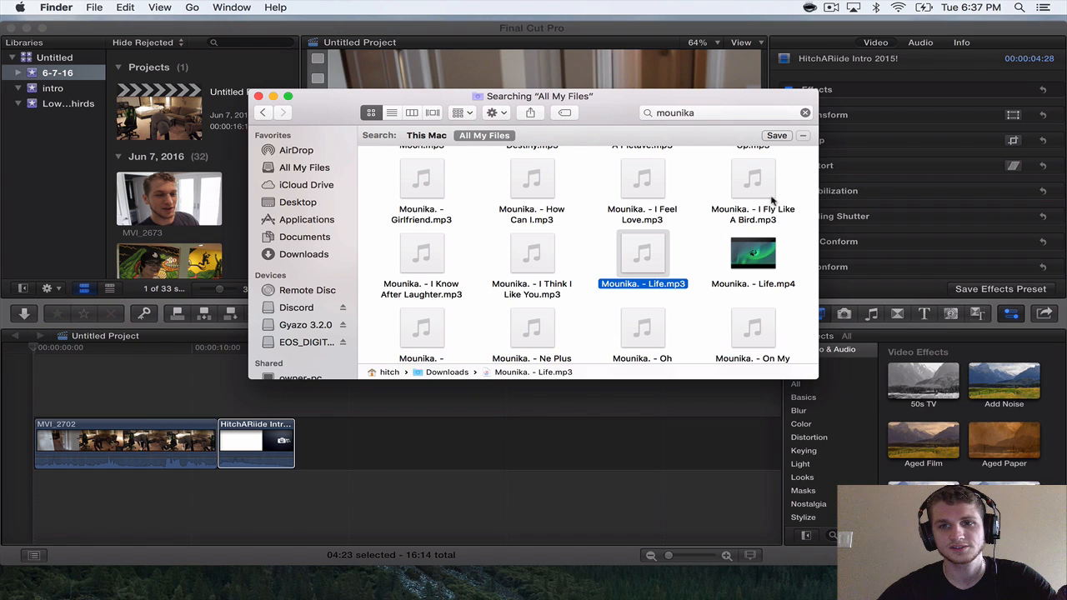
Preview Mounika. - I Fly Like A Bird.mp3 and import it into the 6-7-16 event in Final Cut Pro.
scroll(730, 230, "up", 2)
left_click(753, 243)
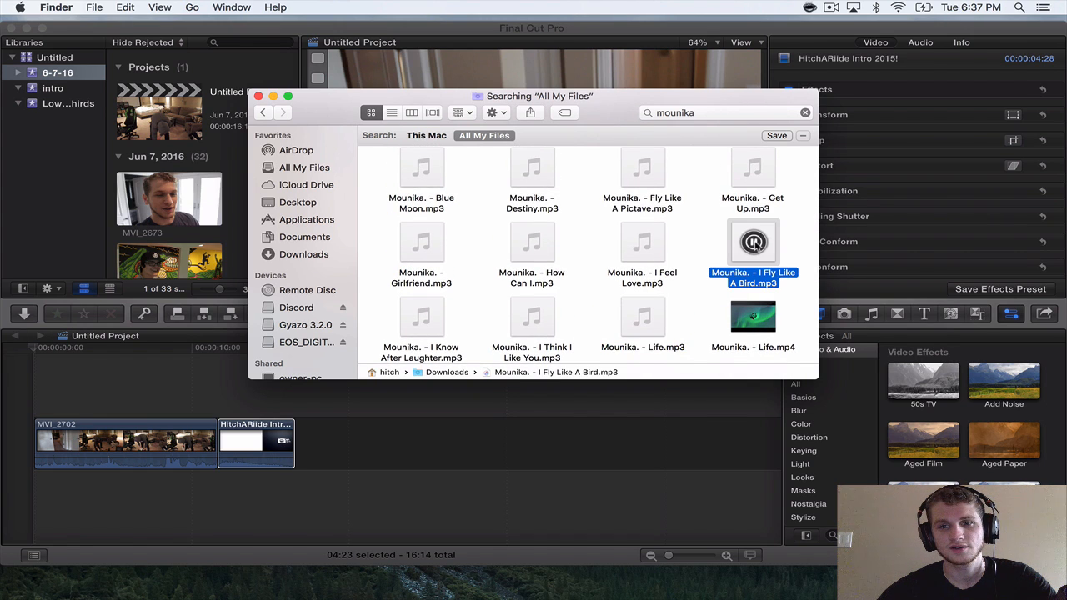
left_click(753, 243)
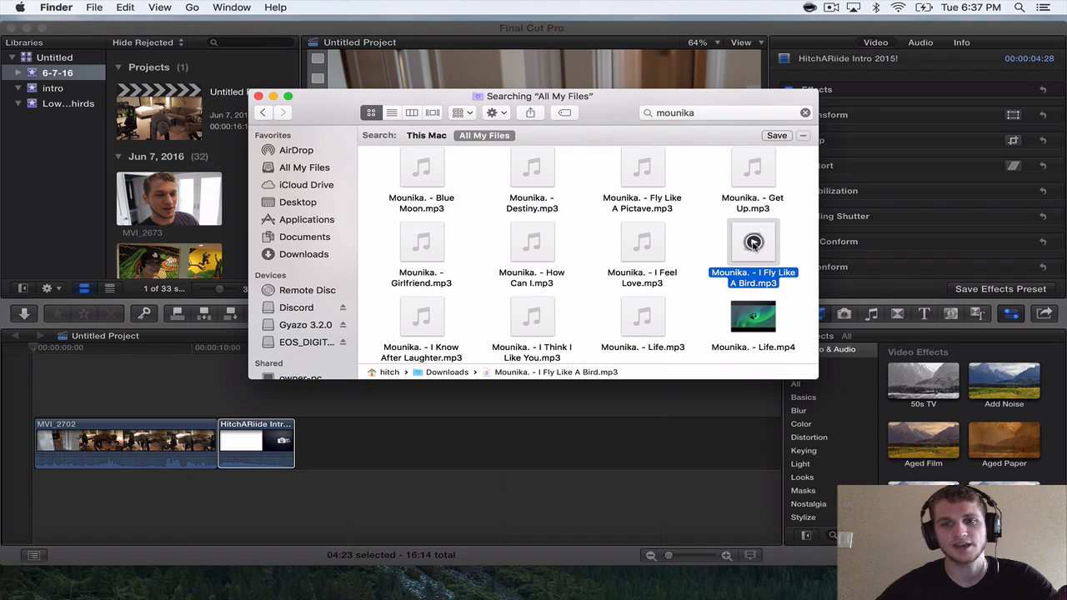
left_click(766, 282)
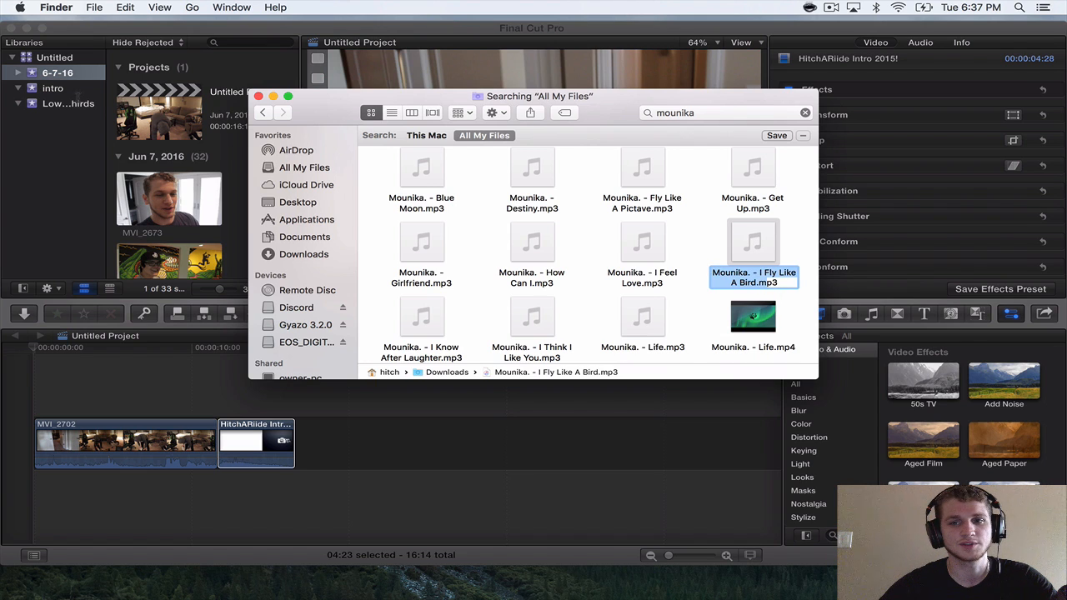
left_click(699, 252)
left_click_drag(737, 277, 58, 74)
Place about 16 seconds of I Fly Like A Bird beneath MVI_2702 and align its beat drop with the start of the intro.
scroll(160, 125, "down", 15)
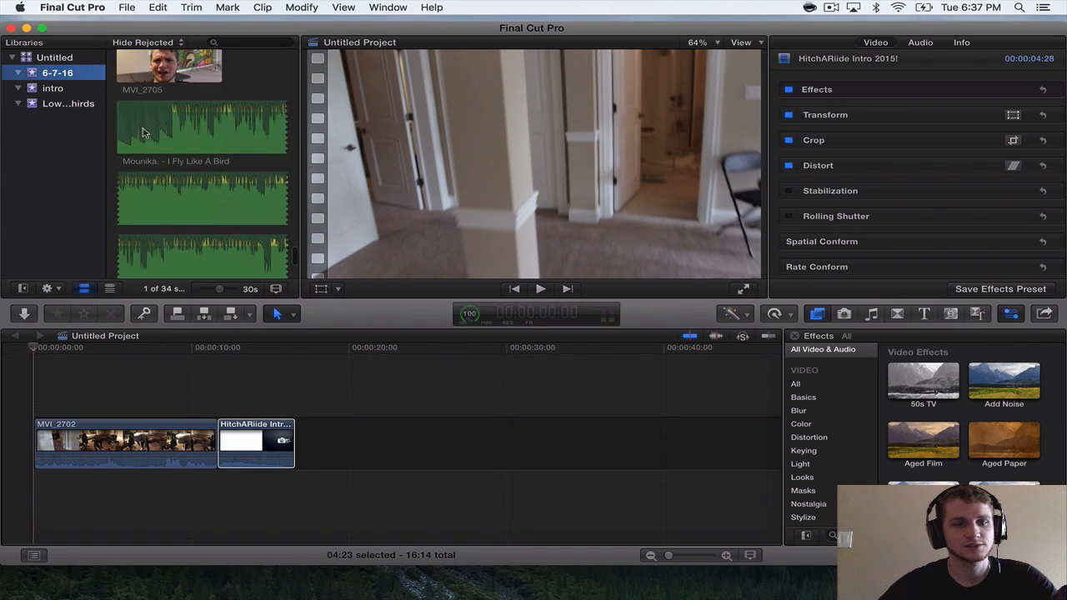
left_click(153, 131)
left_click_drag(137, 131, 58, 480)
key("super+equal")
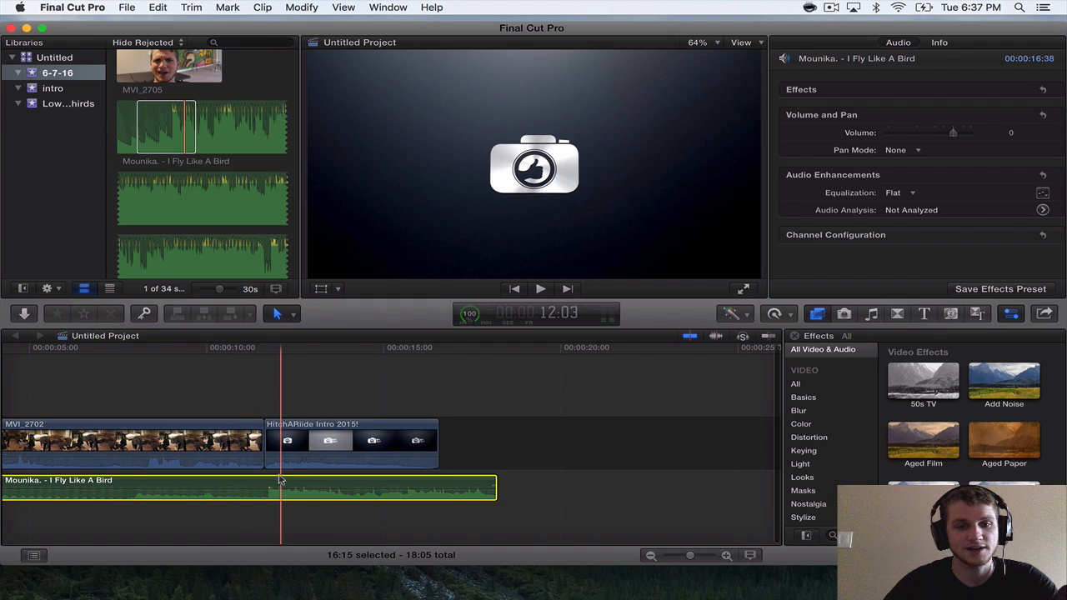
left_click_drag(281, 480, 278, 481)
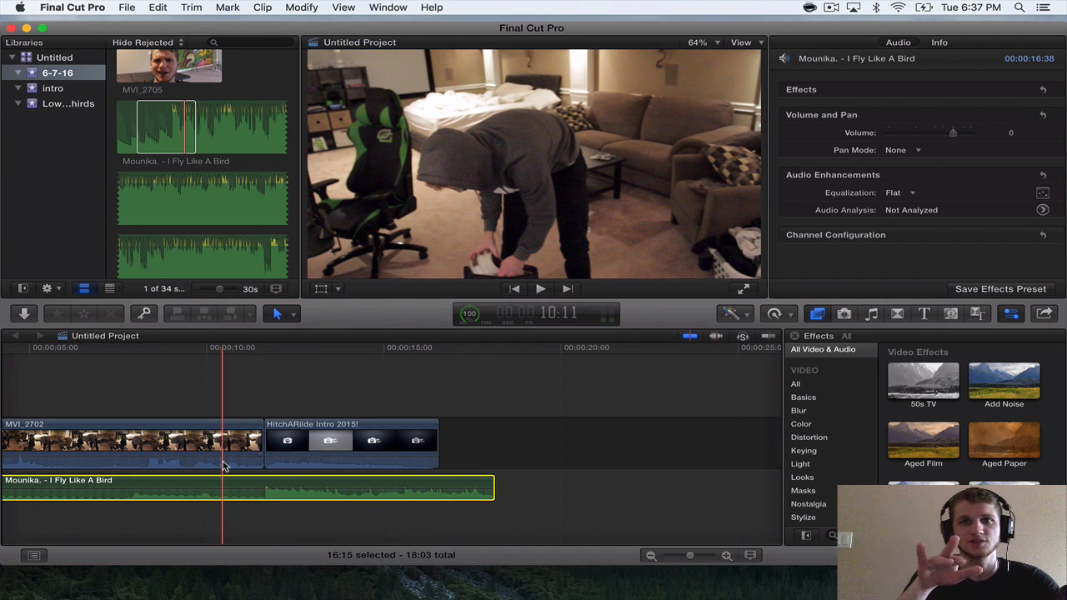
Fade in the I Fly Like A Bird clip from its beginning up to the start of HitchARiide Intro 2015!
key("super+minus")
key("super+minus")
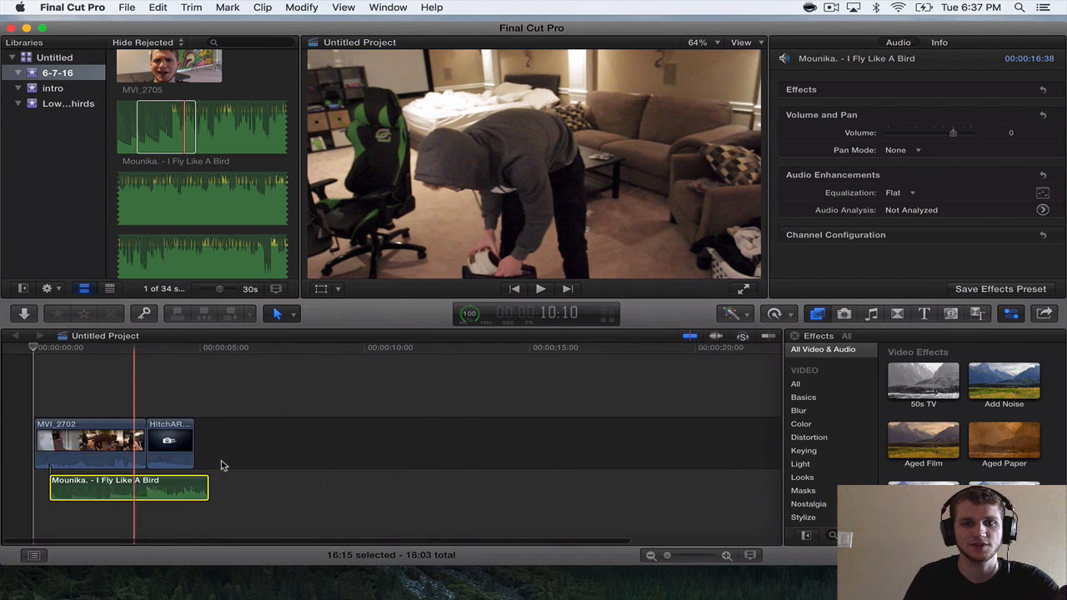
key("super+equal")
key("super+minus")
key("super+equal")
scroll(221, 462, "up", 8)
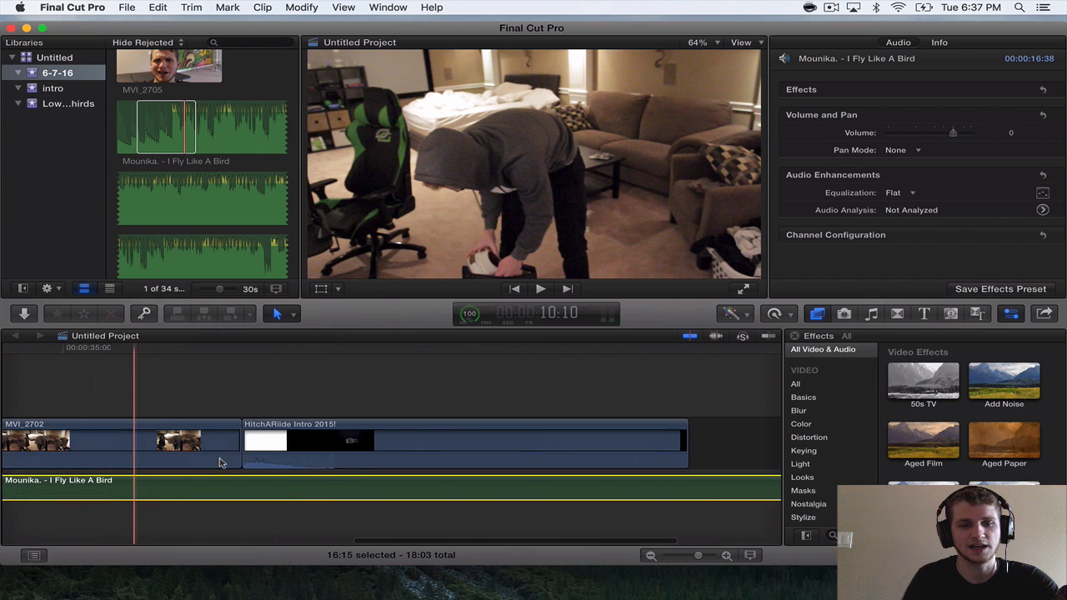
scroll(221, 462, "down", 3)
scroll(221, 462, "left", 2)
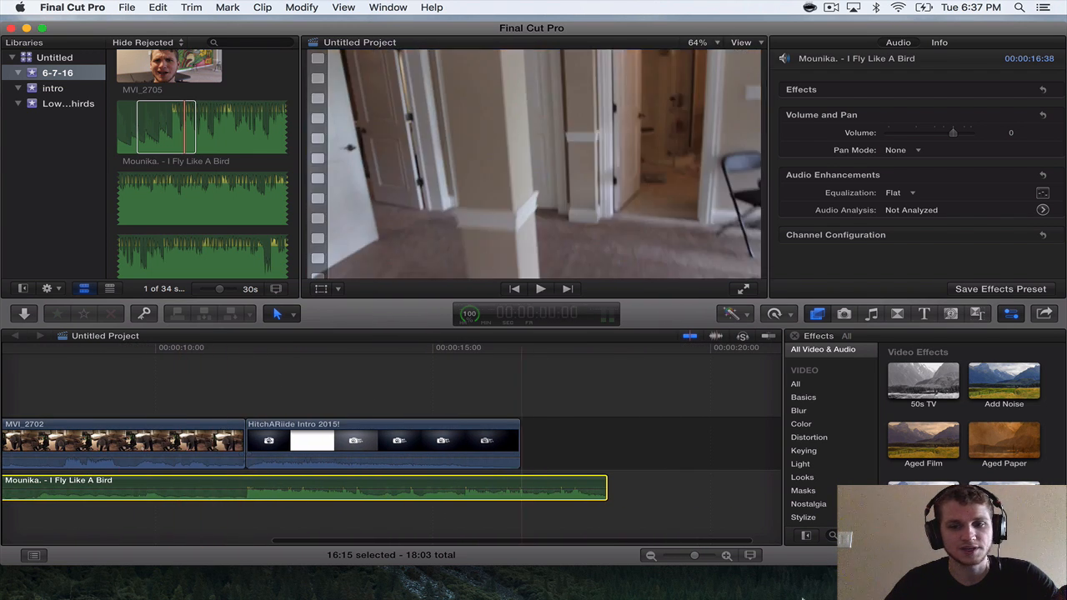
left_click(728, 555)
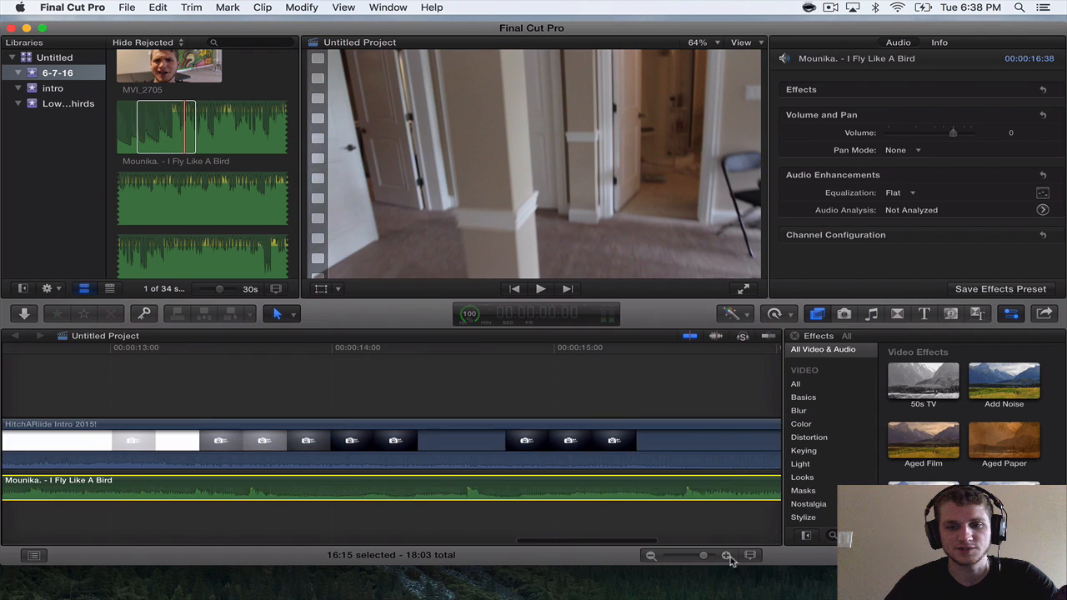
left_click(652, 556)
left_click(652, 556)
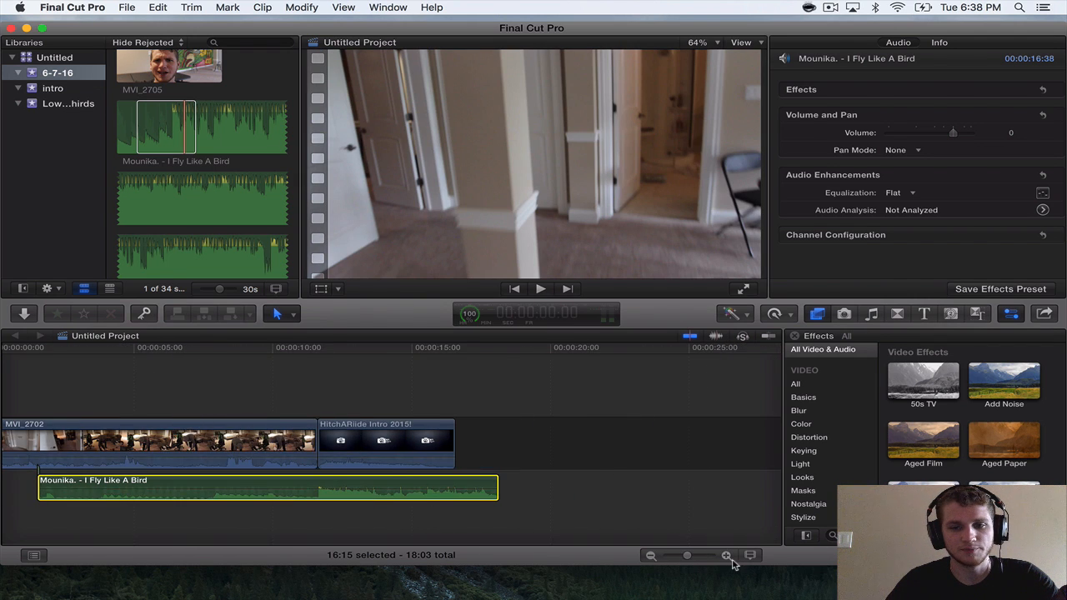
left_click(727, 555)
left_click(727, 555)
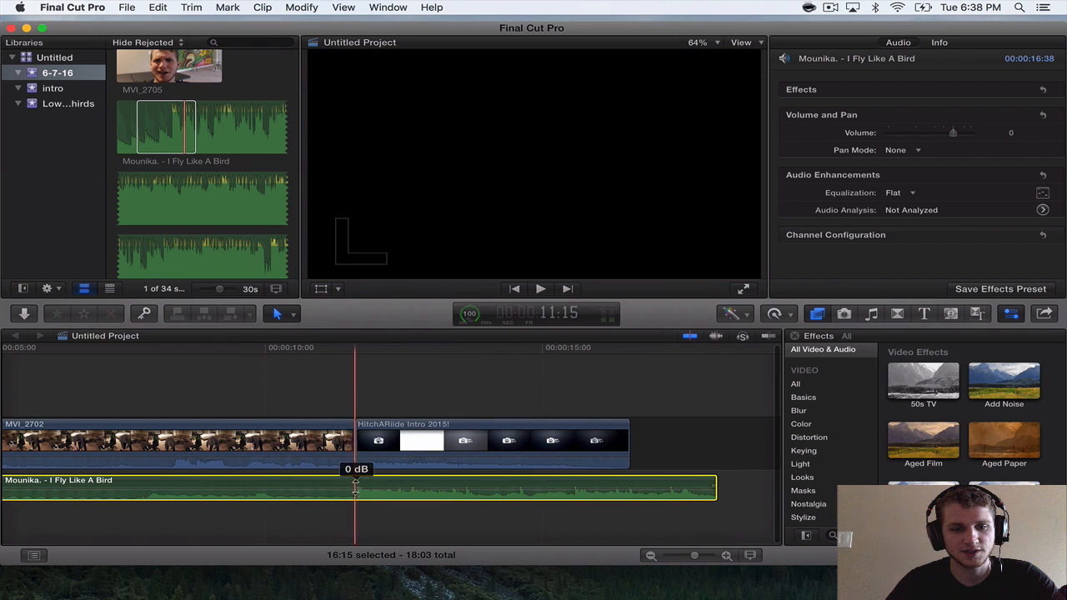
scroll(329, 505, "left", 6)
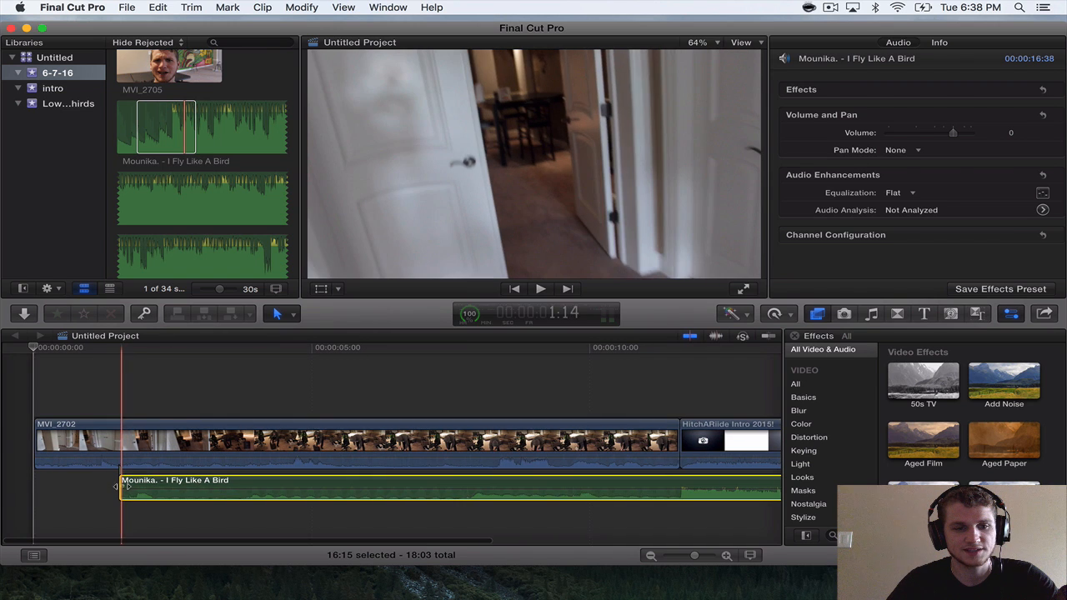
left_click_drag(123, 486, 677, 486)
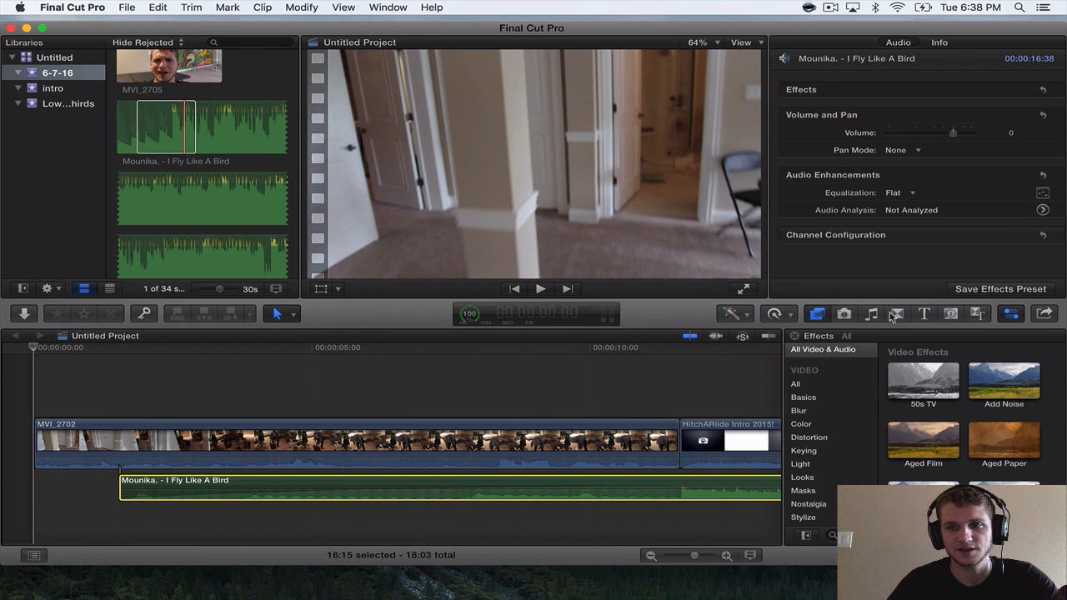
Add a Fade To Color transition at the start of MVI_2702.
left_click(894, 315)
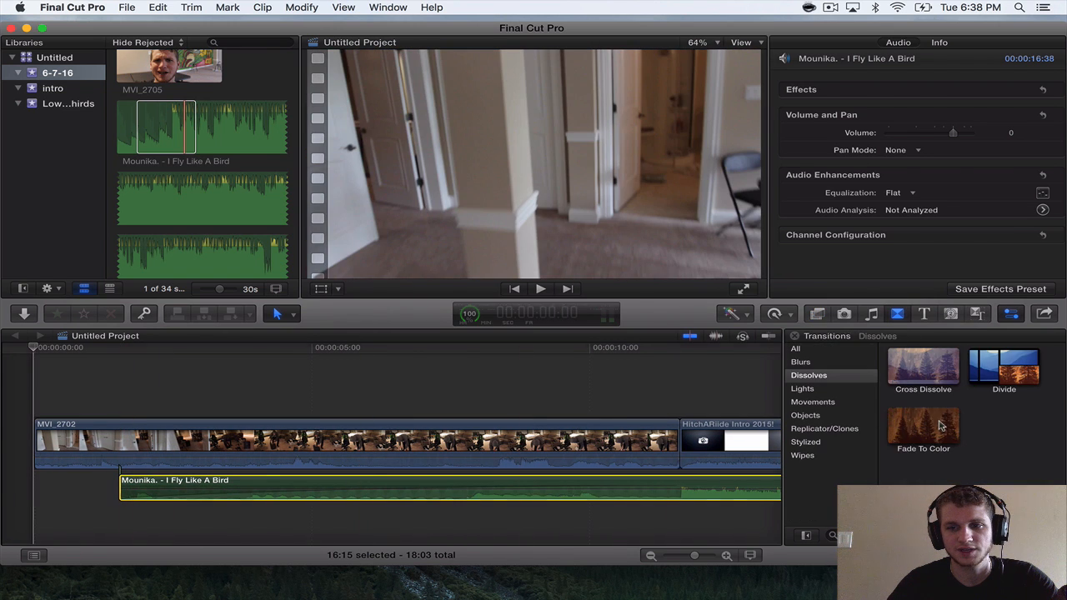
left_click_drag(940, 426, 139, 441)
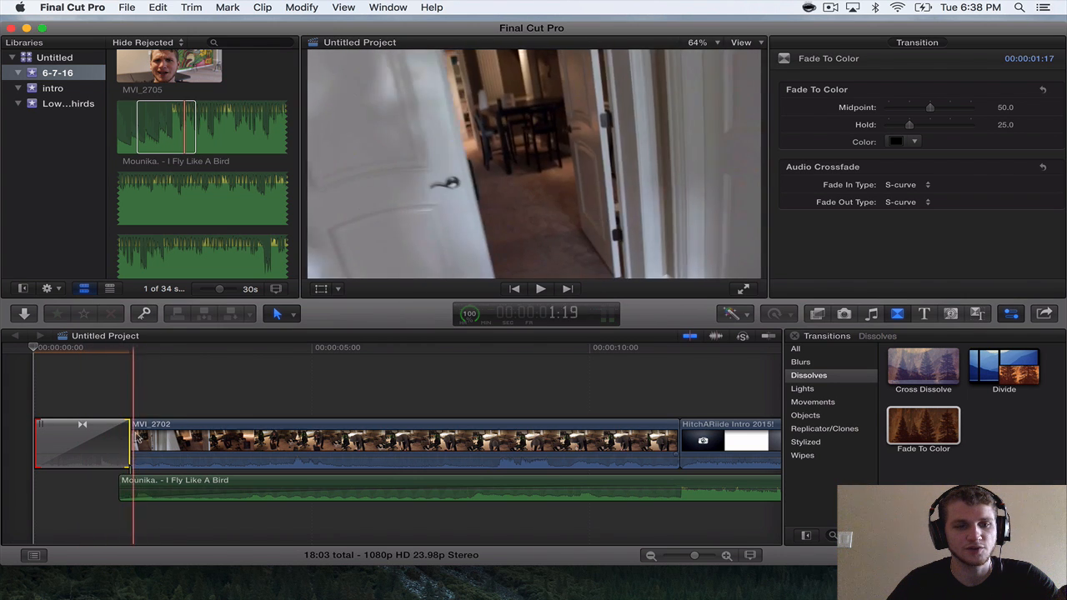
left_click(275, 446)
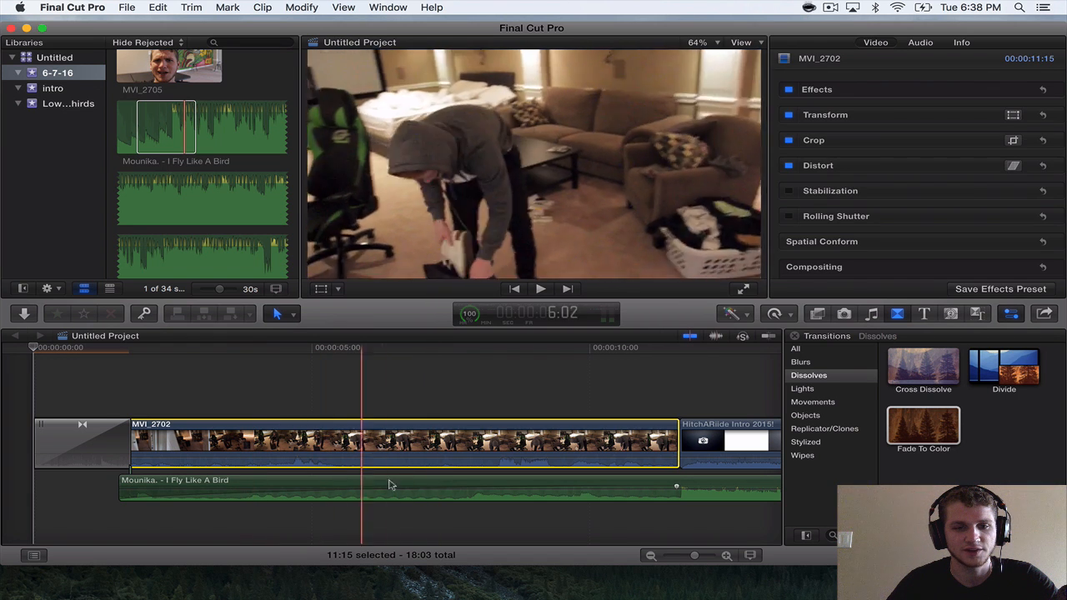
key("shift+z")
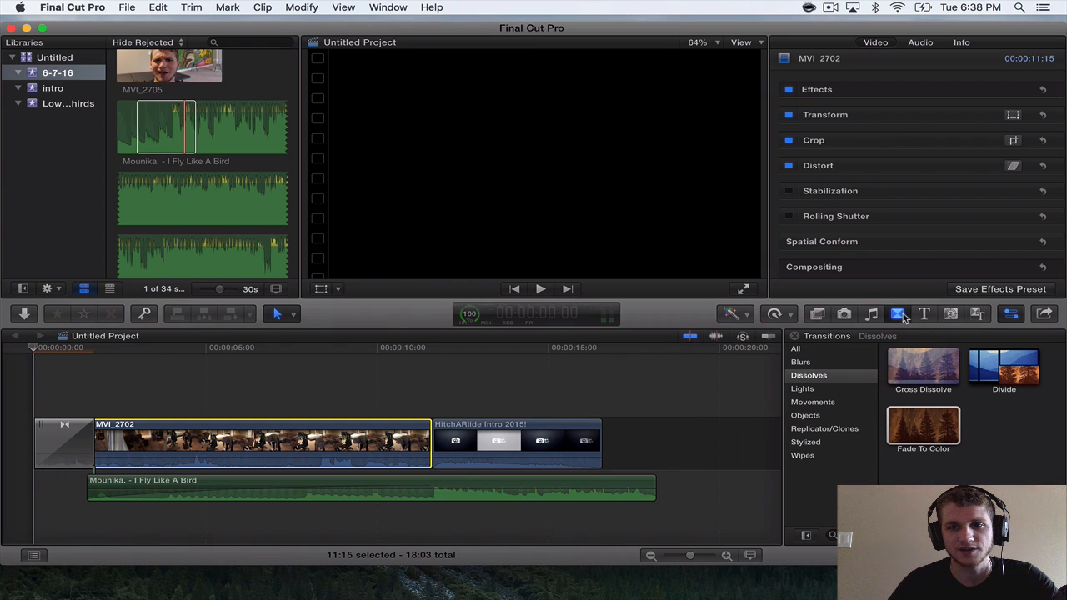
left_click(901, 314)
left_click(898, 315)
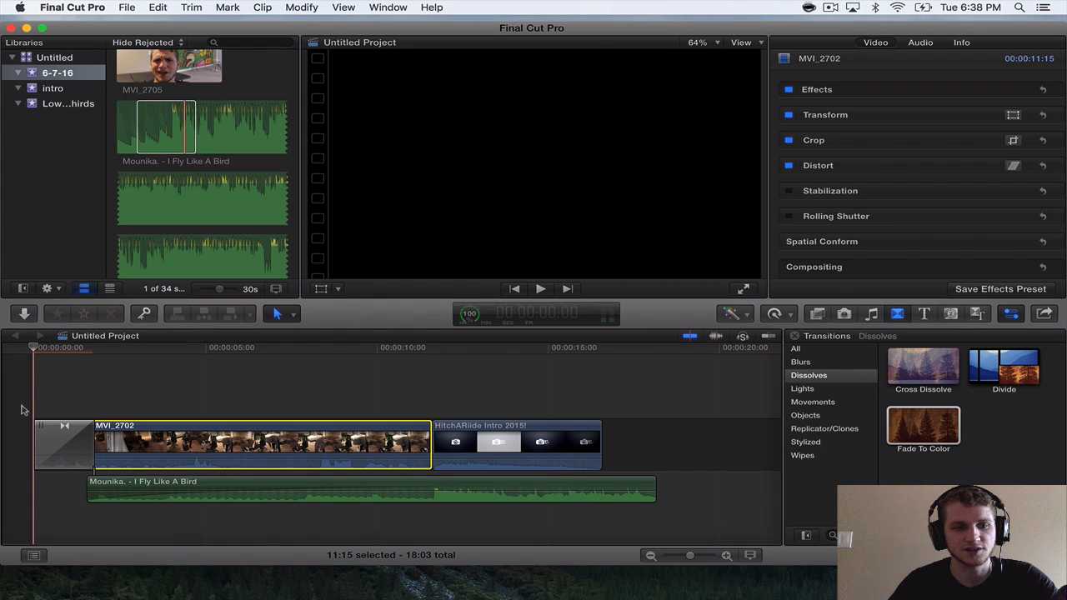
Play the project from the beginning into the intro to check how the music syncs with the cut.
key("space")
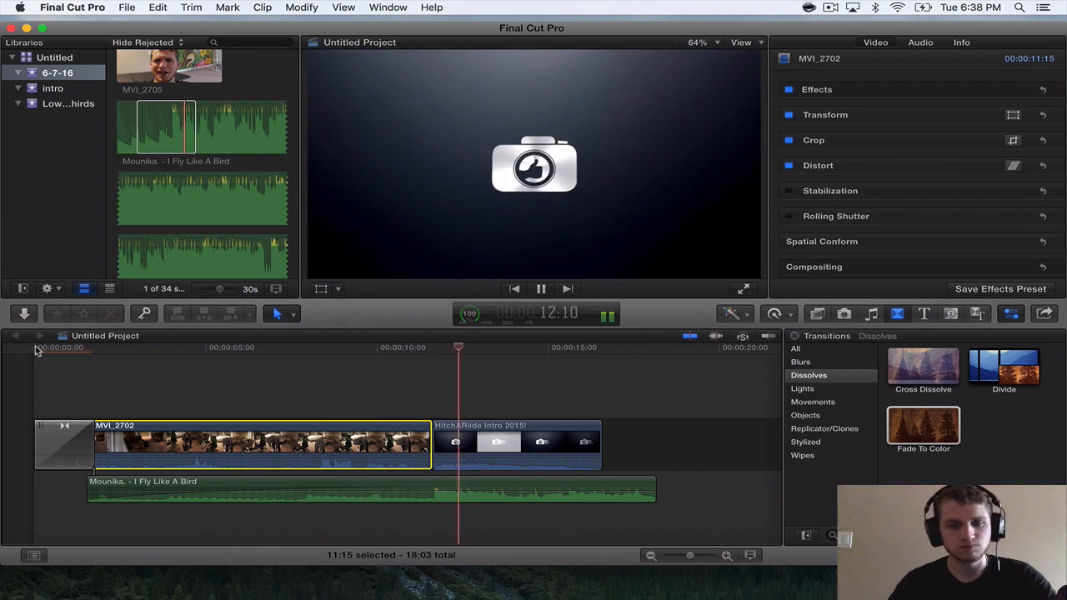
key("super+=")
key("super+=")
key("space")
Trim about three frames off the end of MVI_2702 and shift the song earlier so its drop lines up with the intro's start.
key("super+=")
key("super+=")
key("super+=")
key("super+=")
key("super+=")
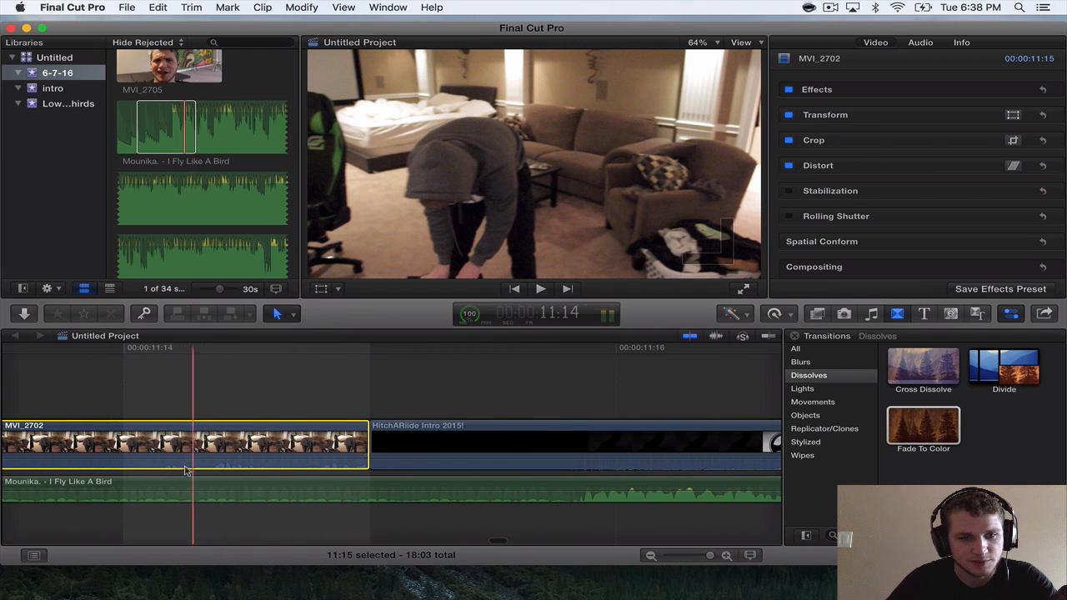
key("super+minus")
key("super+minus")
key("super+minus")
key("super+minus")
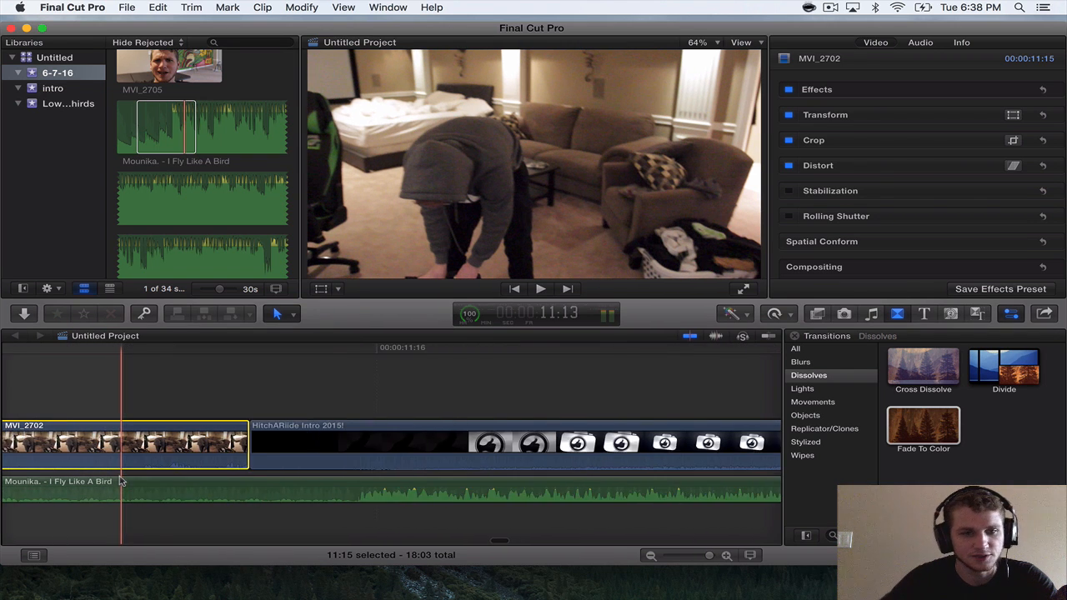
scroll(158, 473, "left", 4)
key("super+minus")
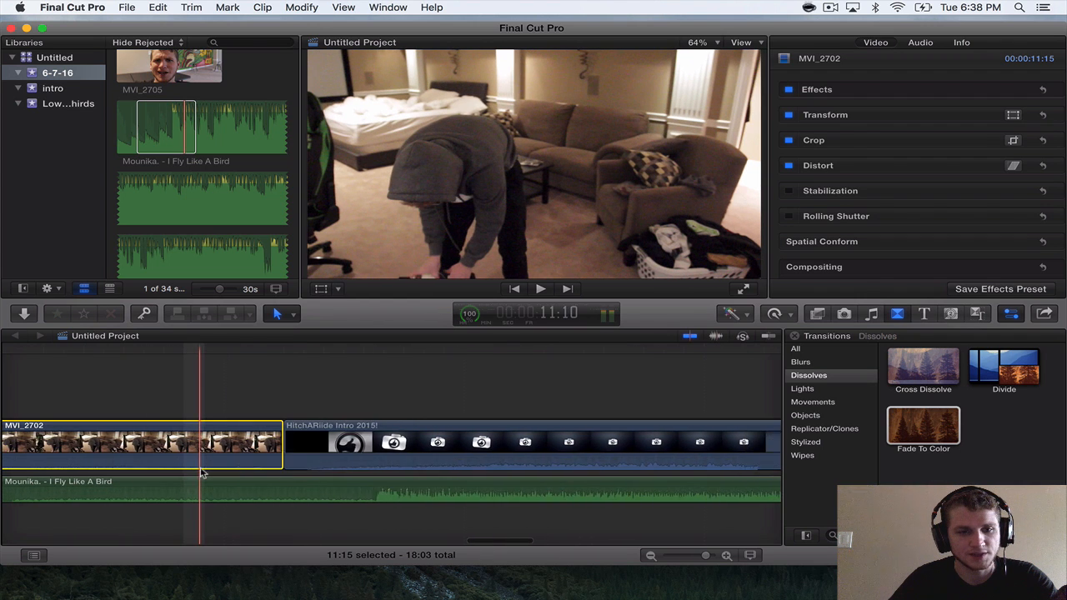
scroll(242, 468, "left", 3)
left_click_drag(385, 450, 326, 450)
left_click_drag(408, 488, 347, 483)
key("space")
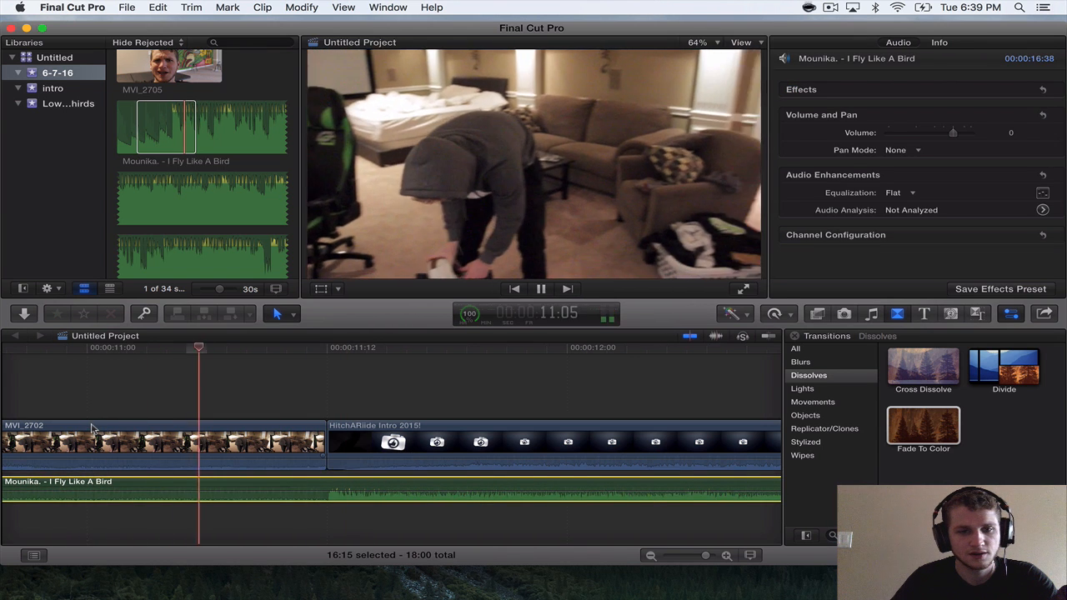
Extend the end of the I Fly Like A Bird clip beyond the intro to a length of 23:15 and play the result.
key("super+minus")
key("super+minus")
scroll(98, 446, "right", 10)
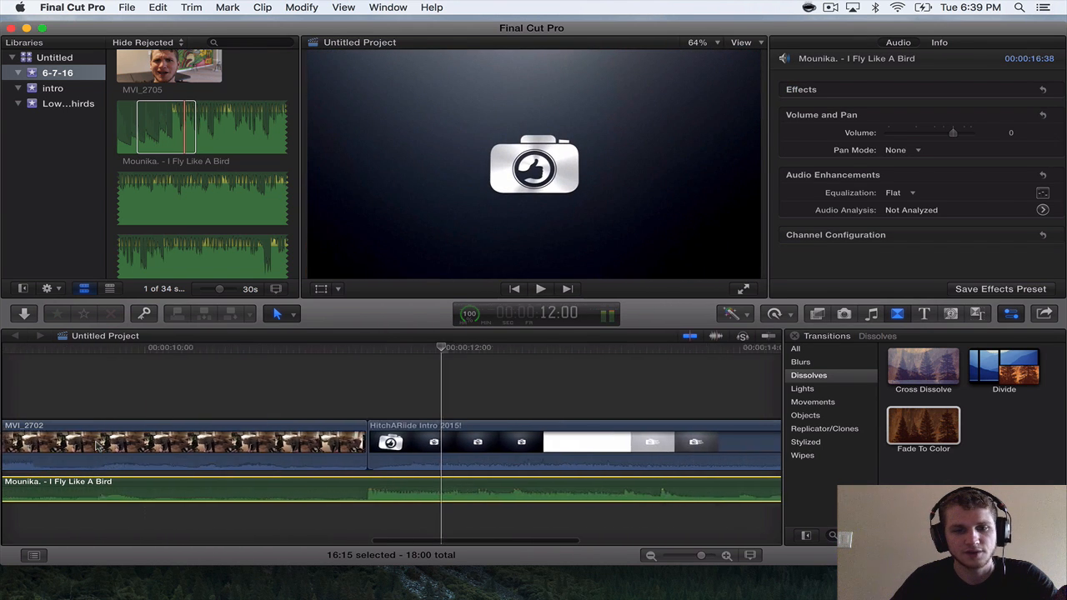
key("super+minus")
scroll(99, 446, "left", 1)
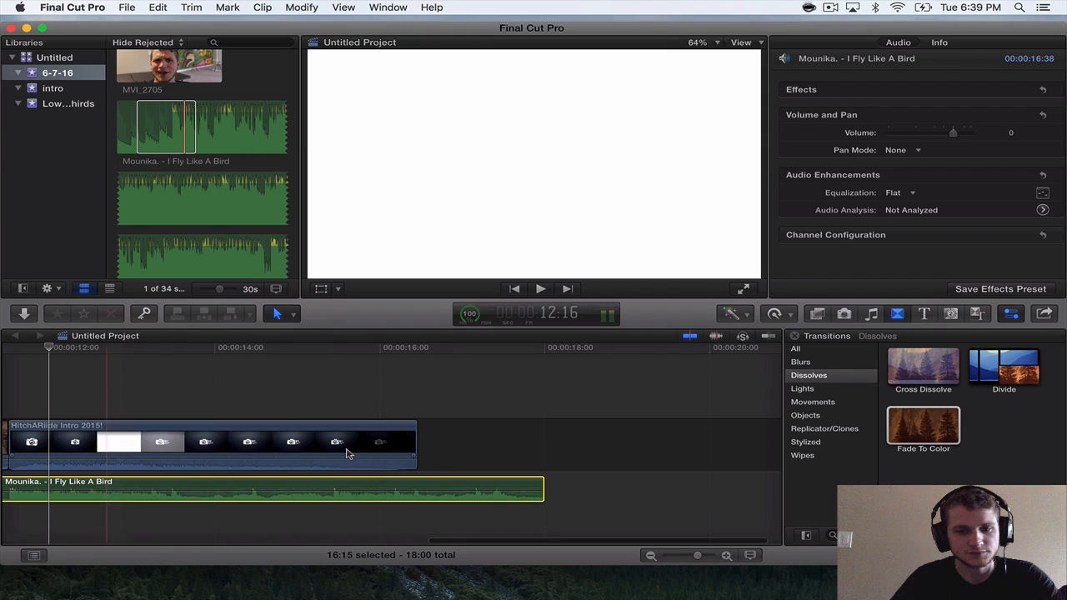
key("super+minus")
left_click_drag(481, 484, 718, 483)
key("space")
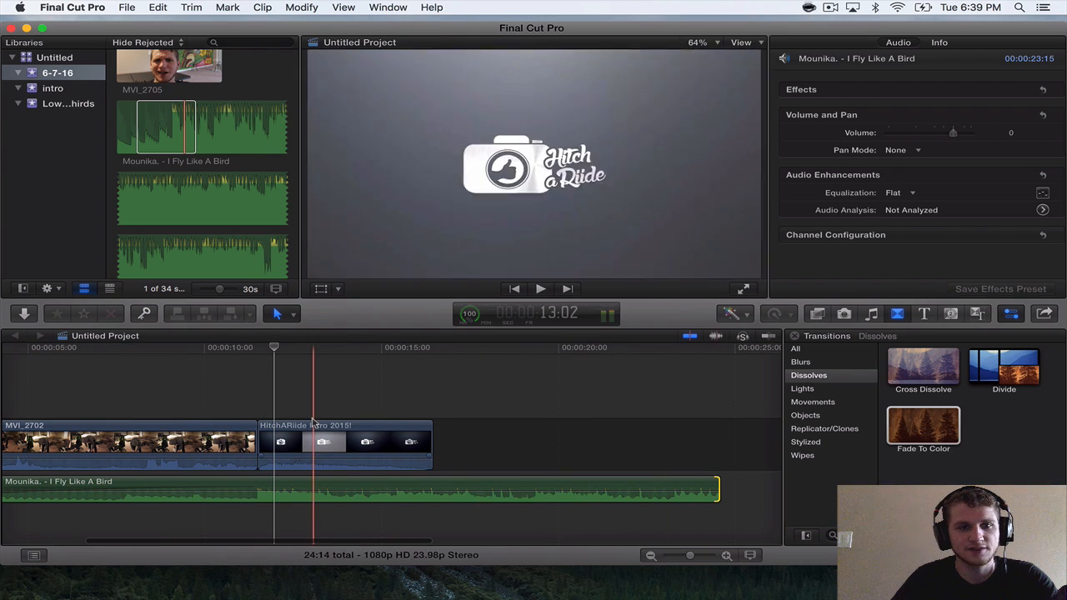
Append MVI_2673 after the intro and trim its start so the clip lasts 11:21.
scroll(155, 150, "up", 5)
scroll(155, 150, "up", 5)
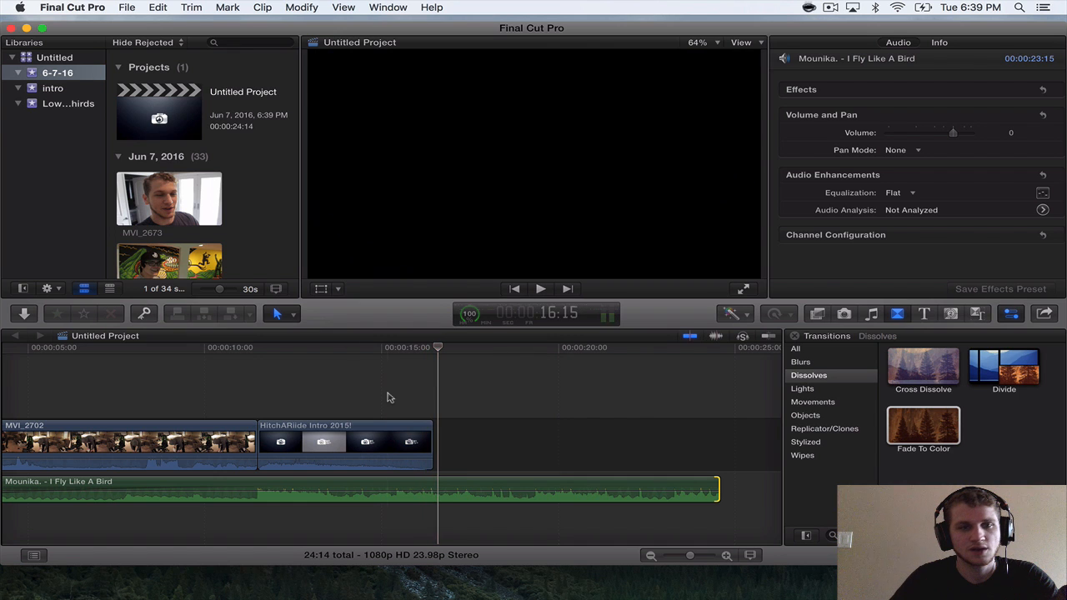
left_click_drag(149, 191, 442, 456)
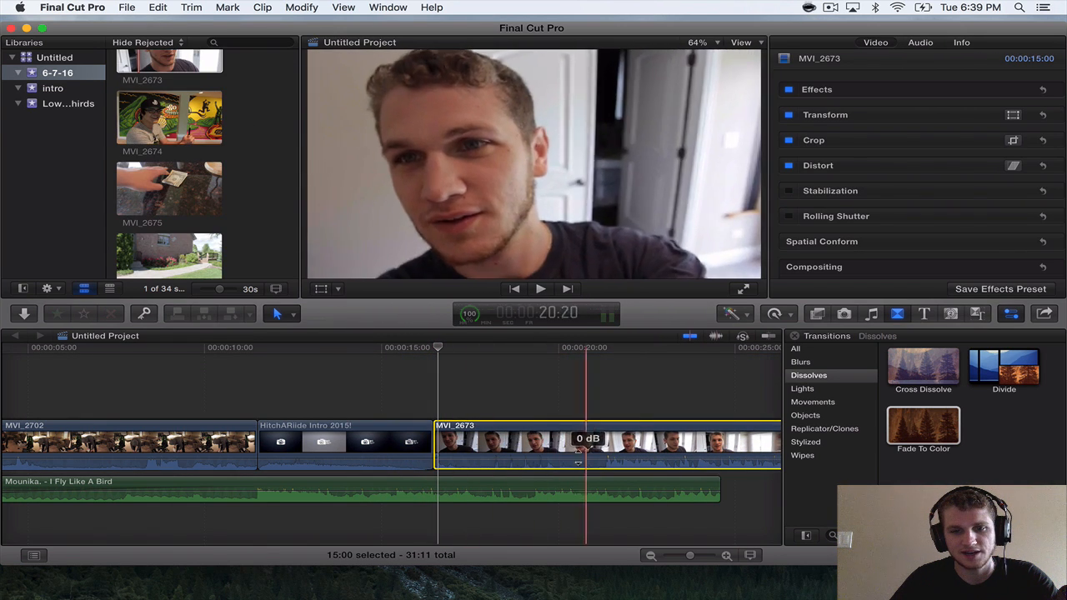
left_click_drag(440, 443, 546, 457)
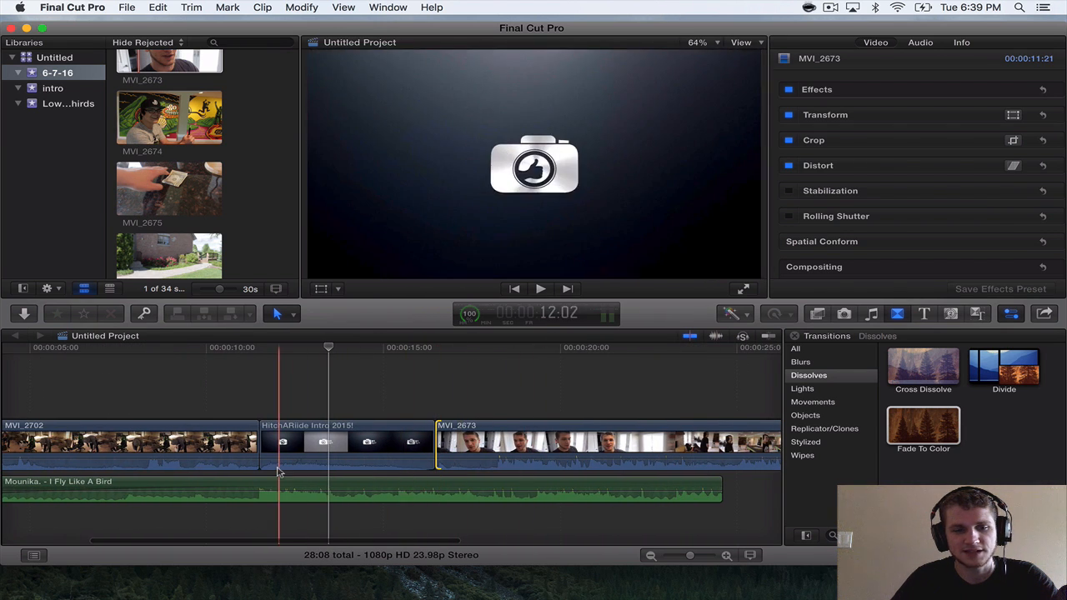
Try ending the song where the intro ends and shortening MVI_2673 to 10:03 from its start, playing the transition between them.
left_click(439, 490)
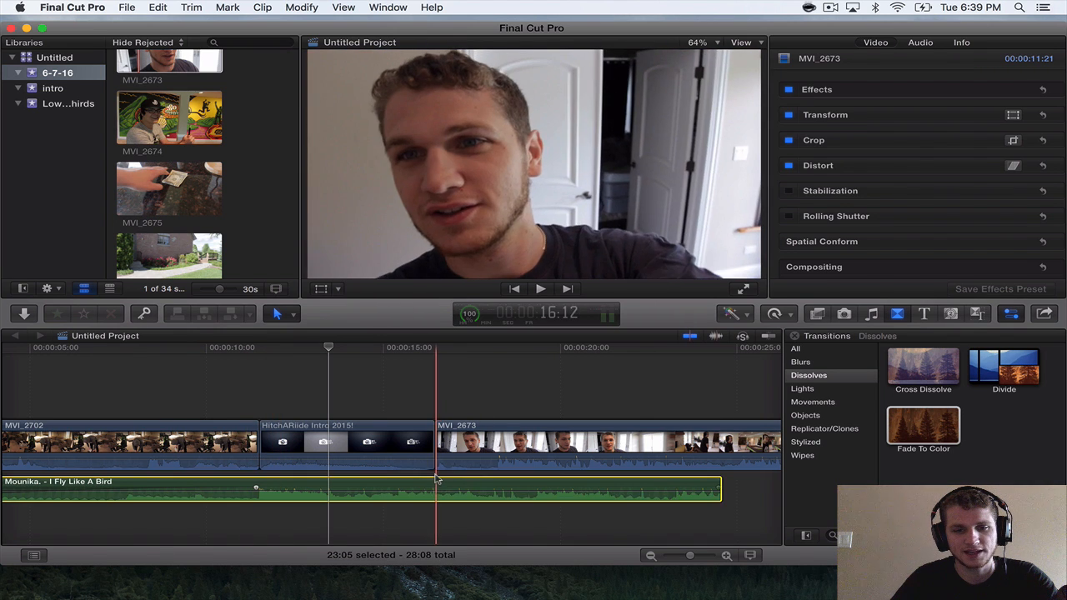
left_click_drag(722, 482, 497, 449)
key("space")
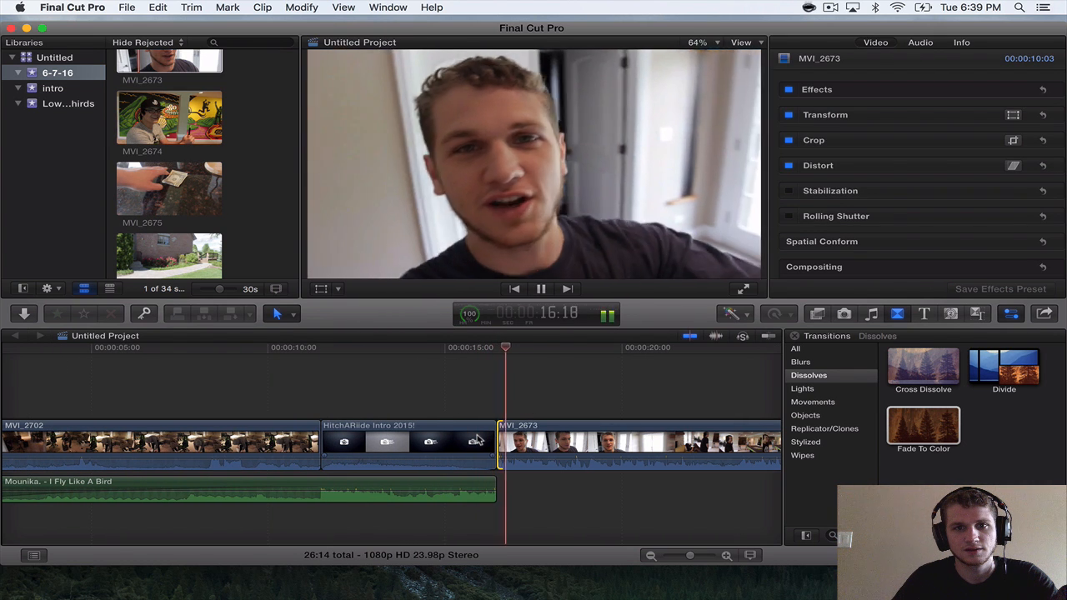
key("space")
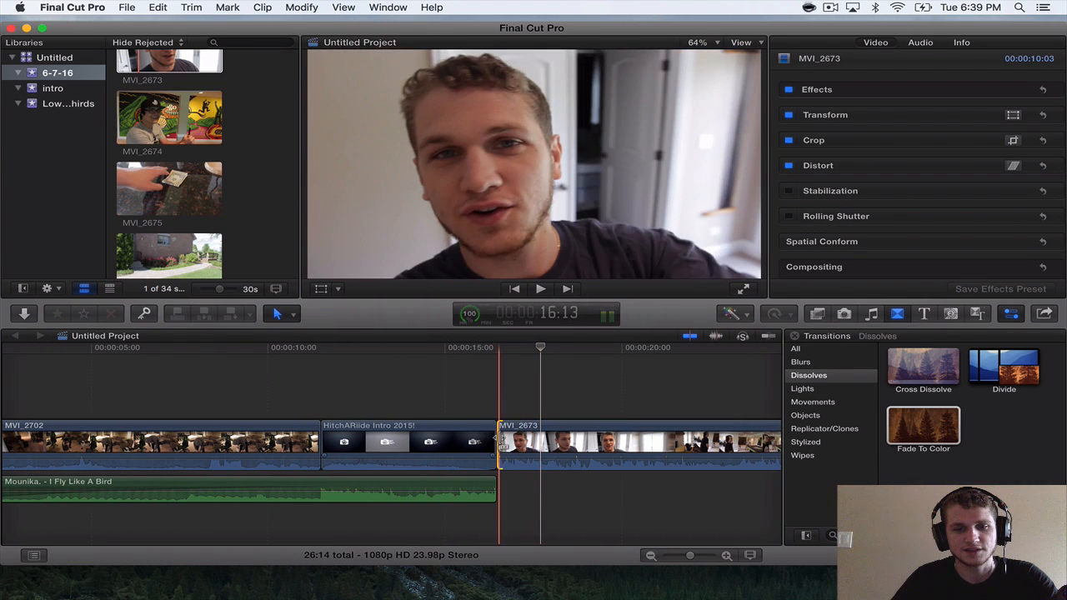
Lengthen MVI_2673 to 11:19 and the song to 17:20 with a fade-out under MVI_2673, and play the sequence.
left_click_drag(498, 443, 482, 477)
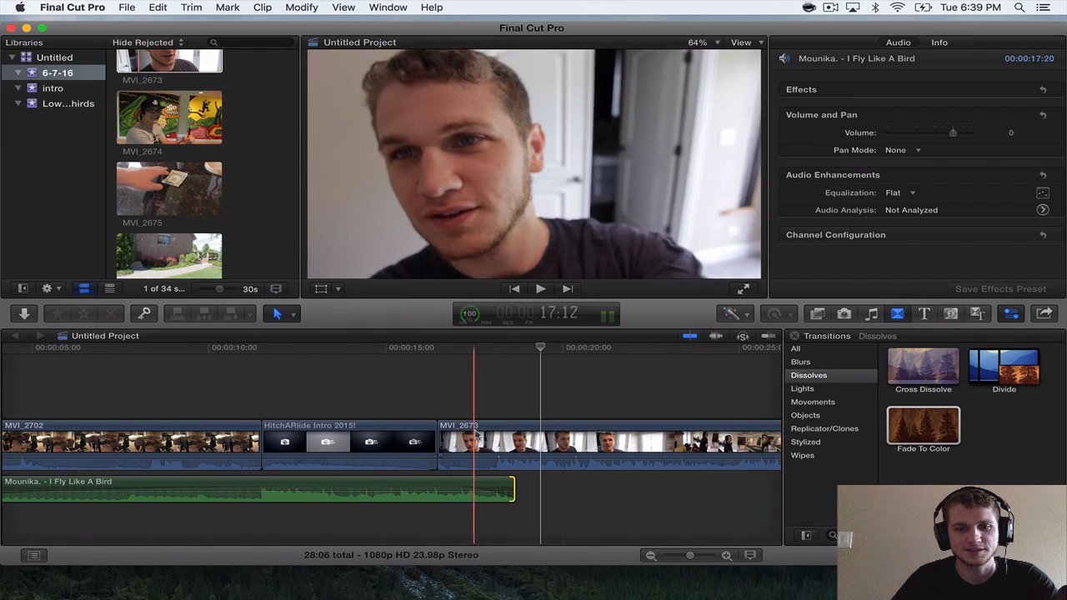
key("shift+z")
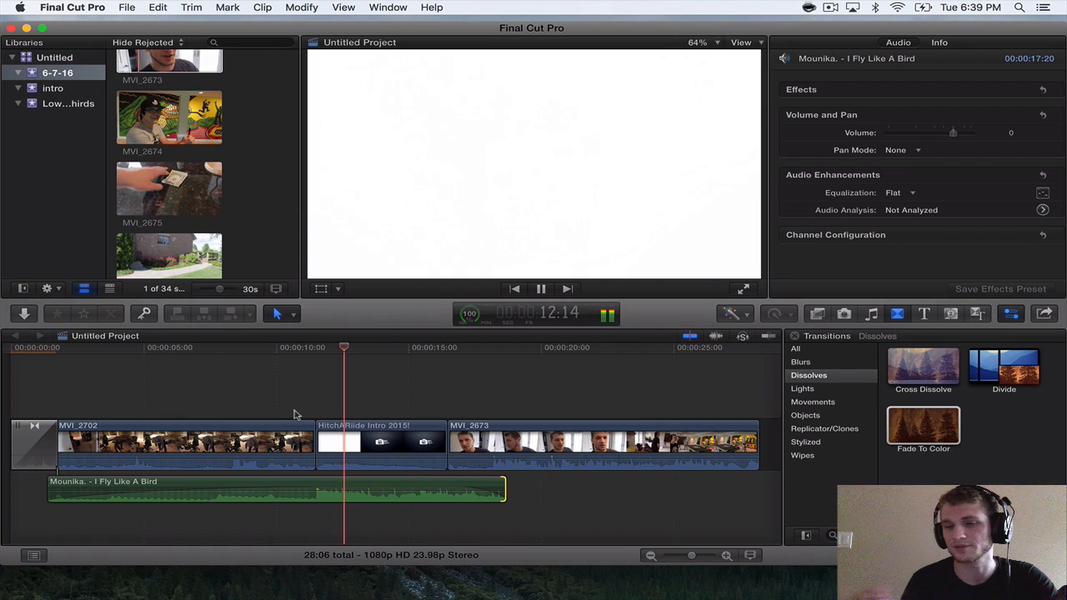
scroll(295, 414, "right", 5)
key("super+minus")
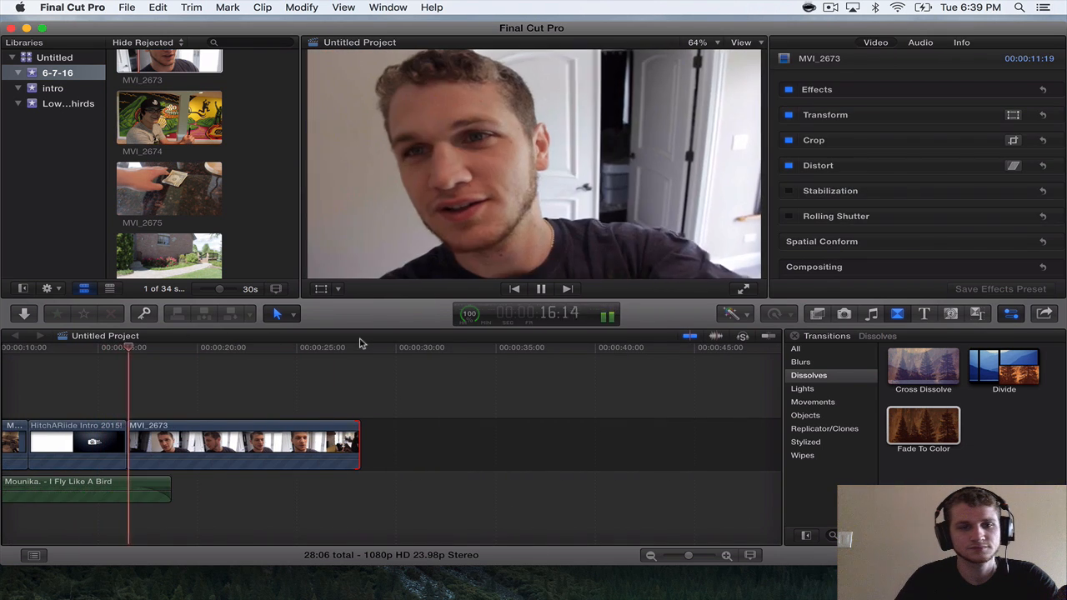
Play through MVI_2673, shorten it from its end to a length of 10:21, and play the trimmed ending.
key("super+equal")
key("super+equal")
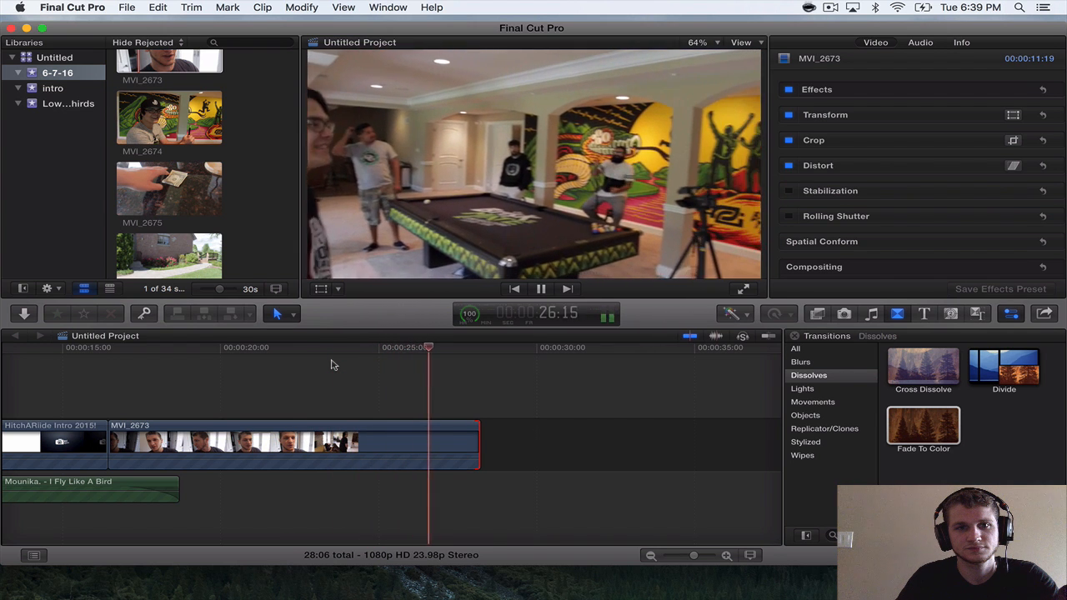
key("space")
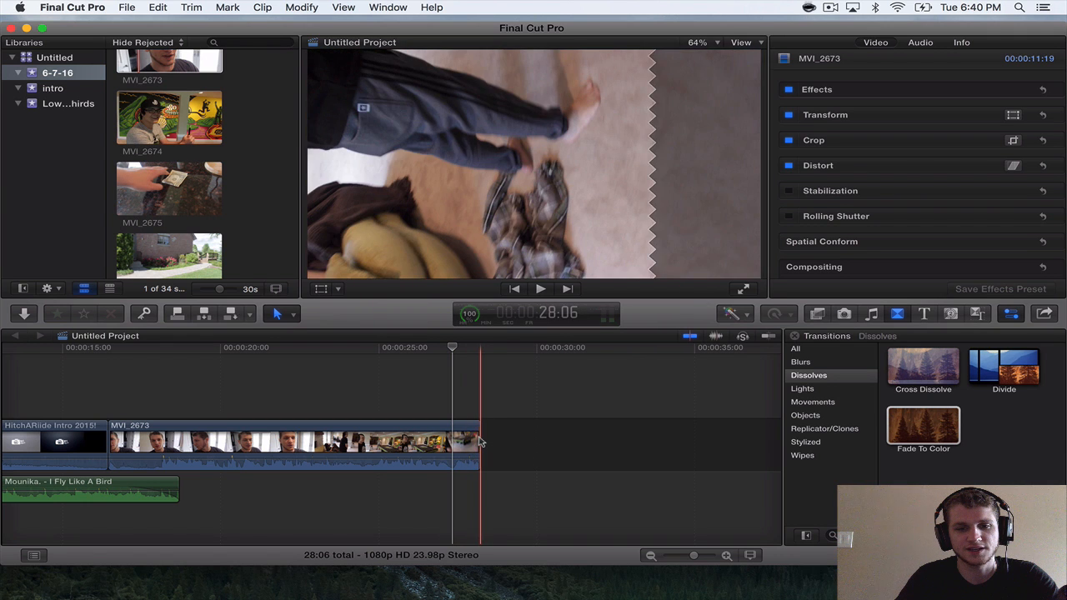
mouse_move(480, 443)
left_mouse_down()
mouse_move(463, 443)
mouse_move(499, 445)
left_mouse_up()
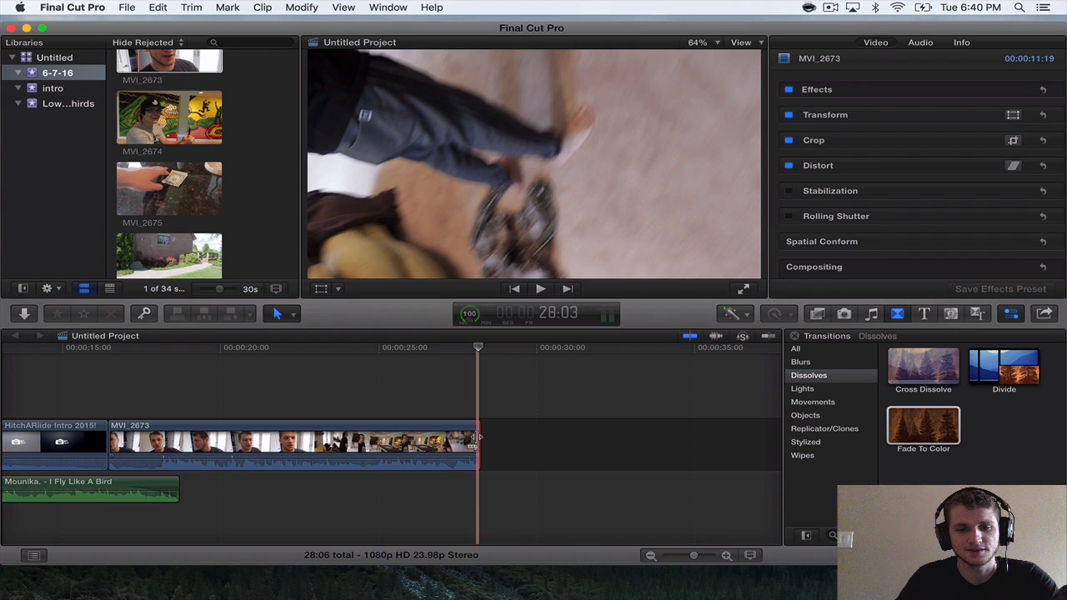
left_click_drag(479, 433, 450, 432)
key("space")
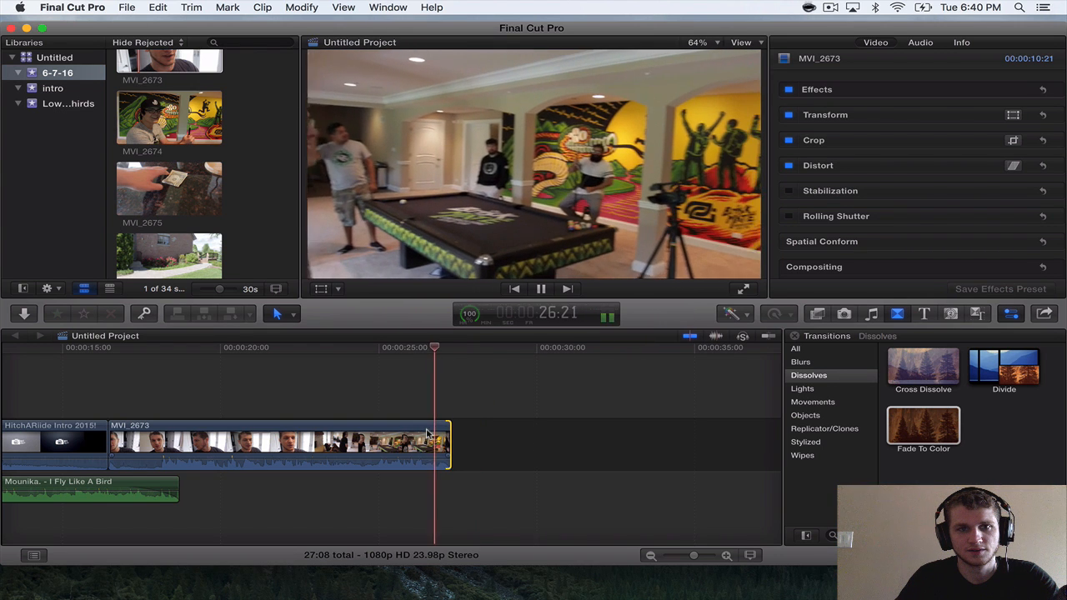
Append MVI_2674 after MVI_2673 and trim its start so the clip lasts 19:03.
left_click(173, 117)
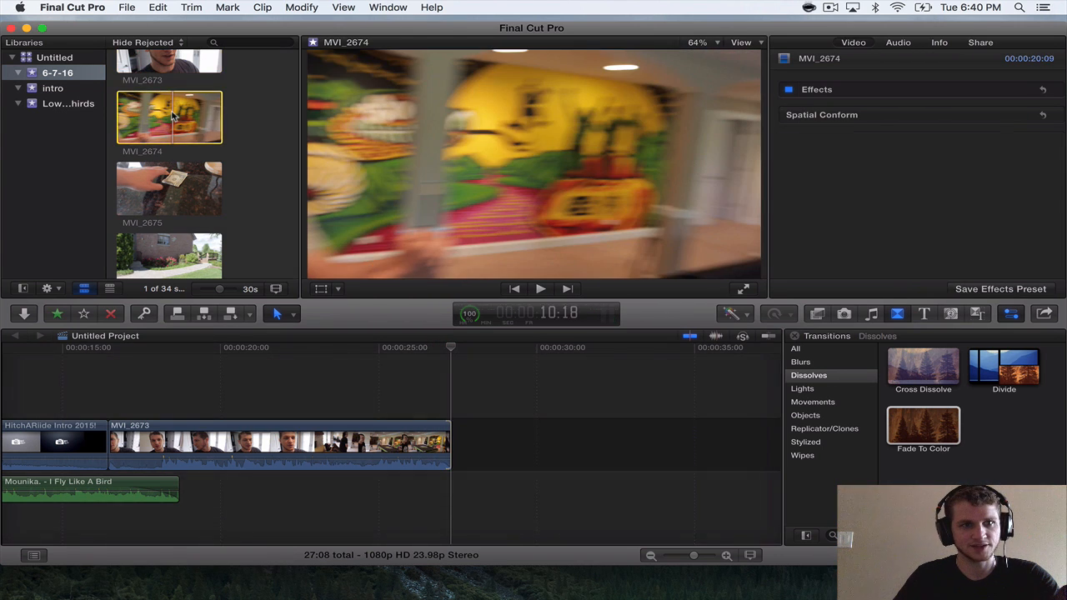
left_click_drag(493, 342, 510, 428)
scroll(511, 428, "right", 3)
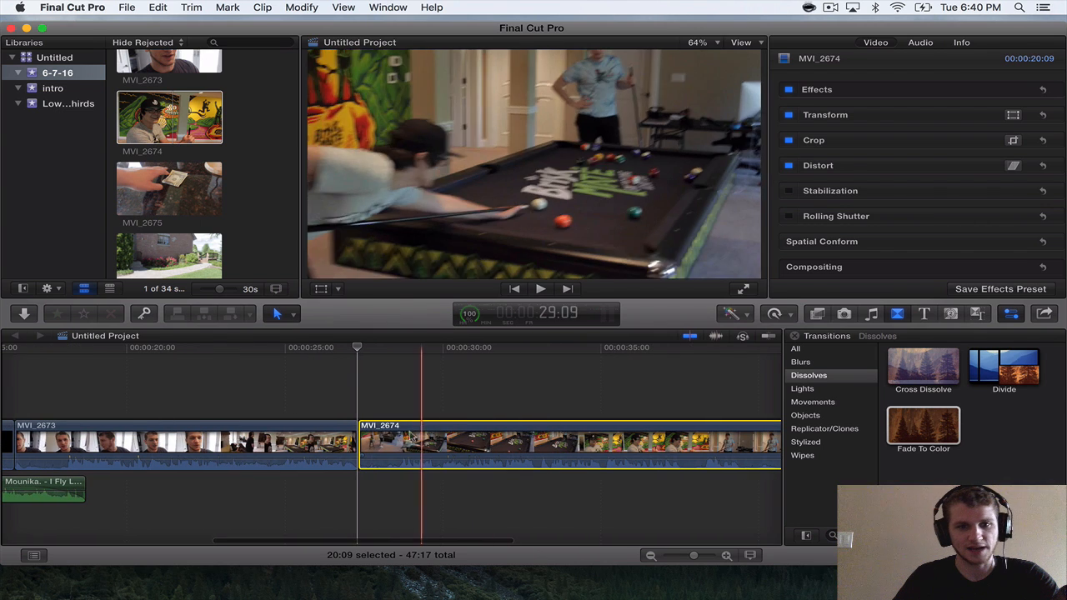
left_click_drag(367, 432, 400, 440)
key("super+minus")
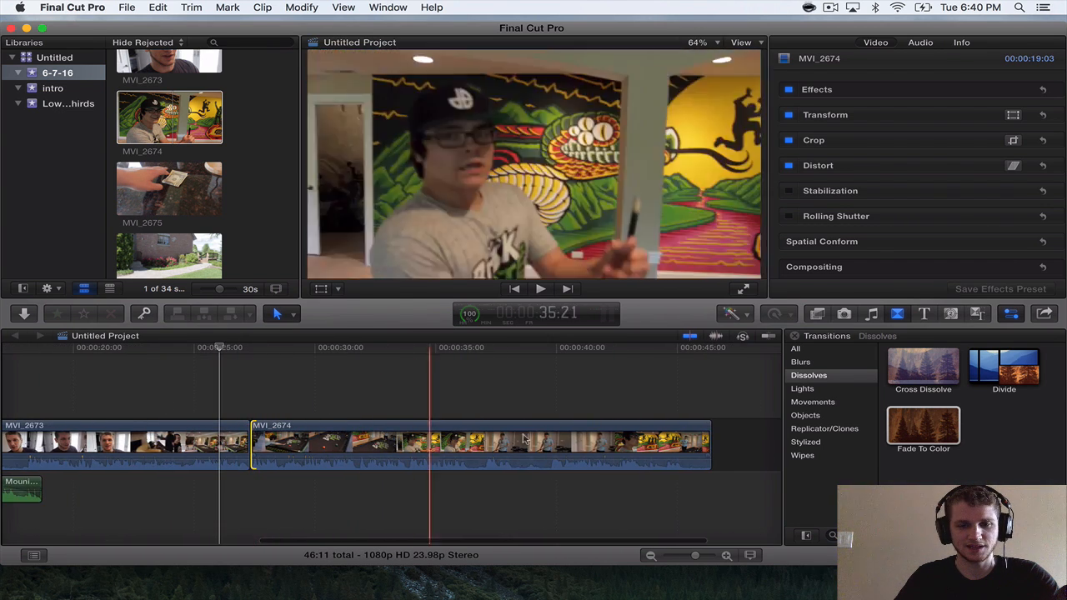
scroll(590, 455, "right", 1)
scroll(587, 454, "right", 2)
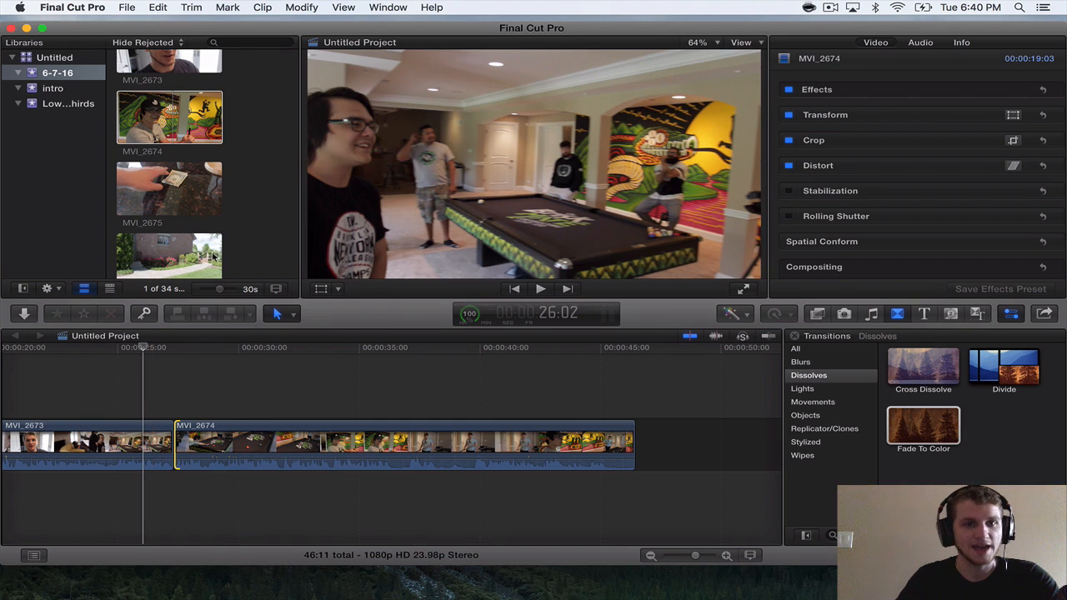
left_click(214, 258)
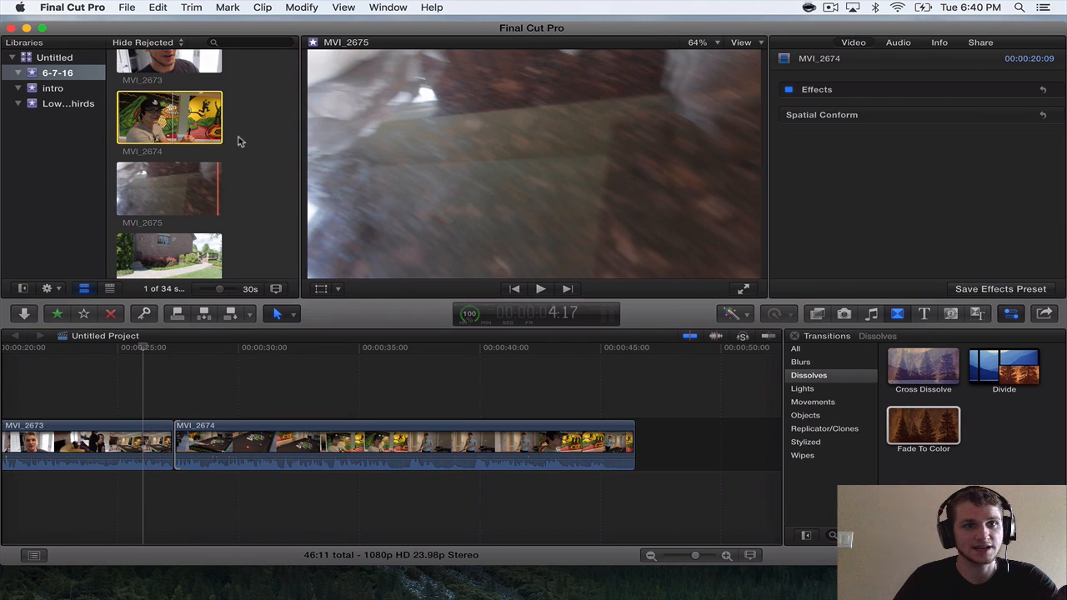
left_click_drag(251, 104, 136, 349)
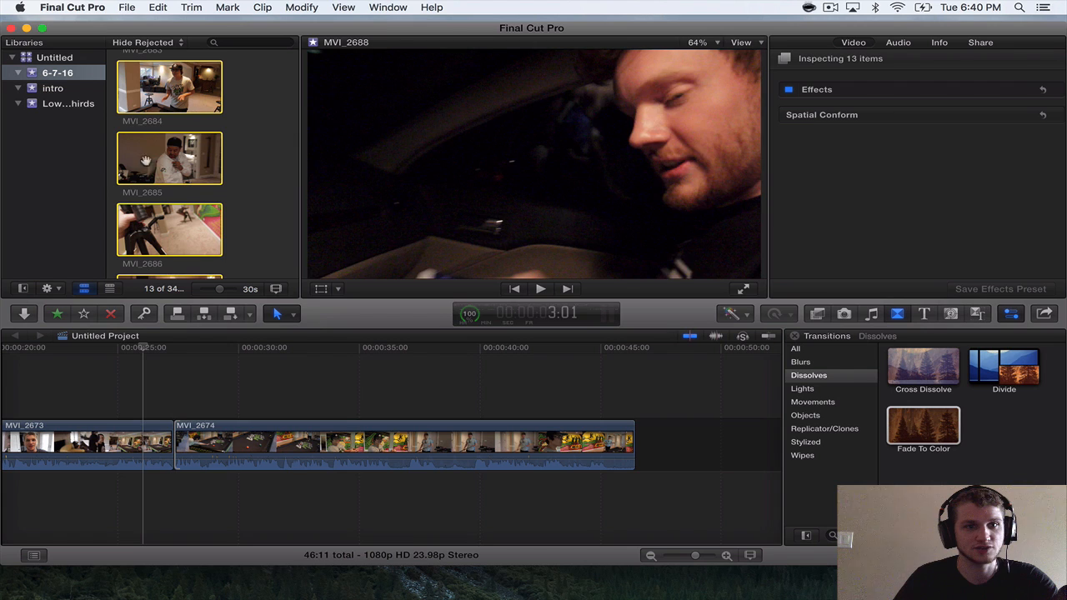
left_click_drag(146, 159, 160, 176)
Play MVI_2674, trim its start to a length of 17:01, and shorten its end to 16:01.
key("space")
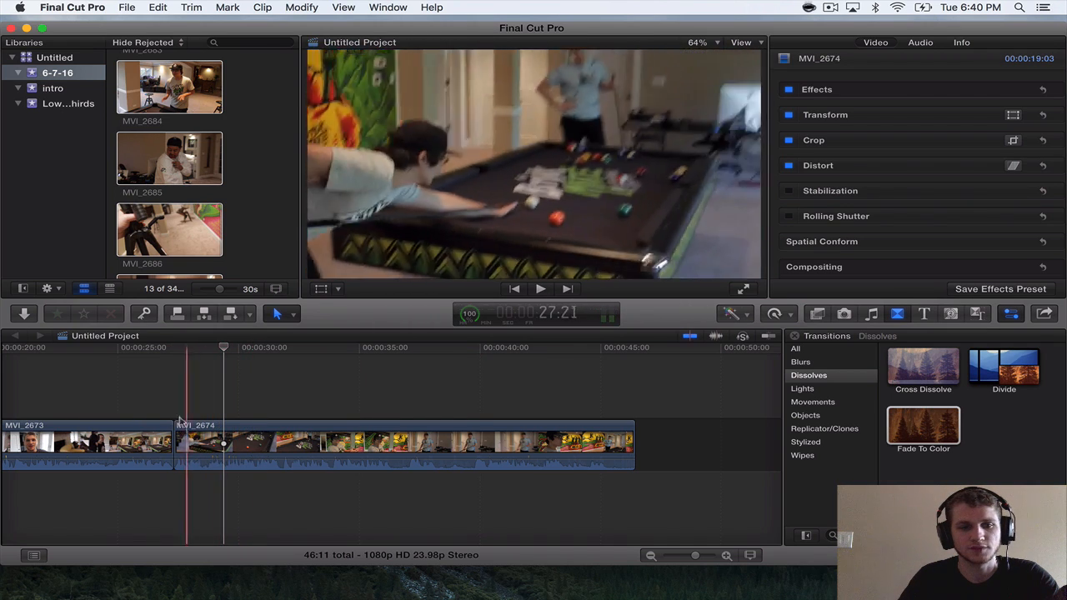
left_click_drag(176, 425, 221, 425)
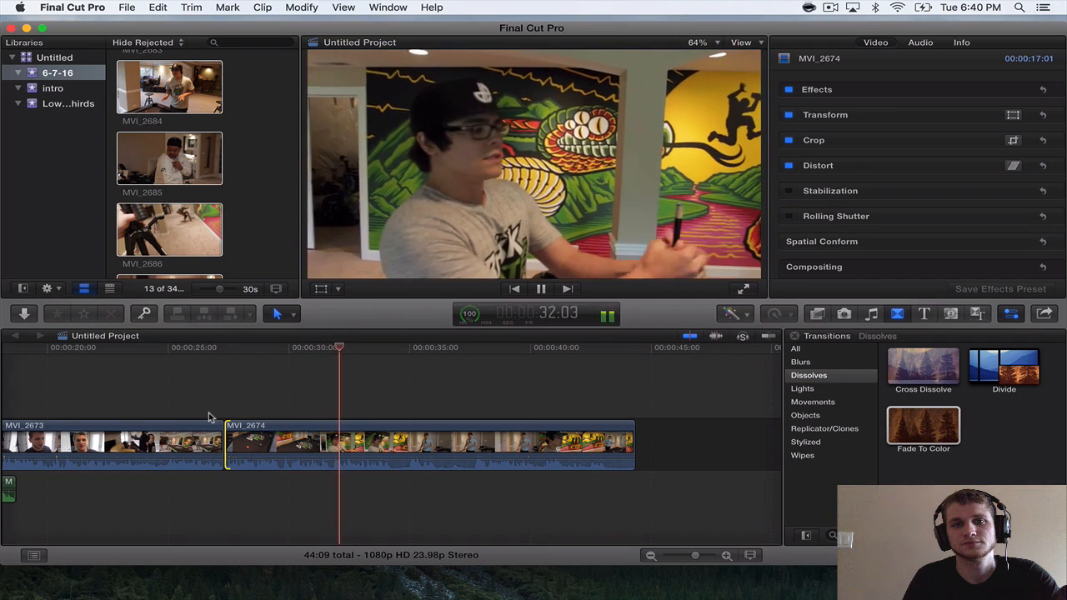
scroll(208, 417, "right", 5)
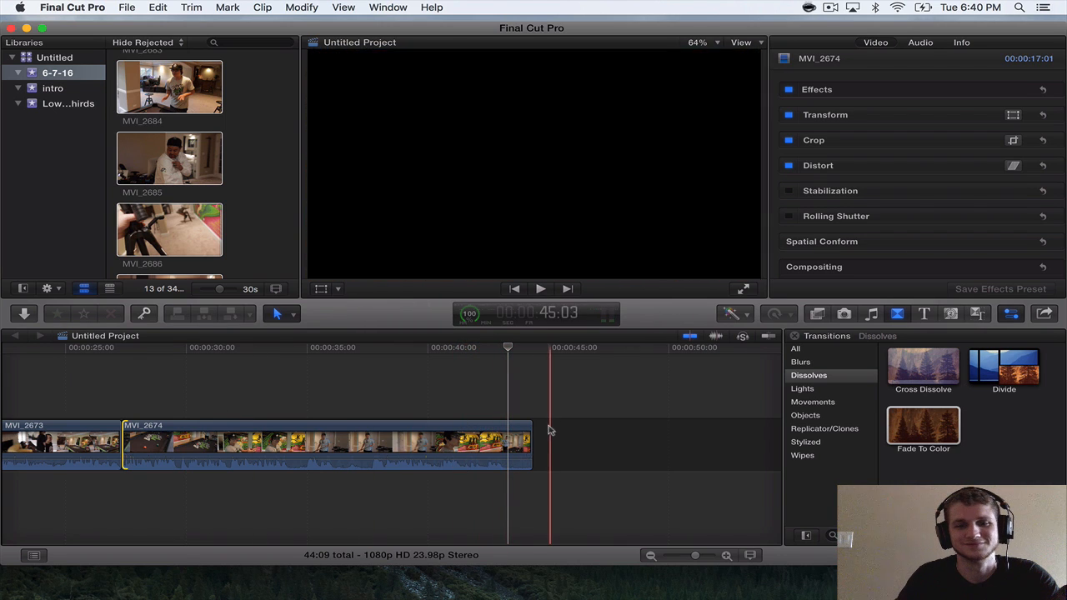
left_click_drag(524, 431, 507, 431)
scroll(500, 431, "right", 3)
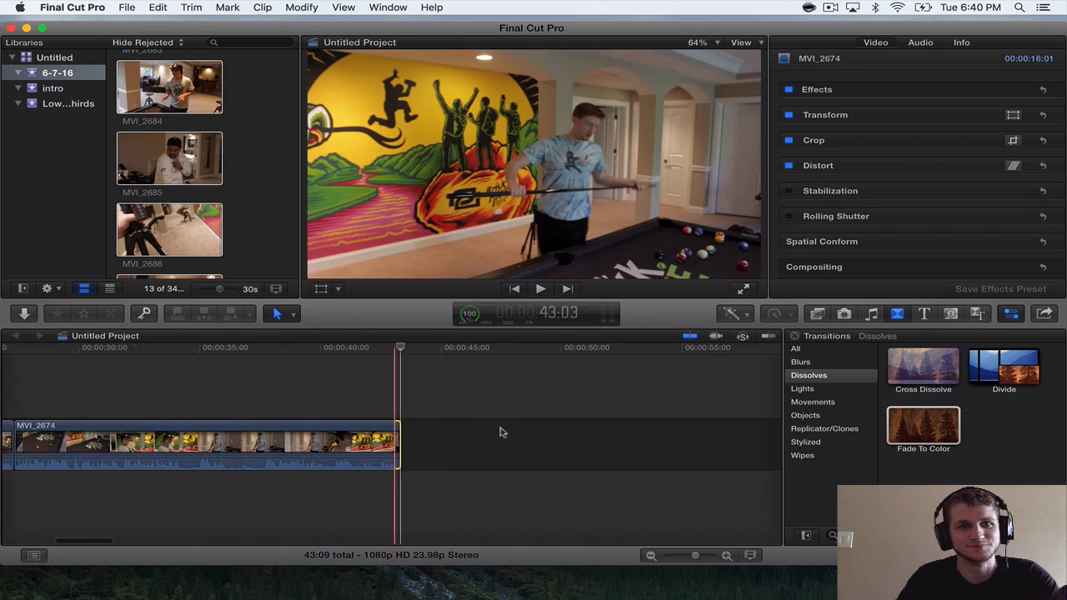
Append MVI_2675 after MVI_2674, play it, and trim its end so the clip lasts 4:00.
left_click(257, 233)
scroll(257, 233, "up", 8)
scroll(257, 233, "up", 10)
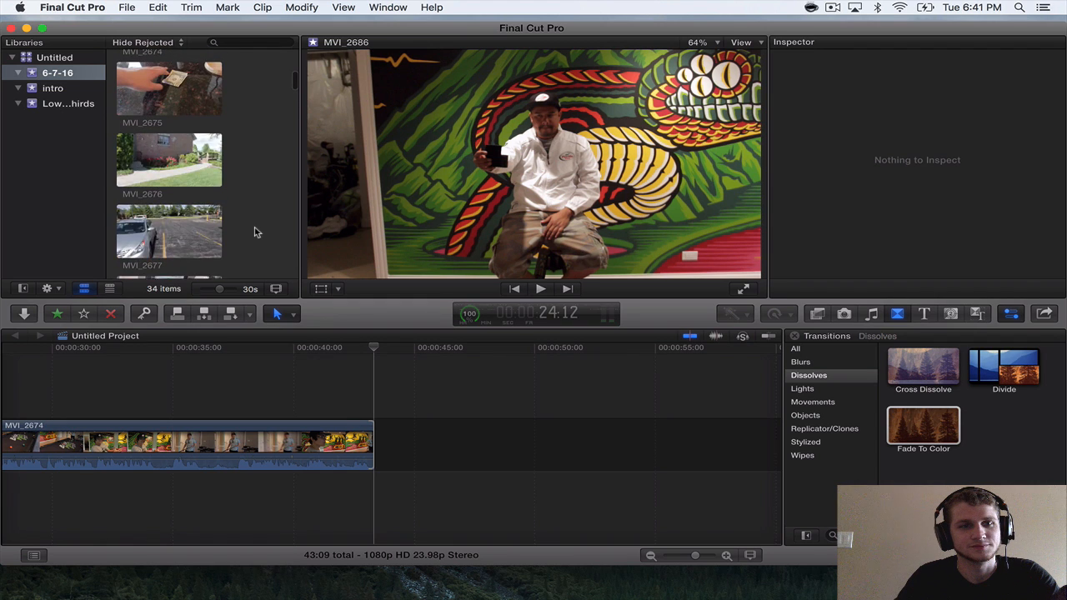
scroll(257, 233, "down", 3)
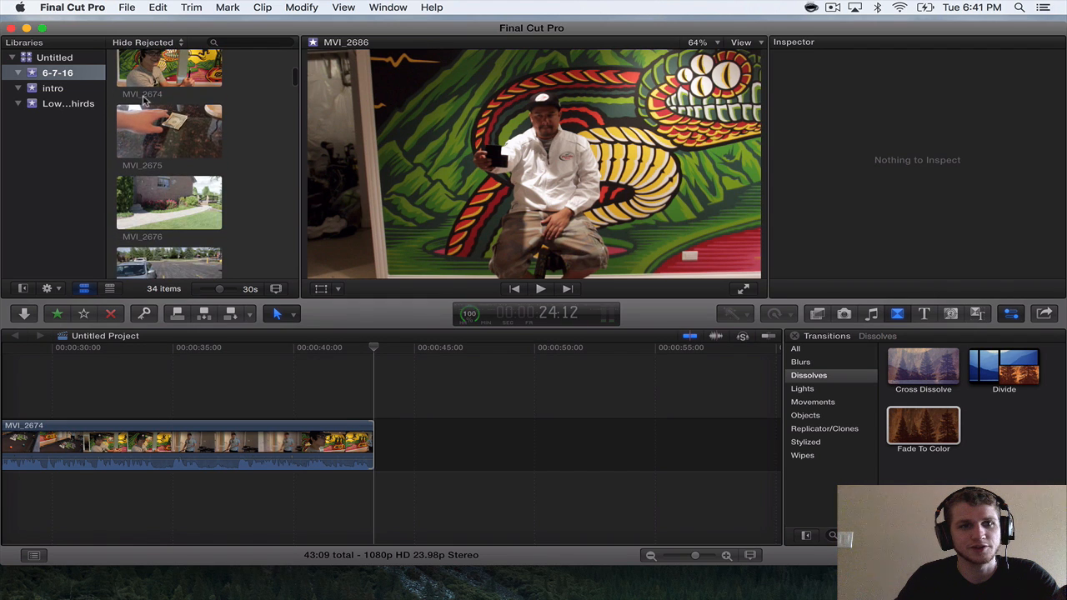
left_click(146, 122)
left_click_drag(410, 371, 379, 403)
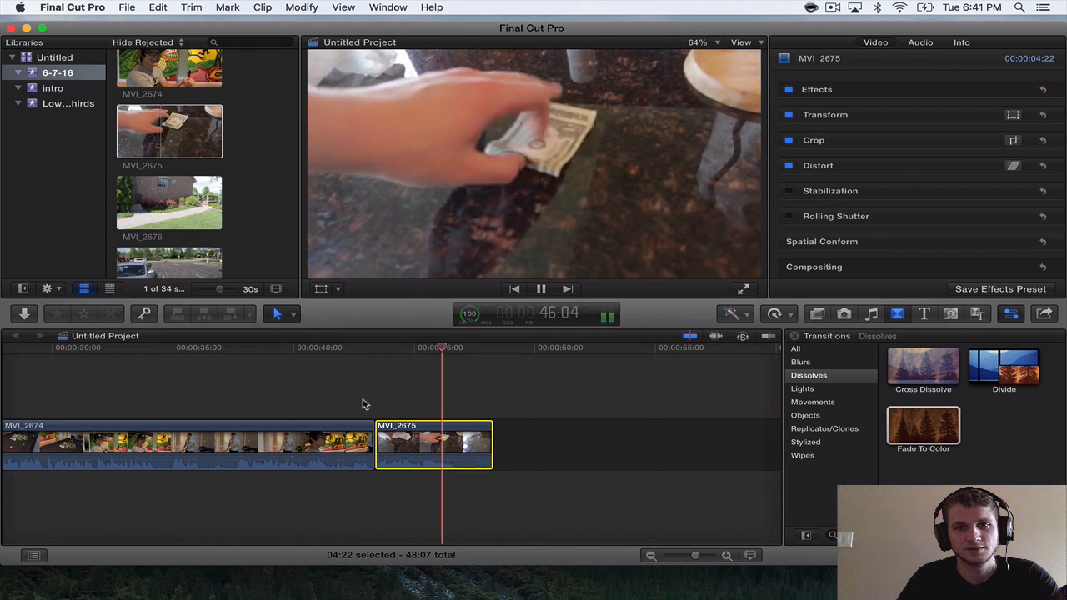
key("space")
left_click_drag(491, 442, 464, 429)
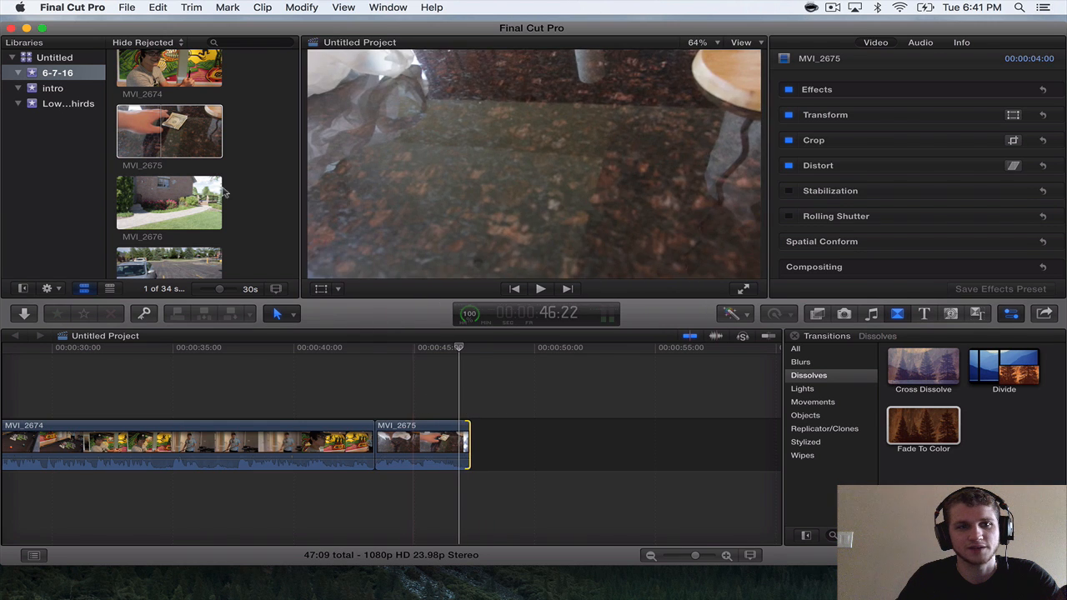
Append the whole MVI_2676 clip after MVI_2675 and try to extend its end.
left_click_drag(180, 222, 454, 476)
scroll(508, 448, "right", 3)
key("super+minus")
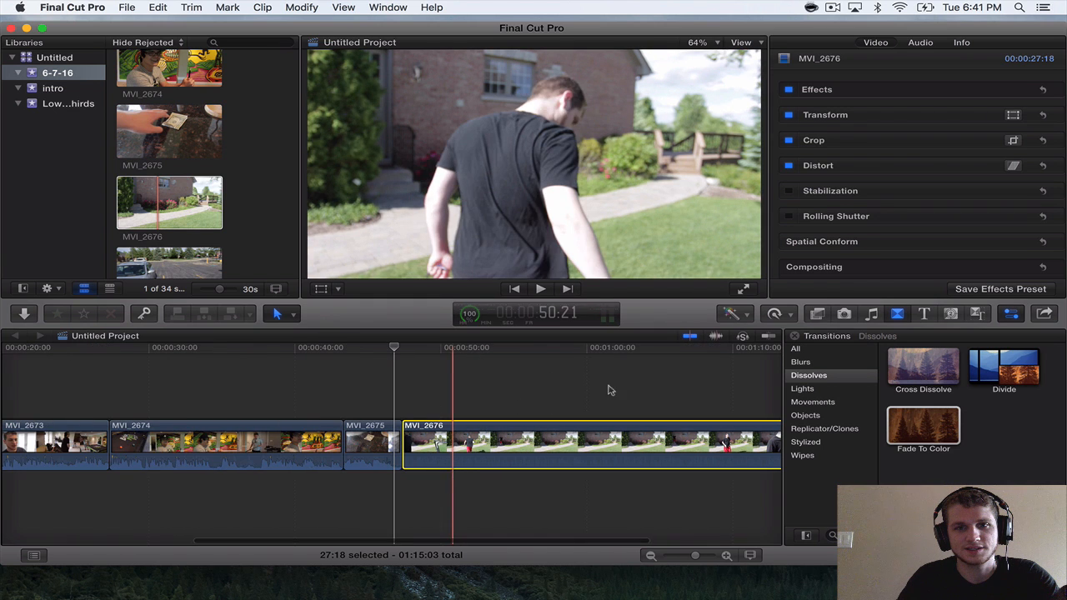
scroll(677, 413, "right", 5)
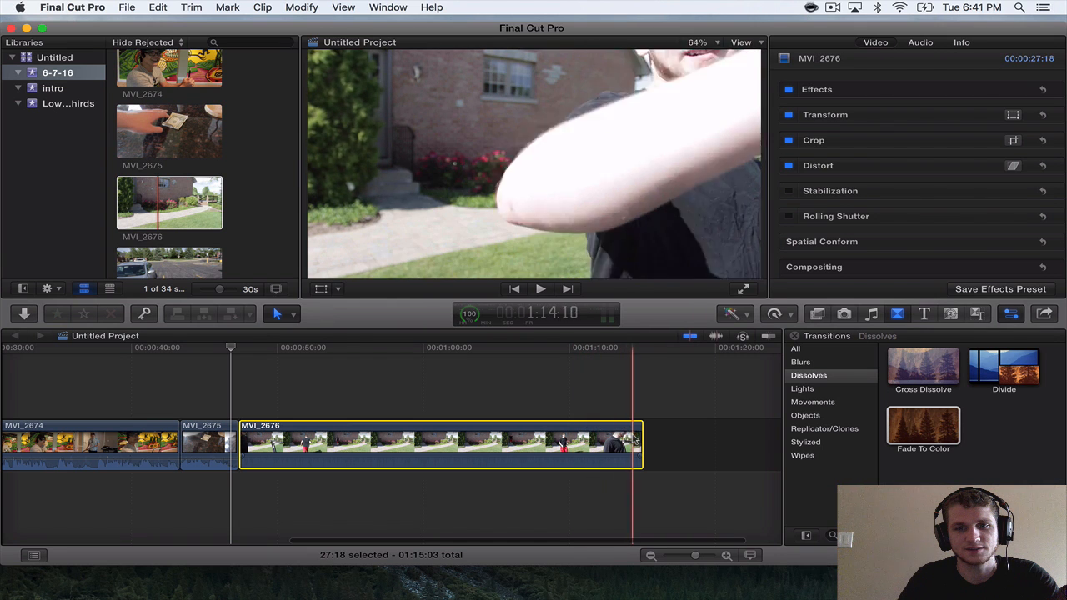
left_click_drag(642, 442, 688, 442)
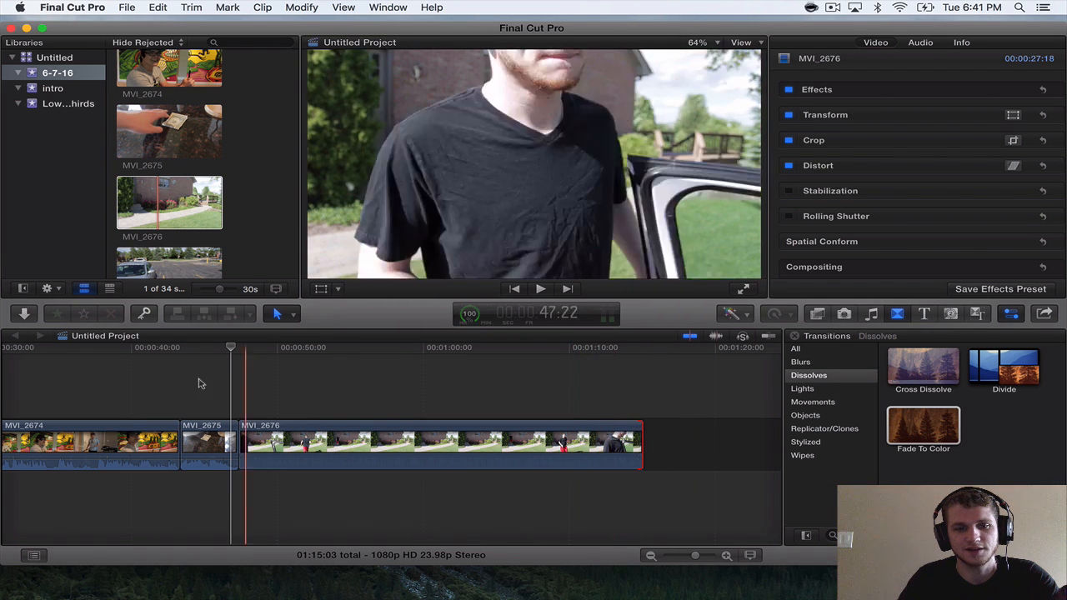
Preview I Fly Like A Bird and place an 11:02 section of it beneath the end of MVI_2675, running under MVI_2676.
scroll(350, 390, "left", 2)
scroll(351, 391, "left", 5)
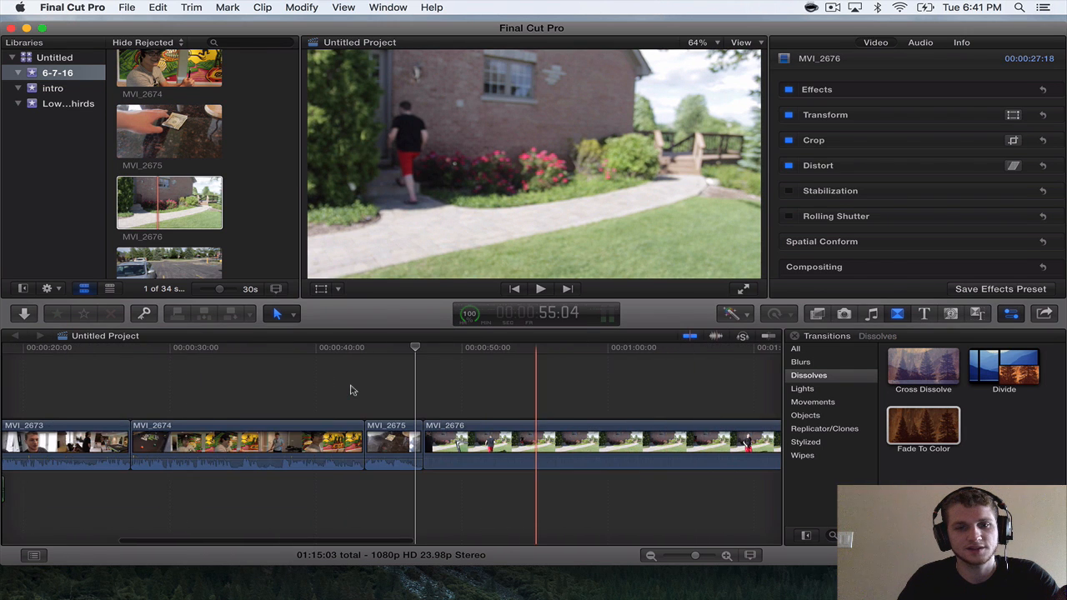
scroll(173, 166, "up", 5)
scroll(174, 168, "down", 15)
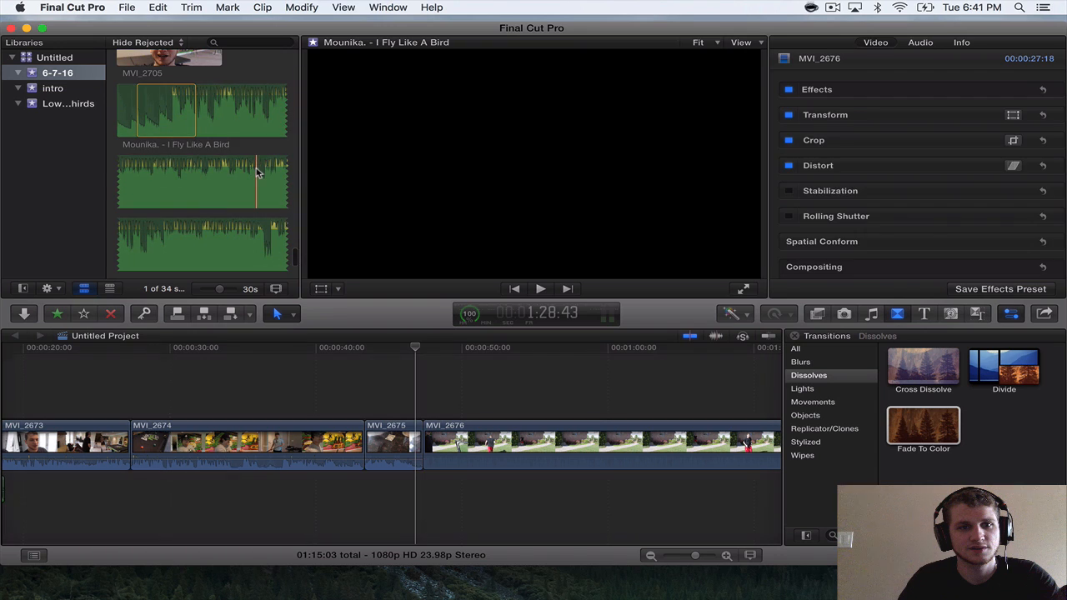
key("space")
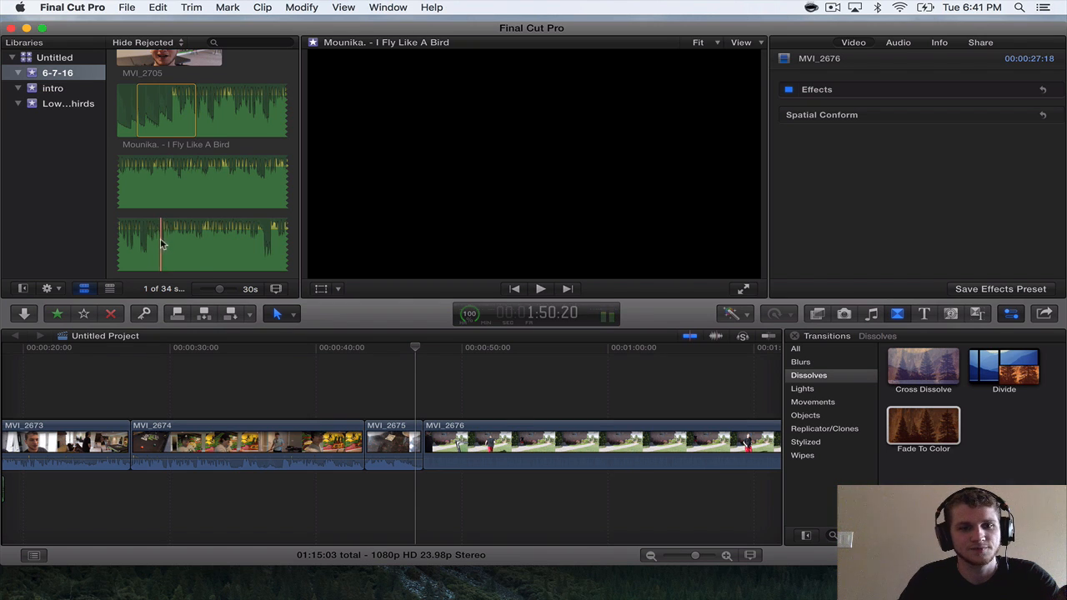
left_click_drag(162, 243, 402, 489)
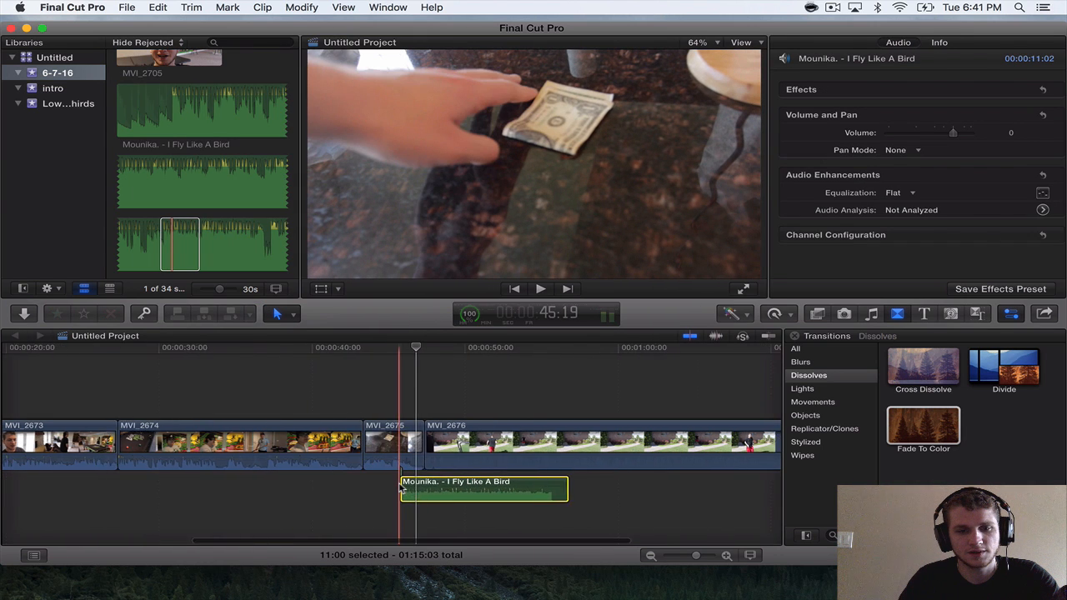
Lengthen MVI_2675 to 4:11, extend the song section's start to a length of 11:14, and play the transition into MVI_2676.
key("super+equal")
key("super+equal")
scroll(400, 489, "right", 3)
key("super+equal")
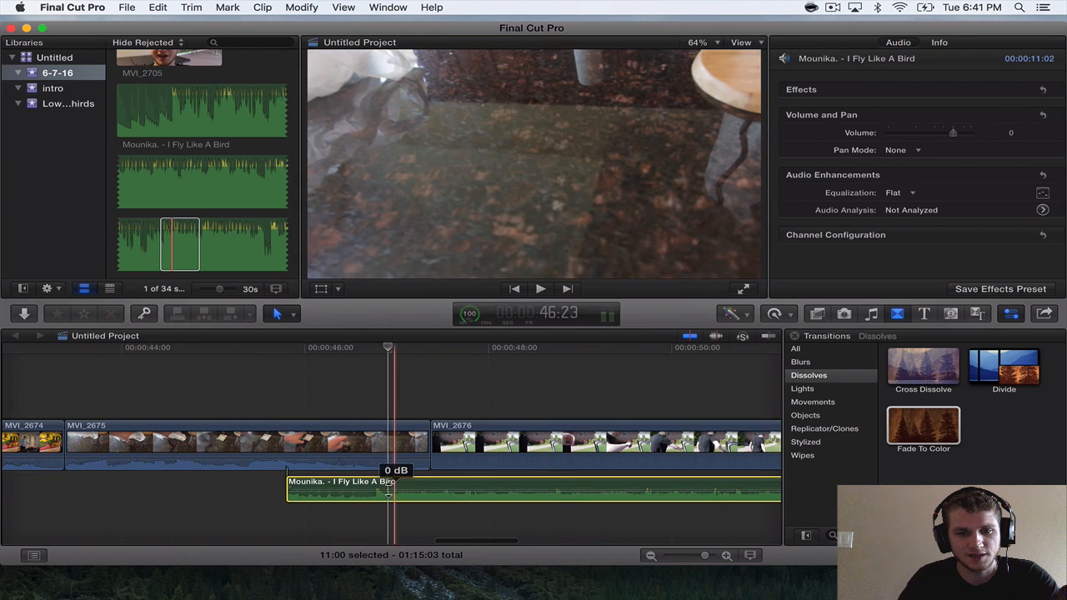
left_click_drag(390, 492, 474, 480)
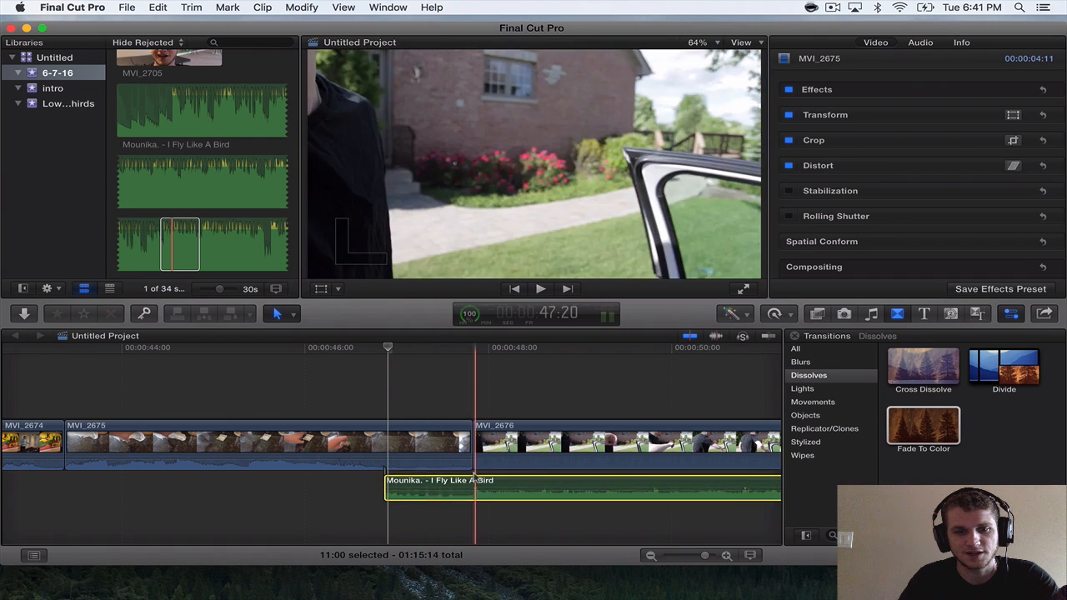
left_click_drag(386, 488, 367, 488)
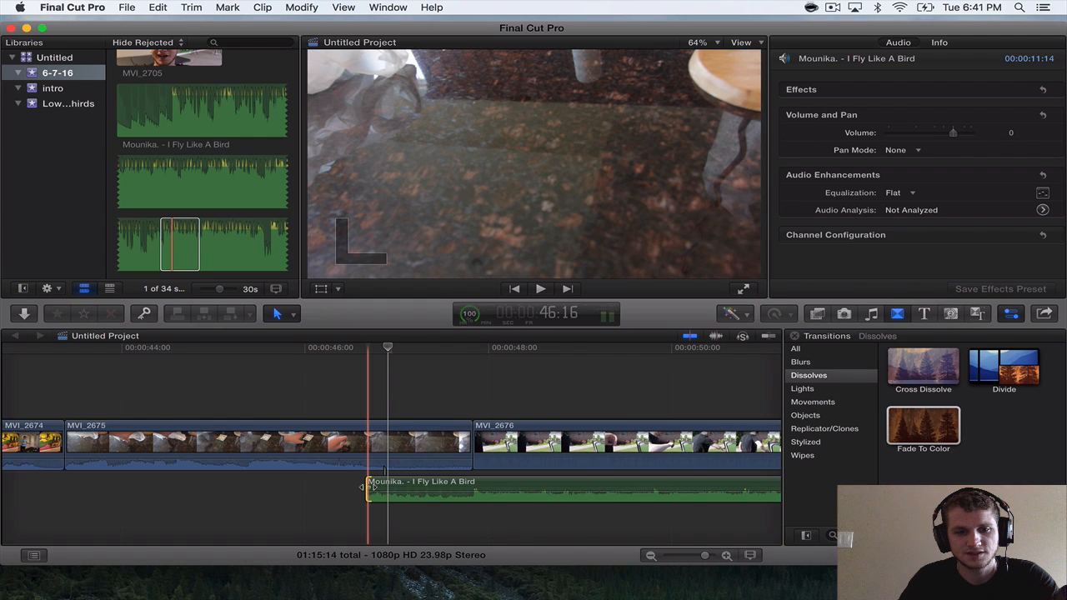
key("space")
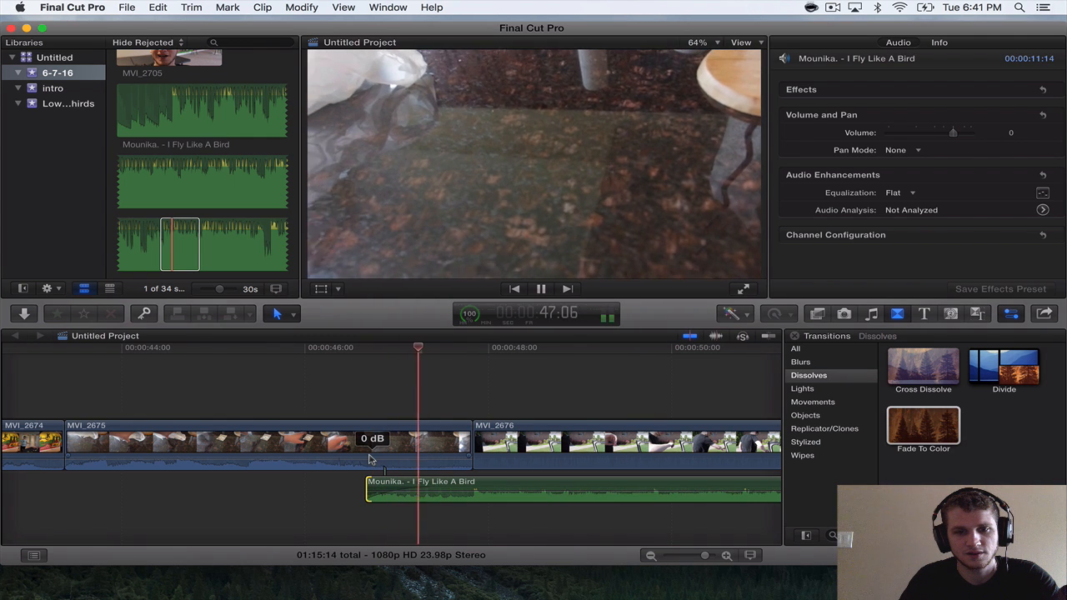
key("super+minus")
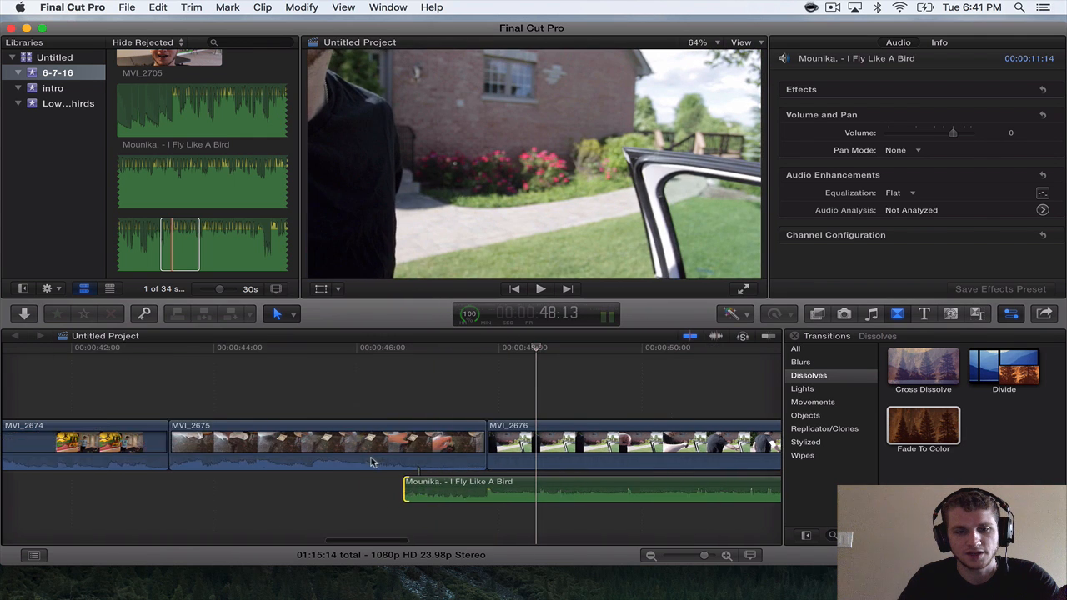
Play MVI_2675 to where its action ends, split it there into a 3:15 first part, and play across the cut.
scroll(372, 460, "right", 3)
left_click(306, 438)
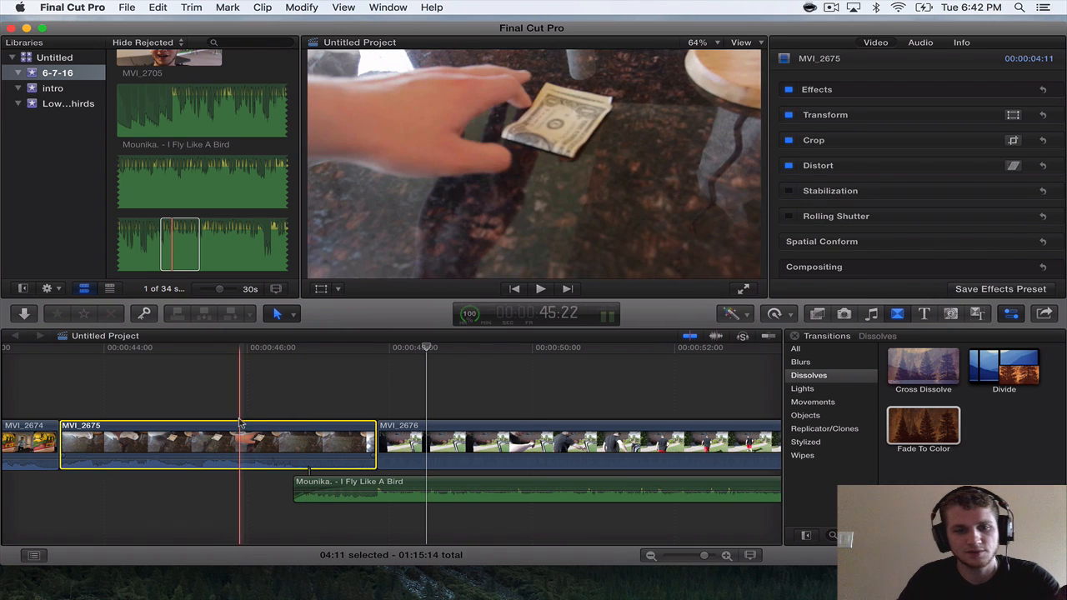
key("space")
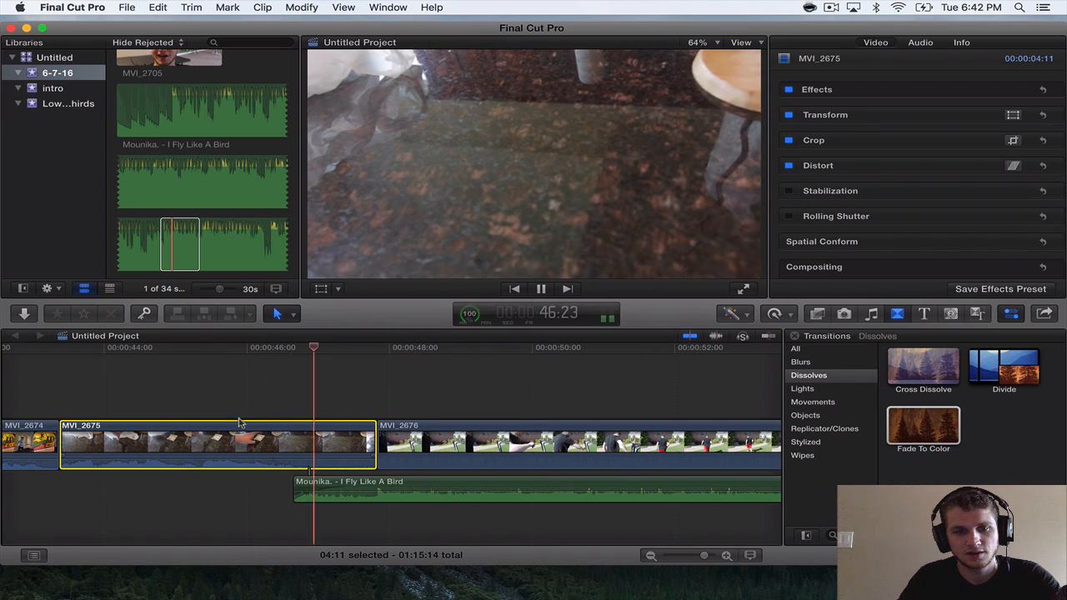
key("space")
key("super+b")
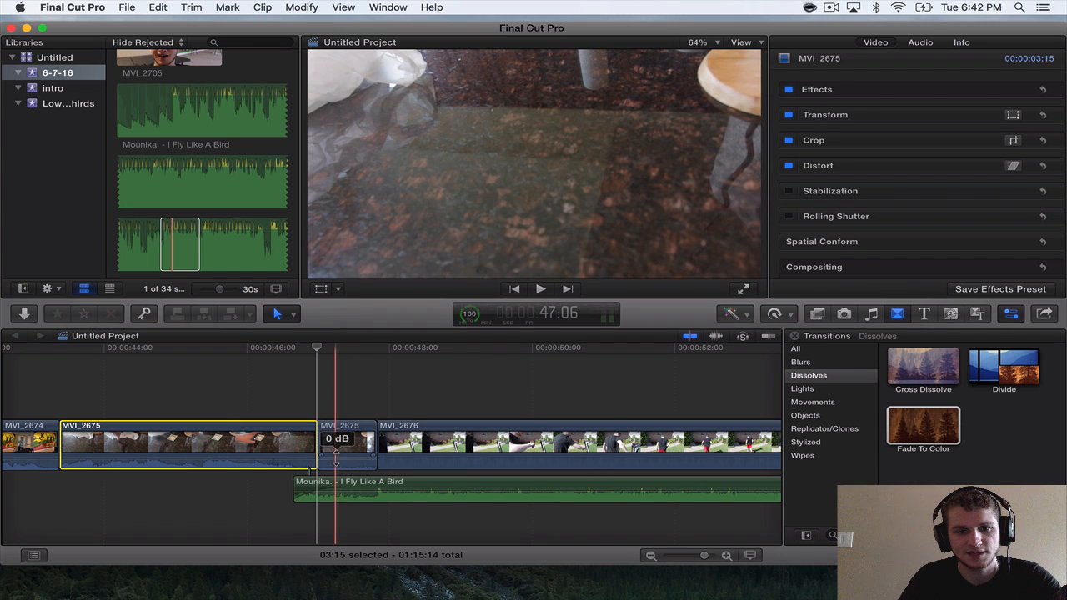
key("space")
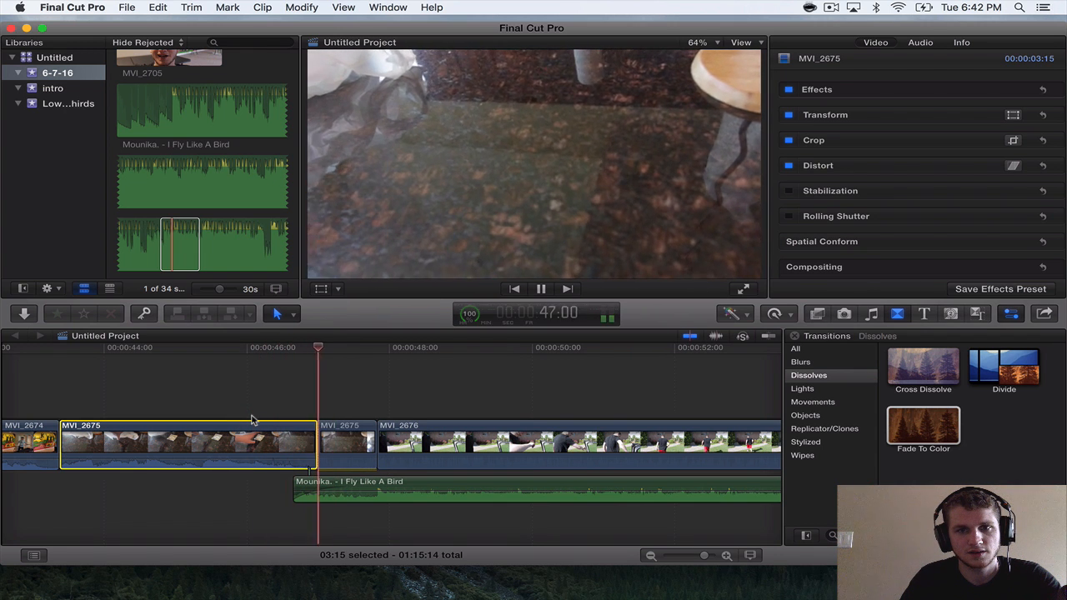
key("space")
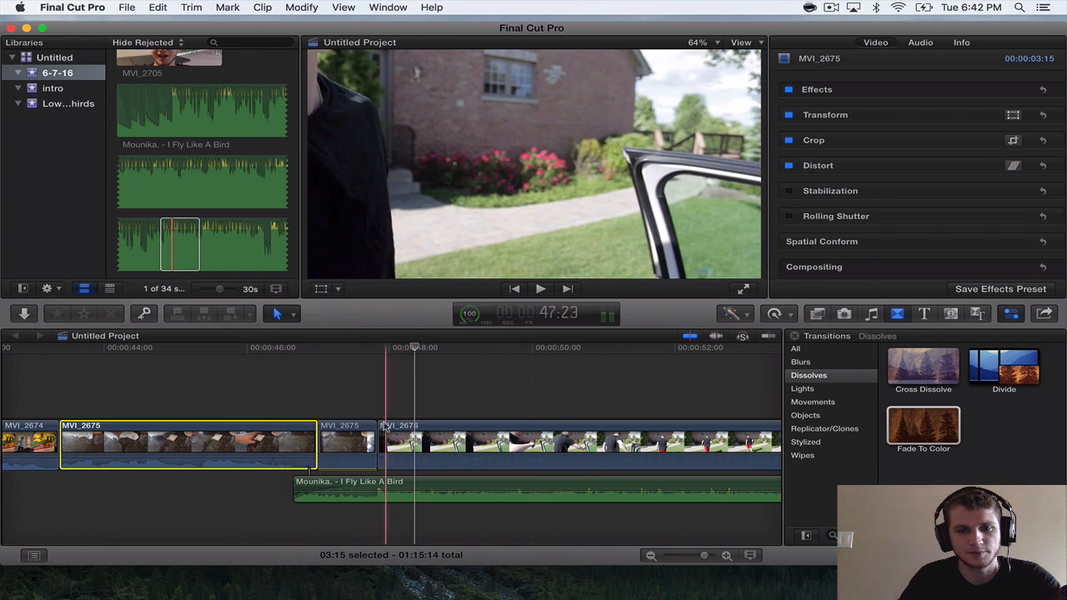
Trim MVI_2676's start to a clip length of 25:20, then split it at 1:00:01 and delete the part before the split.
left_click_drag(380, 446, 518, 460)
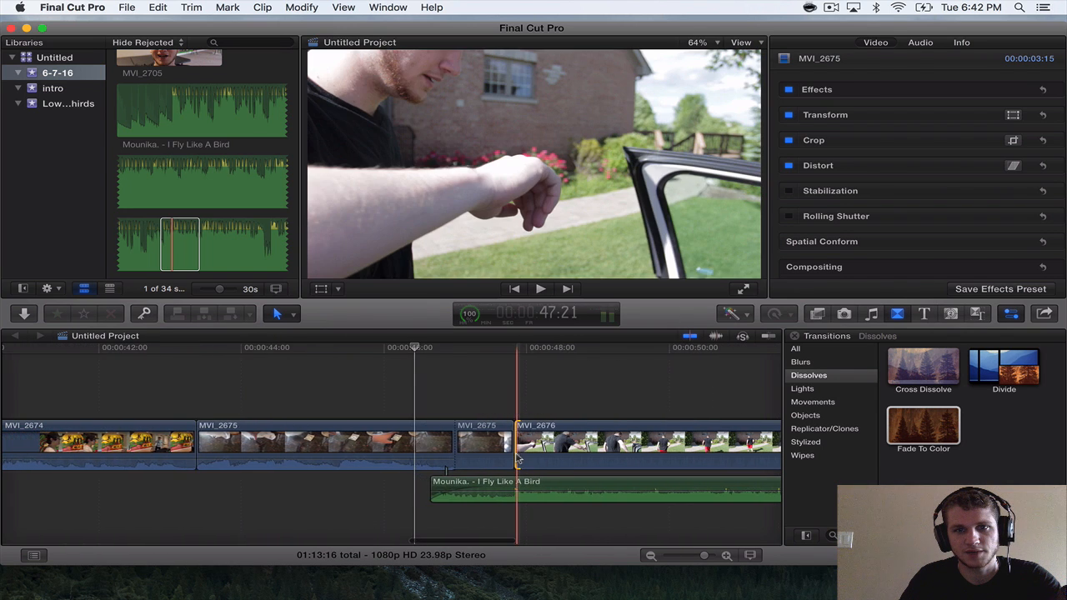
key("super+minus")
scroll(519, 457, "right", 3)
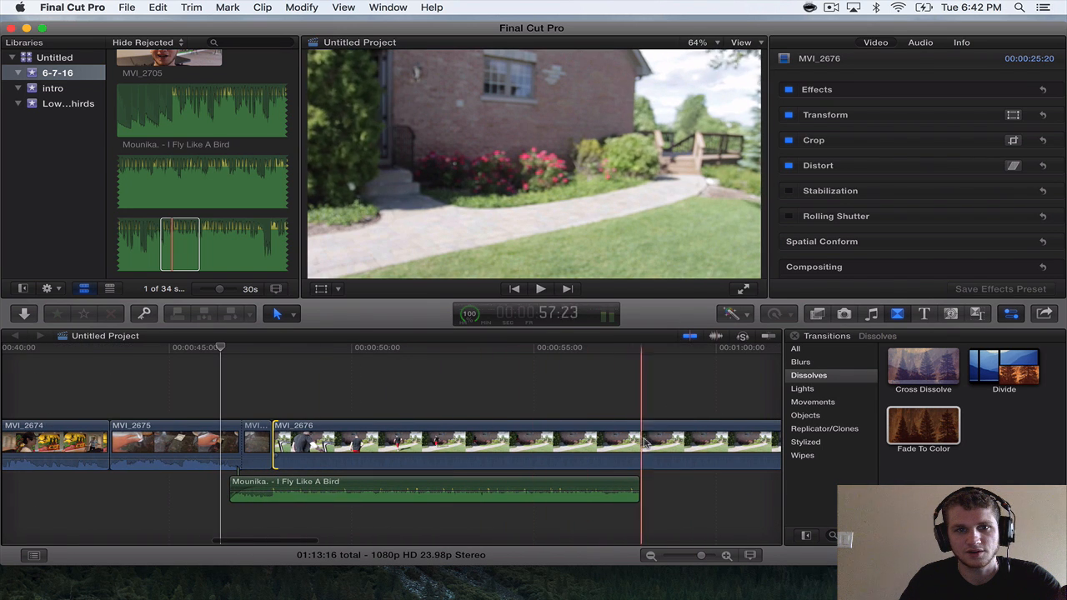
left_click(719, 445)
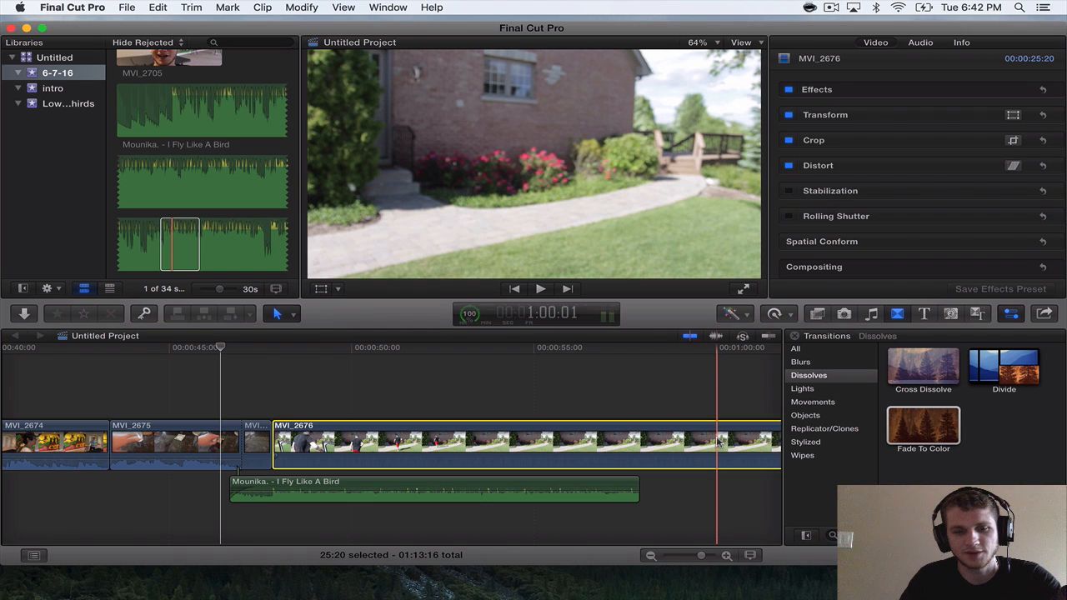
key("super+b")
key("BackSpace")
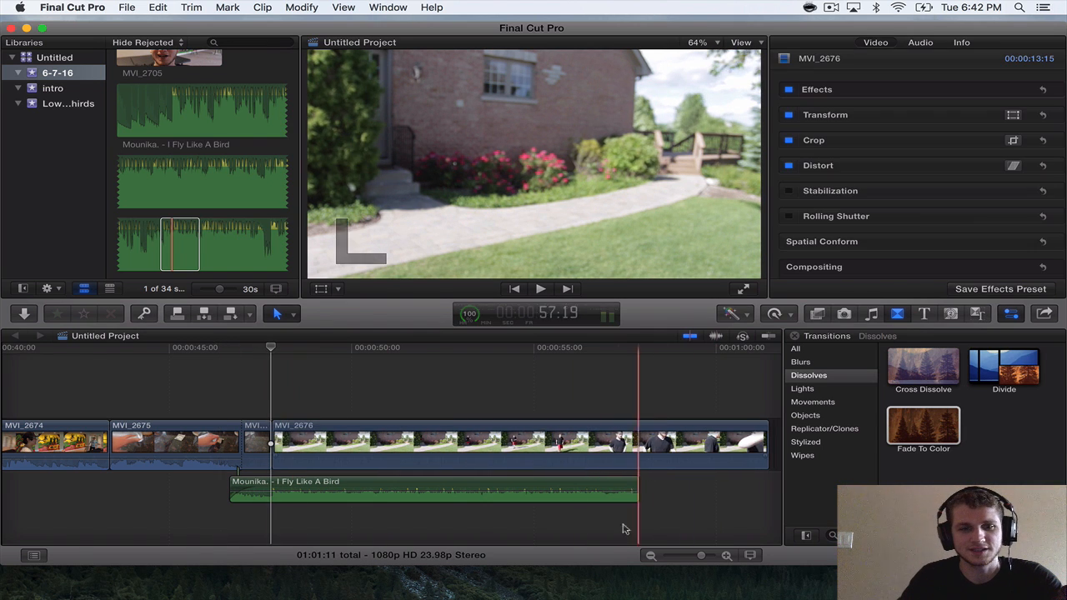
Extend the end of the I Fly Like A Bird section beneath MVI_2676 to a length of 24:05.
scroll(548, 503, "right", 3)
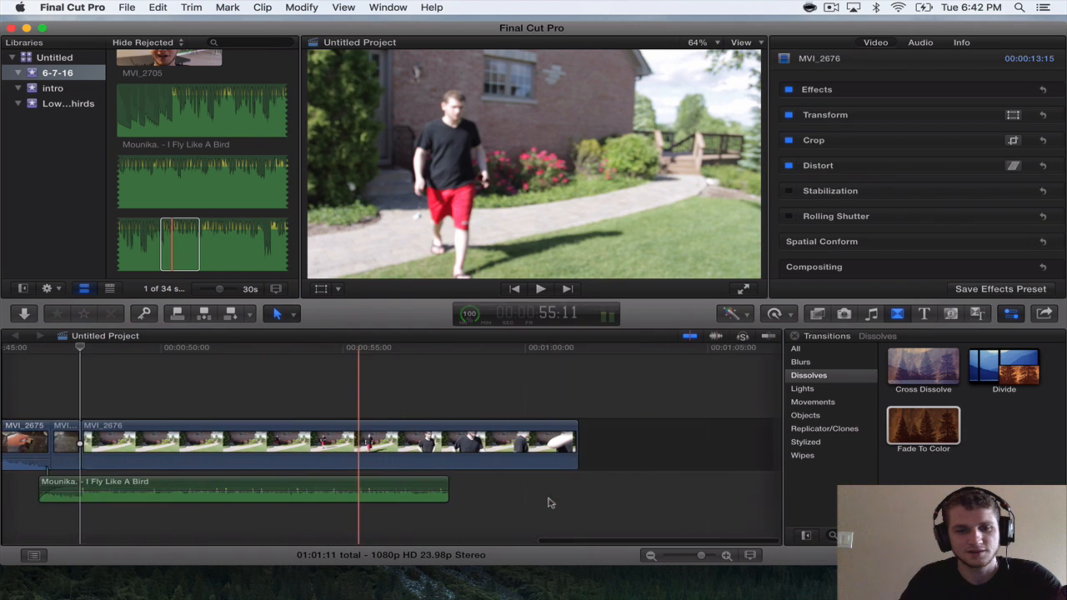
key("super+minus")
left_click(416, 488)
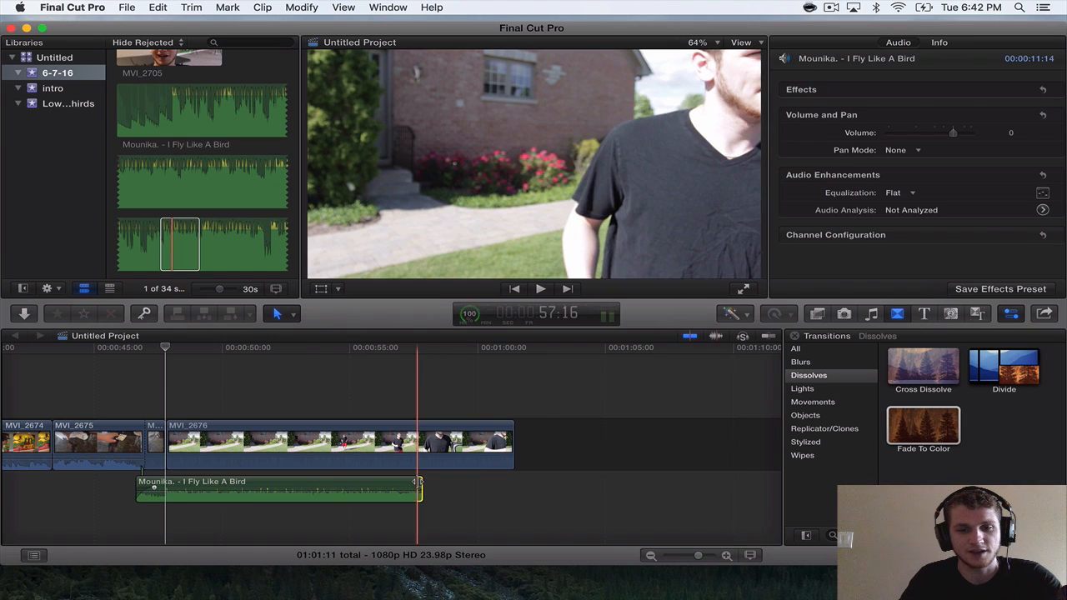
left_click_drag(418, 482, 749, 484)
Apply the Color Correction effect to MVI_2676 and open its color board.
scroll(386, 452, "left", 3)
key("super+equal")
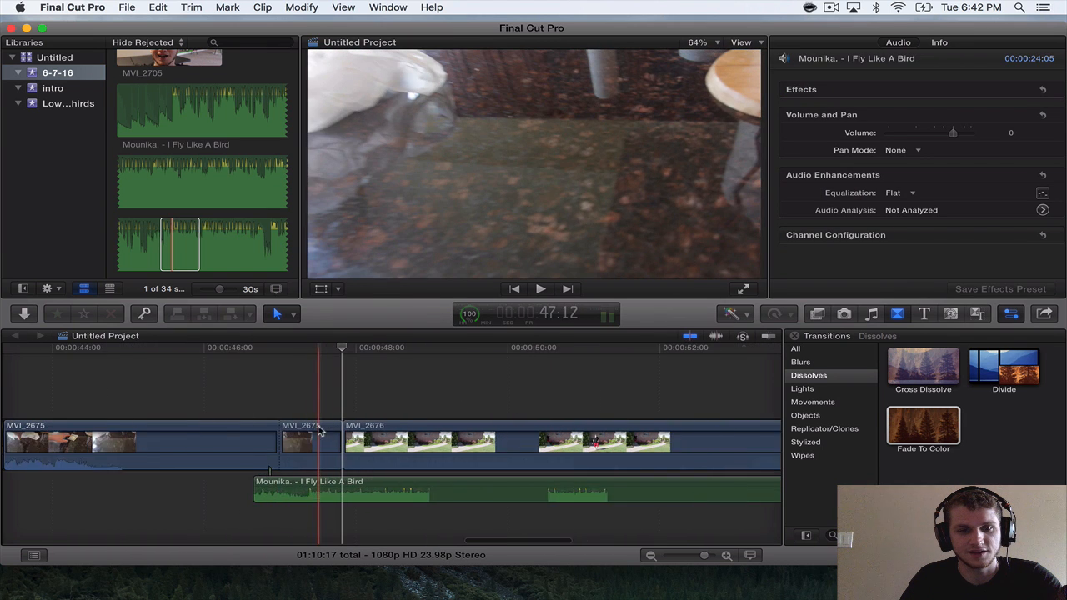
scroll(320, 429, "right", 1)
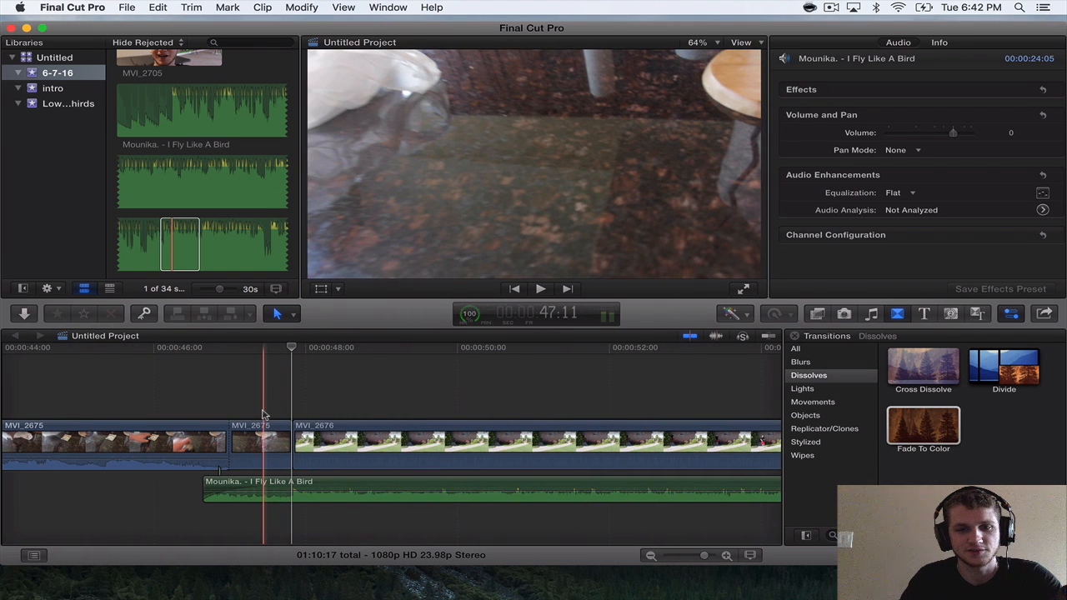
left_click(327, 430)
left_click(364, 351)
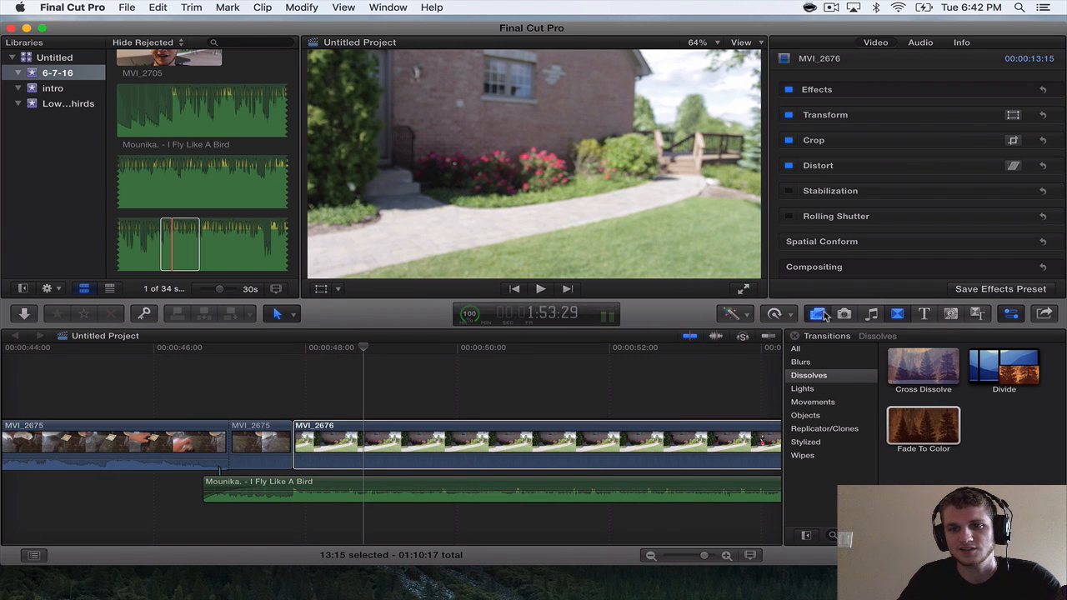
left_click(821, 314)
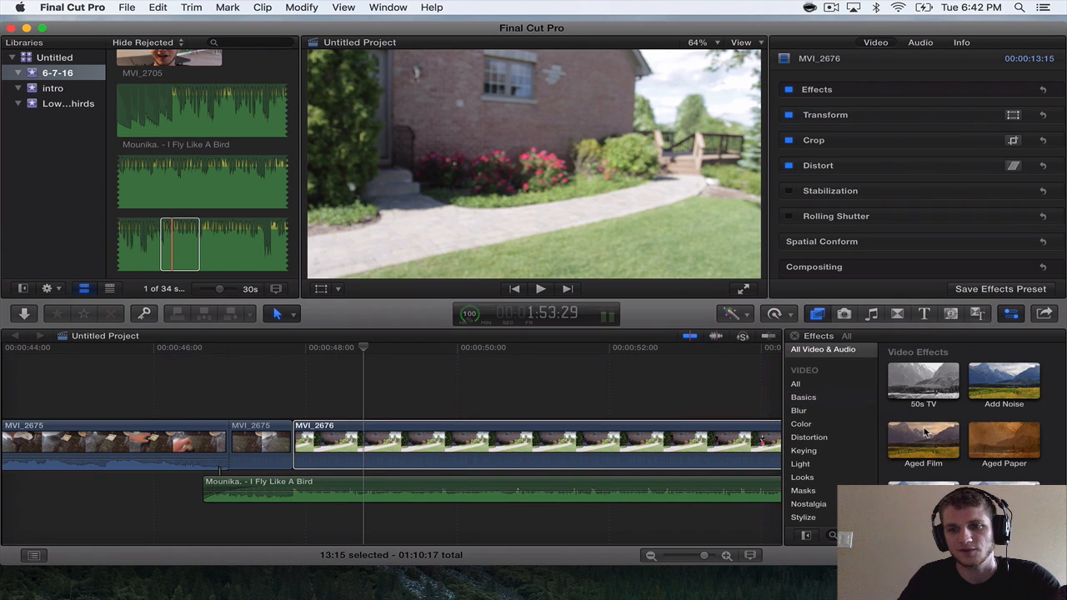
left_click(800, 424)
left_click_drag(923, 427, 727, 440)
left_click(892, 125)
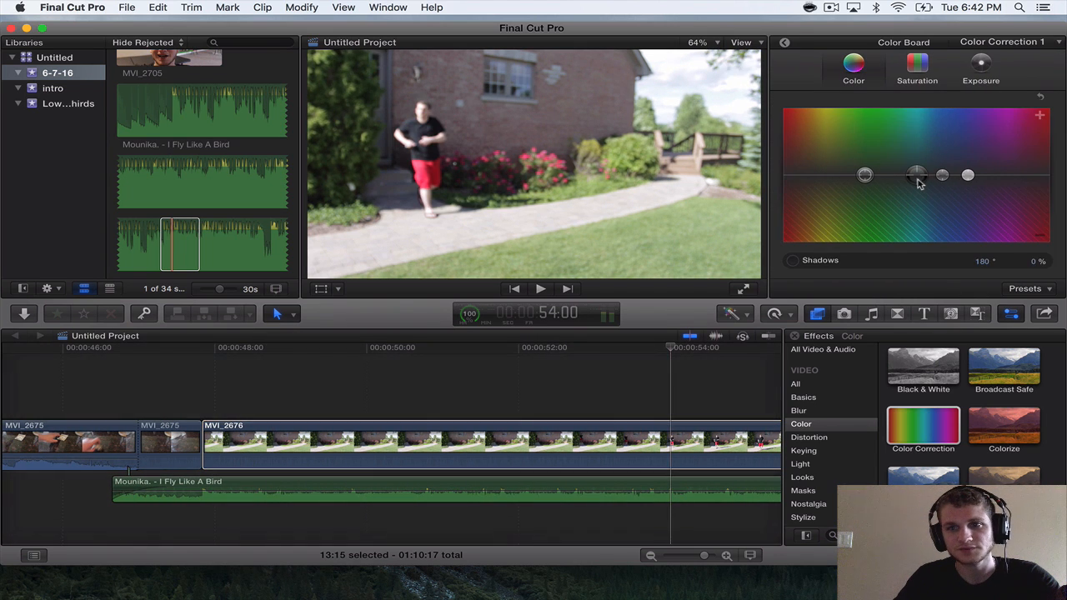
Set exposure shadows to 2% and midtones to -14%, lower its highlights, and set saturation highlights to -5% with raised midtones and lowered shadows.
left_click(979, 76)
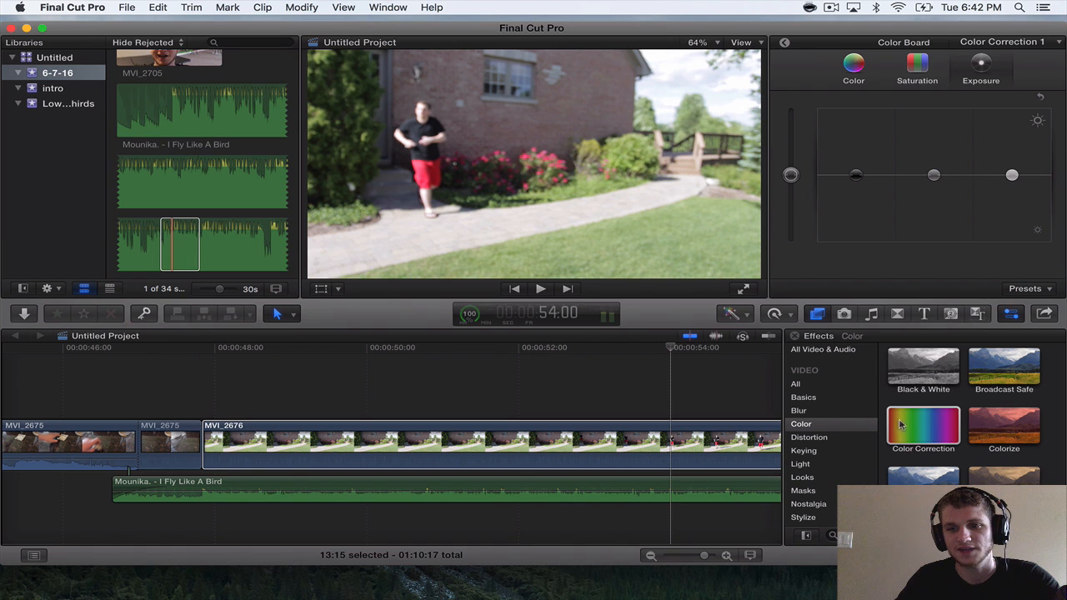
left_click_drag(858, 175, 859, 178)
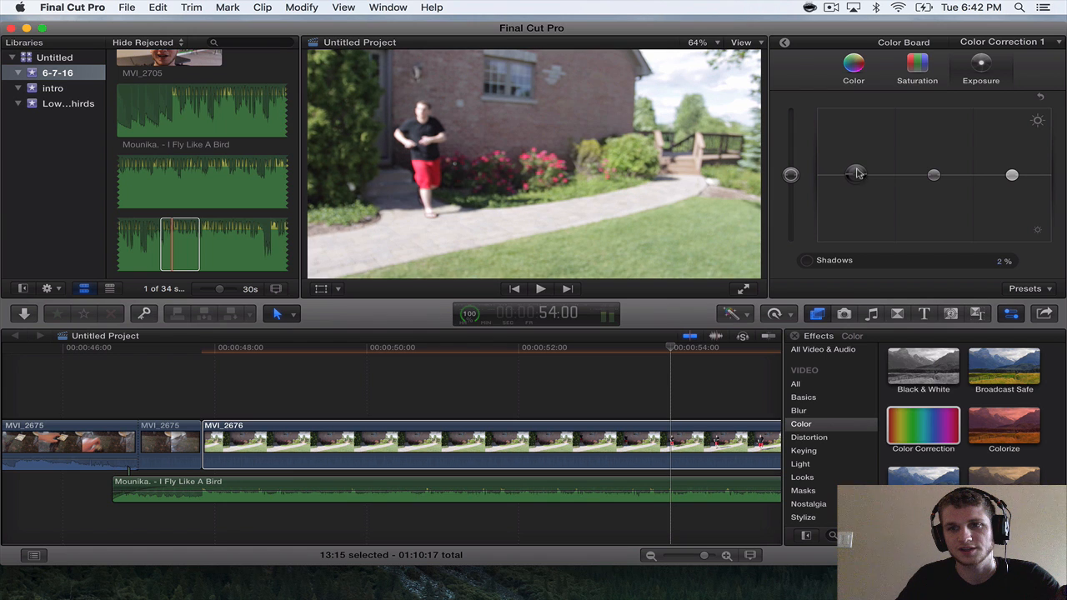
left_click_drag(1011, 174, 1011, 180)
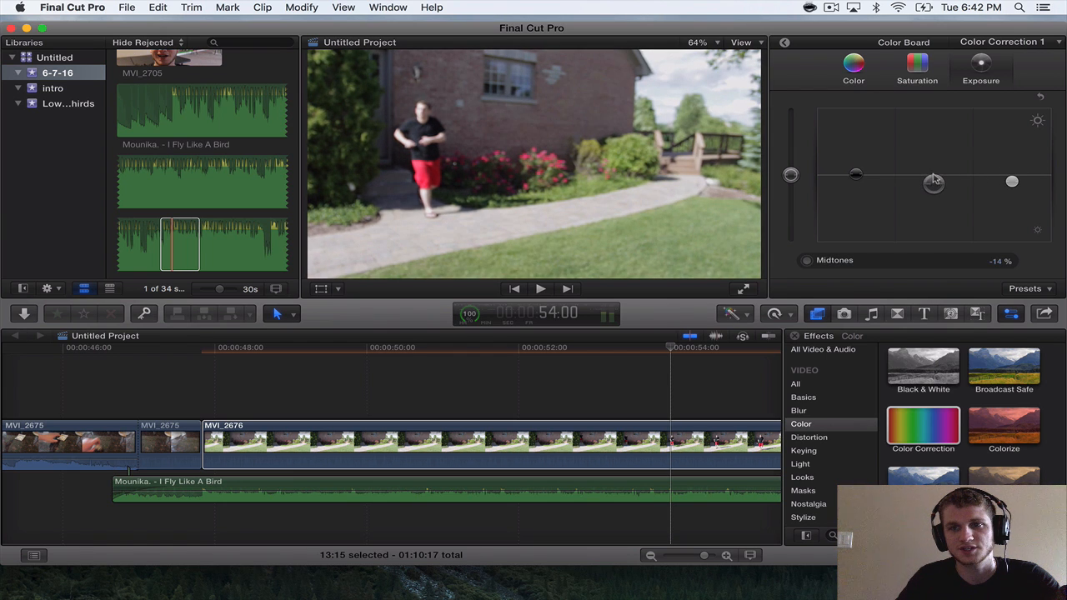
left_click(918, 67)
left_click_drag(933, 174, 932, 164)
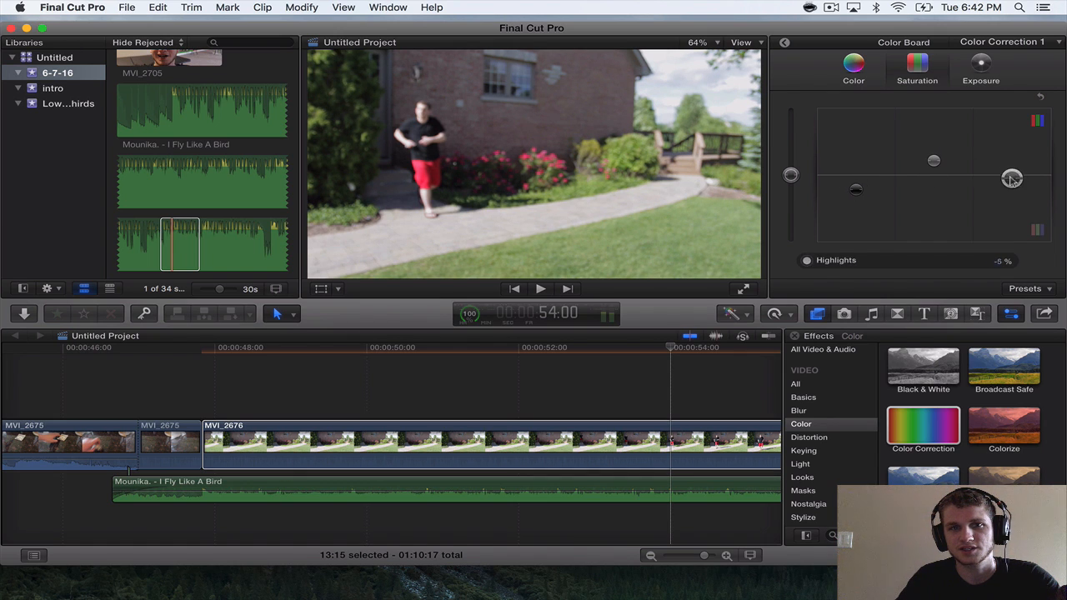
Tint MVI_2676's shadows cyan at 181° and 6%, and review its exposure and saturation settings.
left_click(863, 74)
left_click(917, 174)
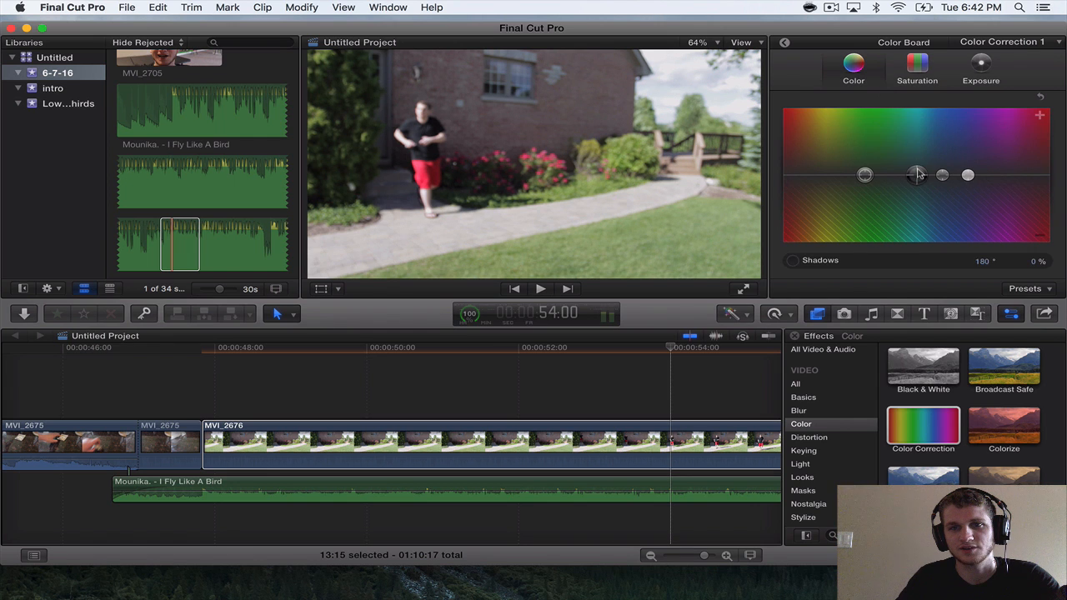
left_click(480, 442)
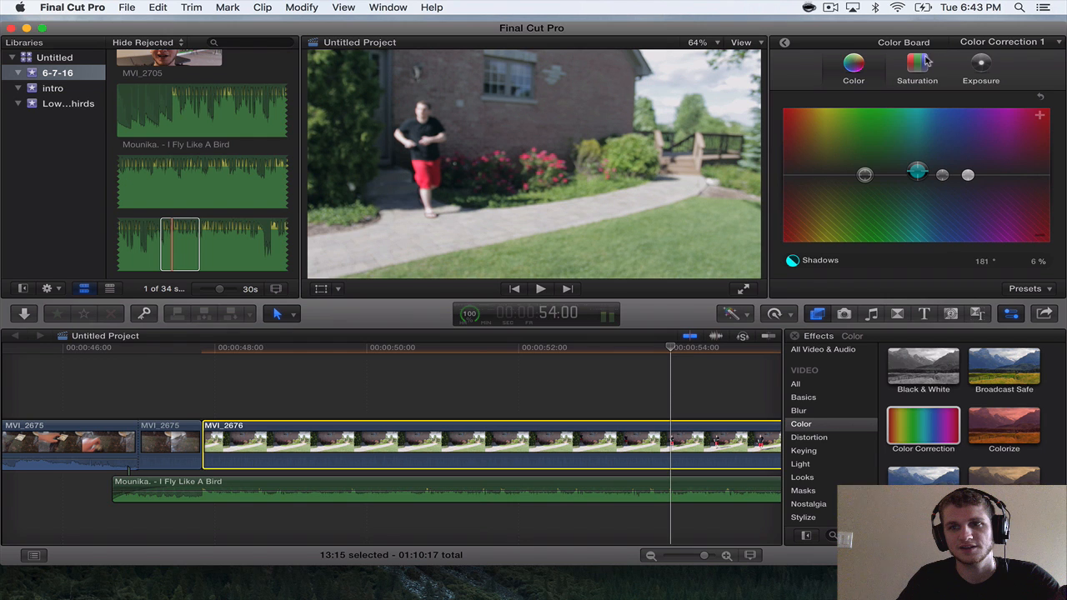
left_click(993, 75)
left_click(984, 69)
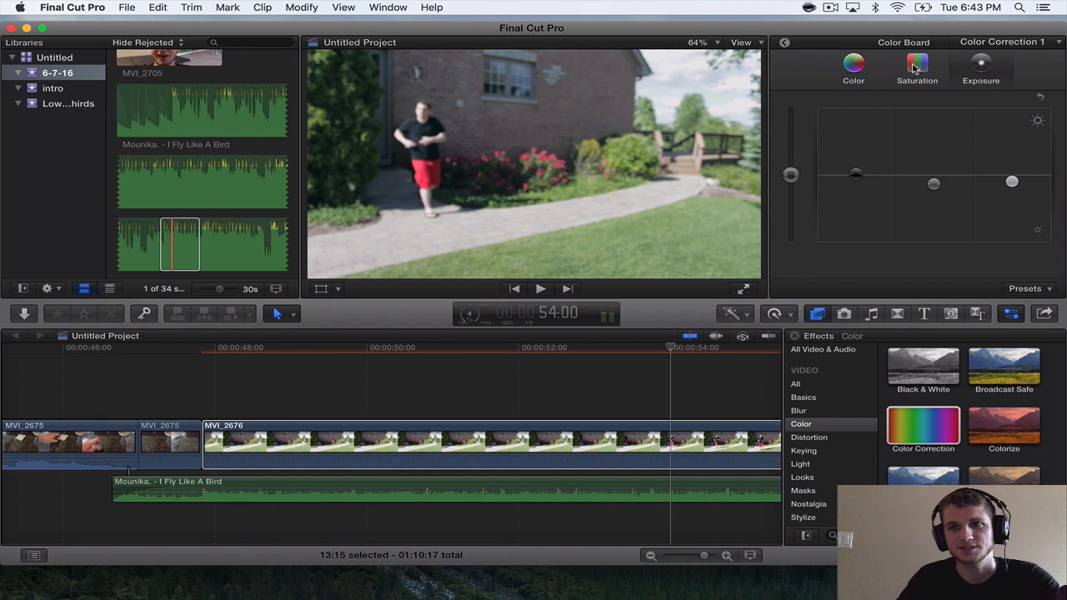
left_click(912, 65)
left_click(861, 65)
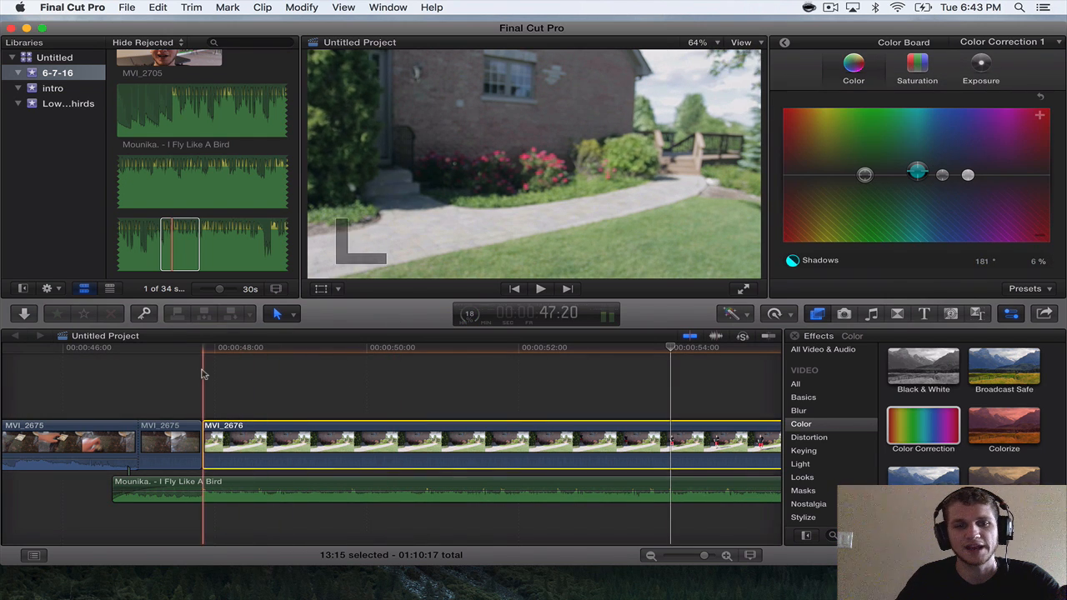
Play the transition from MVI_2675 into the color-corrected MVI_2676 repeatedly to check the cut against the song.
key("space")
key("space")
scroll(203, 373, "right", 1)
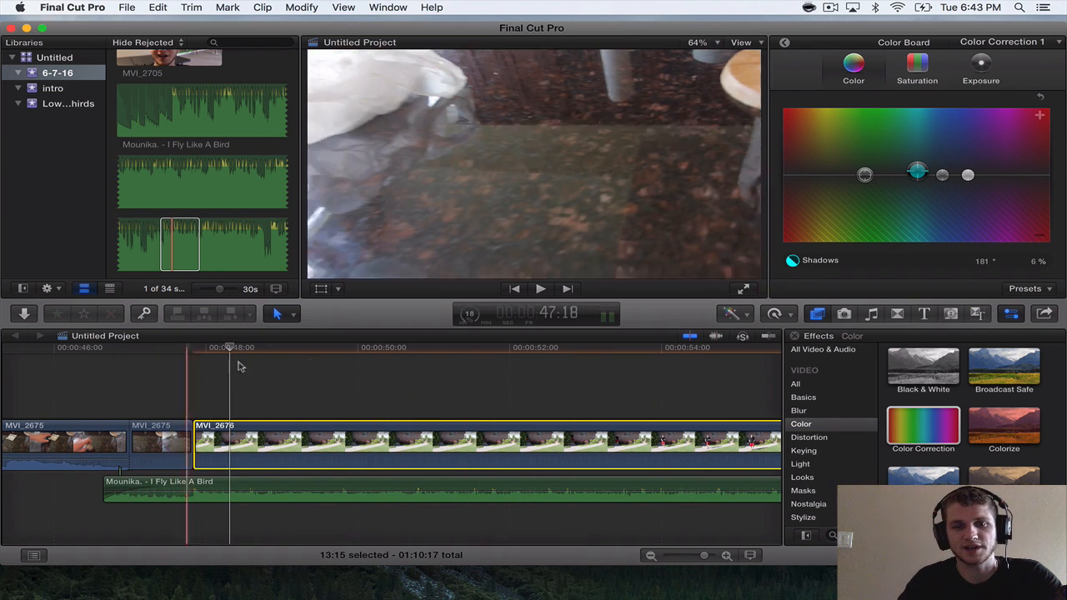
scroll(317, 369, "left", 3)
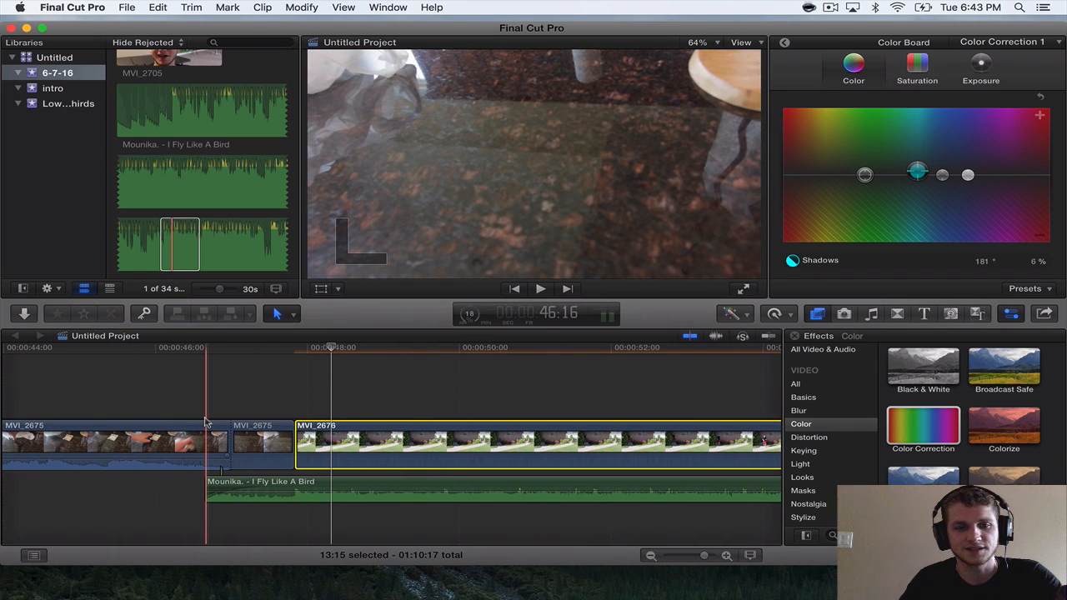
key("super+minus")
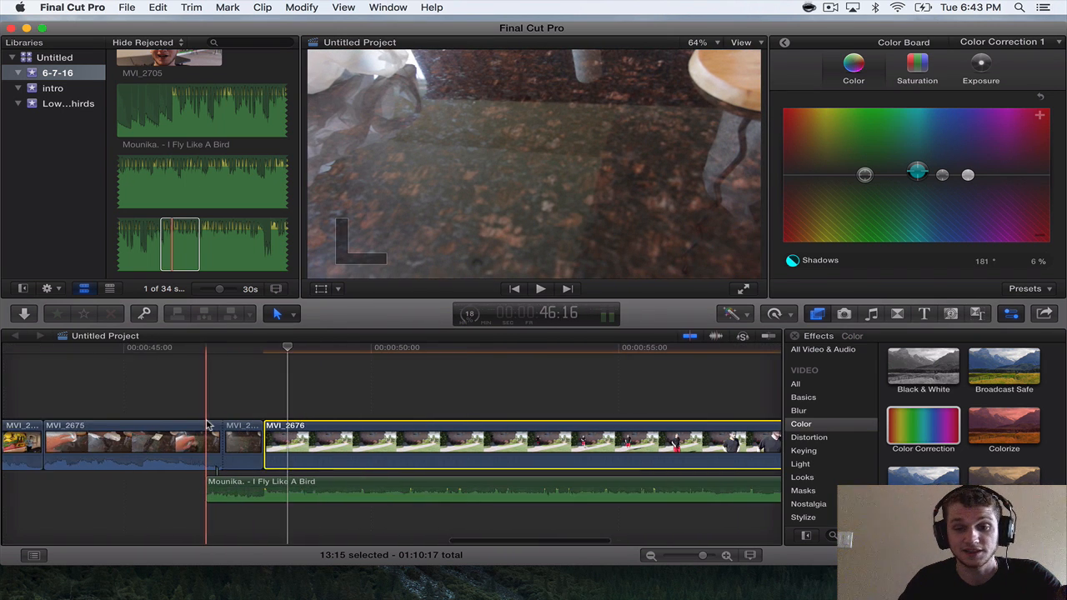
scroll(207, 425, "right", 1)
key("space")
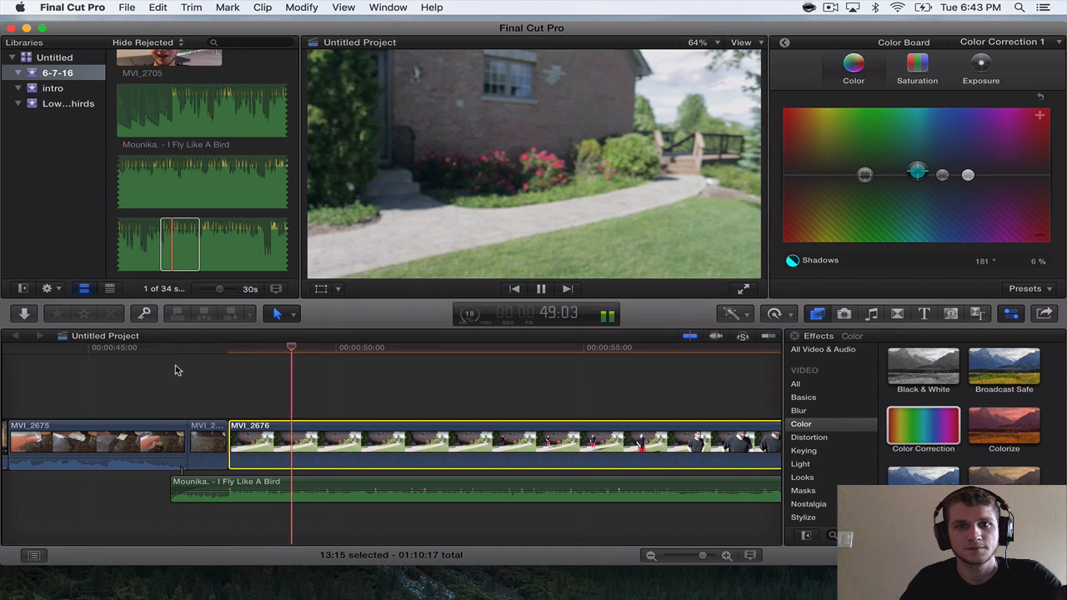
key("space")
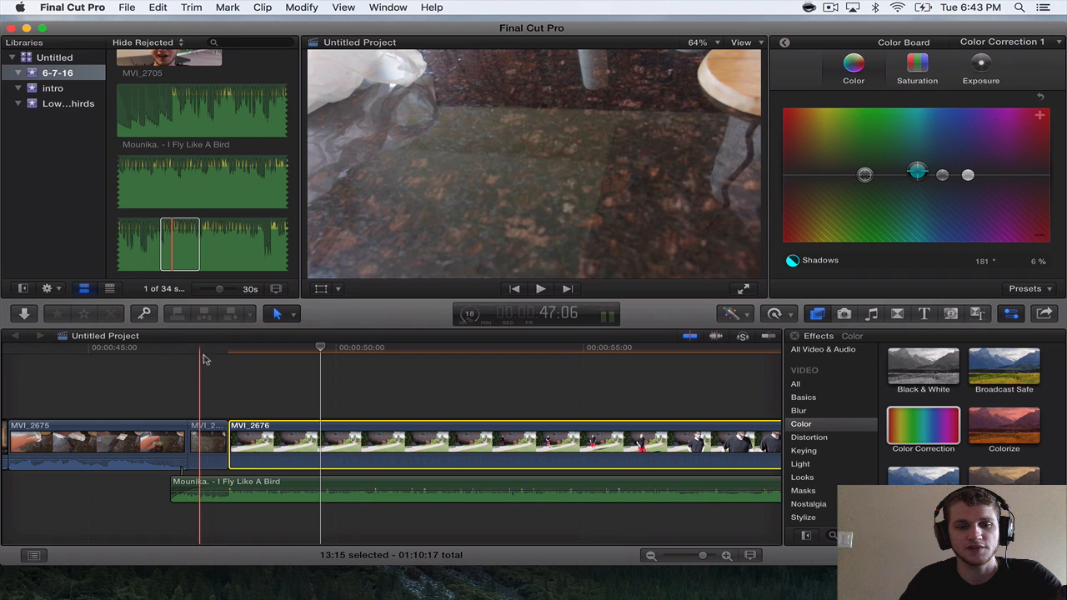
key("space")
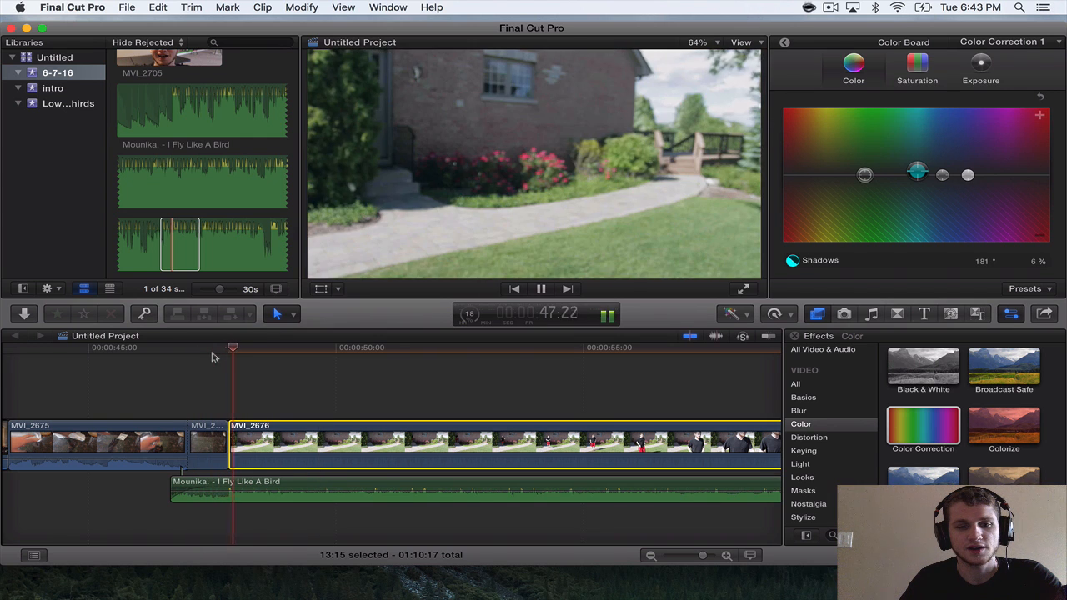
key("space")
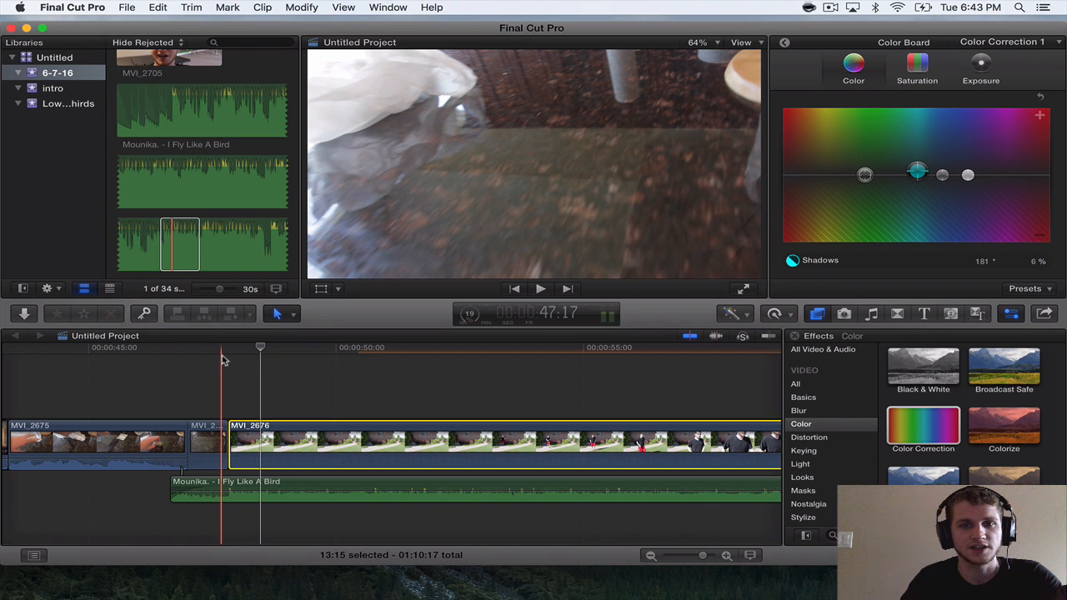
Play into MVI_2676, split it into a 1:23 first part, and play across the new cut.
key("space")
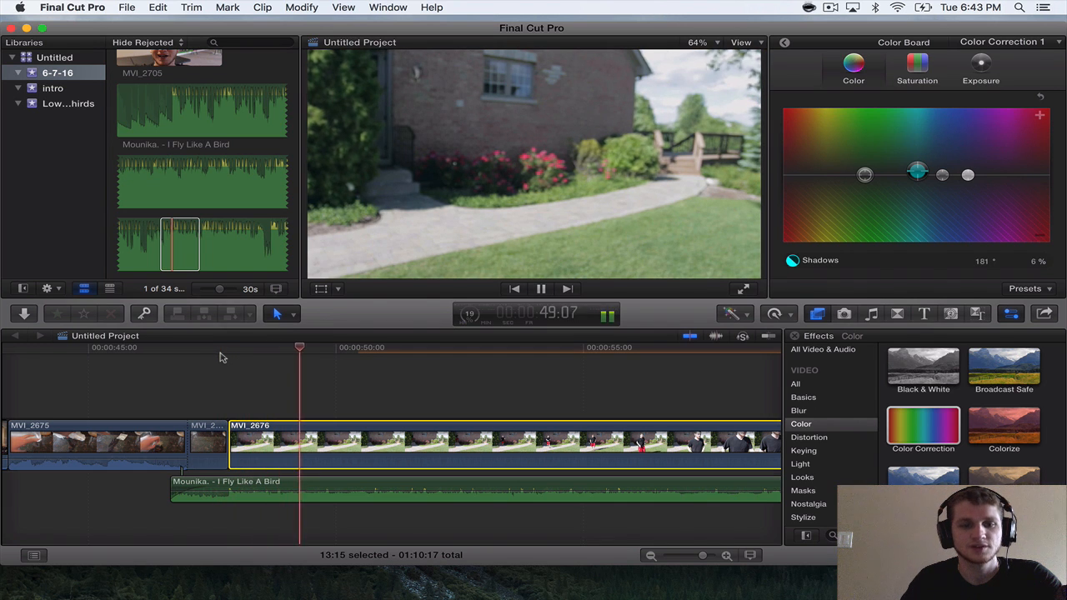
key("space")
key("super+b")
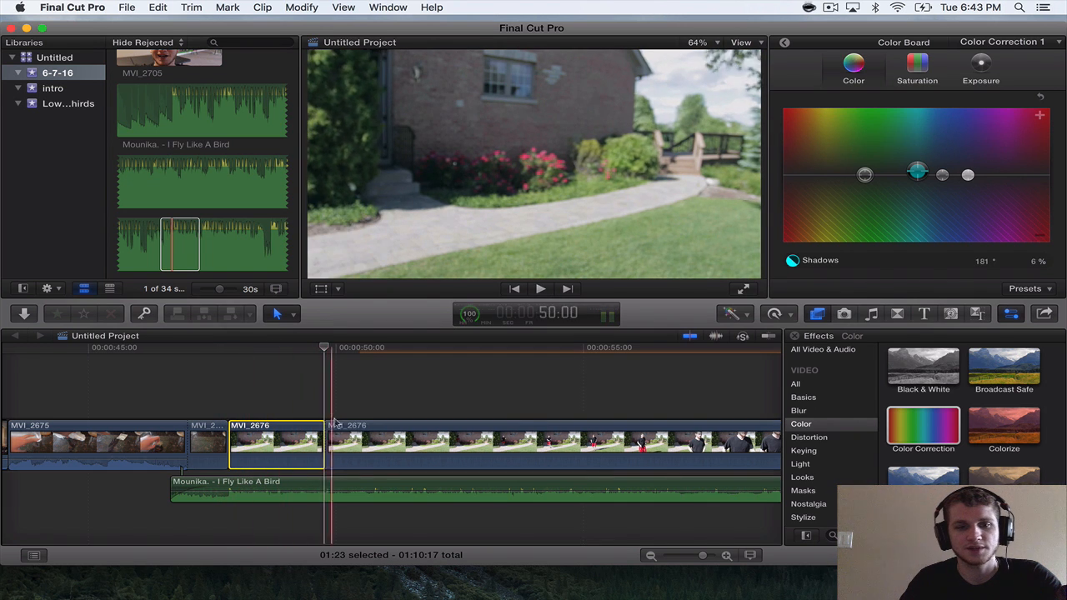
left_click_drag(326, 438, 461, 438)
key("space")
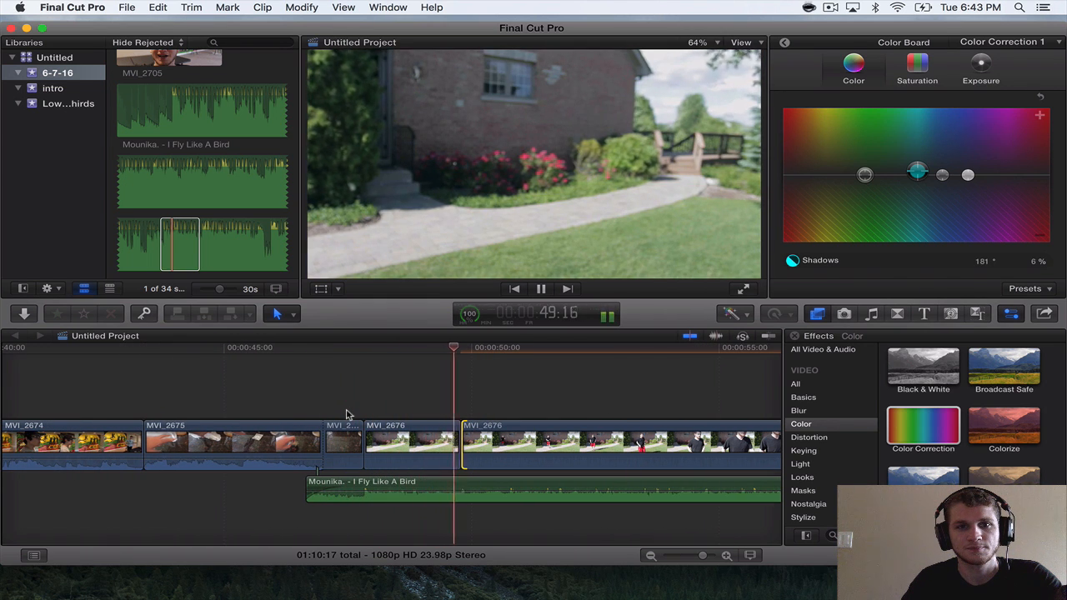
key("space")
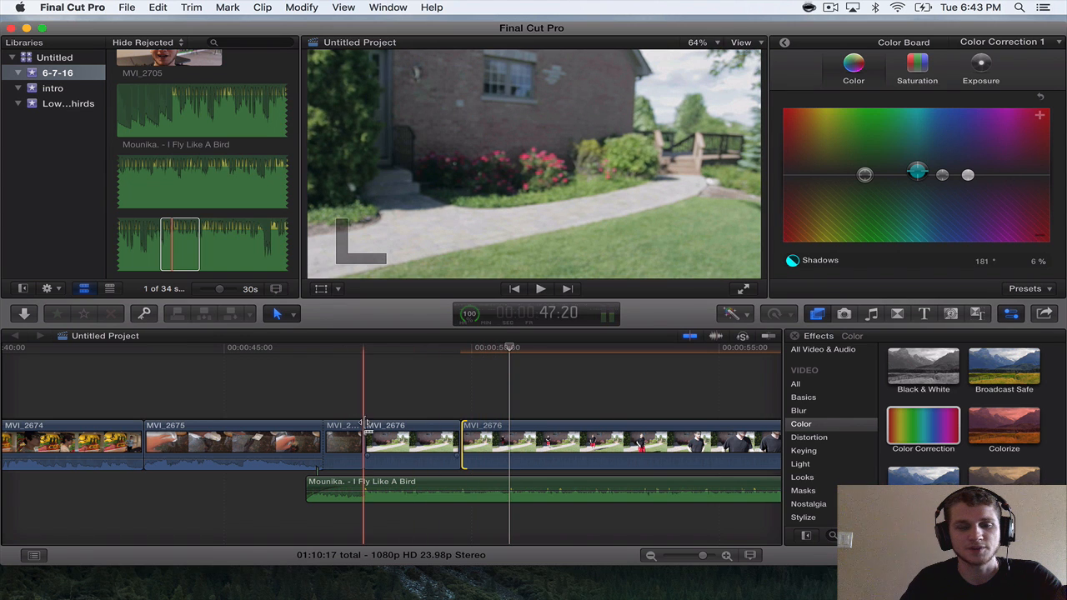
Play the 1:23 part of MVI_2676 and split it again into a 0:18 first section.
key("super+equal")
key("super+equal")
scroll(367, 427, "right", 1)
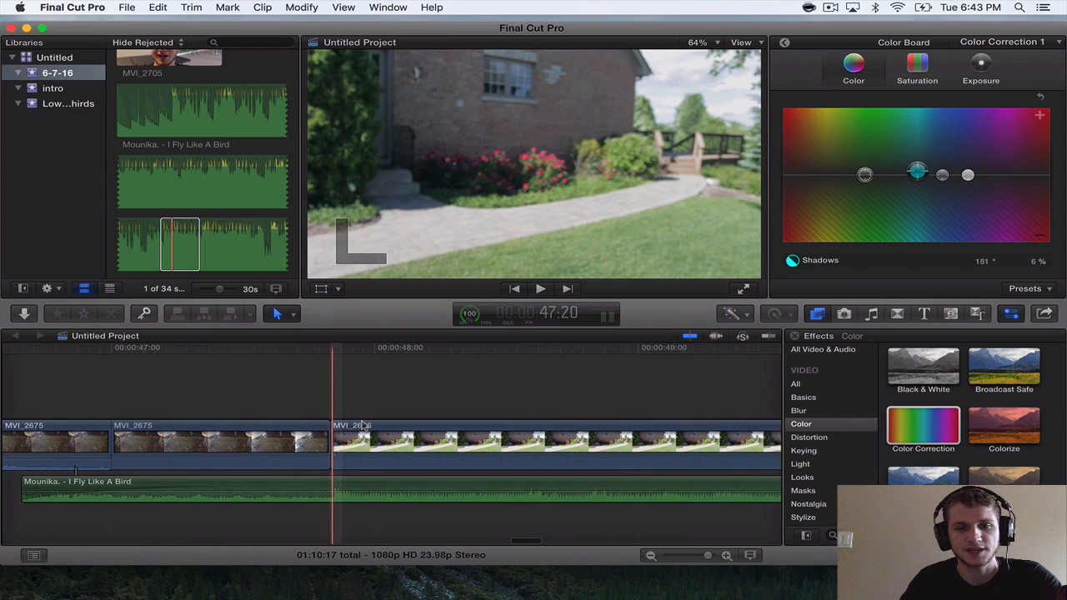
scroll(366, 428, "right", 4)
scroll(331, 422, "right", 2)
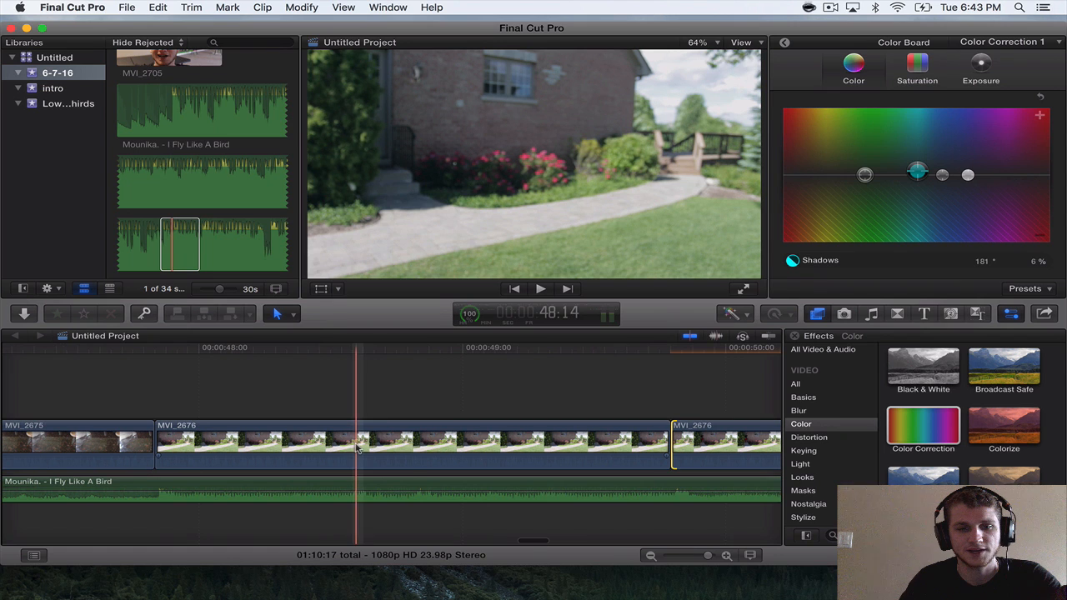
key("space")
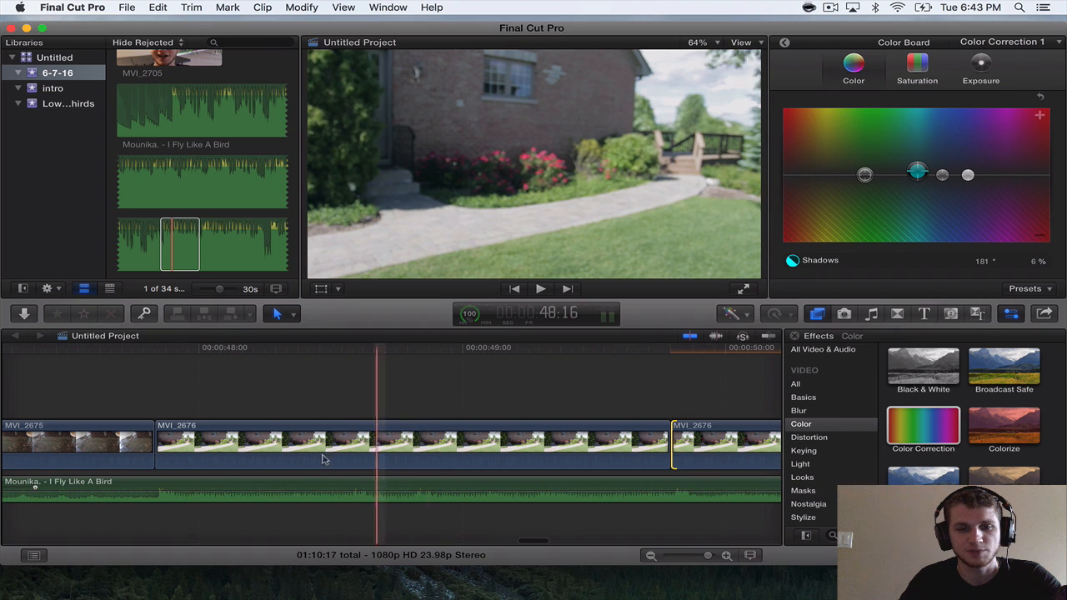
key("space")
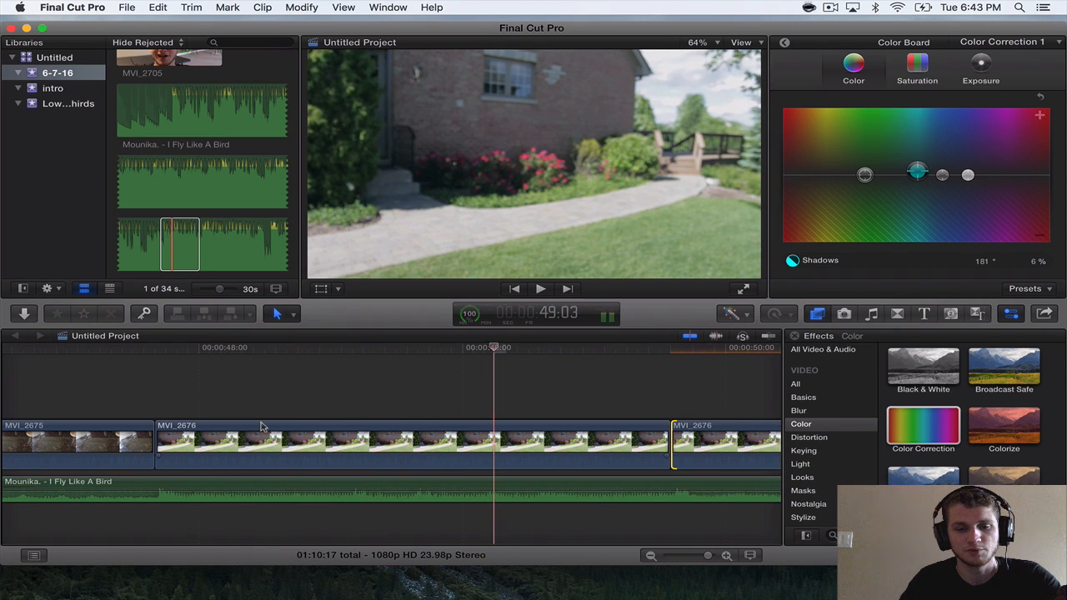
left_click(362, 441)
key("super+b")
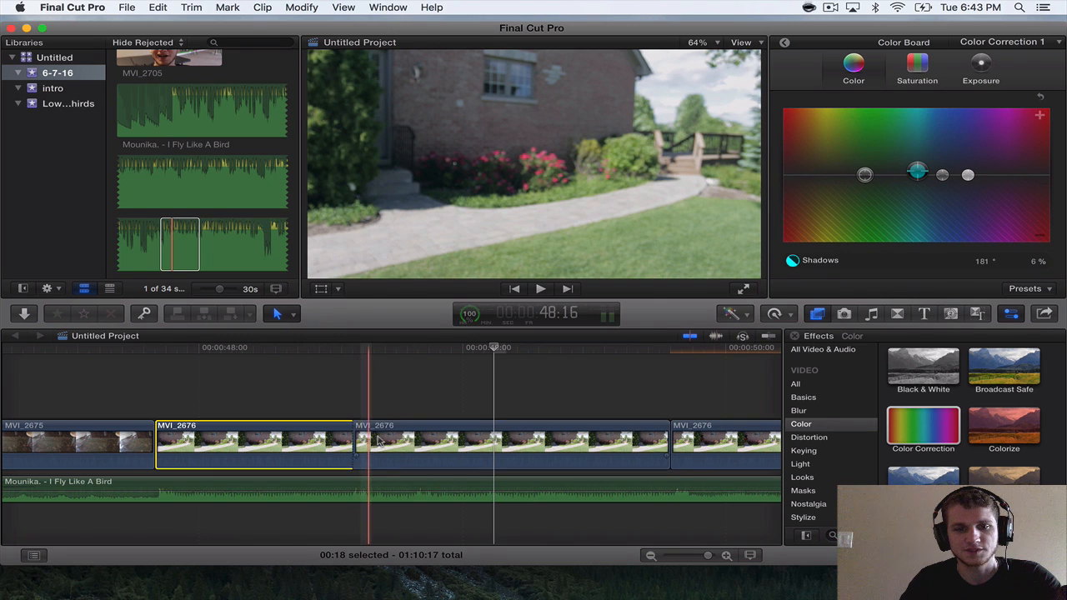
Split a 0:06 section off the start of MVI_2676's middle part, select it and place the playhead at its beginning, 48:14.
left_click(424, 442)
key("super+b")
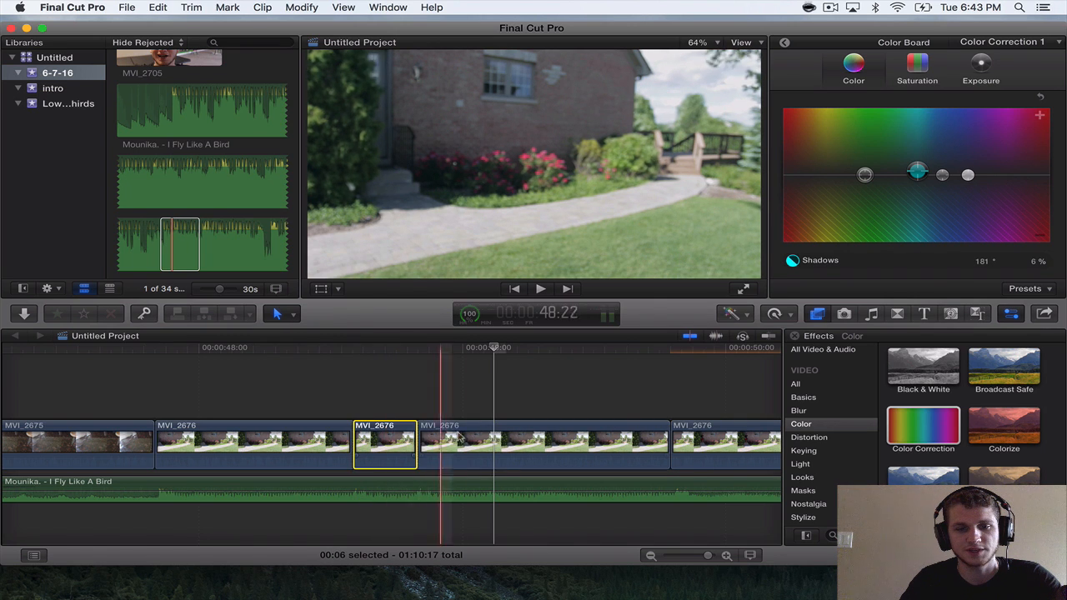
left_click(498, 444)
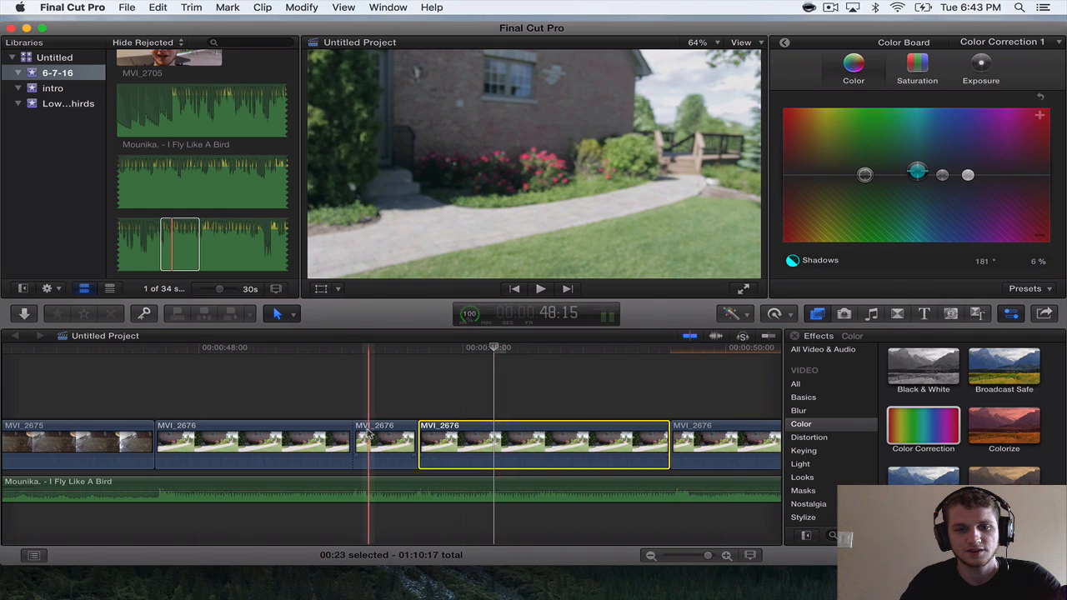
left_click(367, 442)
key("l")
left_click(357, 346)
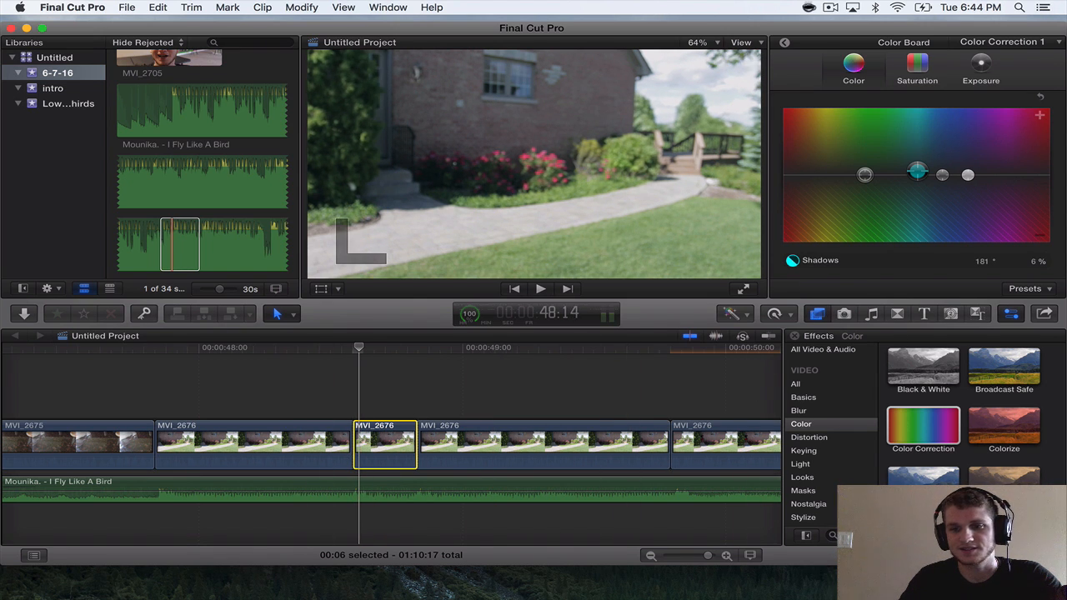
Apply the Glory effect to the 0:06 section of MVI_2676 and to the 0:23 section that follows it.
scroll(967, 417, "down", 3)
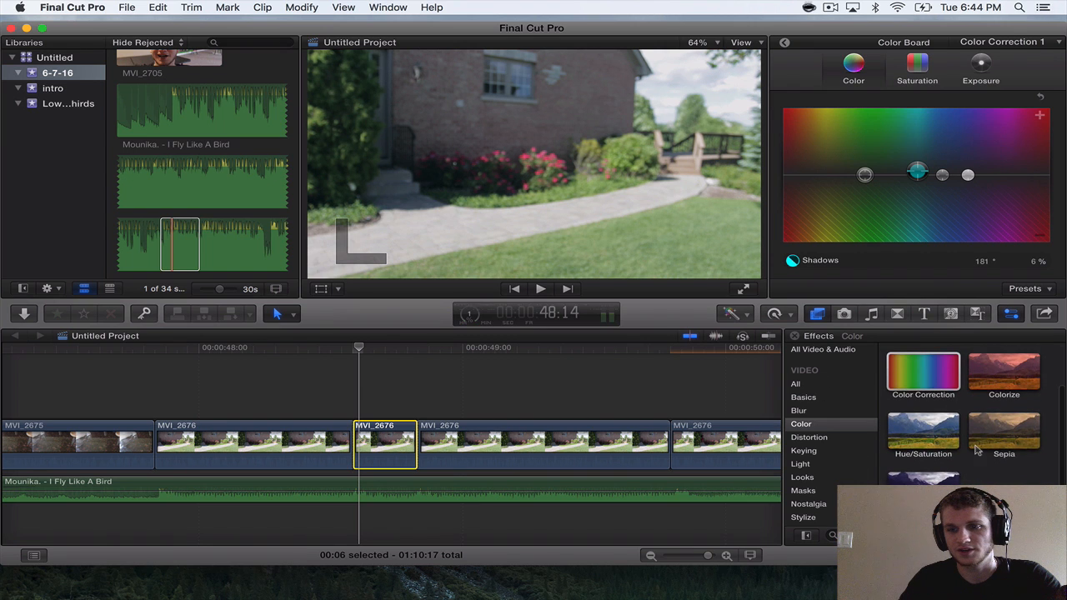
left_click(796, 385)
scroll(977, 450, "down", 20)
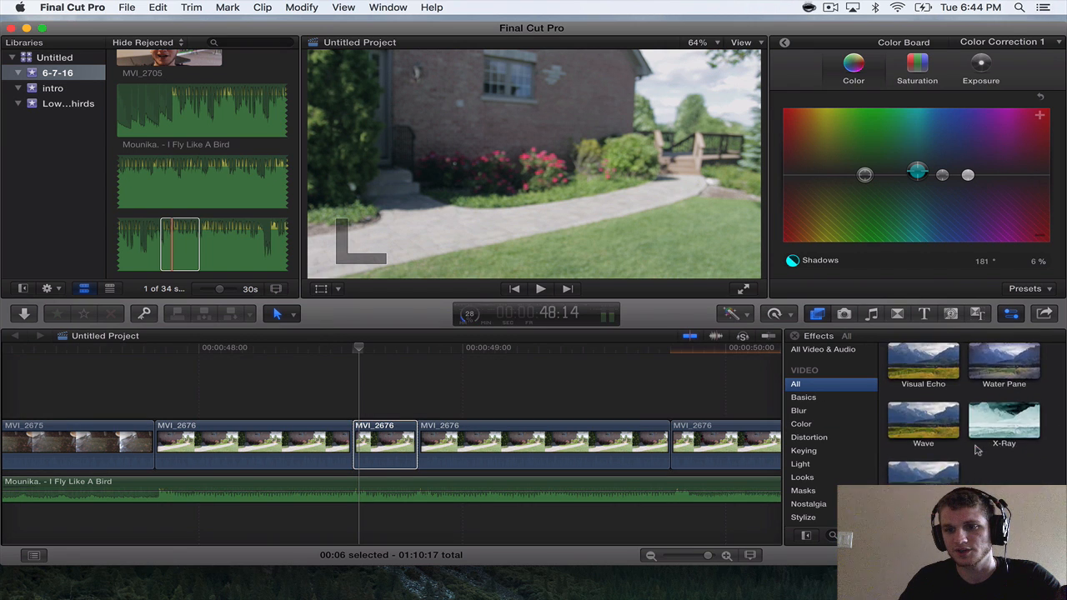
scroll(977, 450, "up", 6)
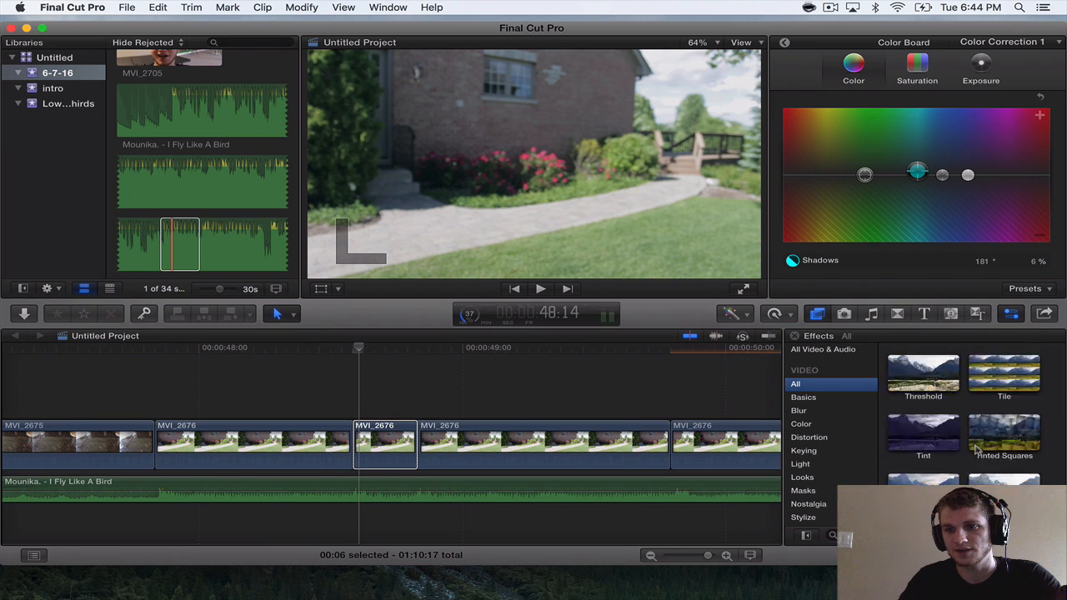
scroll(977, 450, "up", 6)
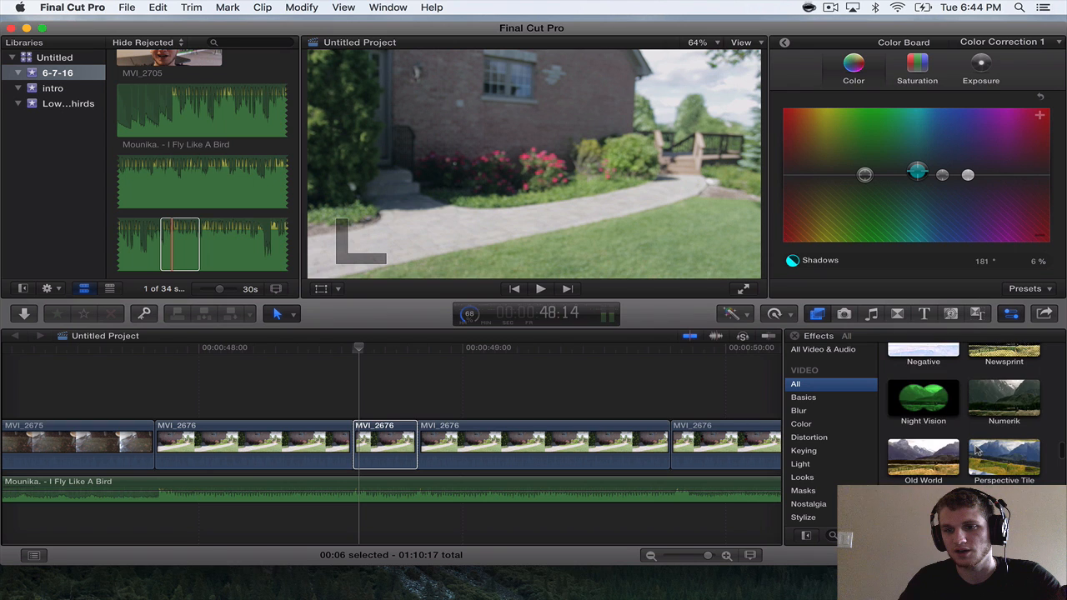
scroll(977, 450, "up", 10)
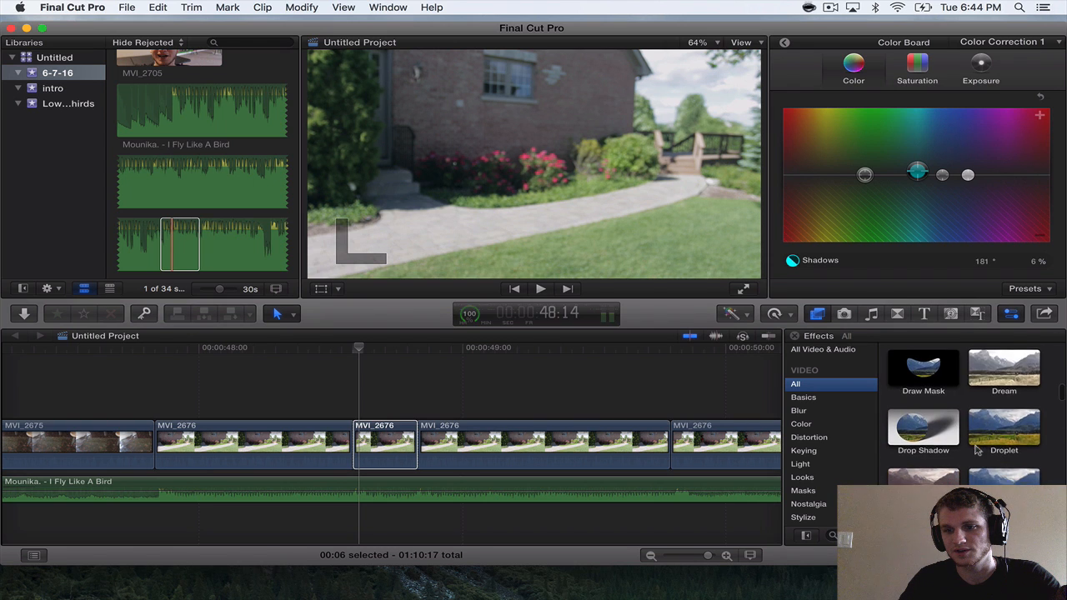
scroll(976, 450, "down", 5)
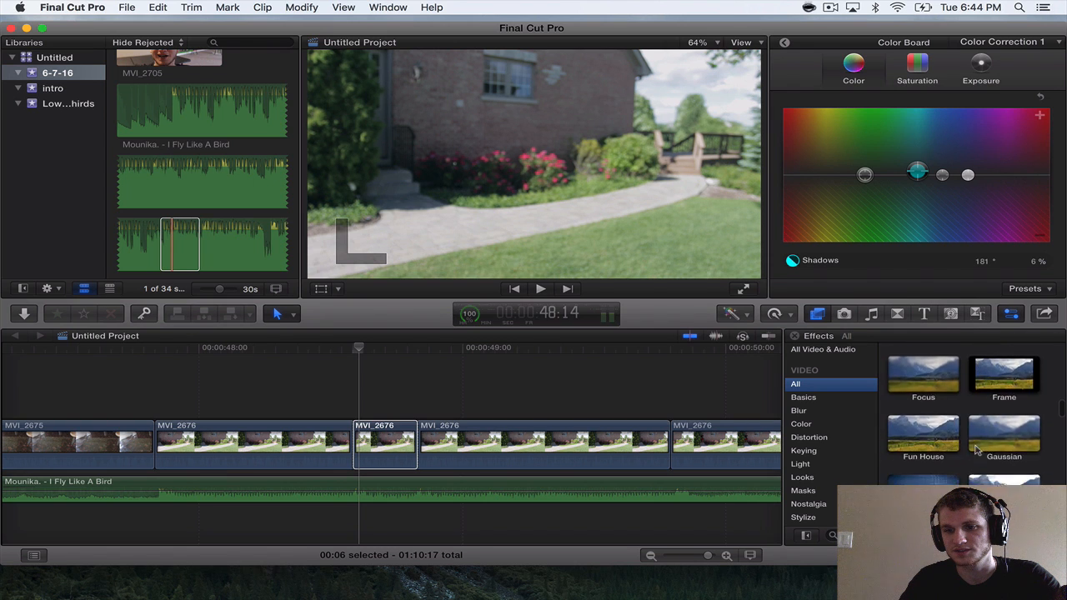
scroll(977, 450, "down", 3)
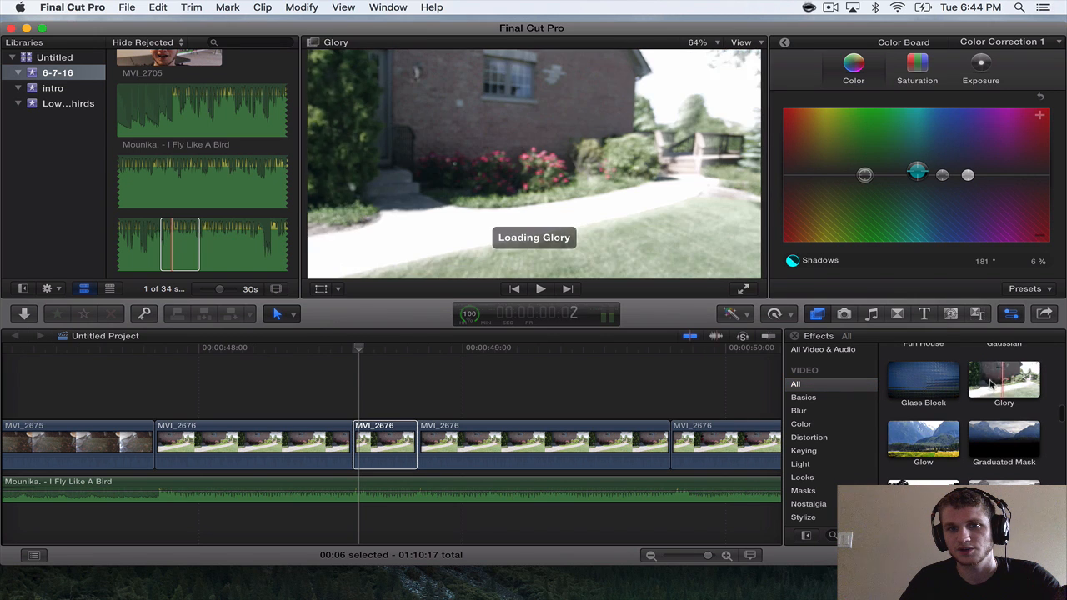
double_click(1011, 380)
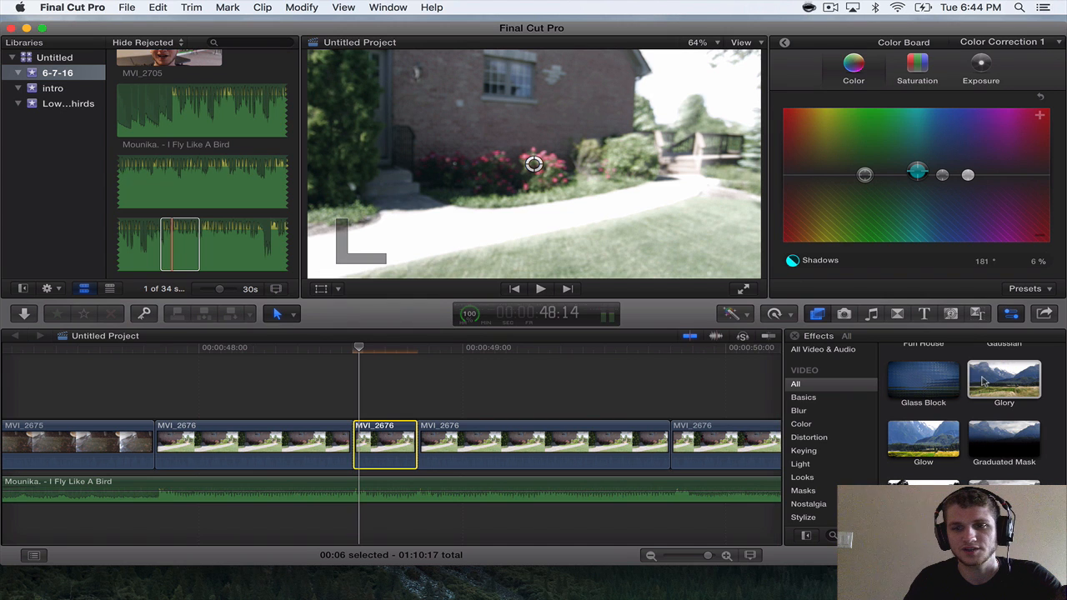
left_click_drag(981, 381, 490, 443)
Play from the first MVI_2676 section into the two Glory sections to check the flash against the song.
key("super+equal")
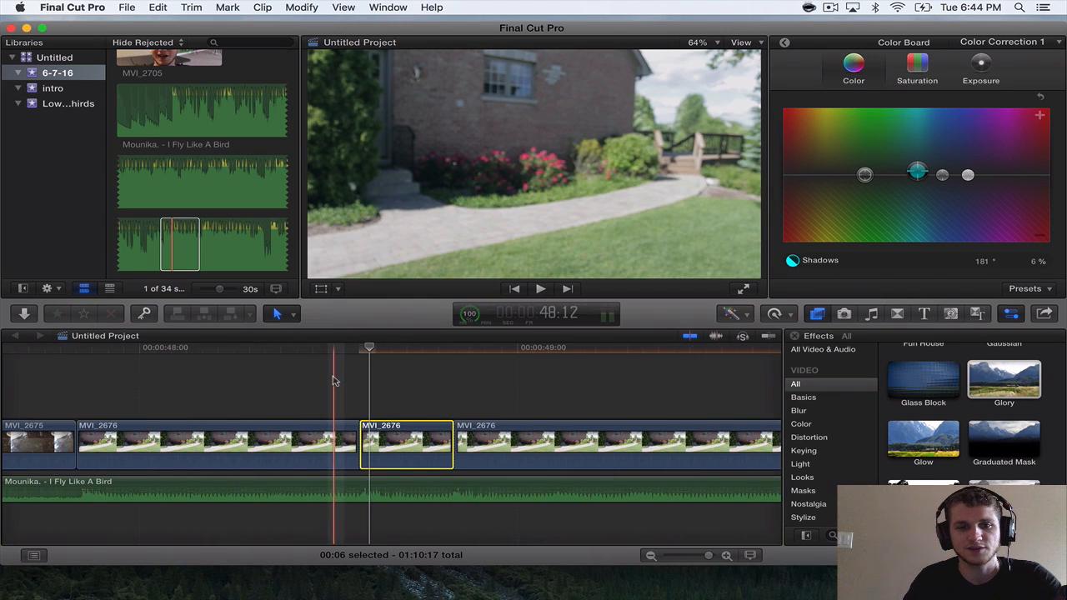
key("space")
key("super+space")
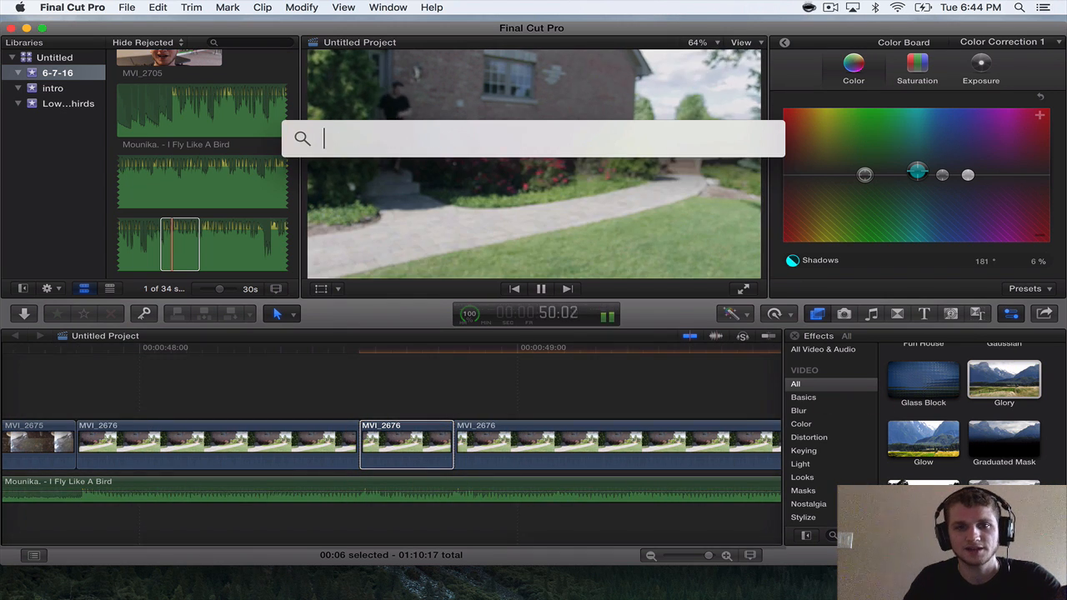
left_click(362, 378)
key("space")
left_click(190, 369)
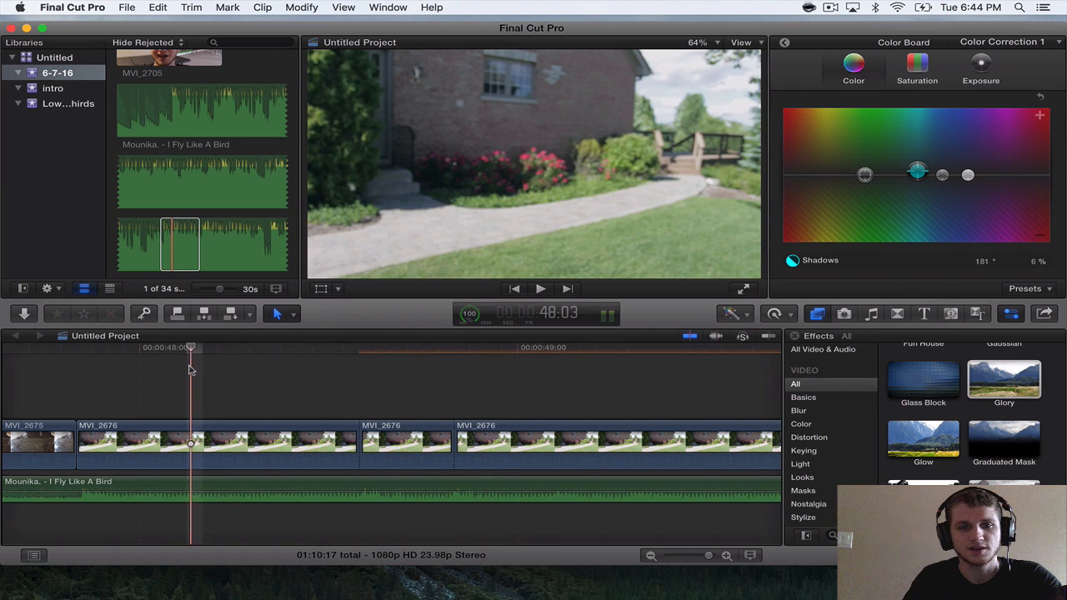
key("space")
key("space")
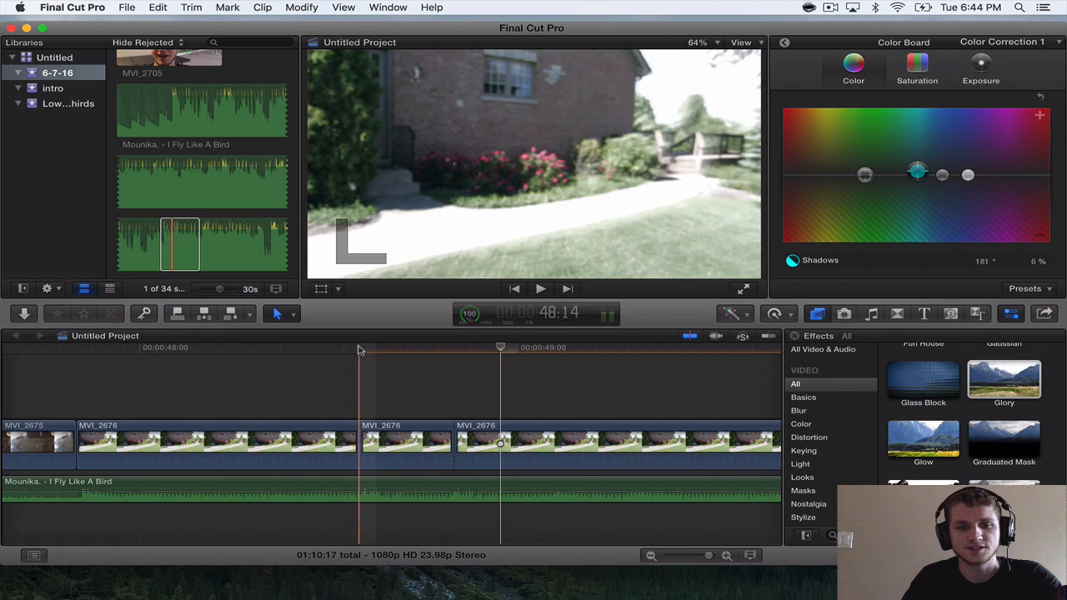
Keyframe Glory's Amount on the 0:06 section of MVI_2676 from 32.0 at its start to 8.88 at 48:21.
left_click(360, 349)
left_click(374, 432)
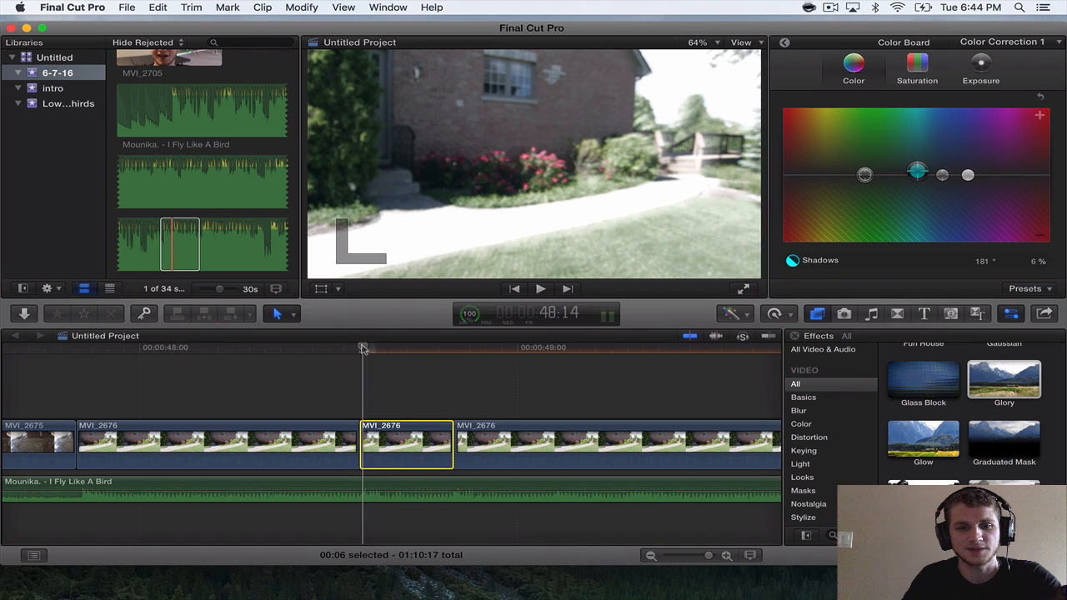
left_click(786, 43)
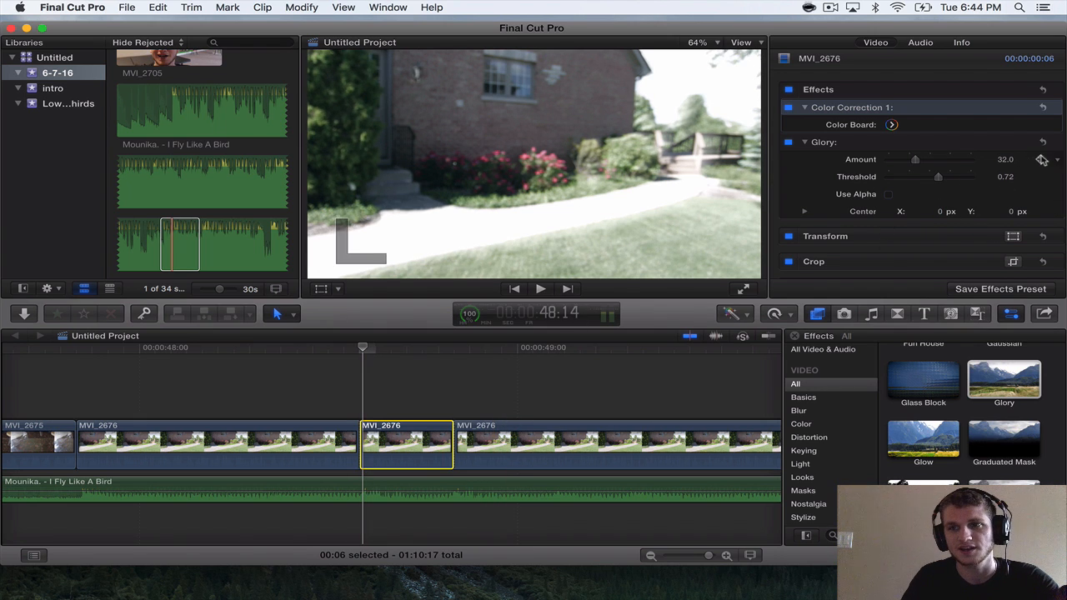
left_click(1041, 162)
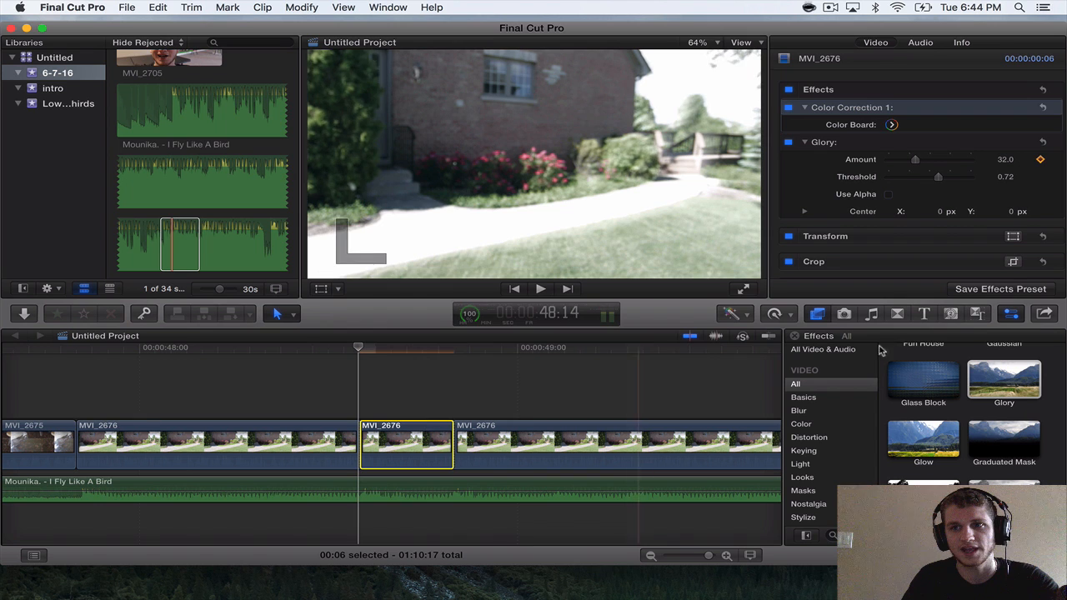
left_click_drag(358, 346, 414, 346)
mouse_move(915, 160)
left_mouse_down()
mouse_move(887, 161)
mouse_move(900, 161)
left_mouse_up()
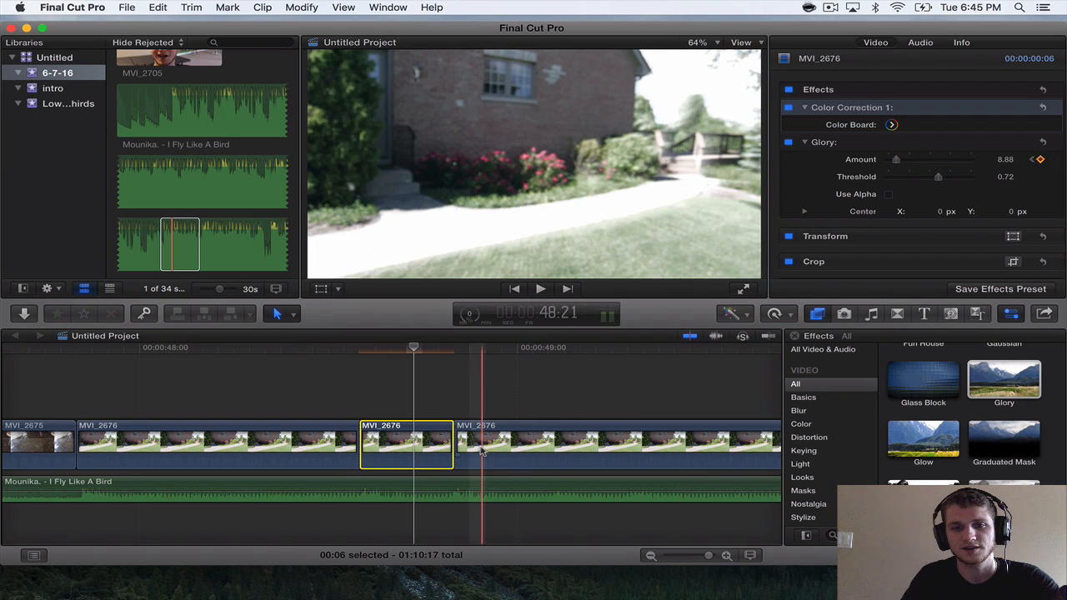
Keyframe Glory's Amount on the 0:23 section of MVI_2676 from 32.0 at its start to 2.25 at 49:01.
scroll(417, 446, "right", 5)
left_click(350, 446)
left_click(285, 348)
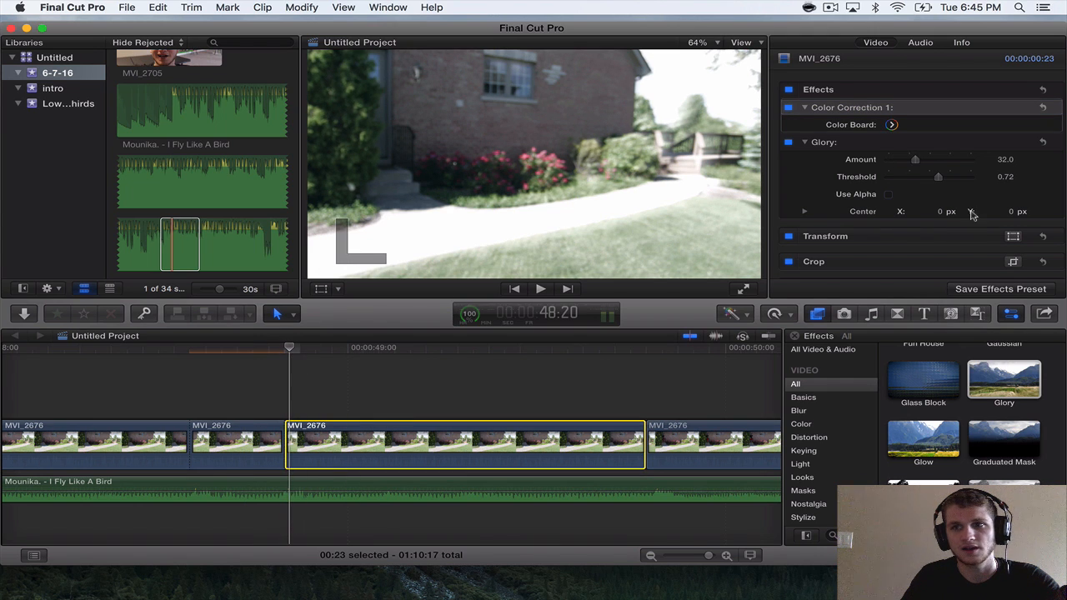
left_click(1040, 159)
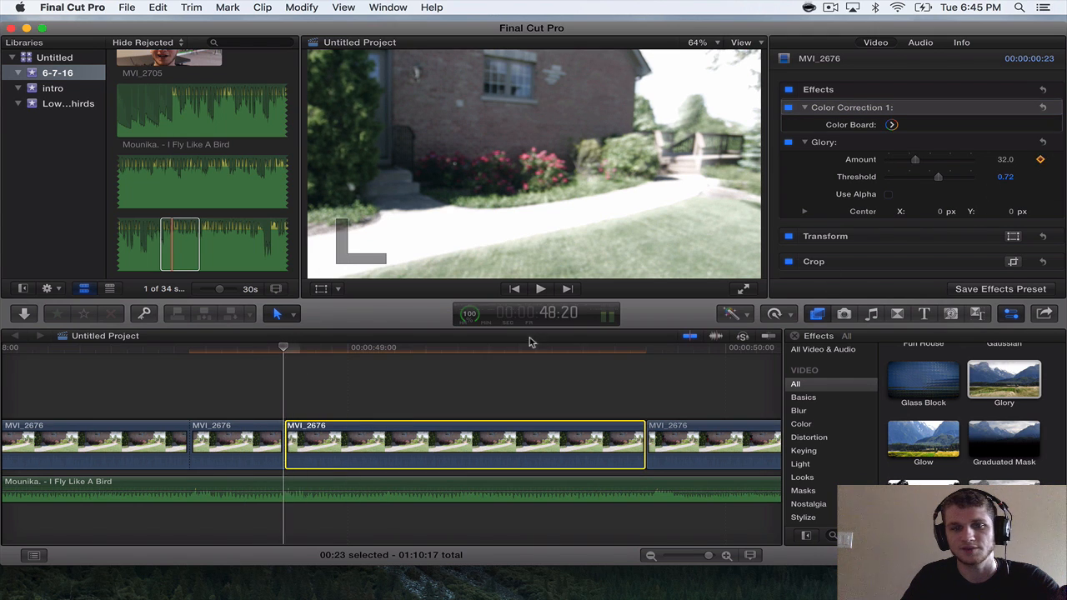
left_click(322, 348)
left_click_drag(324, 350, 365, 354)
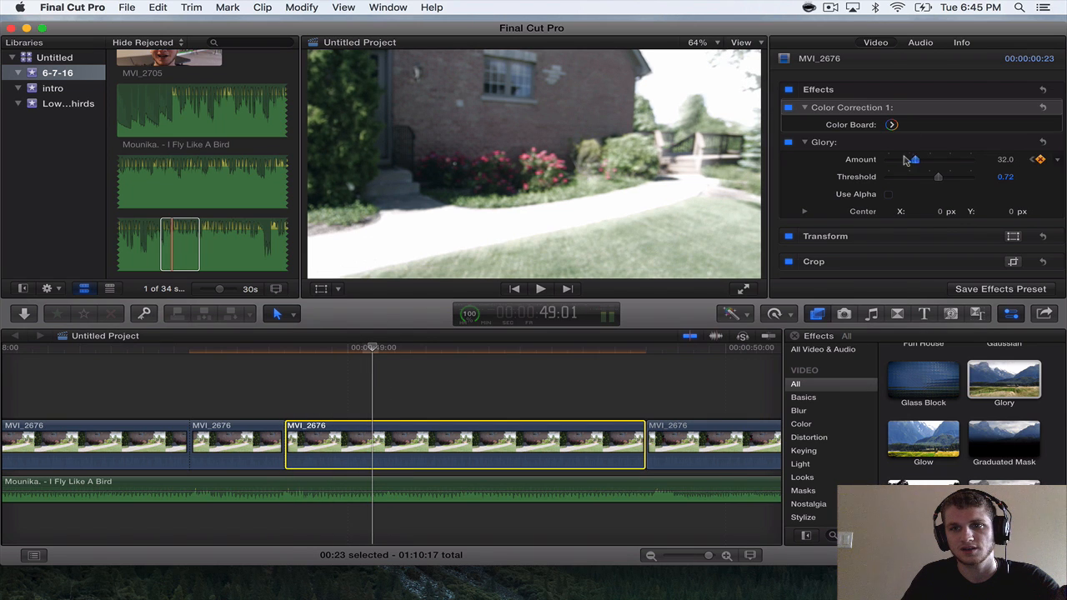
left_click_drag(907, 160, 896, 159)
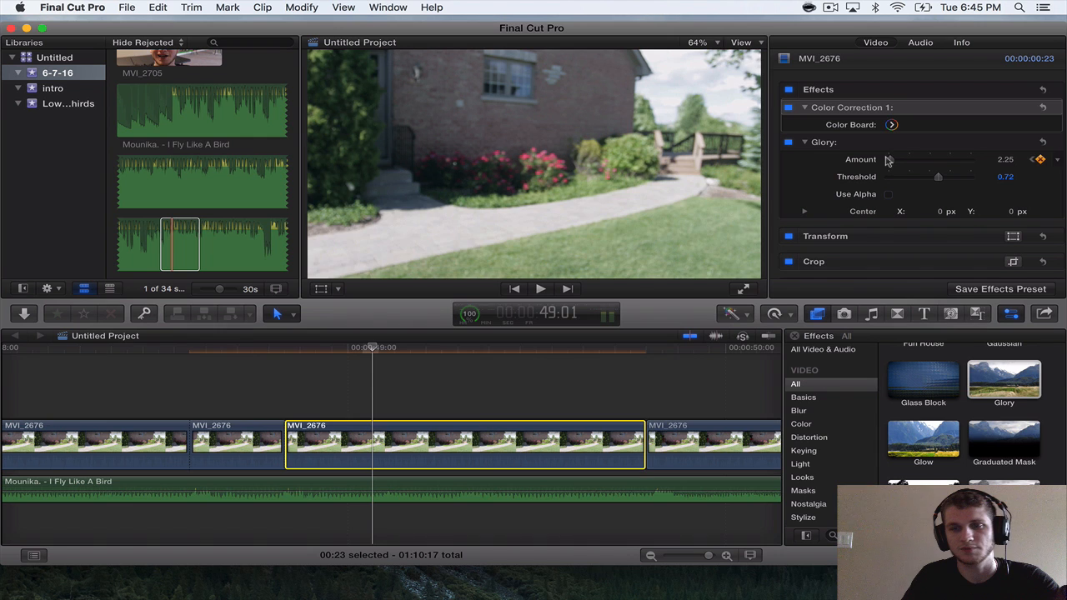
Play from MVI_2675 through the keyframed Glory sections of MVI_2676 to check the fading flashes against the song.
key("super+minus")
key("super+minus")
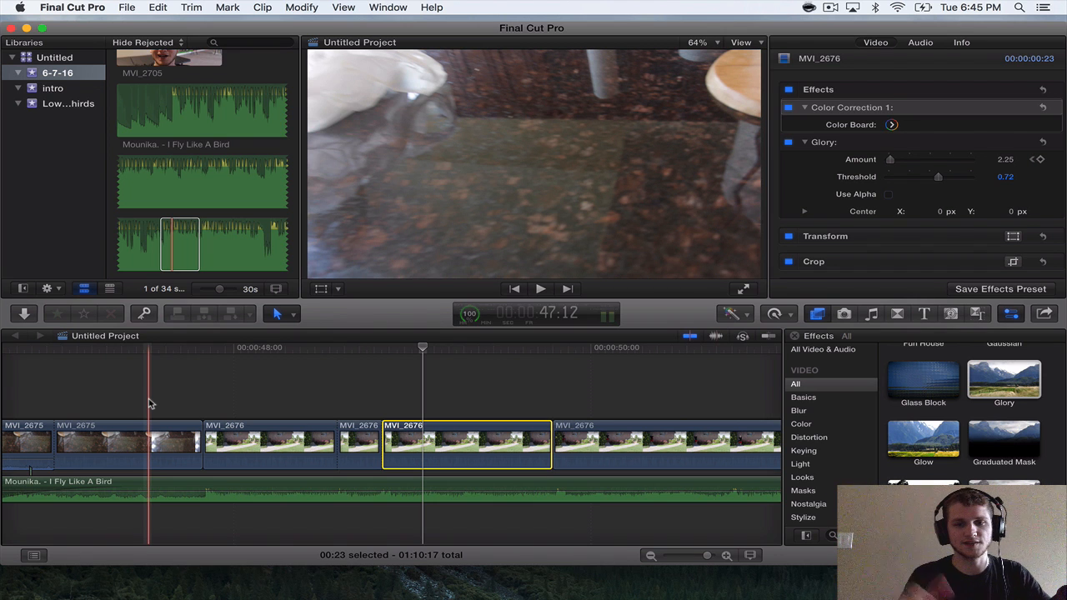
key("space")
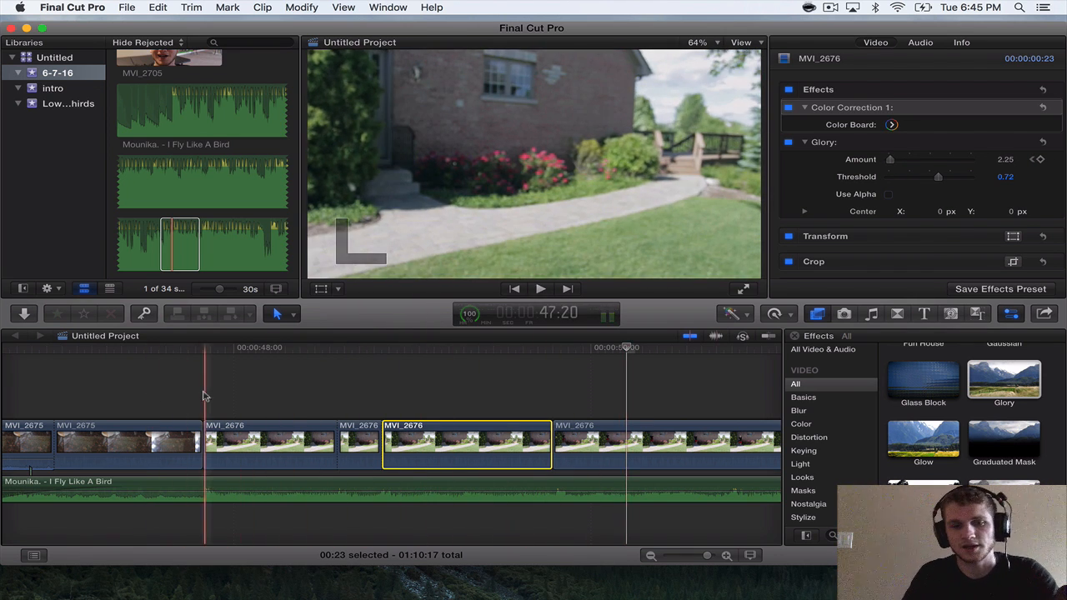
key("super+=")
key("super+=")
scroll(234, 400, "right", 10)
key("super+-")
scroll(235, 400, "right", 5)
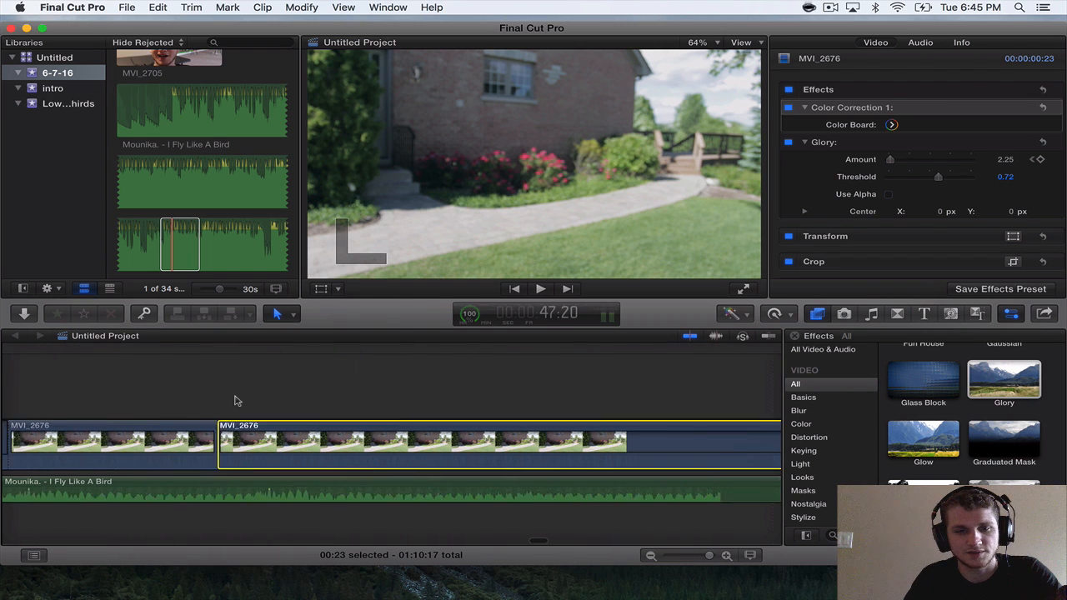
key("super+minus")
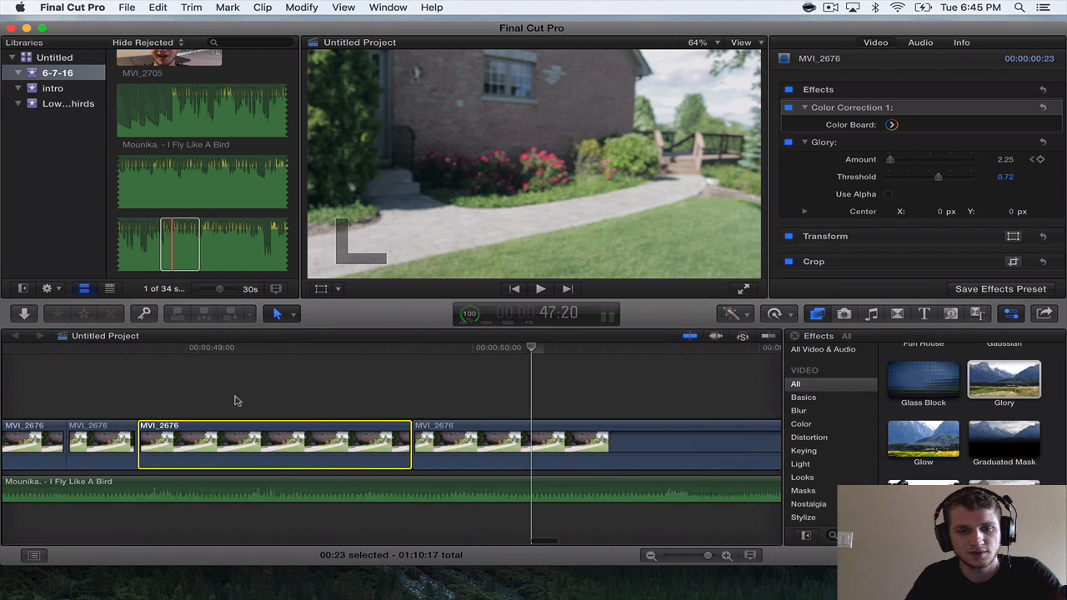
scroll(234, 401, "left", 5)
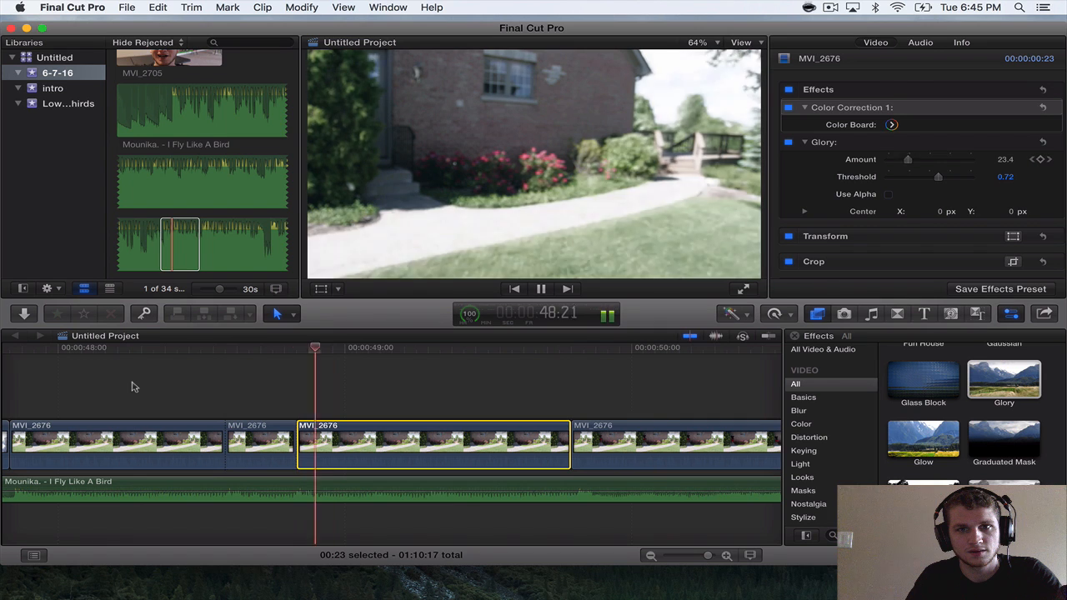
key("space")
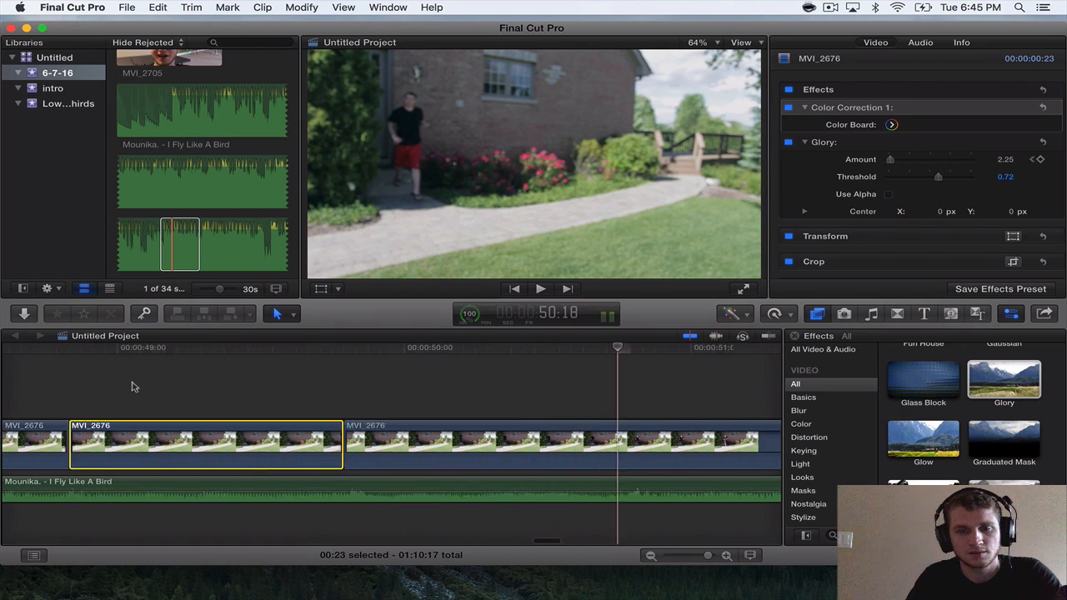
Split the last MVI_2676 section at 50:18 and trim the start of the part after the cut to a 6:01 duration.
key("space")
key("space")
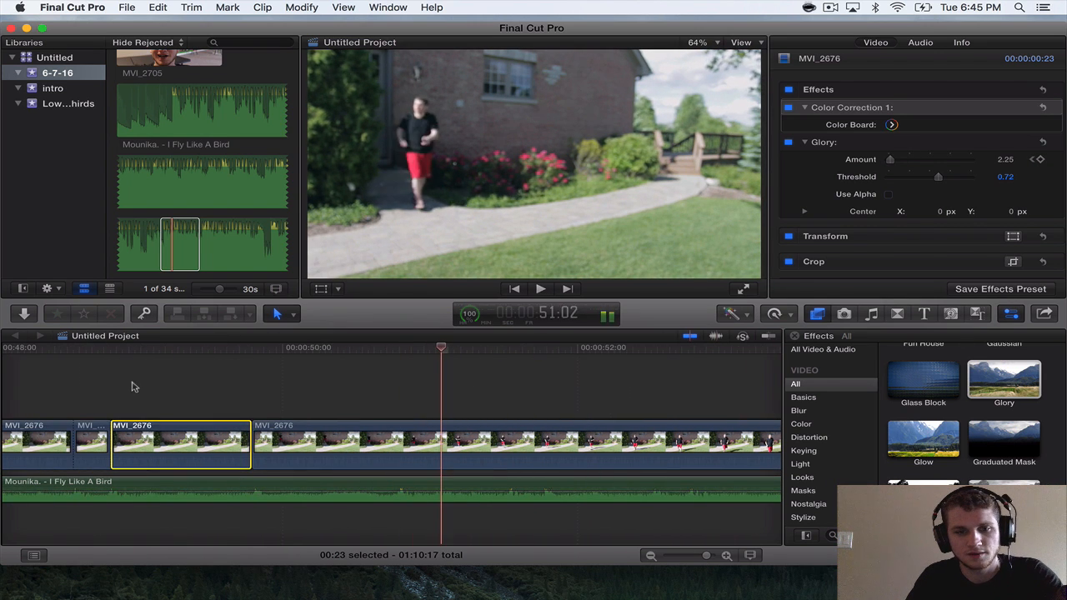
left_click(397, 428)
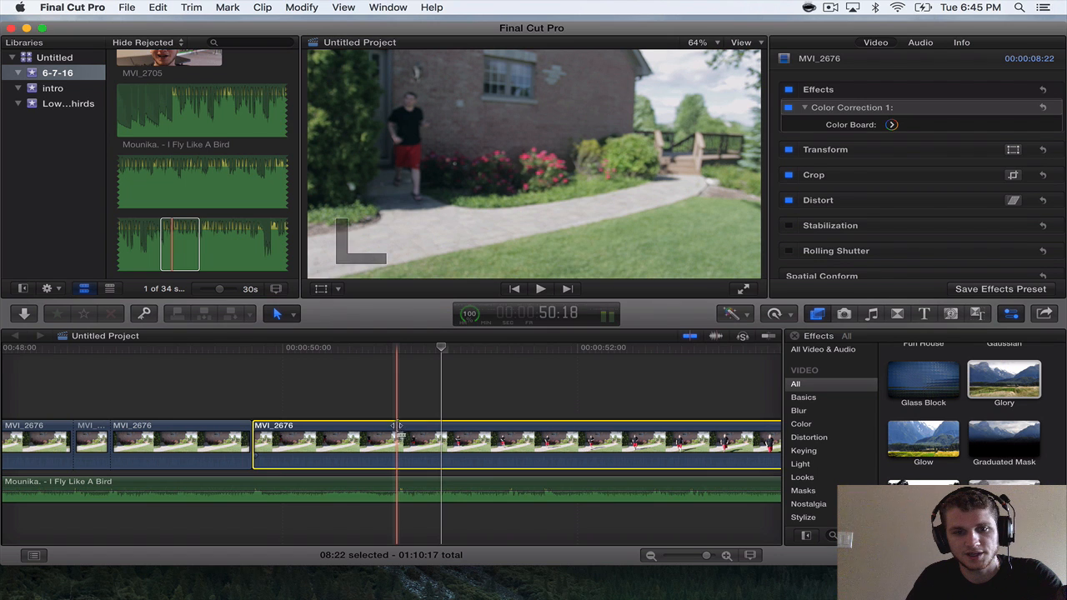
key("super+b")
scroll(396, 426, "right", 6)
left_click_drag(150, 439, 434, 439)
scroll(177, 405, "left", 3)
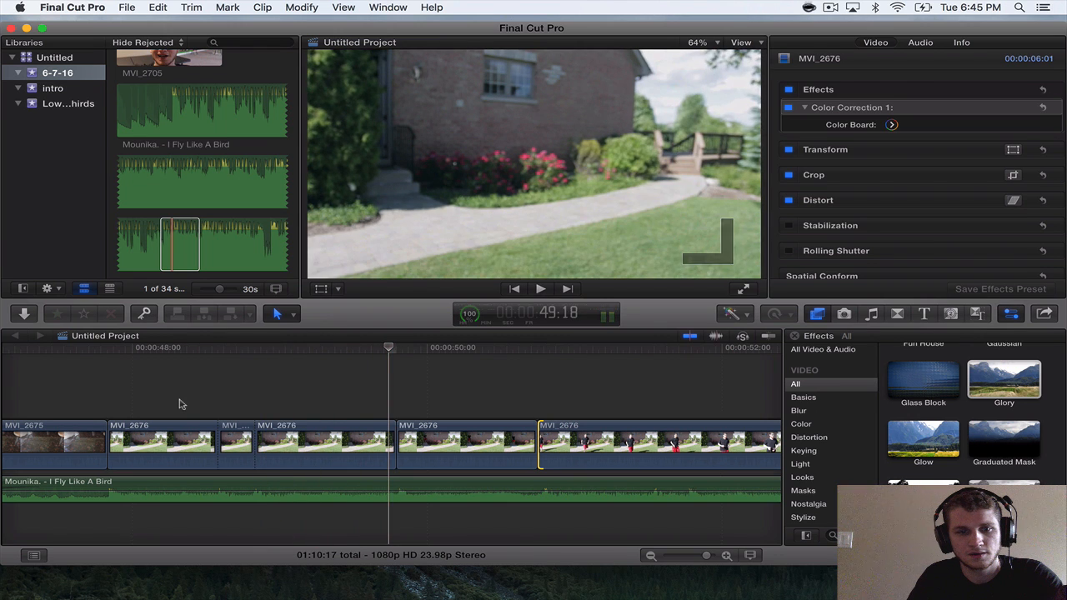
Reset the Glory effect's Amount parameter on the 0:23 section of MVI_2676 to clear its keyframes.
left_click(267, 442)
left_click(255, 350)
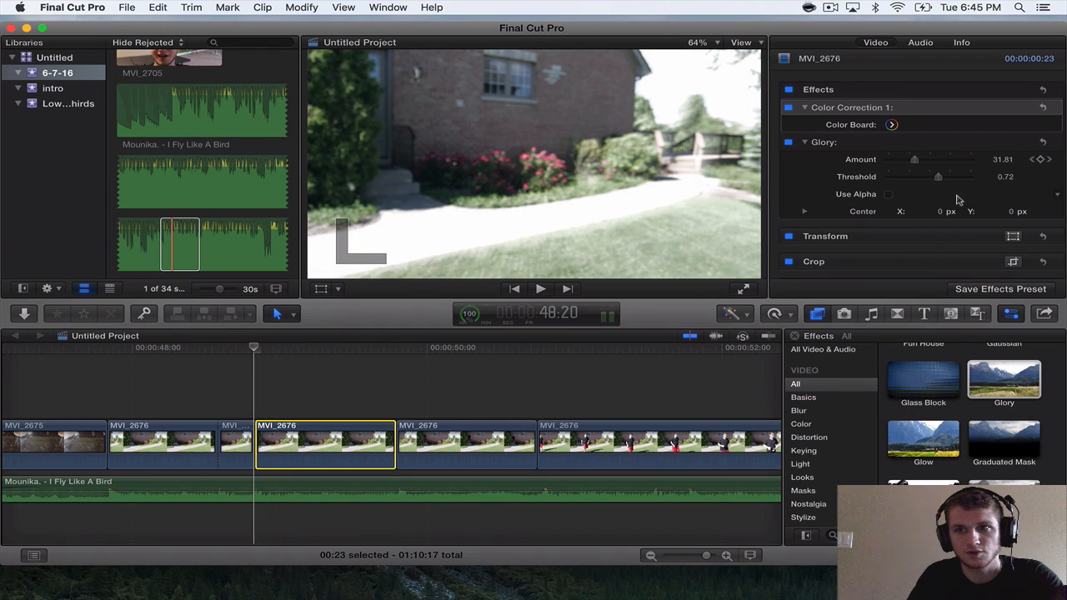
left_click(260, 351)
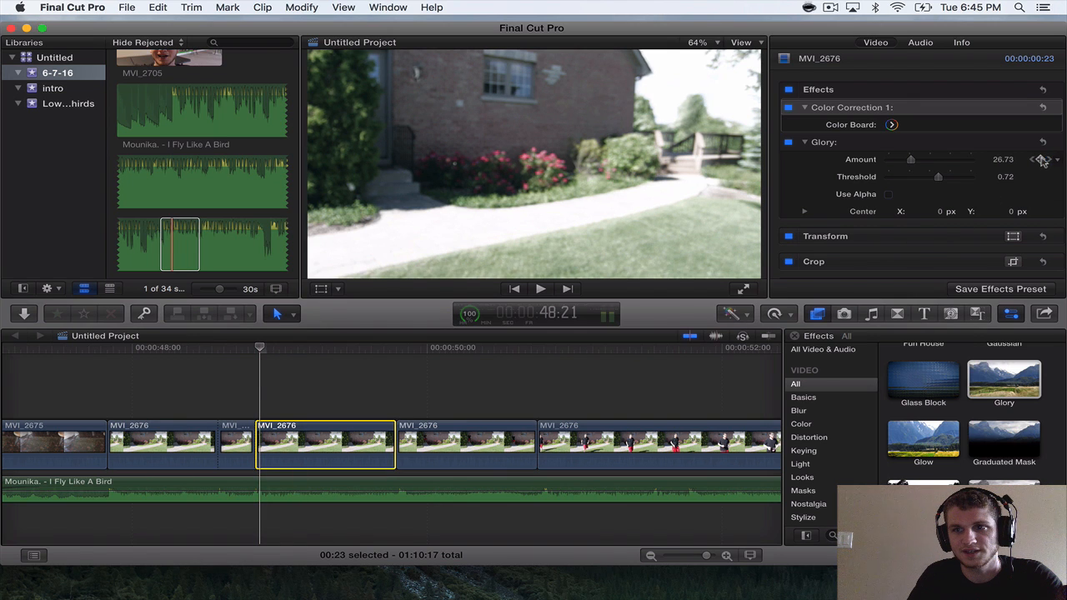
left_click(1041, 159)
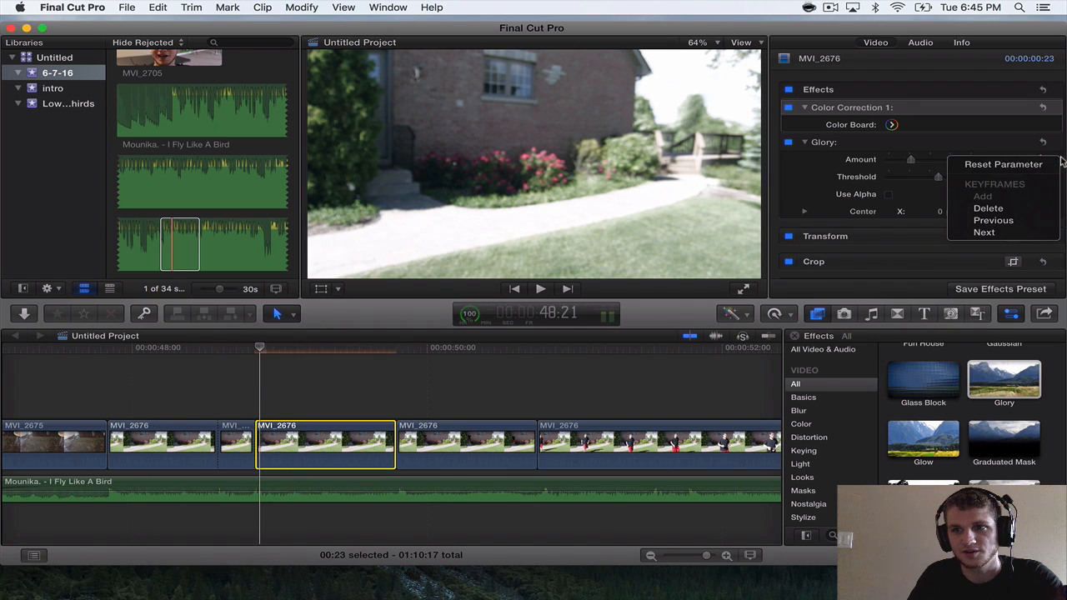
left_click(1036, 165)
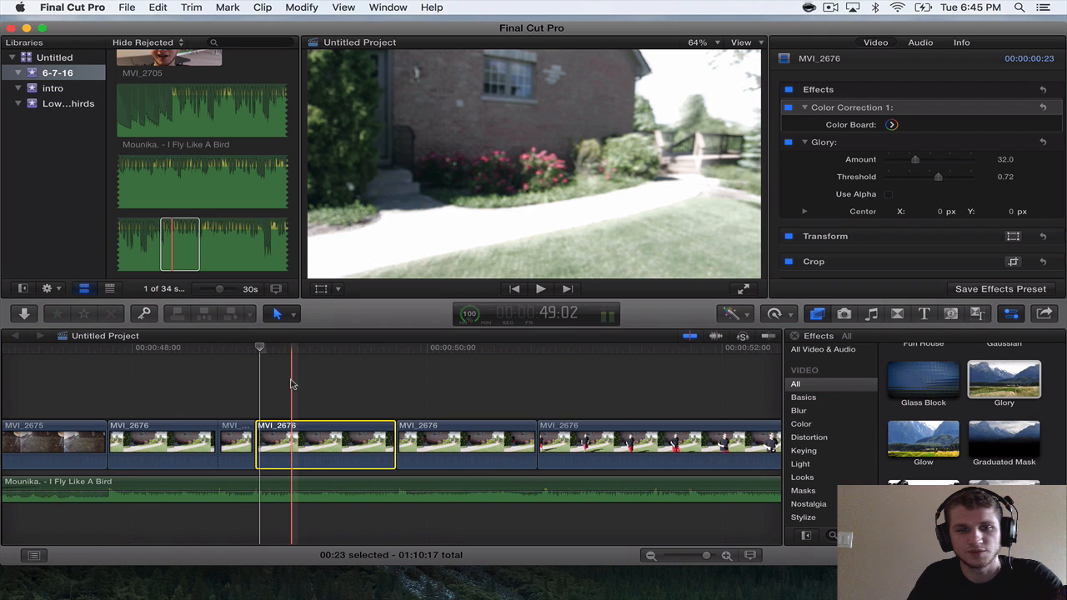
Keyframe Glory's Amount on the 0:23 section of MVI_2676 from 32.0 at its start to 6.84 at 49:11.
key("super+equal")
left_click_drag(231, 346, 225, 346)
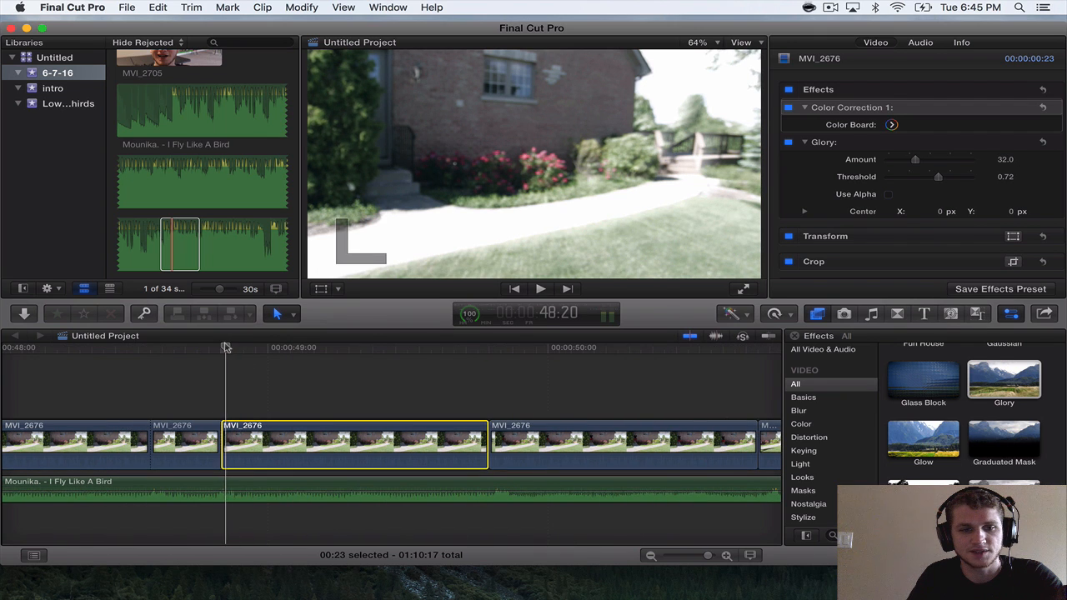
left_click(1040, 158)
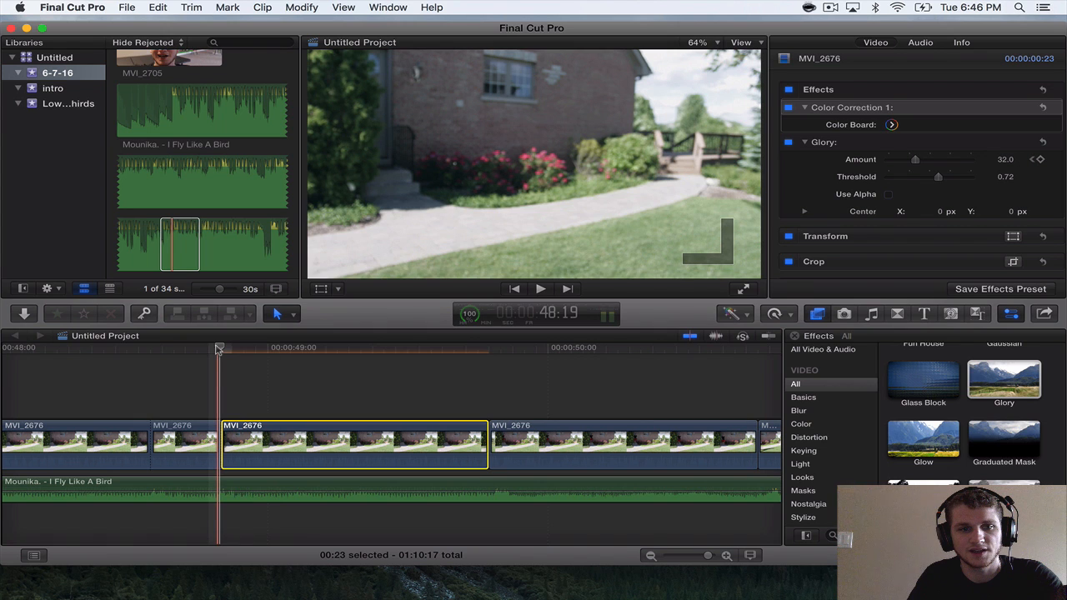
left_click_drag(220, 348, 398, 367)
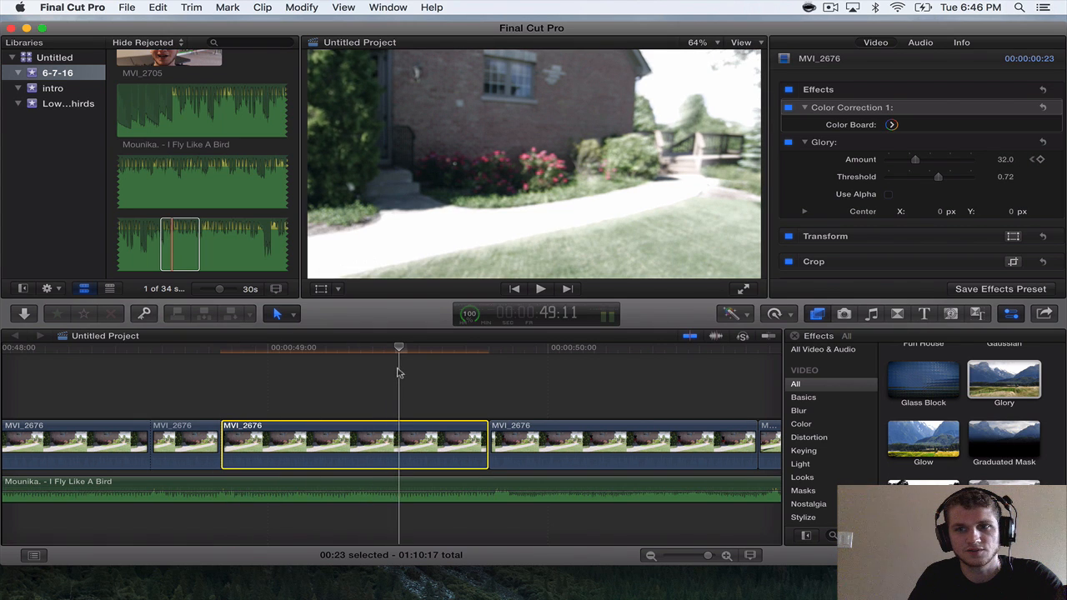
left_click_drag(913, 163, 891, 161)
Play the keyframed Glory section and the following MVI_2676 sections to check the flash and find the next beat in the song.
key("super+minus")
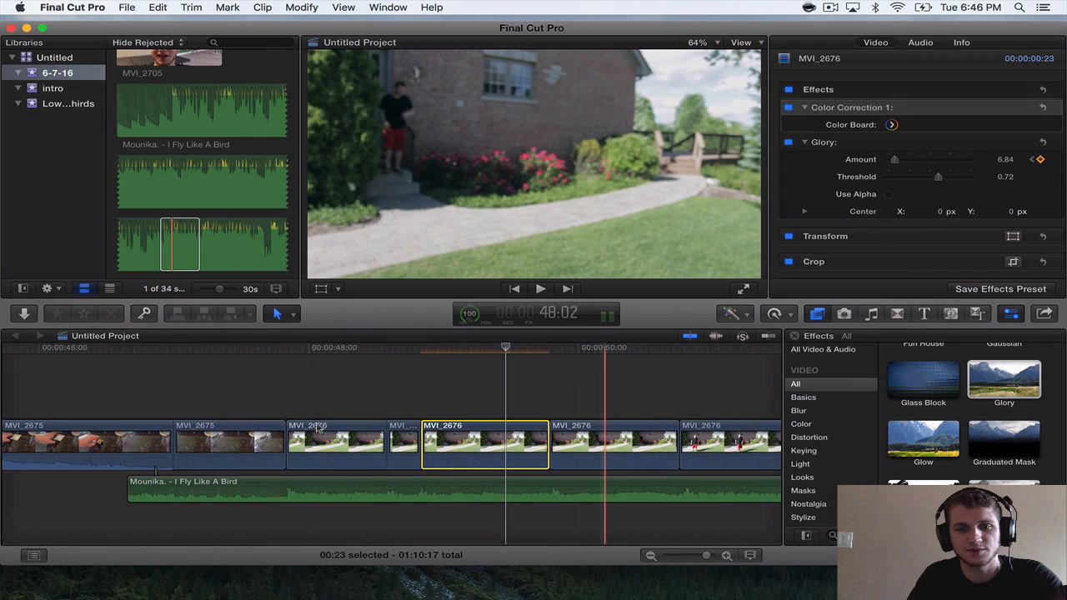
key("space")
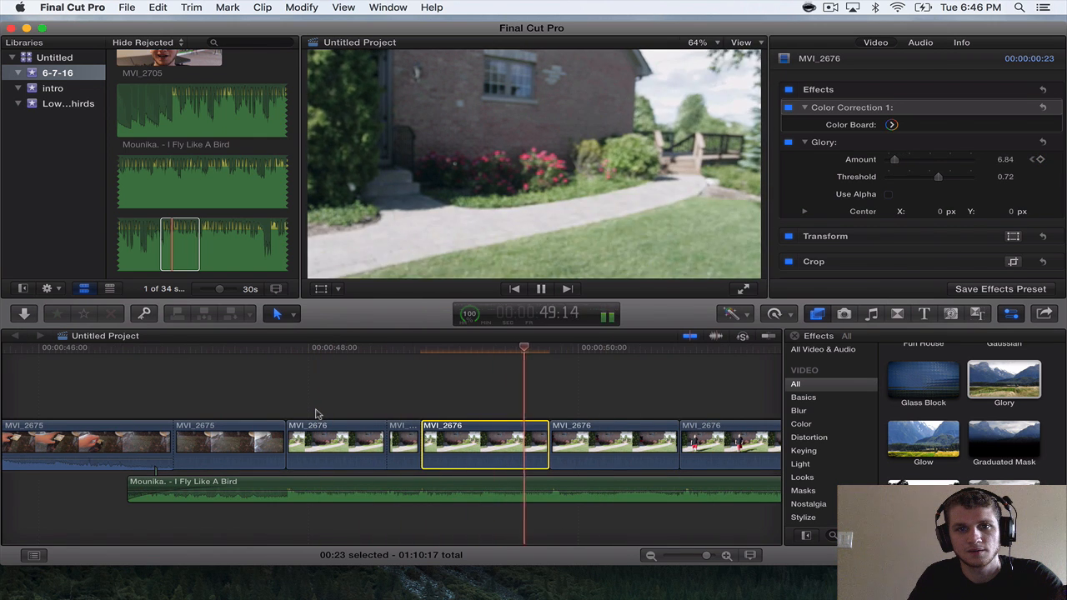
key("space")
scroll(316, 415, "right", 3)
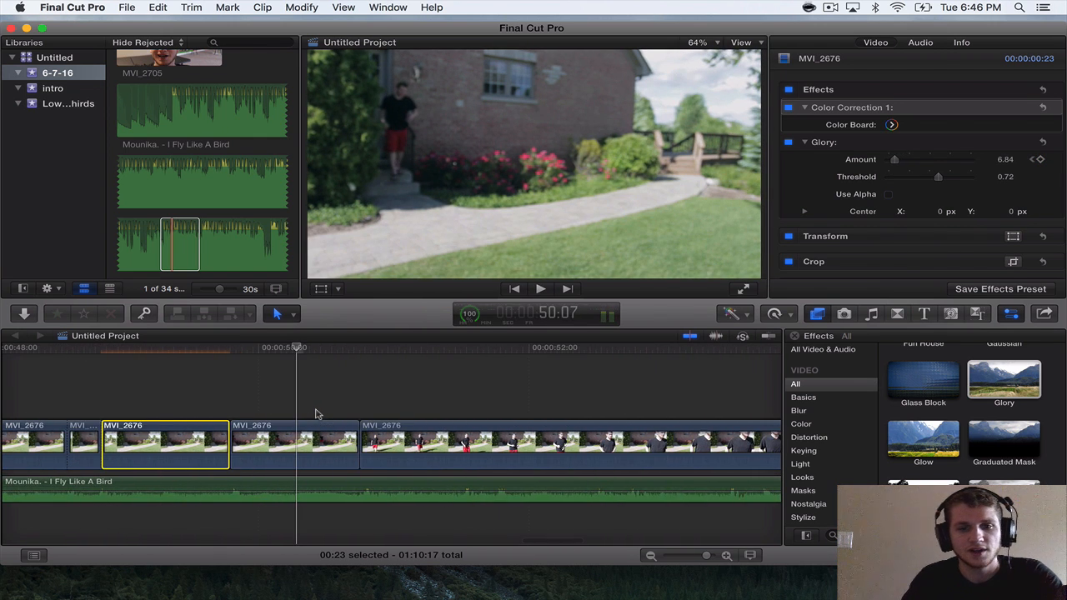
key("space")
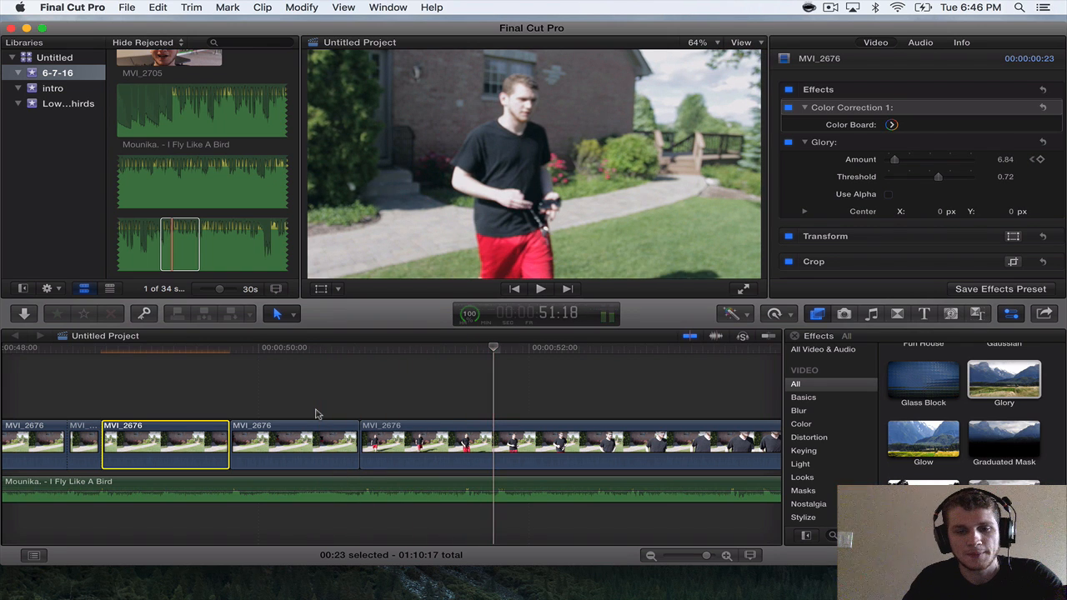
Try splitting the 6:01 section of MVI_2676 at 51:18.
left_click(490, 429)
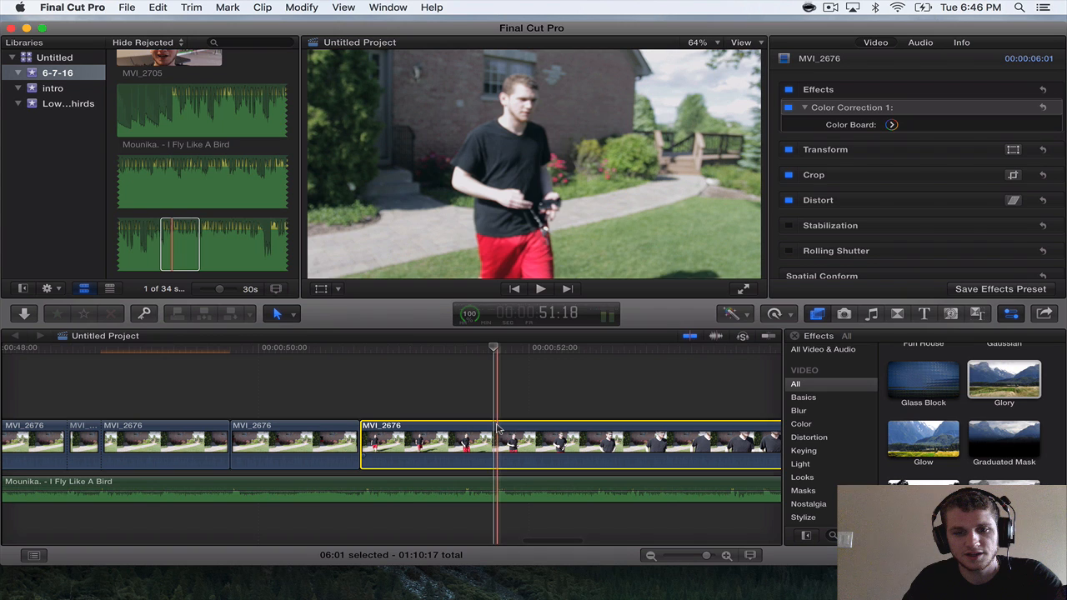
key("space")
key("space")
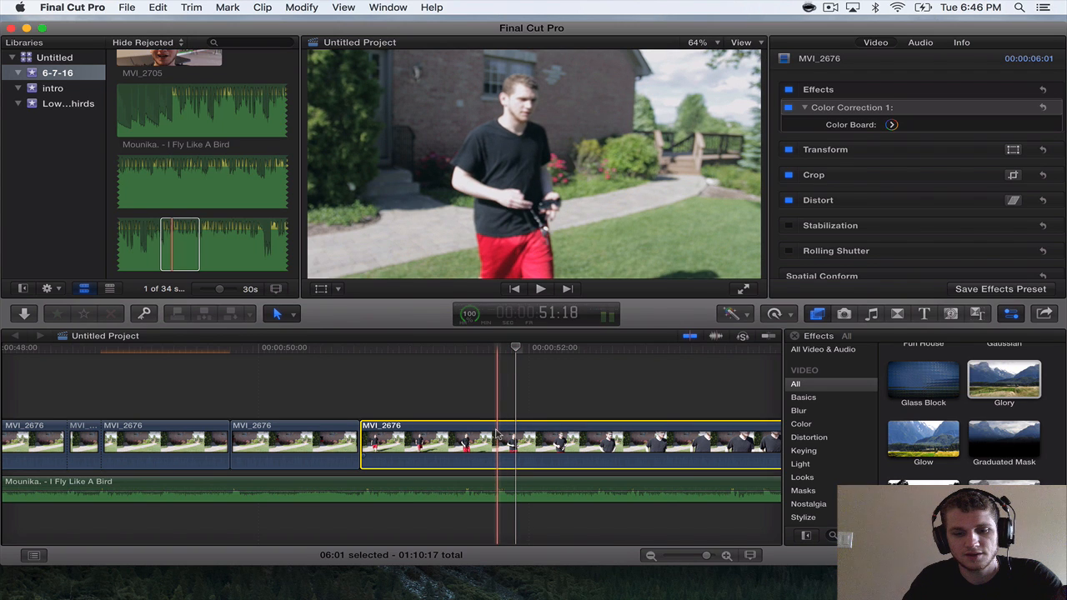
key("super+b")
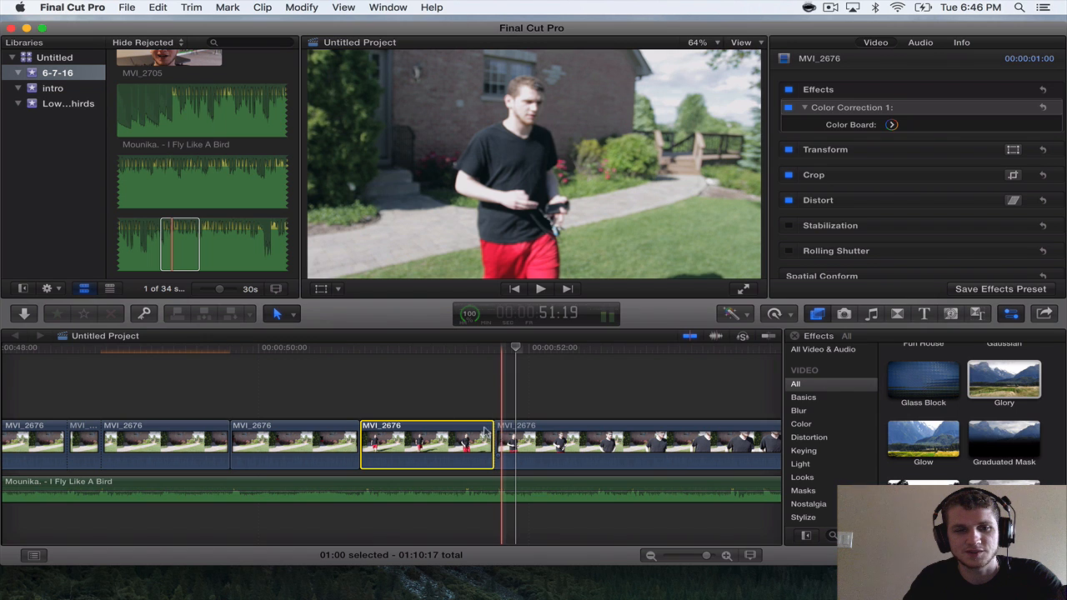
Switch to the Blade tool and return to the Select tool.
left_click(287, 314)
left_click(318, 417)
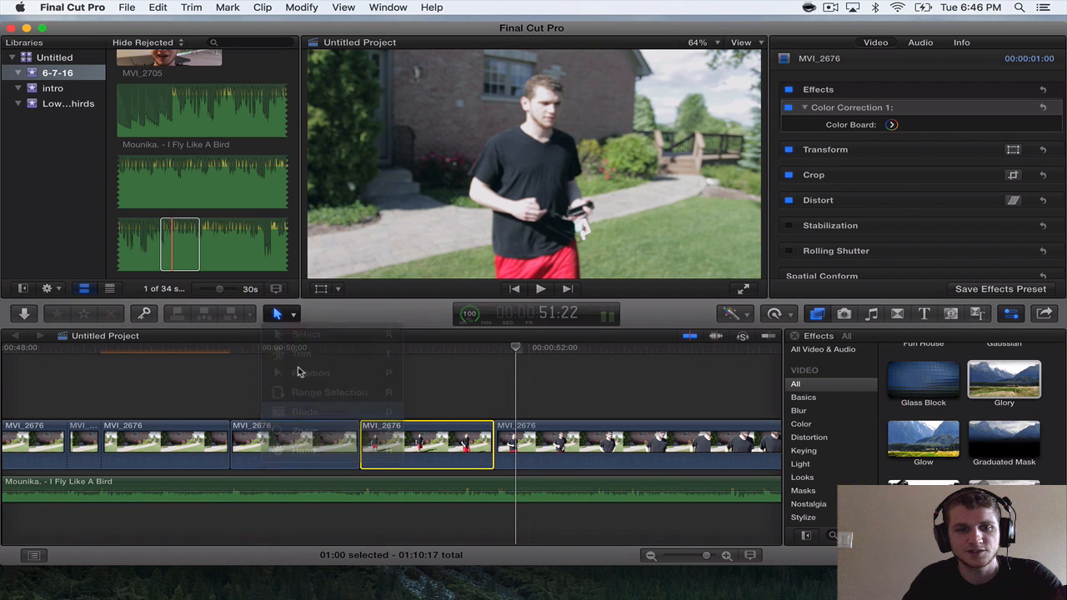
left_click(278, 316)
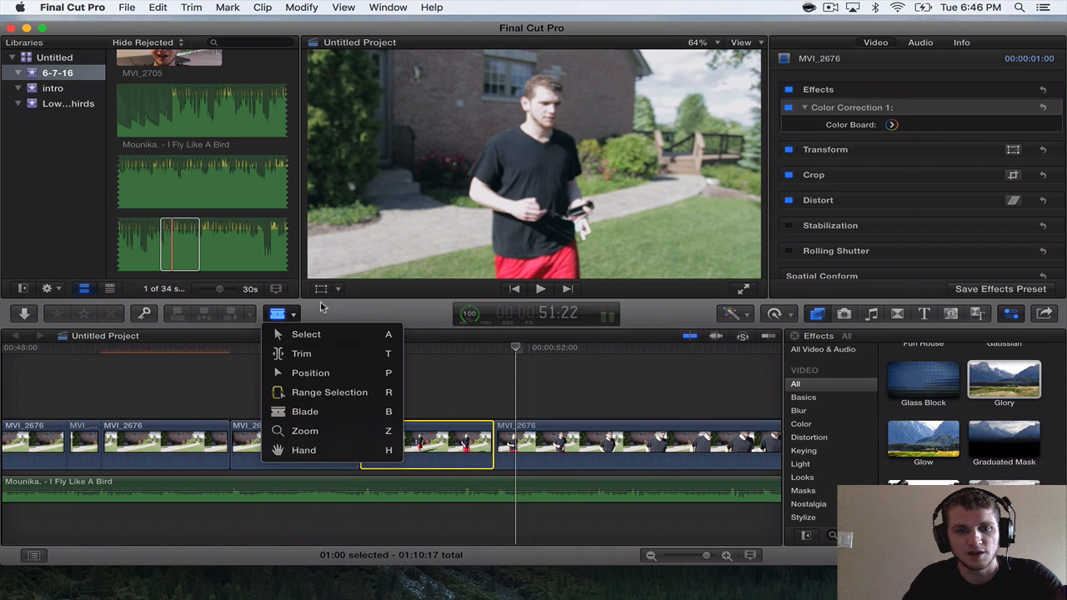
left_click(314, 336)
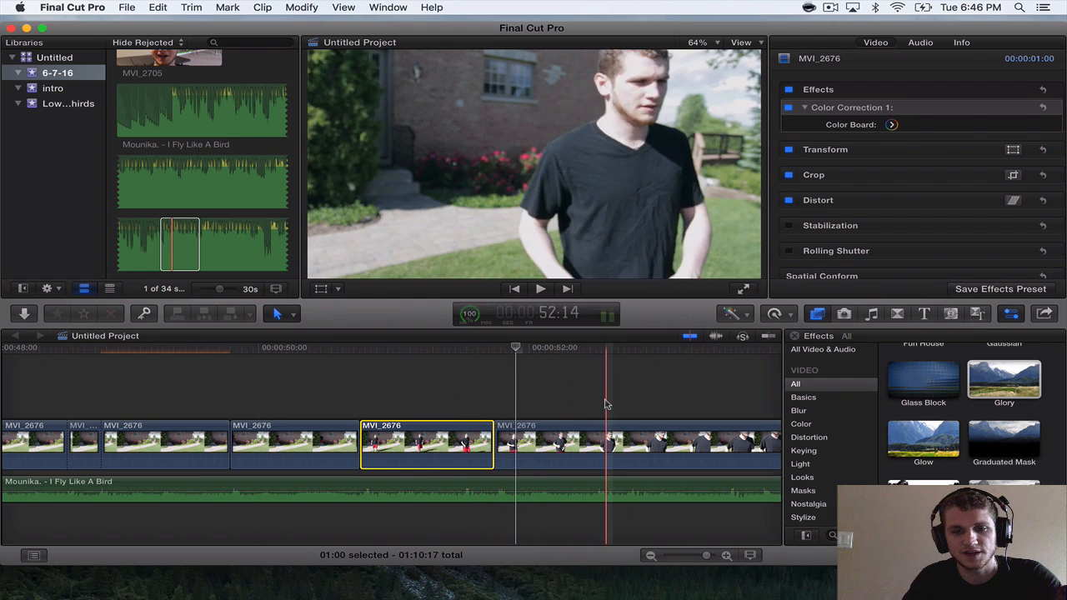
Undo the split at 51:18 in MVI_2676.
left_click(191, 7)
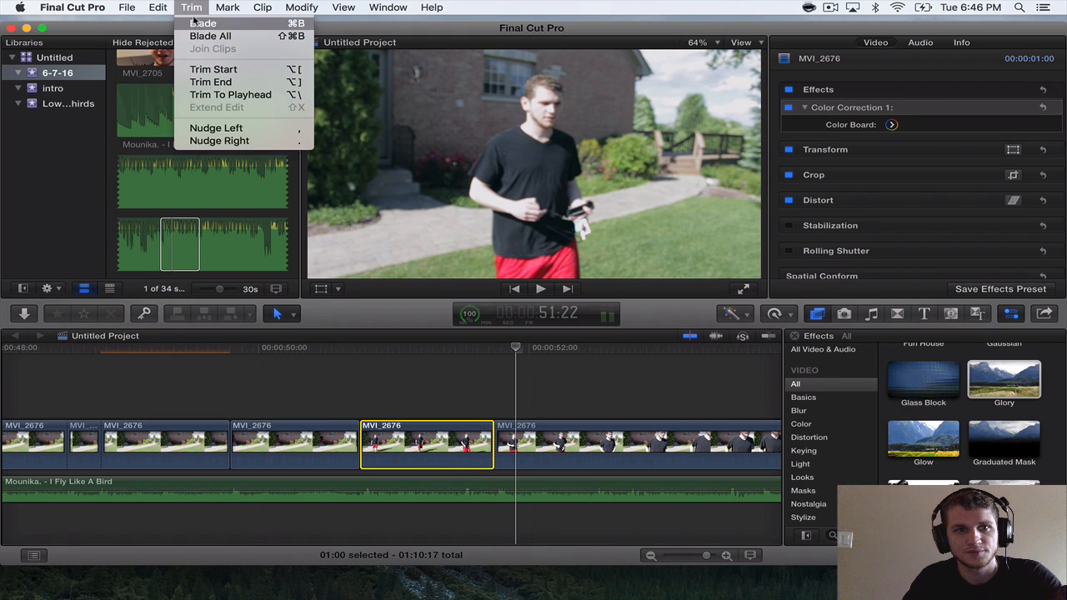
mouse_move(168, 5)
left_click(185, 23)
Split the last MVI_2676 section at 51:18 and trim the start of the part after the cut to a 4:01 duration.
key("space")
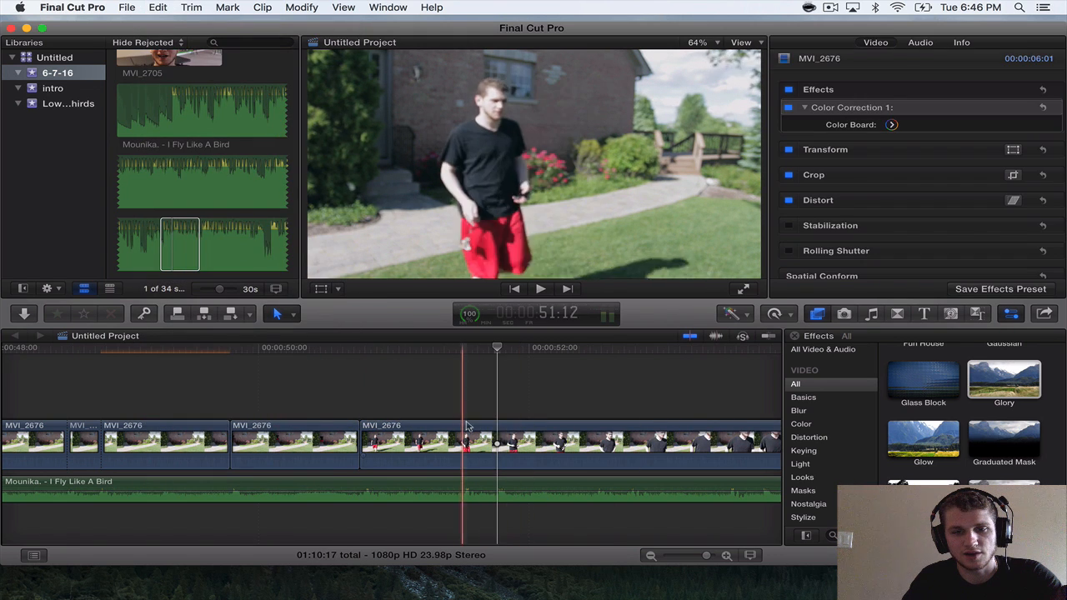
key("space")
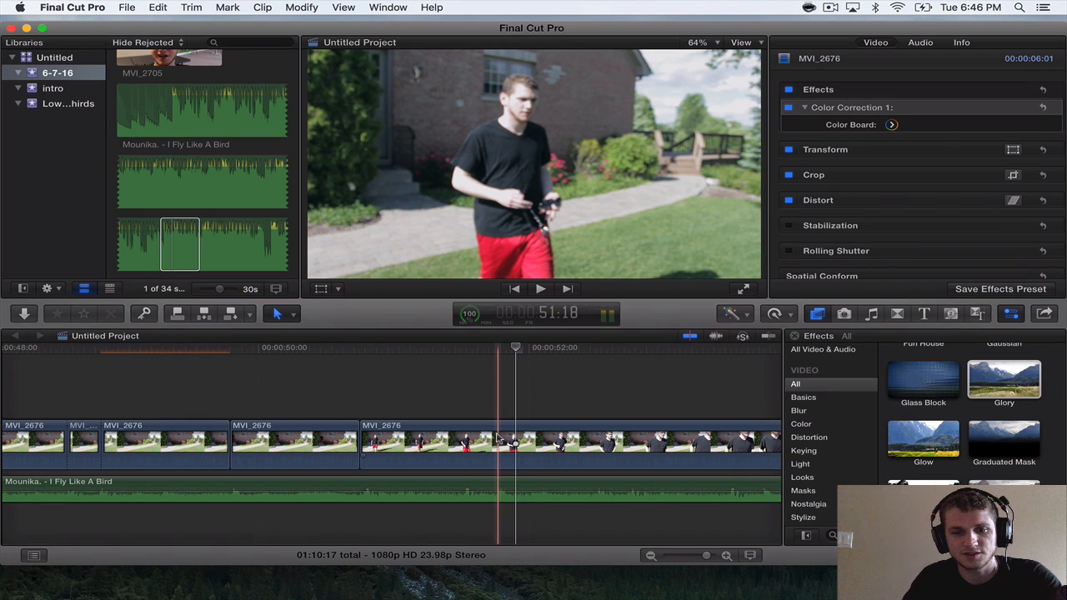
key("super+b")
key("space")
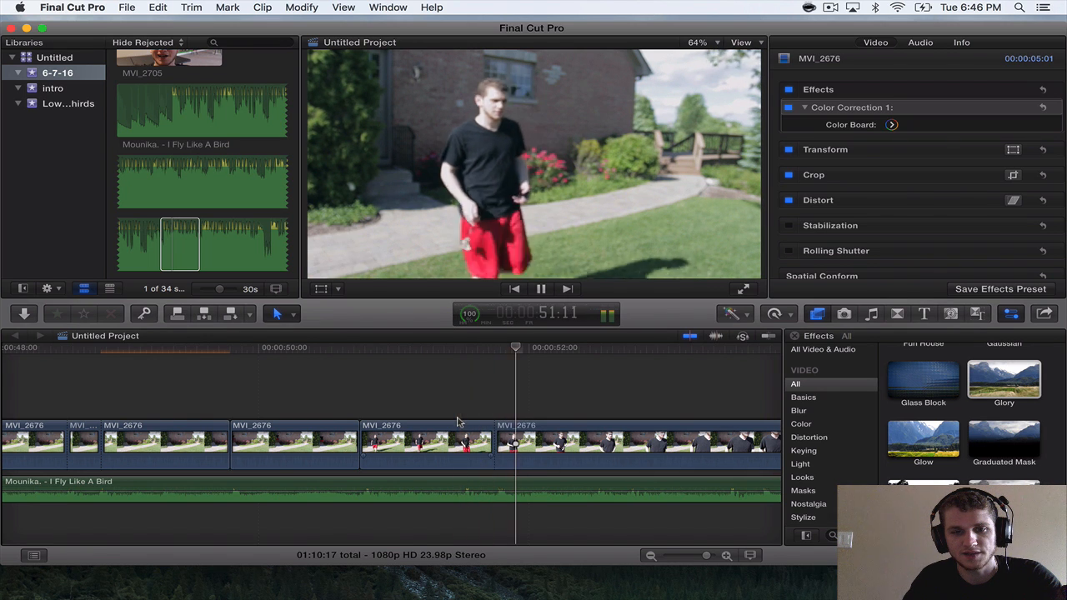
left_click_drag(497, 430, 632, 437)
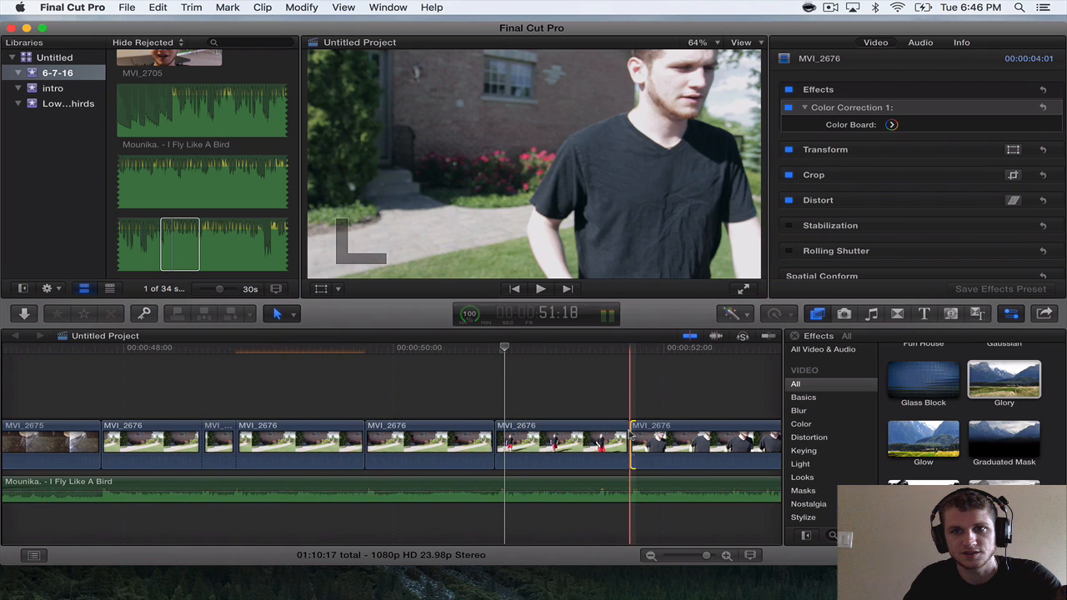
Play from the end of MVI_2675 to check the MVI_2676 cuts against the song.
key("super+minus")
scroll(629, 435, "right", 5)
scroll(629, 435, "right", 2)
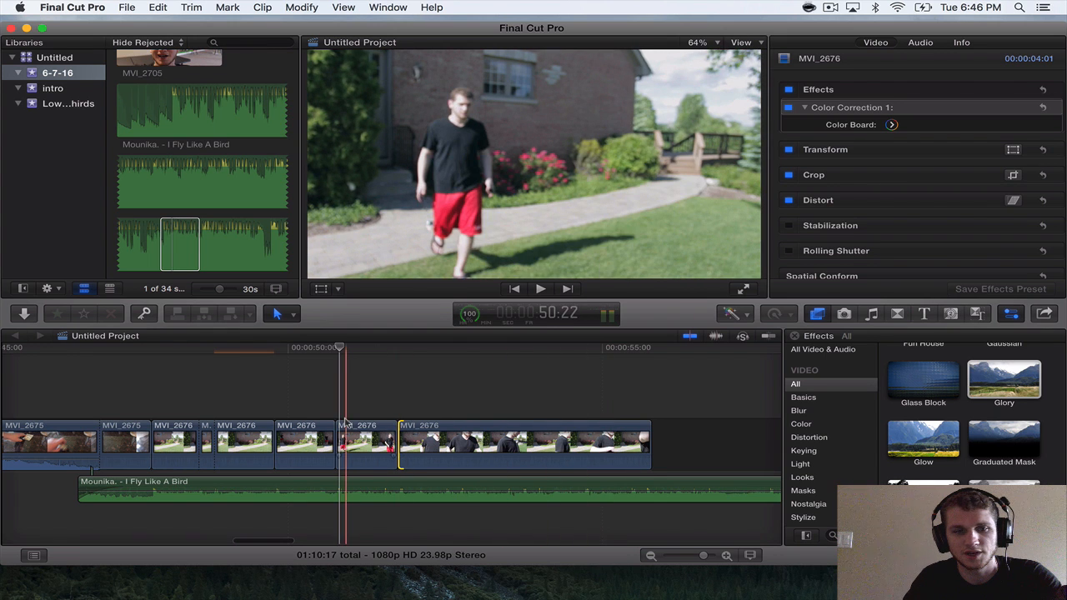
key("super+minus")
key("space")
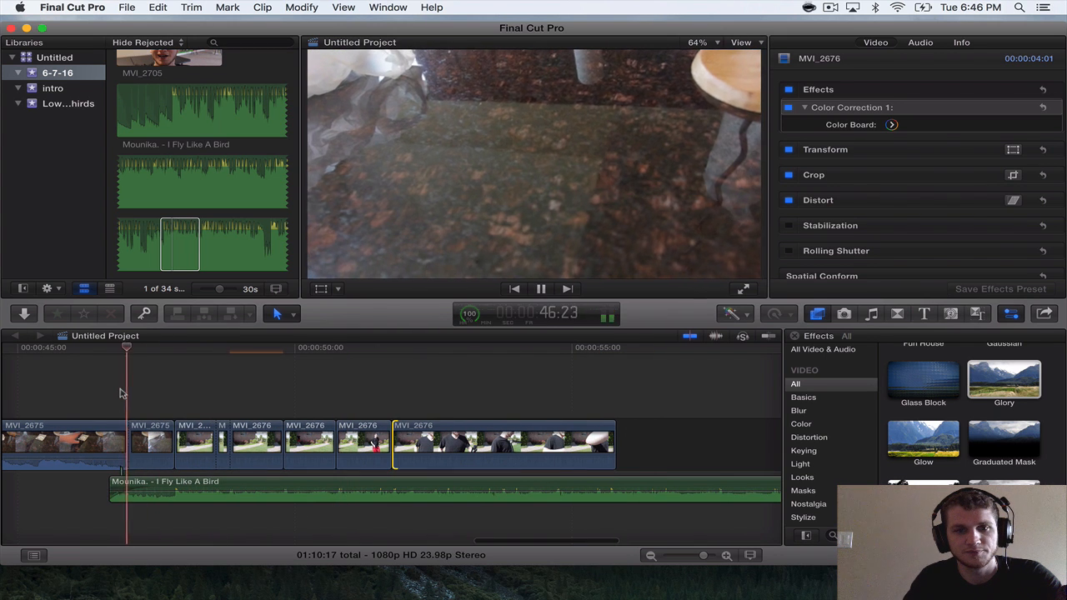
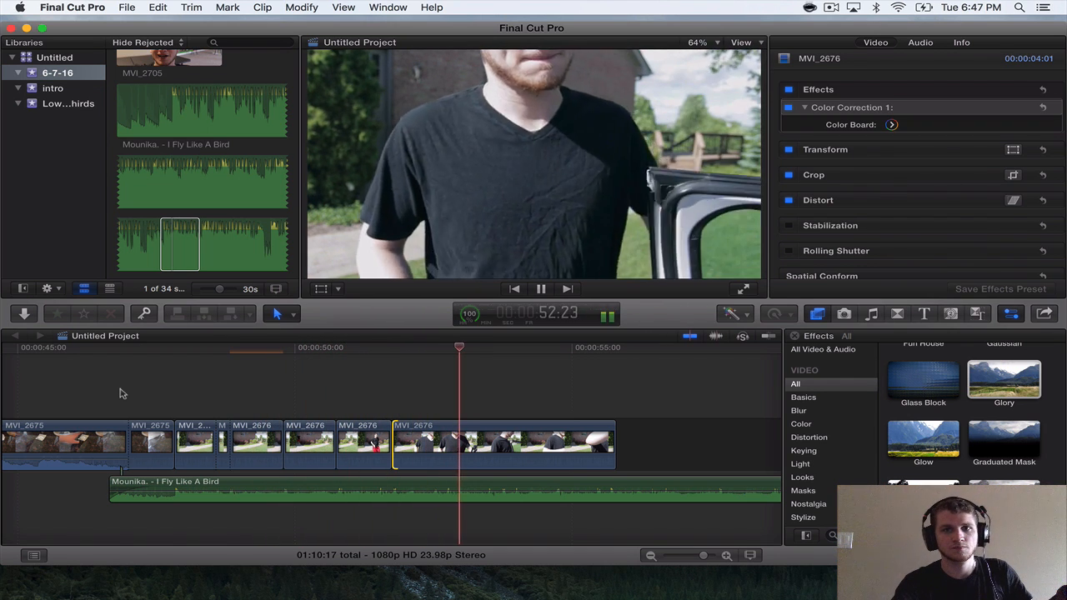
Split the next-to-last MVI_2676 section at 51:13 to match the song.
key("space")
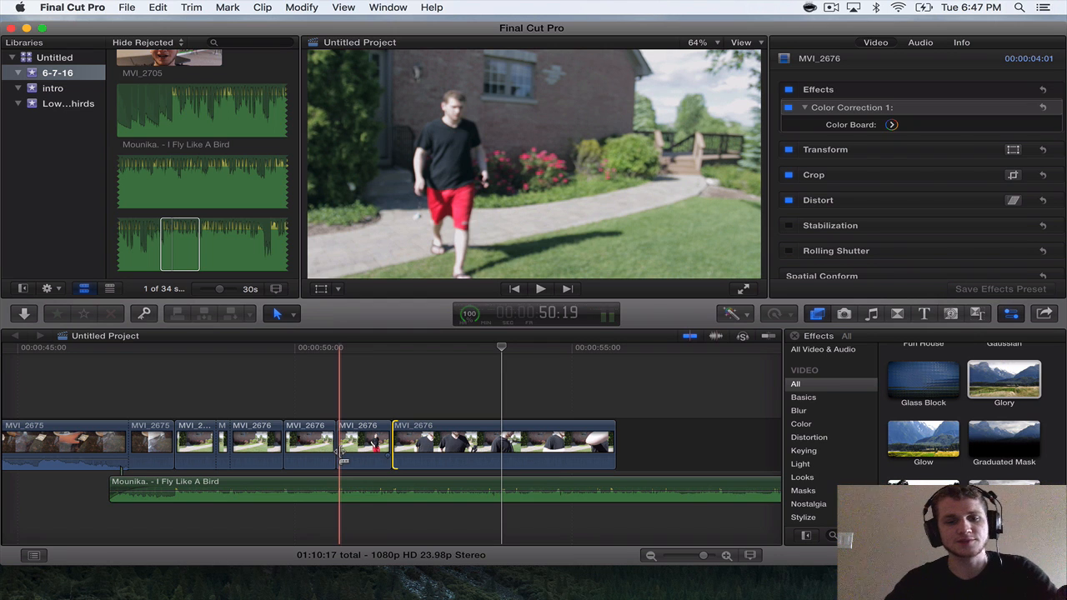
key("space")
key("super+equal")
key("space")
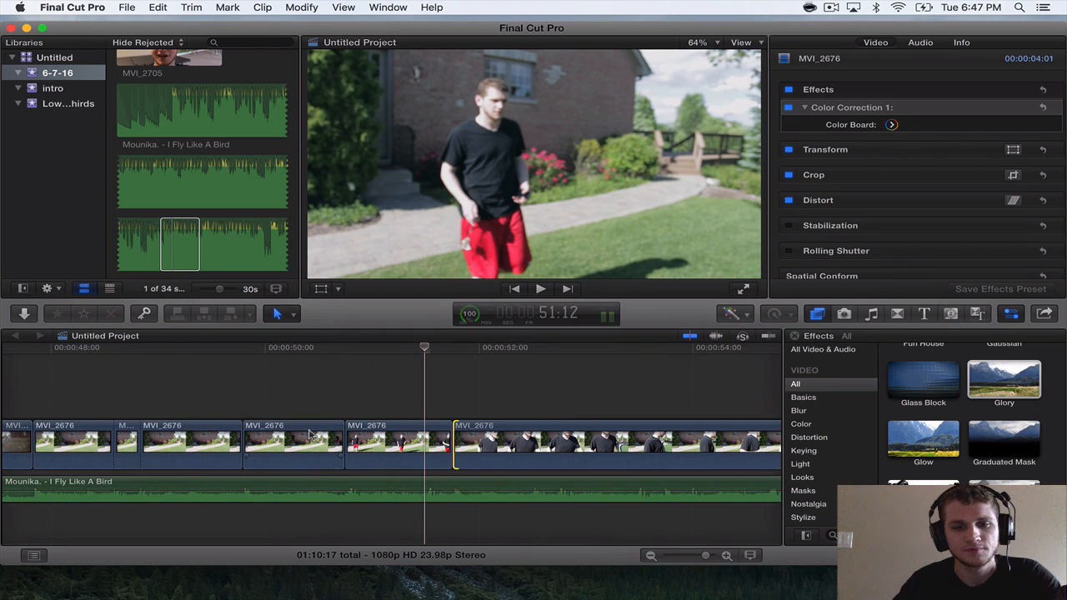
scroll(310, 434, "right", 1)
key("super+equal")
scroll(316, 430, "right", 1)
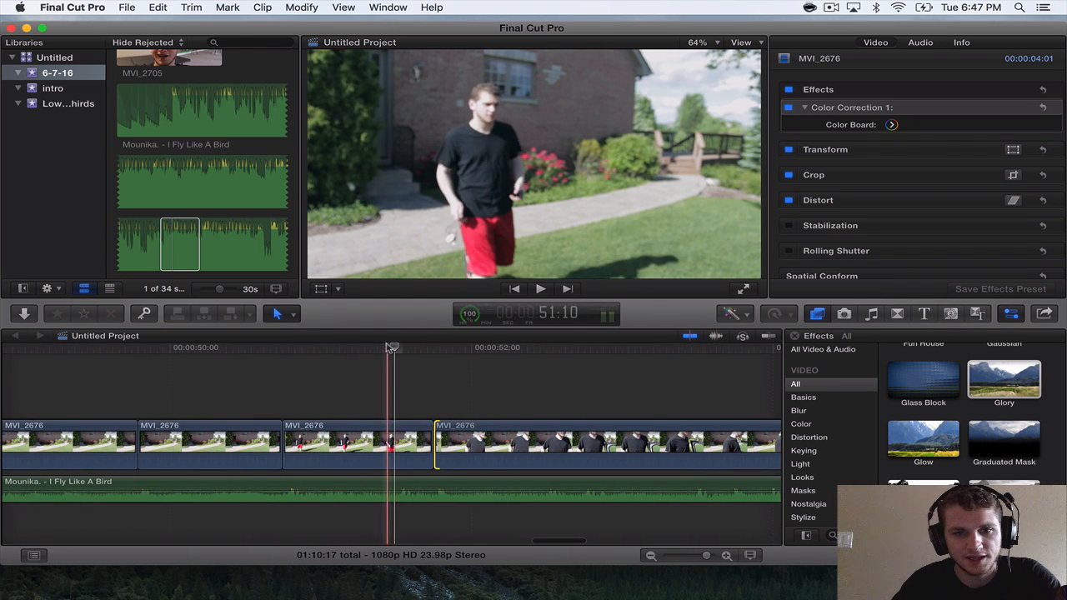
left_click_drag(389, 347, 402, 395)
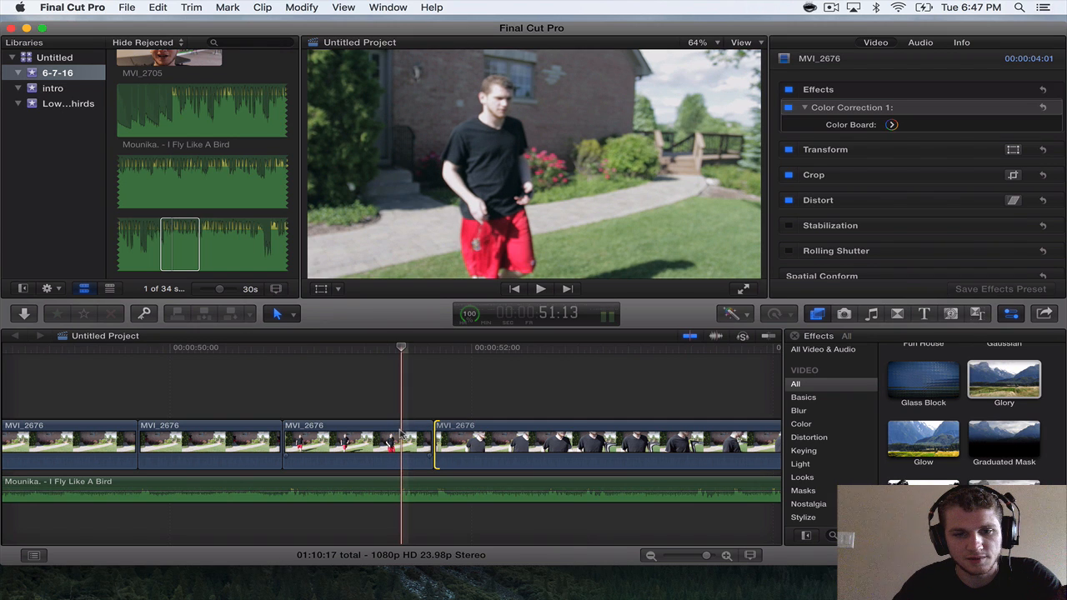
key("super+b")
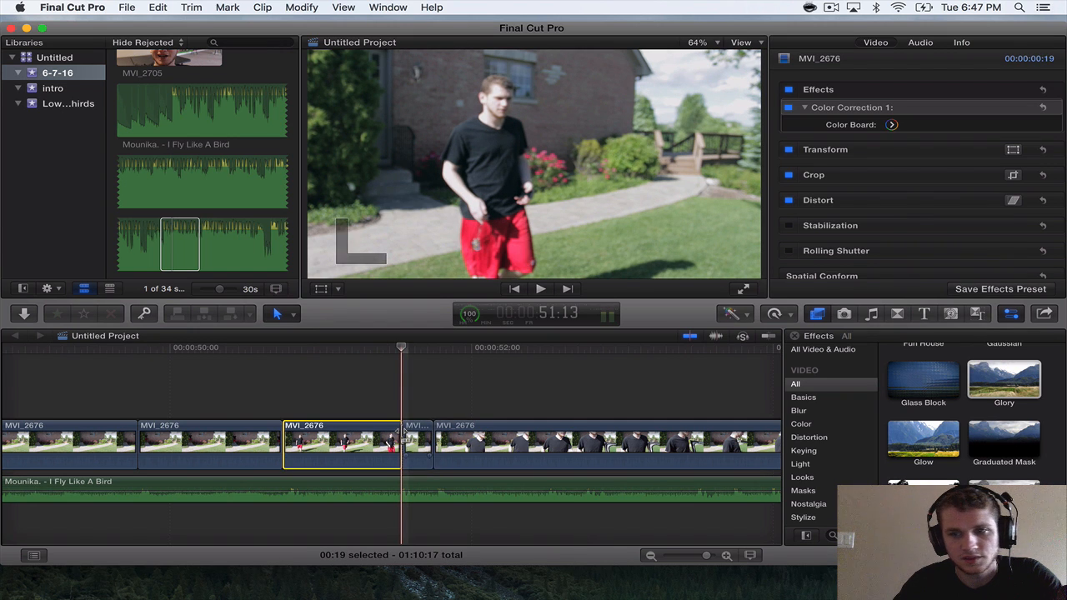
Apply the Glory effect to the five-frame MVI_2676 section after the 51:13 cut and play it back.
left_click(1004, 384)
left_click_drag(1002, 385, 417, 440)
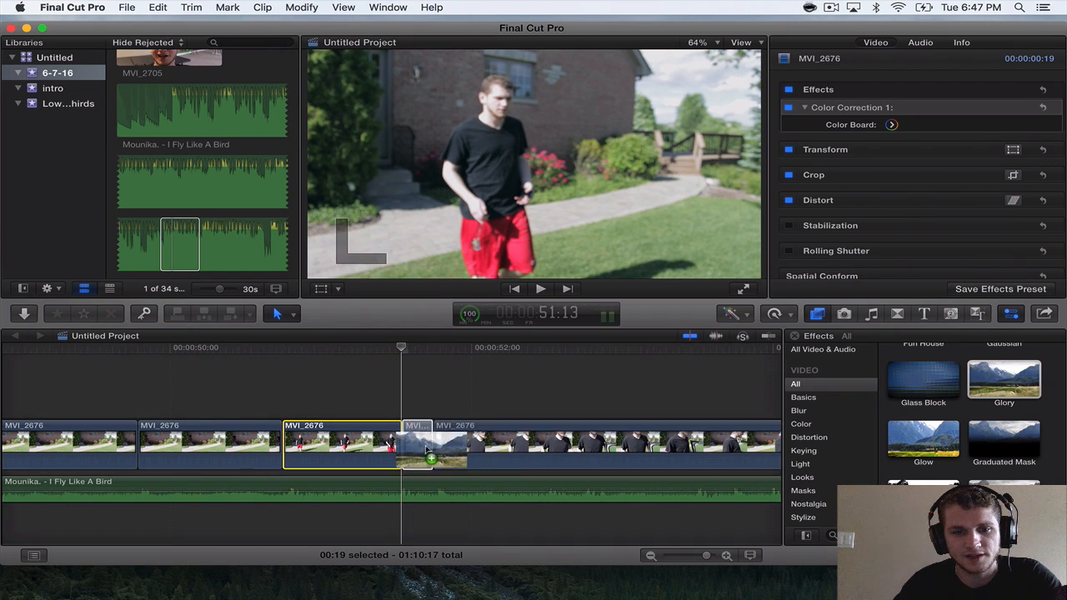
key("space")
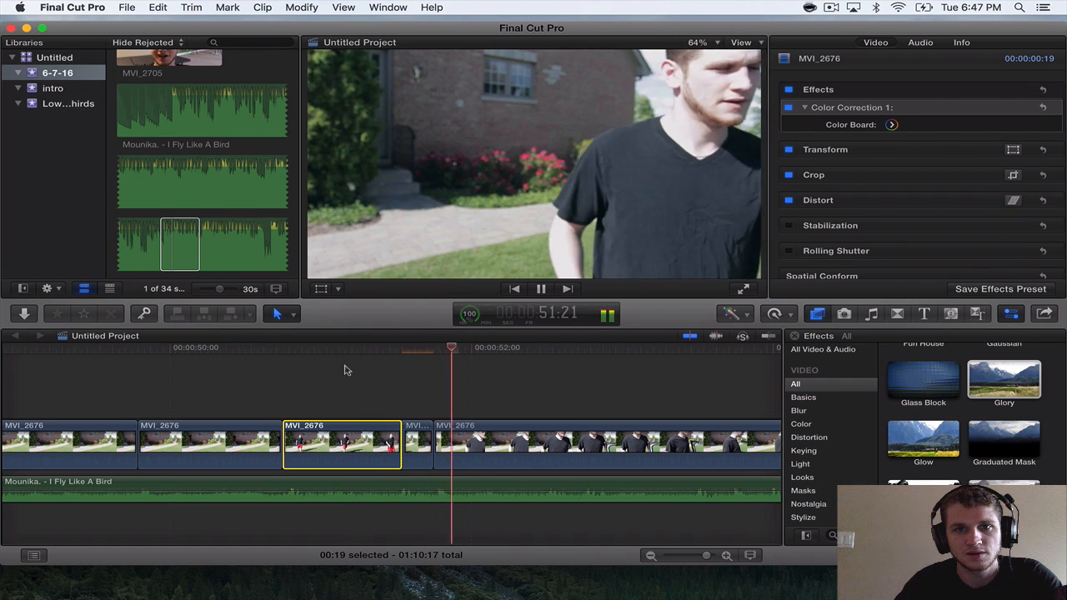
key("space")
Disable Glory on the five-frame MVI_2676 section starting at 51:13 and add the Earthquake effect to it.
key("super+equal")
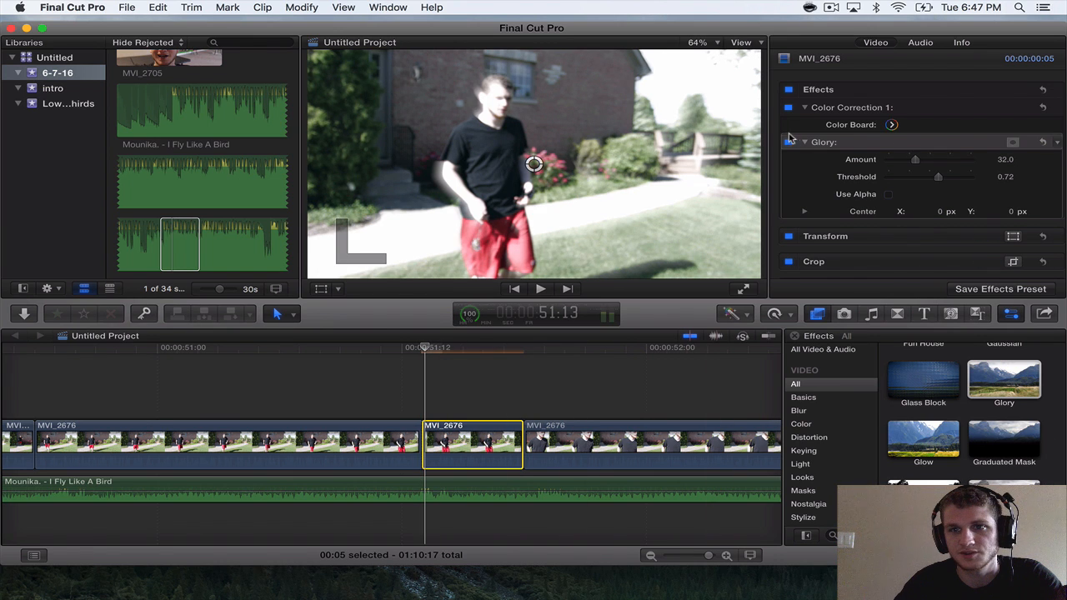
left_click(787, 143)
scroll(965, 438, "down", 3)
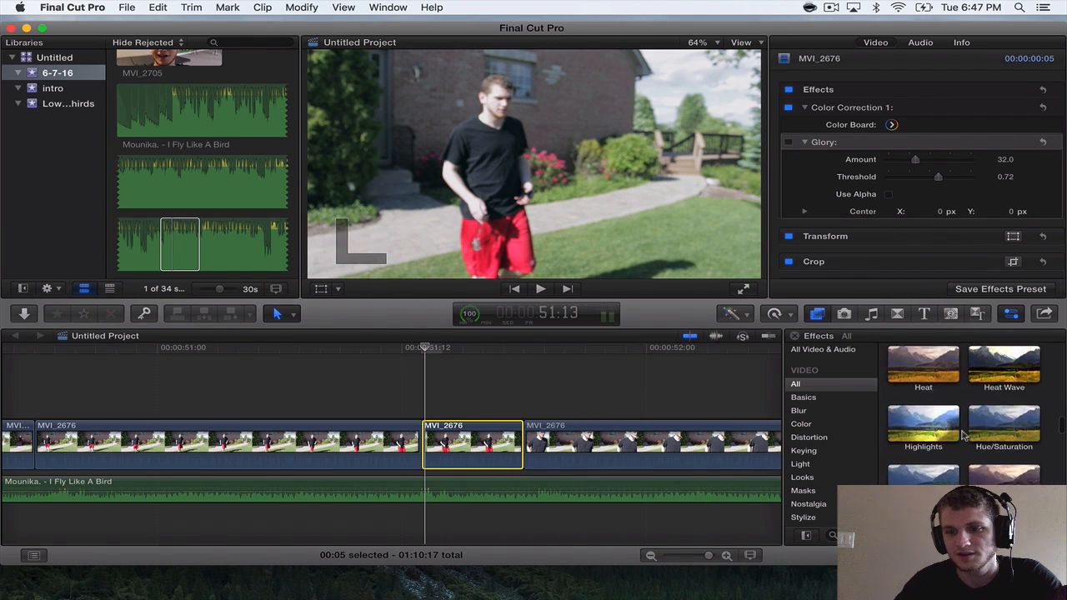
scroll(963, 436, "up", 5)
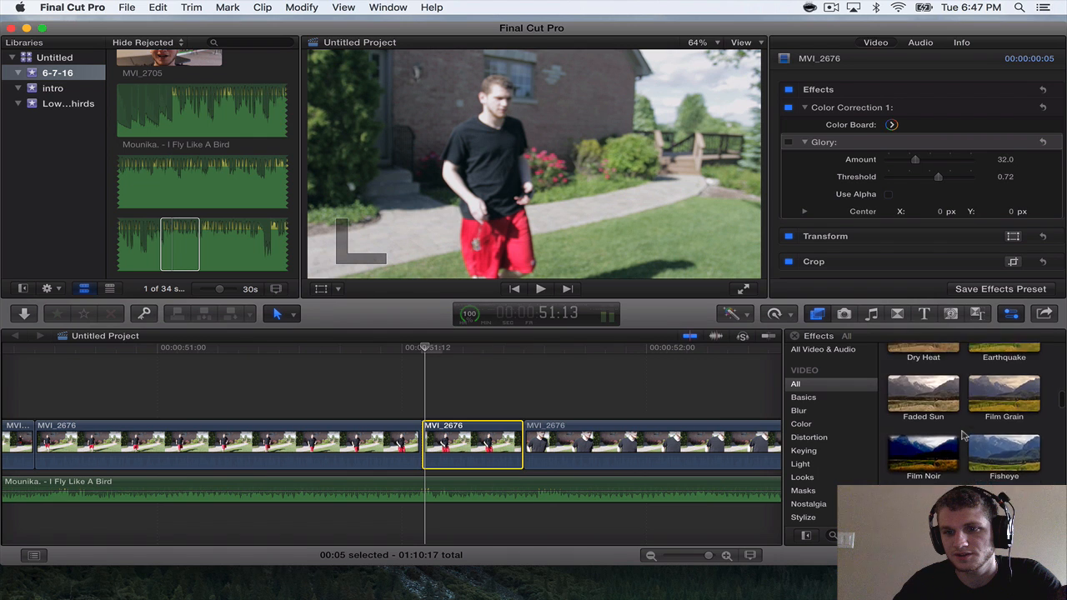
scroll(965, 436, "up", 1)
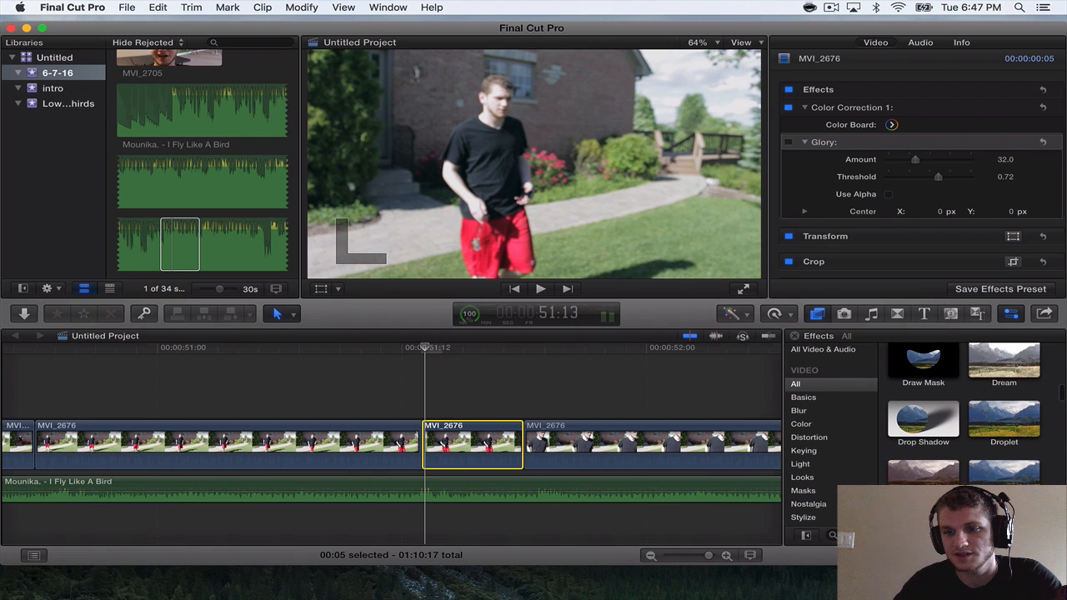
left_click_drag(1004, 476, 450, 448)
key("super+minus")
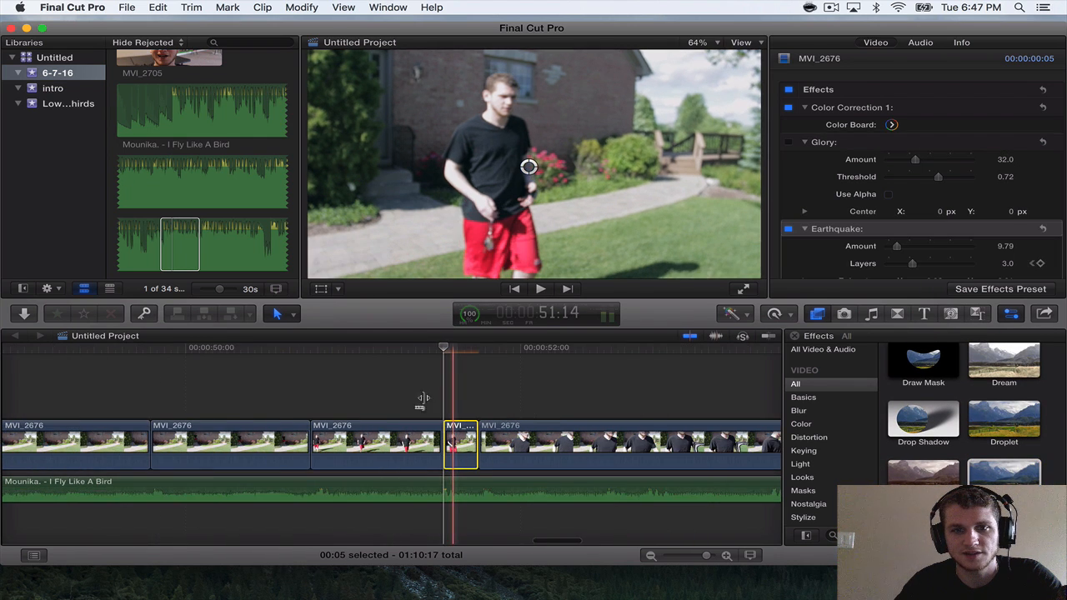
Play through the Earthquake section of MVI_2676 to check the shake against the song.
key("space")
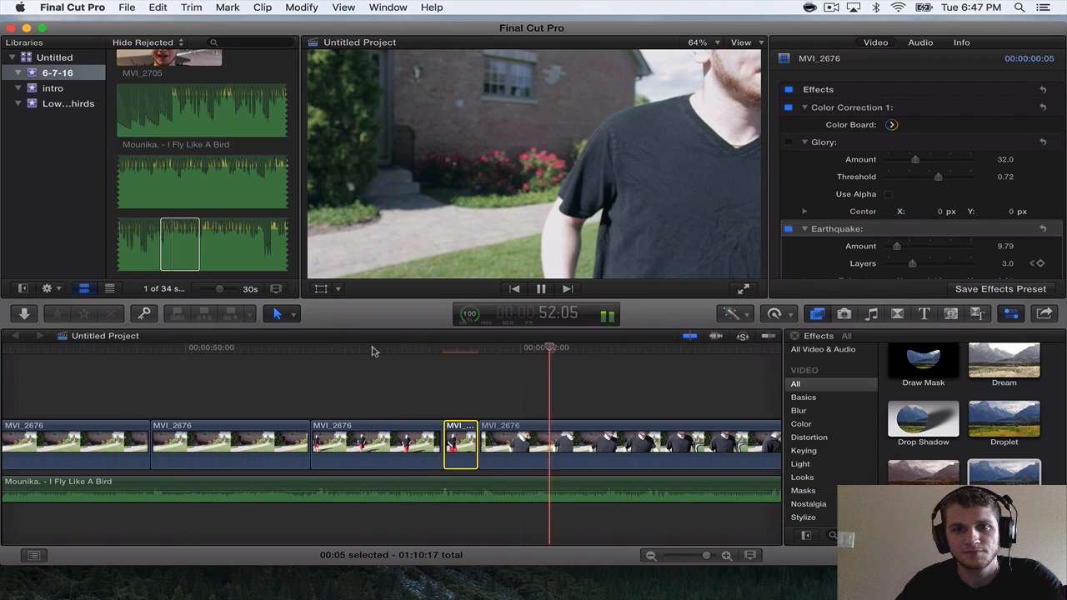
key("space")
key("super+minus")
key("space")
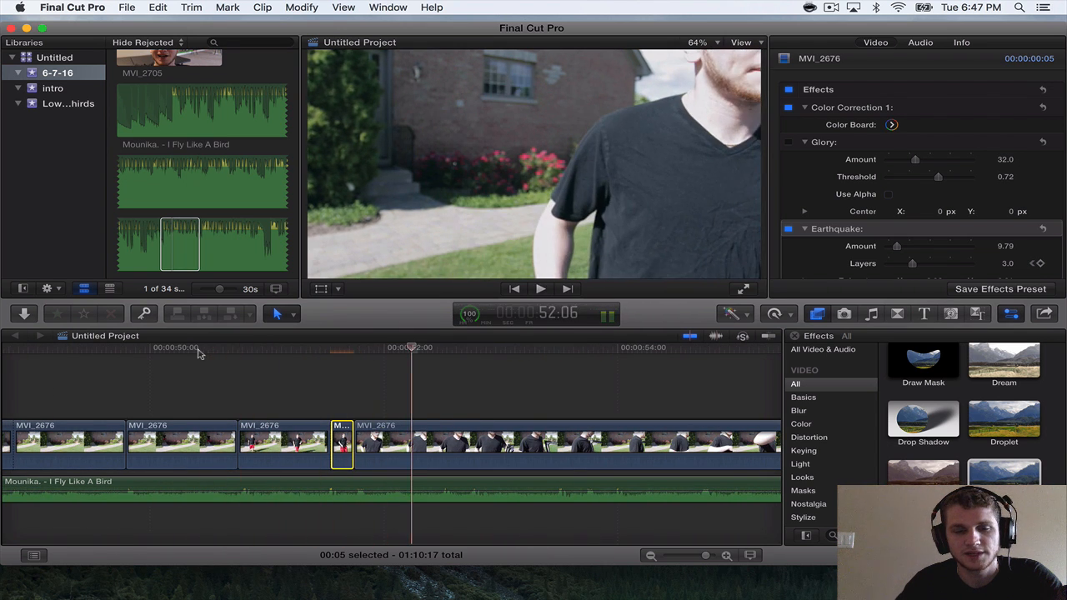
key("super+minus")
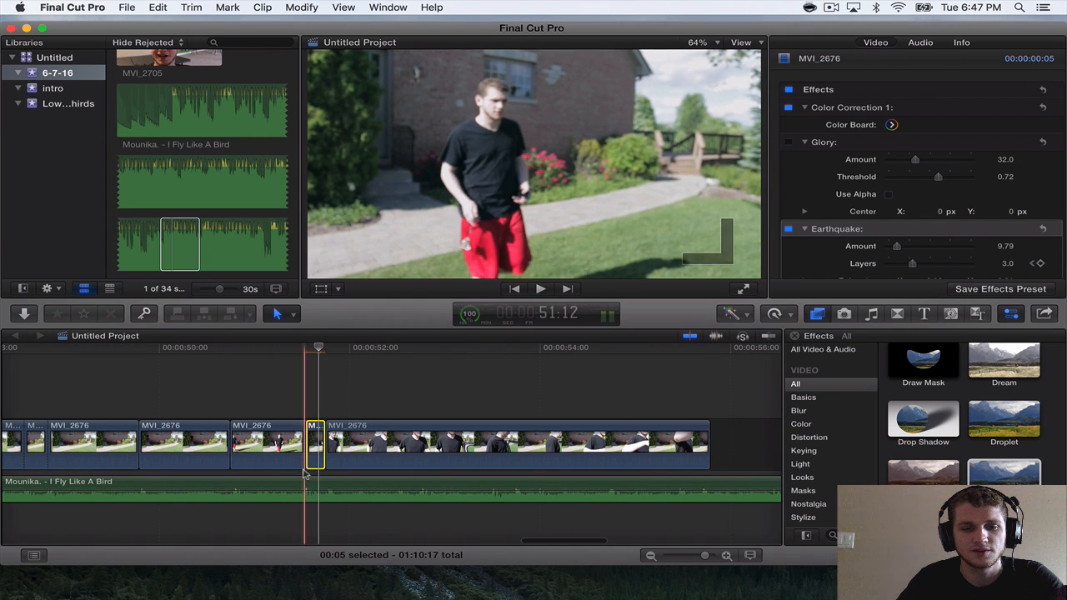
Split the last MVI_2676 section at 52:13 and again at 52:19 to match the song.
scroll(324, 510, "right", 3)
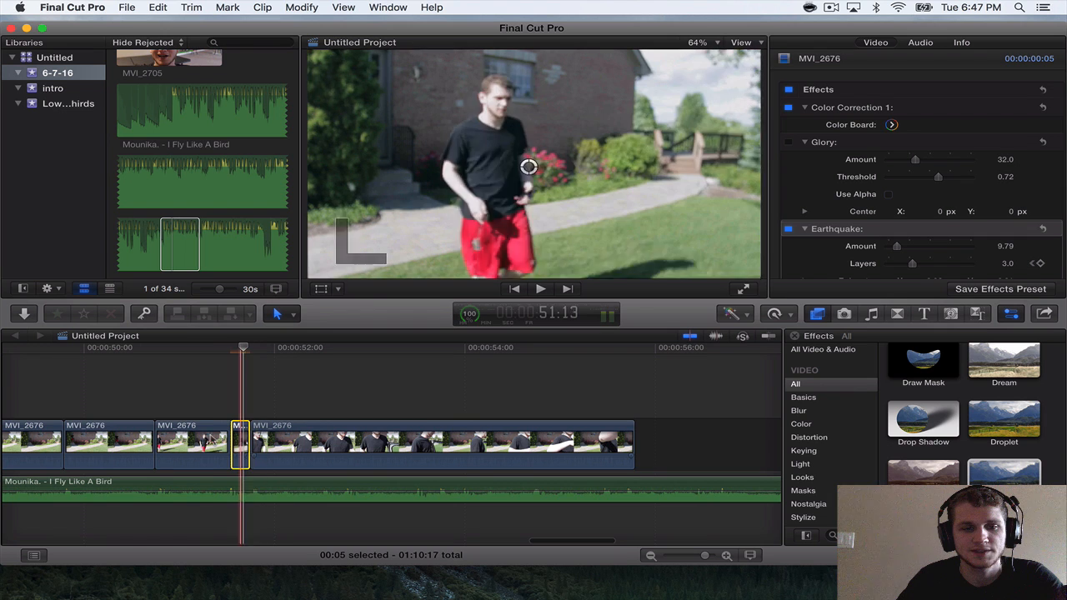
key("space")
key("space")
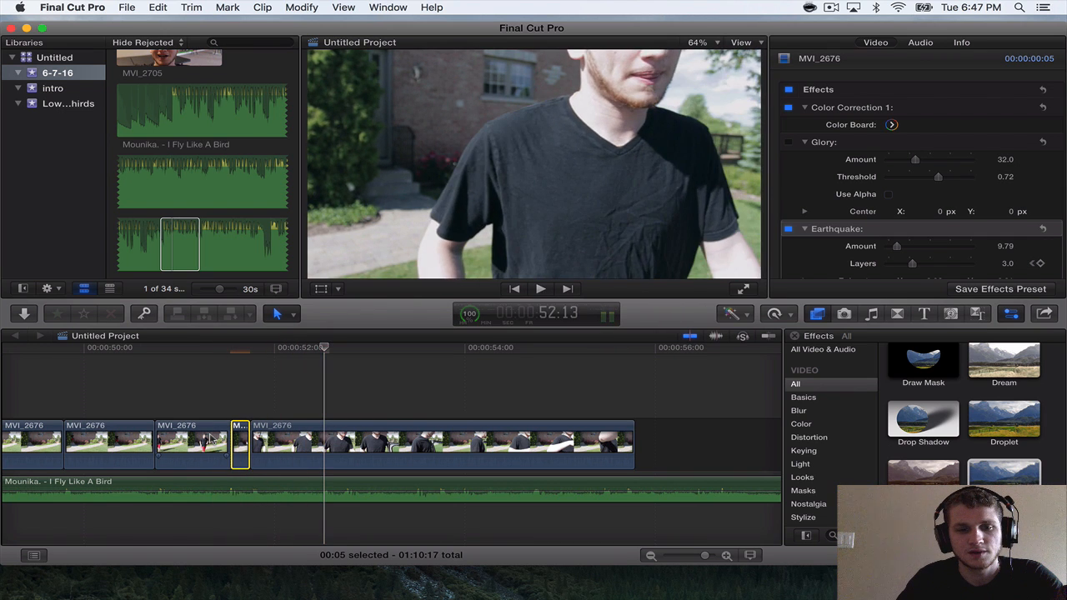
key("space")
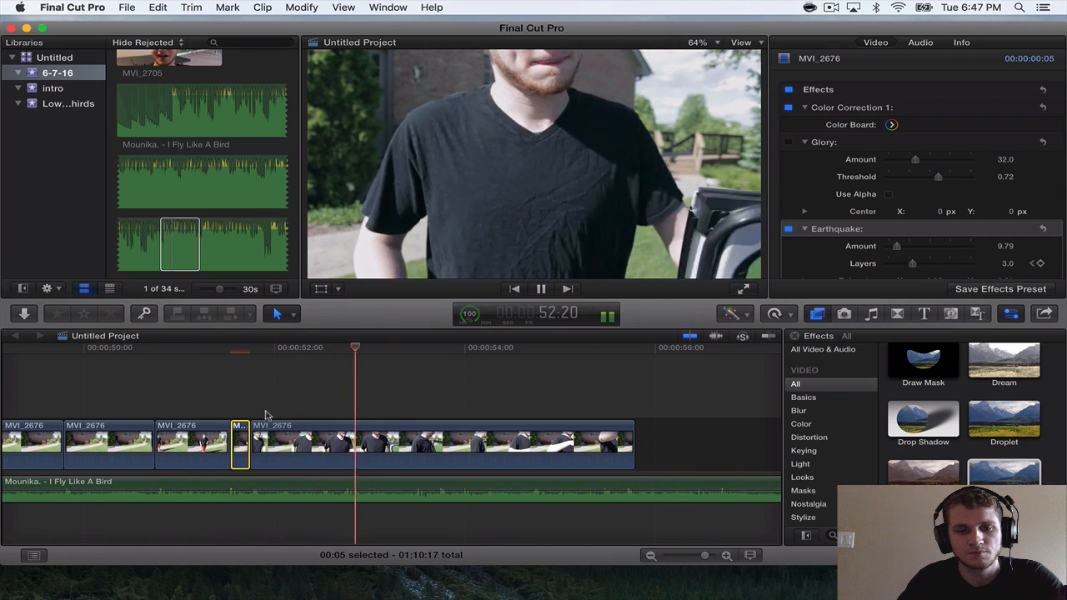
key("space")
left_click(325, 442)
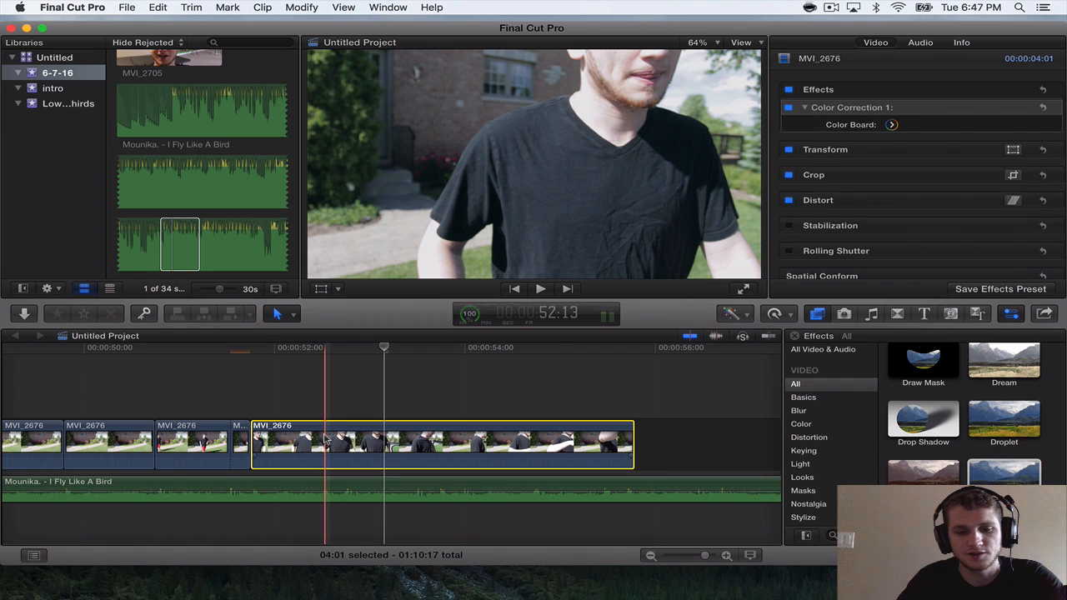
key("super+b")
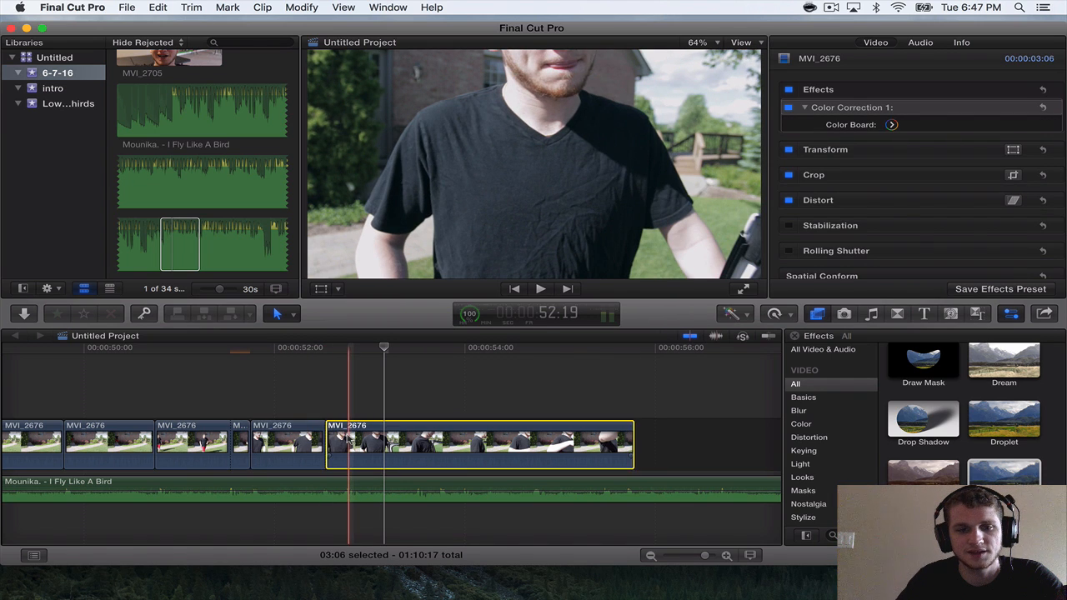
key("super+b")
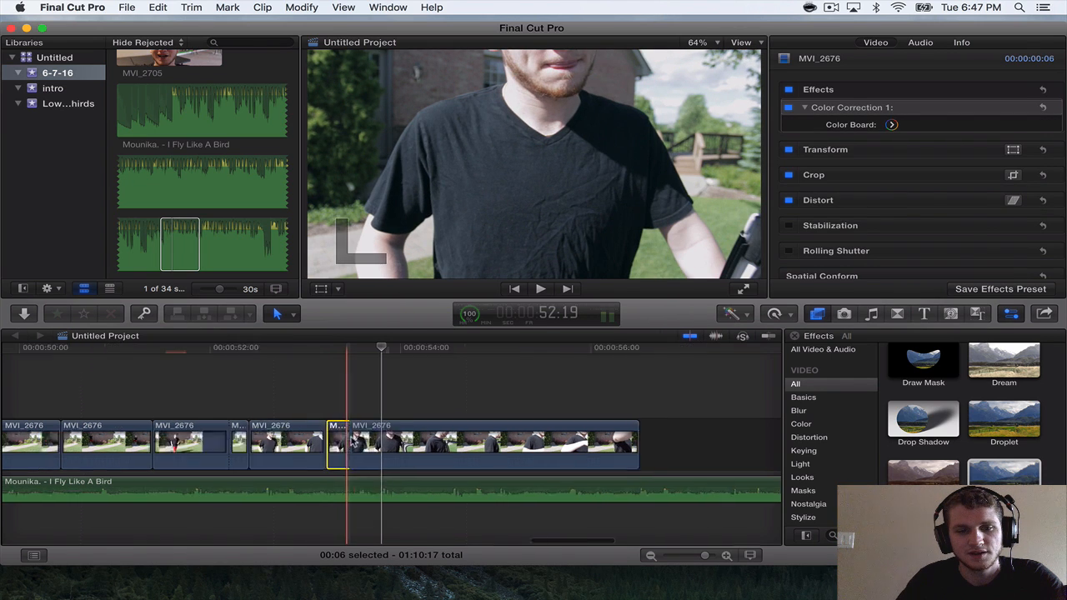
Apply the Glory effect to the six-frame MVI_2676 section starting at 52:13 and to the last section after it.
key("super+equal")
scroll(1017, 422, "down", 2)
scroll(1017, 423, "down", 6)
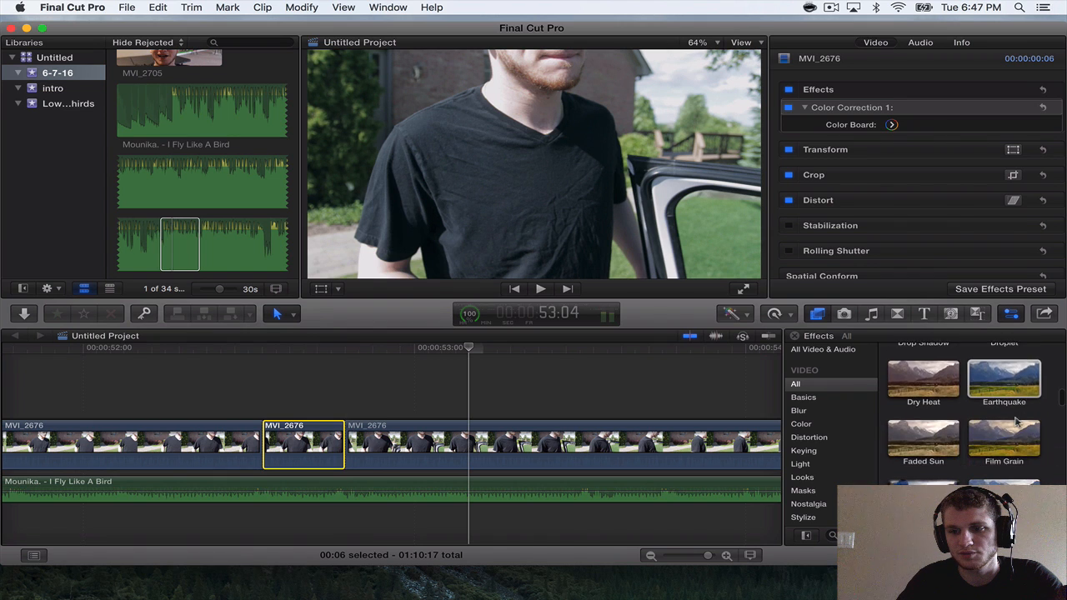
scroll(1017, 424, "down", 3)
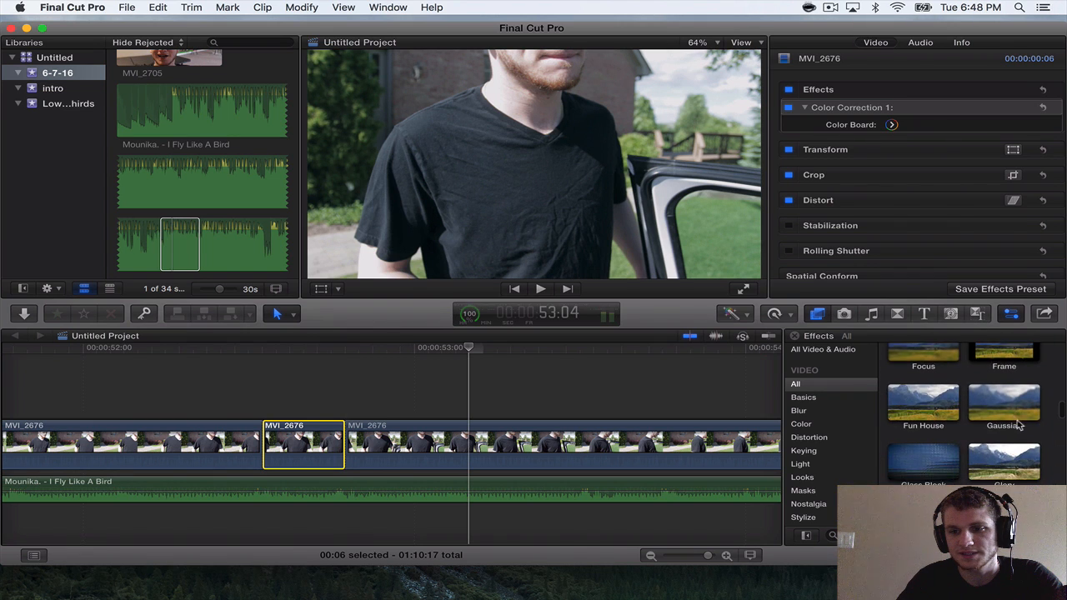
left_click_drag(1010, 451, 291, 452)
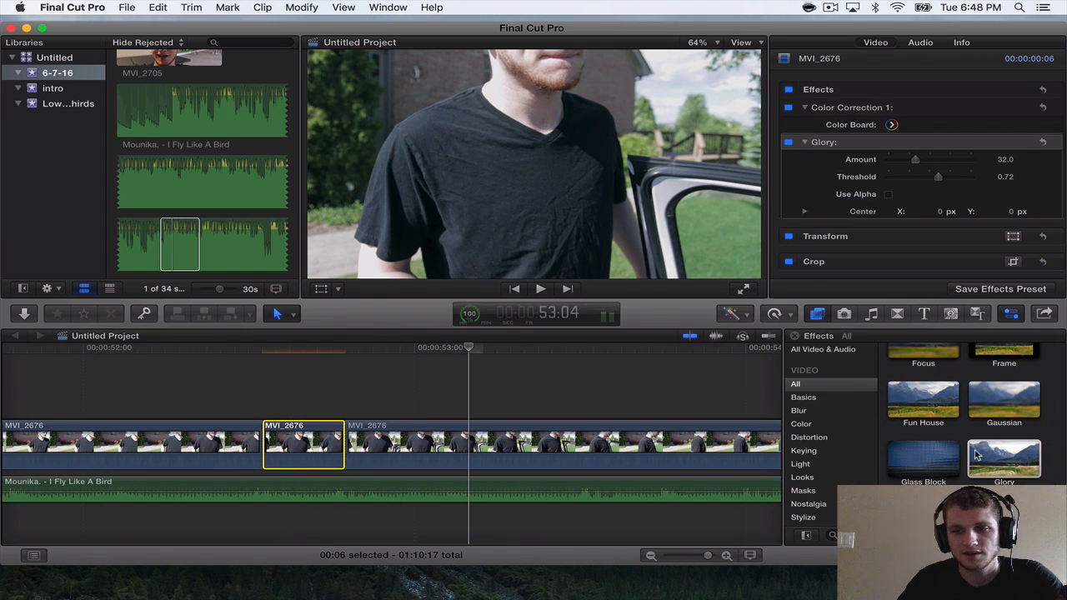
left_click_drag(977, 454, 513, 446)
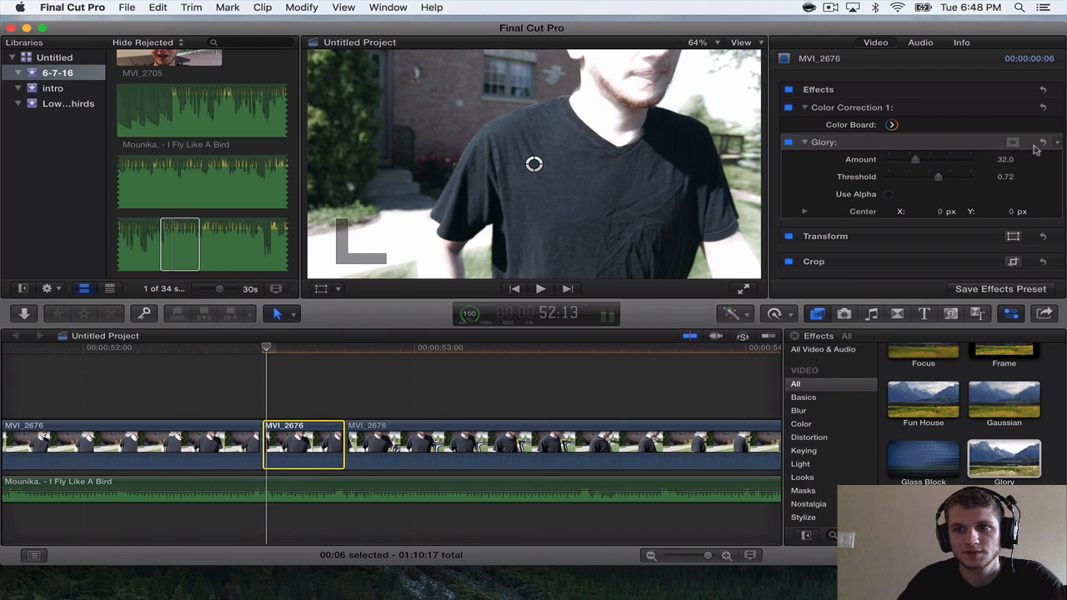
Keyframe the Glory Amount on the six-frame MVI_2676 section, lowering it at 52:16 from 32 at the section's start.
left_click(289, 349)
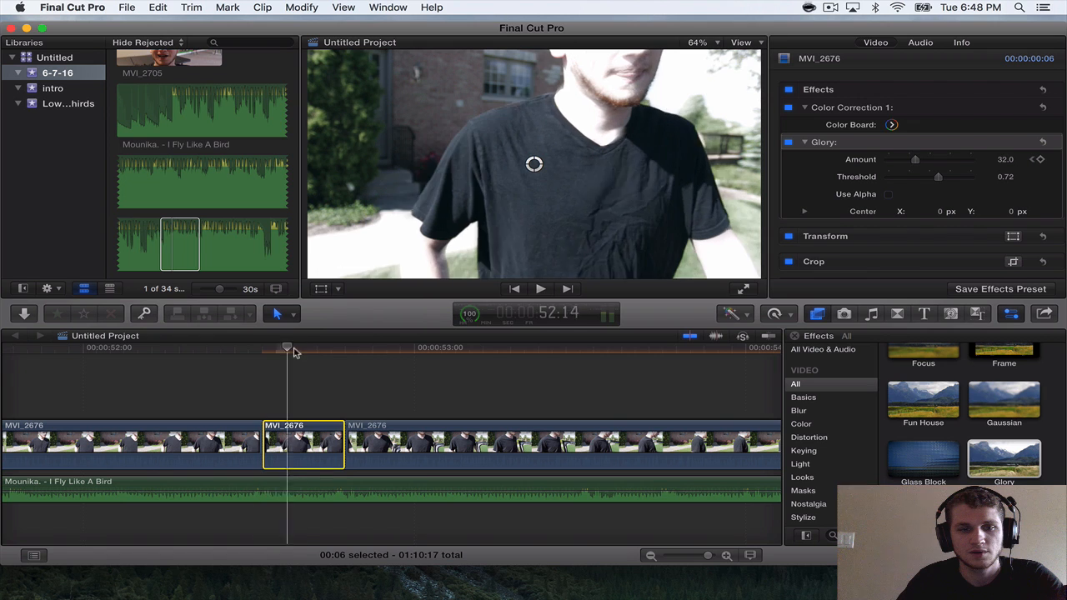
left_click(308, 349)
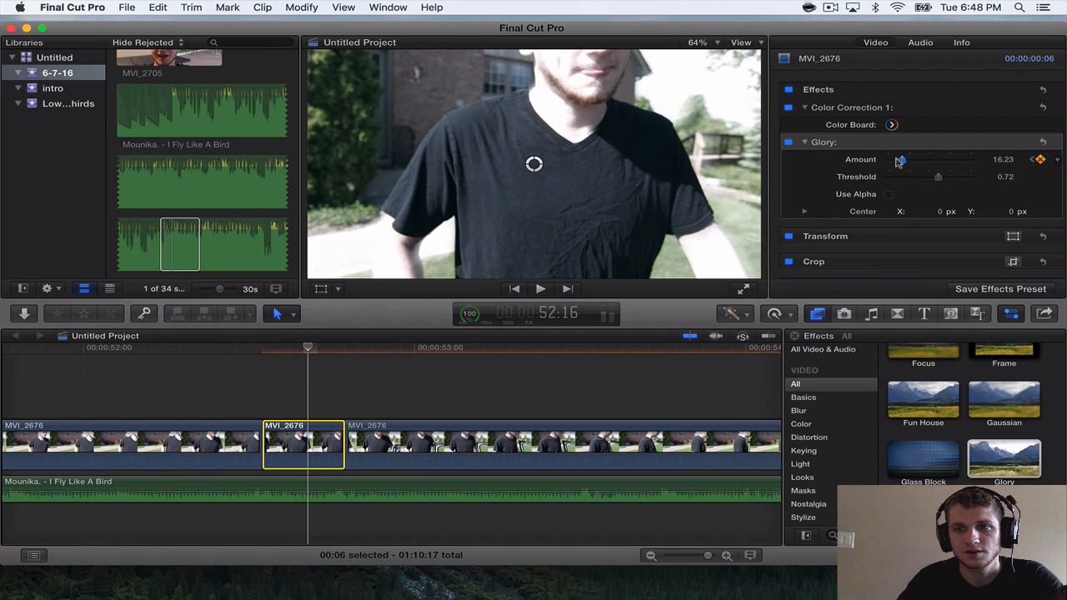
left_click_drag(898, 162, 892, 161)
Keyframe the Glory Amount on the last MVI_2676 section from 32 at 52:19 down to 4.52 at 53:10.
key("c")
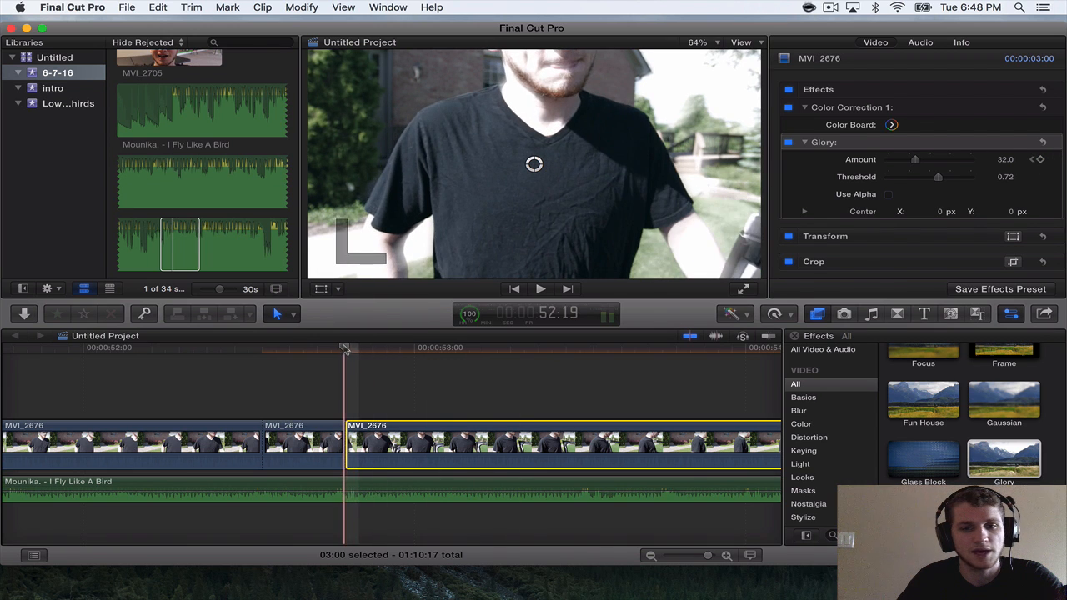
left_click(558, 389)
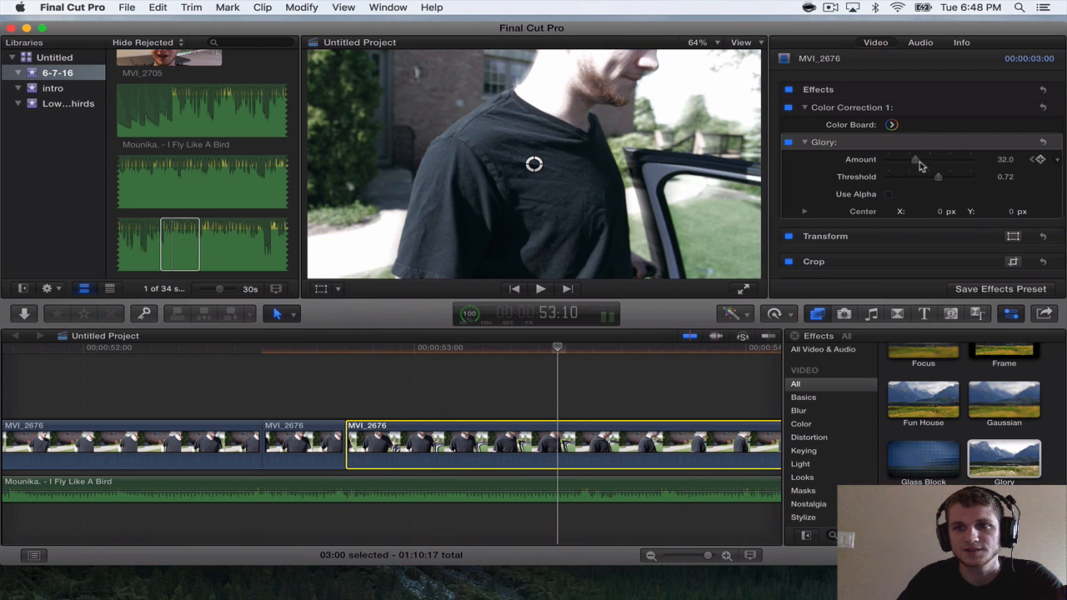
left_click_drag(912, 161, 896, 160)
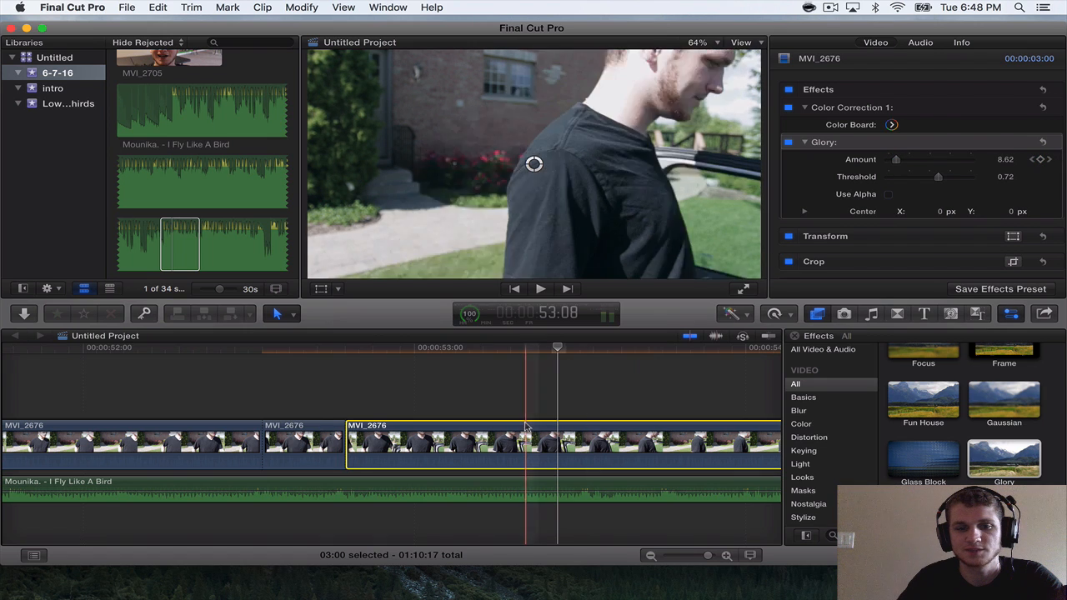
Play the last MVI_2676 sections to check the Glory flashes against the song.
key("super+minus")
left_click(324, 359)
key("space")
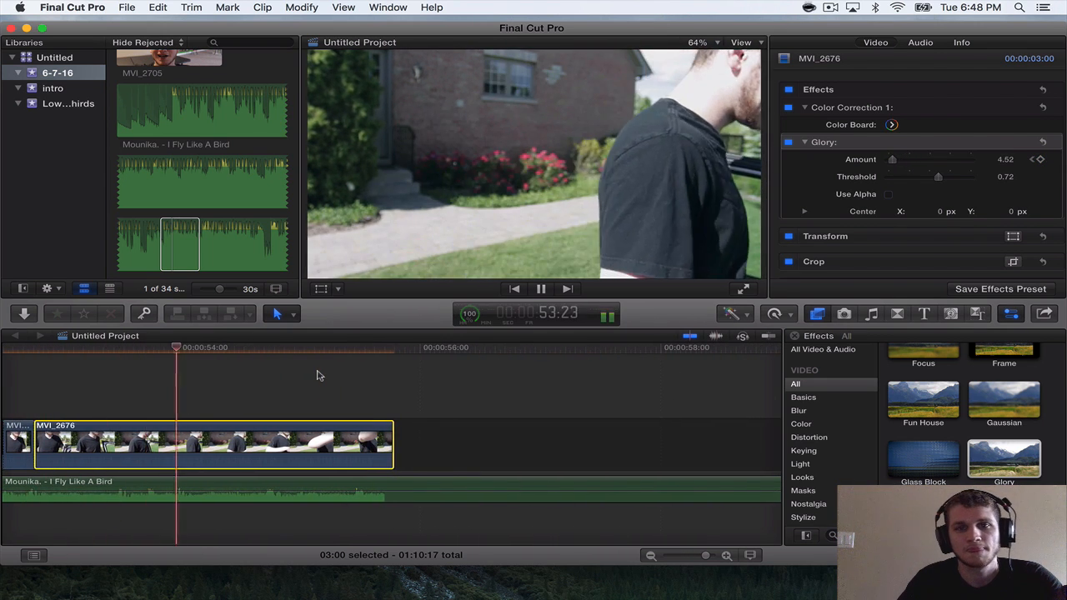
key("space")
scroll(319, 376, "left", 3)
scroll(319, 376, "left", 3)
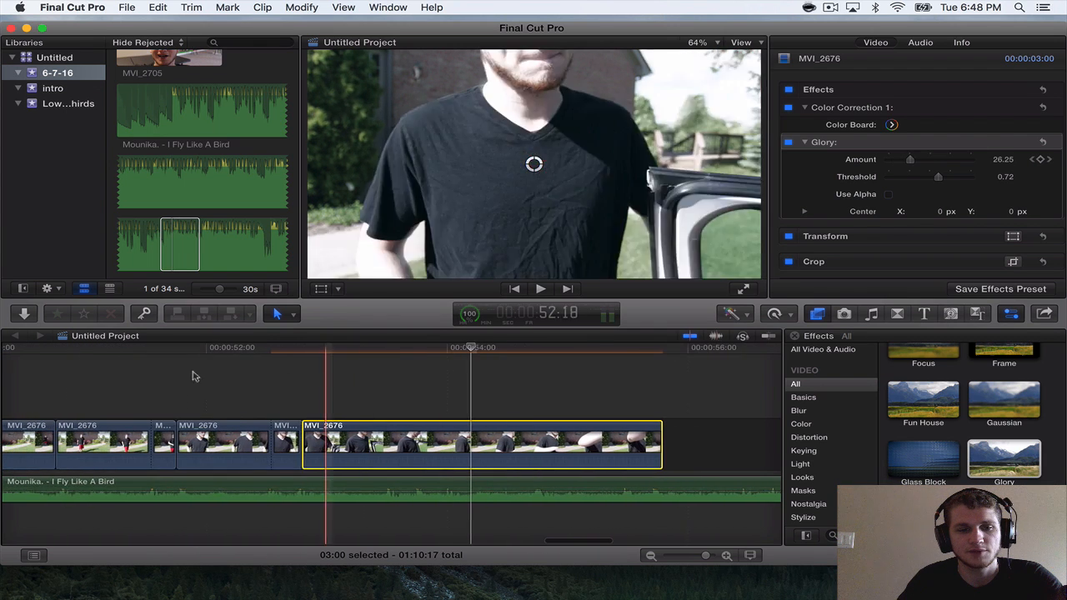
key("space")
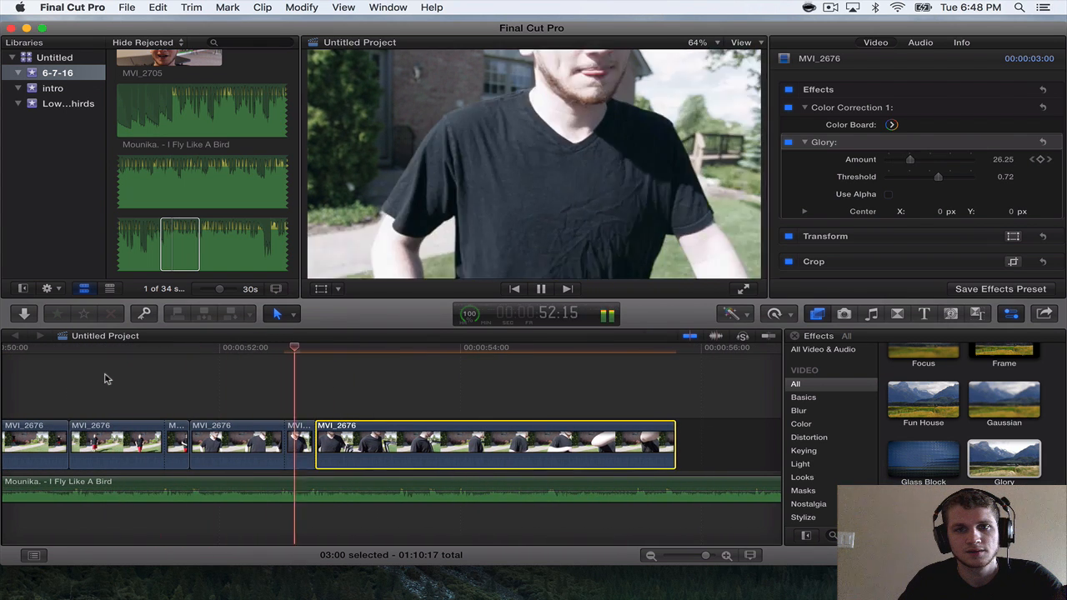
Split the last MVI_2676 section at 53:12 and 53:18, and trim the start of the final part to a 1:09 length.
key("space")
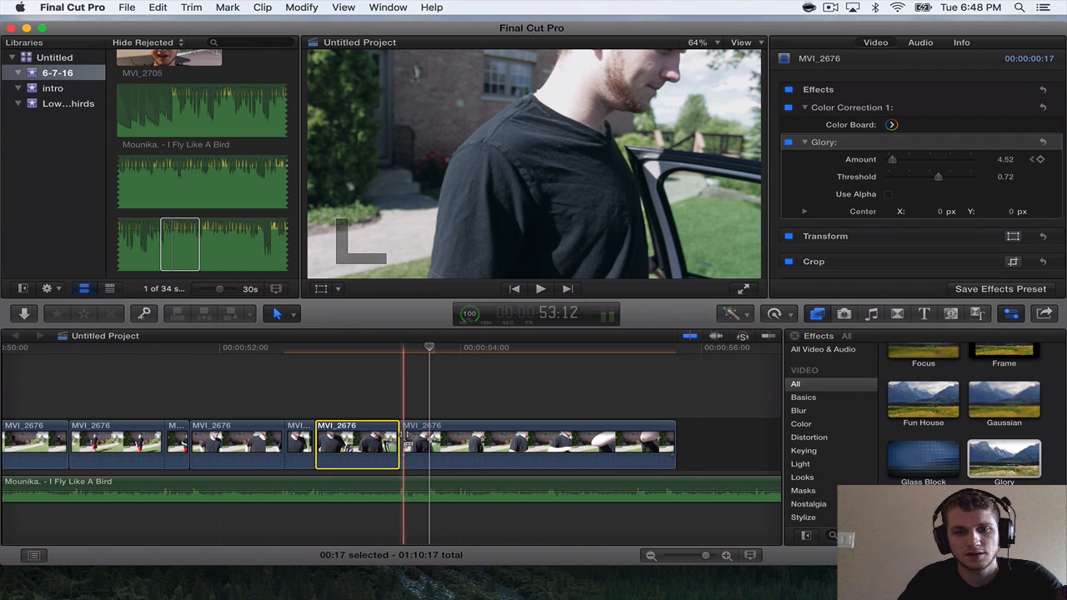
left_click(433, 442)
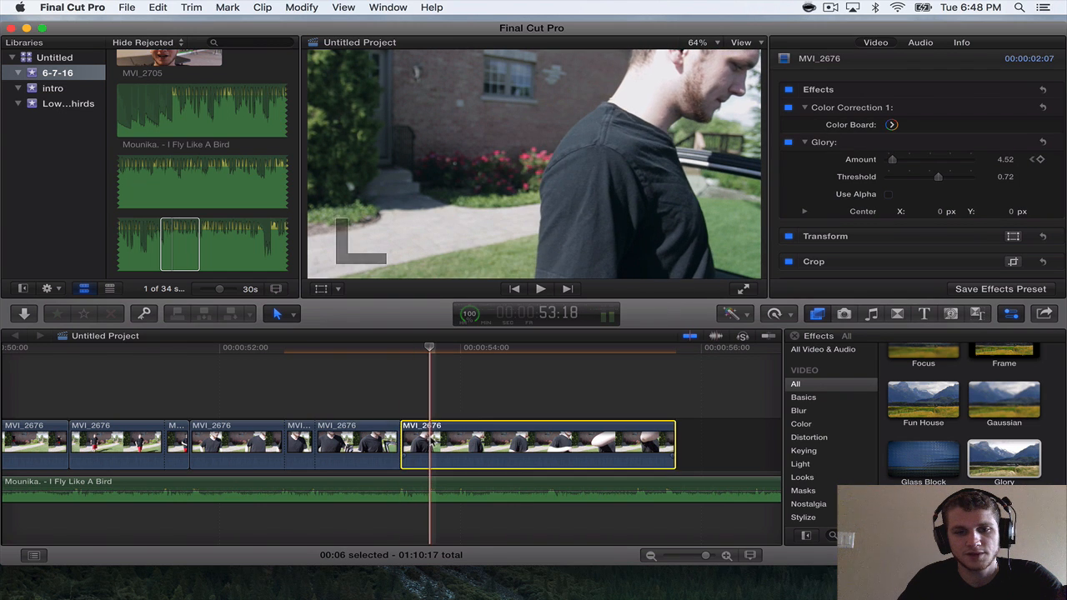
key("super+b")
left_click_drag(434, 440, 516, 440)
Apply the Earthquake effect to the six-frame MVI_2676 section starting at 53:12.
scroll(957, 387, "down", 10)
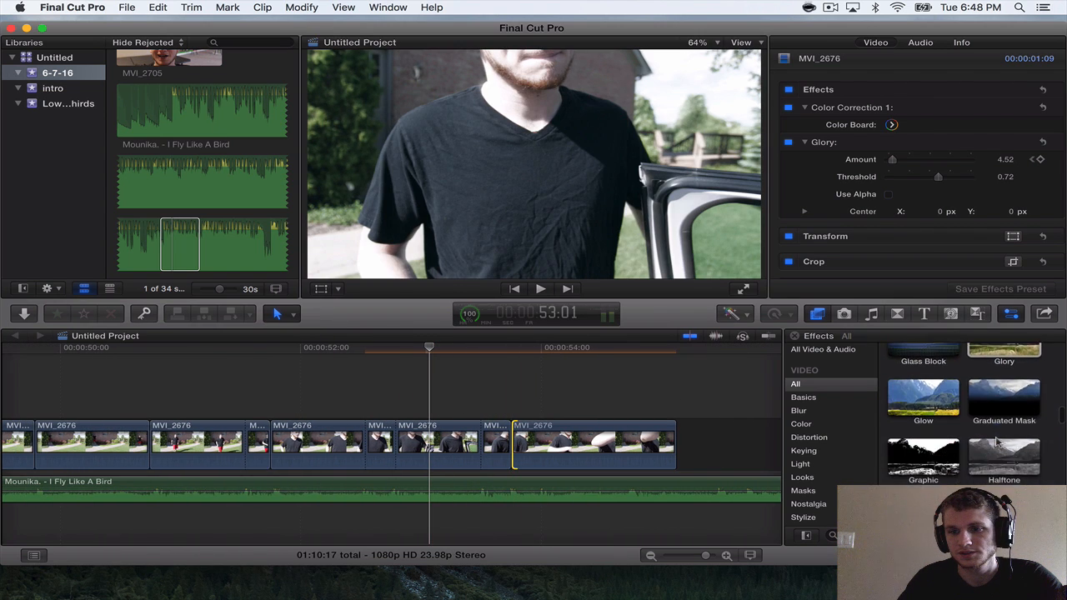
scroll(1000, 446, "down", 4)
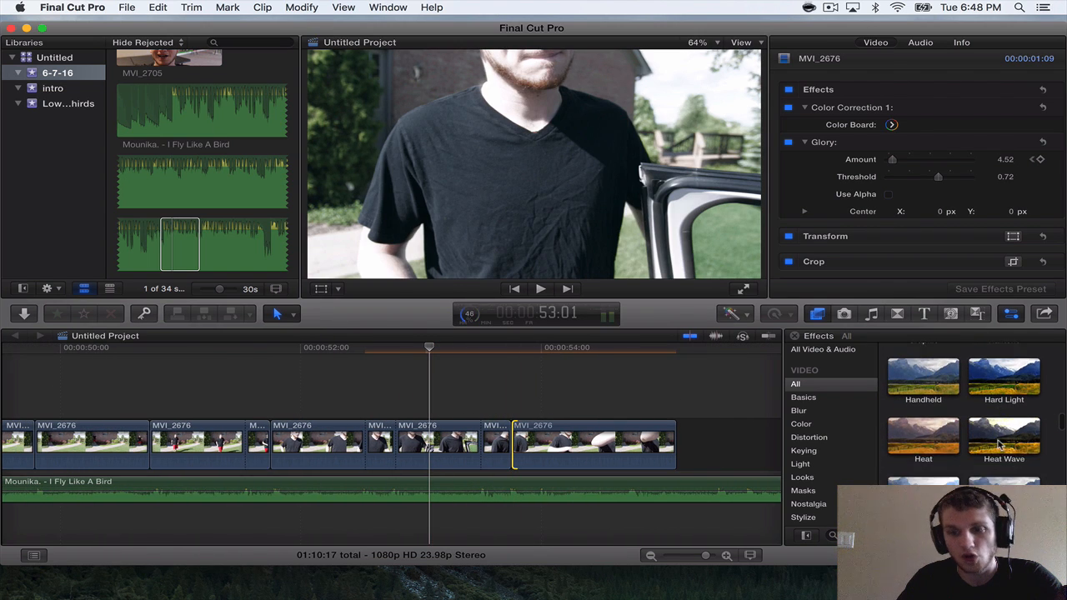
scroll(1000, 446, "up", 5)
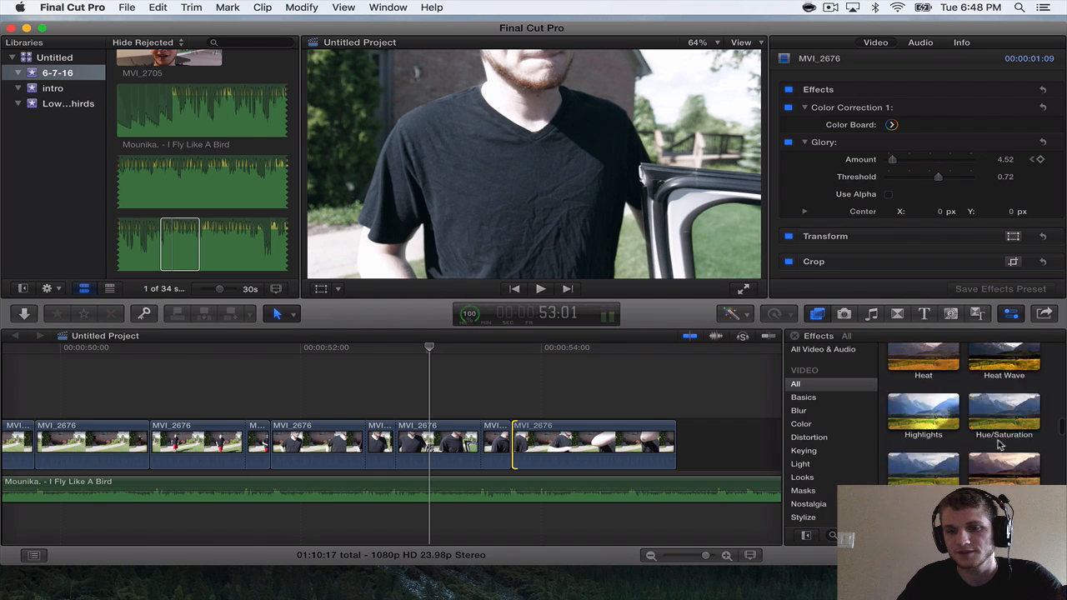
scroll(1000, 446, "down", 4)
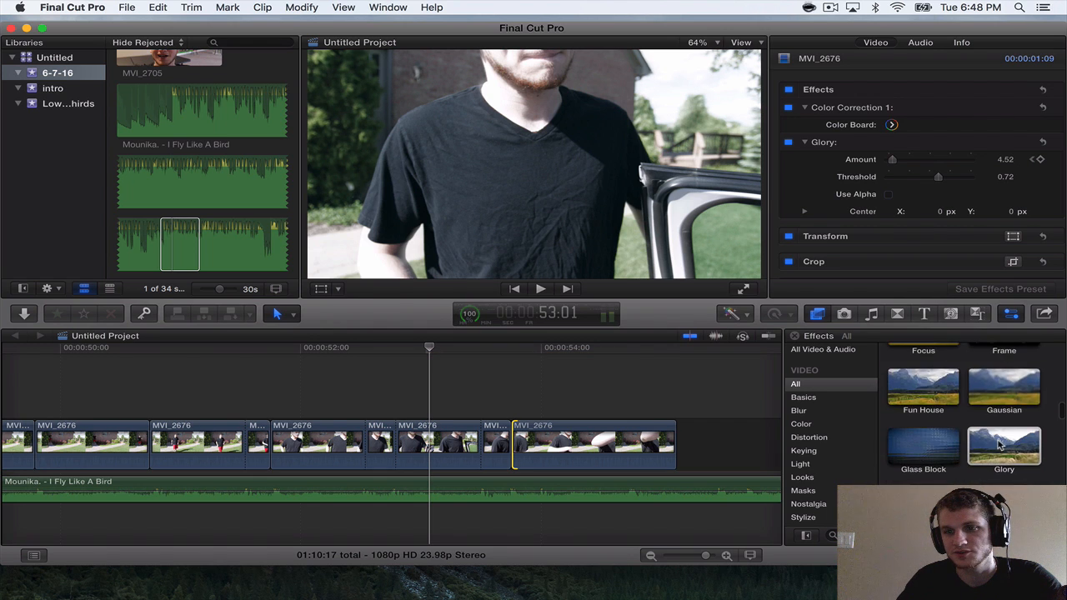
scroll(998, 446, "down", 1)
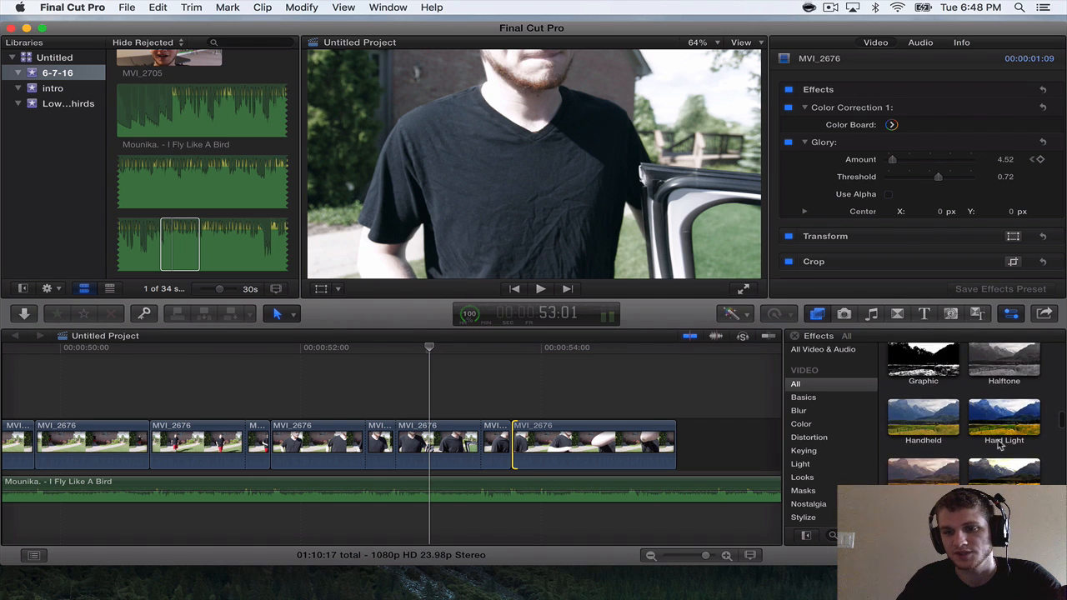
scroll(1001, 446, "up", 6)
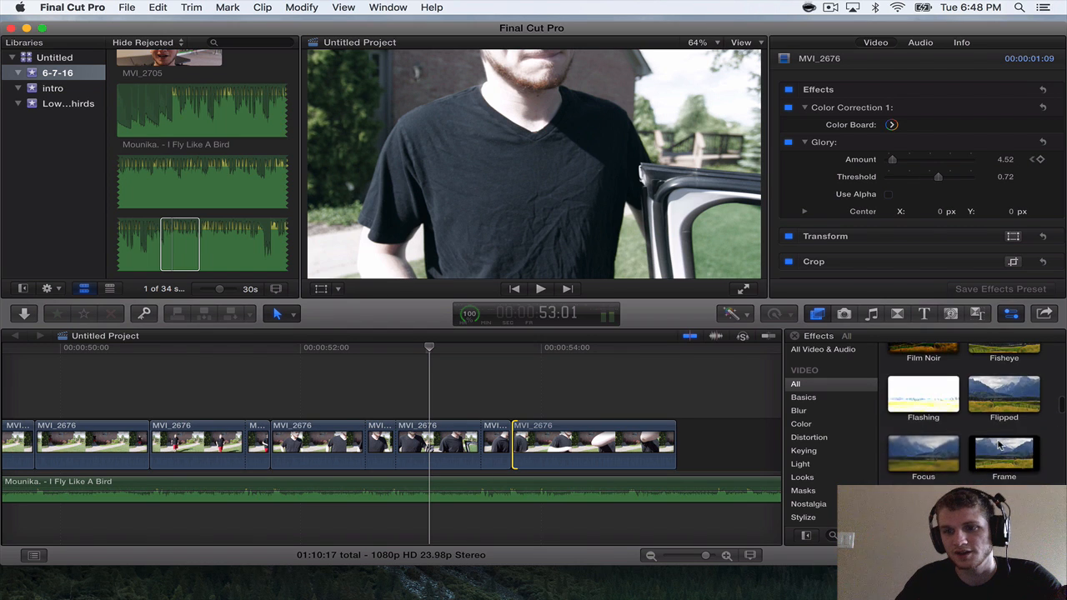
scroll(1000, 448, "up", 3)
left_click_drag(1004, 440, 481, 442)
Trim the start of the last MVI_2676 section to a 15-frame length, and its end to leave six frames.
key("super+minus")
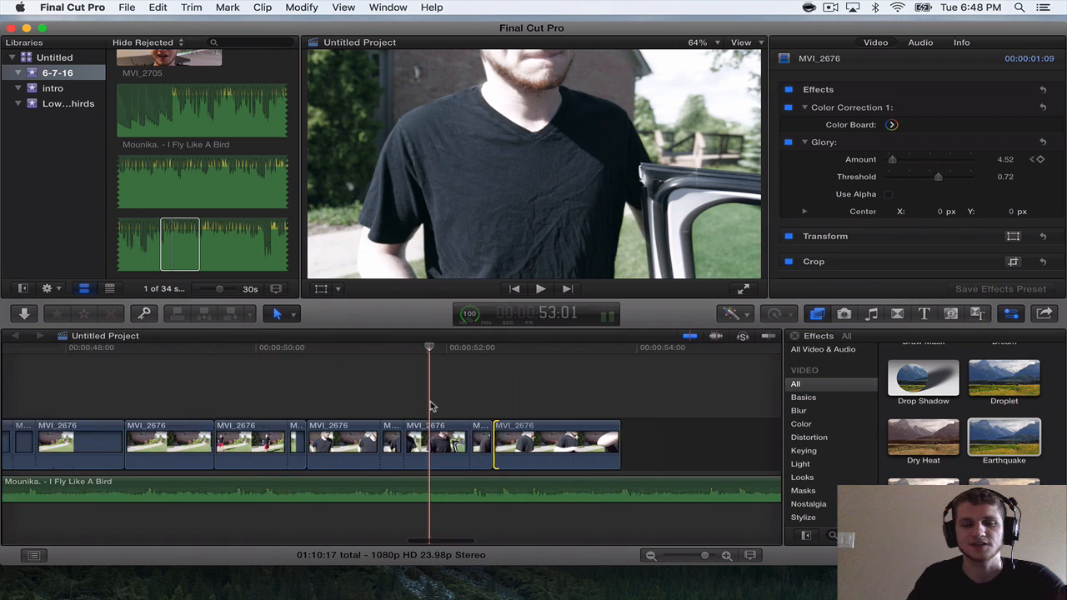
key("space")
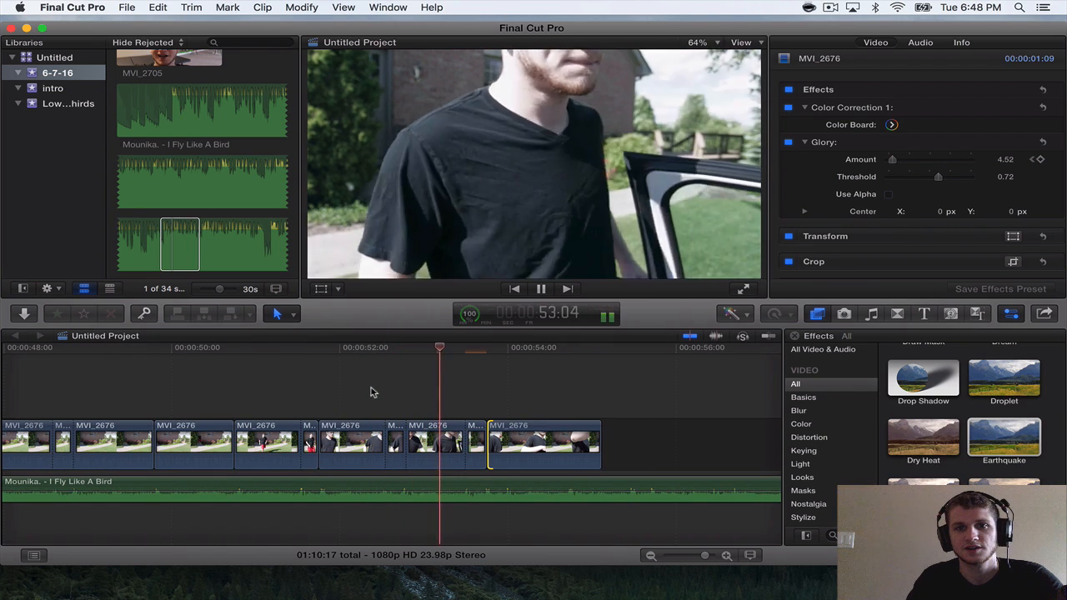
left_click(468, 392)
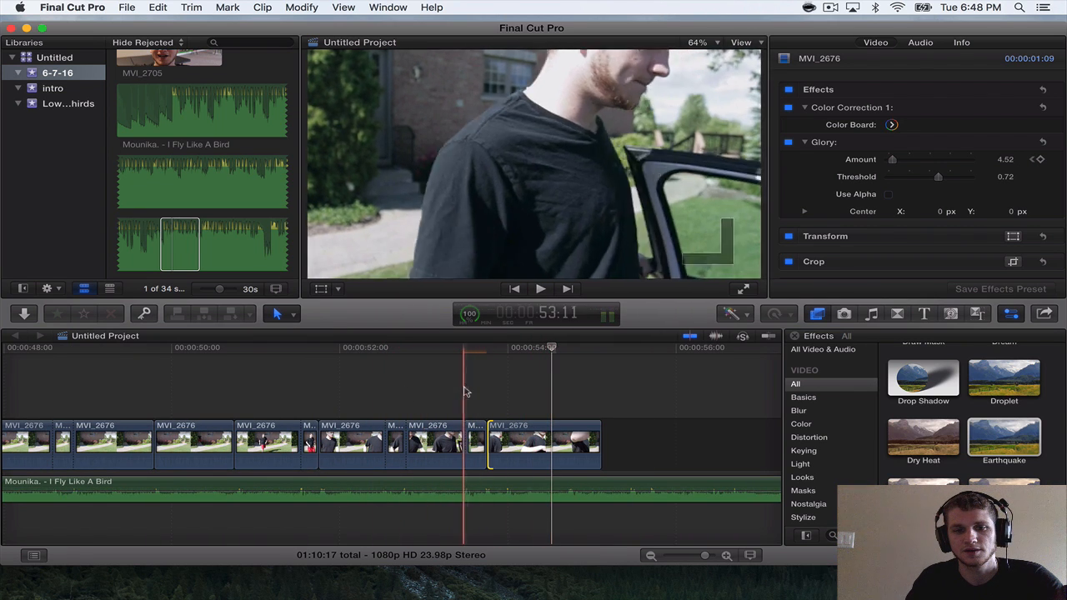
key("space")
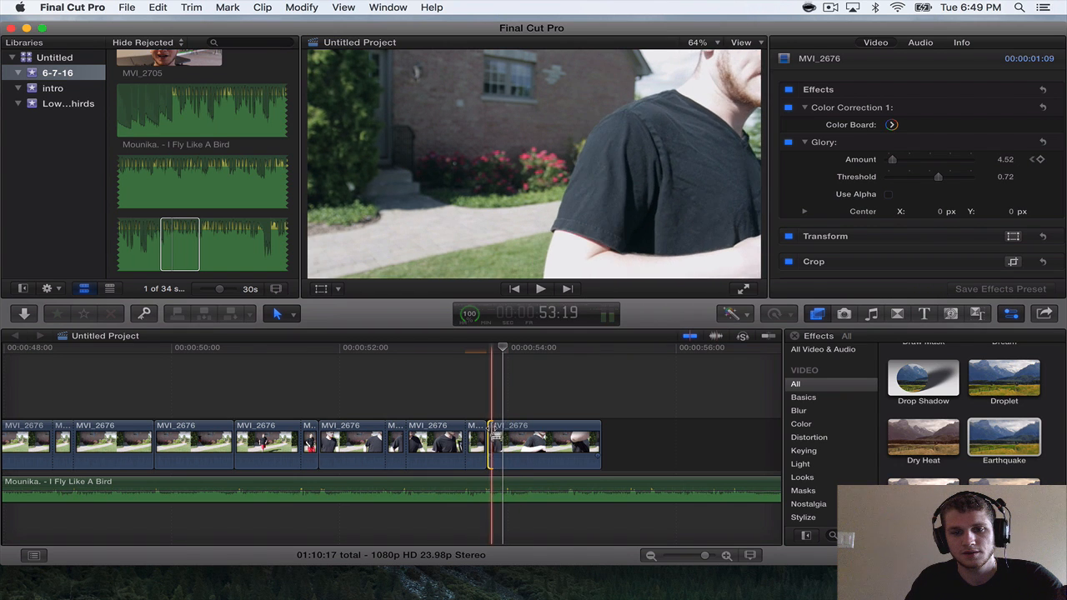
left_click_drag(490, 438, 553, 432)
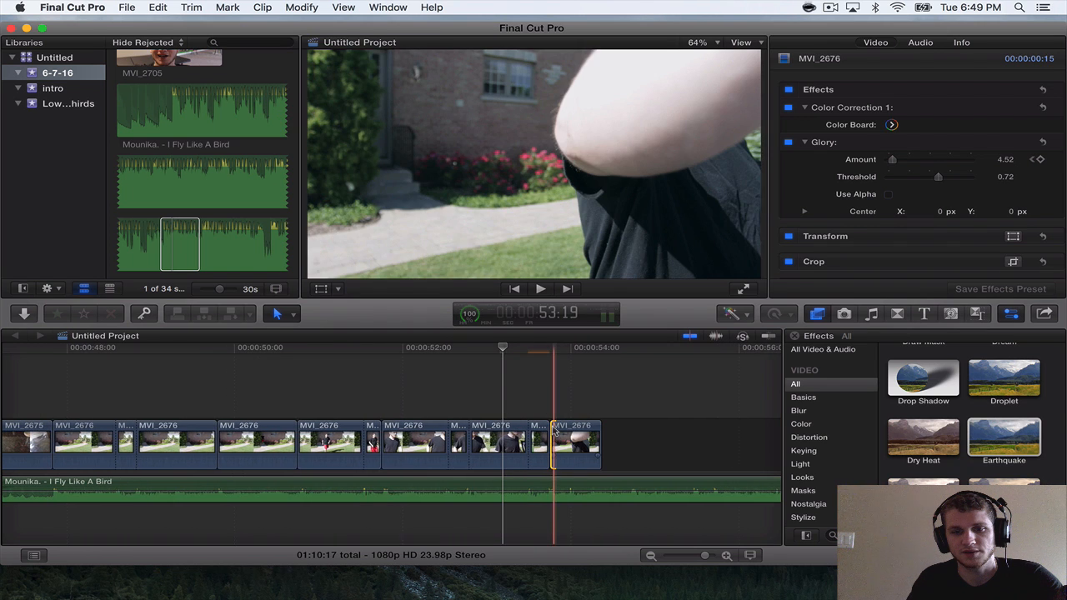
key("super+equal")
key("space")
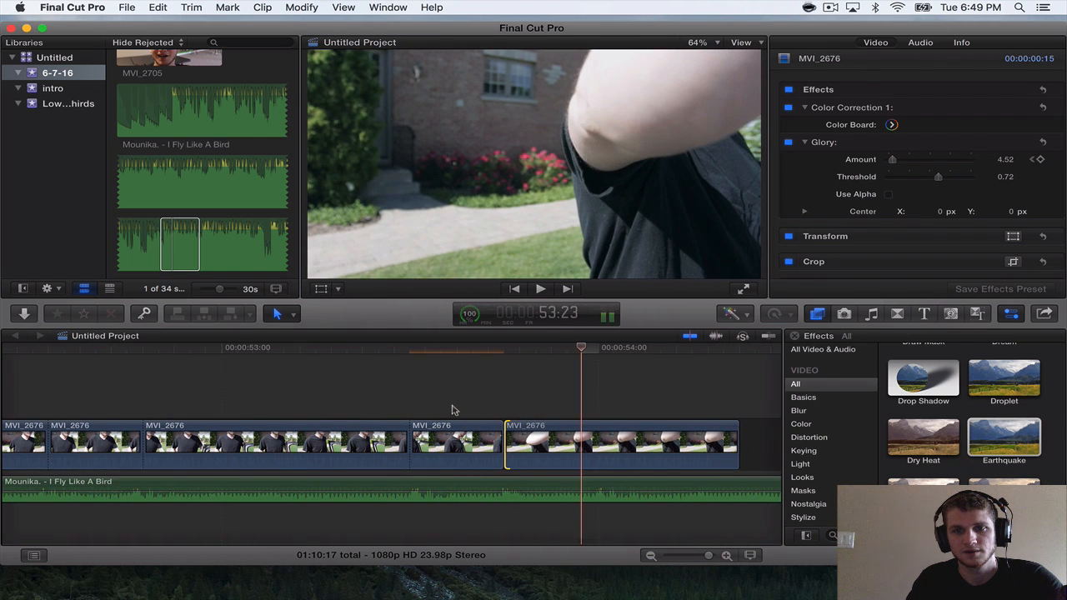
left_click_drag(739, 441, 598, 428)
Append the MVI_2677 clip from the 6-7-16 event to the end of the timeline after the last MVI_2676 section.
key("super+minus")
key("super+minus")
scroll(598, 434, "right", 1)
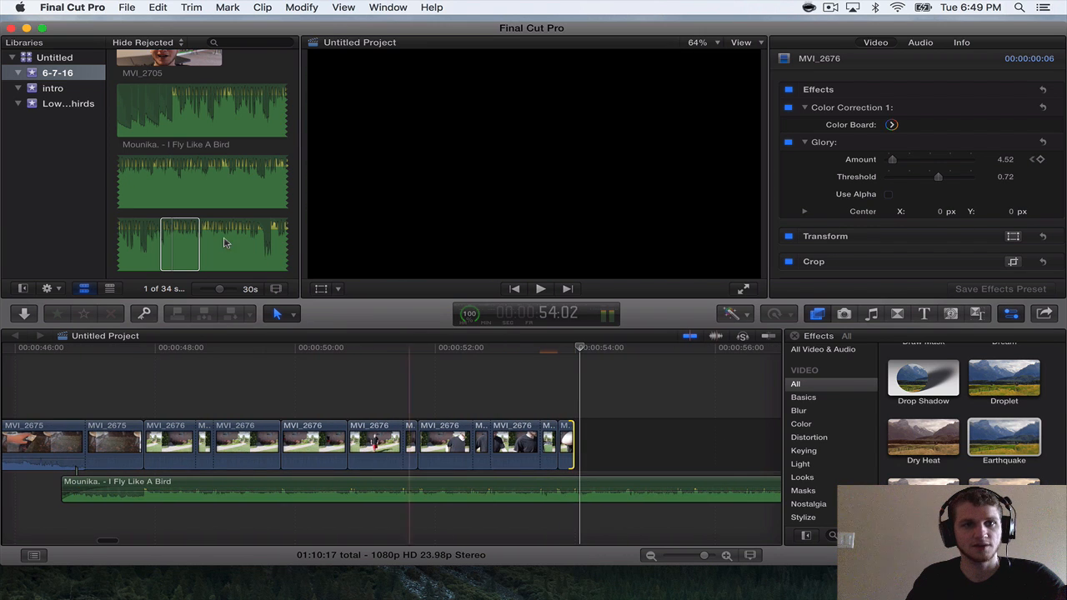
scroll(225, 241, "down", 5)
scroll(224, 243, "up", 10)
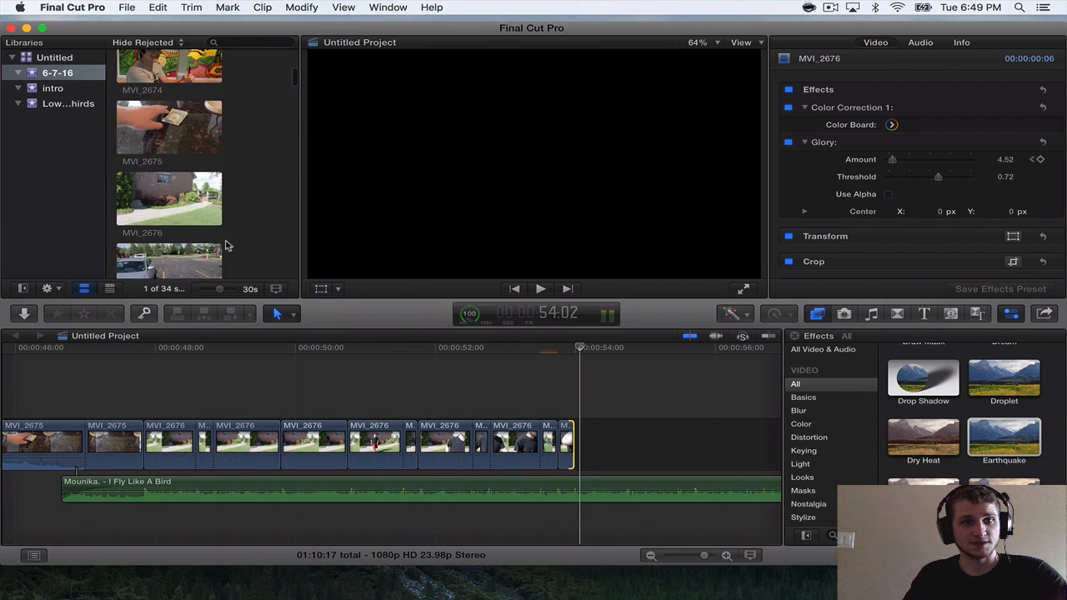
scroll(225, 244, "down", 4)
left_click(162, 167)
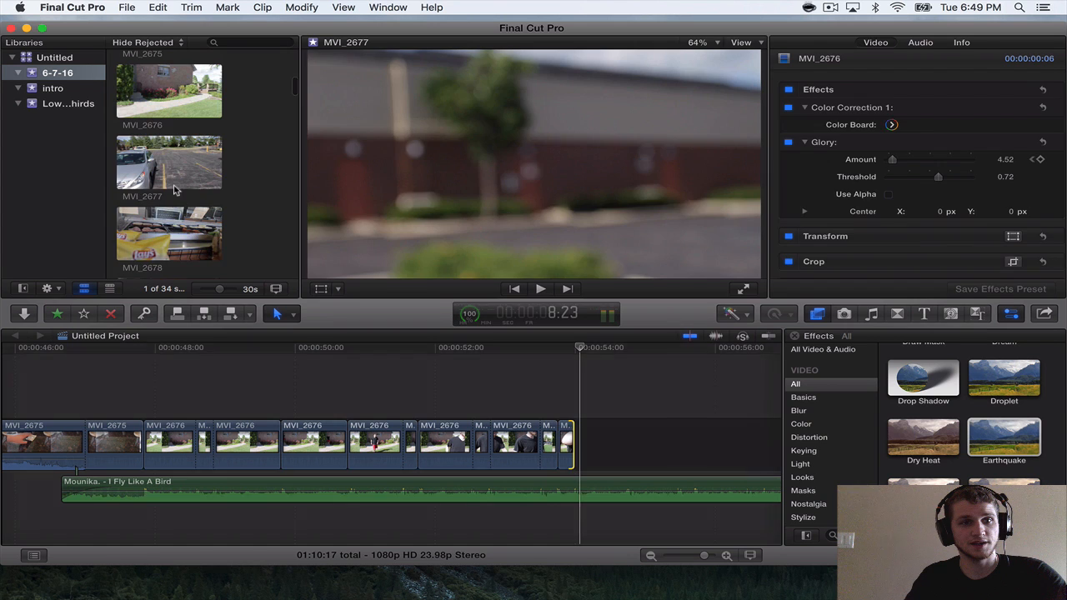
left_click_drag(161, 164, 589, 439)
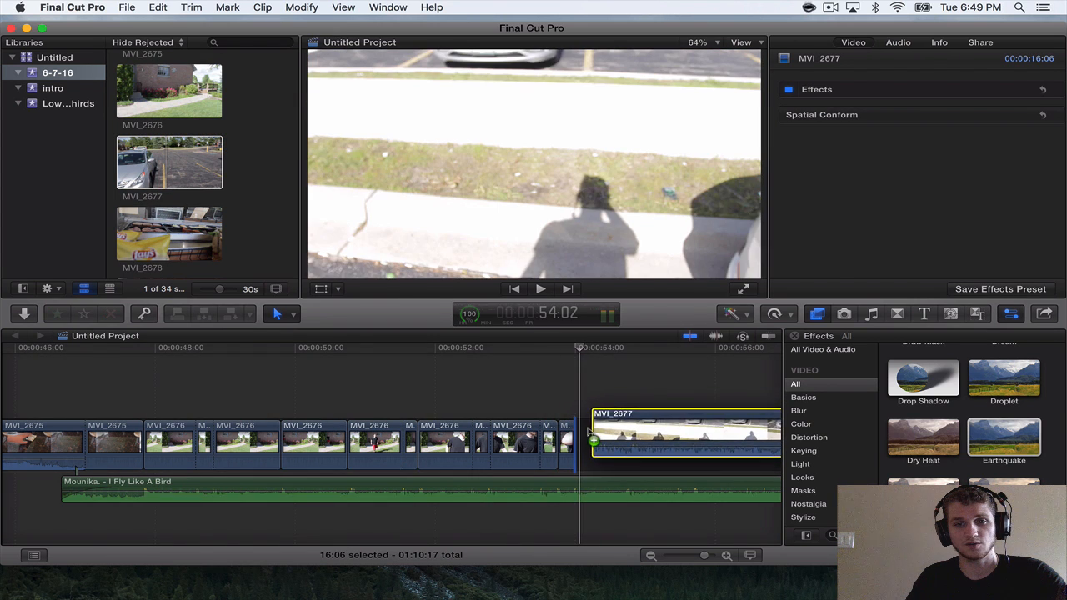
Cut off and delete the first 7:09 of the MVI_2677 clip.
scroll(590, 438, "down", 5)
scroll(491, 452, "up", 2)
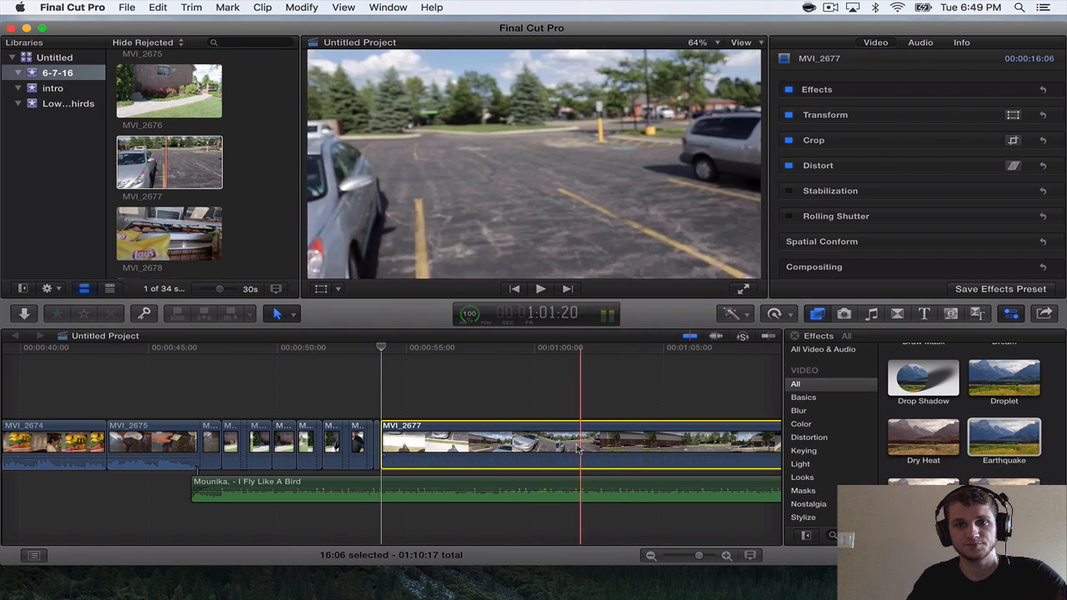
key("super+b")
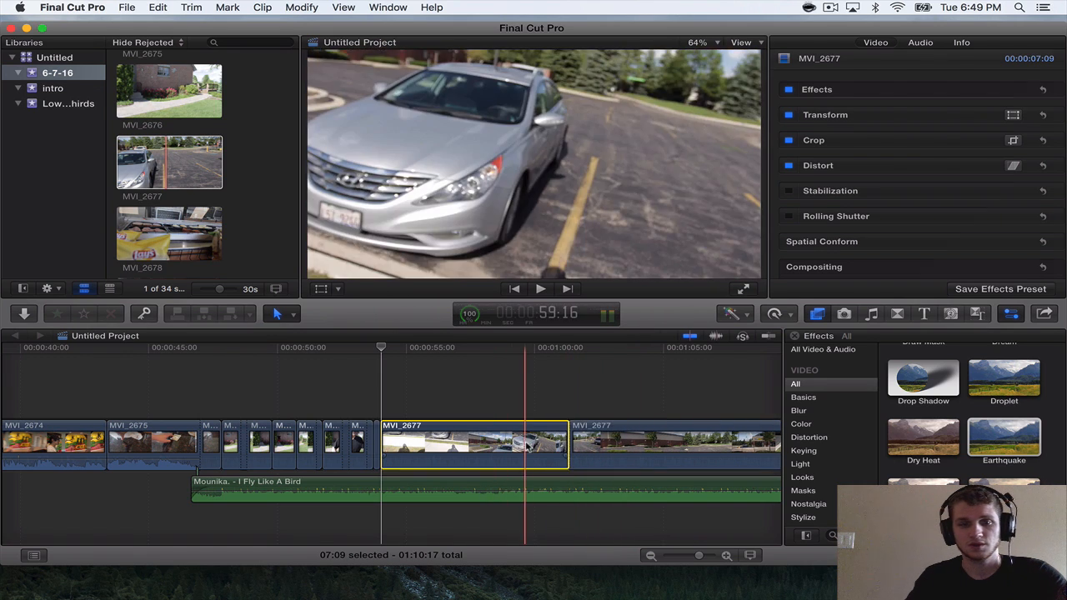
key("Delete")
Split MVI_2677 on the beat at 54:17 and trim the start of its second section to a 7:05 length.
key("space")
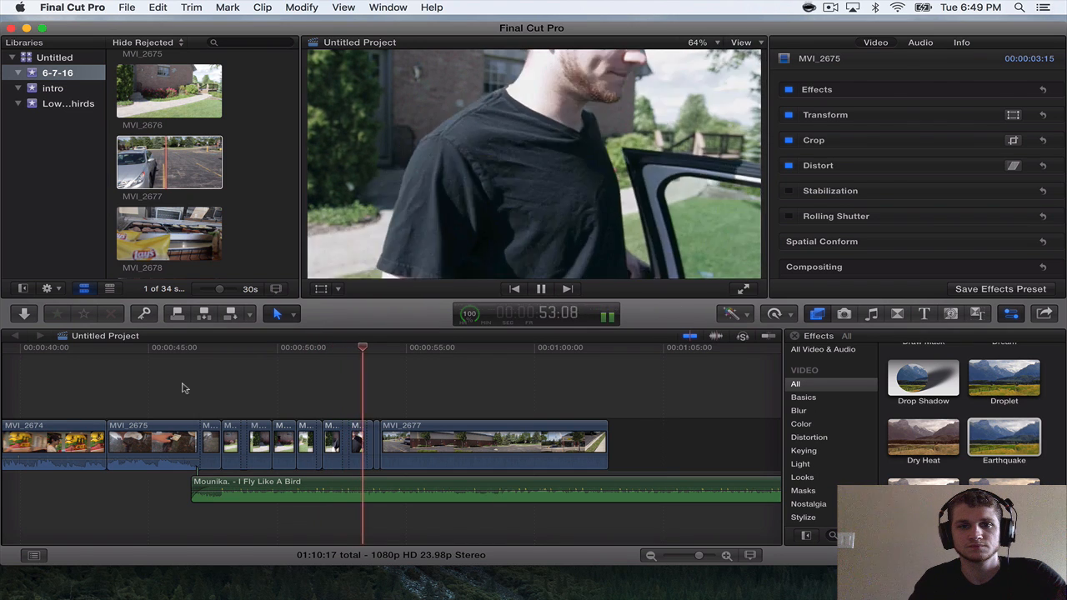
key("space")
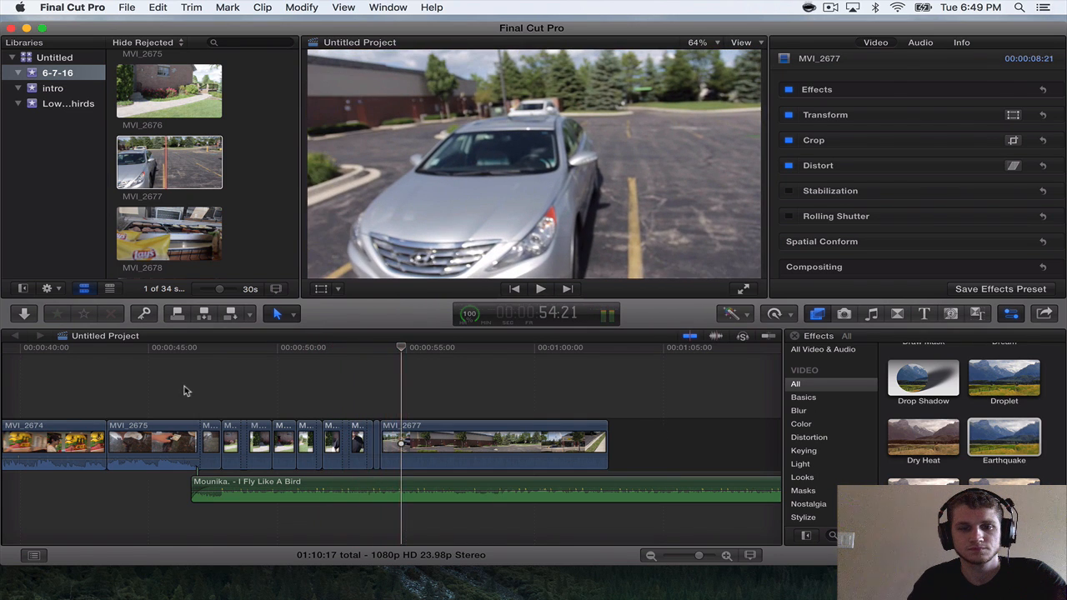
key("super+equal")
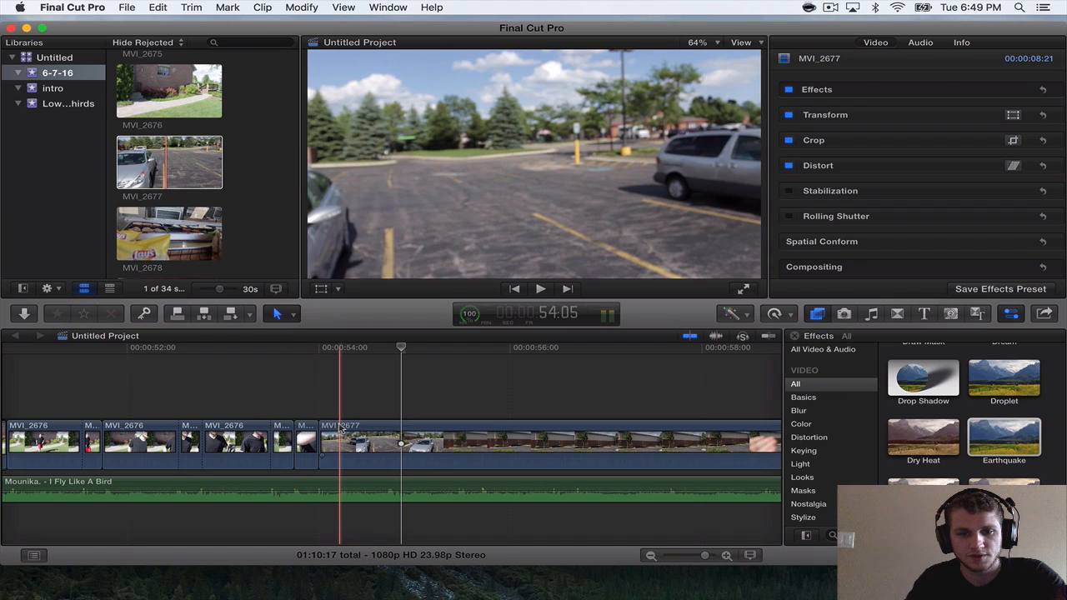
key("space")
key("space")
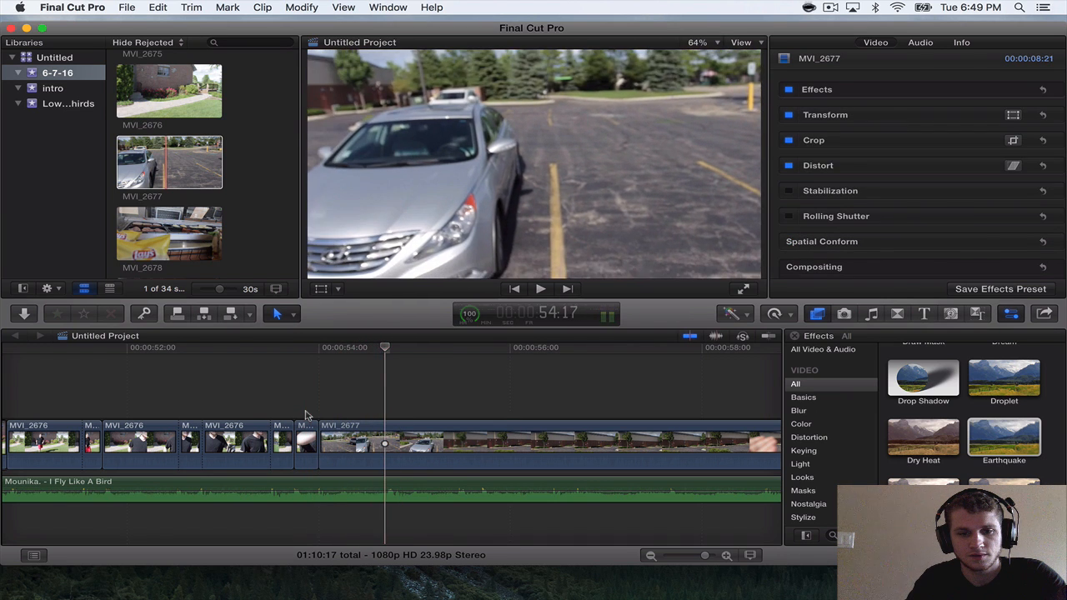
left_click(385, 446)
key("super+b")
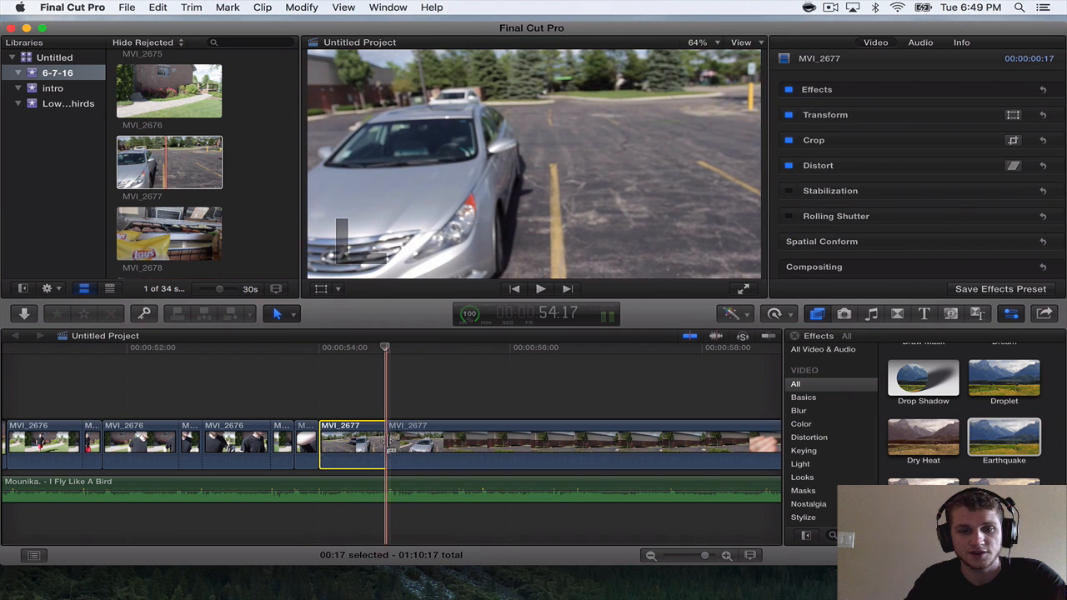
left_click_drag(389, 454, 481, 457)
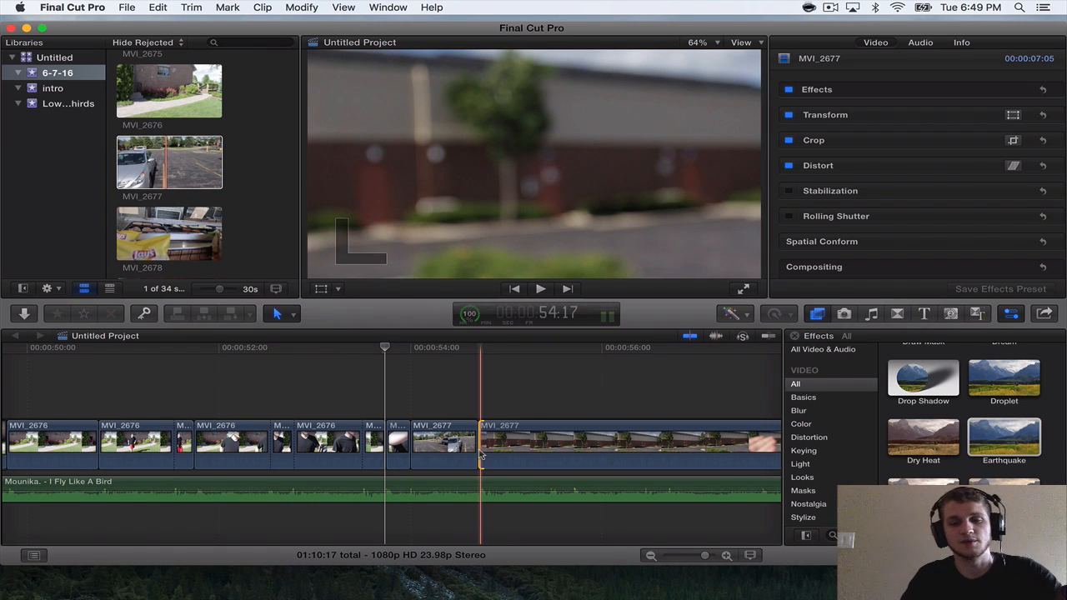
Split the song and the last MVI_2677 section at 55:16, and delete the rest of the song.
scroll(403, 434, "down", 2)
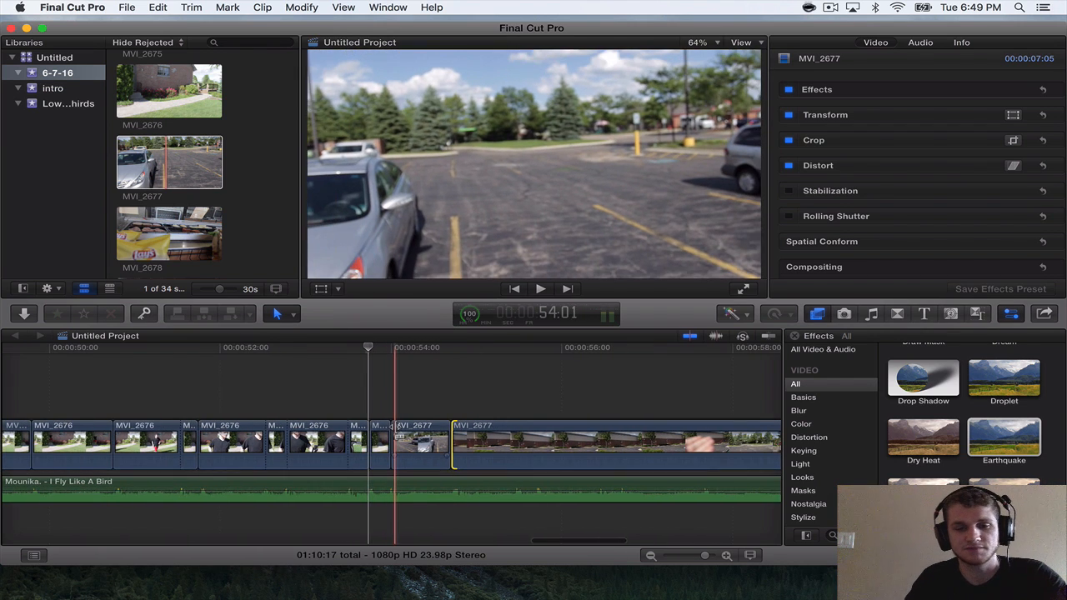
scroll(396, 433, "down", 2)
key("space")
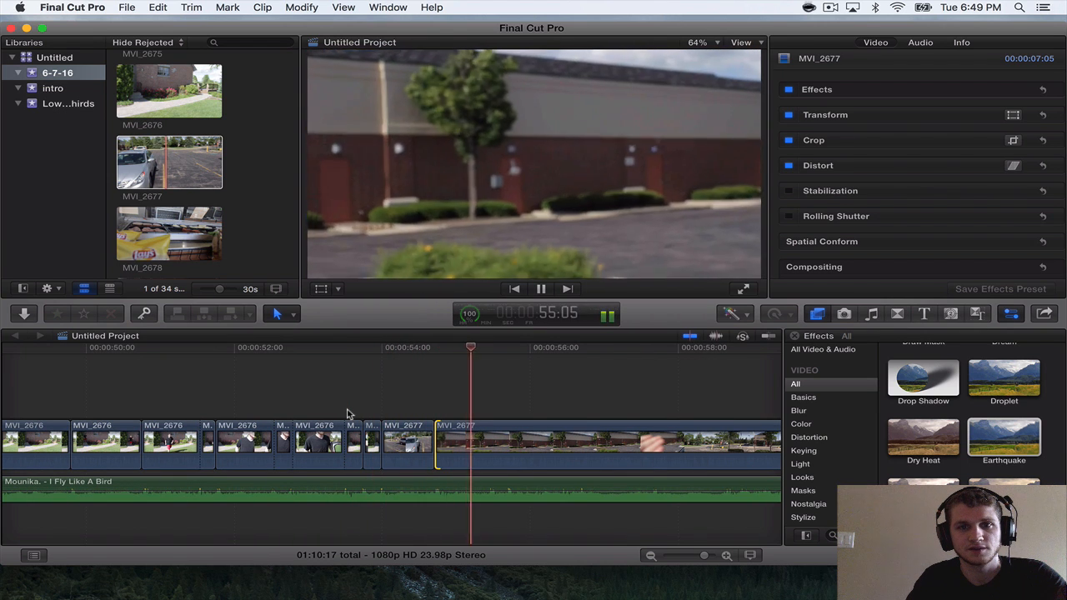
key("space")
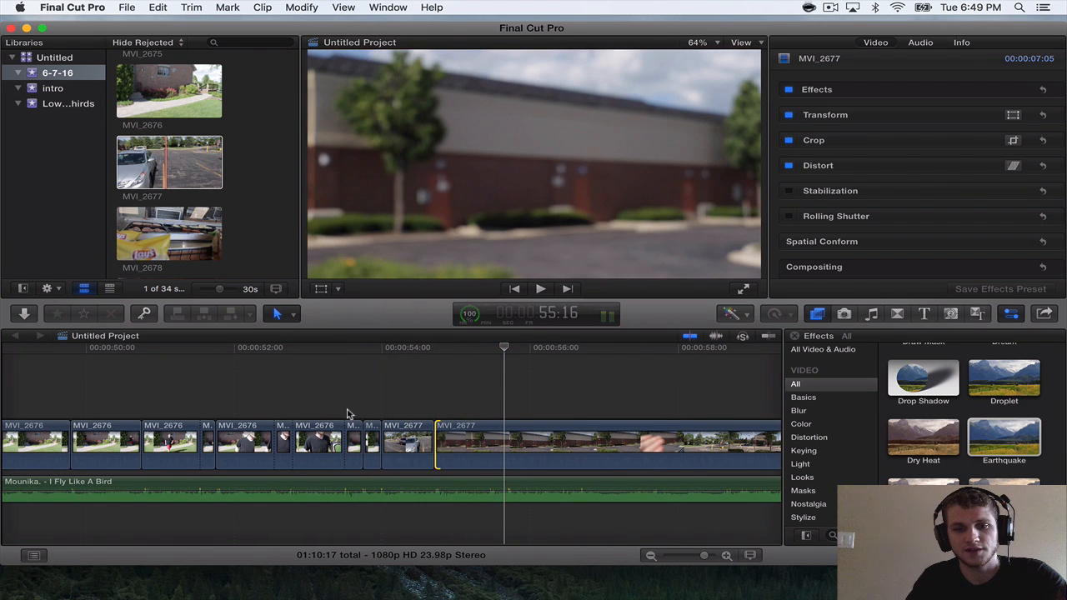
left_click(506, 485)
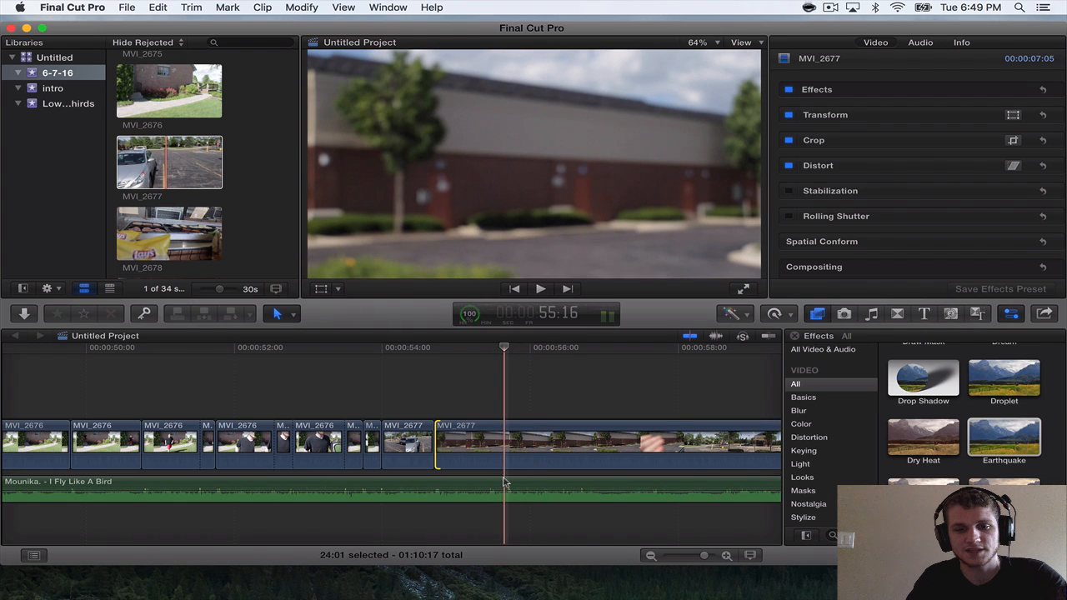
key("super+b")
left_click(504, 450)
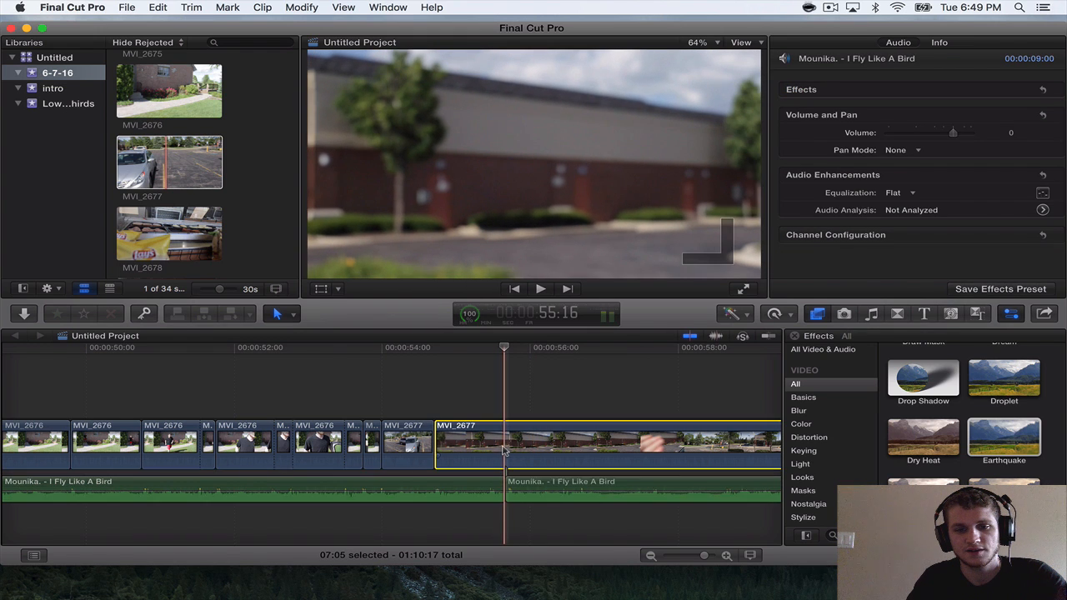
key("super+b")
left_click(548, 484)
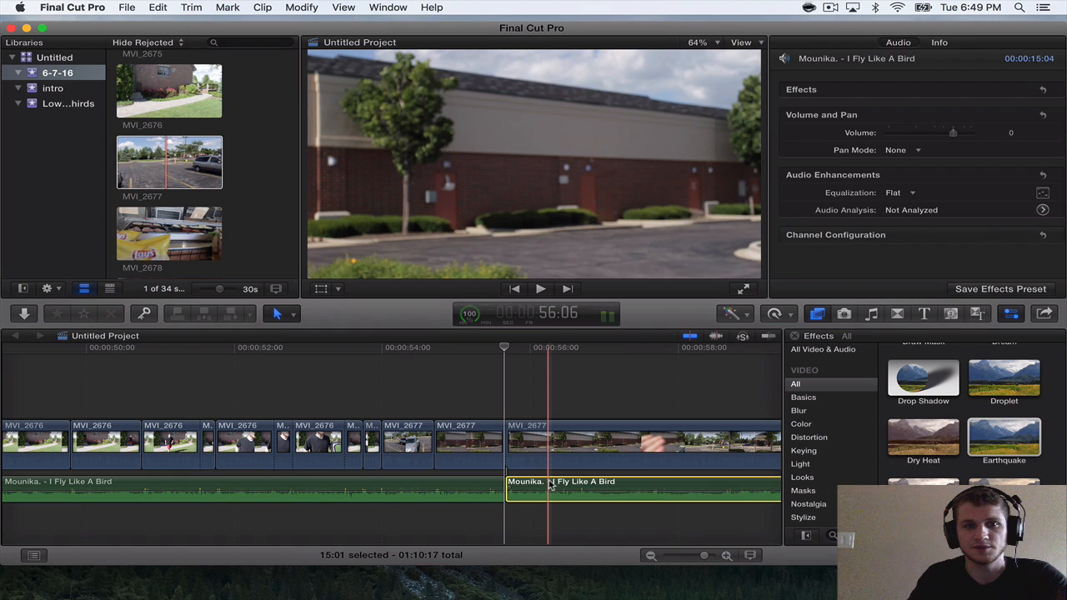
key("Delete")
Insert MVI_2682 after the MVI_2677 section ending at 55:16 and trim its start to a 30:19 length.
scroll(188, 247, "down", 3)
scroll(188, 248, "down", 5)
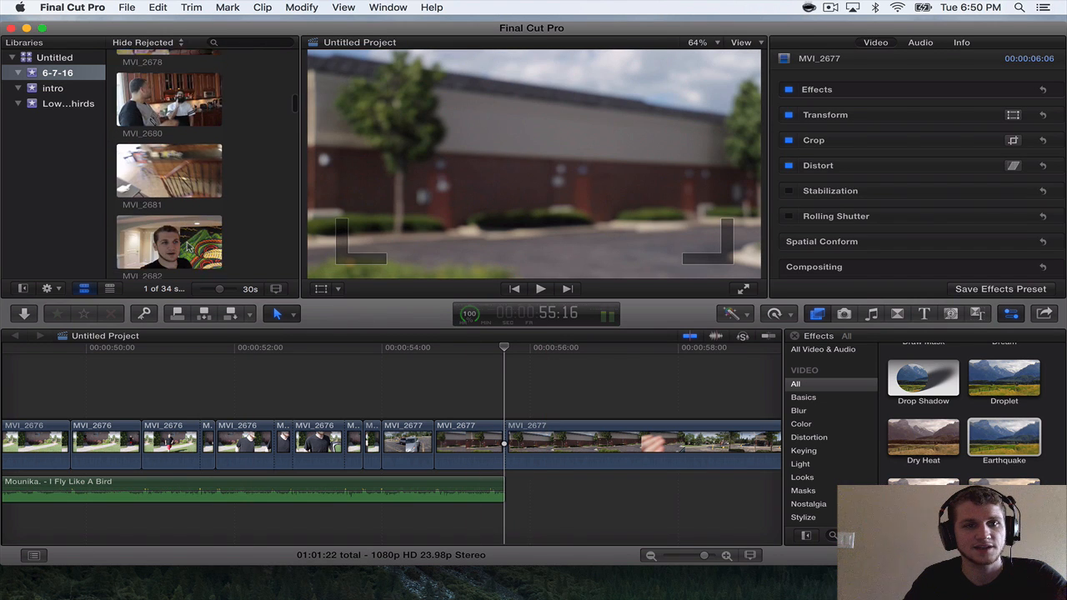
left_click(153, 126)
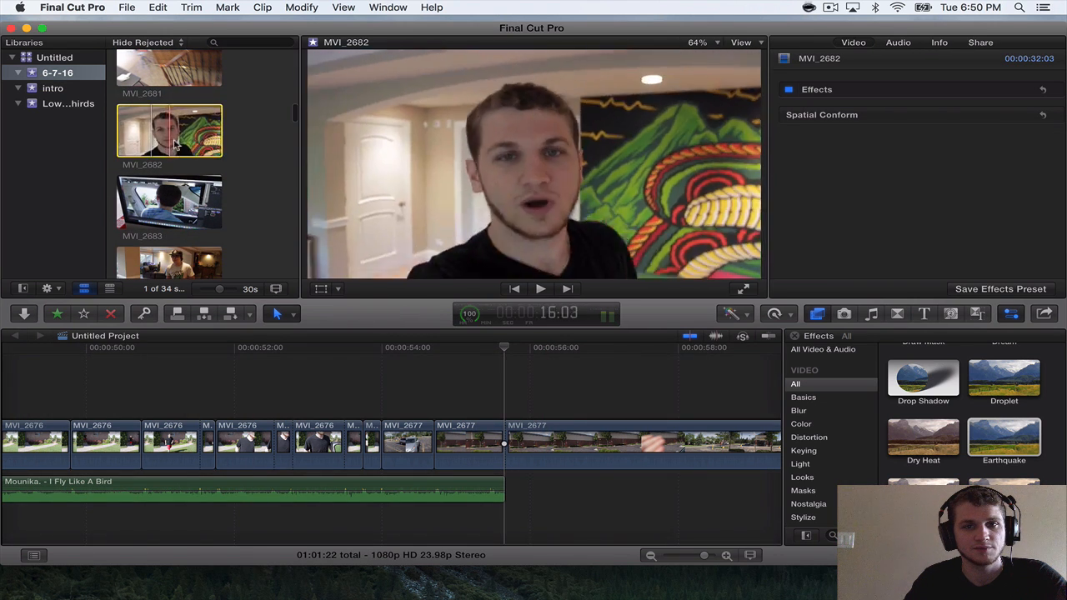
left_click_drag(153, 127, 606, 446)
scroll(190, 154, "up", 3)
scroll(190, 154, "up", 3)
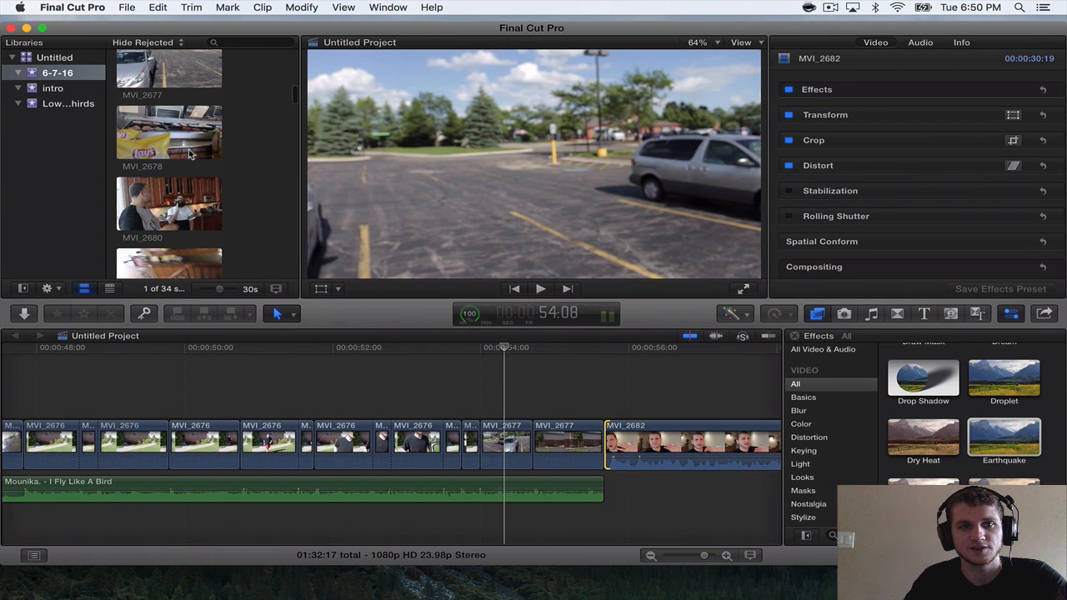
Play through MVI_2682 and split it 9:08 after its start.
scroll(527, 486, "right", 6)
key("super+minus")
scroll(525, 485, "right", 5)
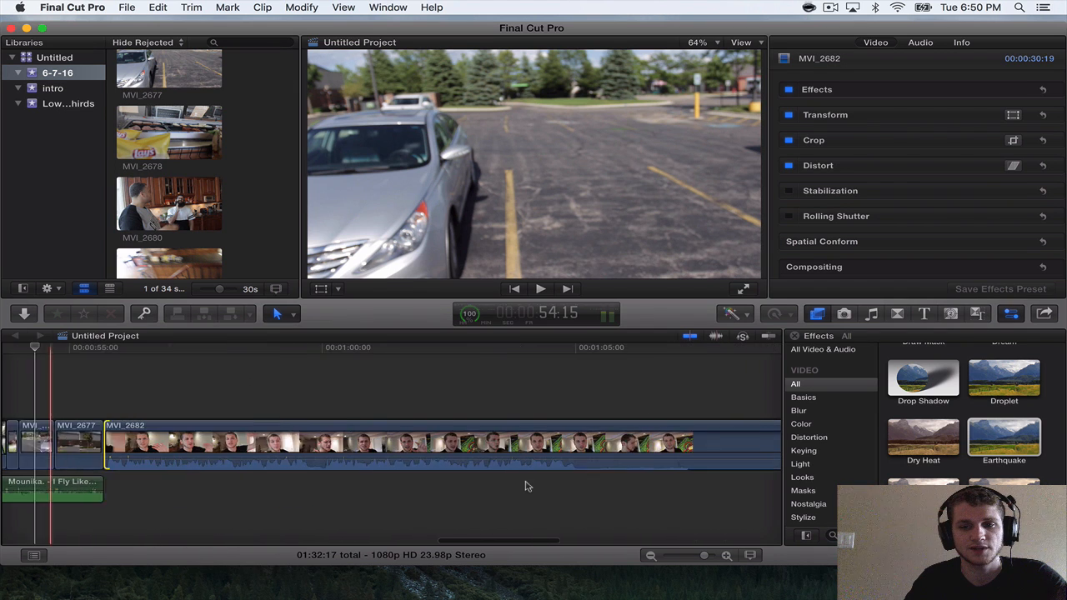
scroll(525, 486, "left", 3)
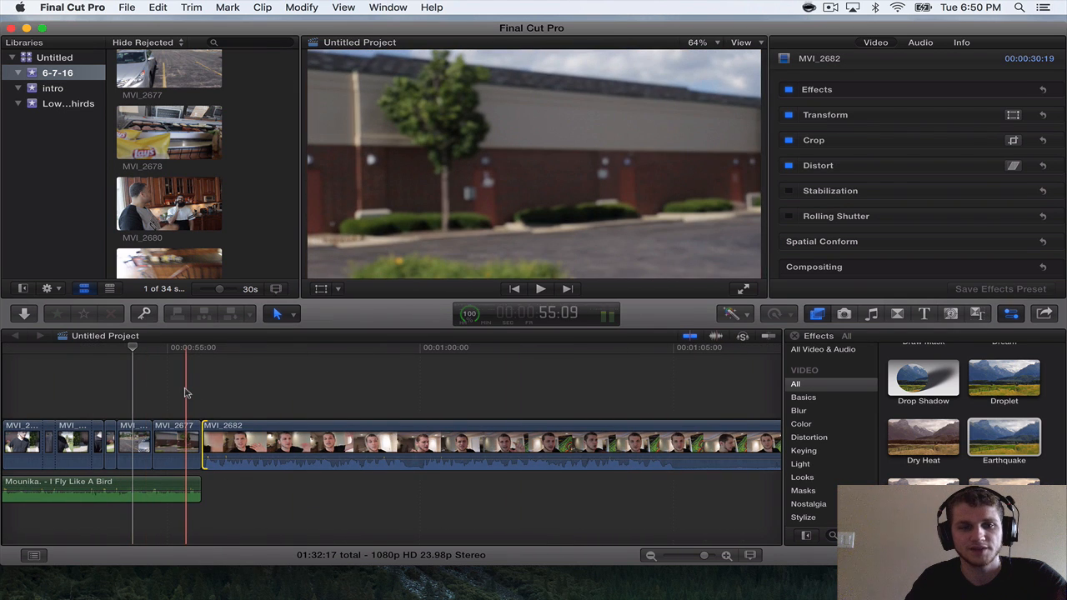
key("space")
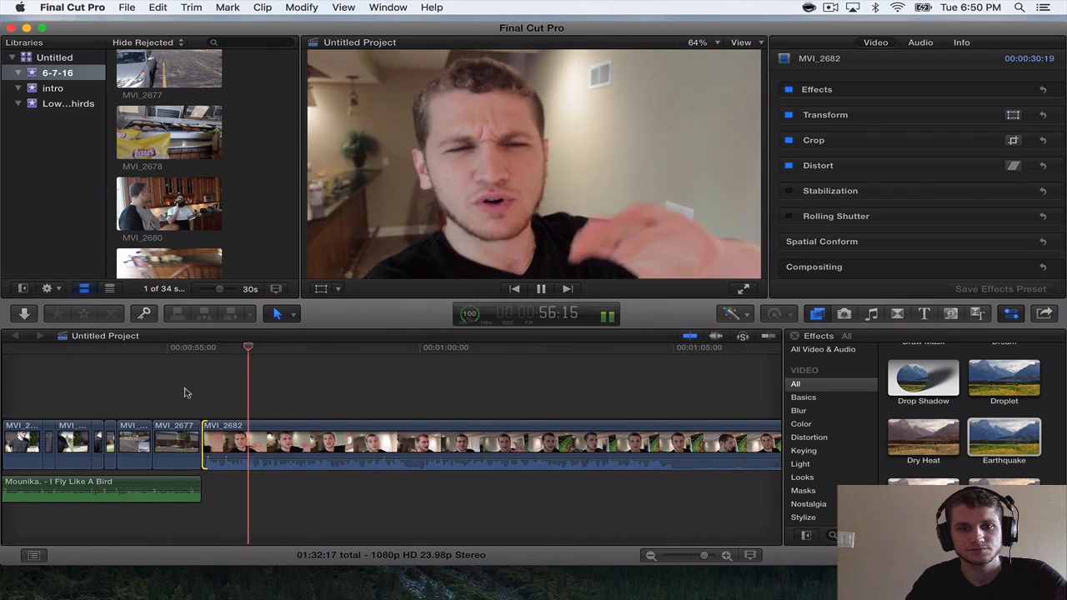
key("XF86AudioRaiseVolume")
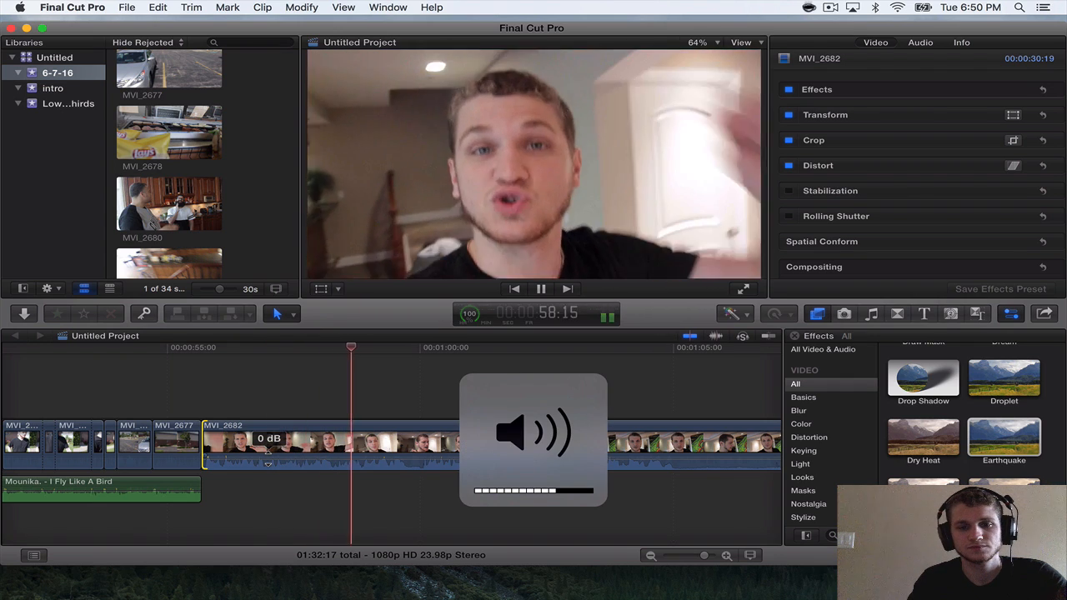
scroll(268, 458, "right", 5)
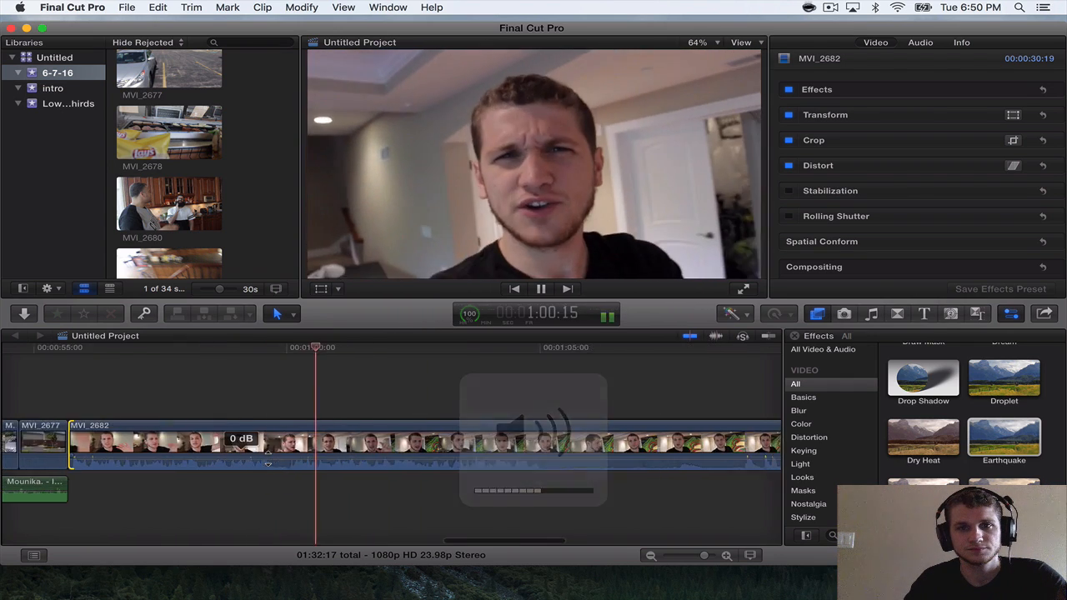
scroll(268, 458, "down", 3)
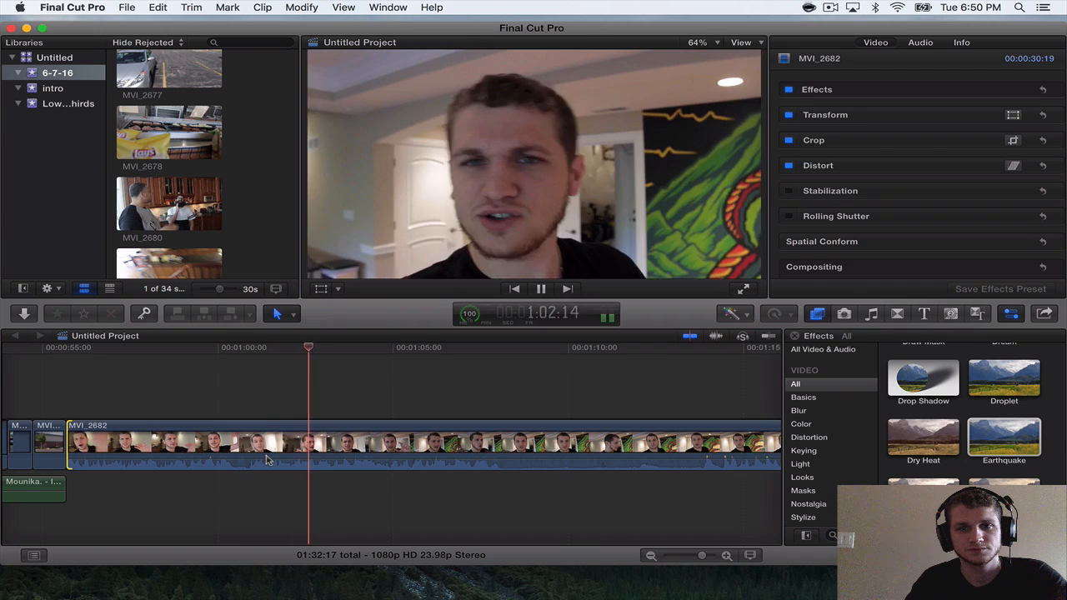
scroll(268, 458, "right", 1)
scroll(269, 461, "right", 4)
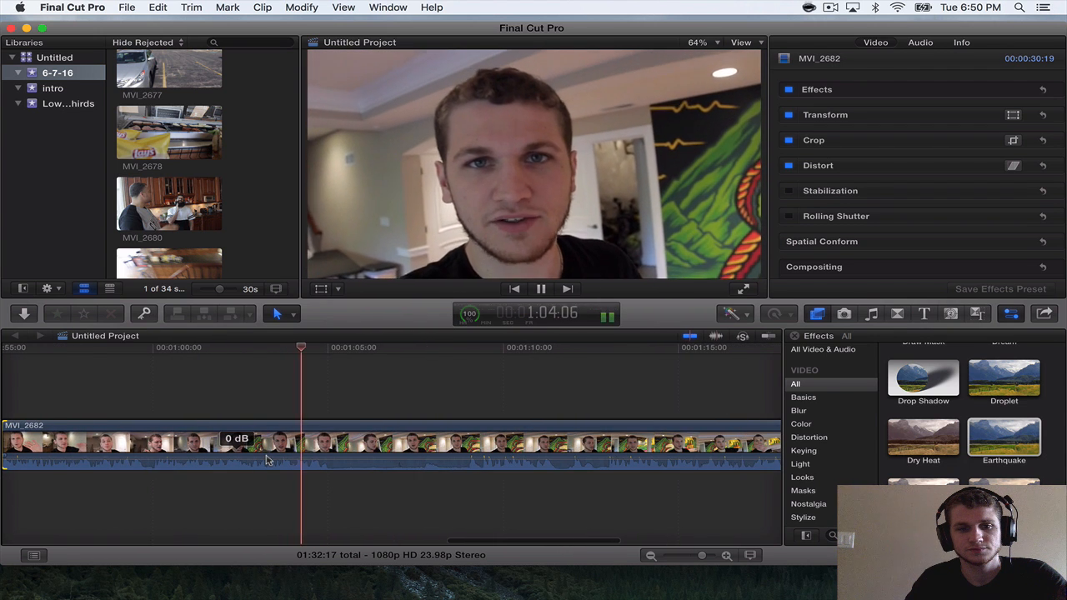
key("super+b")
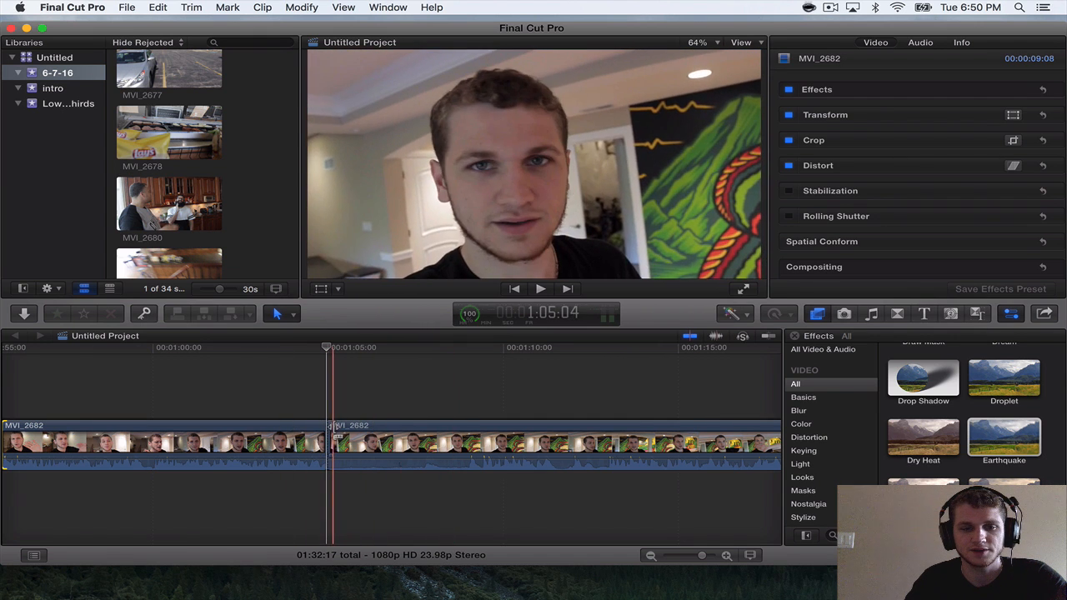
Trim the start of the second MVI_2682 section to a 13:12 length.
left_click_drag(331, 421, 468, 429)
scroll(233, 265, "up", 3)
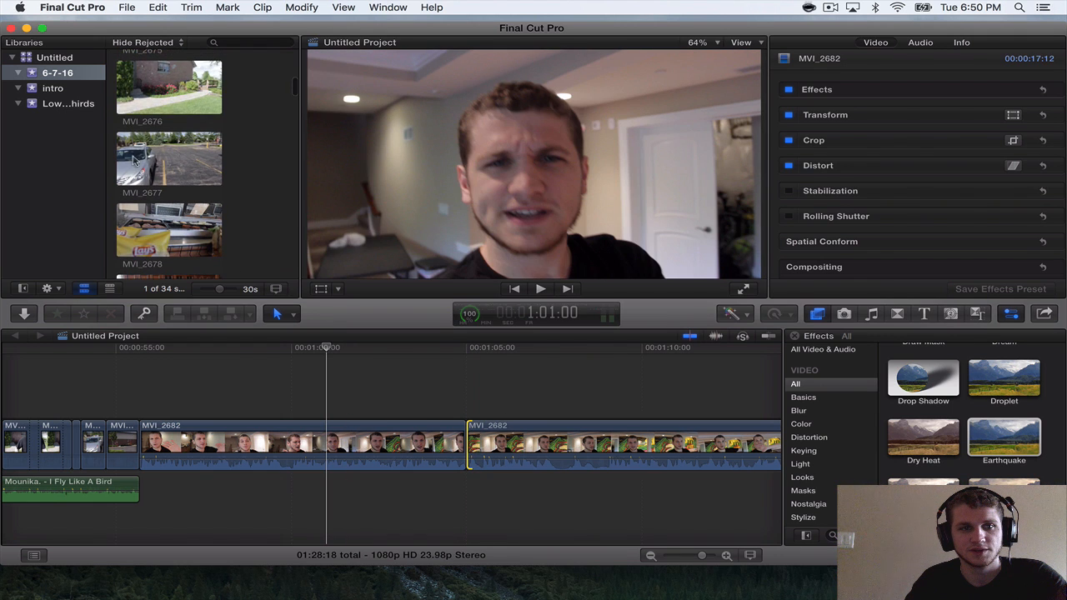
left_click(147, 163)
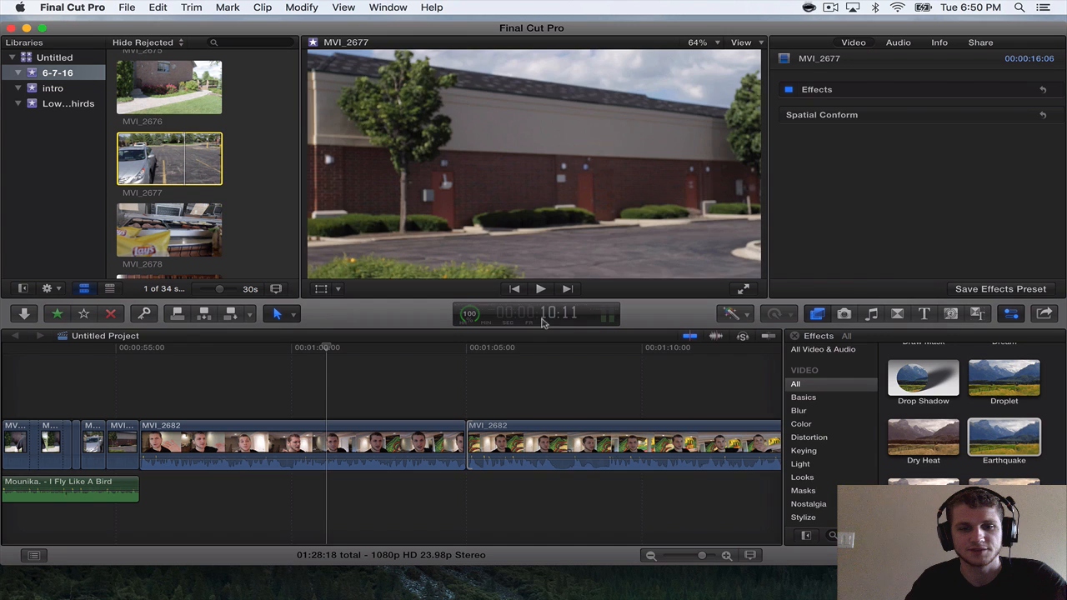
left_click(447, 355)
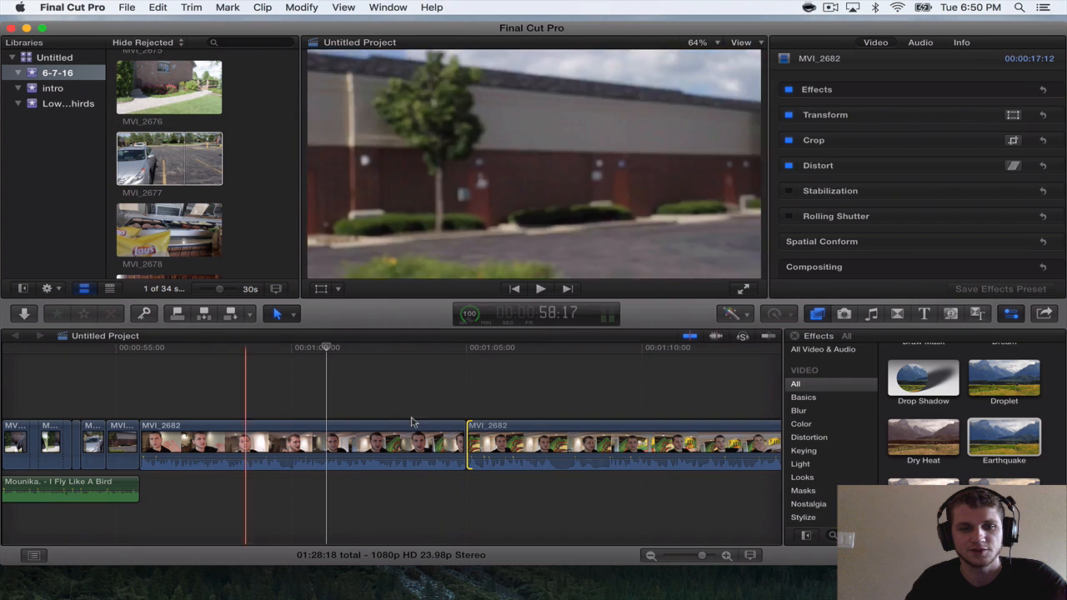
key("space")
key("space")
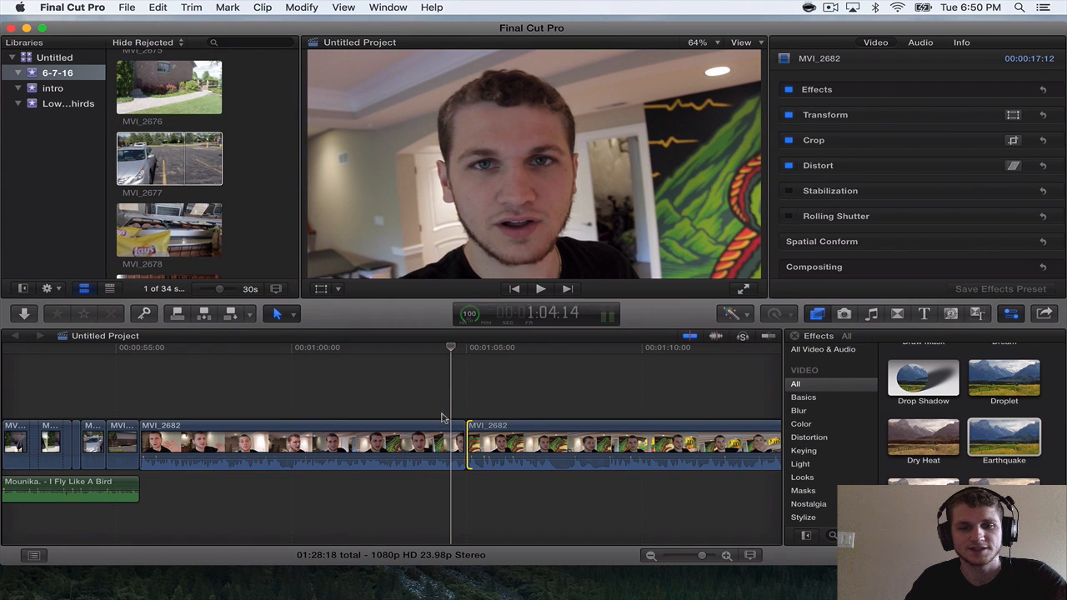
scroll(444, 418, "right", 5)
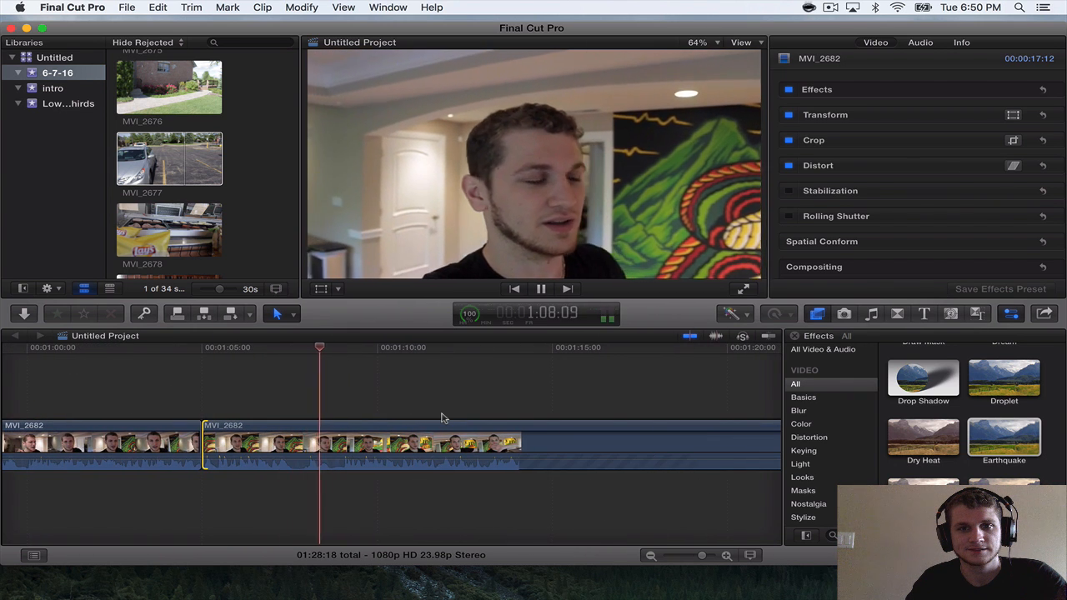
key("space")
left_click_drag(206, 442, 342, 440)
Split the MVI_2677 clip at the end of the timeline and delete its first 1:17.
key("space")
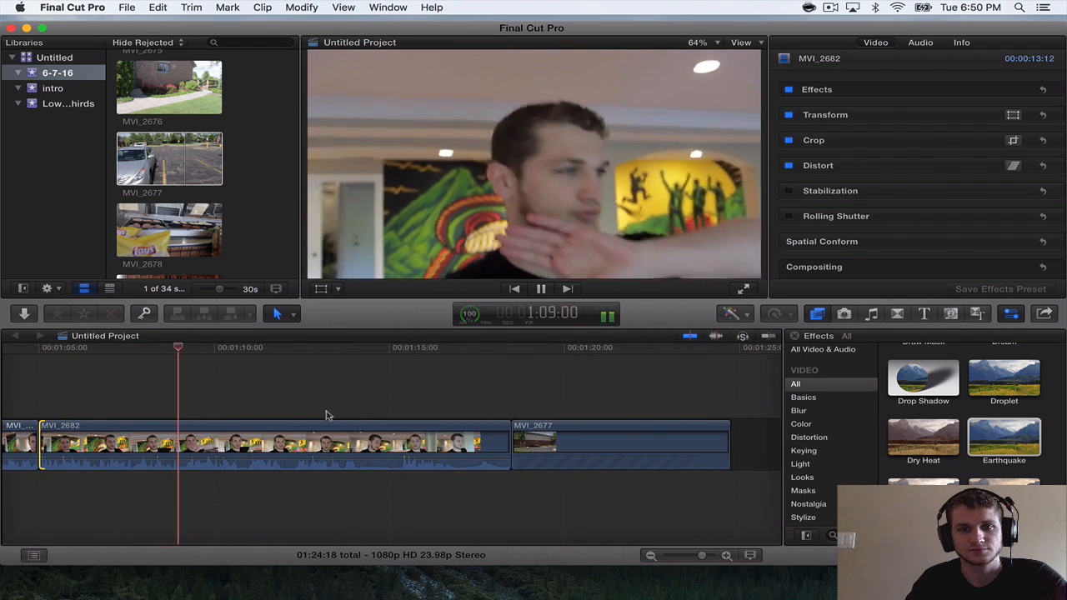
key("space")
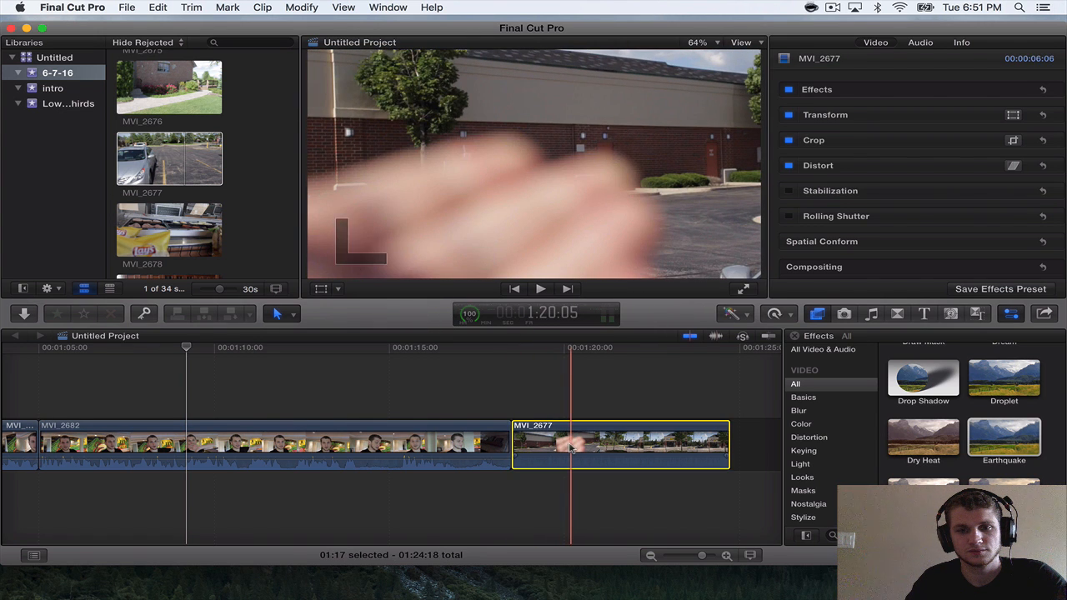
key("super+b")
key("Delete")
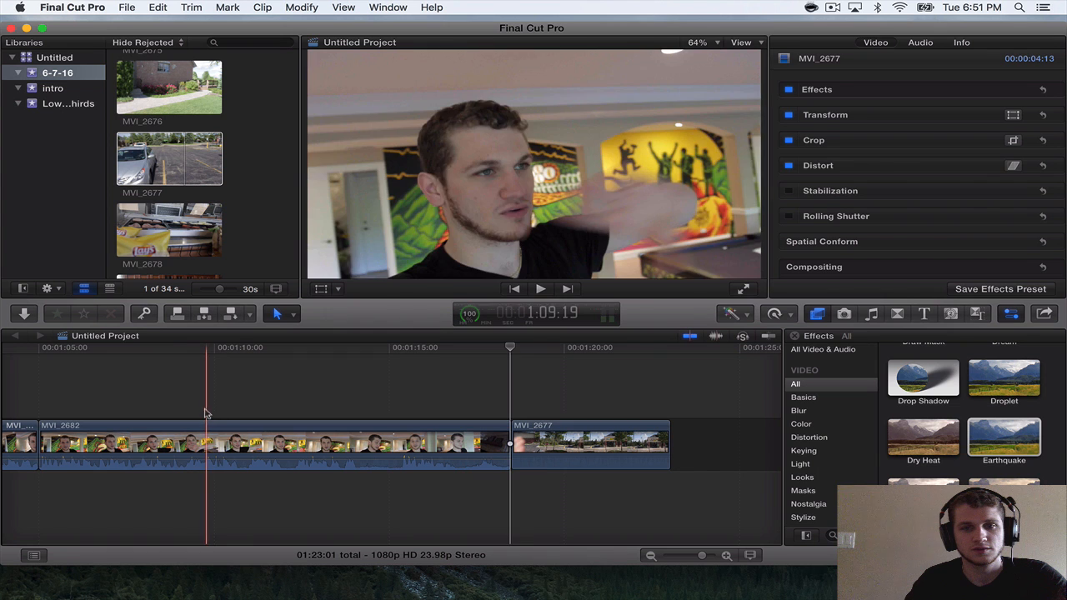
Trim the end of the second MVI_2682 section to a 12:00 length and play the cut into MVI_2677.
key("space")
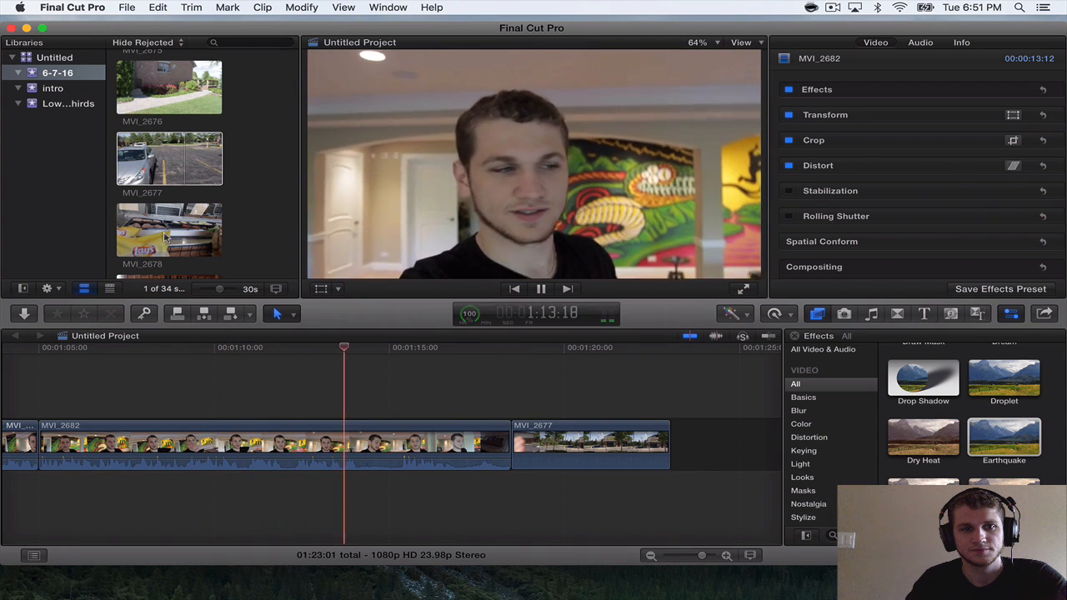
scroll(164, 237, "down", 1)
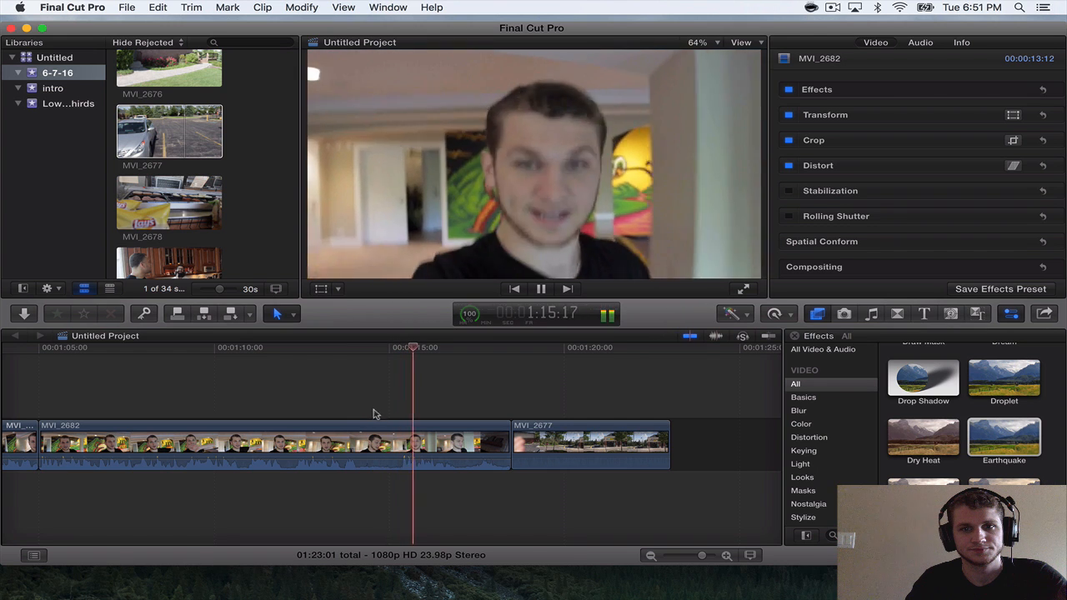
key("space")
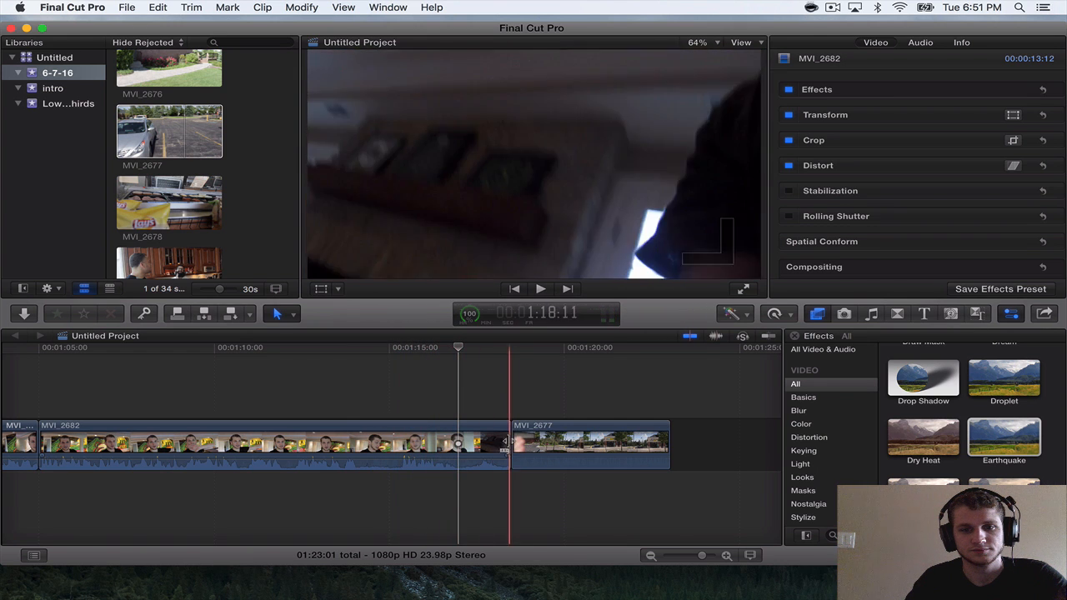
left_click_drag(506, 442, 455, 433)
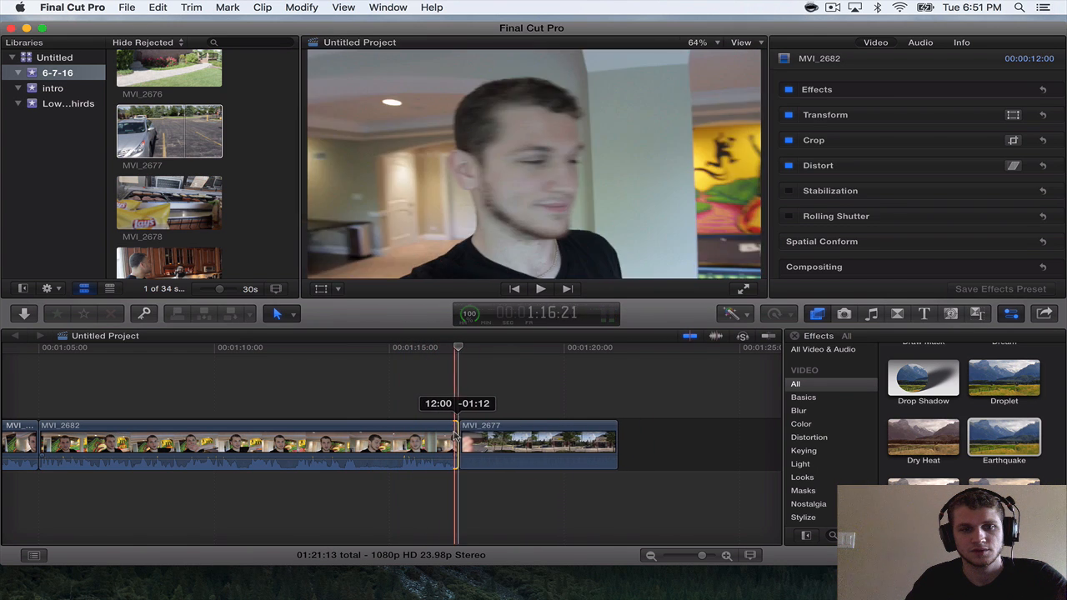
key("space")
key("space")
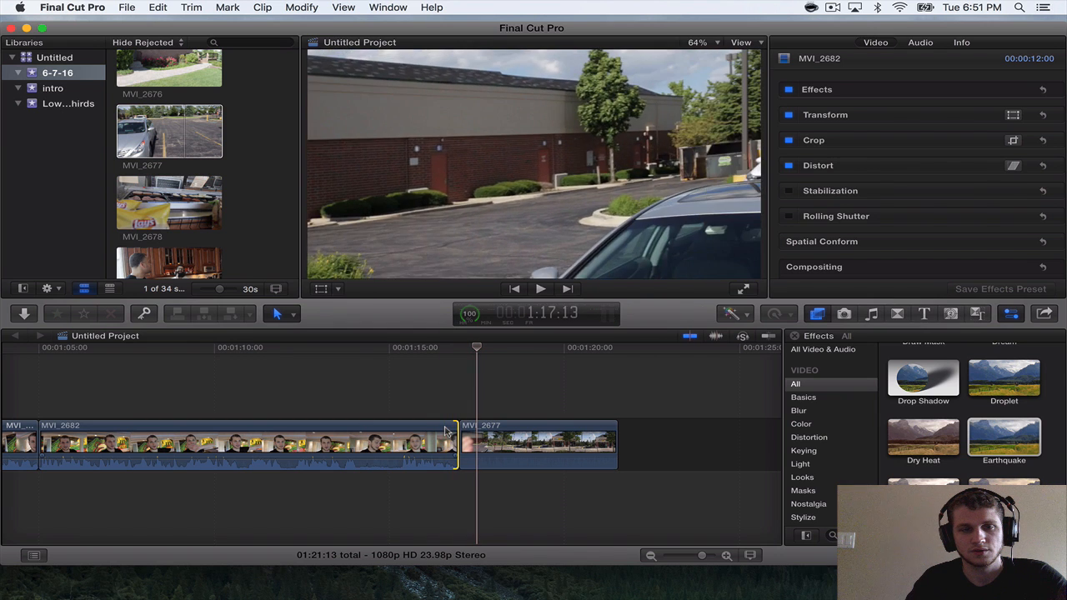
Place a 5:08 section of Mounika. - I Fly Like A Bird from about 2:21 beneath the start of the final MVI_2677 clip.
scroll(234, 244, "up", 5)
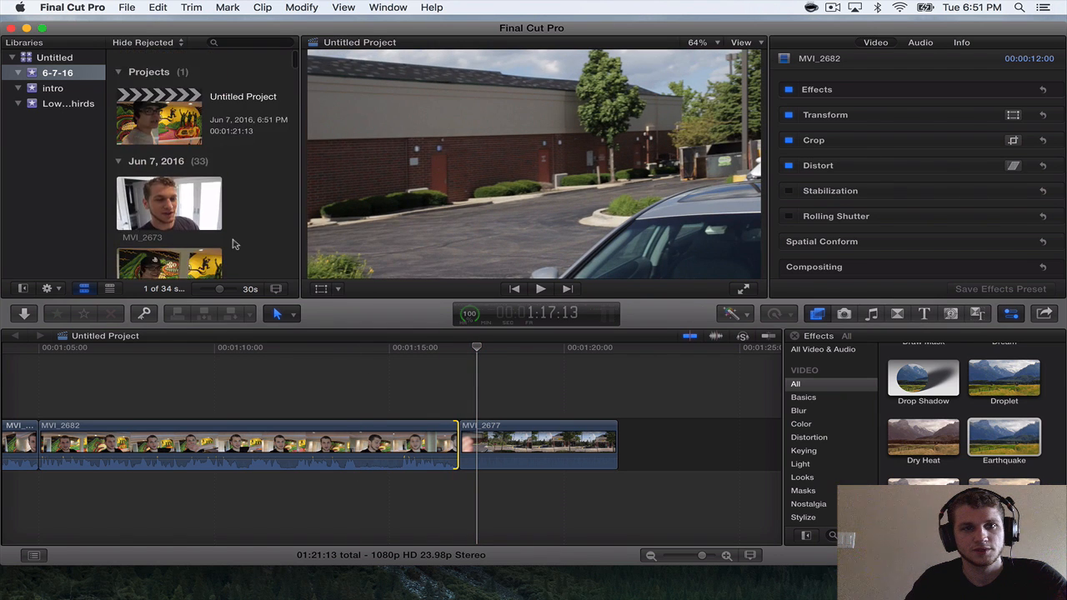
scroll(233, 243, "down", 15)
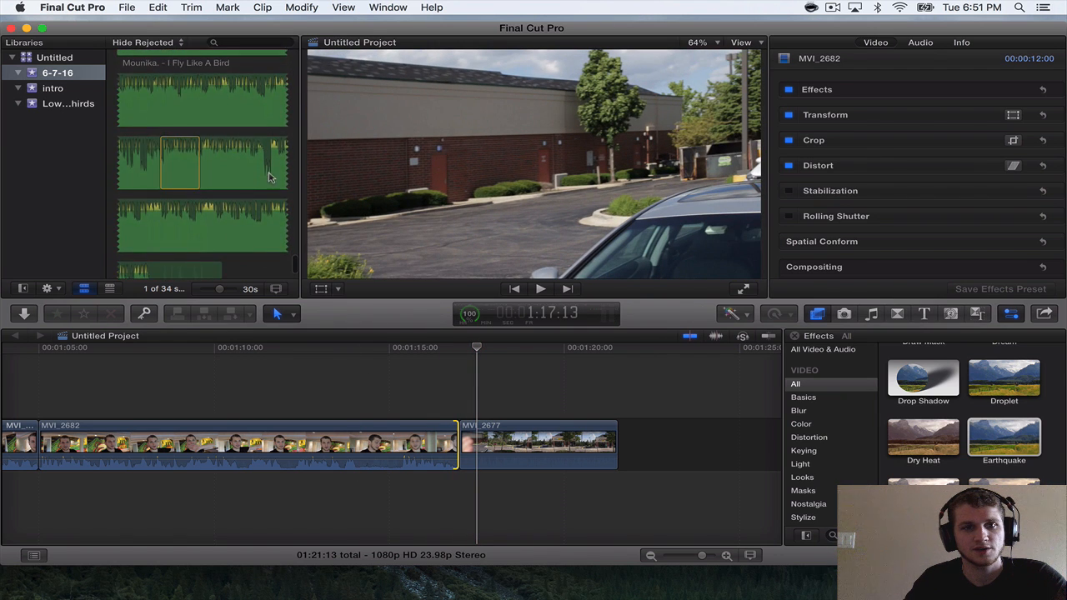
key("space")
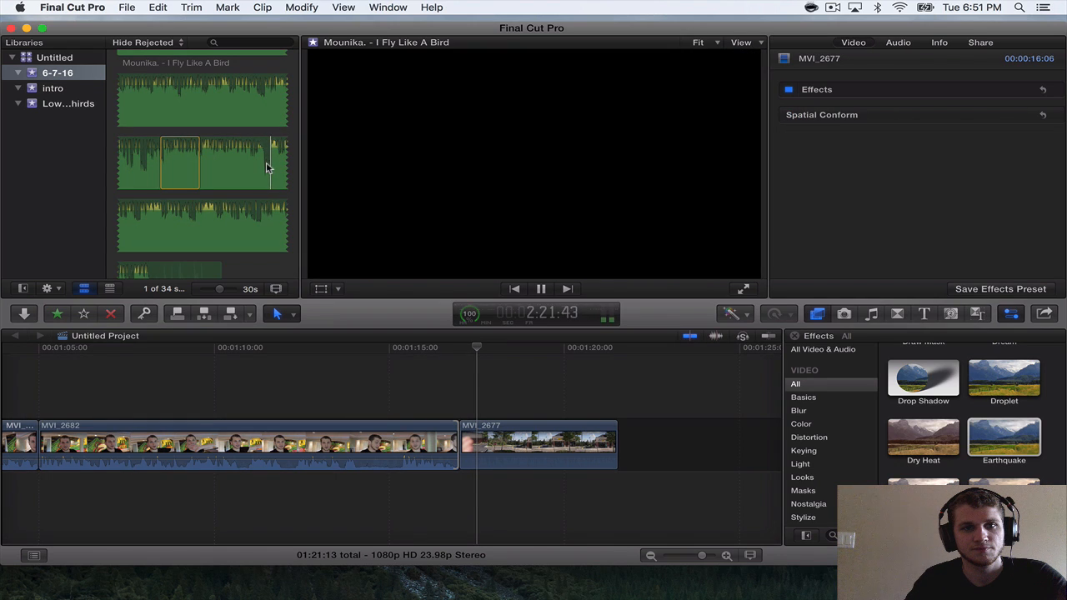
key("space")
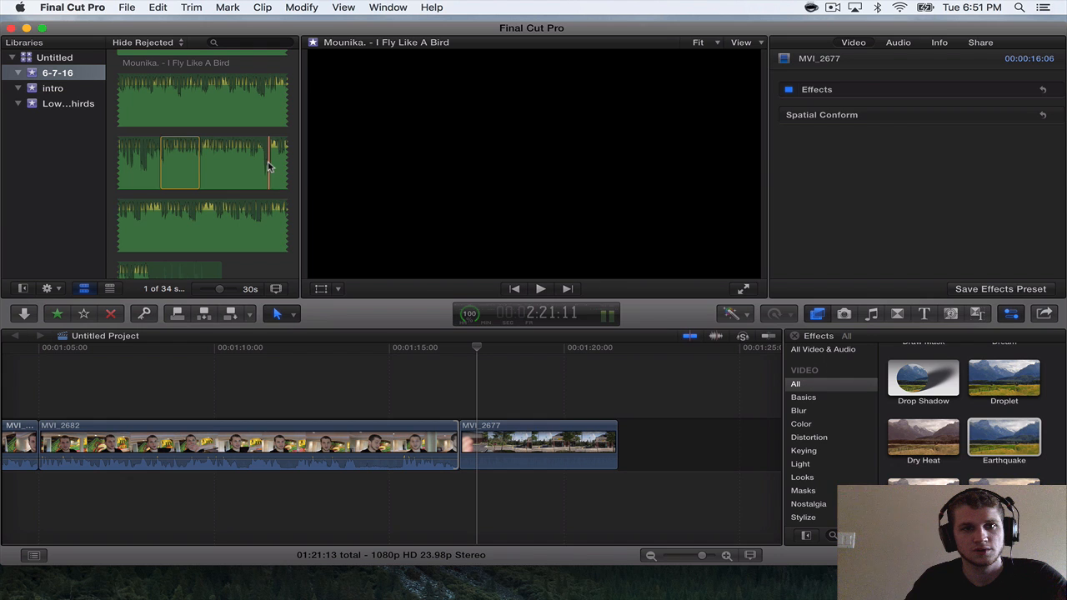
left_click_drag(268, 167, 133, 225)
left_click_drag(277, 164, 552, 488)
key("super+equal")
key("super+equal")
left_click_drag(572, 486, 571, 484)
Play the song over the final MVI_2677 clip and trim the clip's end to a 2:23 length.
key("space")
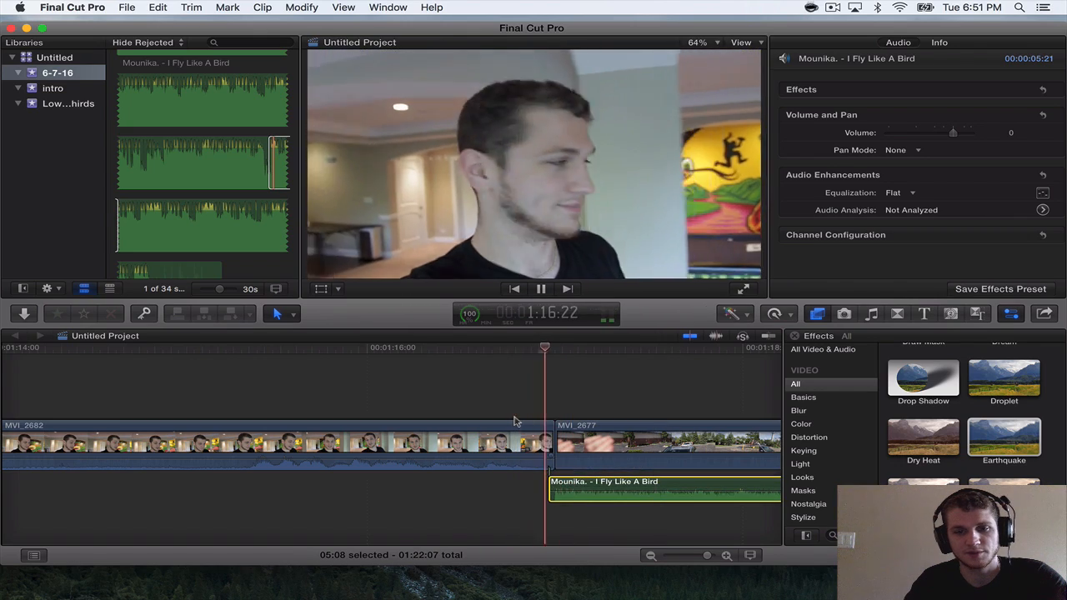
key("super+minus")
key("super+minus")
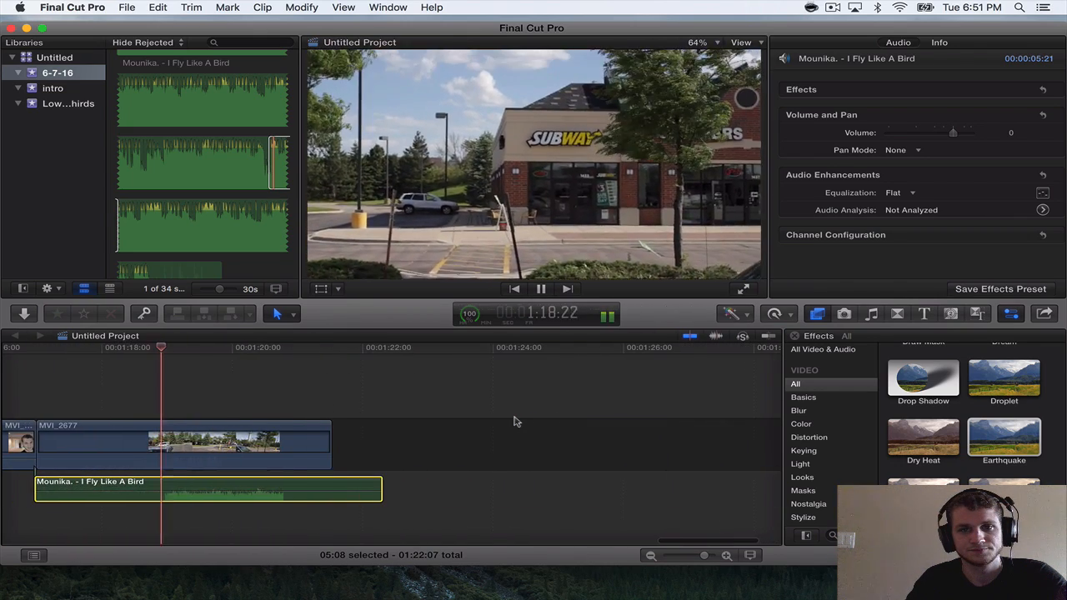
key("space")
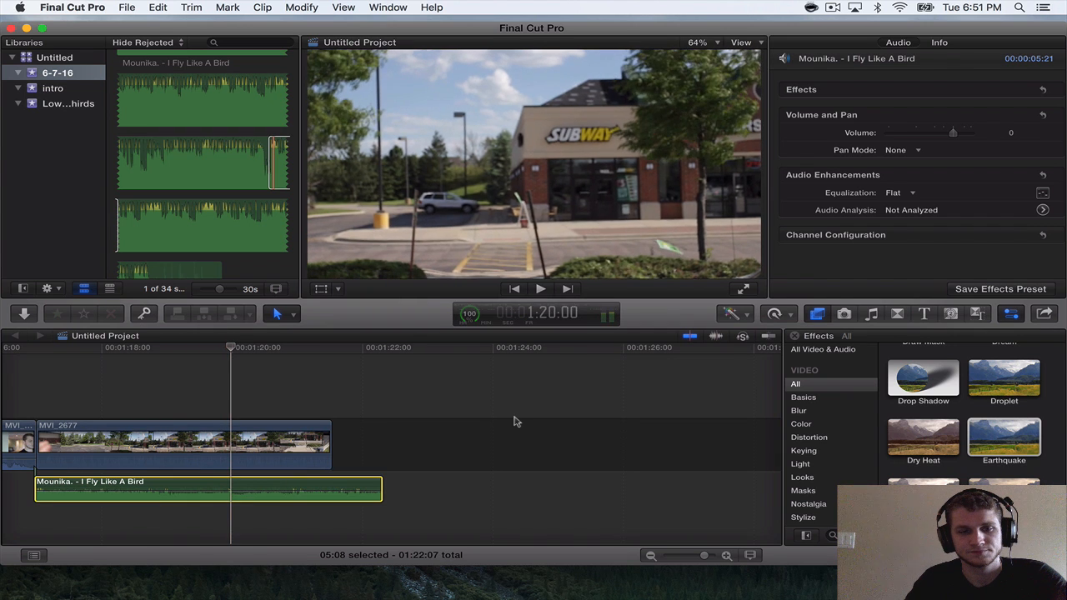
left_click_drag(329, 442, 224, 437)
Append MVI_2678 after the final MVI_2677 clip.
scroll(169, 148, "down", 5)
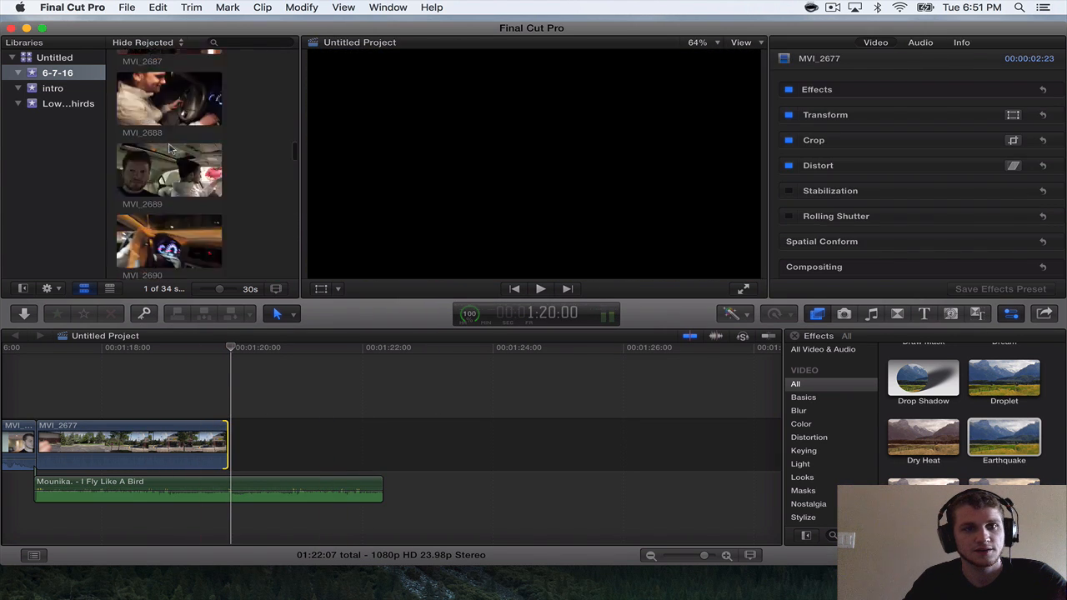
scroll(169, 148, "up", 10)
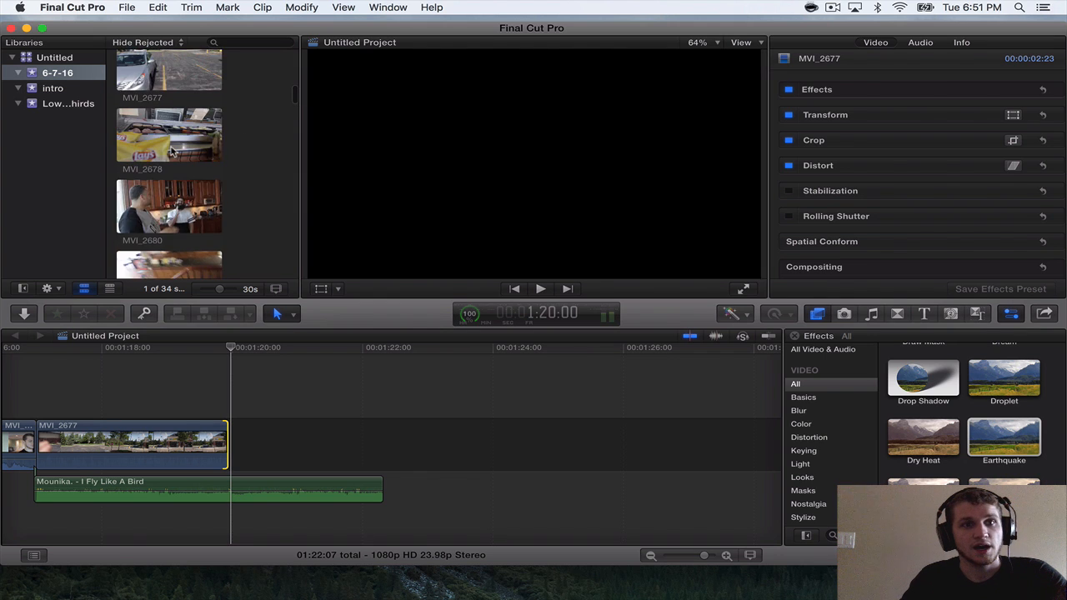
left_click(170, 130)
left_click_drag(170, 130, 302, 439)
key("super+minus")
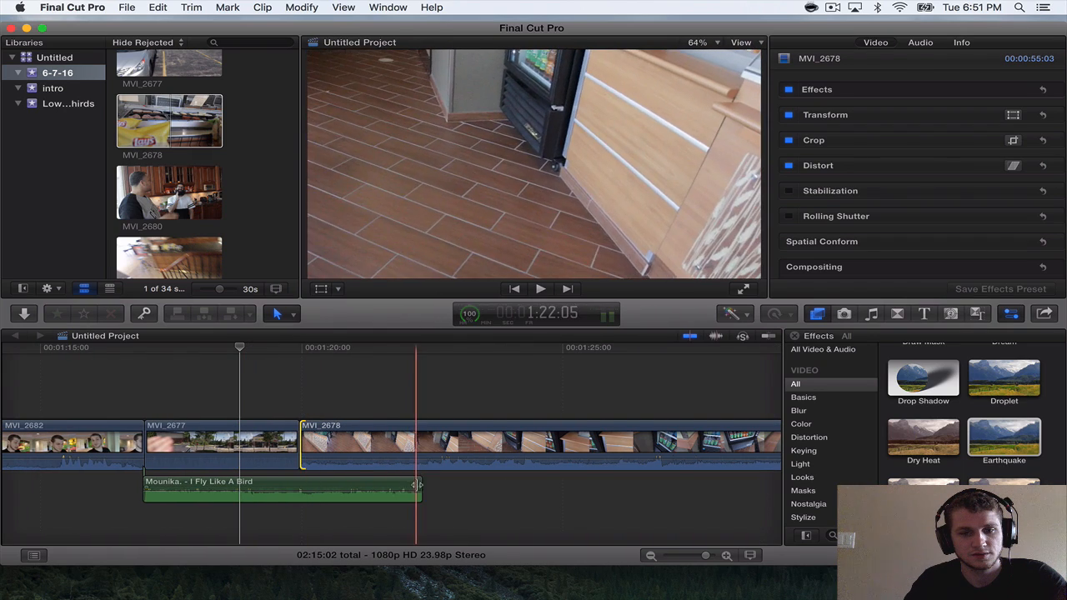
Split MVI_2678 after its first 1:21 and at about 1:43:20 on the timeline, and delete the 21:19 section between the cuts.
key("space")
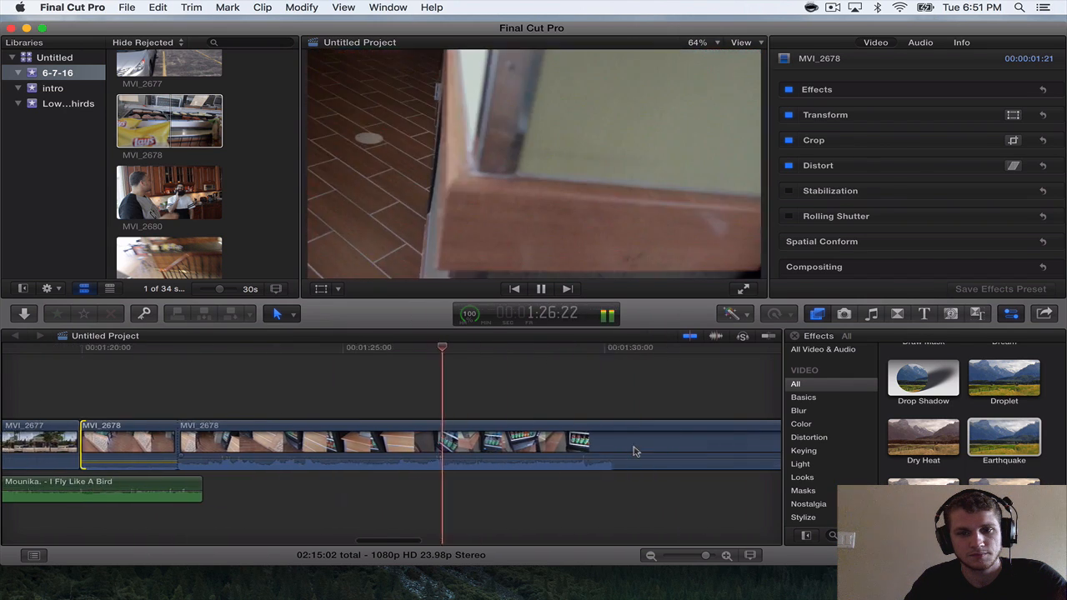
key("space")
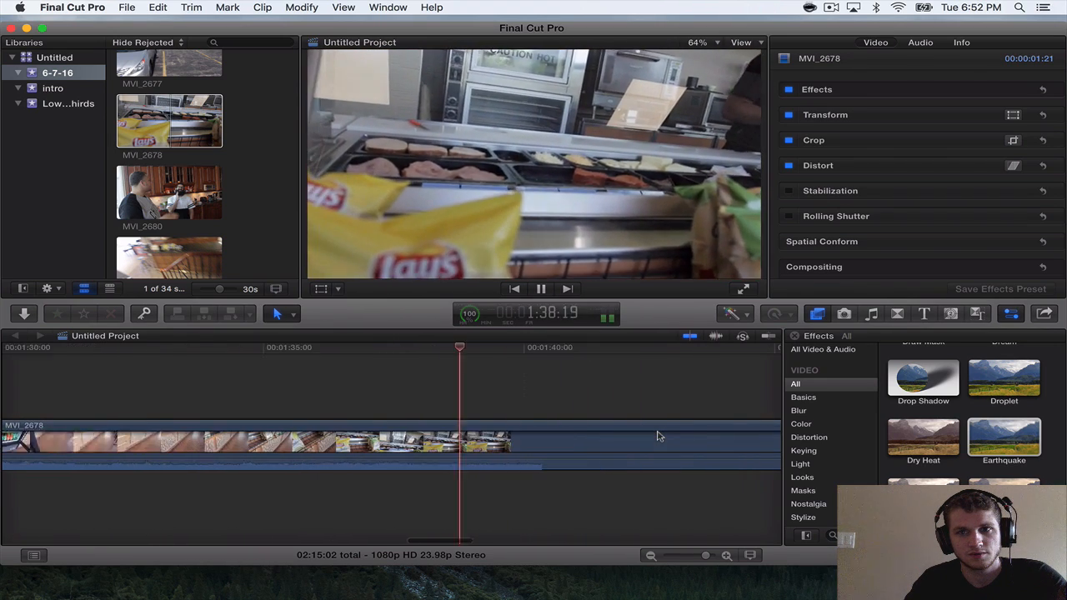
key("space")
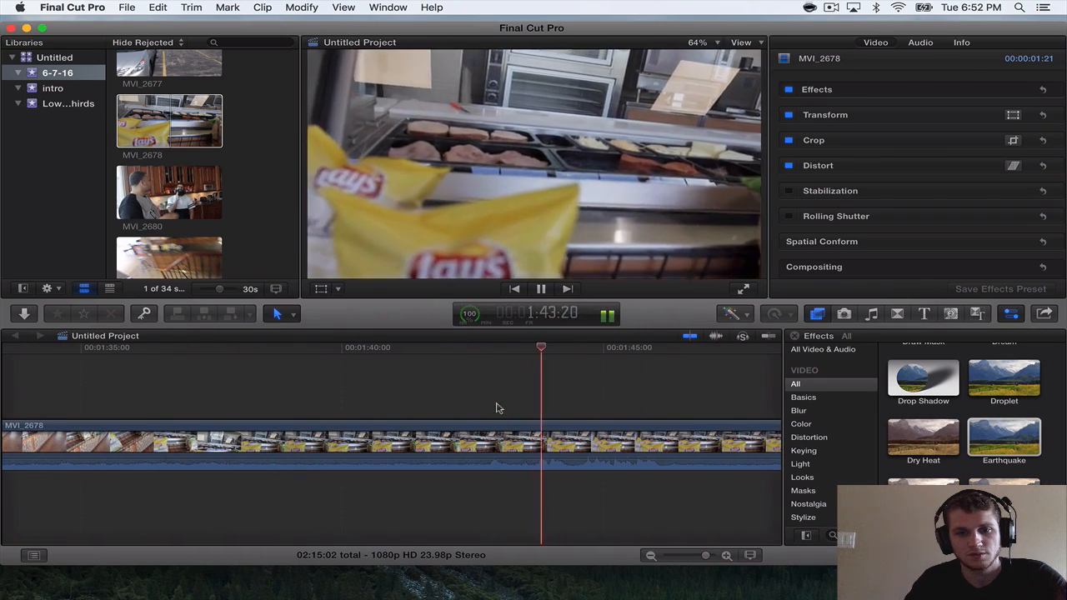
key("super+b")
left_click(527, 425)
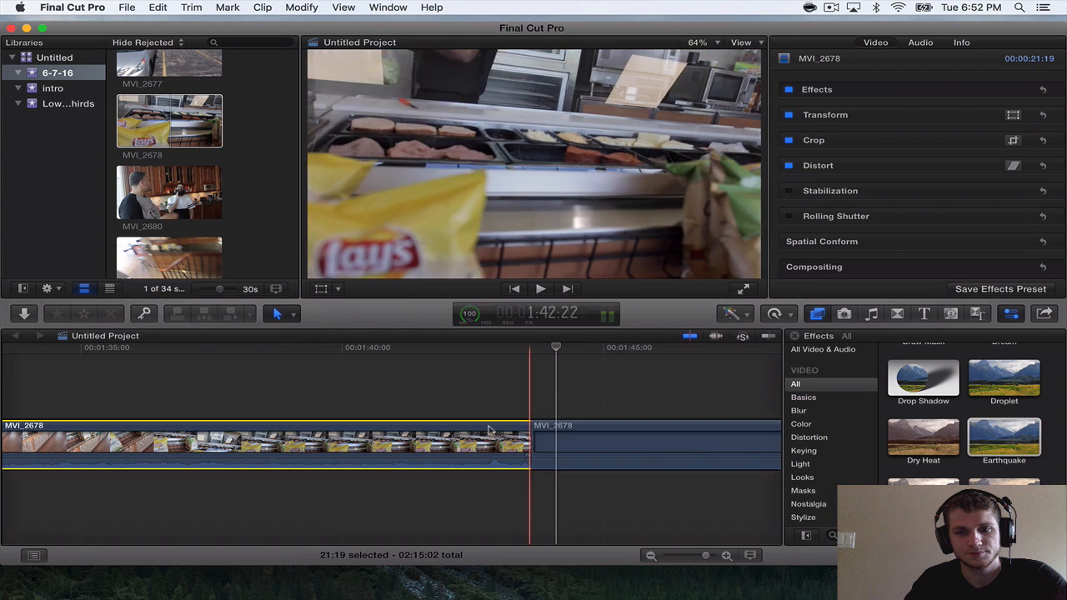
key("Delete")
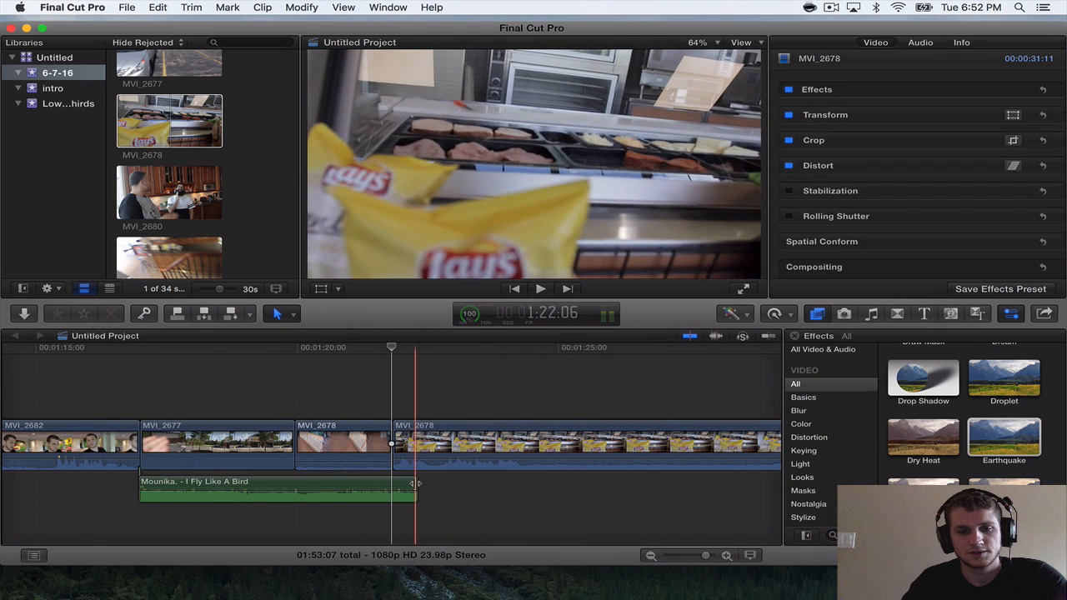
Extend the end of the Mounika song clip to a 9:45 length and play it over the second MVI_2678 section.
left_click_drag(414, 483, 646, 486)
key("space")
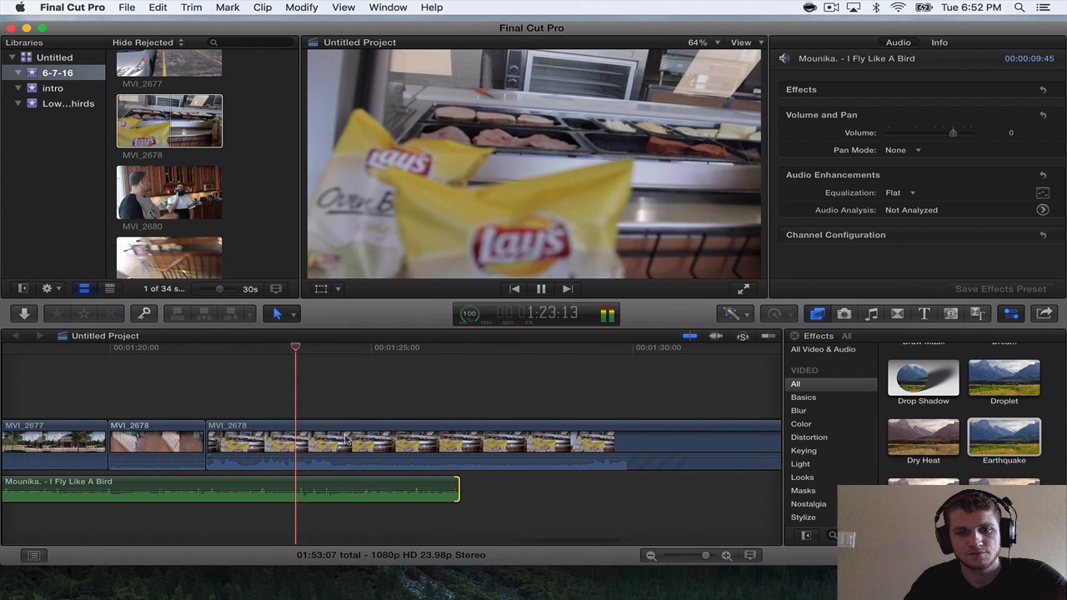
key("space")
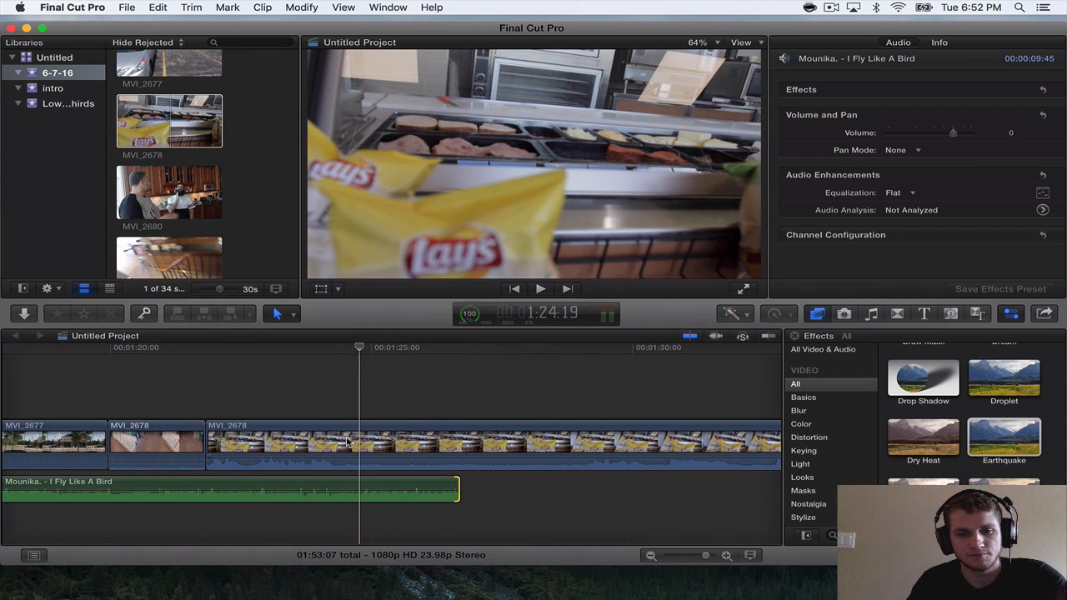
Split the second MVI_2678 section at about 1:24:20 and delete the remaining 28:11 of footage after the cut.
key("super+minus")
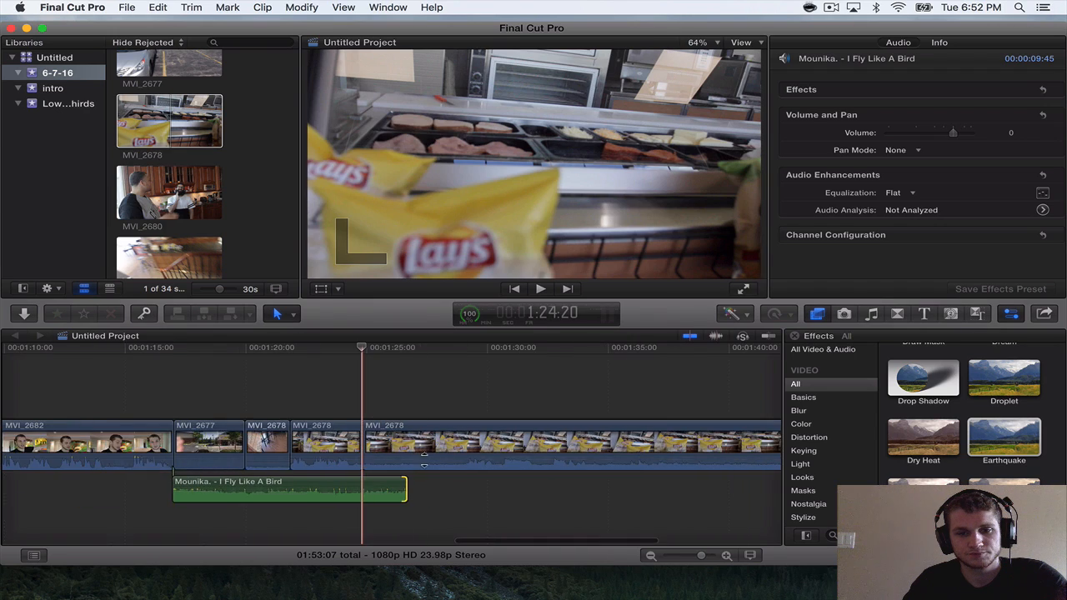
scroll(526, 463, "right", 6)
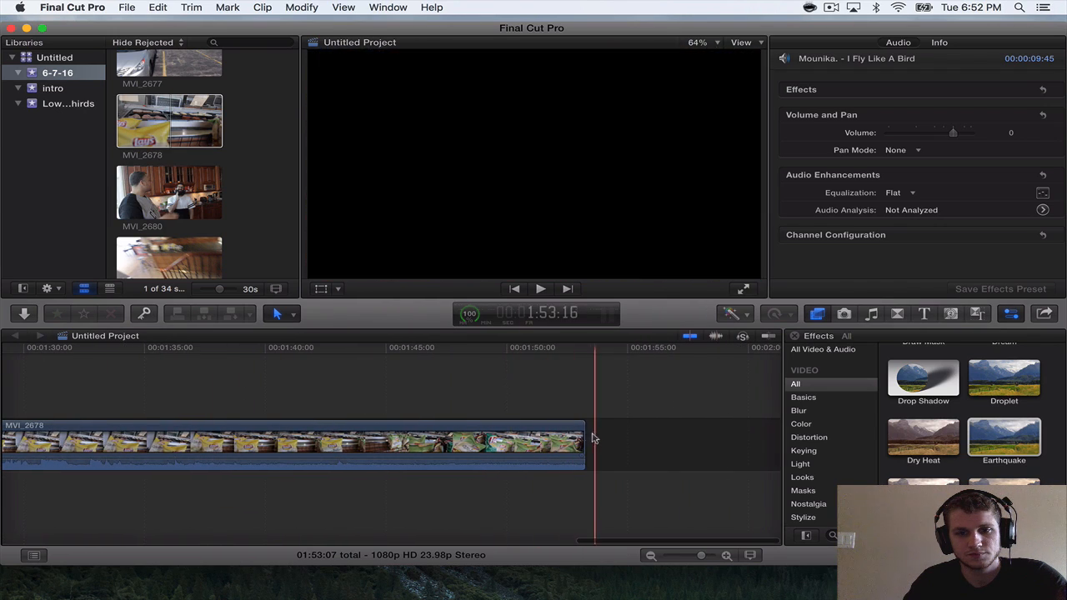
left_click(350, 353)
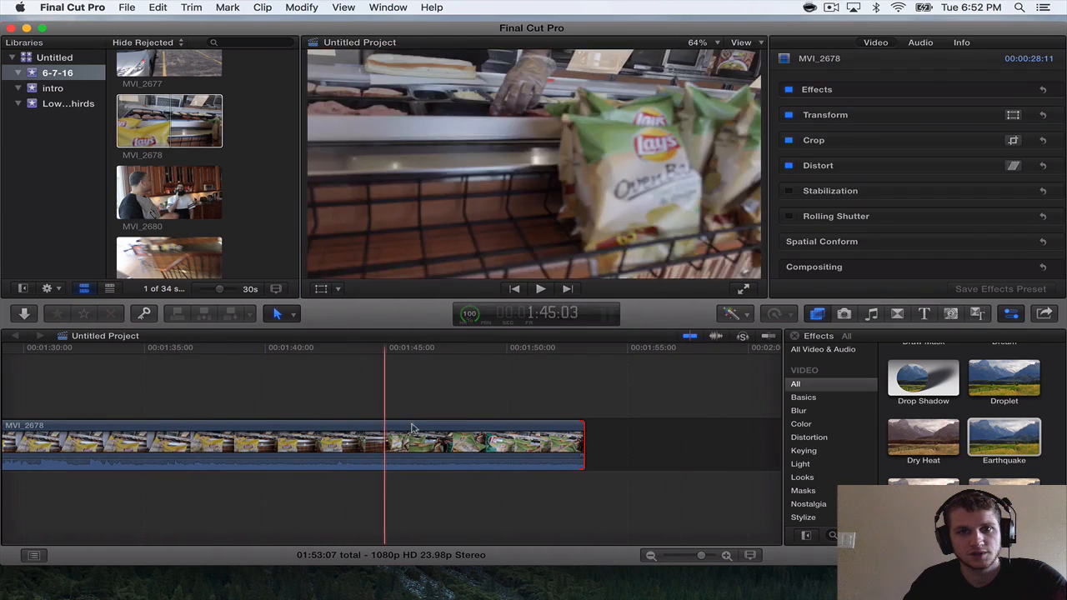
left_click(467, 410)
left_click(425, 431)
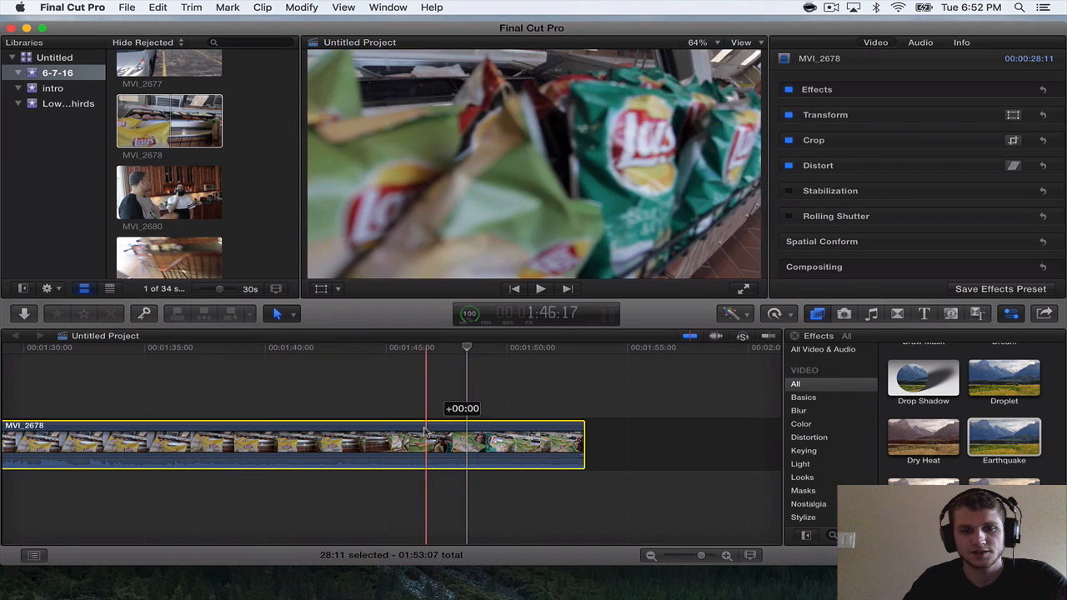
key("Delete")
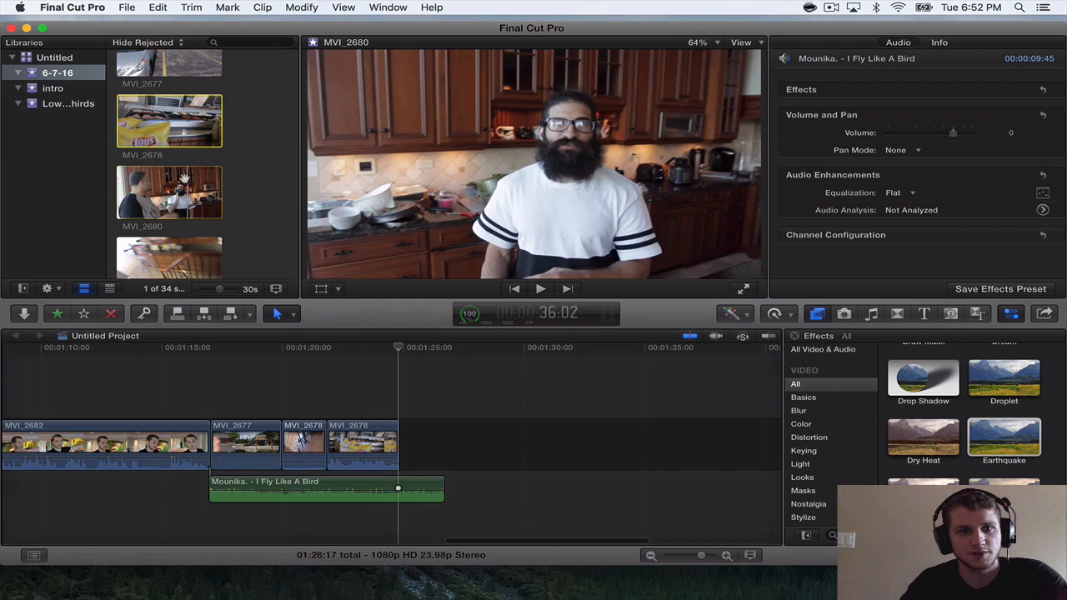
Append MVI_2680 after the last MVI_2678 section and shorten the song to an 8:37 length, ending just beneath the new clip's start.
key("e")
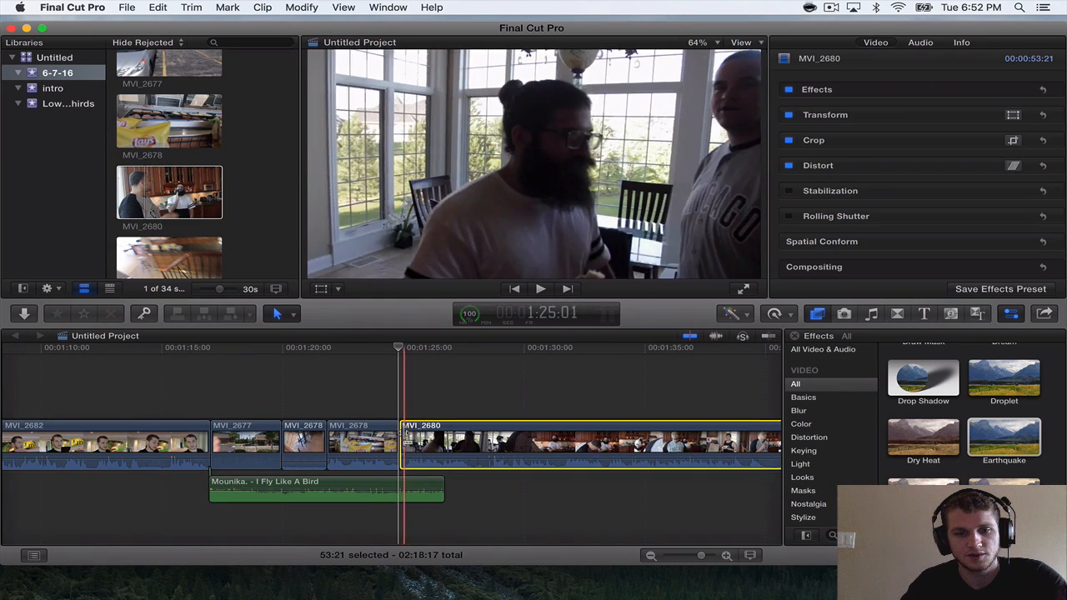
left_click_drag(404, 433, 377, 432)
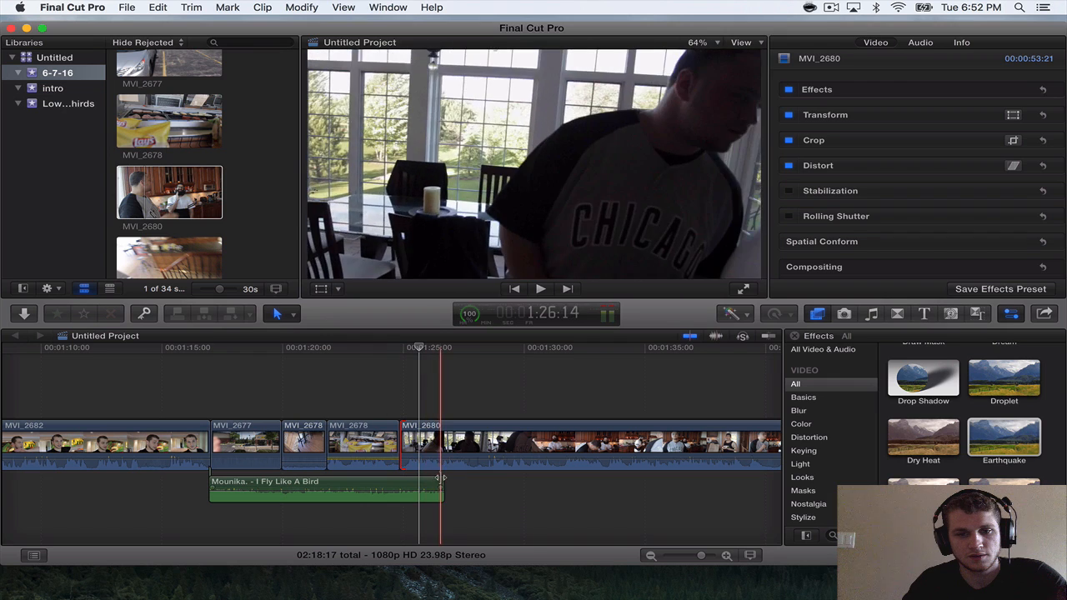
left_click_drag(442, 477, 414, 482)
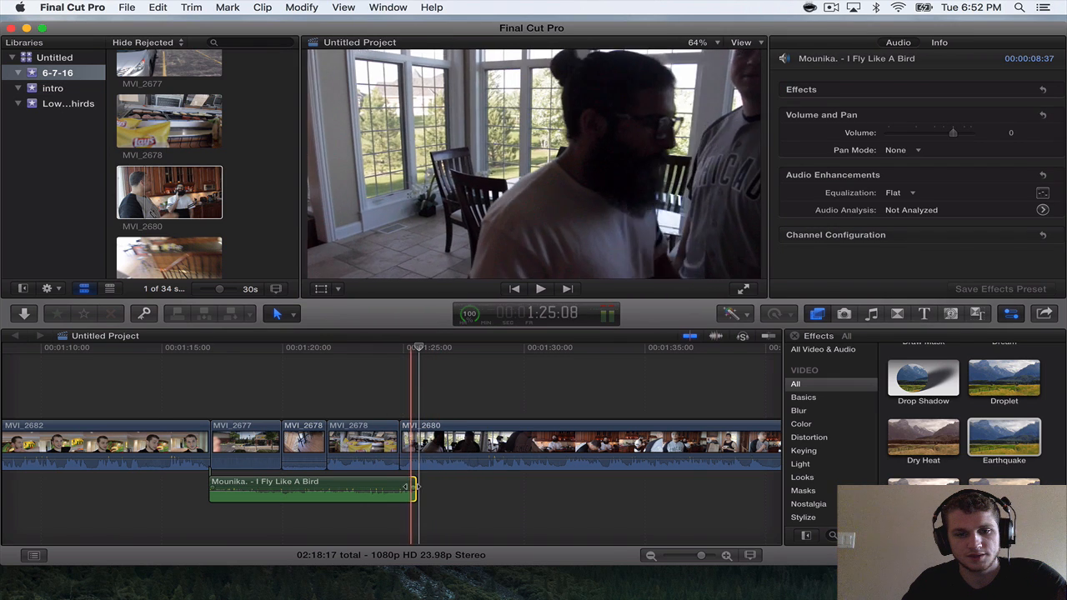
key("space")
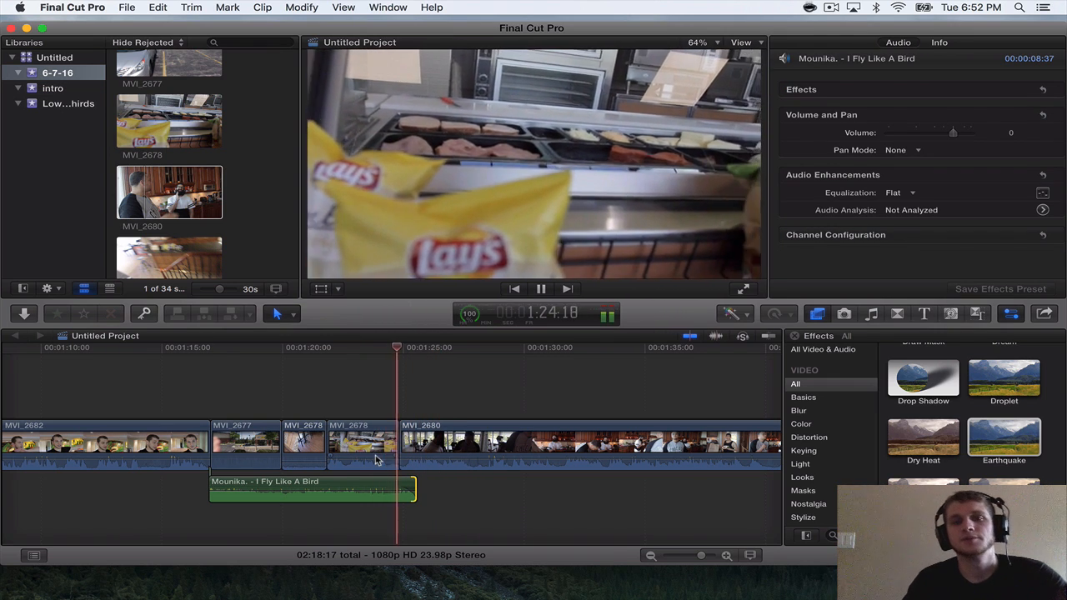
Play through MVI_2680 and trim its end to a 53:02 clip length.
key("super+minus")
scroll(375, 458, "right", 8)
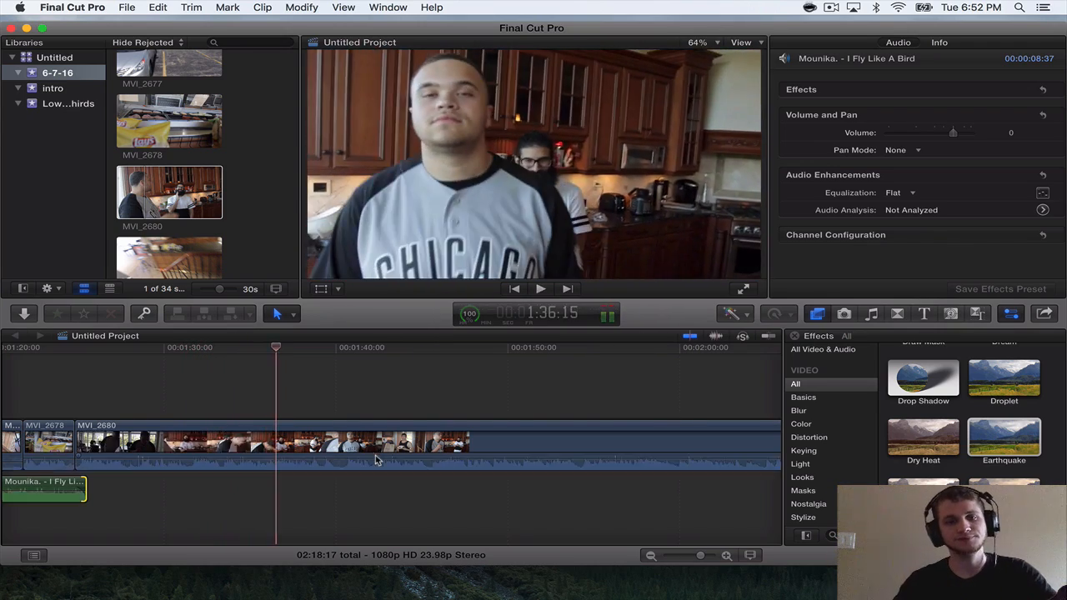
scroll(375, 455, "right", 5)
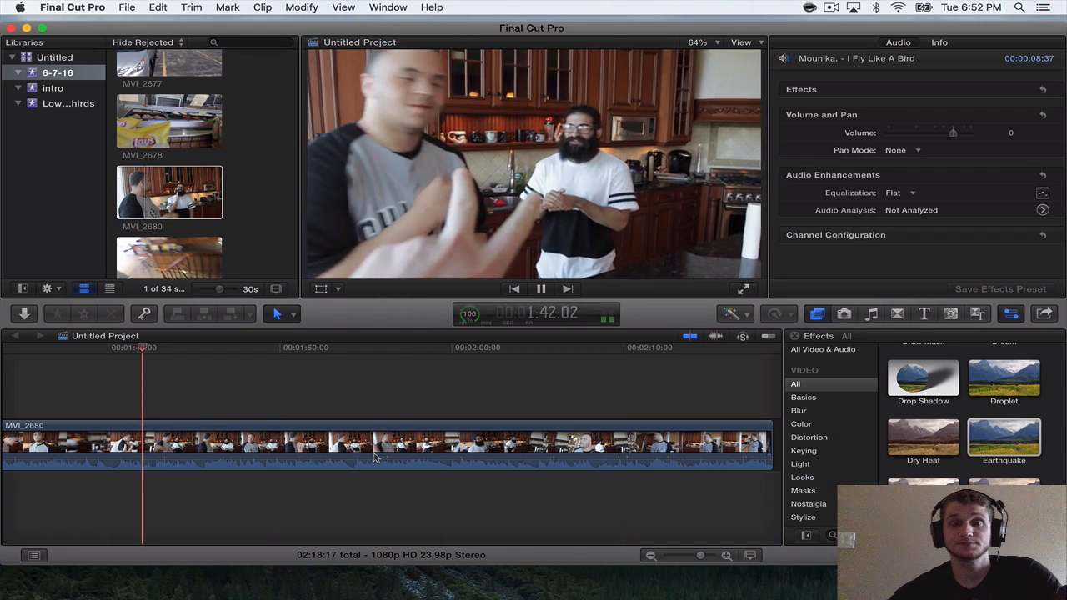
scroll(375, 457, "right", 1)
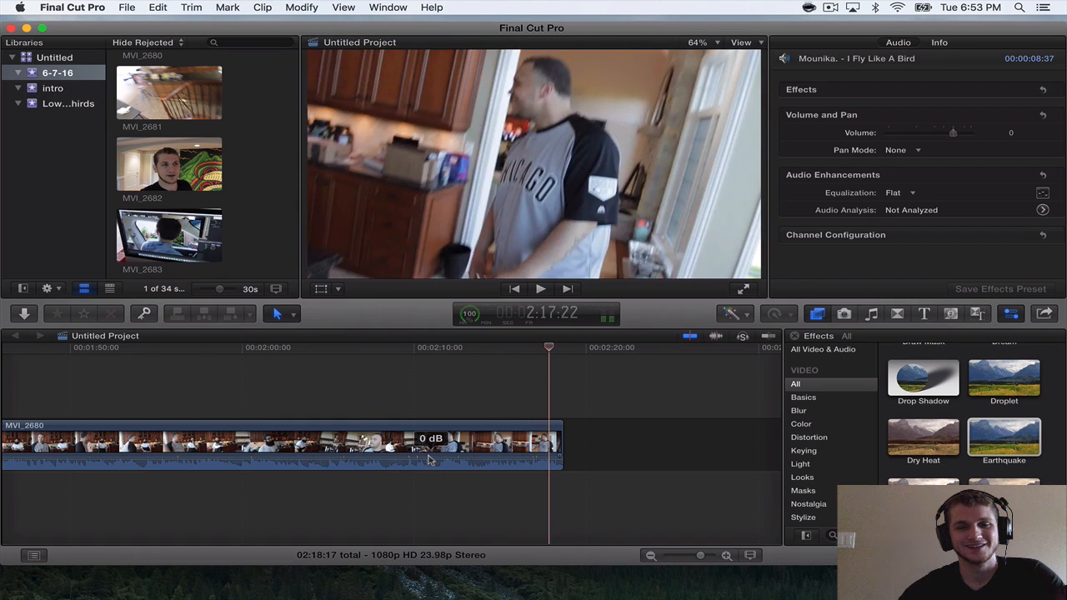
left_click_drag(561, 441, 546, 433)
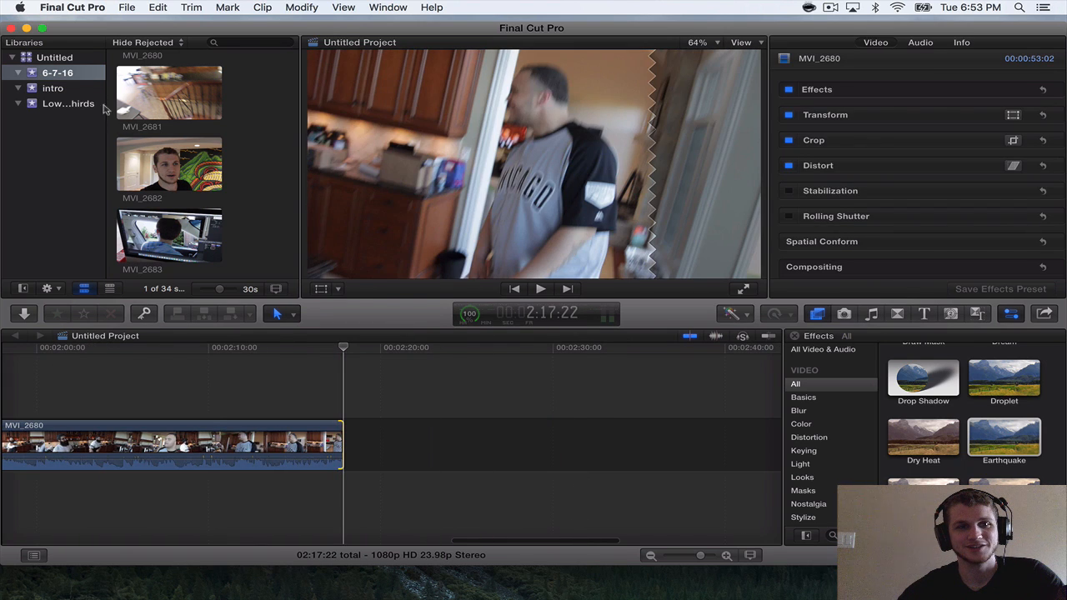
left_click(124, 94)
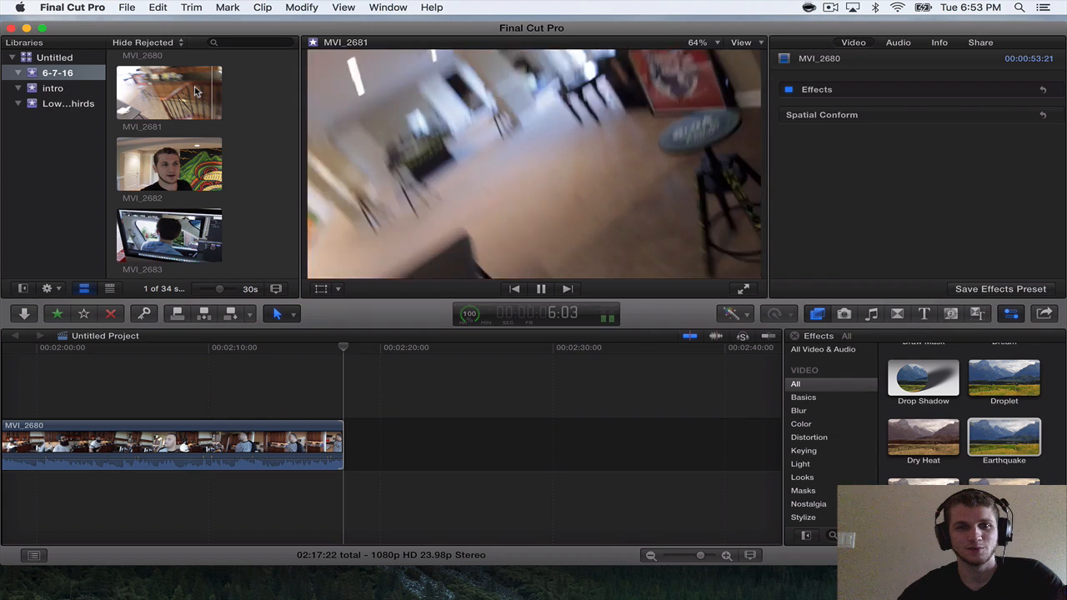
left_click_drag(167, 165, 365, 441)
scroll(353, 419, "right", 3)
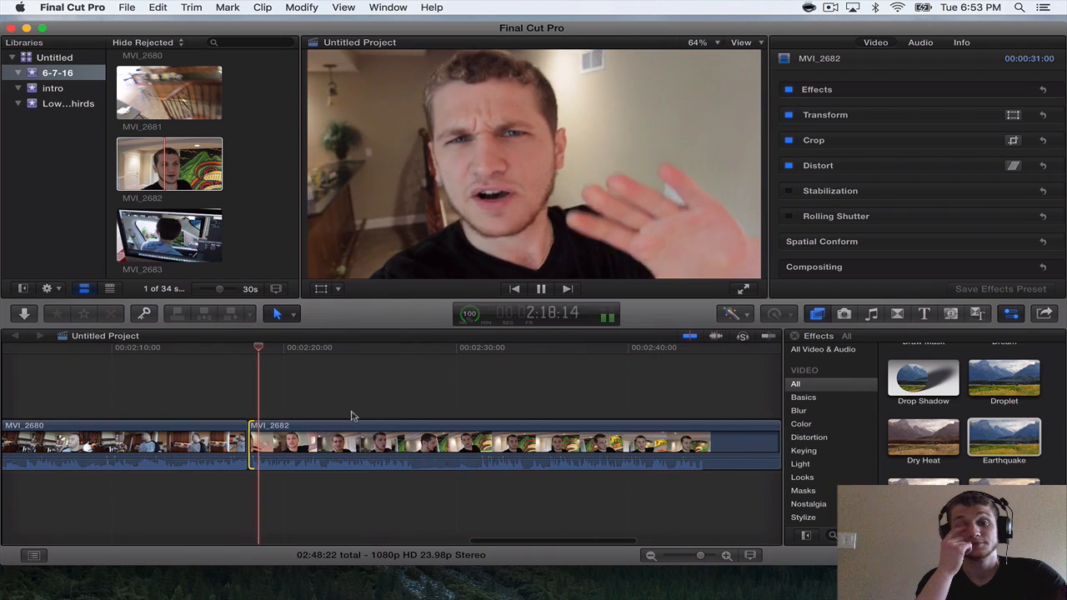
left_click(358, 429)
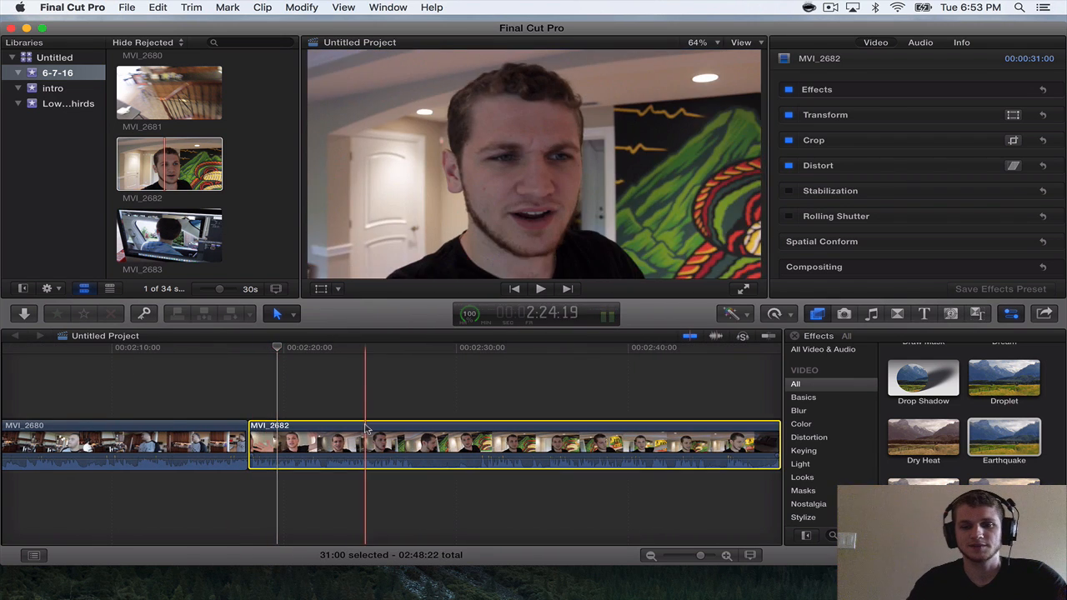
key("Delete")
Append MVI_2683 after MVI_2680, play it and trim a short piece off its end.
scroll(202, 215, "down", 2)
left_click_drag(188, 176, 247, 410)
key("space")
key("super+equal")
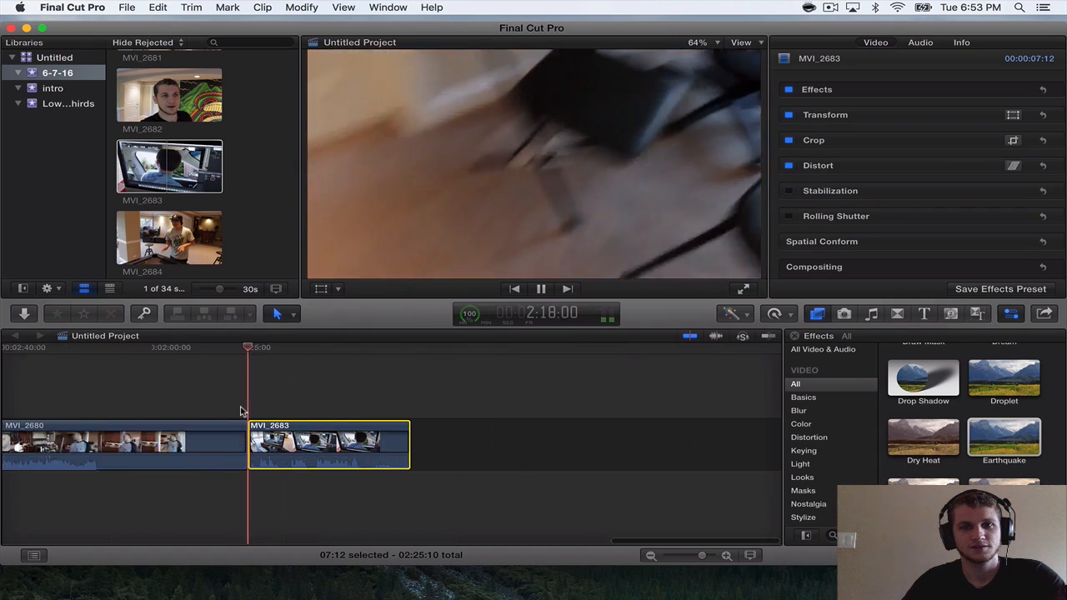
scroll(207, 208, "down", 2)
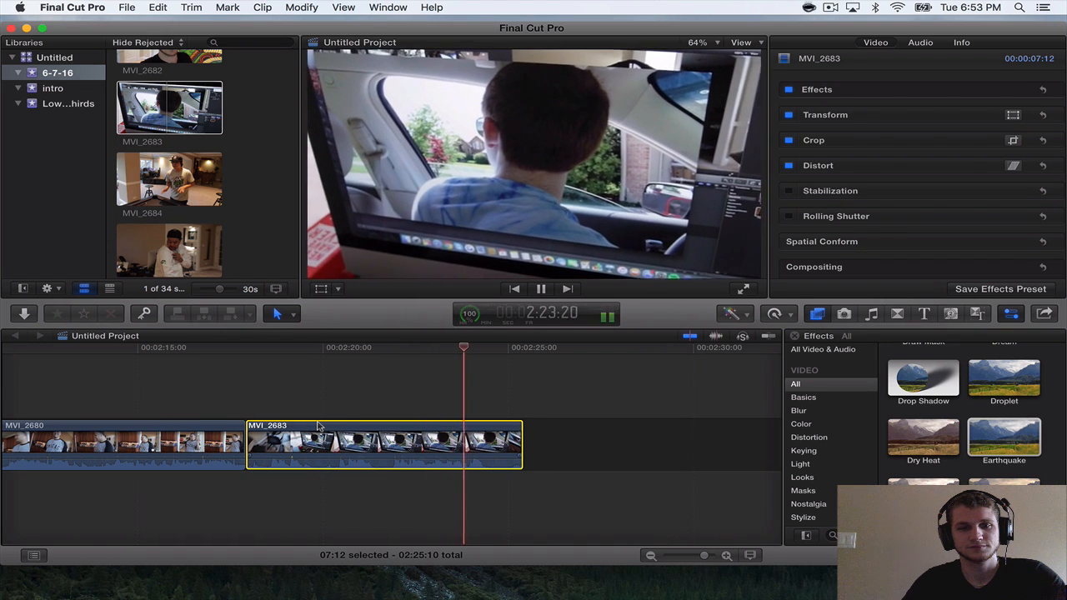
key("space")
left_click_drag(521, 445, 489, 446)
Append MVI_2684 after MVI_2683, play it through and trim its end to a 28:17 length.
left_click_drag(169, 179, 484, 417)
key("space")
key("super+minus")
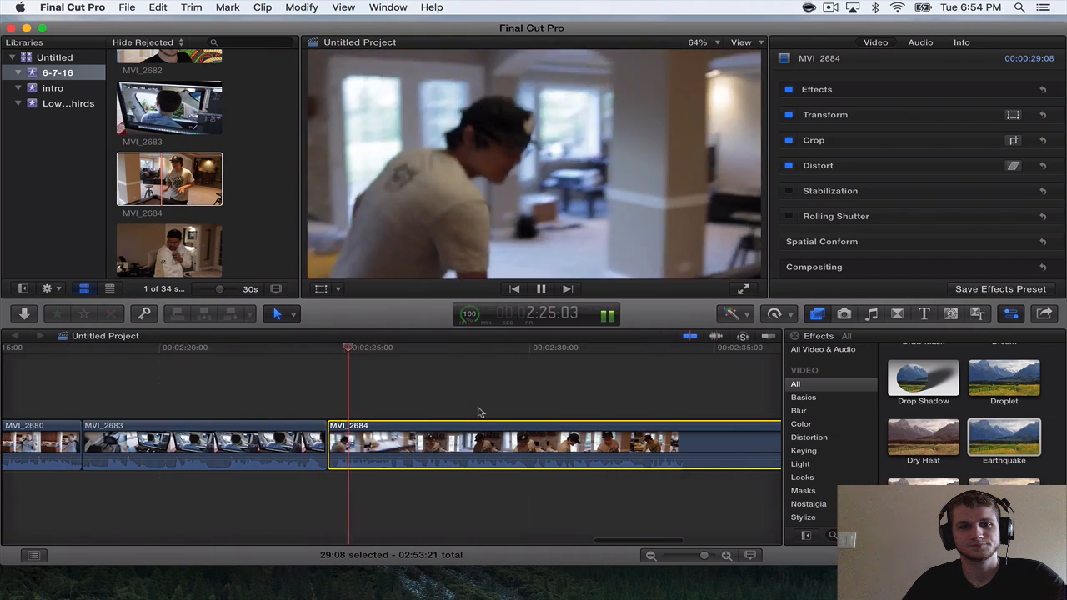
scroll(479, 413, "right", 5)
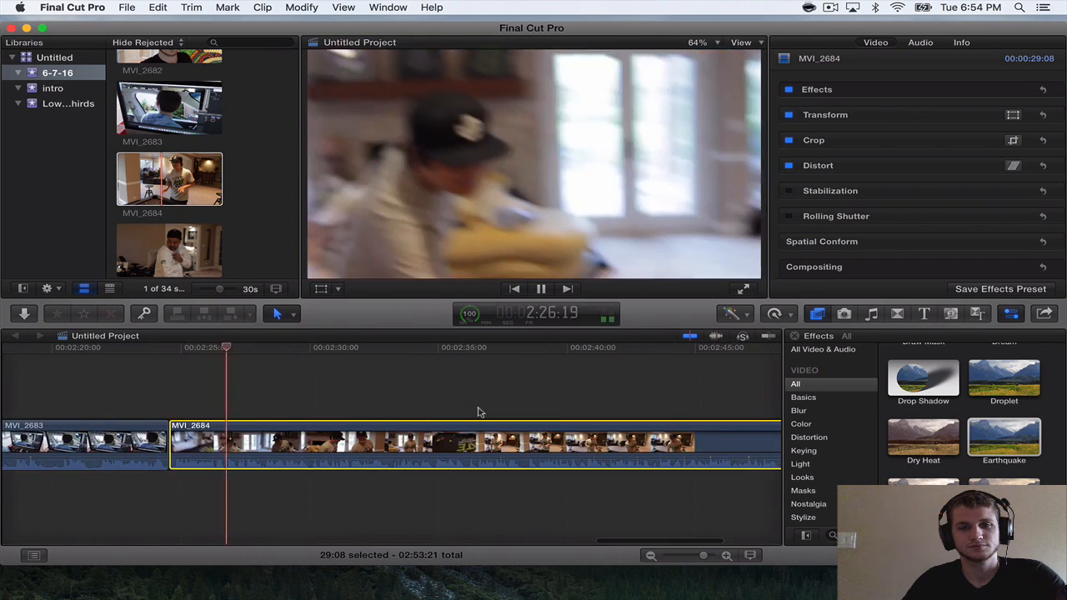
scroll(479, 412, "left", 1)
scroll(478, 412, "left", 2)
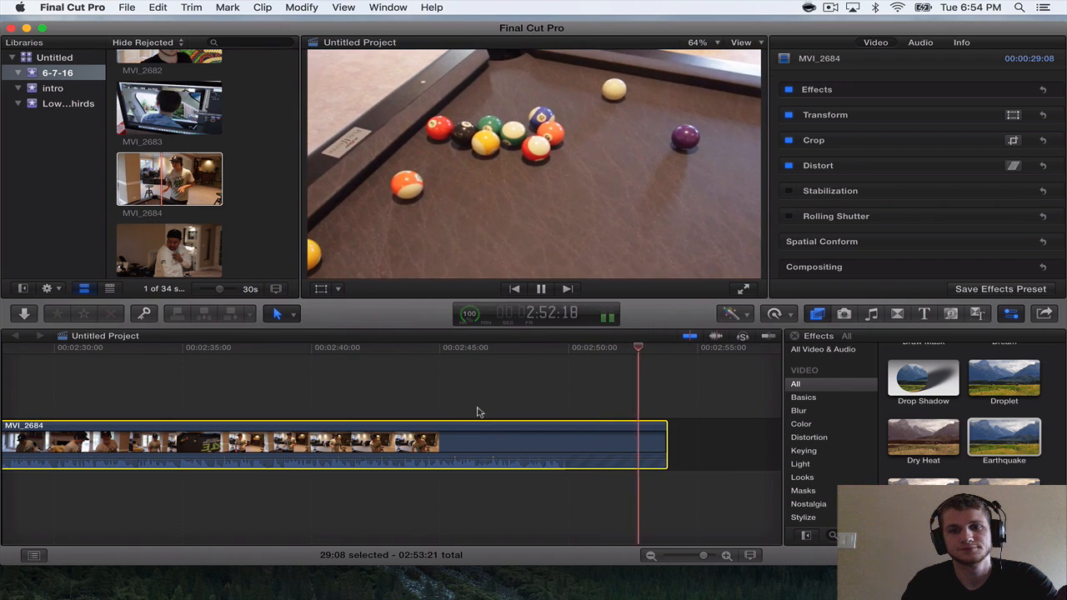
key("space")
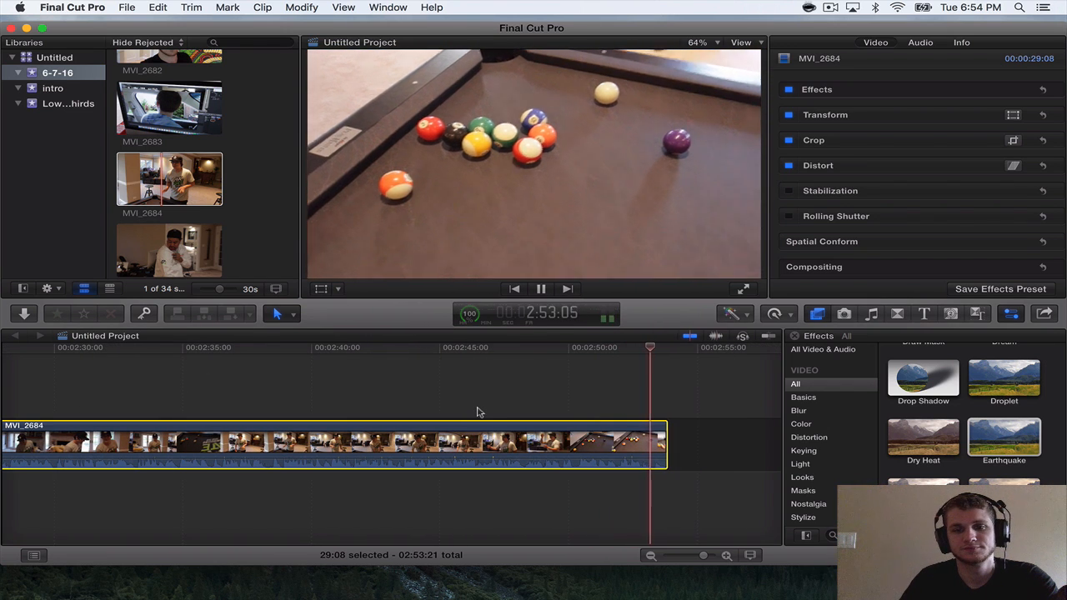
left_click_drag(661, 429, 646, 430)
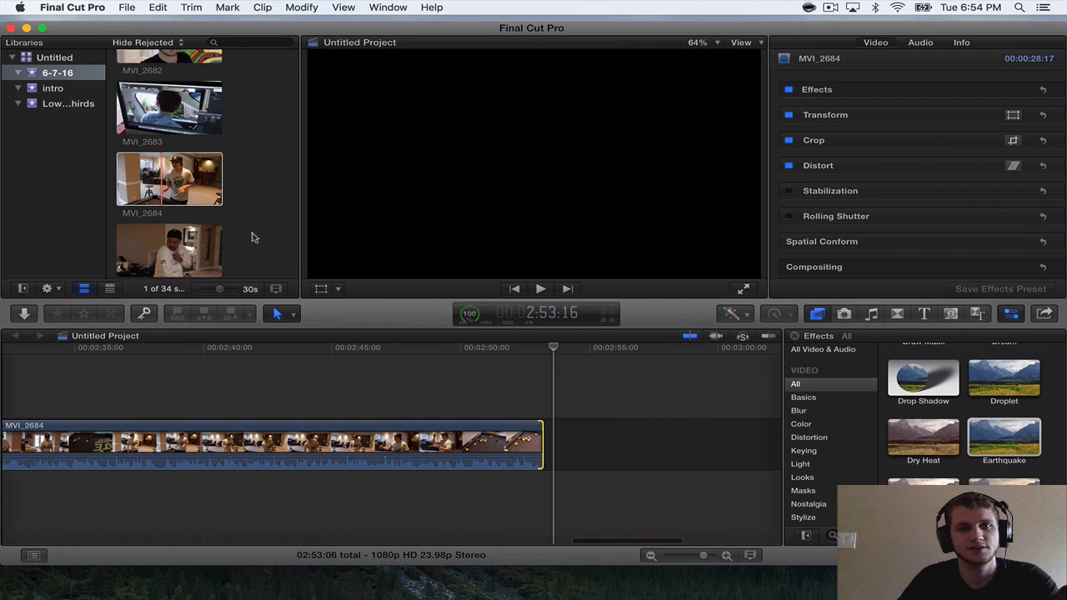
Append MVI_2685 from the 6-7-16 event after MVI_2684 in the timeline.
scroll(169, 167, "down", 3)
left_click(176, 172)
scroll(177, 172, "down", 2)
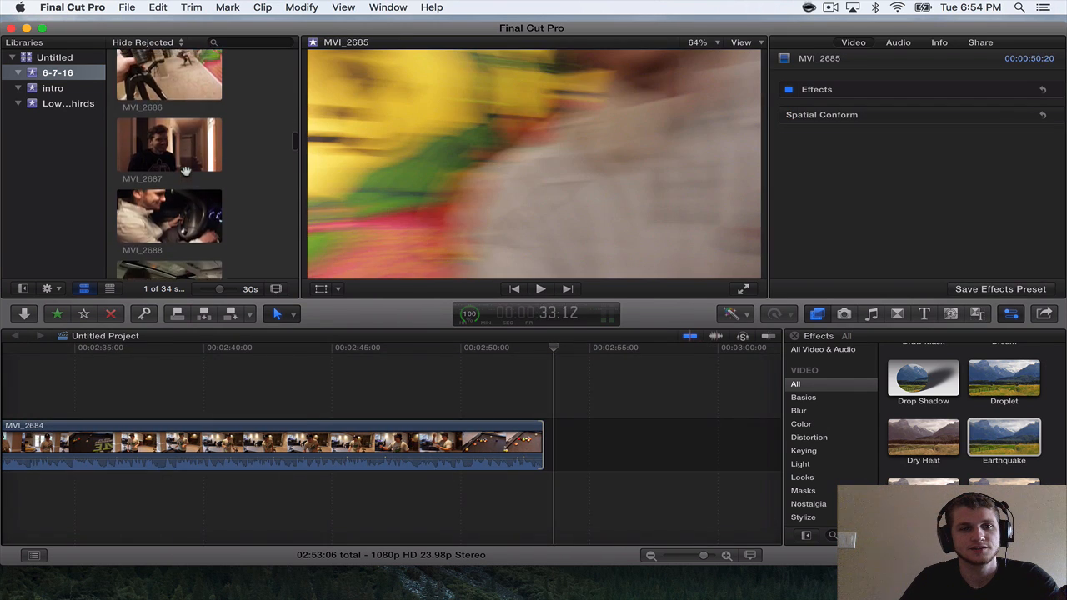
left_click_drag(164, 143, 561, 451)
scroll(509, 442, "right", 3)
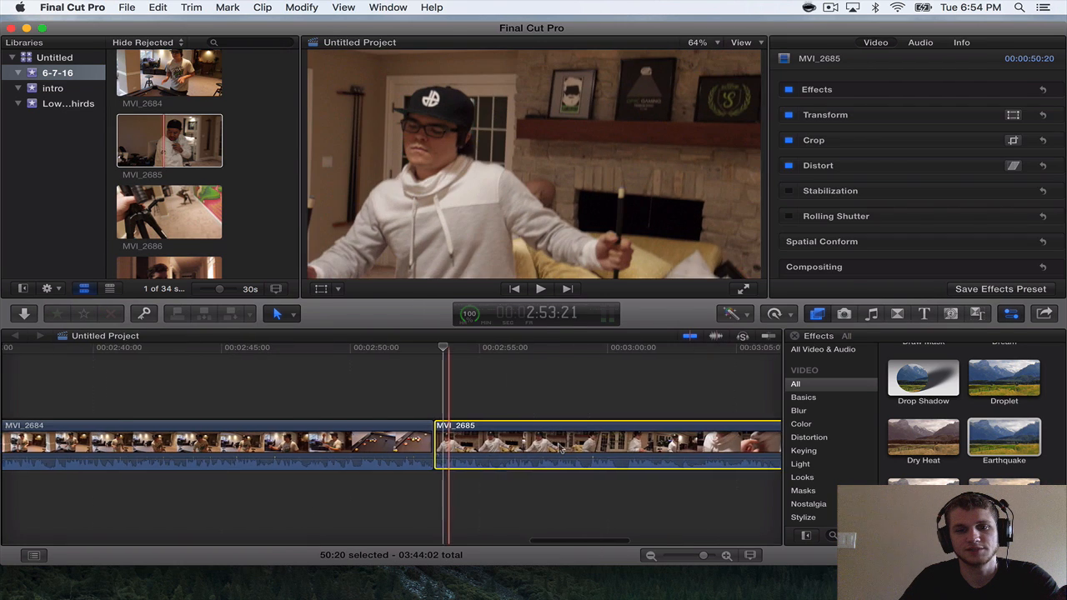
Play through MVI_2685, split it at 3:28:07 and trim the second section's start to a 12:00 length.
scroll(407, 413, "right", 2)
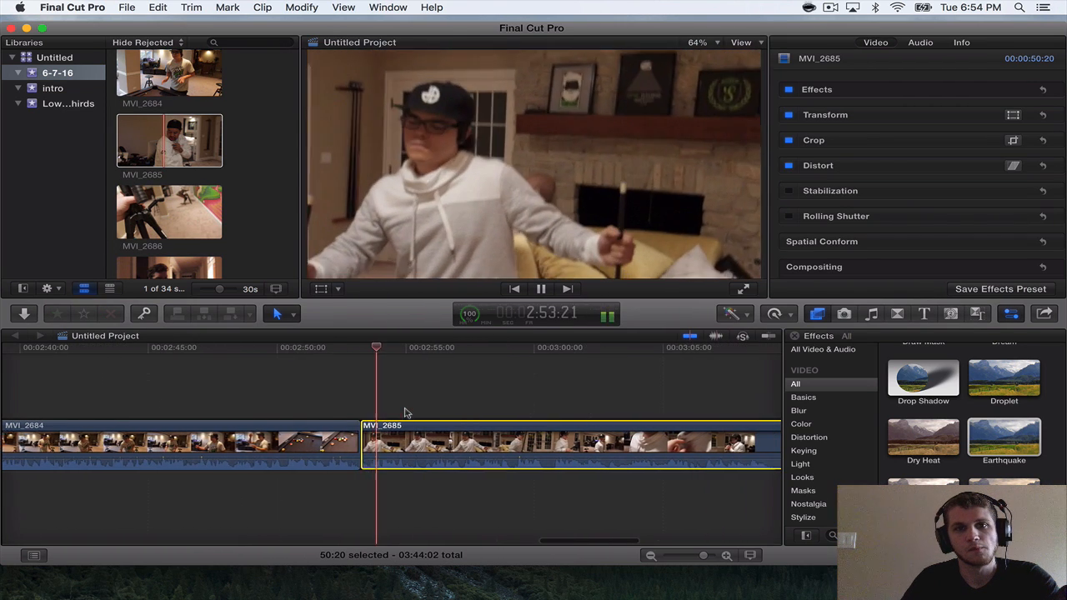
scroll(406, 412, "right", 1)
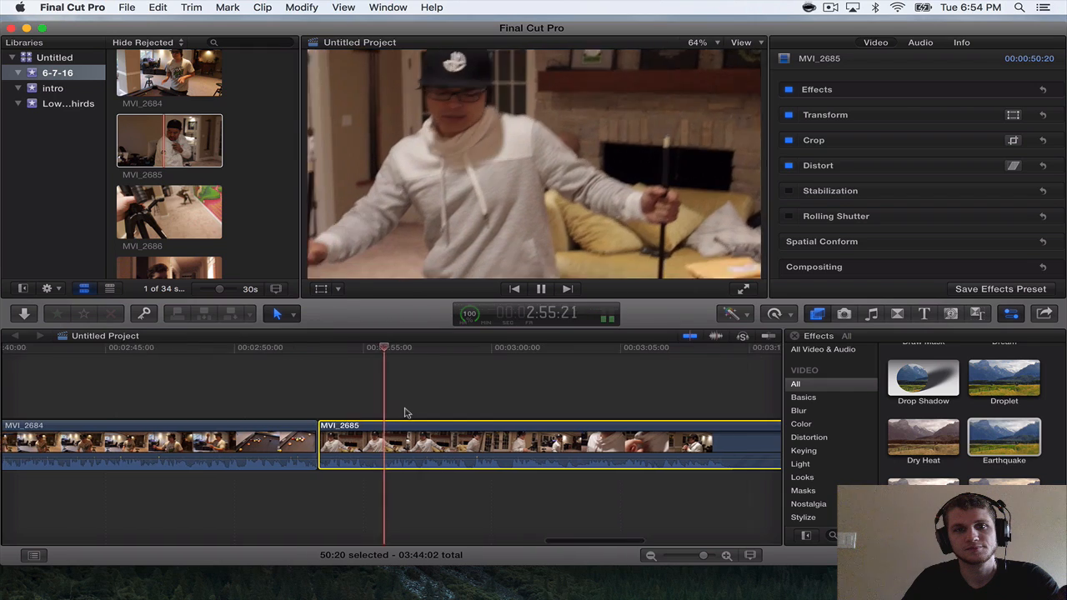
key("super+minus")
scroll(405, 412, "right", 2)
scroll(403, 413, "right", 4)
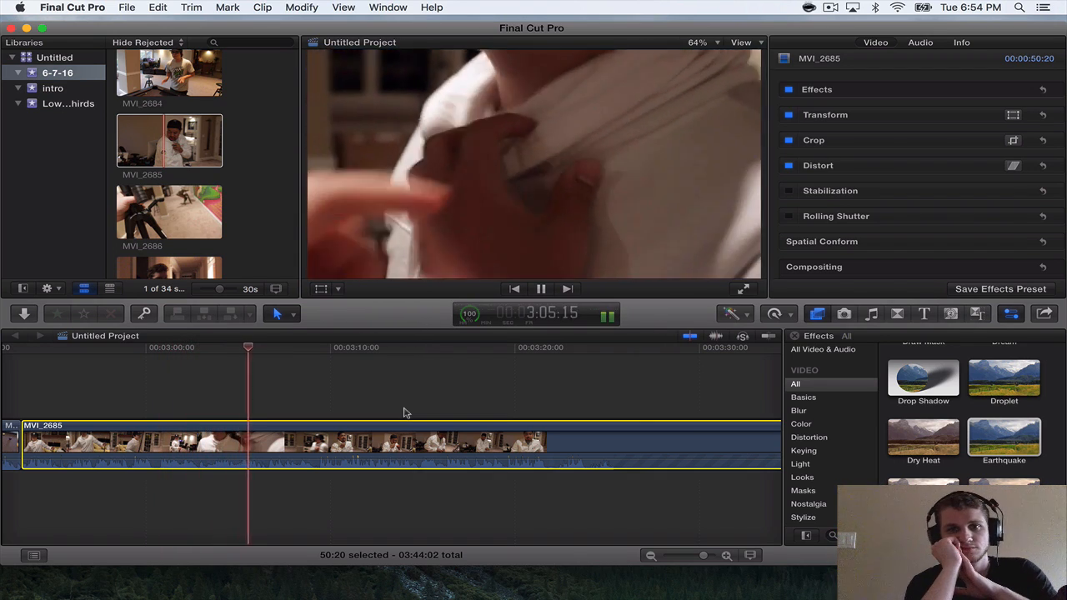
scroll(403, 413, "right", 10)
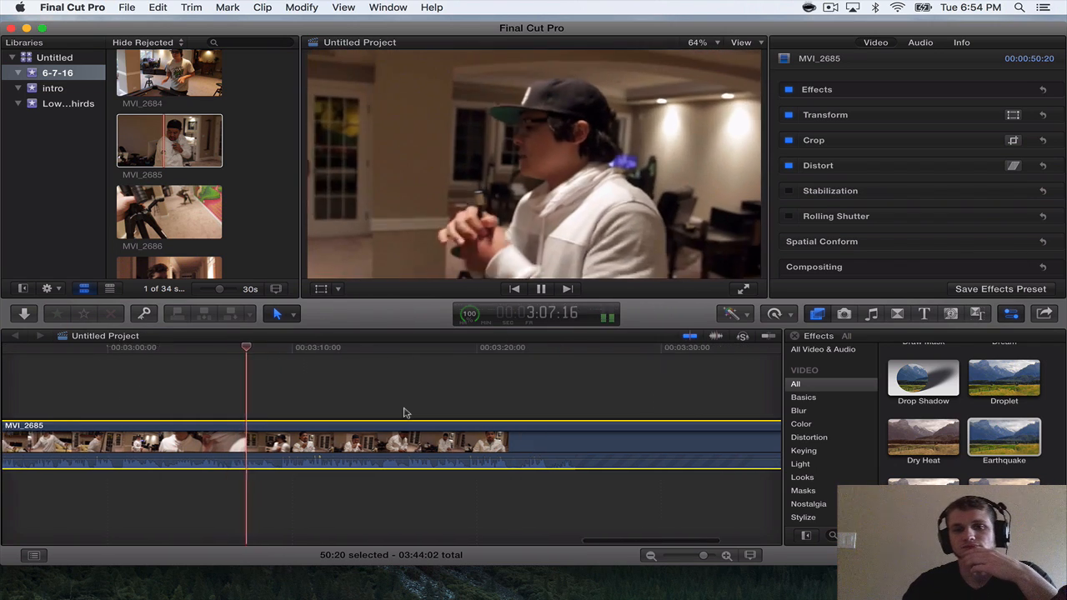
scroll(404, 412, "left", 1)
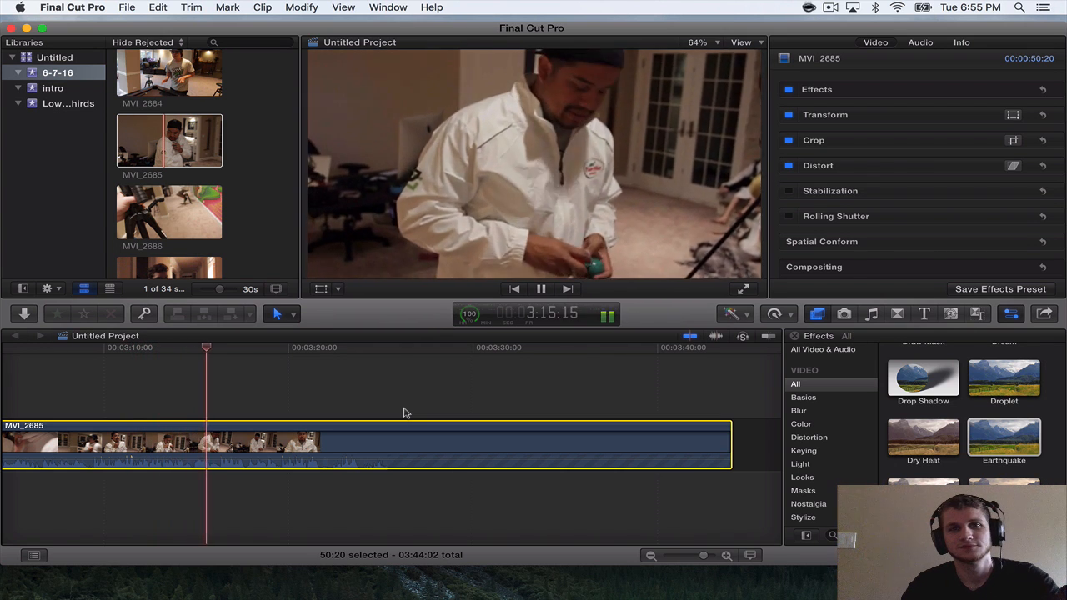
scroll(403, 413, "right", 2)
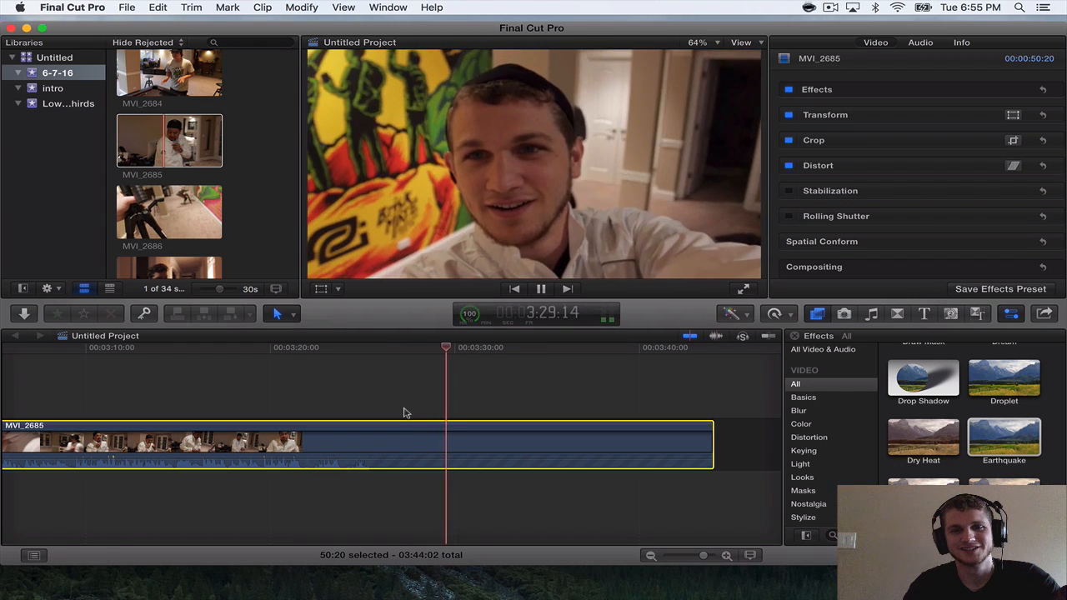
key("space")
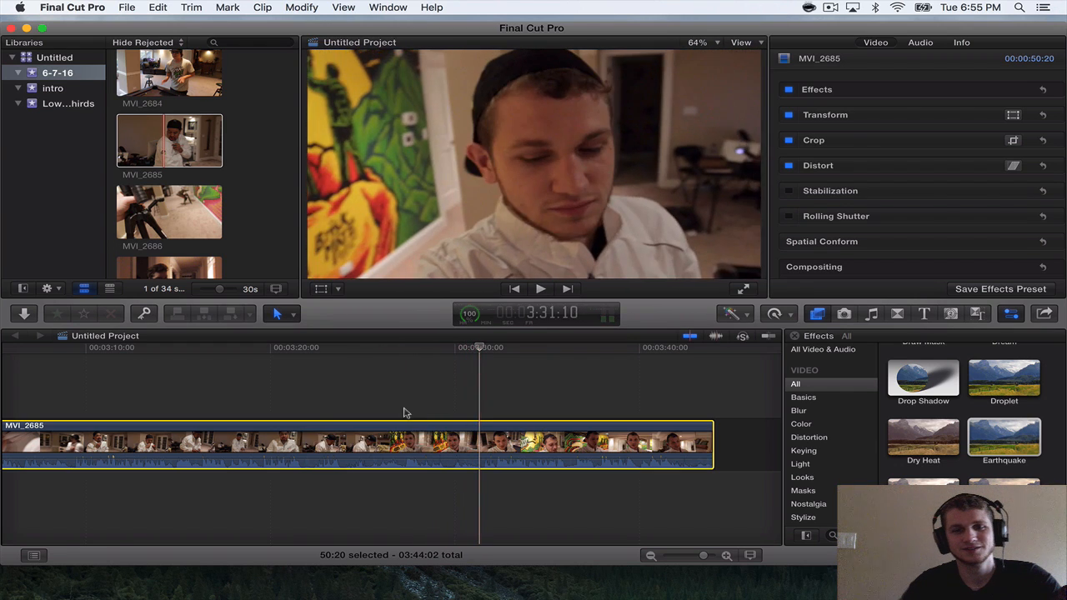
key("space")
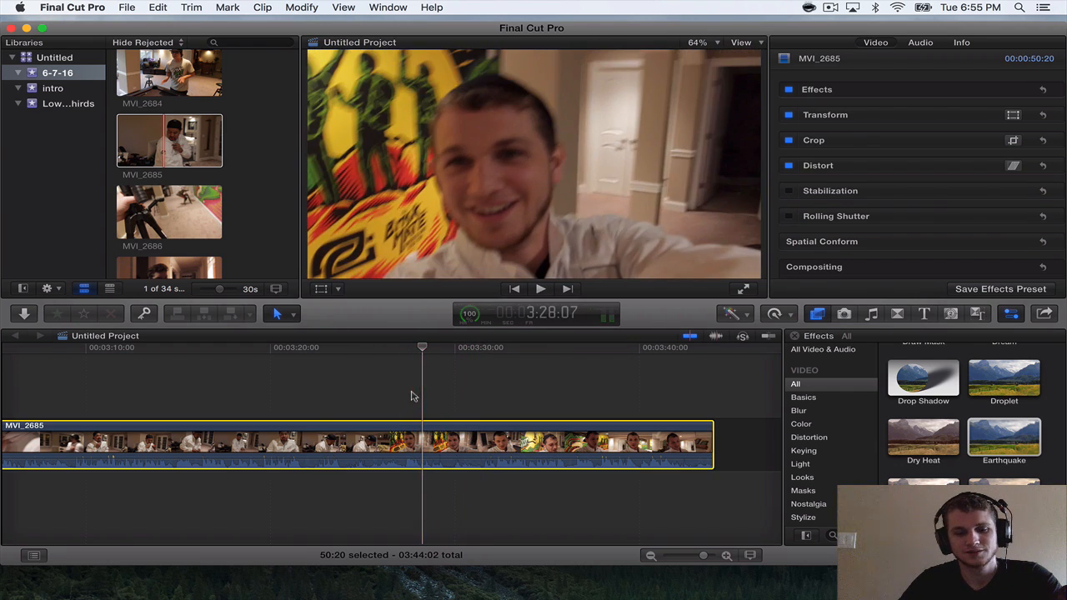
key("super+b")
left_click_drag(427, 437, 500, 437)
Play across the MVI_2685 cut and trim the first section's end to a 33:23 length.
key("space")
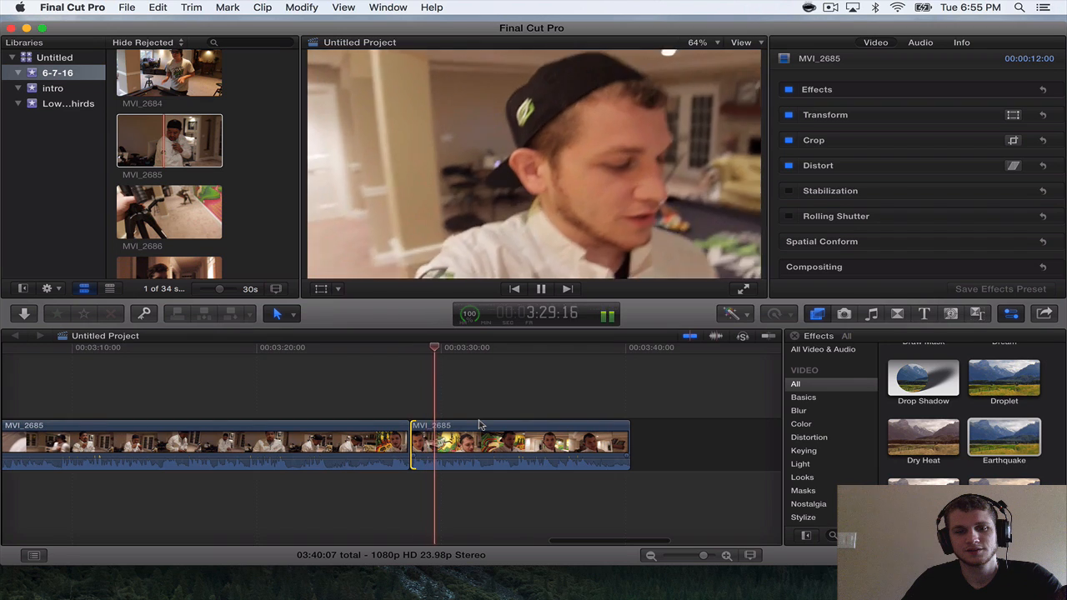
key("space")
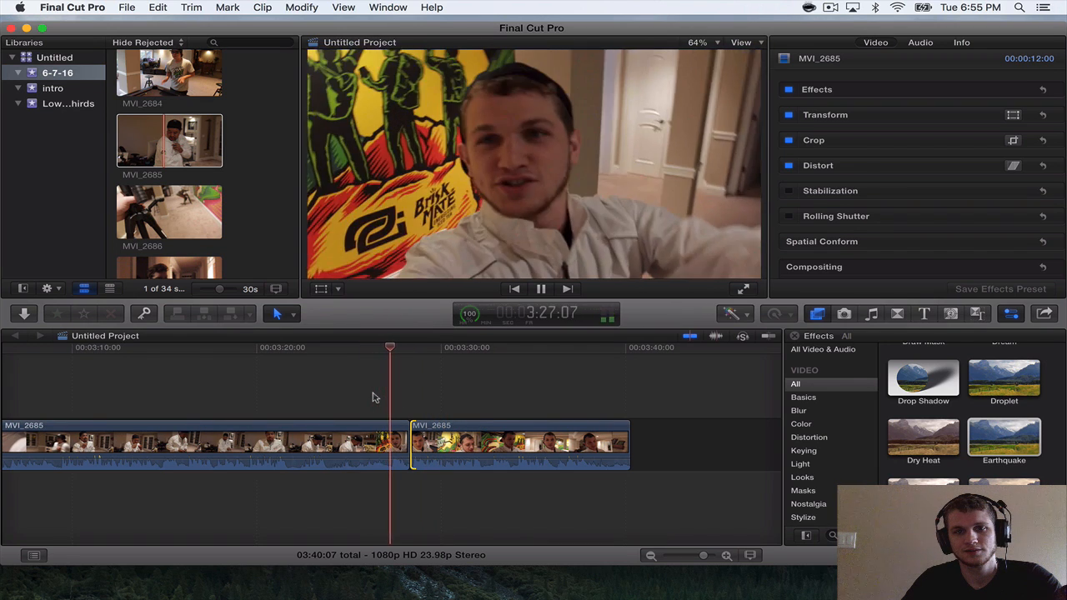
left_click_drag(401, 427, 387, 426)
Play the second MVI_2685 section, split it at 3:37:06 and delete the 1:23 remainder.
key("space")
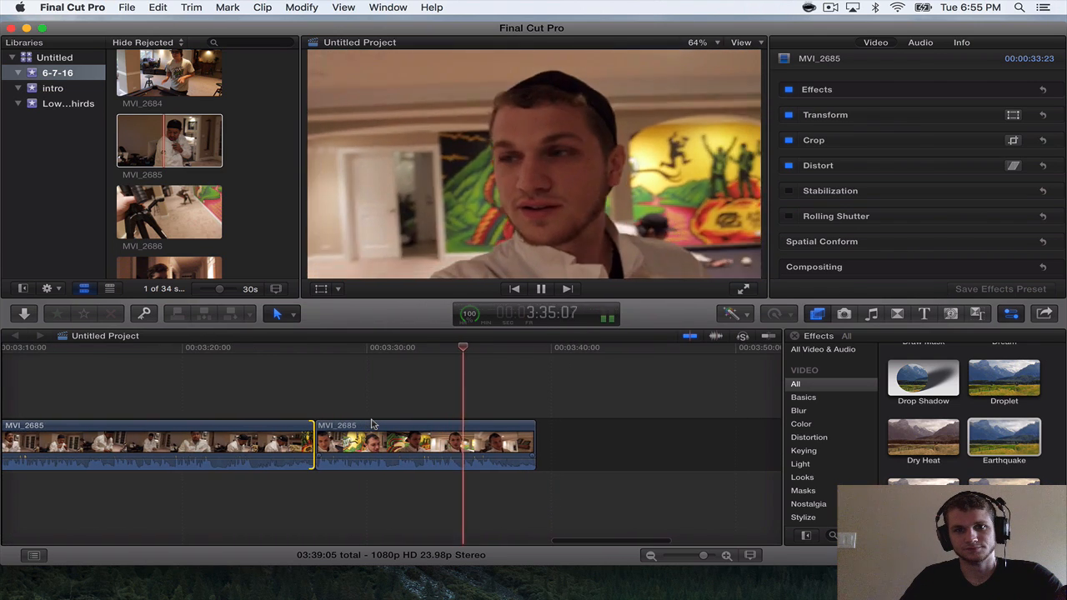
key("space")
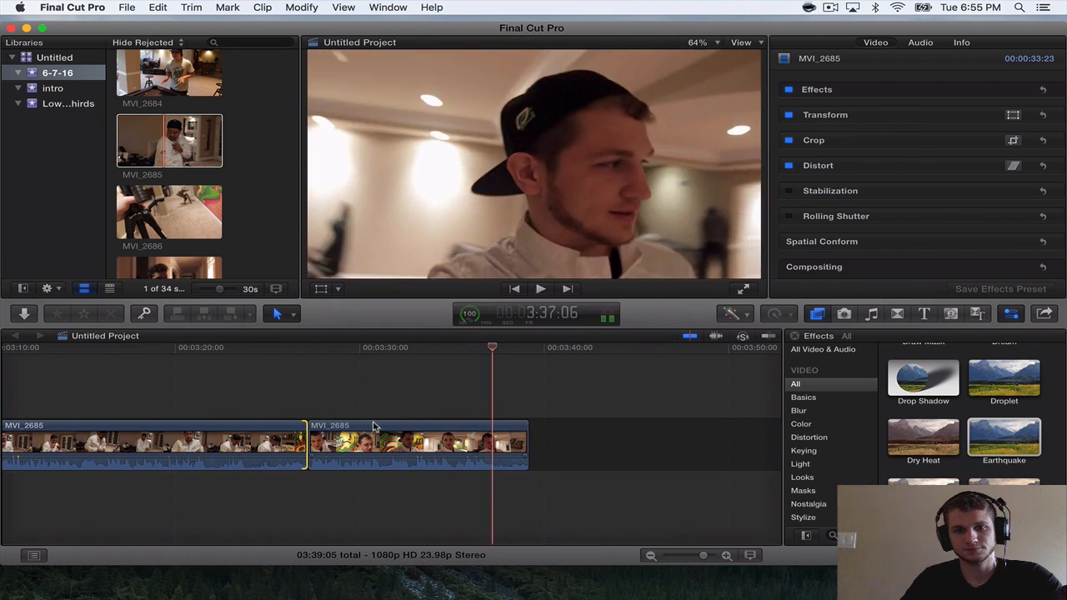
left_click(514, 449)
key("Delete")
Append MVI_2686 after the last MVI_2685 section, play its beginning and split it at 3:39:10.
left_click(169, 212)
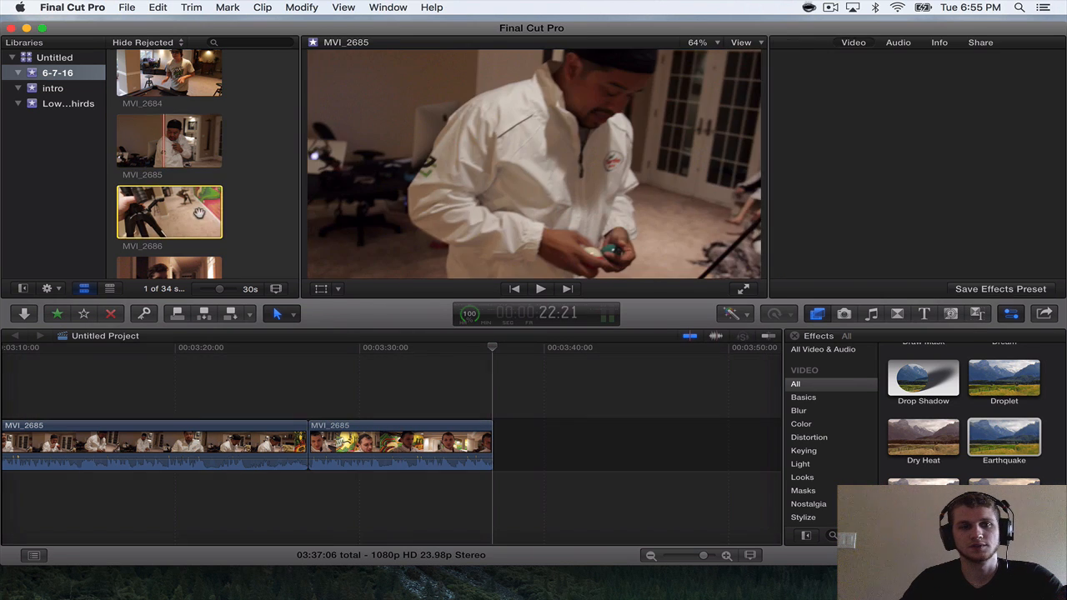
left_click_drag(201, 218, 500, 416)
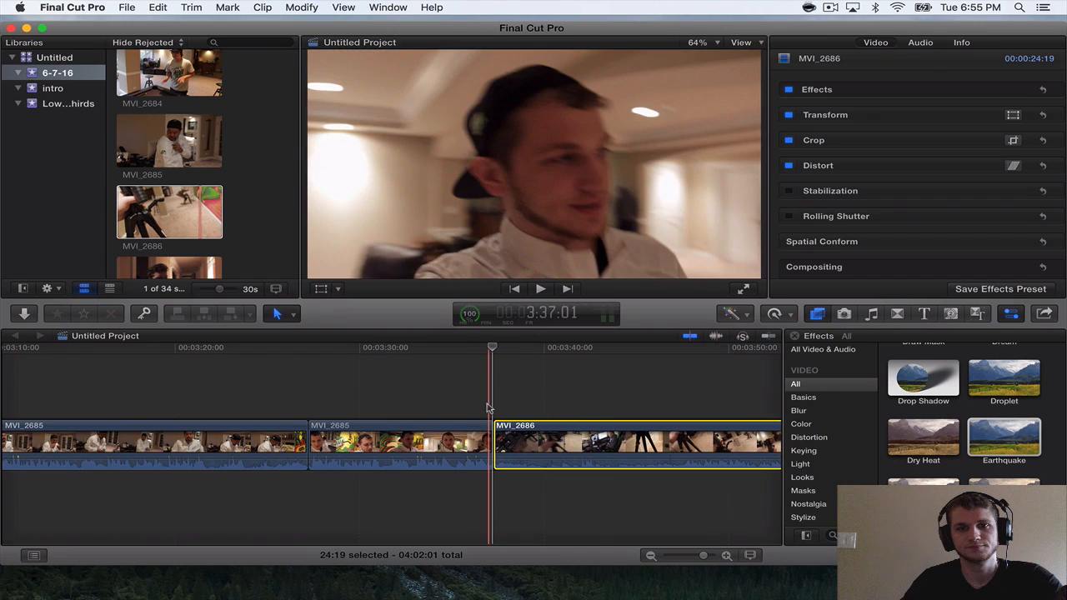
scroll(489, 407, "right", 4)
key("space")
scroll(314, 385, "right", 2)
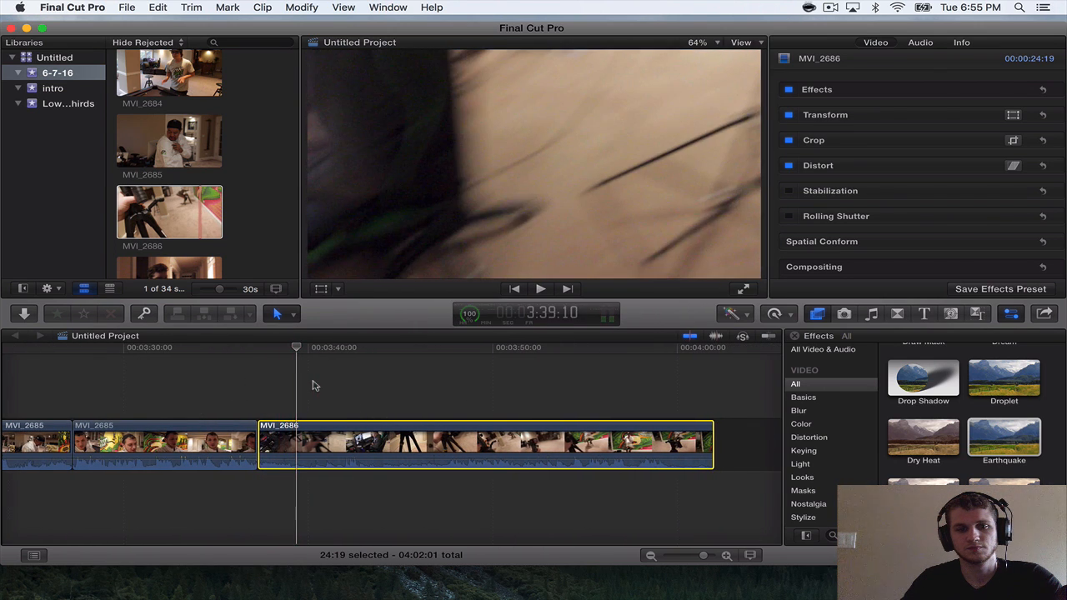
key("space")
key("super+b")
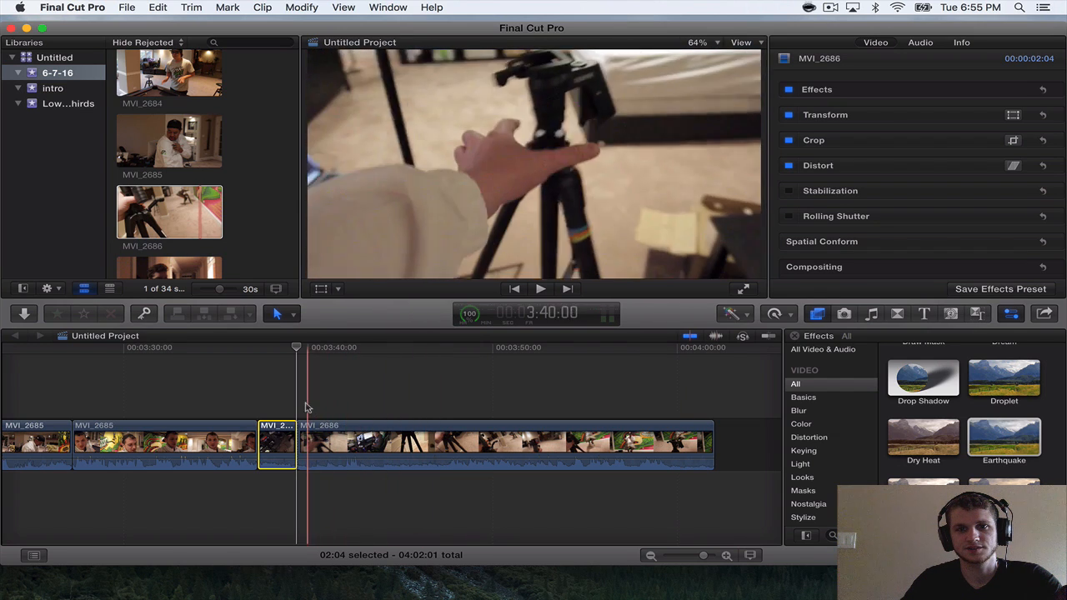
Trim the start of the second MVI_2686 section to a 22:00 length and the start of the first to 1:10.
left_click_drag(302, 439, 310, 439)
key("space")
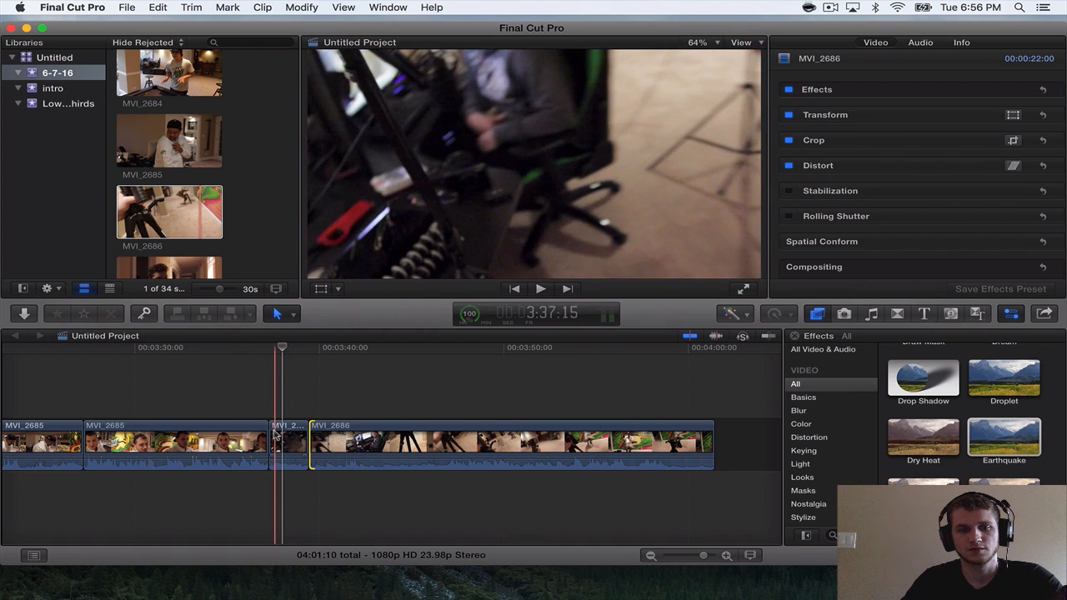
left_click_drag(275, 433, 275, 427)
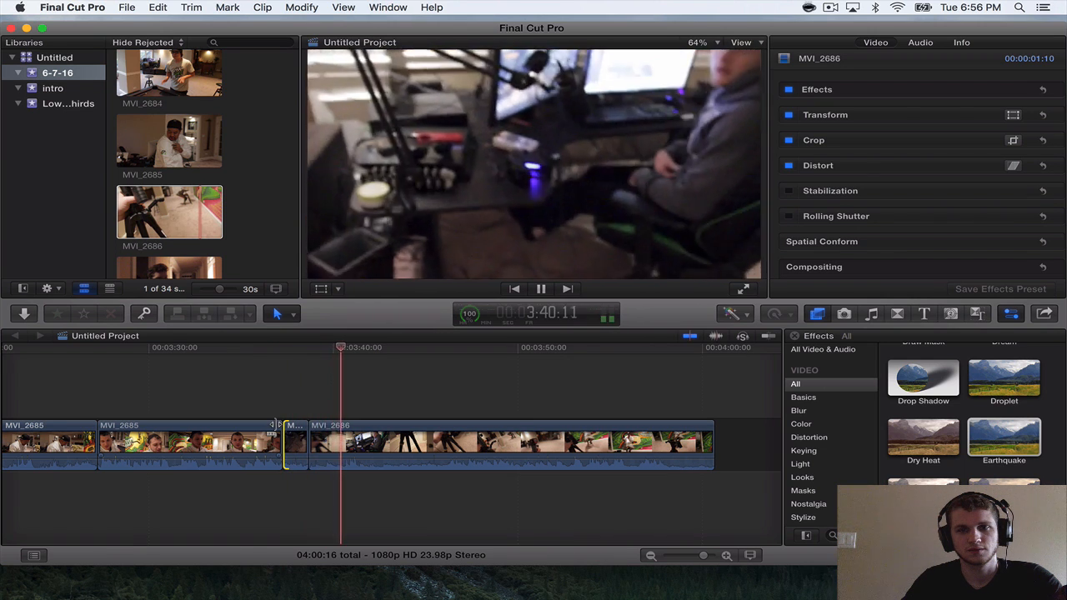
Cut the long MVI_2686 section in two places and delete the 4:09 piece between the cuts.
key("cmd+b")
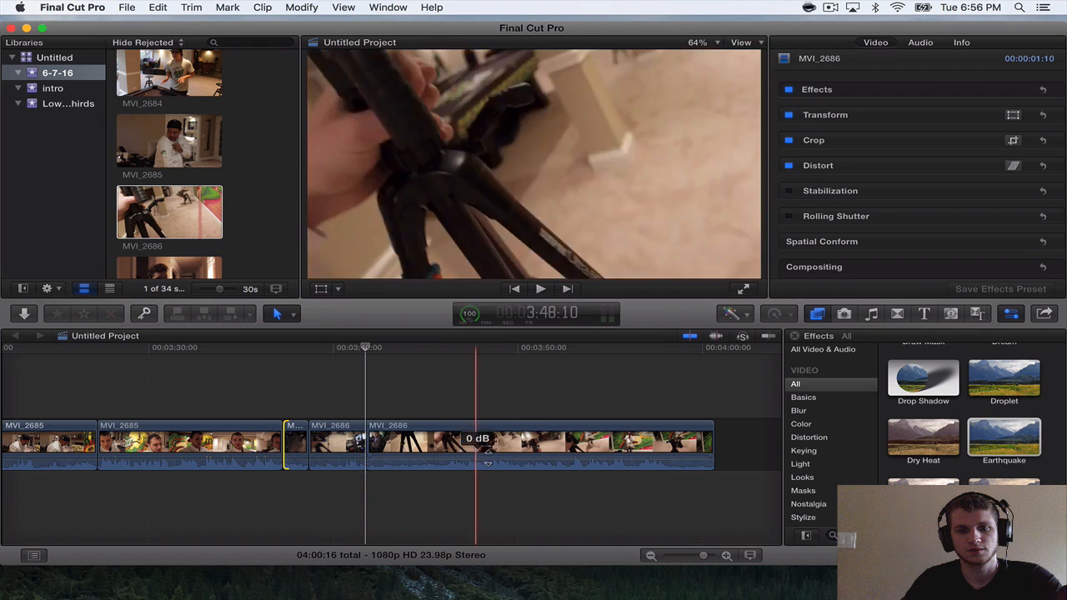
key("cmd+b")
left_click(377, 441)
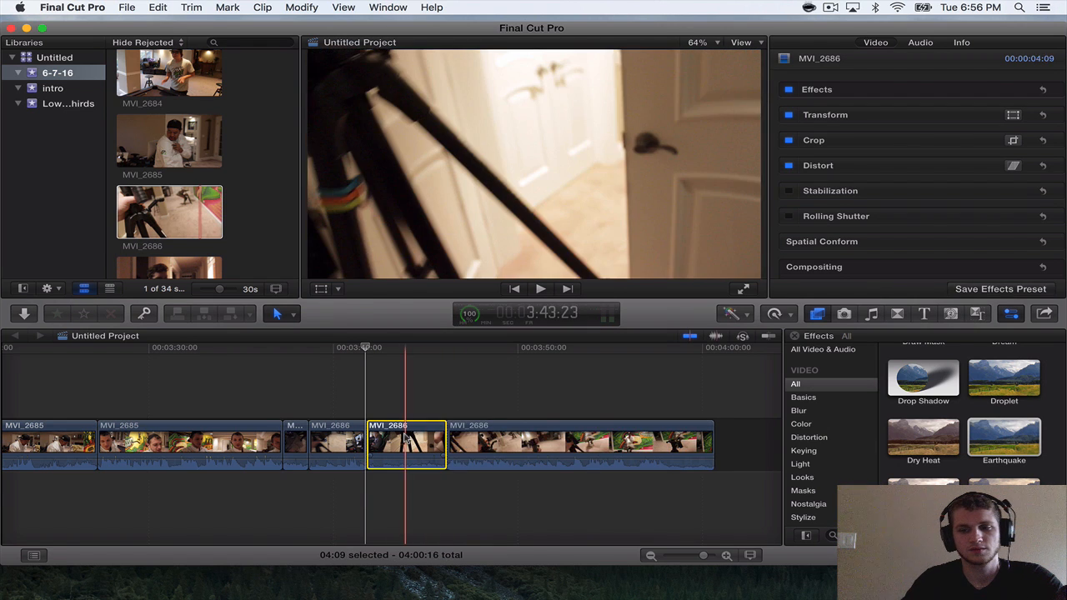
key("Delete")
Play the last MVI_2686 section, split it at 3:48:11 and delete the 7:20 remainder.
key("space")
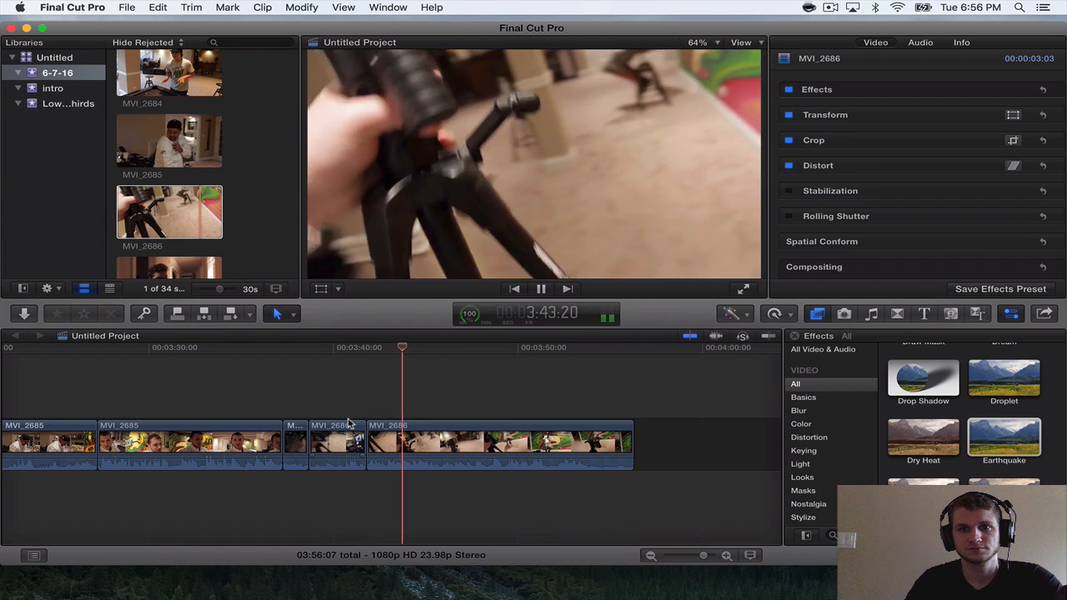
key("space")
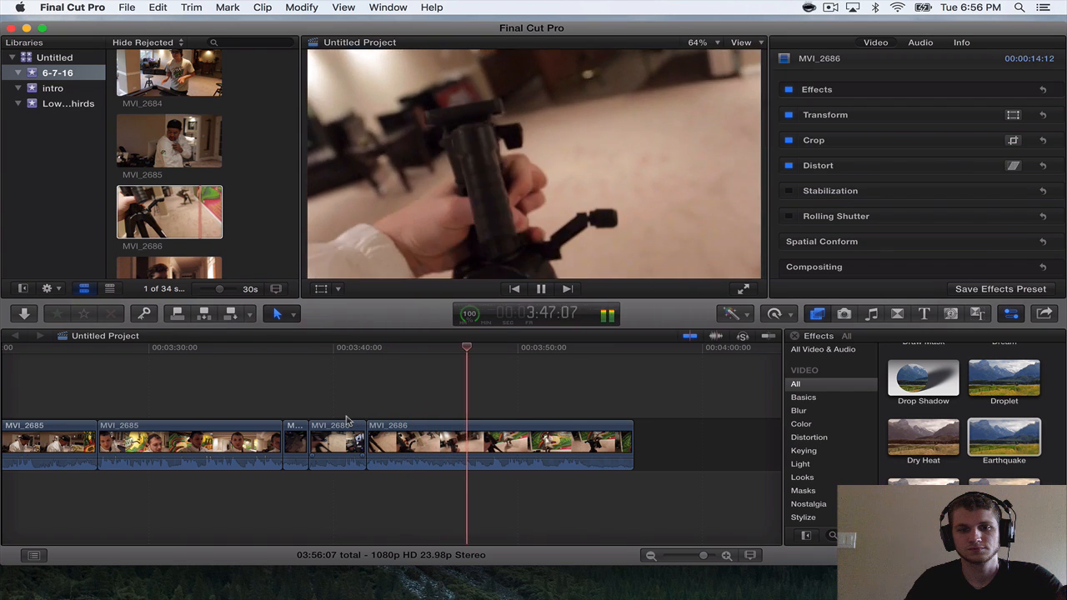
key("space")
key("super+b")
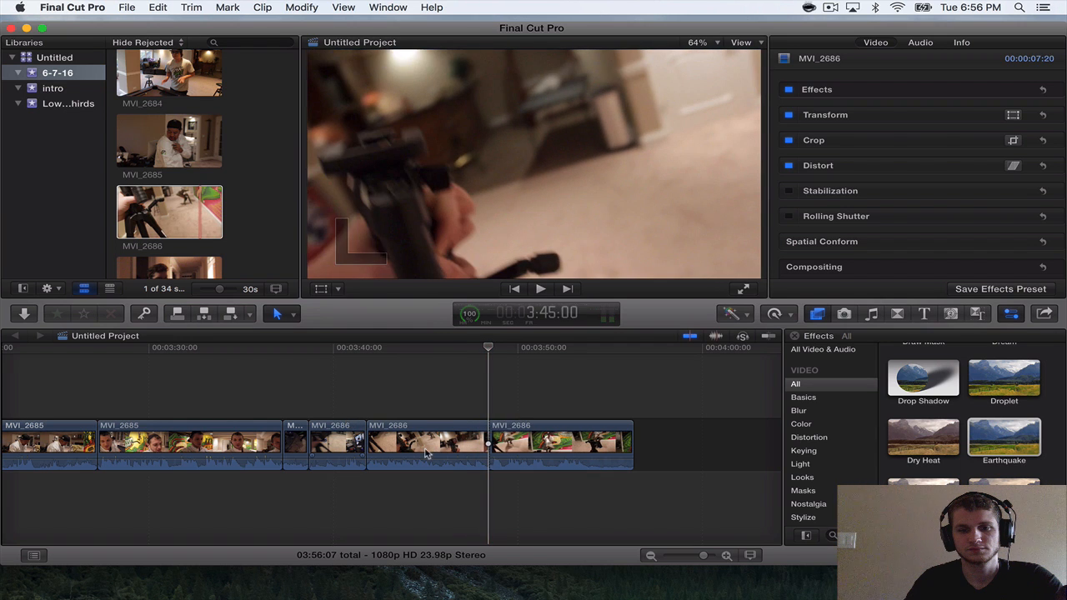
left_click(567, 439)
key("Delete")
Append MVI_2687 after the last MVI_2686 section and play it through.
scroll(161, 153, "down", 5)
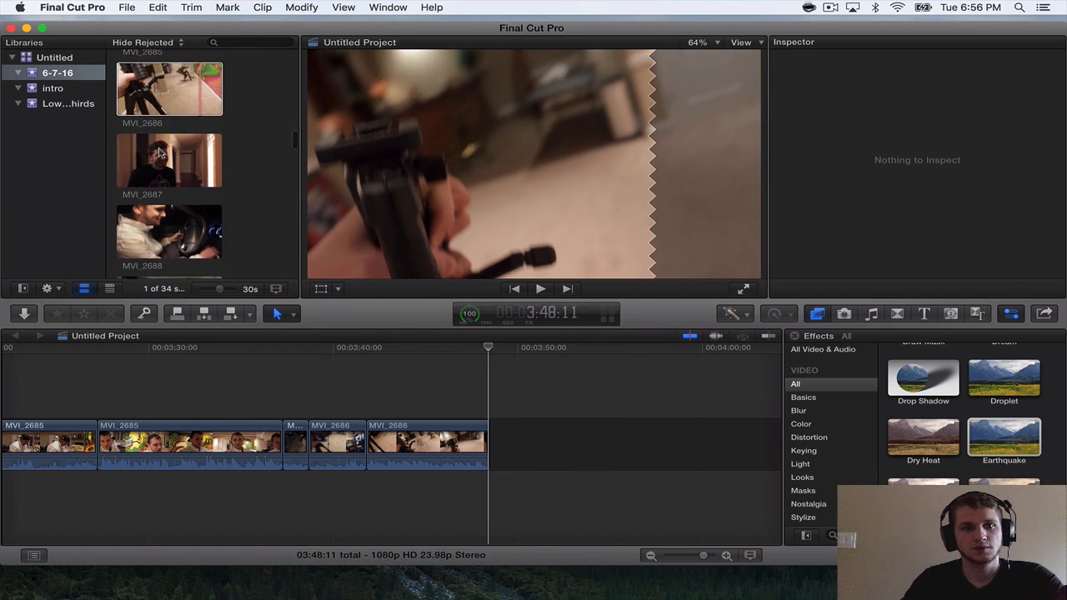
left_click_drag(161, 152, 554, 429)
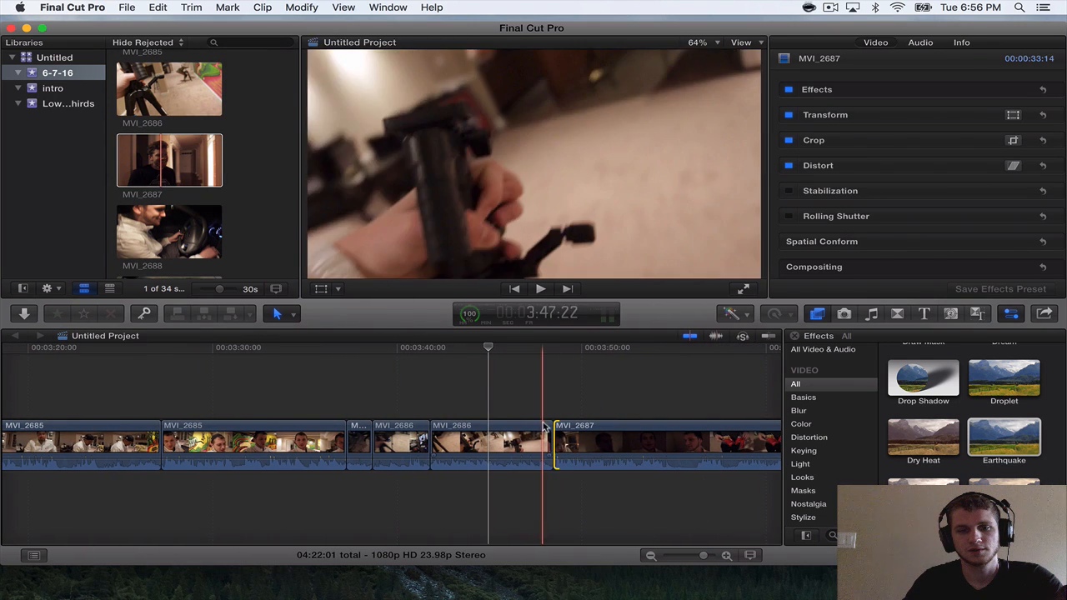
key("space")
scroll(541, 425, "right", 5)
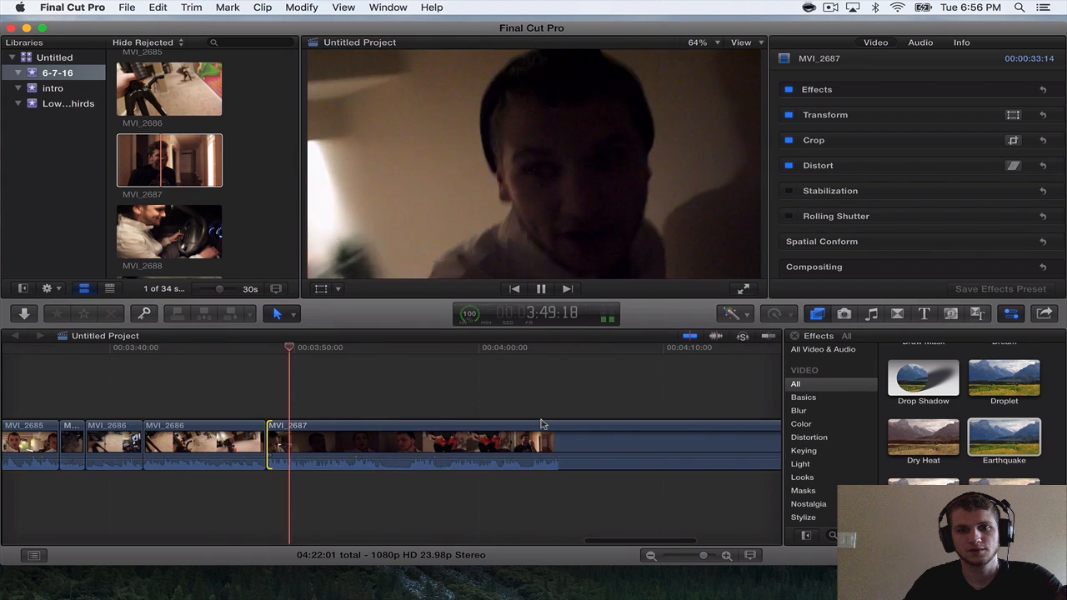
scroll(540, 424, "right", 5)
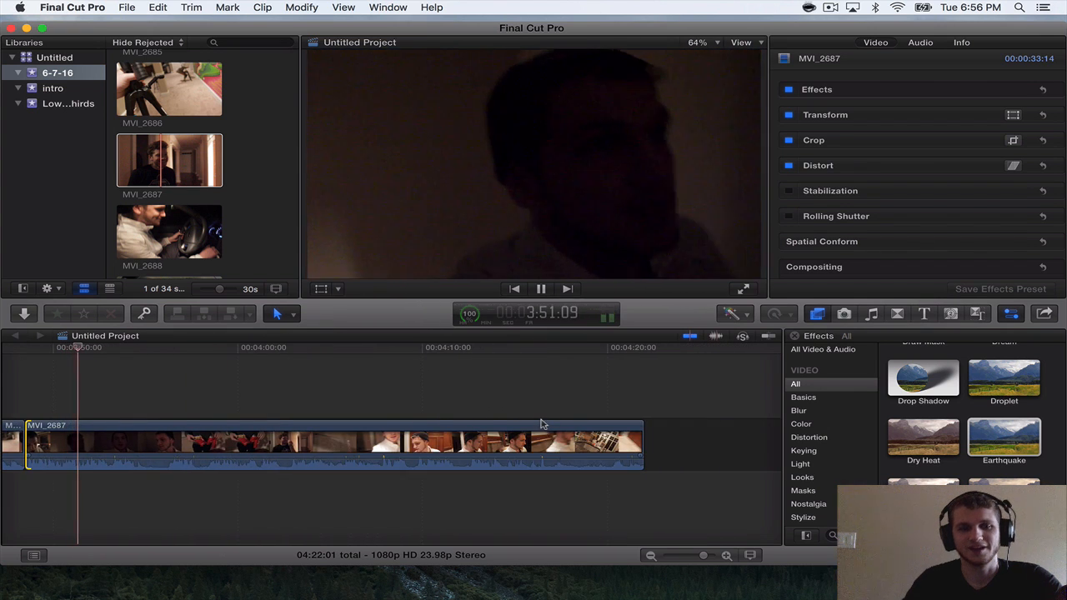
scroll(546, 434, "left", 1)
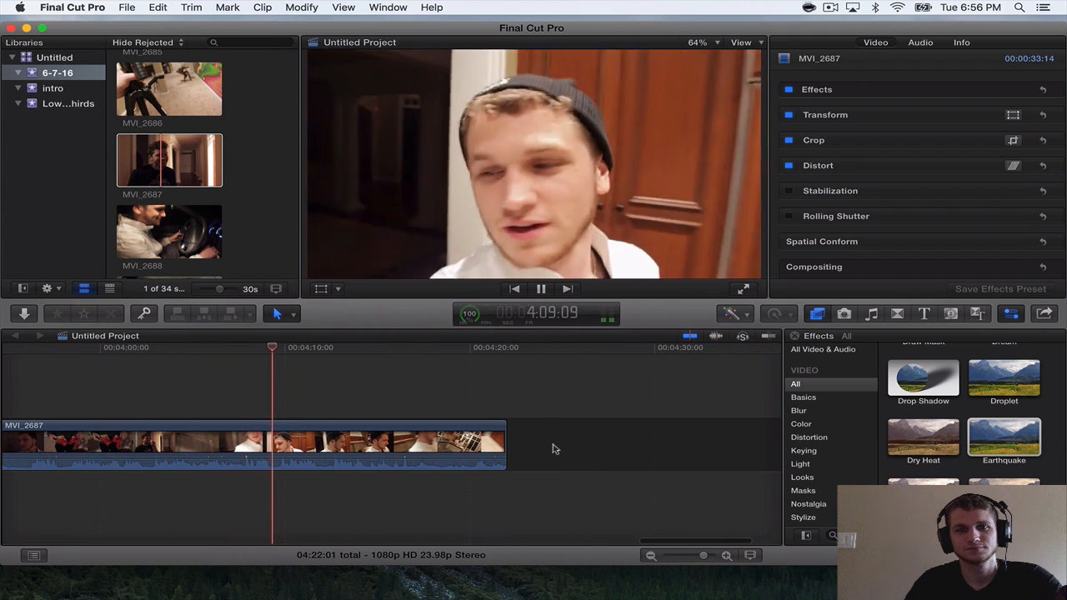
Split MVI_2687 at 4:17:06 and delete everything after the cut.
scroll(237, 211, "down", 3)
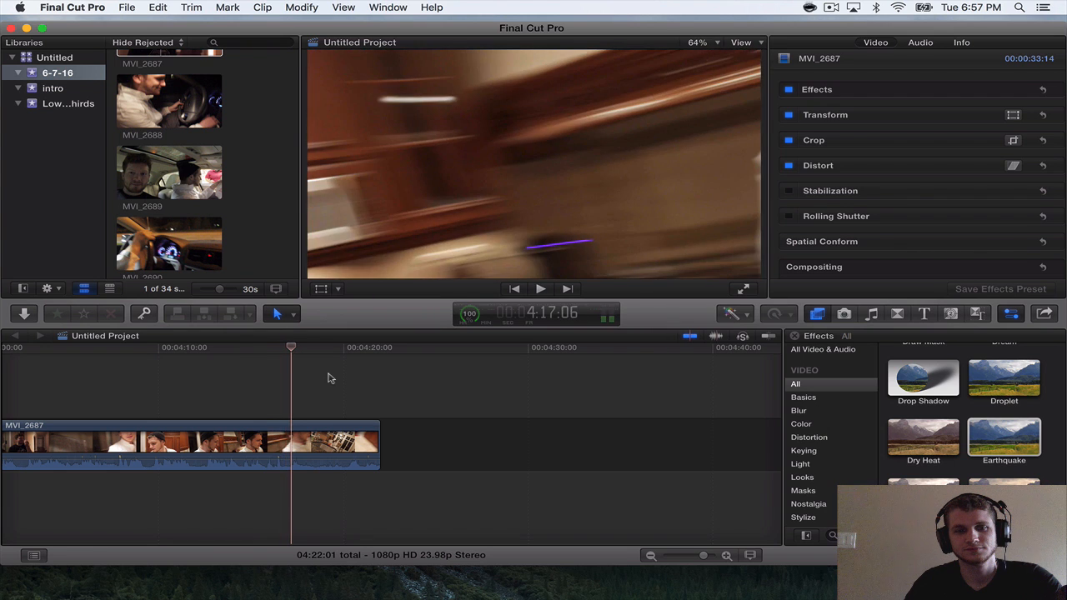
key("super+b")
left_click(334, 434)
key("Delete")
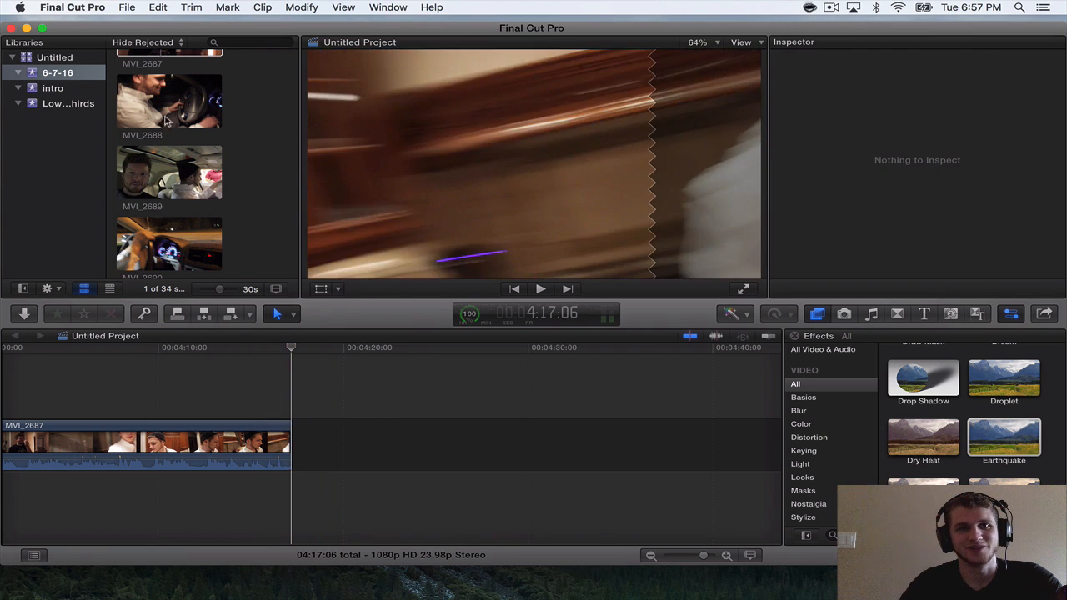
Append MVI_2688 after MVI_2687, play it, split it where the picture turns dark and delete the 2:18 remainder.
left_click_drag(167, 121, 289, 412)
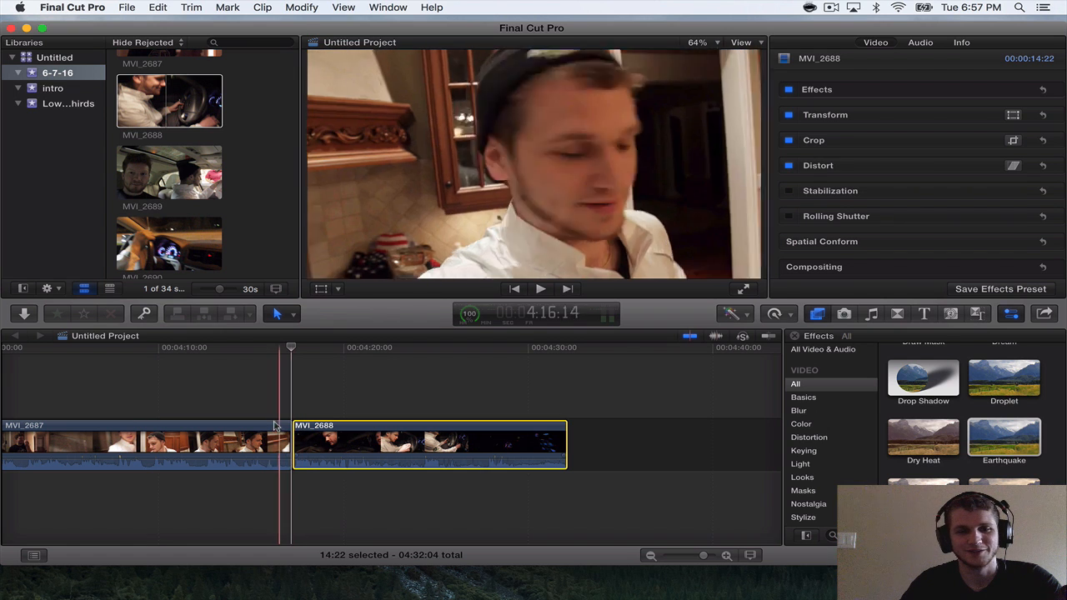
key("space")
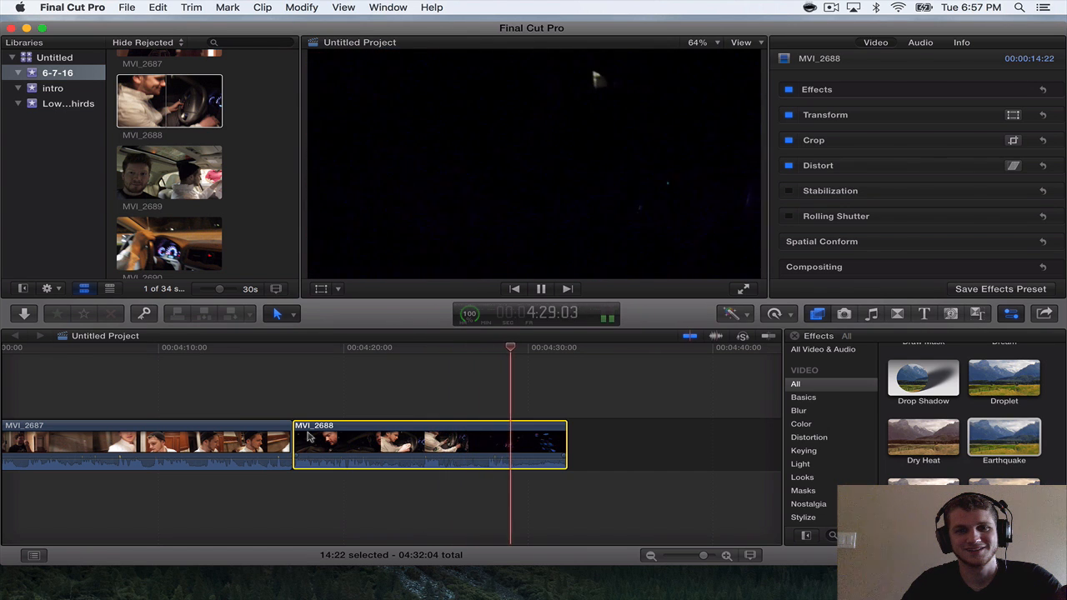
key("space")
key("super+b")
left_click(542, 429)
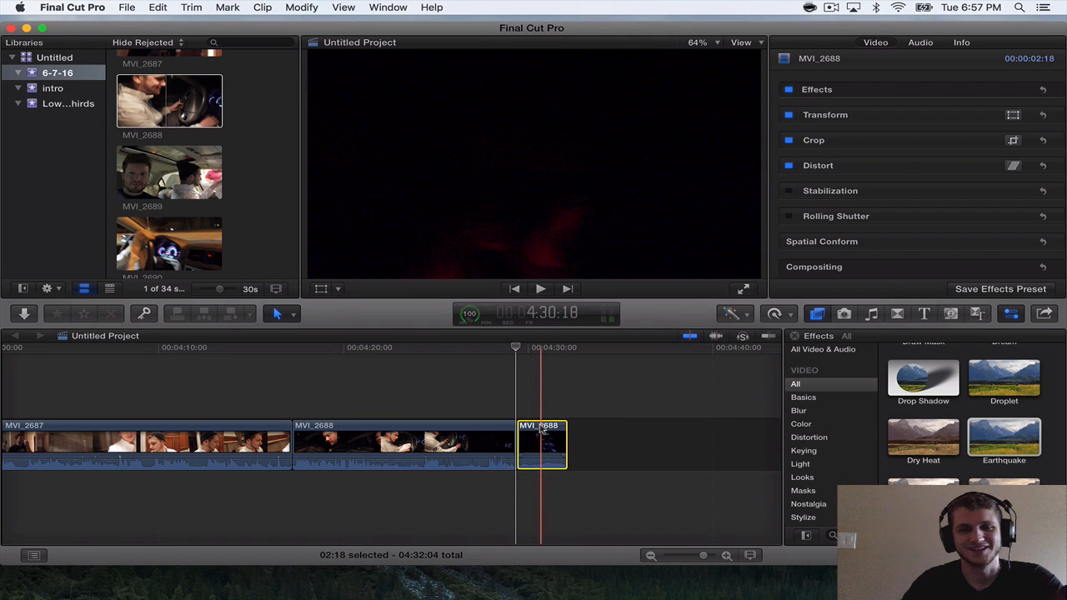
key("Delete")
Append MVI_2689 after MVI_2688 and trim its start to shorten the clip to 22:20.
left_click_drag(169, 172, 520, 442)
key("space")
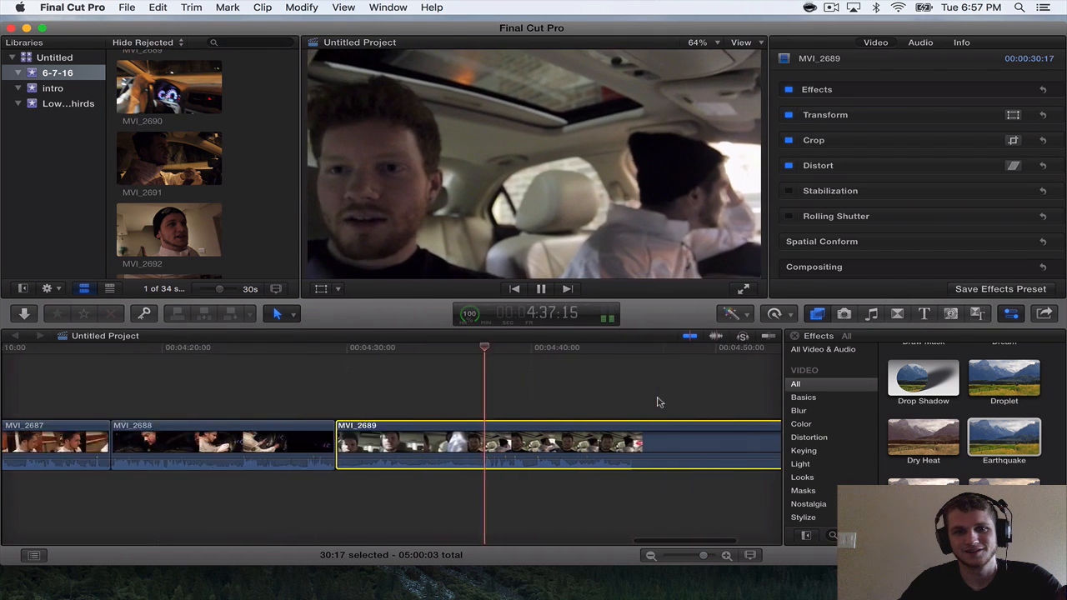
left_click_drag(237, 443, 381, 443)
scroll(234, 232, "up", 3)
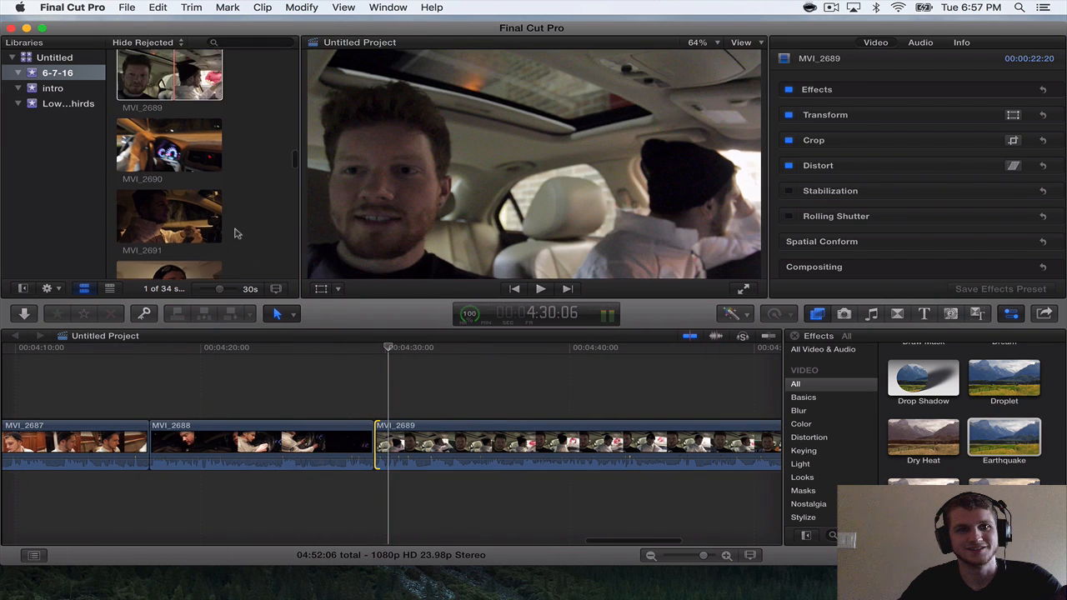
Play MVI_2689, split it at 4:51:07 and delete everything after the cut.
key("space")
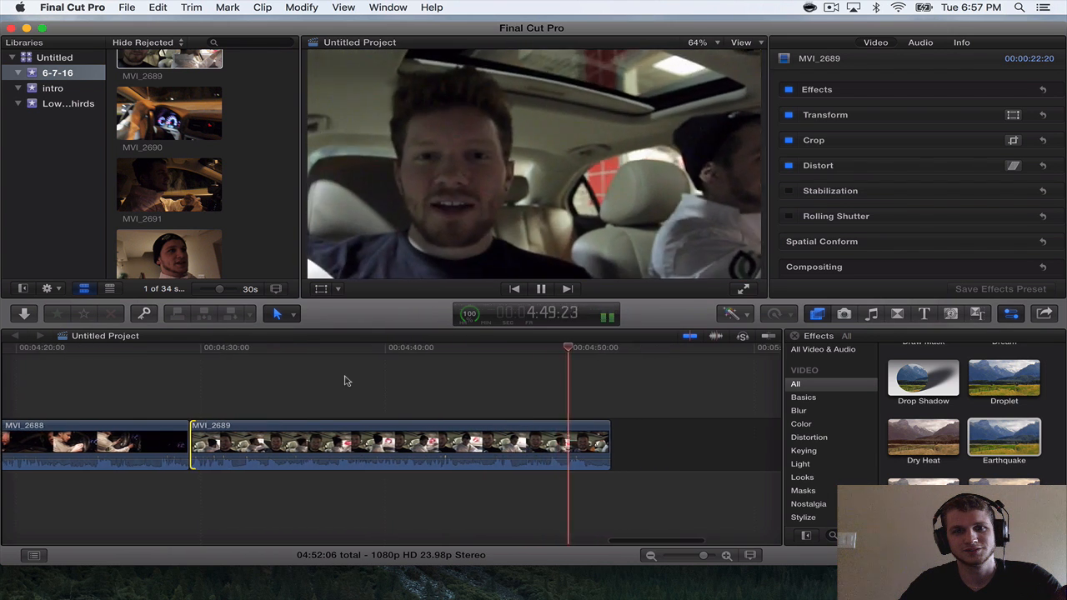
key("space")
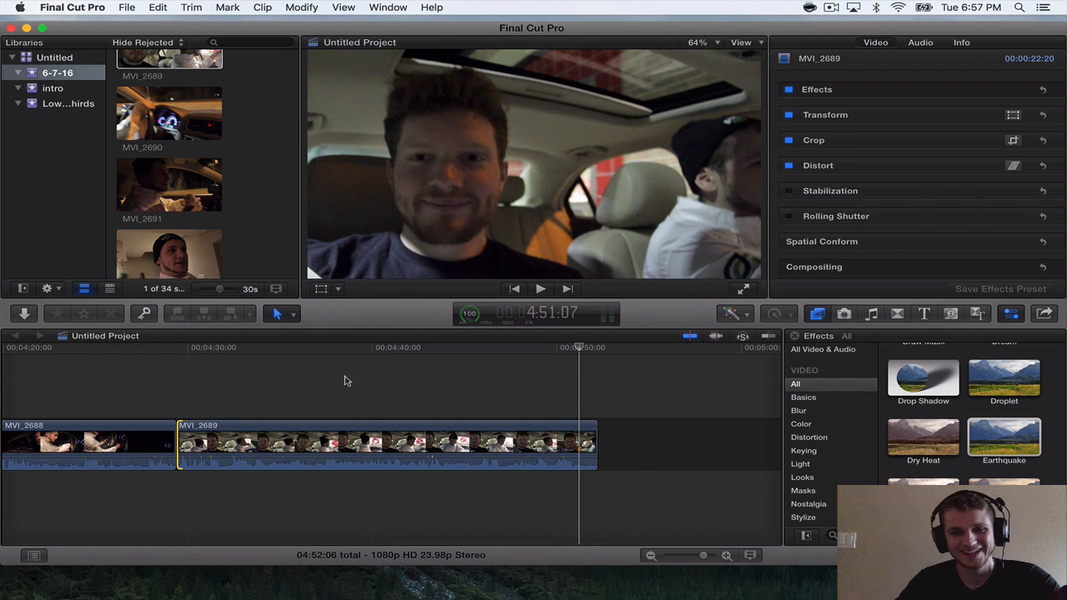
key("super+b")
key("Delete")
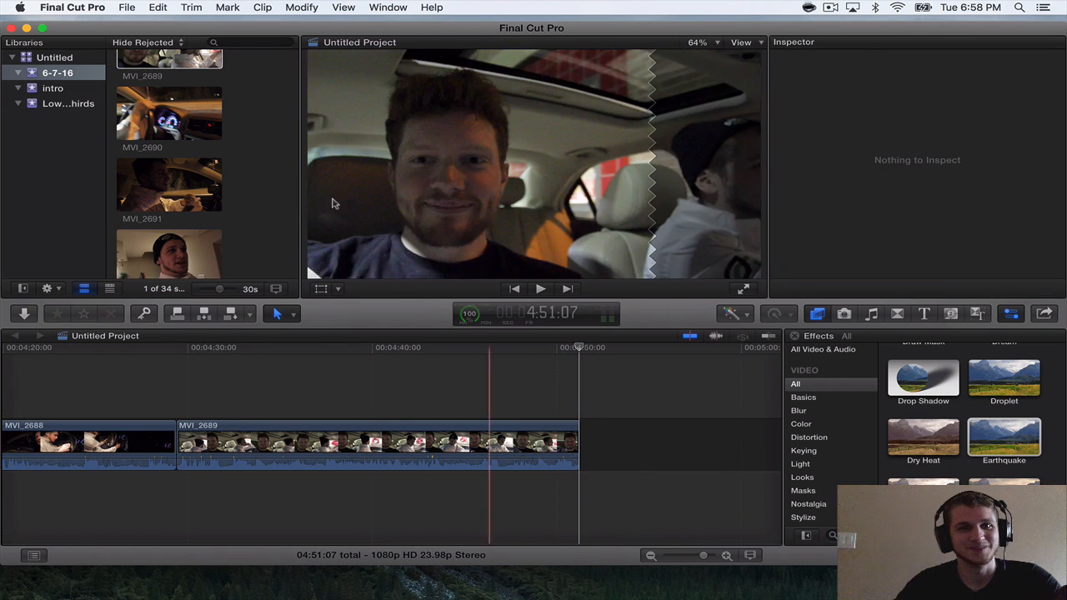
Append MVI_2690 after MVI_2689 and play its opening.
left_click_drag(221, 137, 563, 409)
key("space")
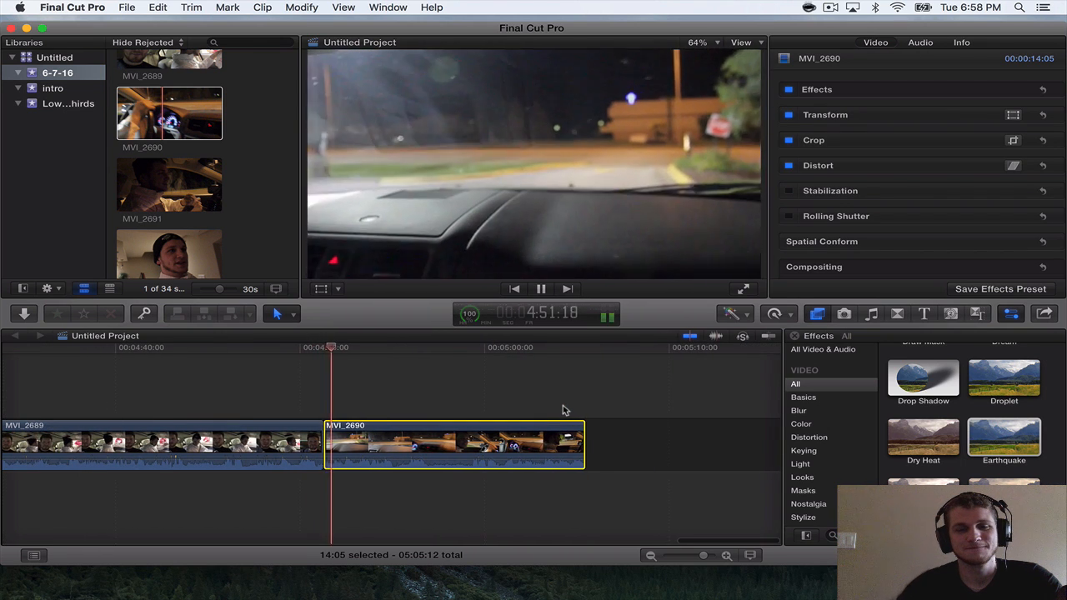
key("space")
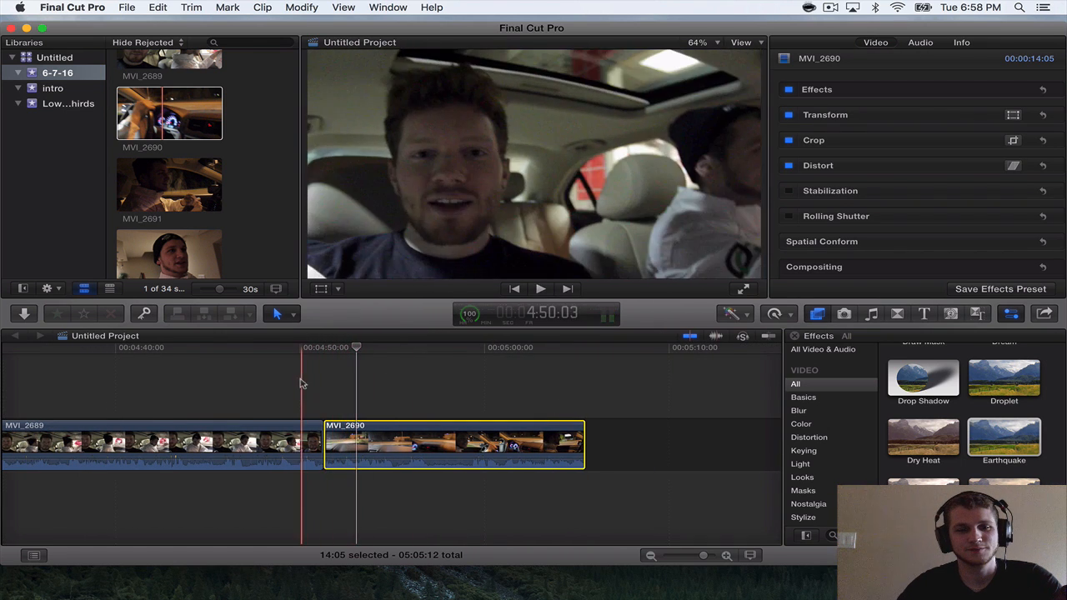
Replay the transition into MVI_2690 and trim the end of MVI_2689 to a clip length of 21:11.
key("space")
key("space")
key("super+equal")
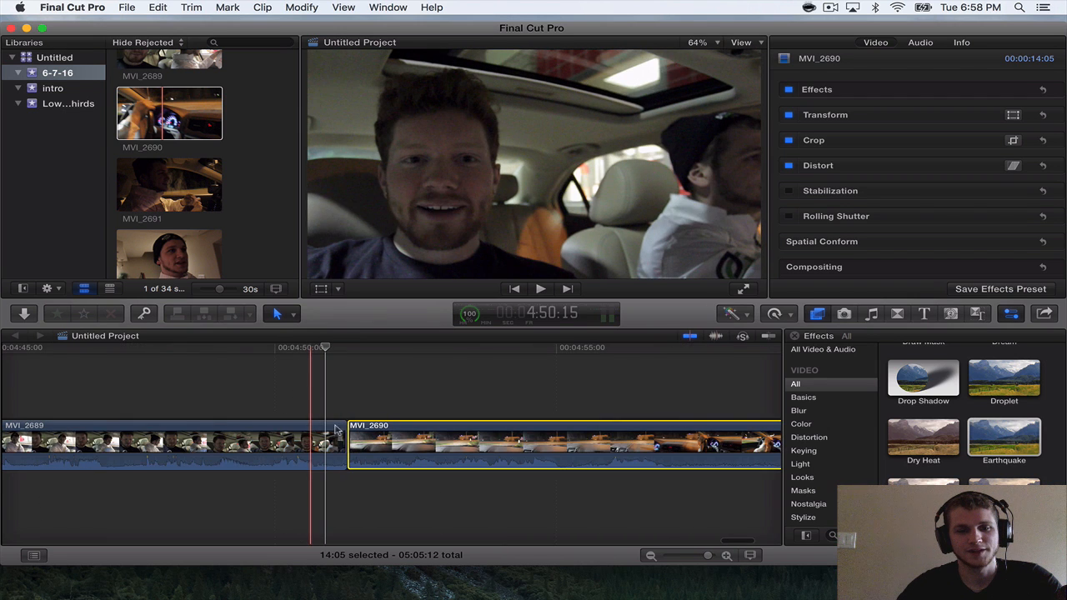
left_click(342, 440)
left_click_drag(342, 441, 322, 440)
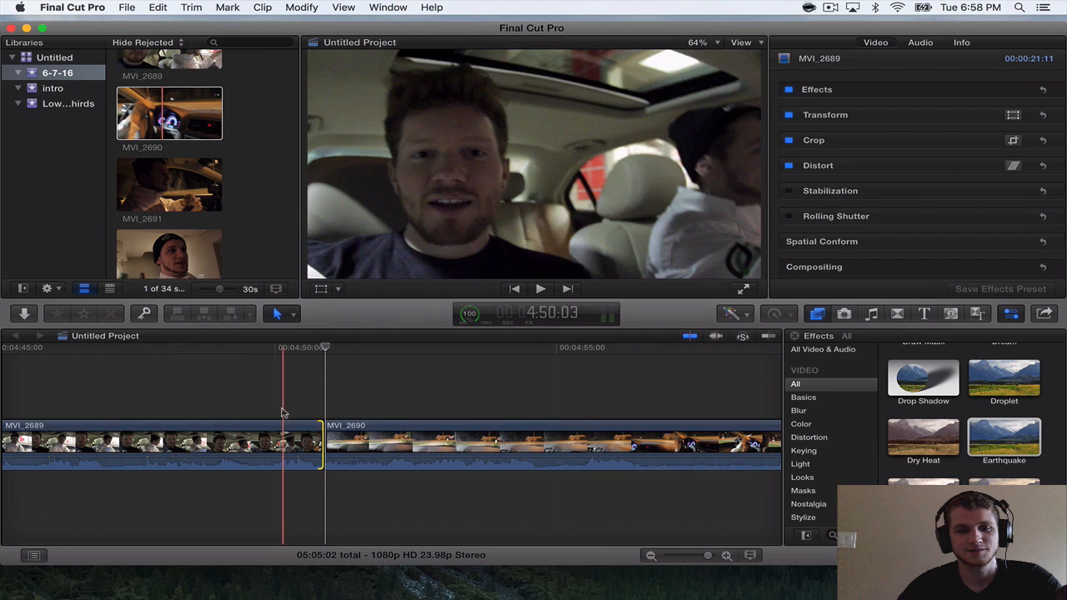
Play across the cut through MVI_2690 and trim its end to a clip length of 13:14.
key("space")
key("super+minus")
key("super+minus")
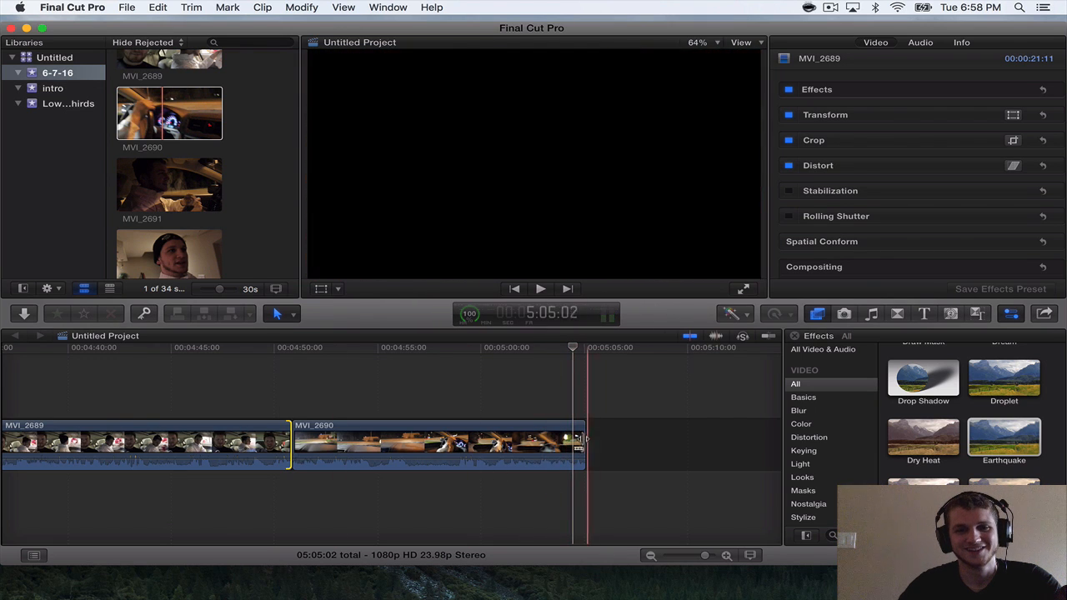
left_click_drag(575, 432, 572, 437)
Append MVI_2691 after MVI_2690 and play it to around 5:35.
scroll(561, 433, "right", 5)
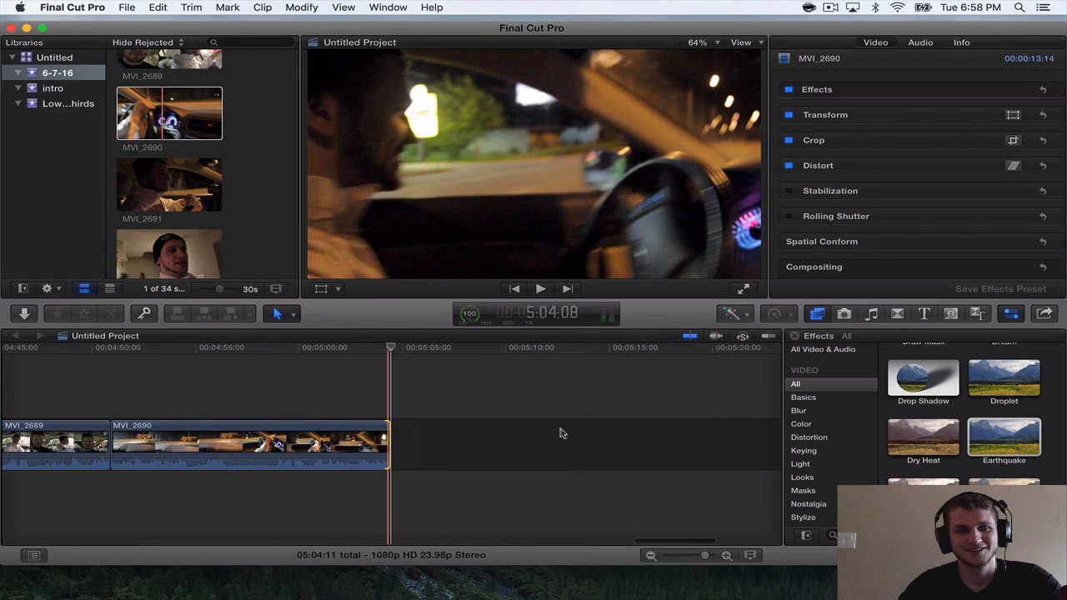
left_click_drag(164, 197, 487, 446)
key("space")
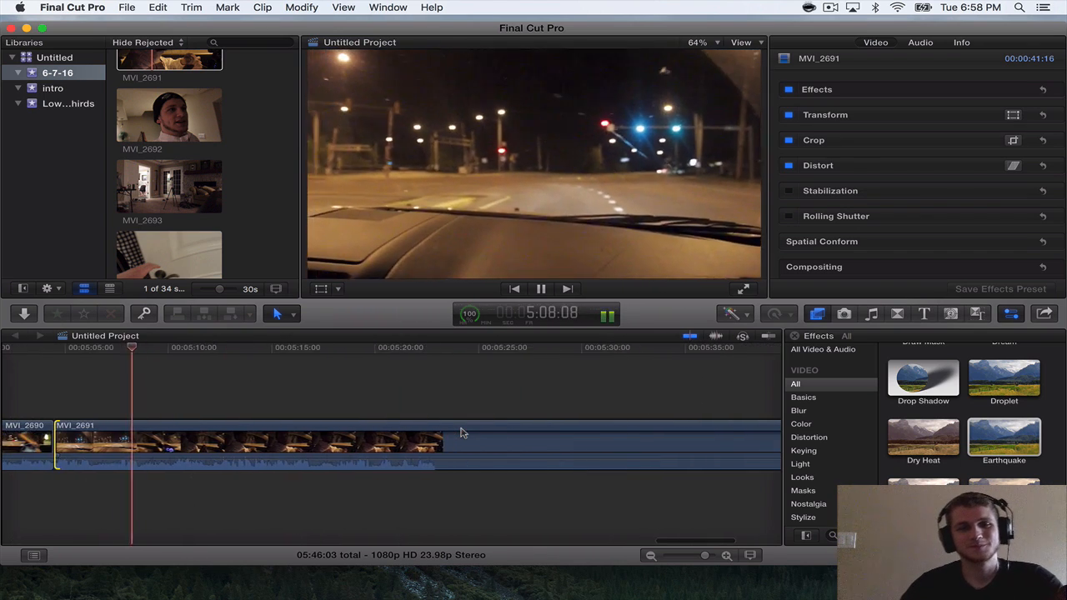
key("super+minus")
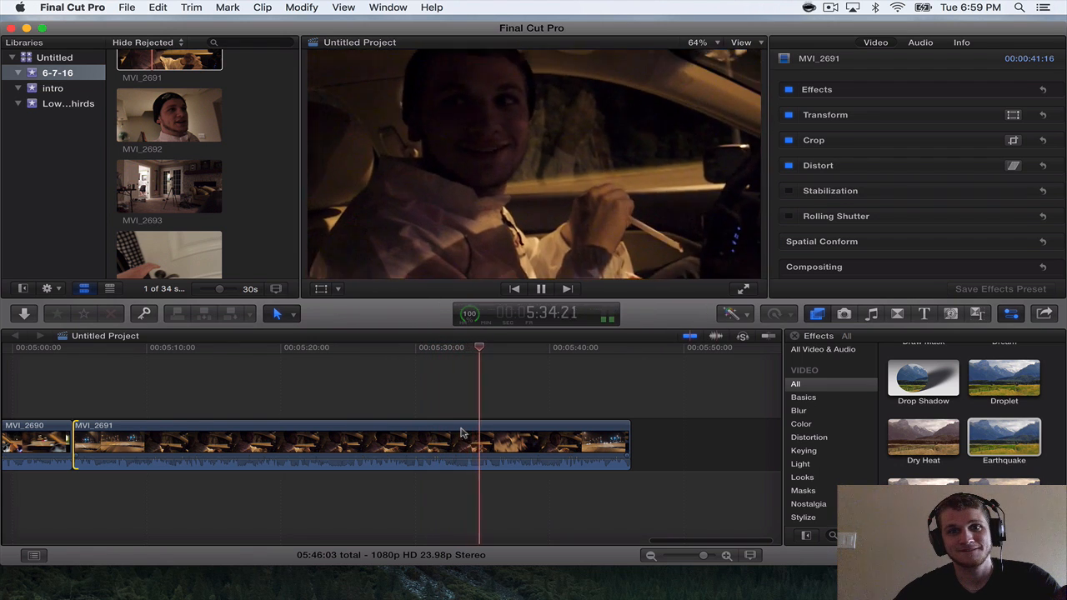
key("space")
Apply the Color Correction effect to MVI_2691.
left_click(461, 433)
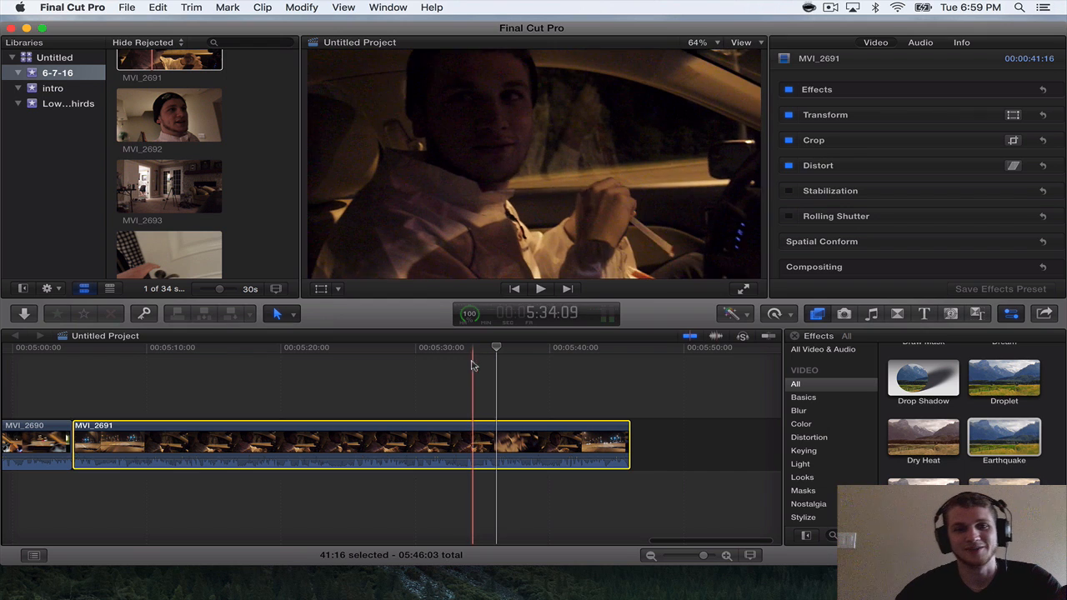
left_click(897, 313)
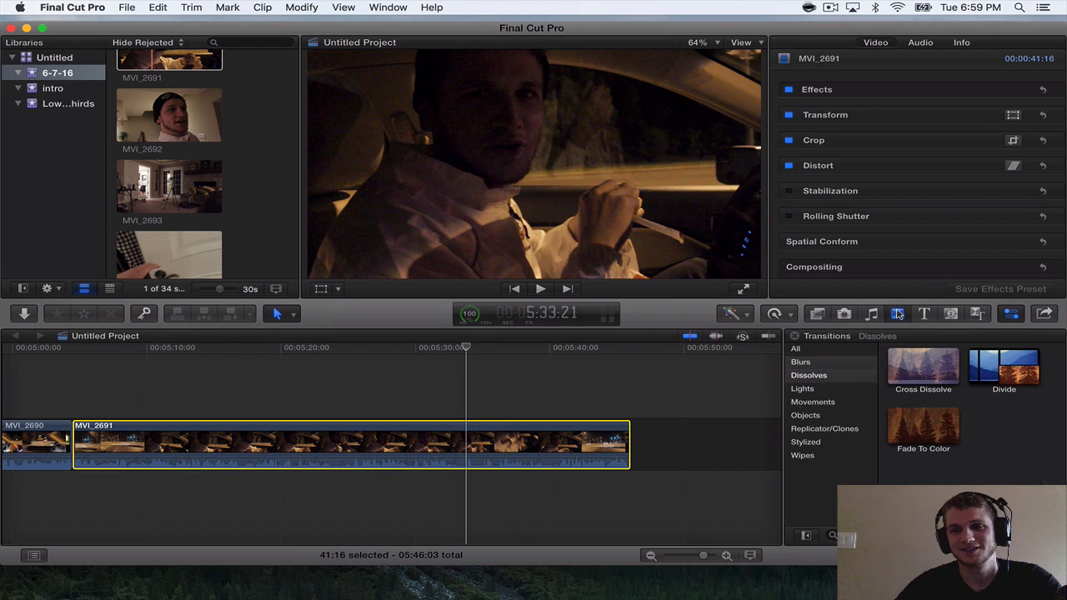
left_click(817, 314)
scroll(911, 389, "down", 2)
scroll(911, 389, "down", 5)
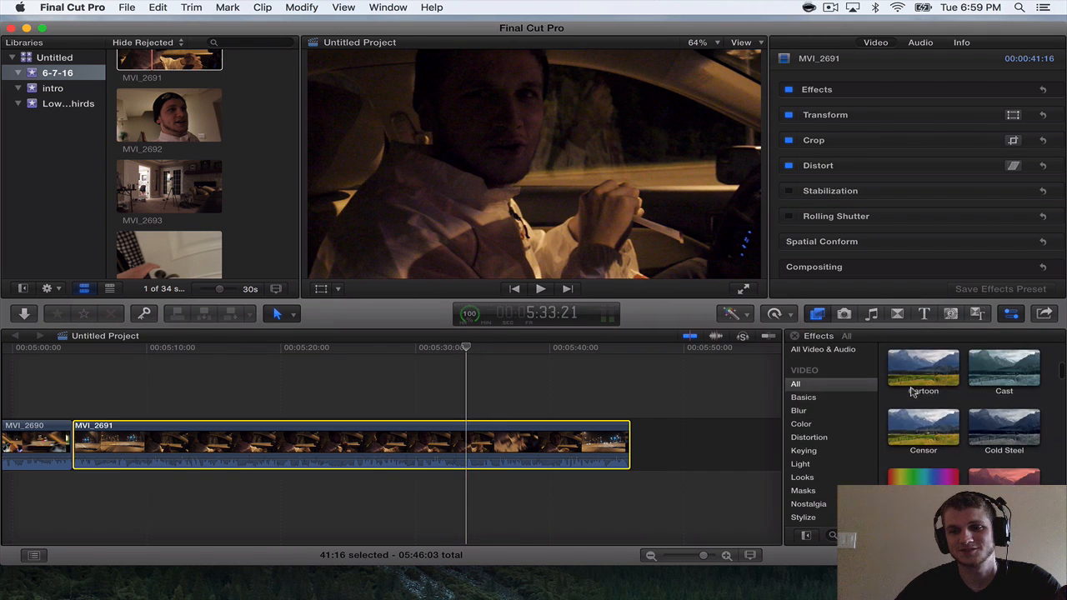
left_click_drag(921, 421, 589, 435)
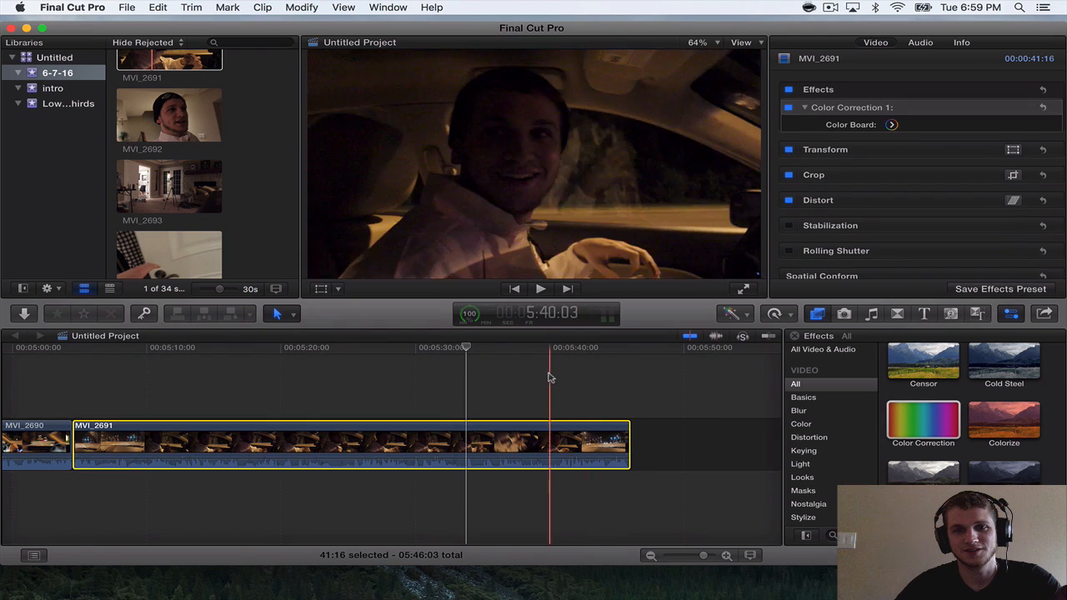
Raise MVI_2691's midtone exposure, set its highlights exposure to 11%, and tint its color midtones to 214° at 4%.
left_click(891, 124)
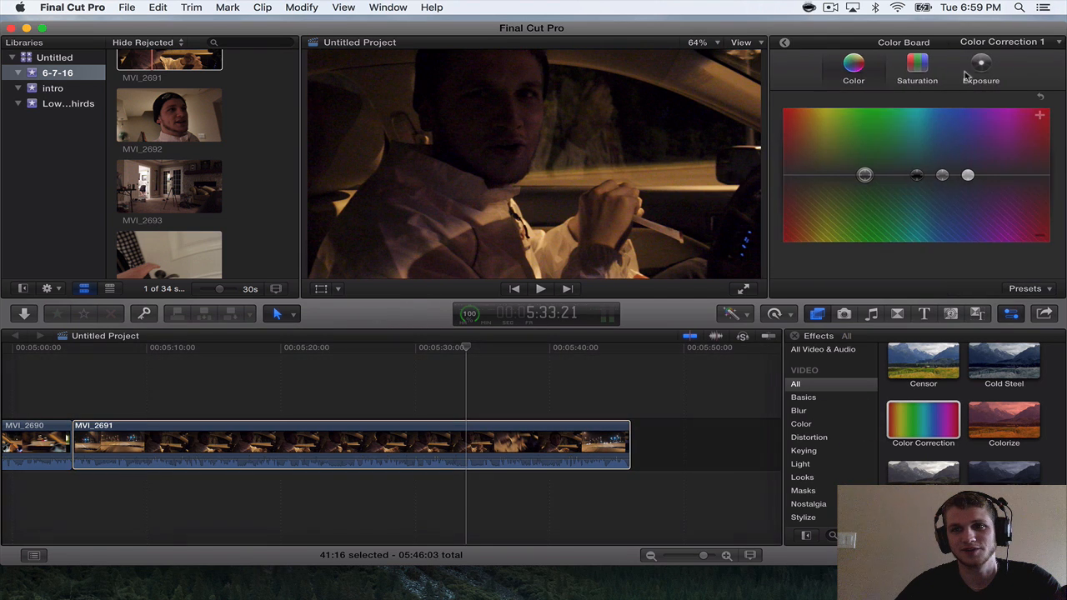
left_click(980, 67)
left_click_drag(935, 172, 935, 171)
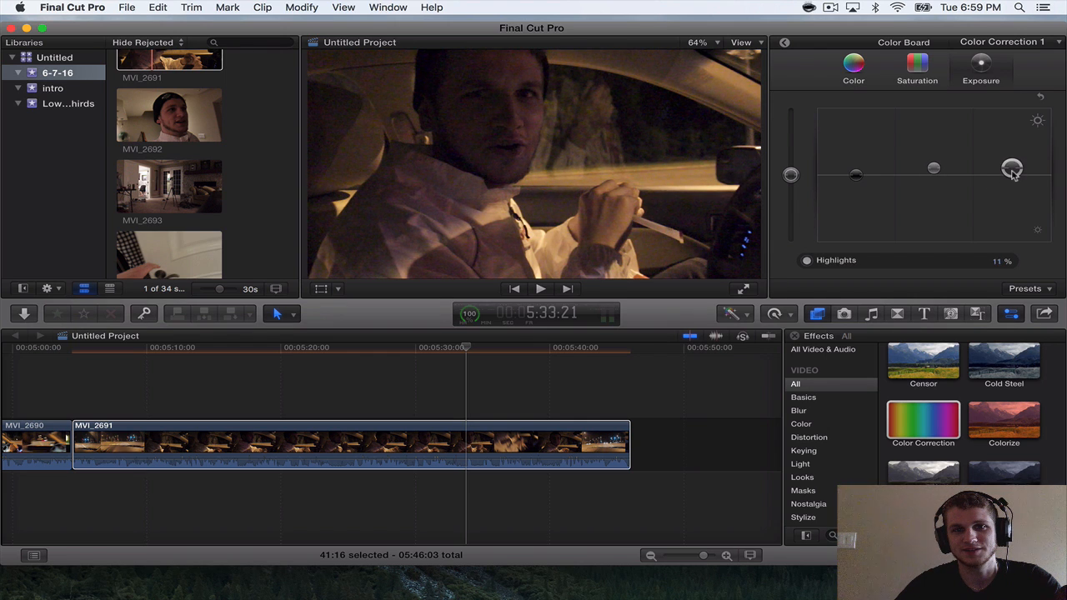
left_click(854, 67)
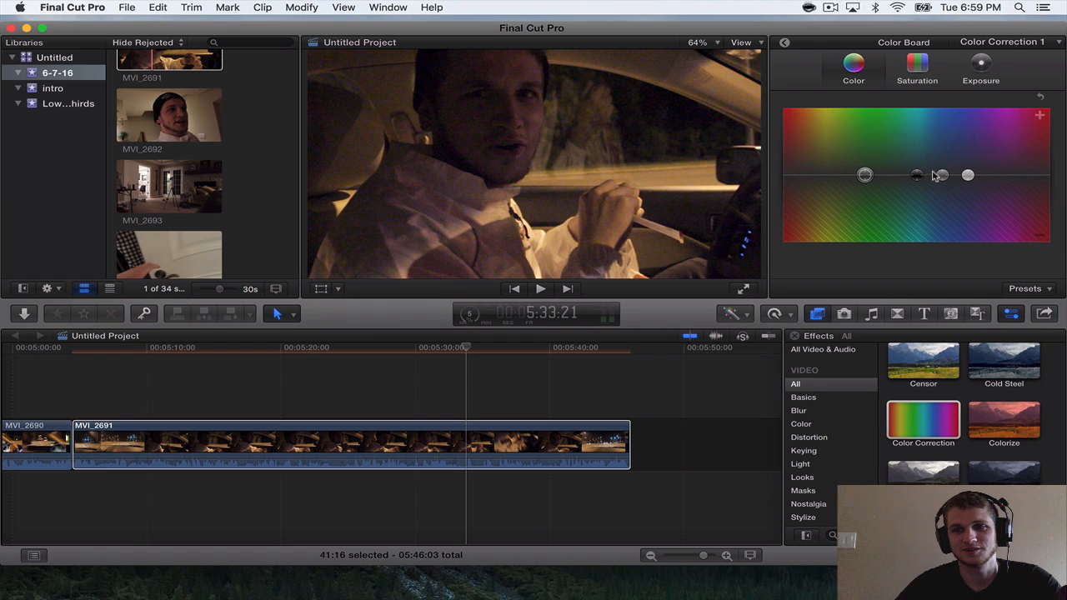
left_click_drag(916, 175, 917, 170)
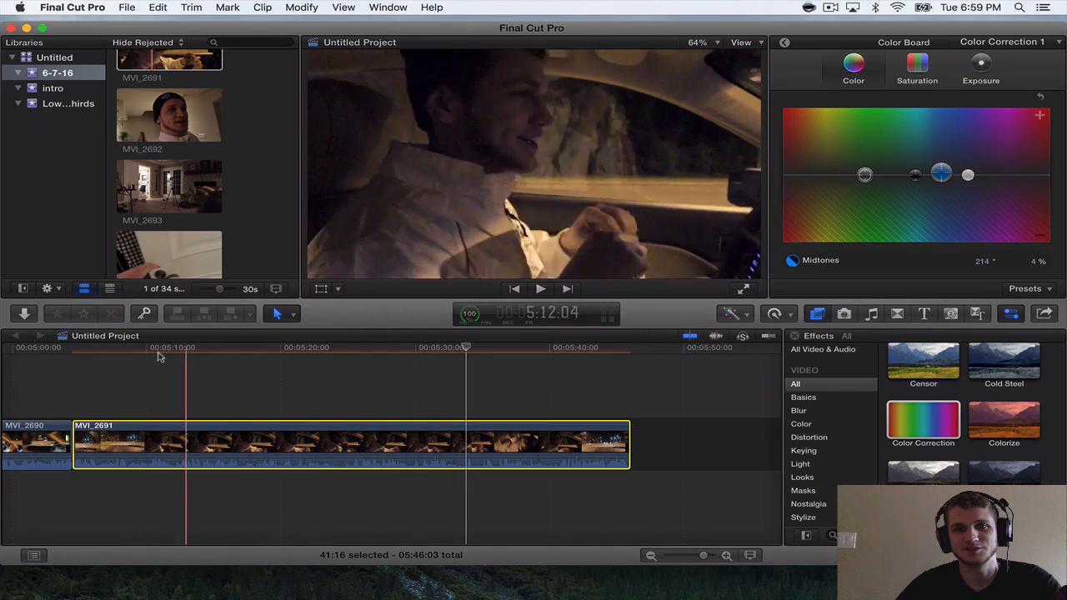
Play the color-corrected MVI_2691 and trim its end back to 5:45:18.
key("space")
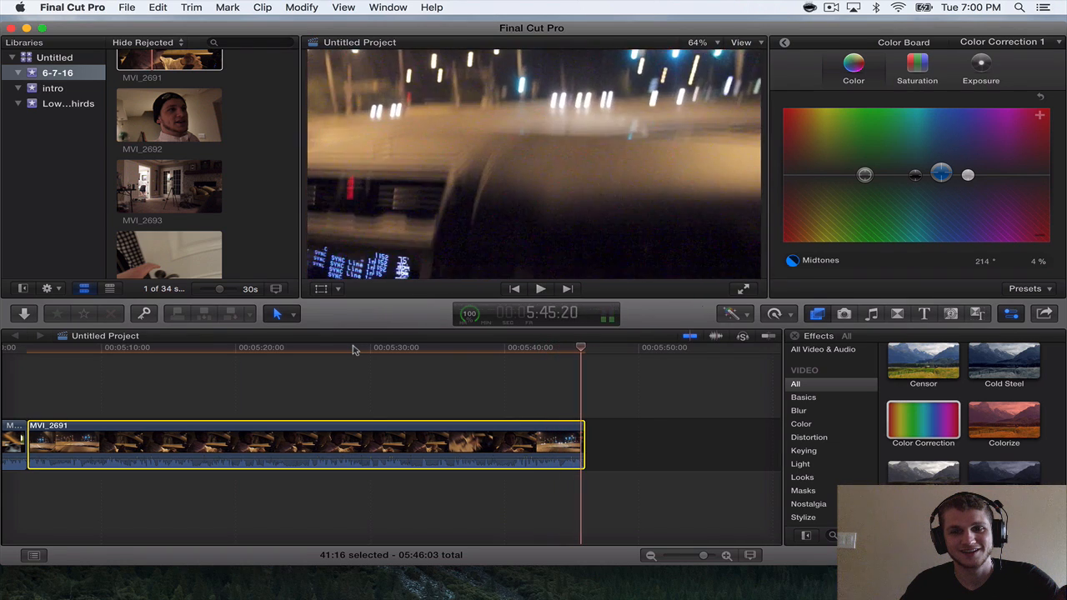
left_click_drag(584, 426, 576, 424)
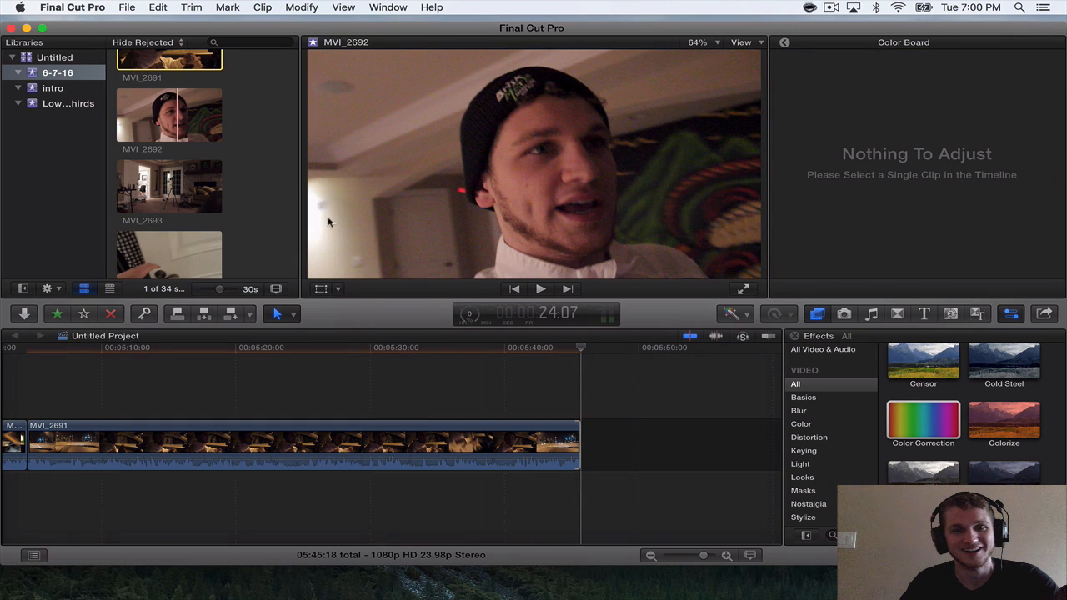
Append MVI_2692 after MVI_2691 and trim about 2.5 seconds off its start.
key("e")
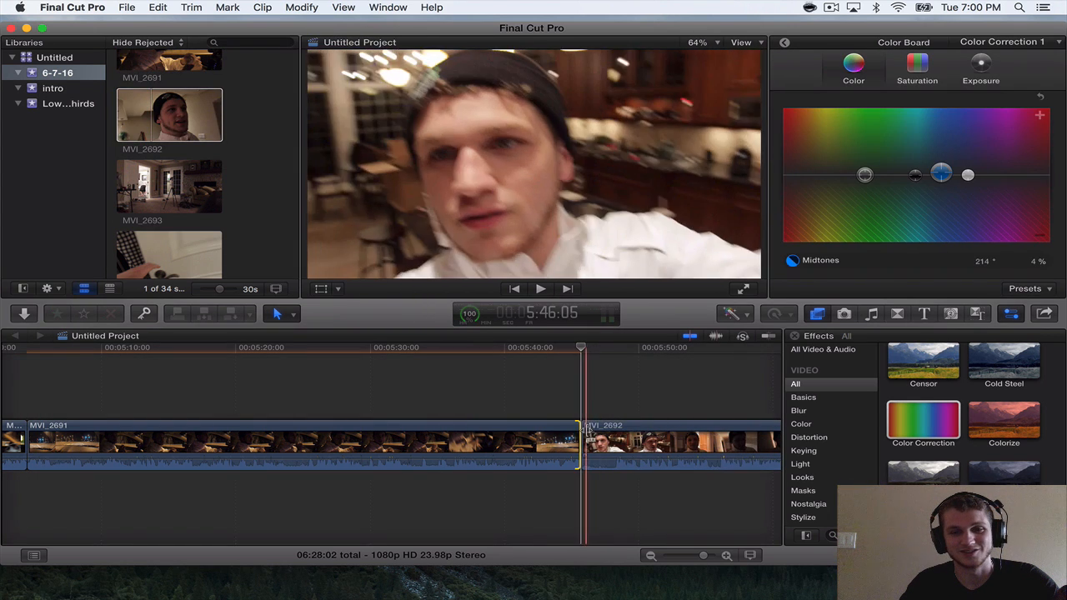
left_click_drag(586, 430, 615, 435)
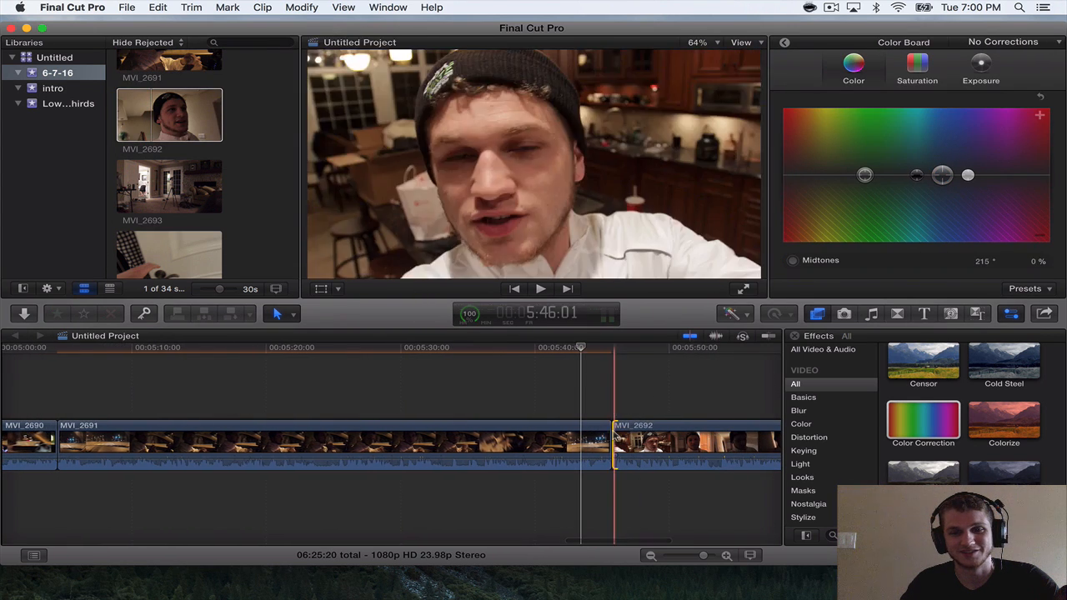
key("space")
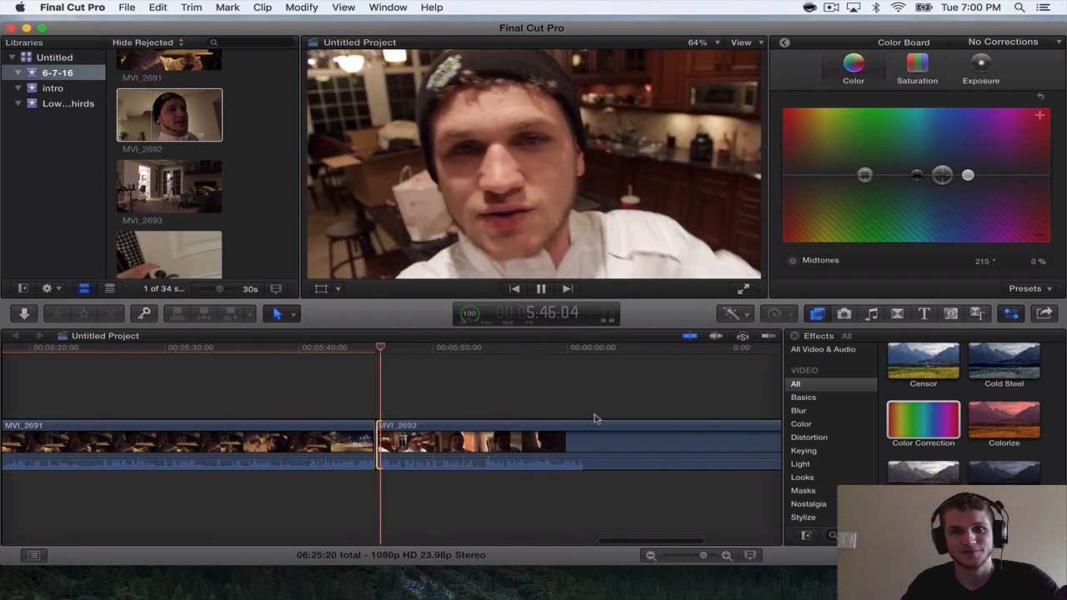
key("super+equal")
key("super+equal")
key("super+equal")
key("space")
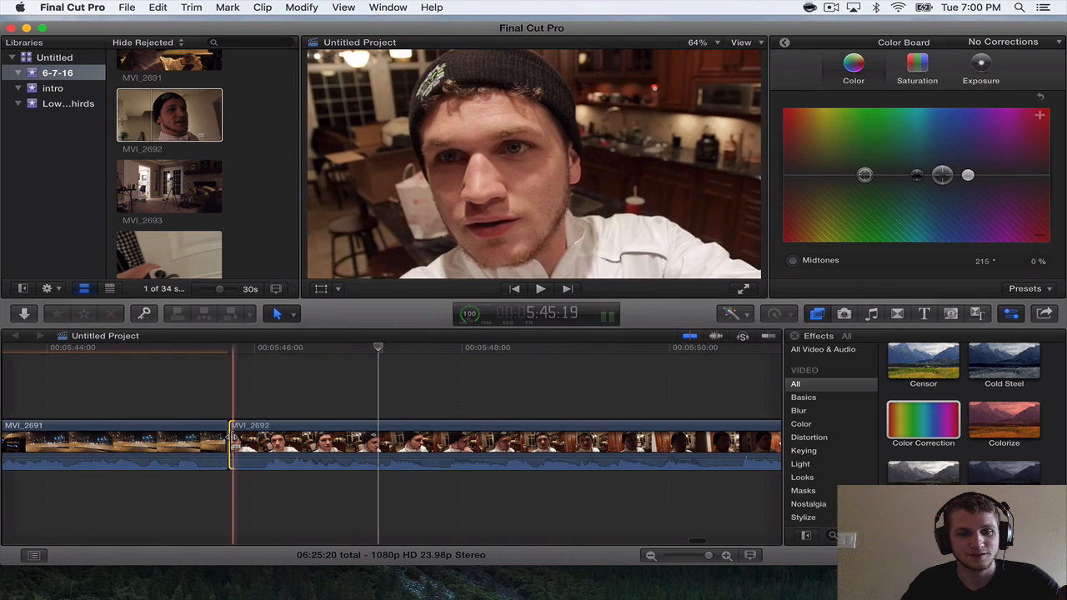
left_click_drag(233, 444, 259, 445)
Play through MVI_2692 and trim about 1.25 seconds off its end.
key("space")
key("super+minus")
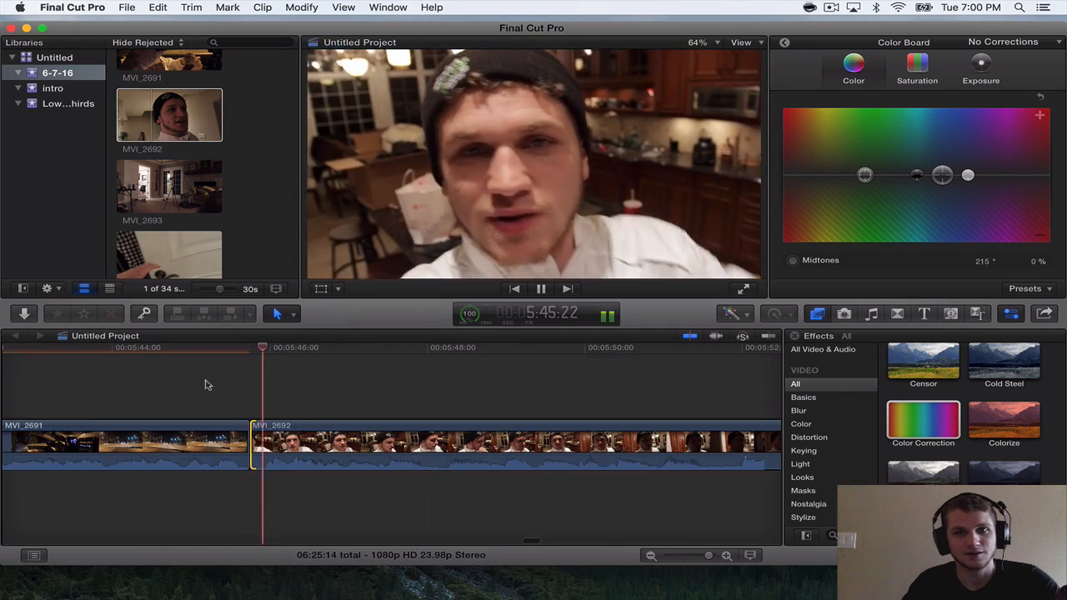
scroll(207, 384, "right", 3)
key("super+minus")
scroll(208, 384, "right", 3)
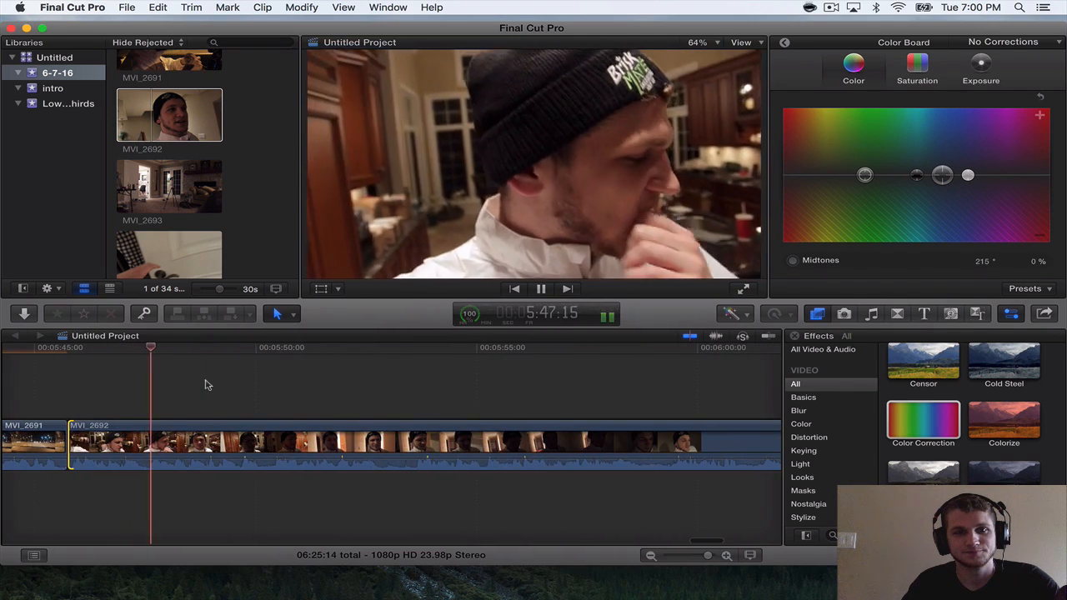
scroll(207, 384, "right", 4)
key("super+minus")
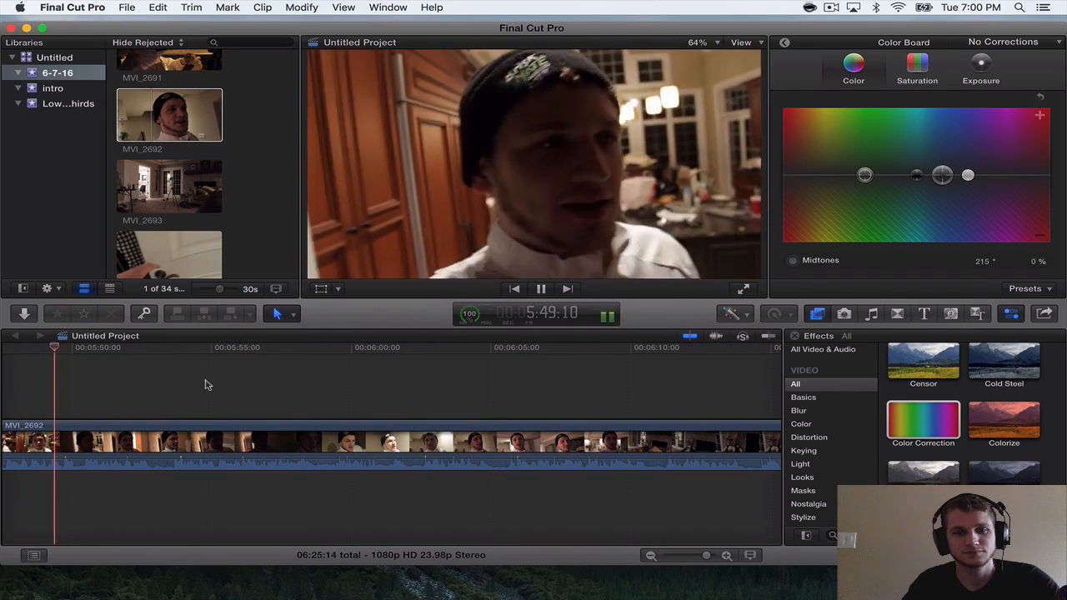
scroll(208, 384, "left", 3)
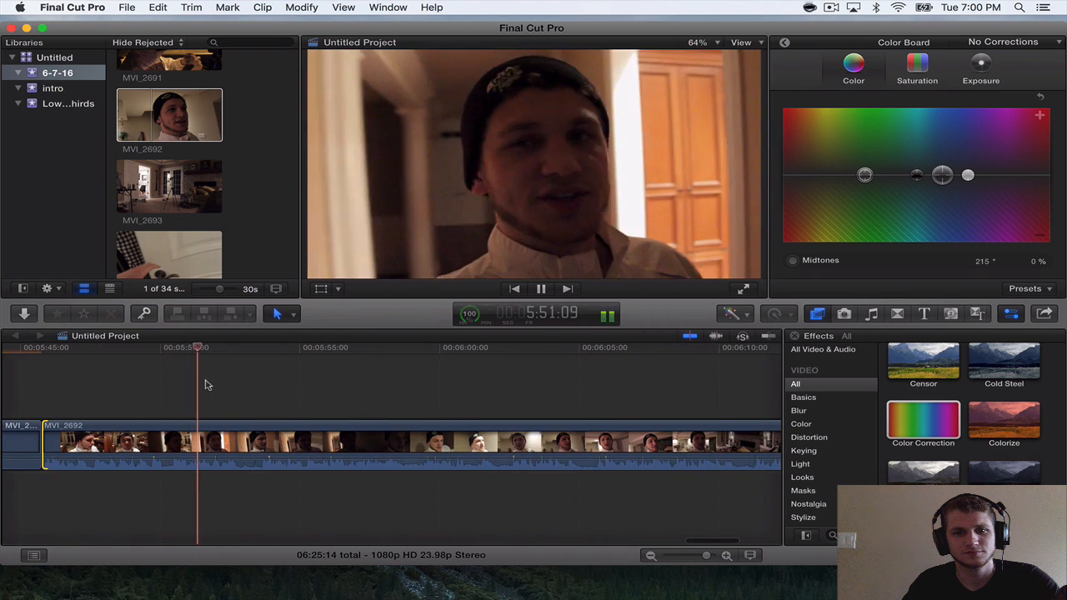
scroll(207, 384, "right", 6)
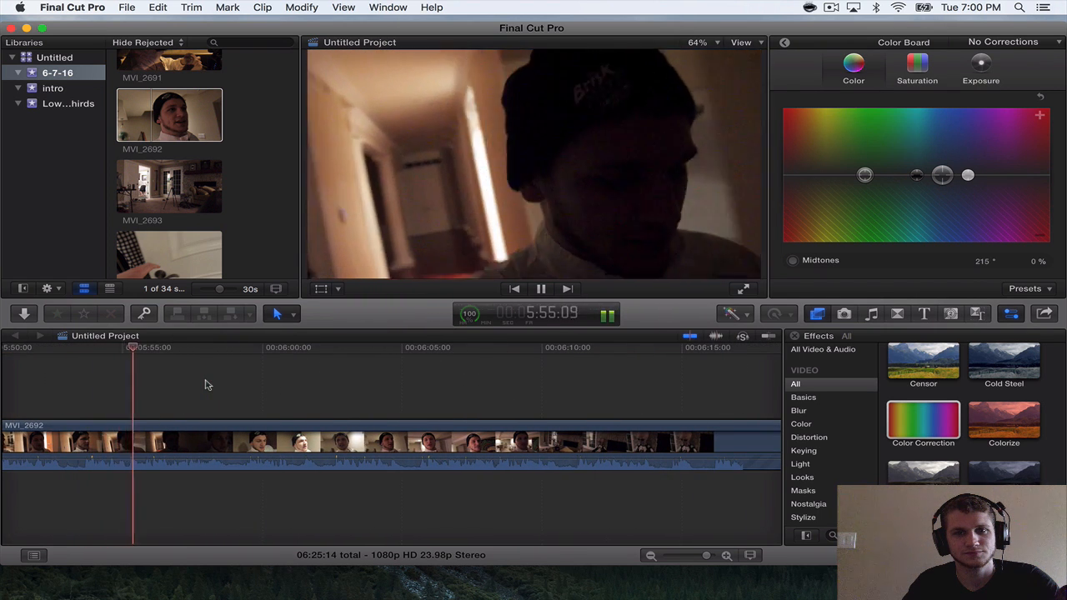
scroll(208, 385, "right", 6)
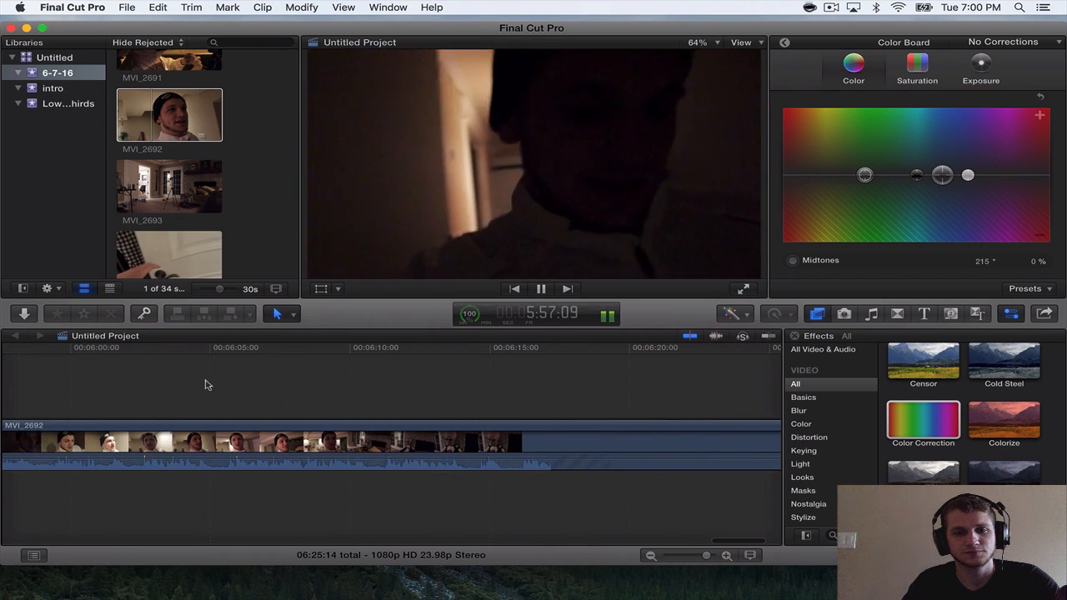
key("super+minus")
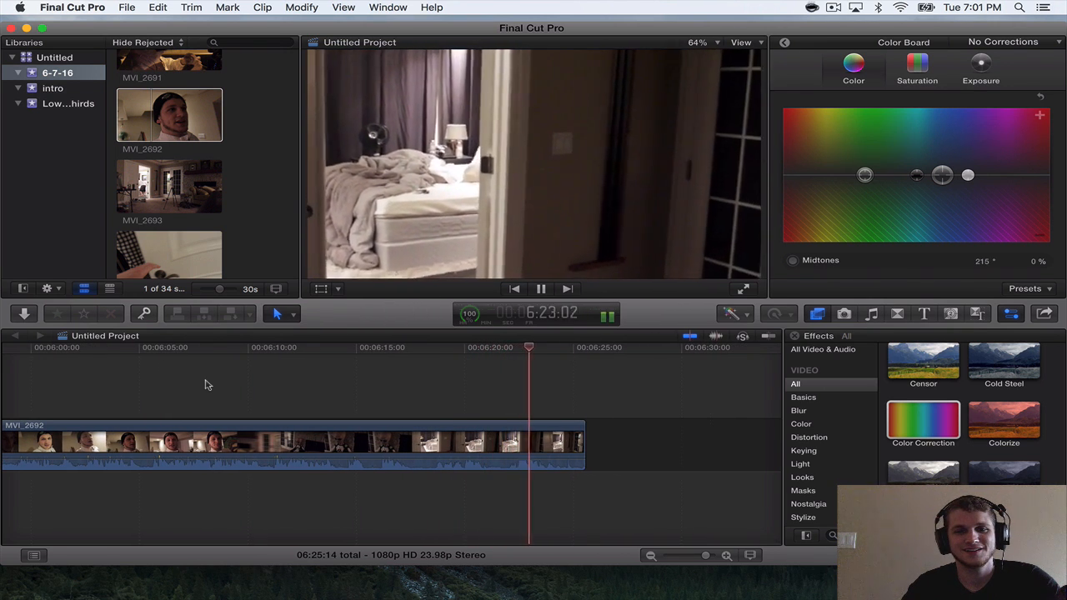
key("space")
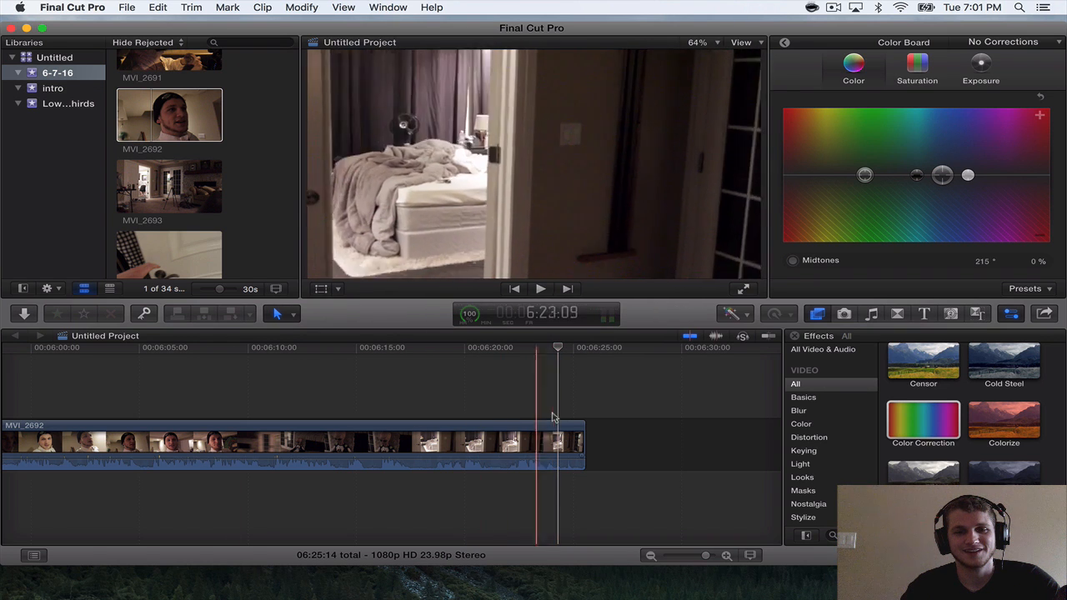
left_click_drag(583, 442, 557, 434)
Append MVI_2693 after MVI_2692.
scroll(555, 434, "right", 5)
left_click_drag(151, 187, 369, 441)
scroll(350, 446, "right", 5)
scroll(344, 454, "left", 2)
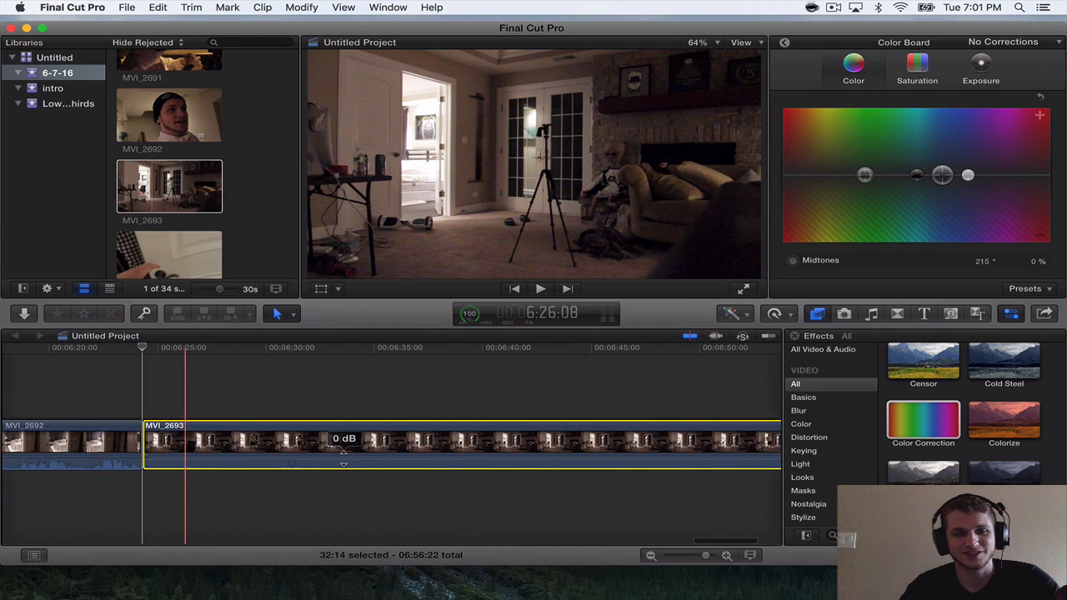
Cut MVI_2693 at 6:25:05 and again 3:17 further on, and delete the section between the cuts.
key("space")
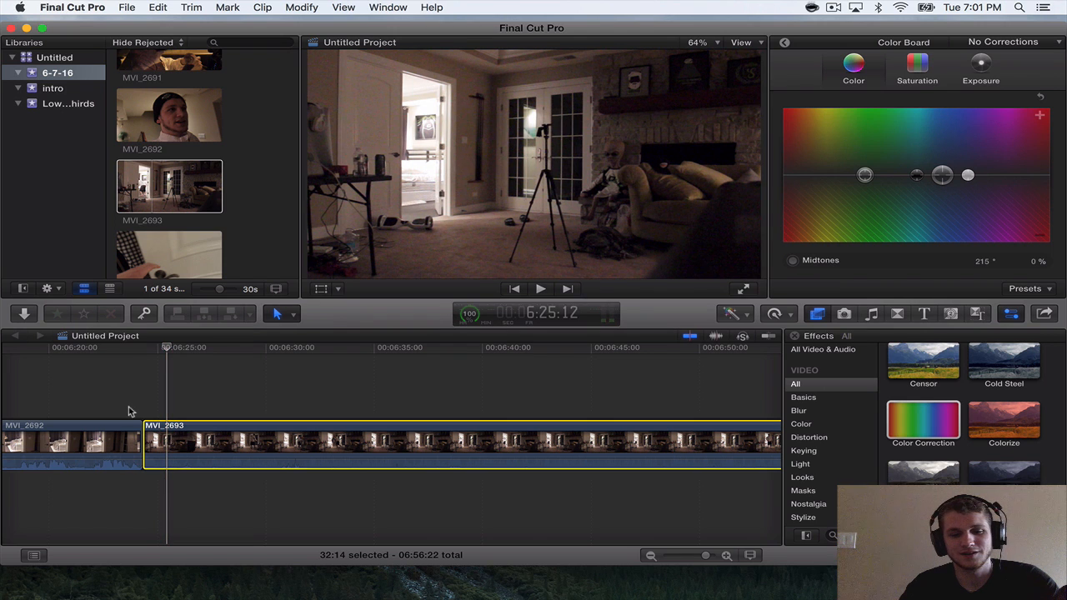
key("space")
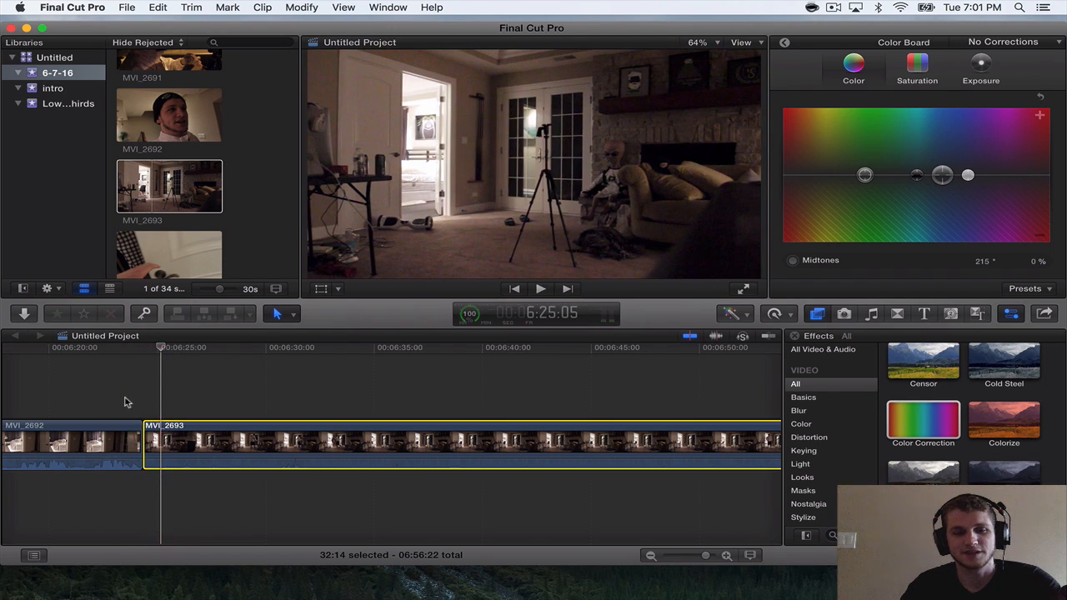
key("super+b")
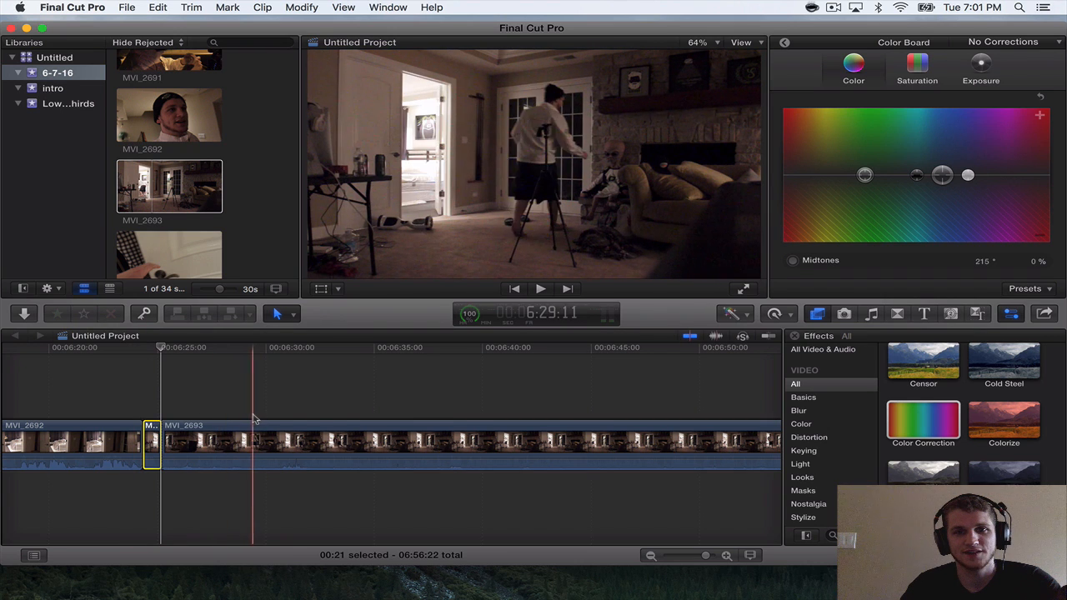
left_click(242, 415)
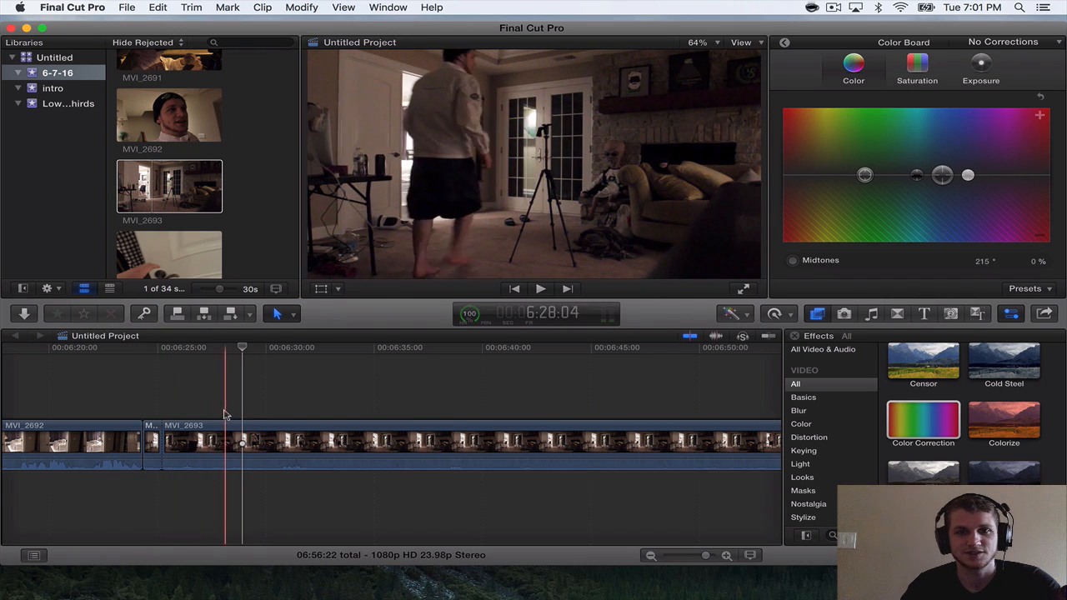
key("super+b")
left_click(212, 439)
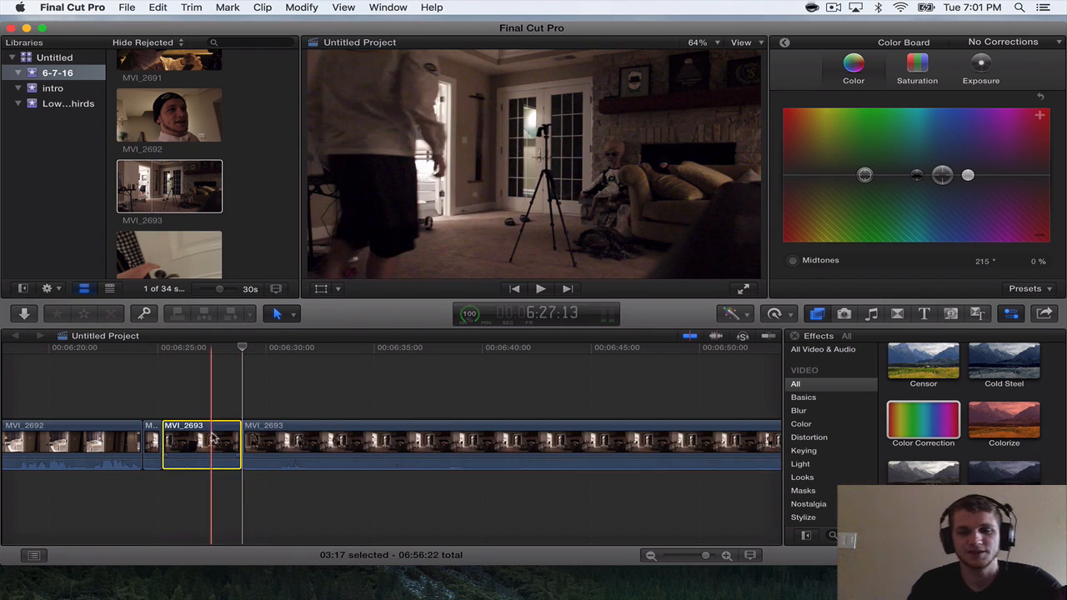
key("Delete")
Play the shortened MVI_2693 section and trim its end back to 6:51:20.
left_click(123, 411)
key("space")
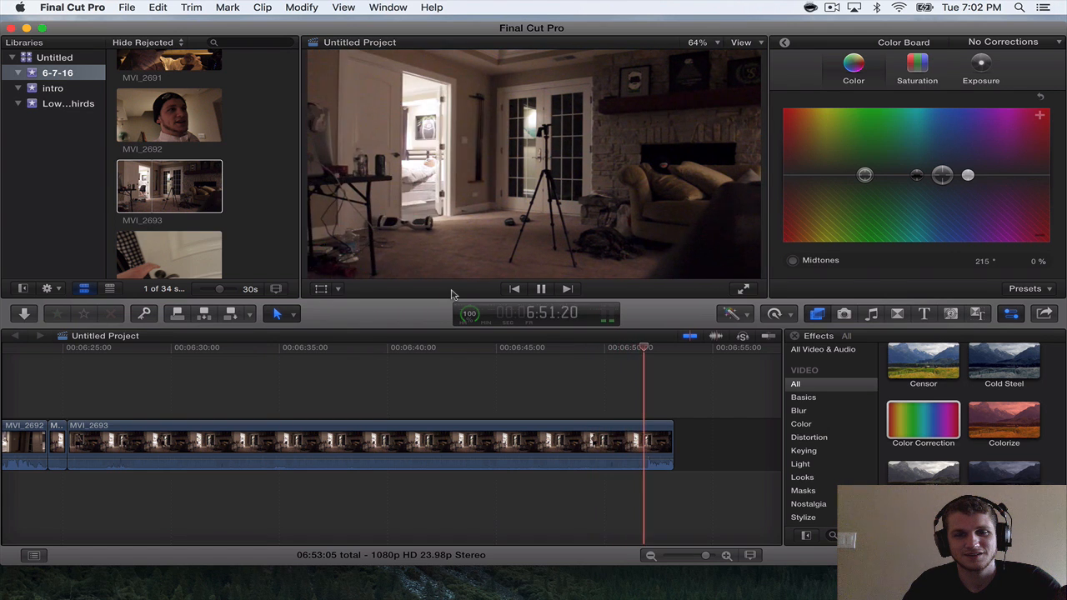
left_click_drag(672, 438, 642, 439)
scroll(416, 441, "right", 3)
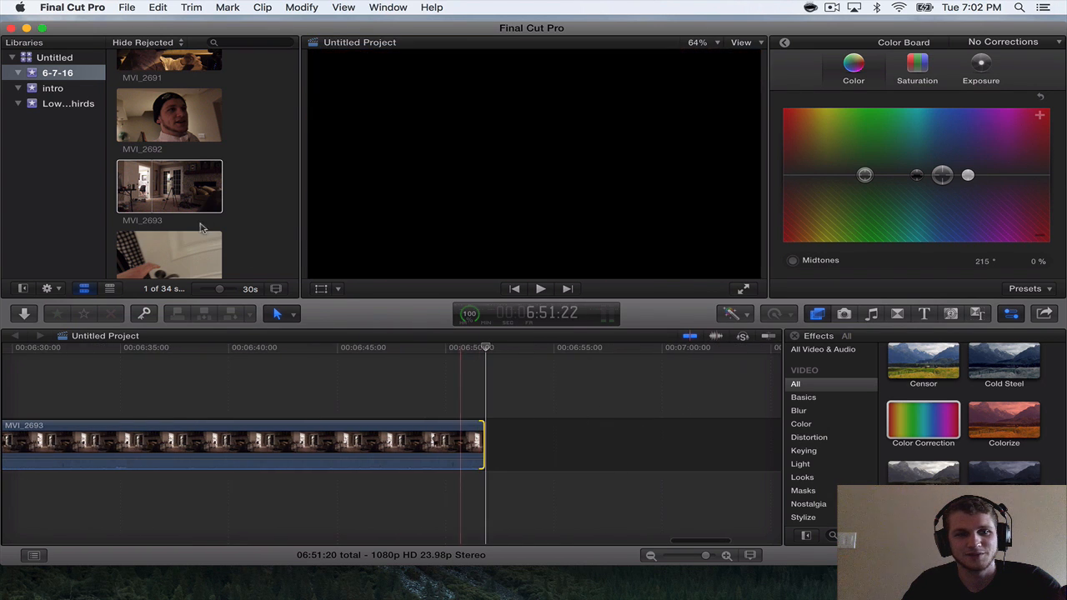
Append MVI_2694 after MVI_2693 and play it through.
left_click(162, 241)
left_click_drag(162, 242, 517, 442)
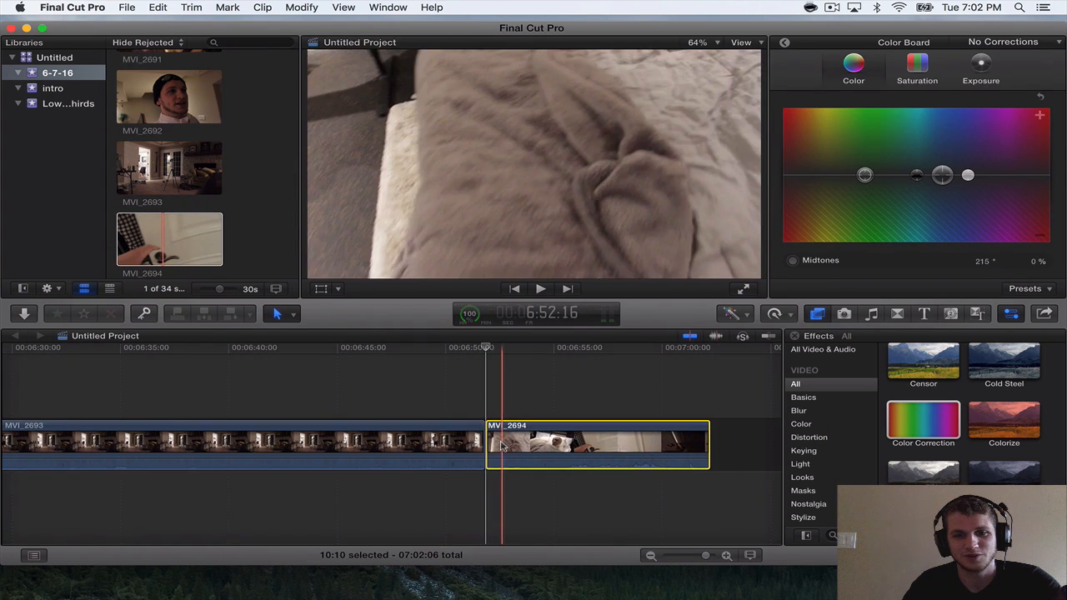
scroll(476, 427, "right", 3)
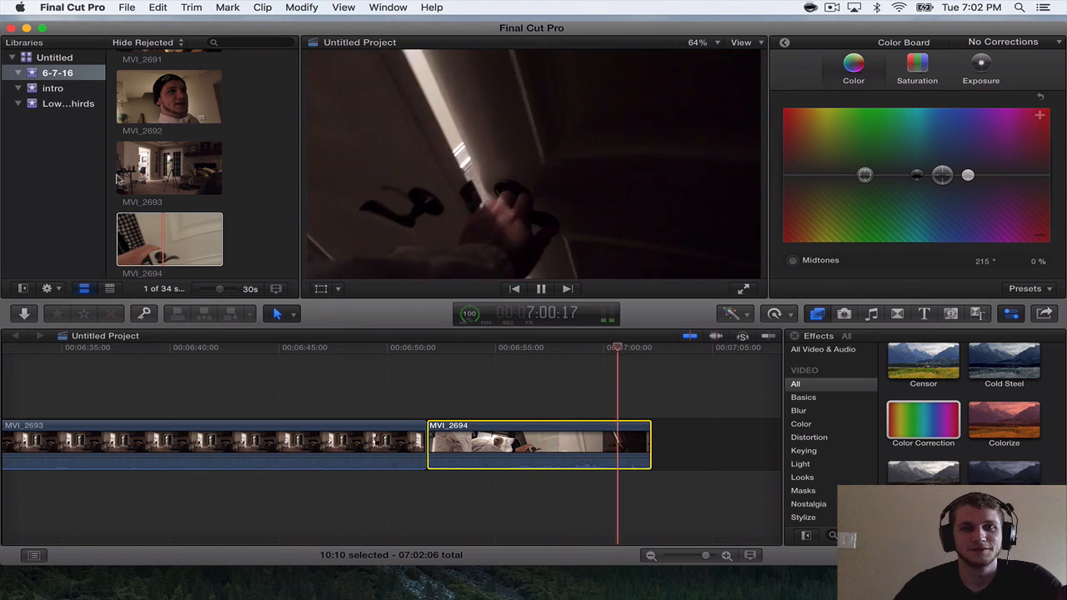
Append MVI_2695 after MVI_2694.
scroll(117, 179, "down", 4)
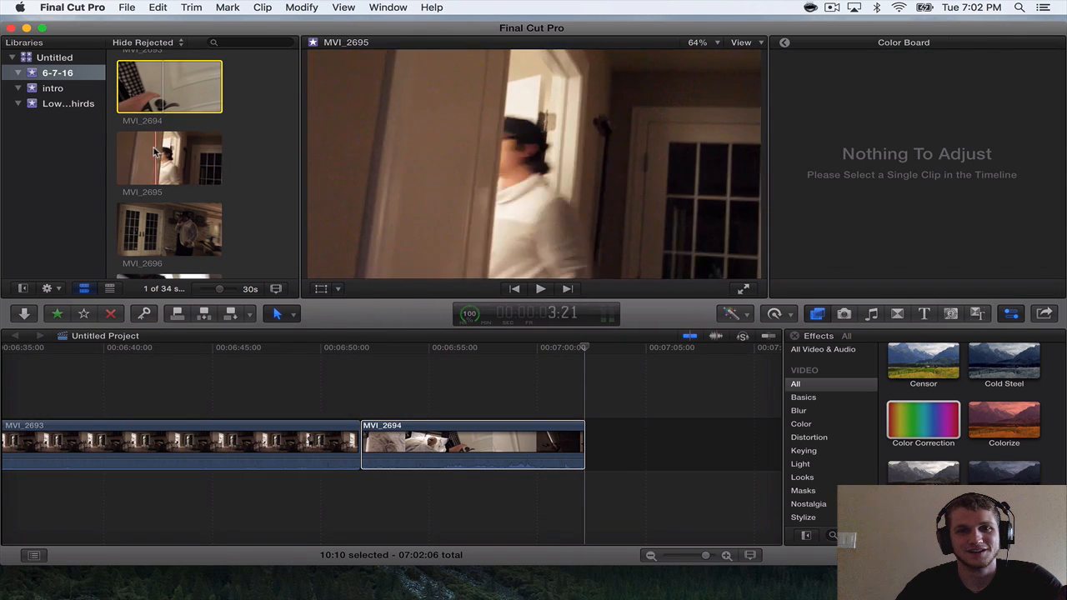
left_click(154, 151)
left_click_drag(158, 156, 591, 458)
scroll(591, 458, "right", 5)
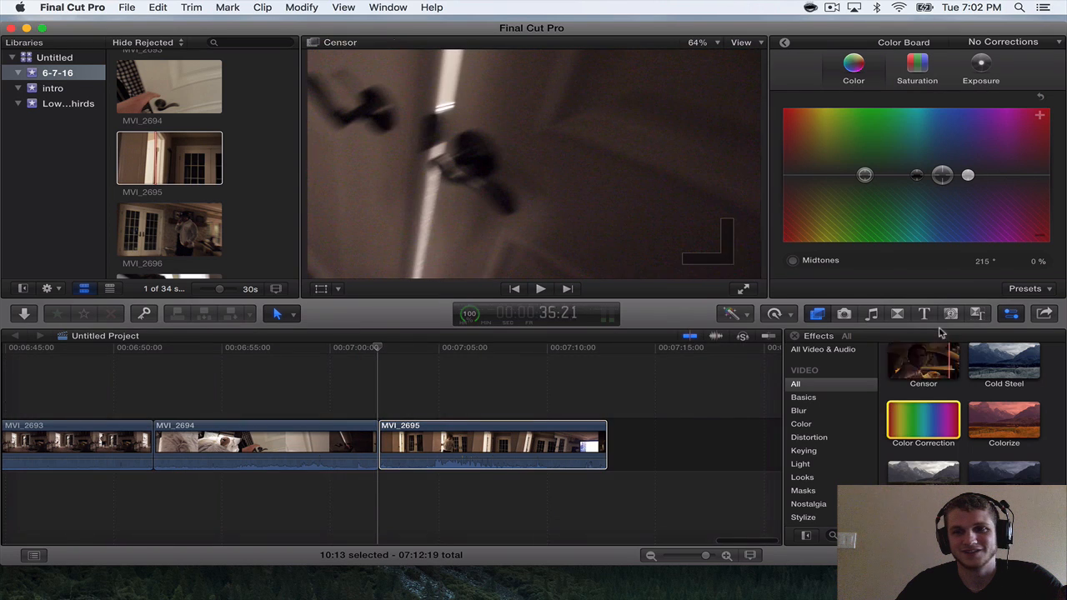
Insert a Basic Title reading "15 minutes later" between MVI_2694 and MVI_2695 and shorten it to about 1.25 seconds.
left_click(924, 313)
left_click(378, 349)
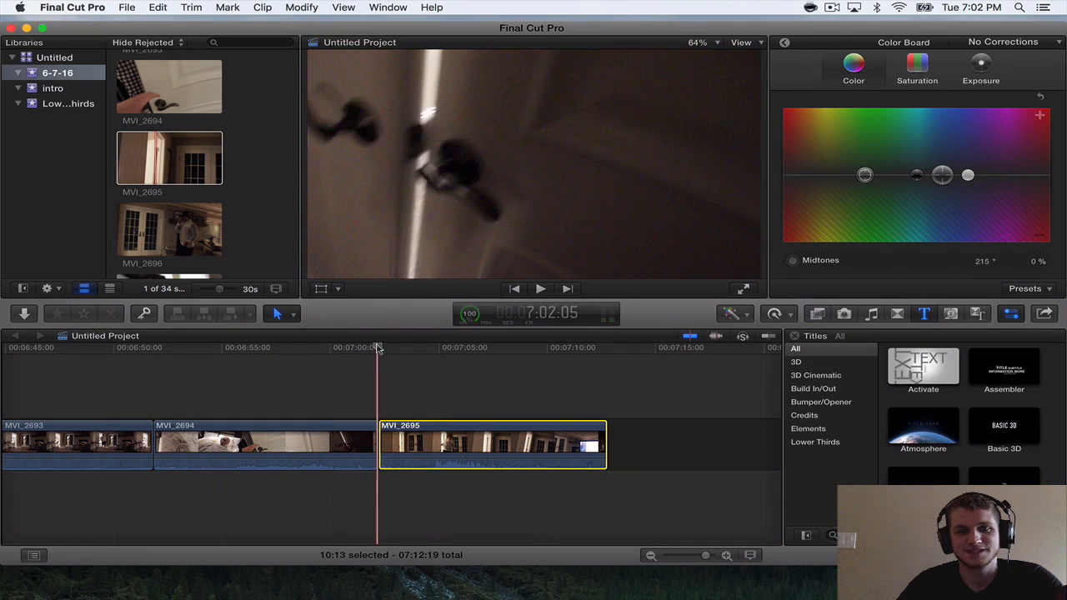
left_click_drag(378, 348, 396, 350)
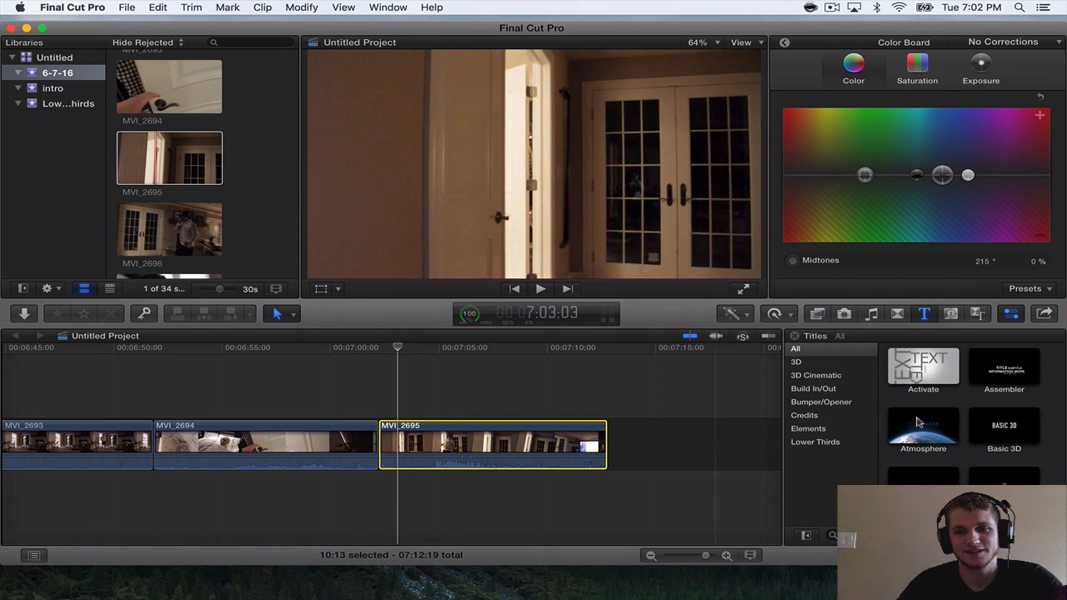
left_click_drag(1003, 475, 383, 448)
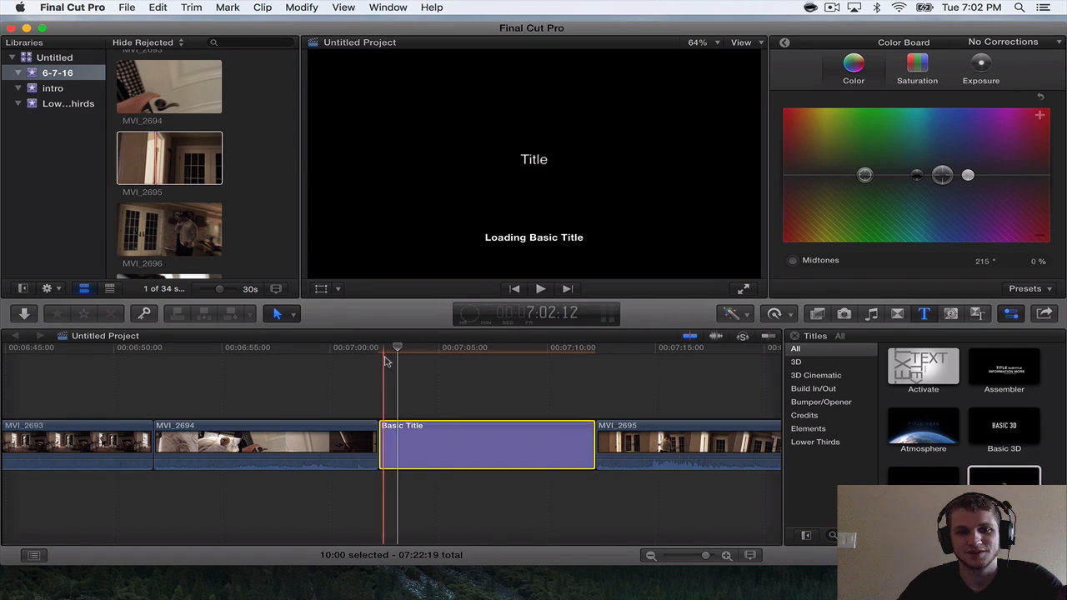
double_click(538, 161)
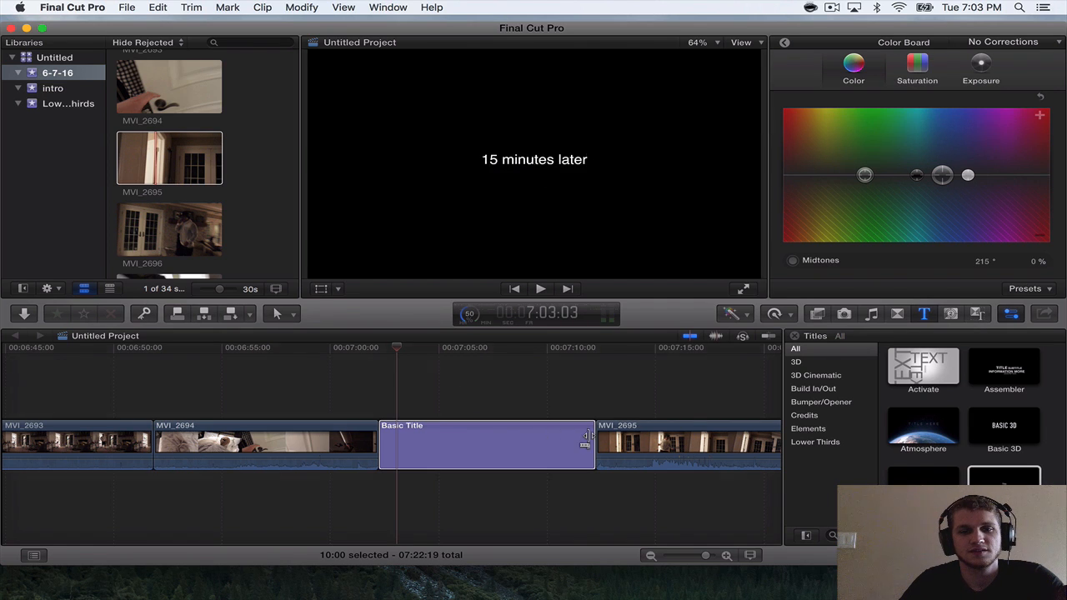
left_click_drag(594, 438, 401, 432)
Play MVI_2695 and trim about 8 frames off its end.
key("space")
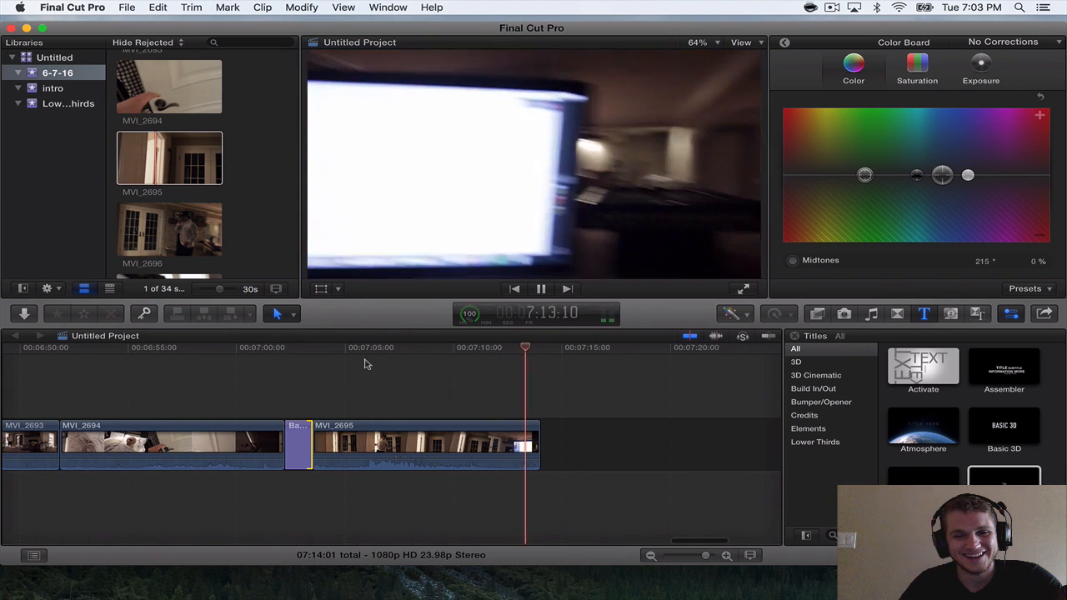
key("space")
left_click_drag(533, 429, 527, 433)
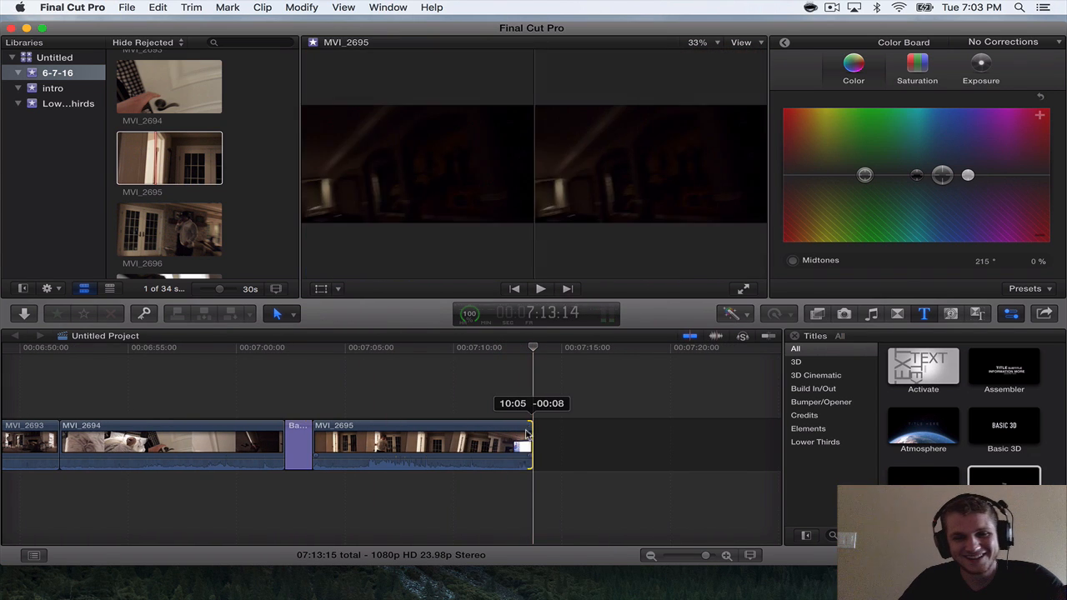
Append MVI_2696 after MVI_2695, play it, and trim its end back to about 7:26:03.
left_click_drag(169, 229, 529, 423)
key("space")
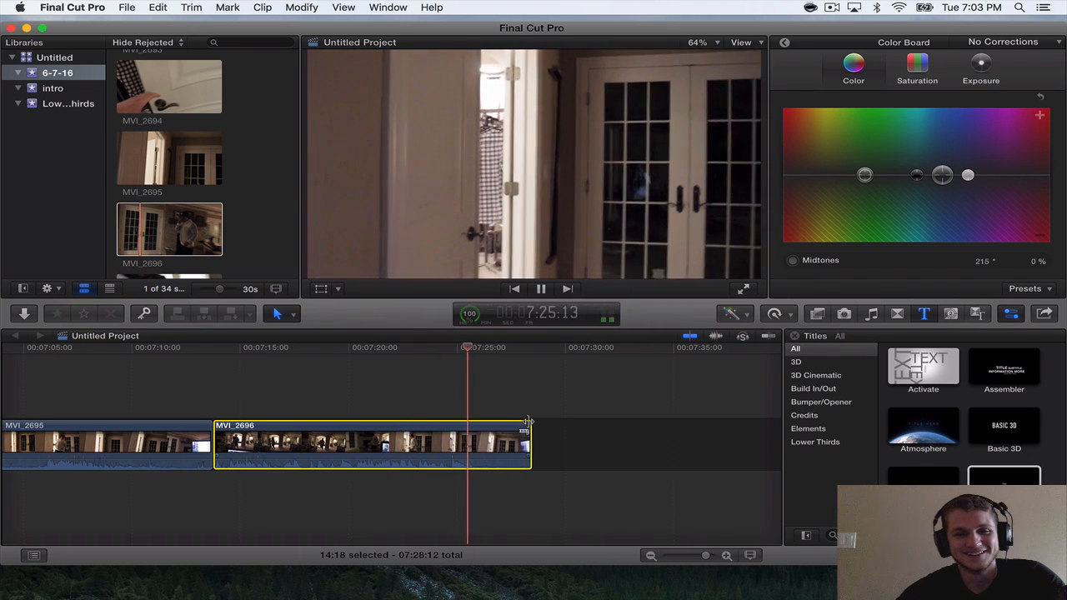
left_click_drag(527, 422, 479, 423)
Append MVI_2697 after MVI_2696.
scroll(222, 234, "down", 3)
left_click(171, 180)
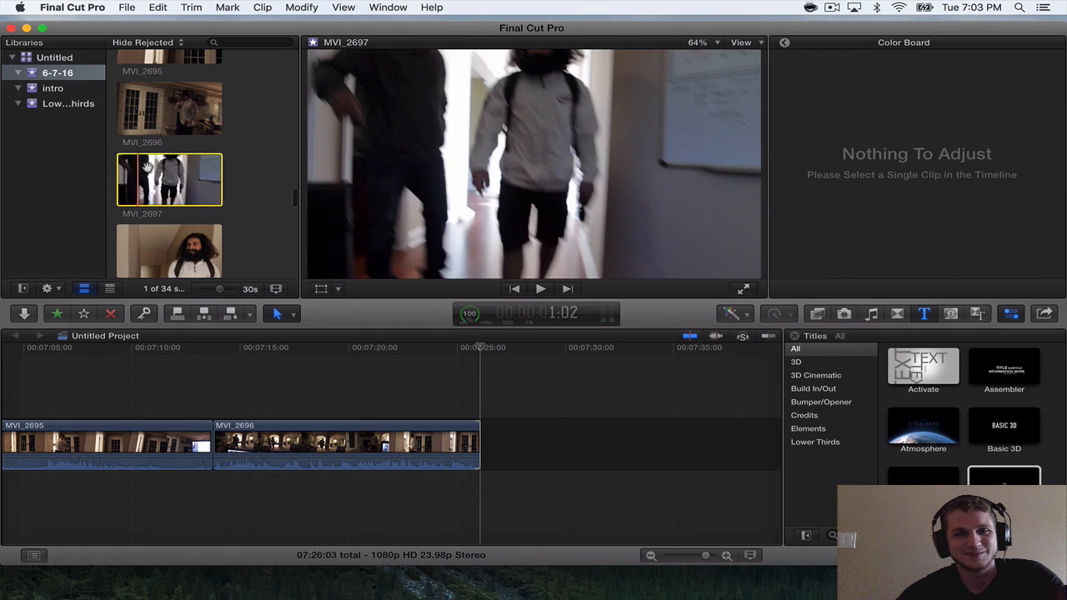
left_click_drag(171, 180, 475, 404)
key("space")
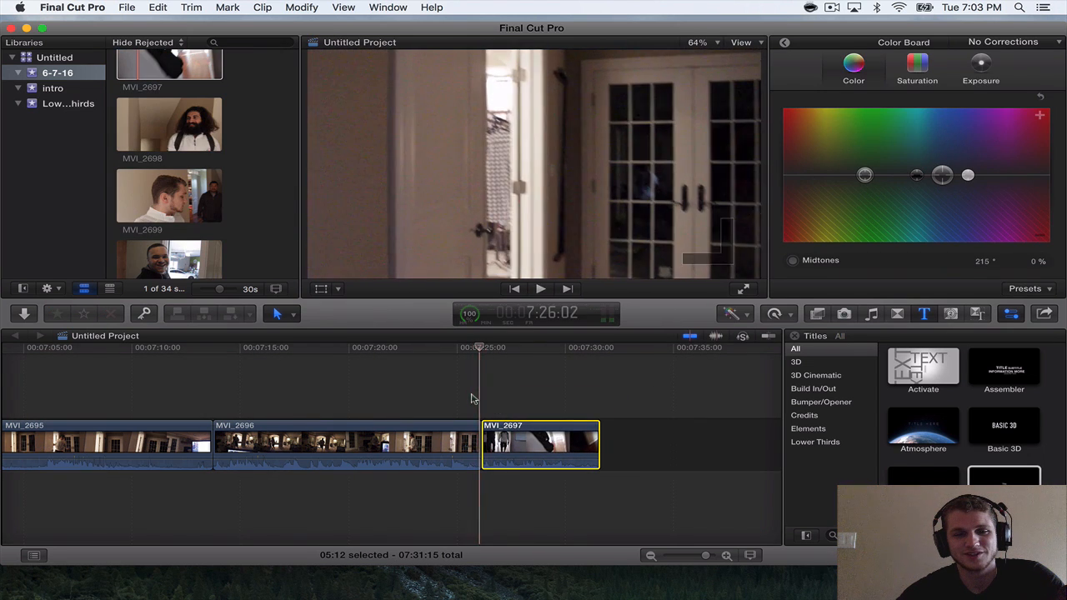
key("space")
Insert a Basic Title reading "the next day" between MVI_2696 and MVI_2697 and shorten it to about 21 frames.
scroll(472, 400, "right", 2)
left_click_drag(1002, 481, 375, 442)
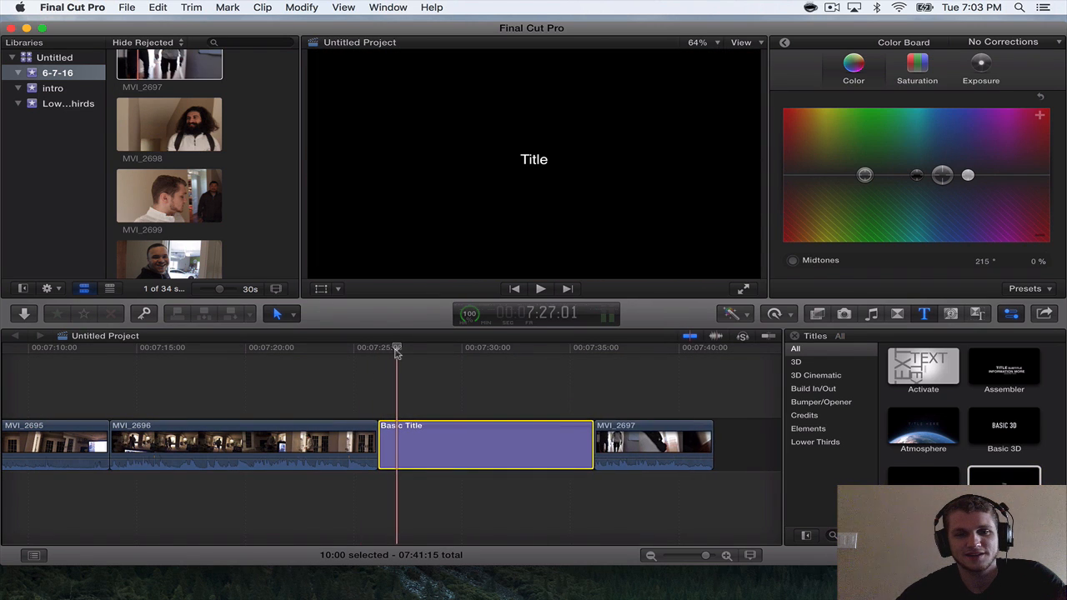
double_click(545, 165)
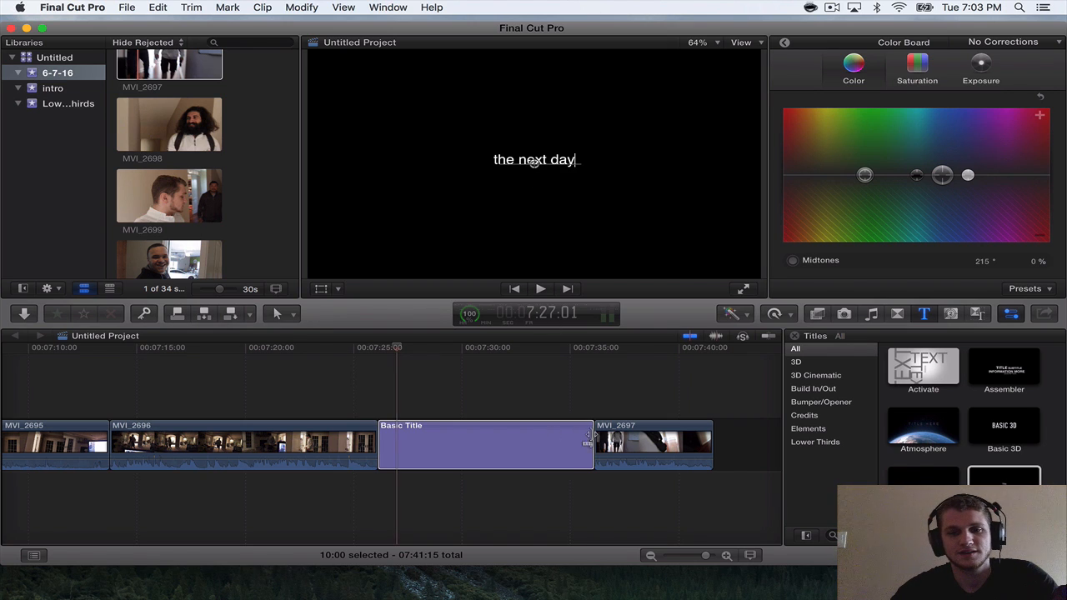
left_click_drag(586, 440, 396, 442)
Play MVI_2697 and trim its end back to 7:31:02.
key("space")
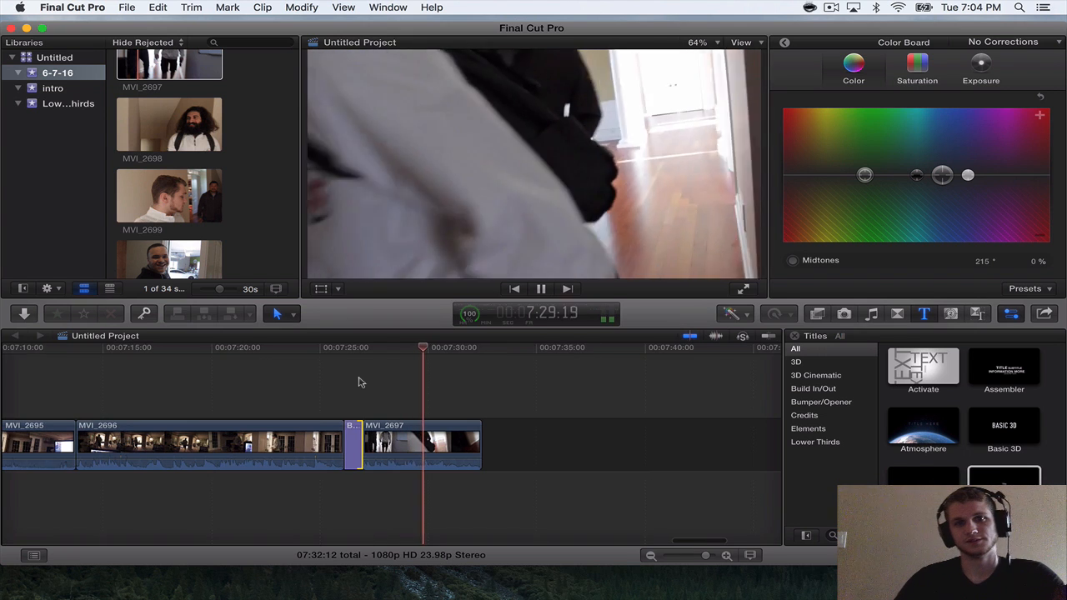
key("space")
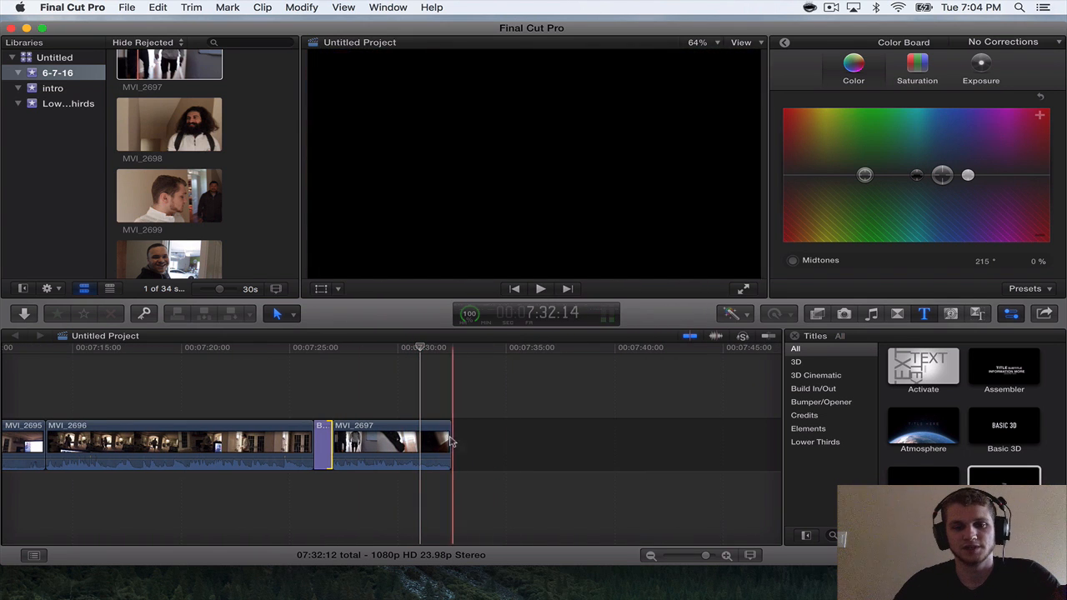
left_click_drag(450, 435, 419, 434)
Append MVI_2698 after MVI_2697.
left_click_drag(146, 126, 521, 452)
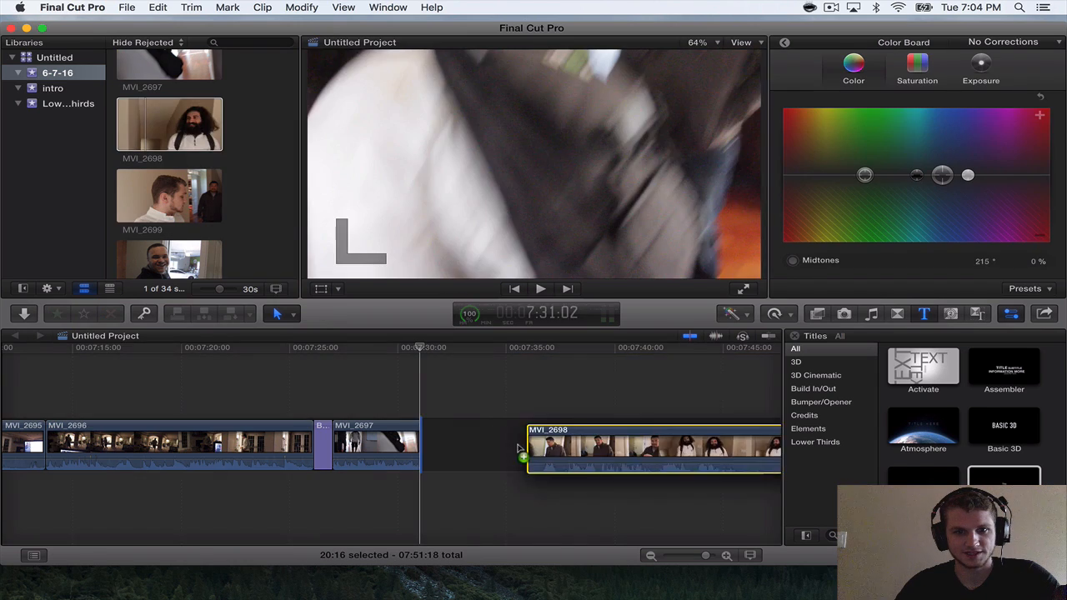
key("super+minus")
scroll(518, 449, "right", 2)
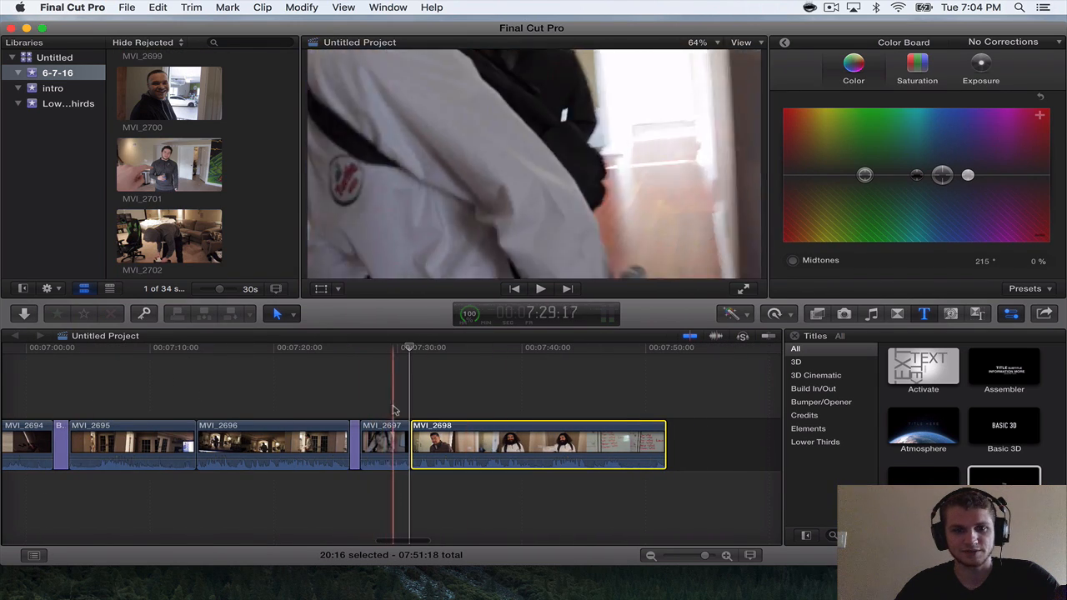
Append MVI_2699 and MVI_2700 after MVI_2698 on the timeline.
scroll(369, 408, "right", 1)
scroll(371, 408, "right", 5)
scroll(195, 176, "up", 7)
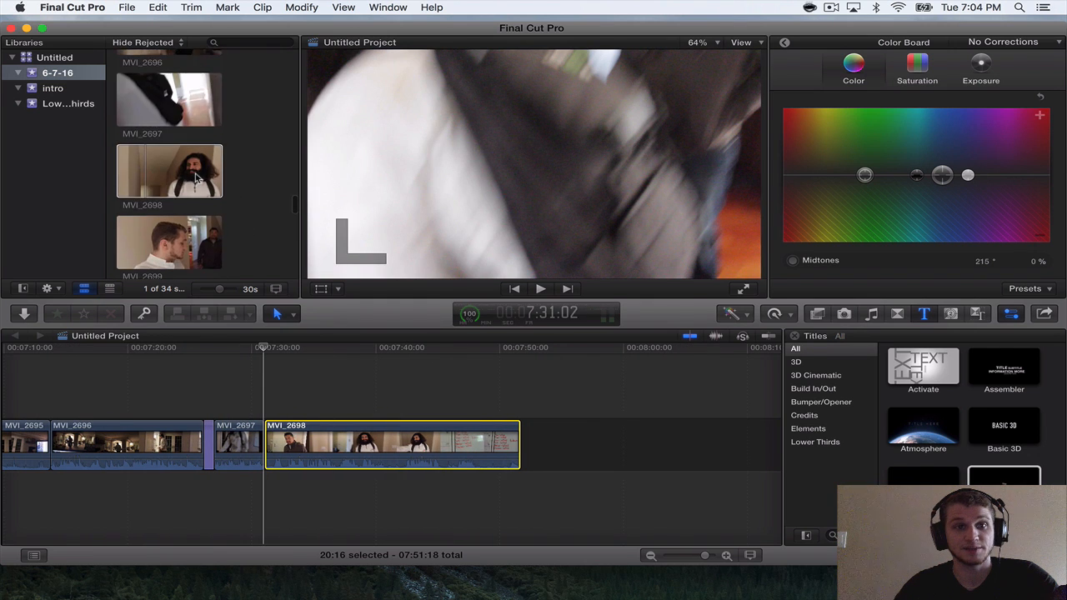
scroll(185, 166, "down", 3)
left_click_drag(163, 142, 585, 436)
scroll(585, 437, "right", 10)
key("super+minus")
left_click_drag(169, 217, 585, 459)
scroll(567, 450, "left", 10)
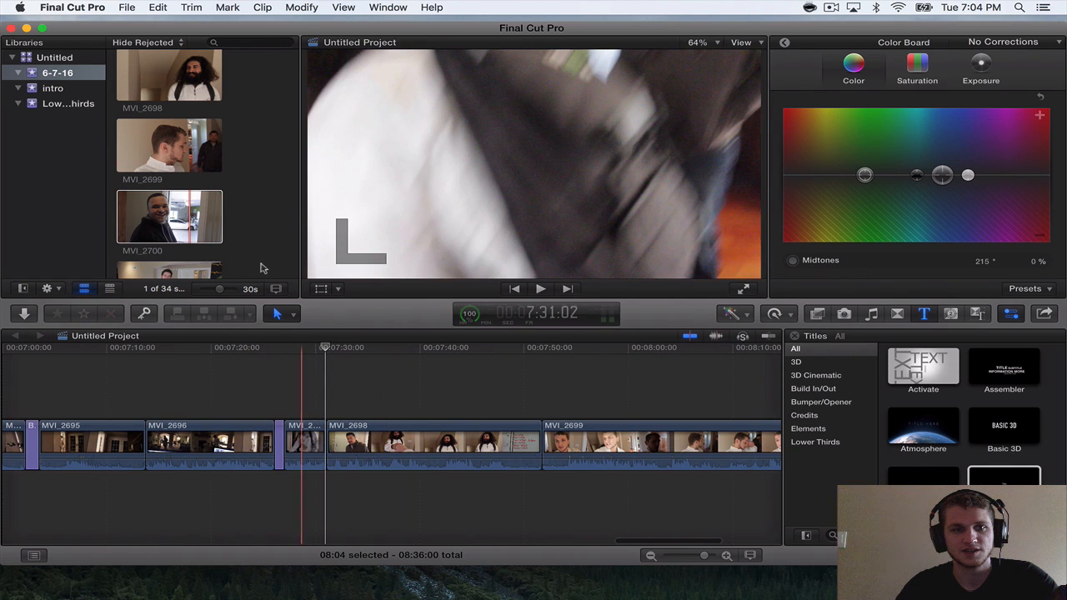
scroll(223, 245, "down", 1)
scroll(222, 240, "down", 3)
scroll(184, 100, "down", 4)
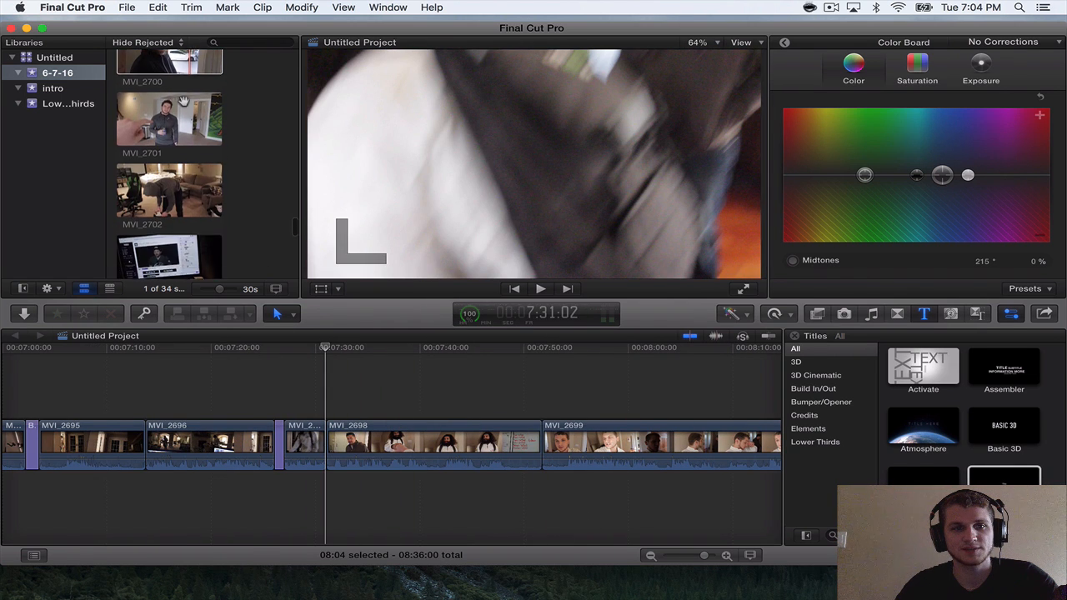
Play from the "the next day" title and trim about 15 frames off the start of MVI_2698.
key("super+equal")
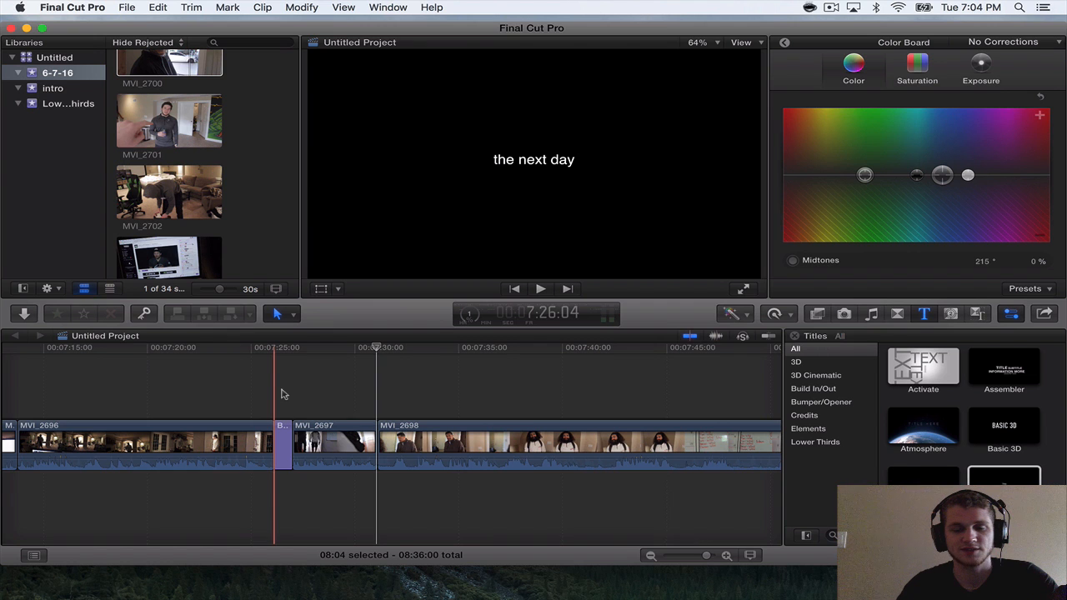
scroll(282, 395, "right", 1)
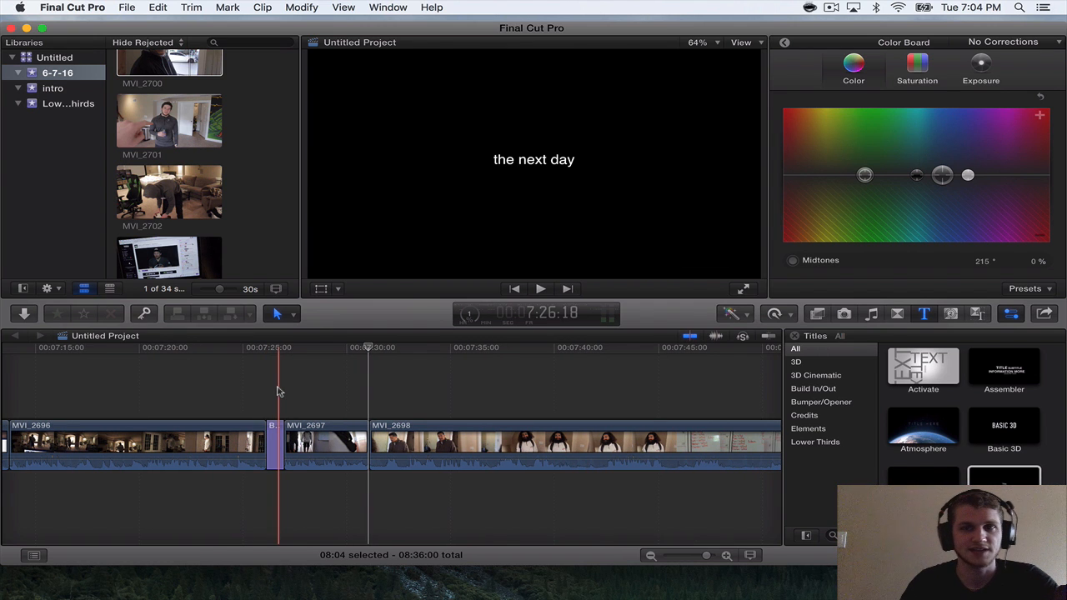
key("space")
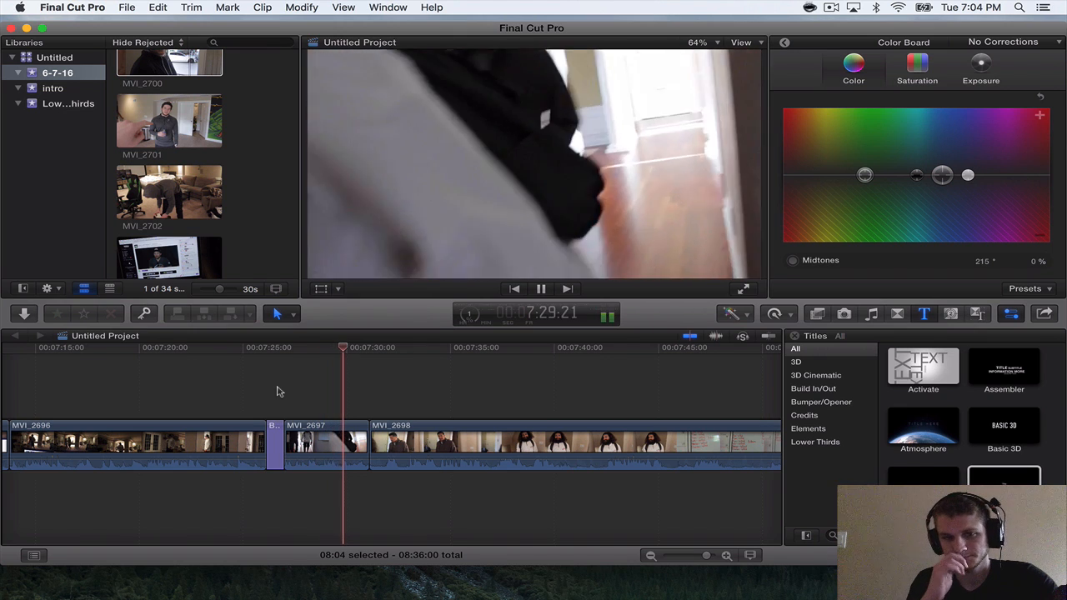
scroll(279, 391, "right", 5)
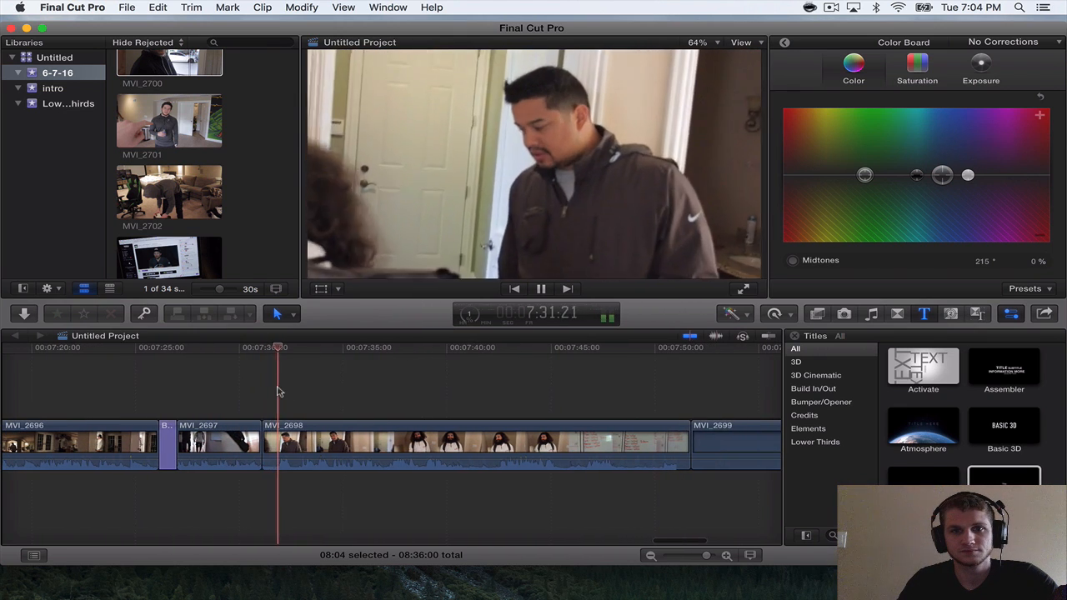
left_click_drag(263, 442, 277, 441)
Play through MVI_2698, split it at 7:49:03 on the whiteboard shot, and delete the remaining two-second tail.
key("space")
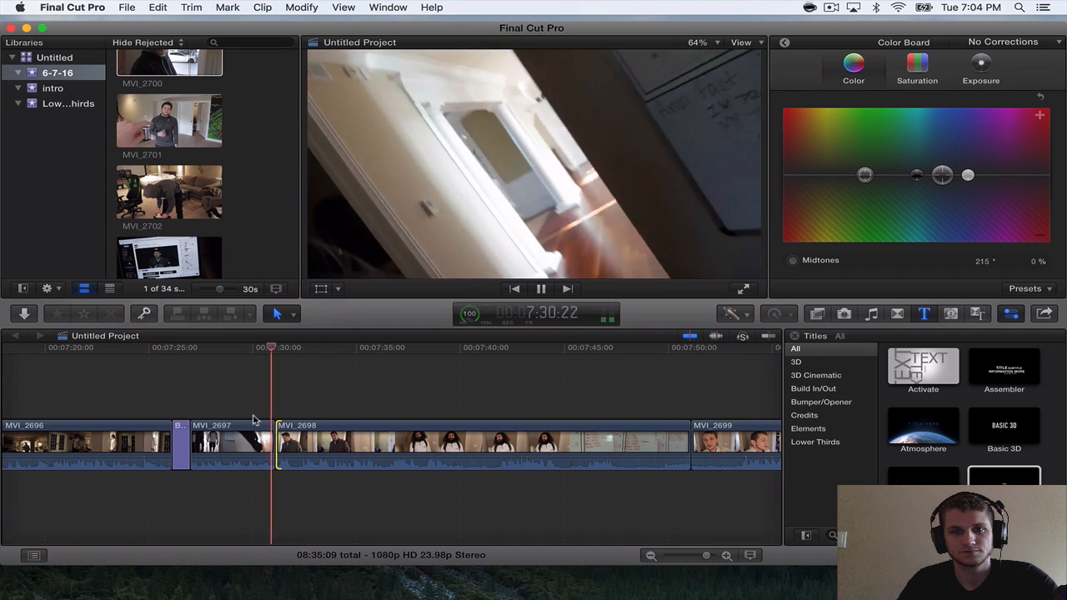
scroll(255, 419, "right", 3)
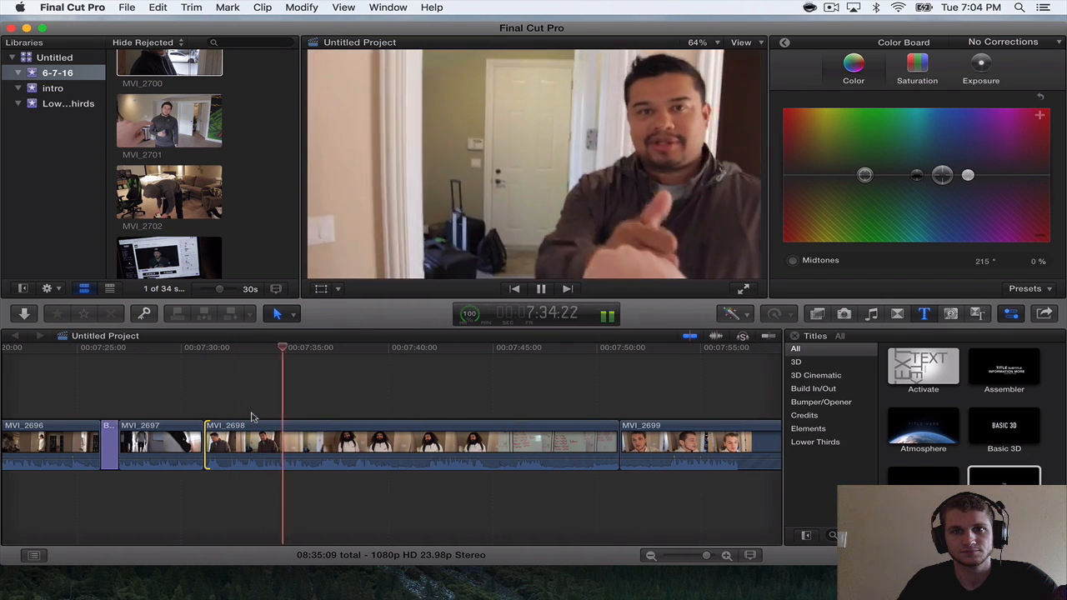
scroll(254, 417, "right", 1)
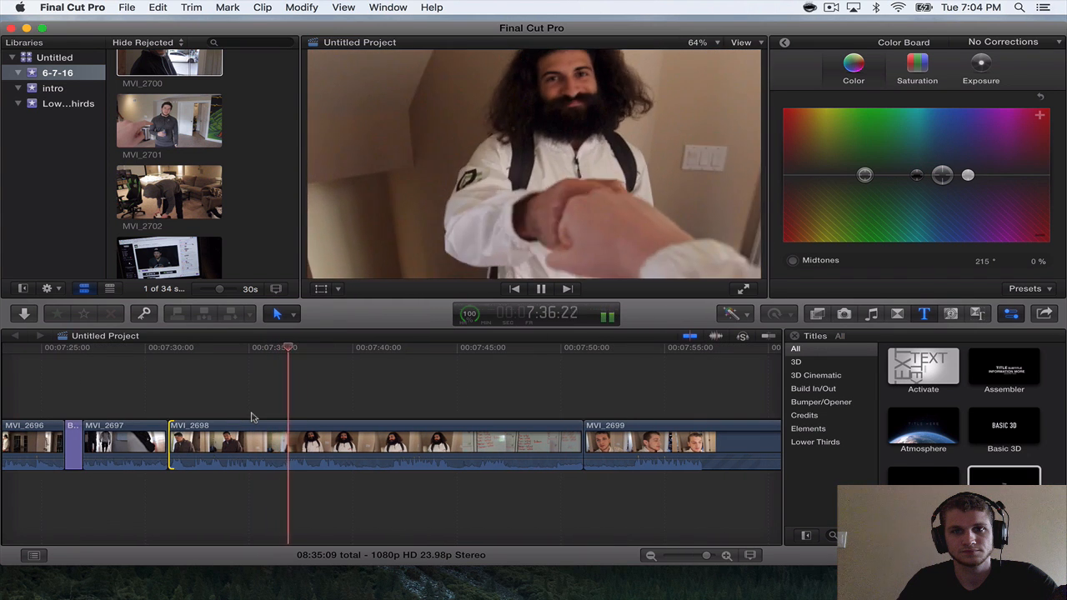
scroll(254, 418, "right", 1)
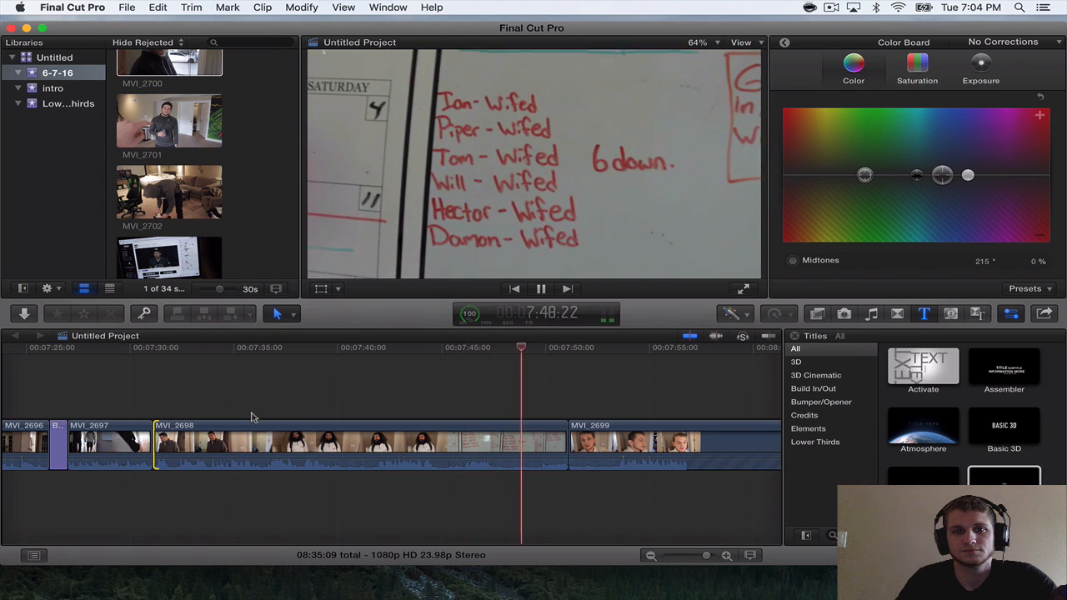
key("space")
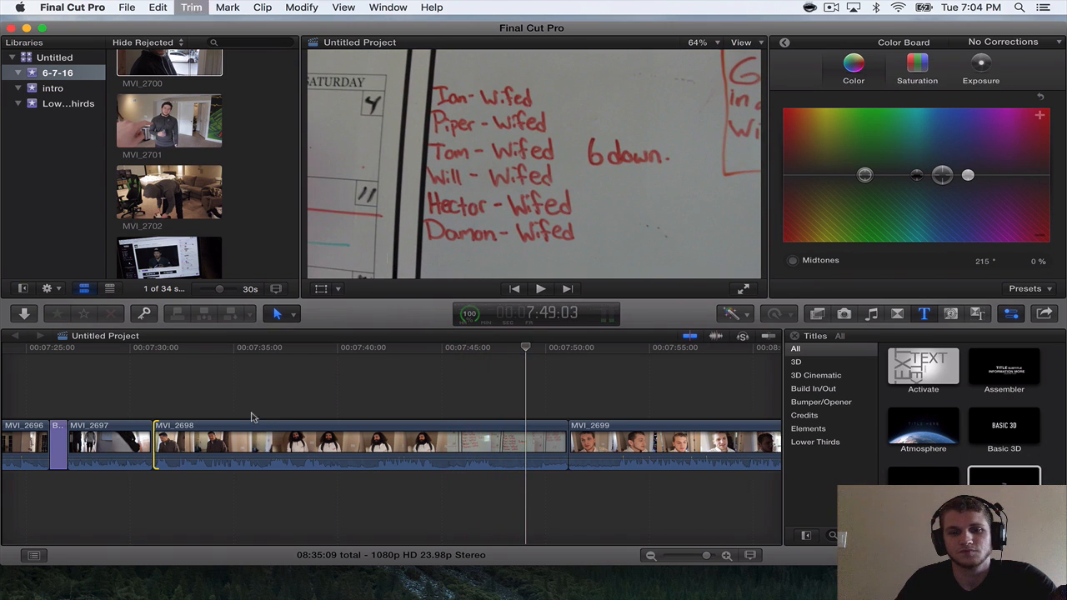
key("super+b")
left_click(557, 447)
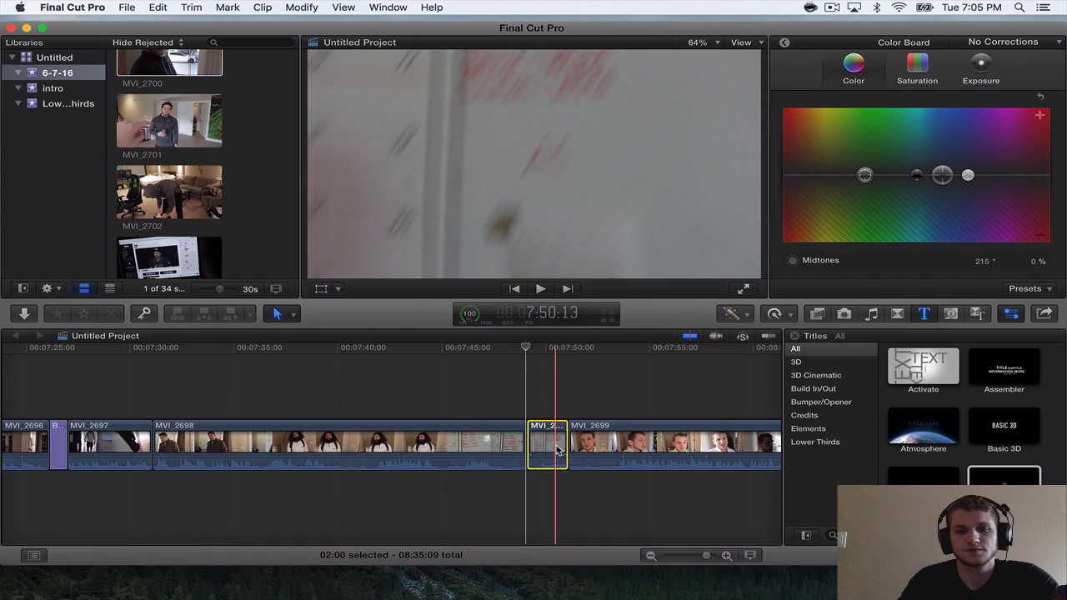
key("Delete")
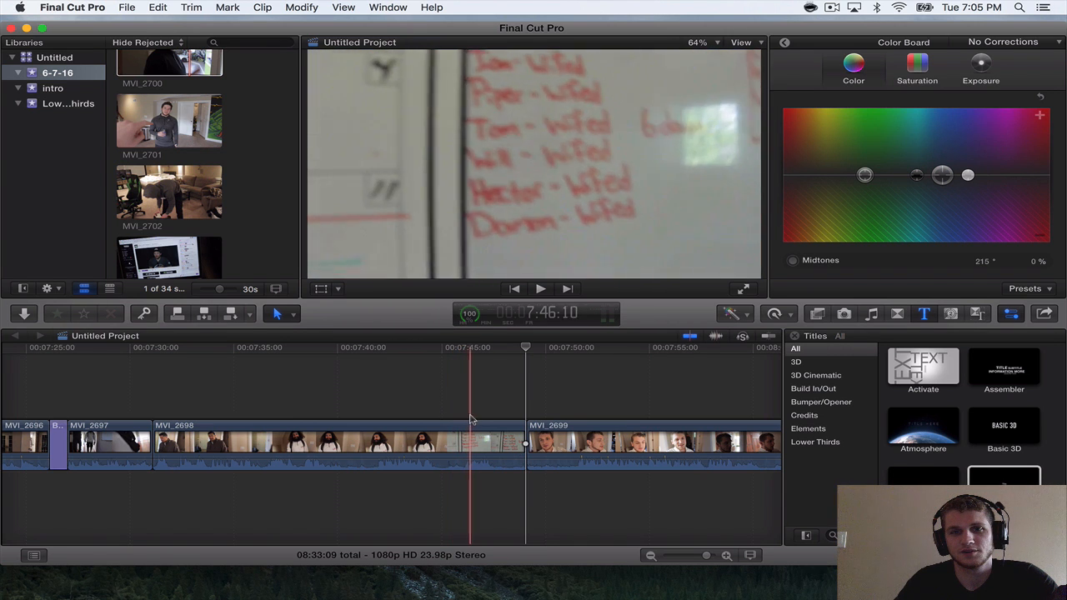
Trim about 2 seconds 8 frames off the start of MVI_2699.
key("space")
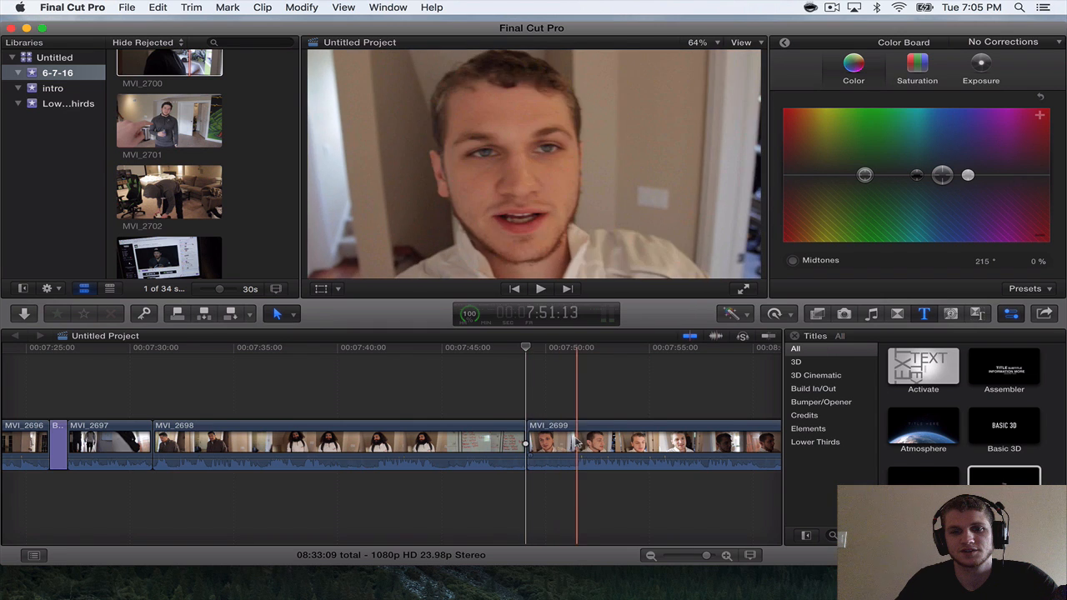
left_click_drag(521, 434, 577, 435)
scroll(549, 419, "right", 10)
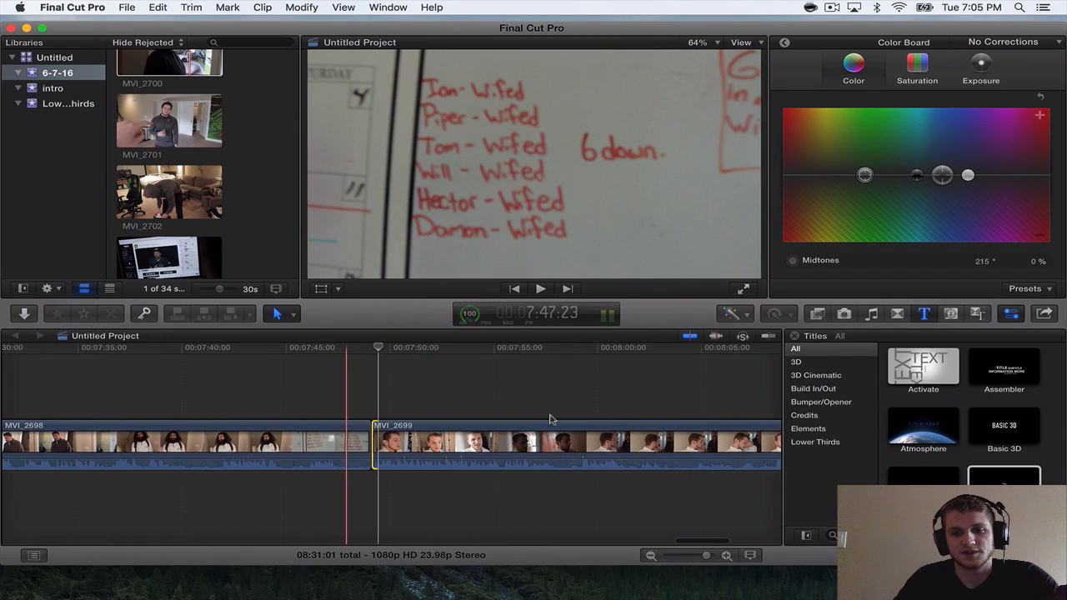
scroll(549, 420, "left", 9)
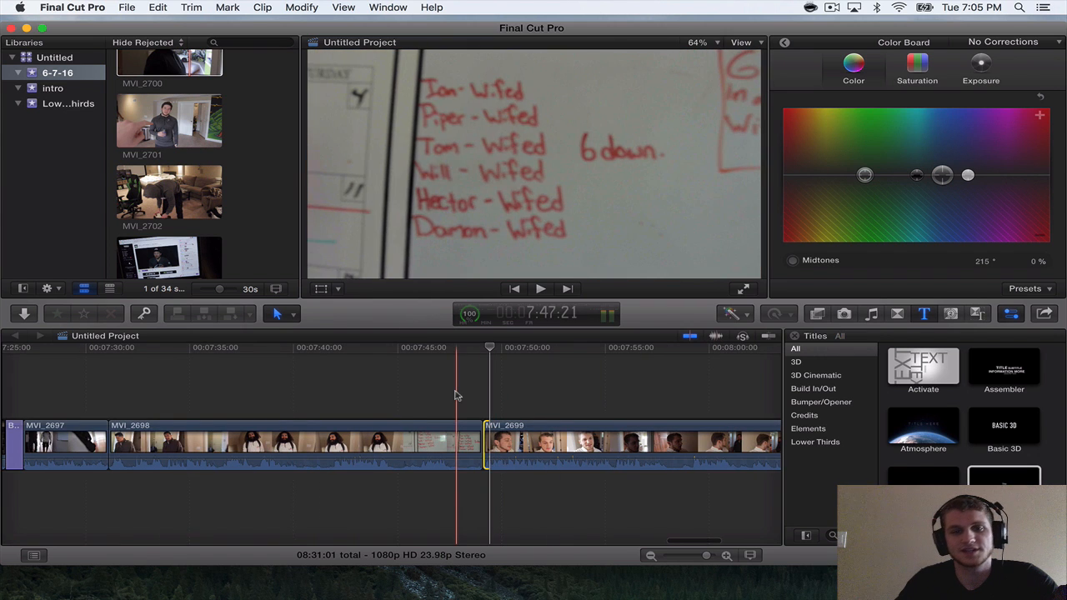
Play across the MVI_2698 to MVI_2699 cut and split MVI_2699 at about 8:01.
key("space")
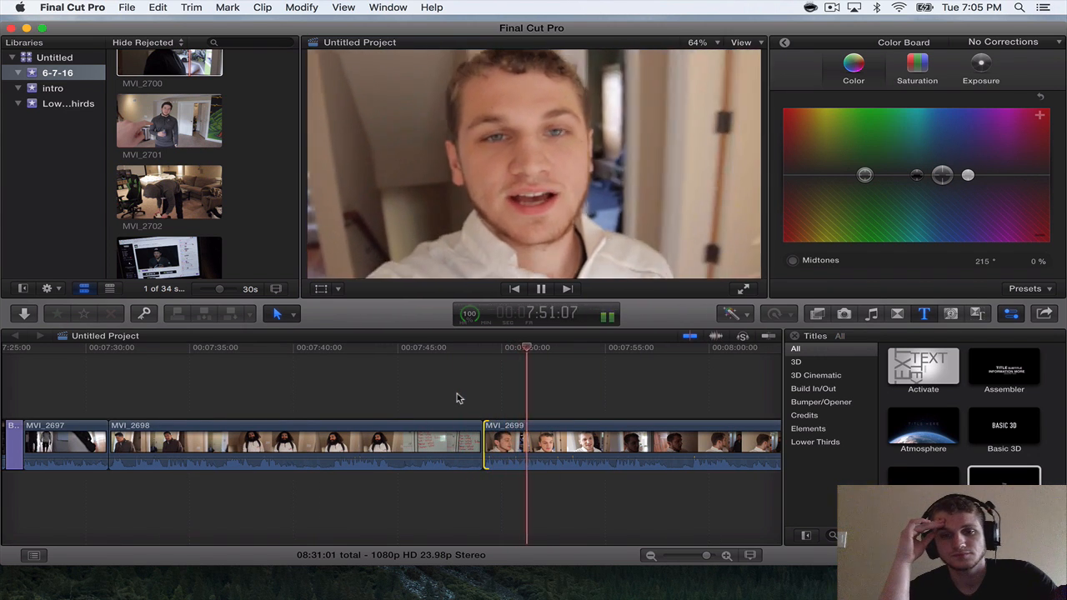
scroll(417, 406, "right", 1)
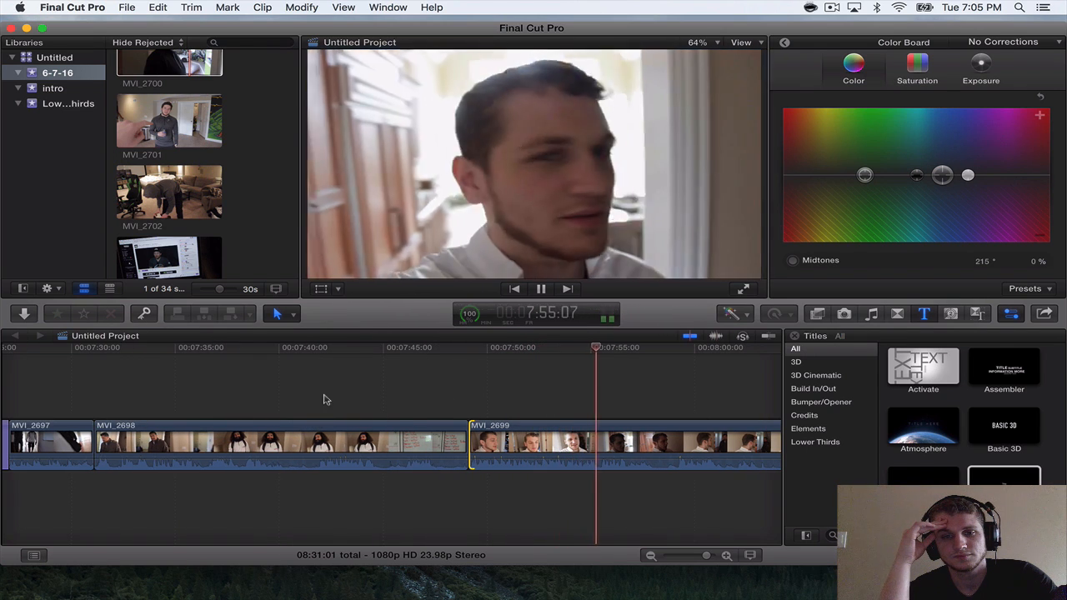
scroll(317, 408, "right", 10)
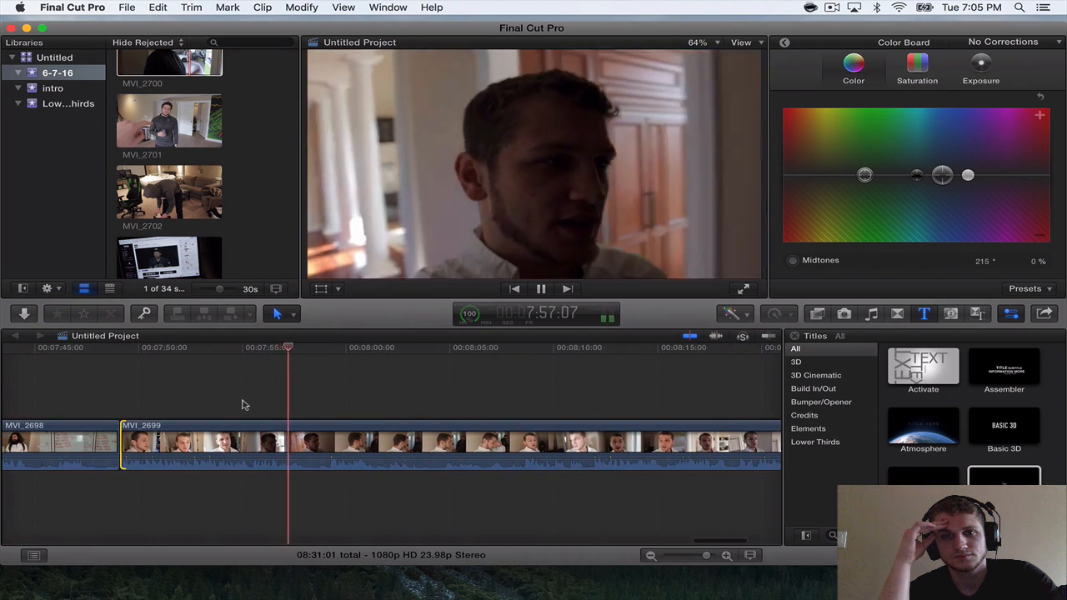
scroll(233, 405, "right", 4)
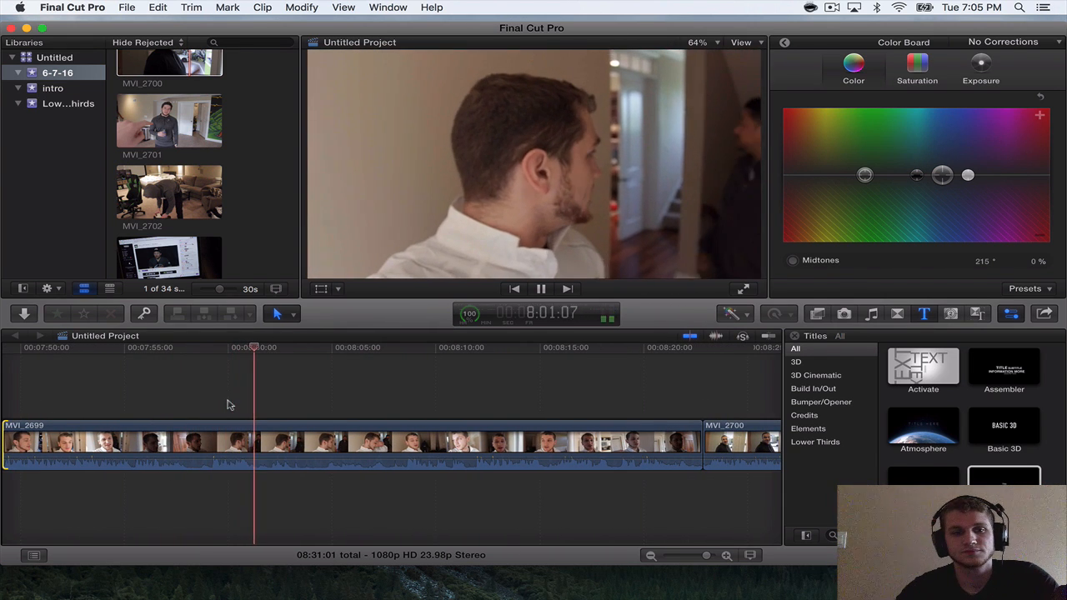
key("space")
key("super+b")
key("space")
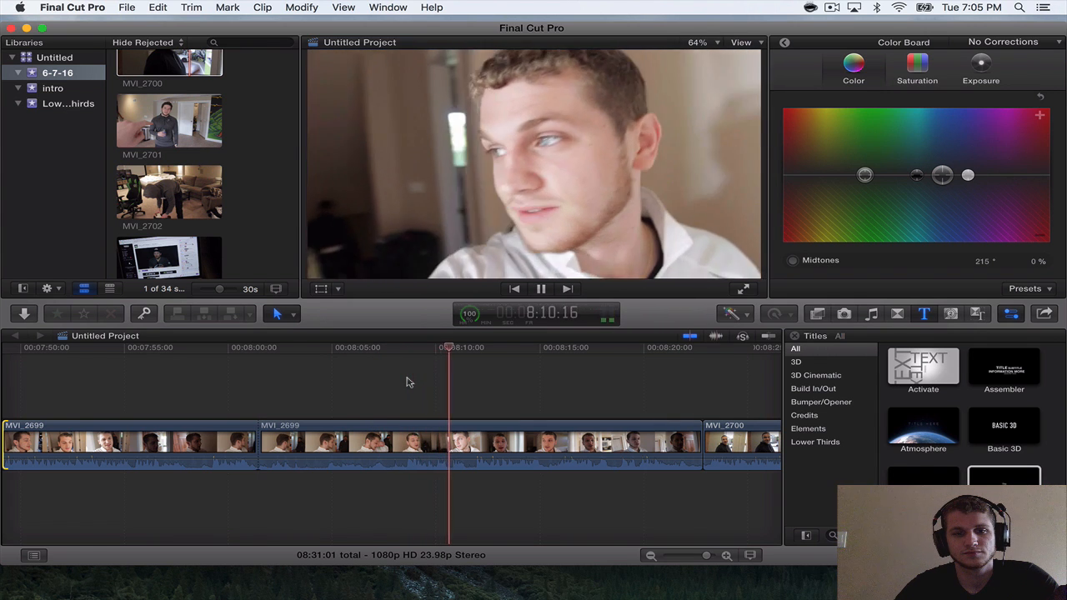
Replay the new split and trim about 11 frames off the start of the second MVI_2699 segment.
key("space")
left_click(354, 382)
key("space")
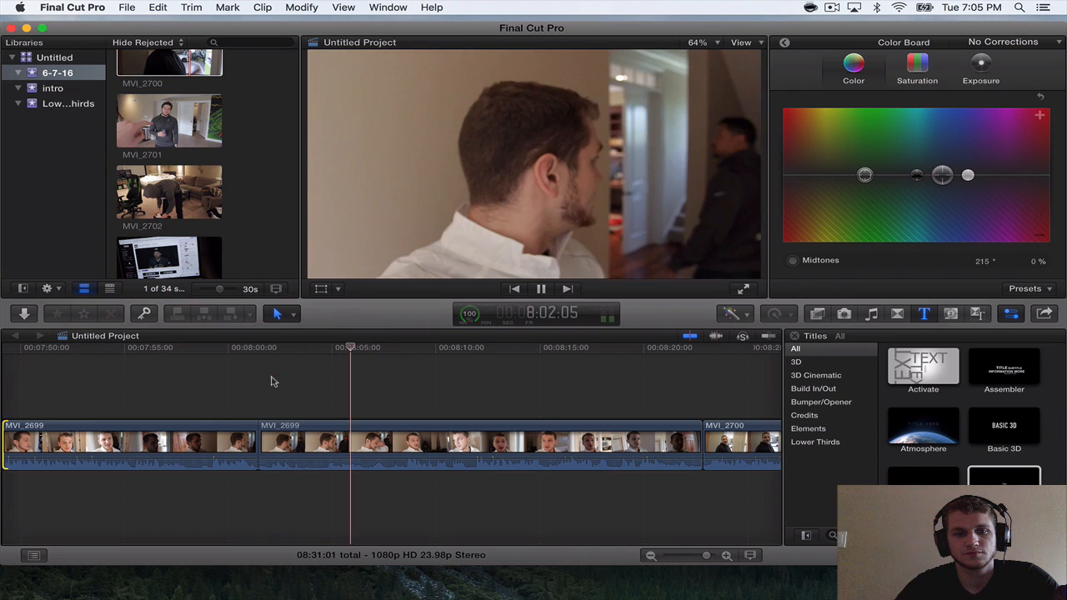
left_click(278, 379)
left_click(260, 427)
left_click_drag(262, 429, 271, 429)
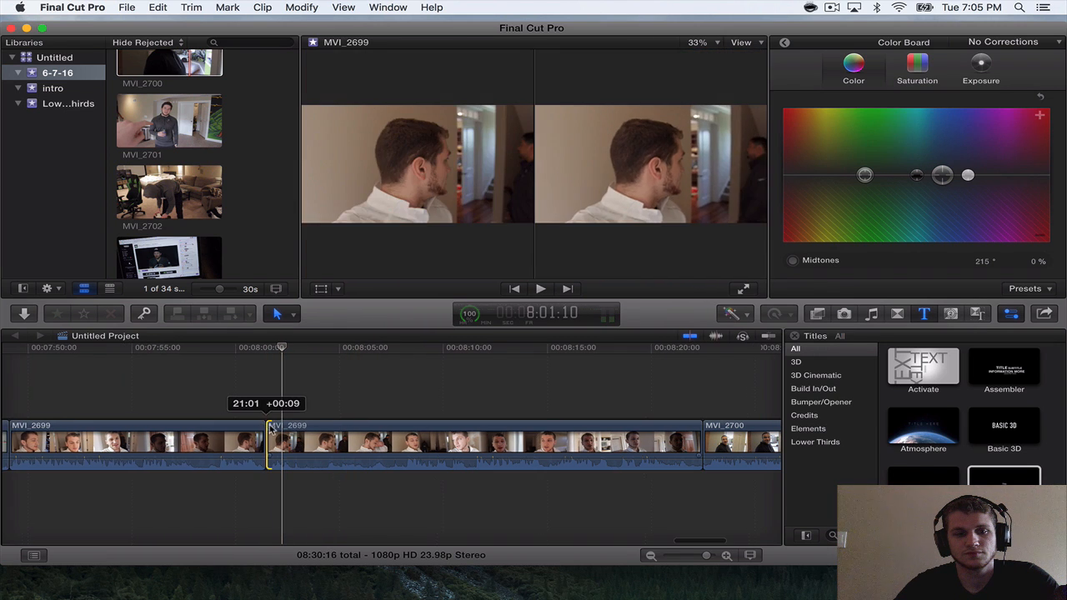
Play the second MVI_2699 segment through to near its end to check the footage.
key("space")
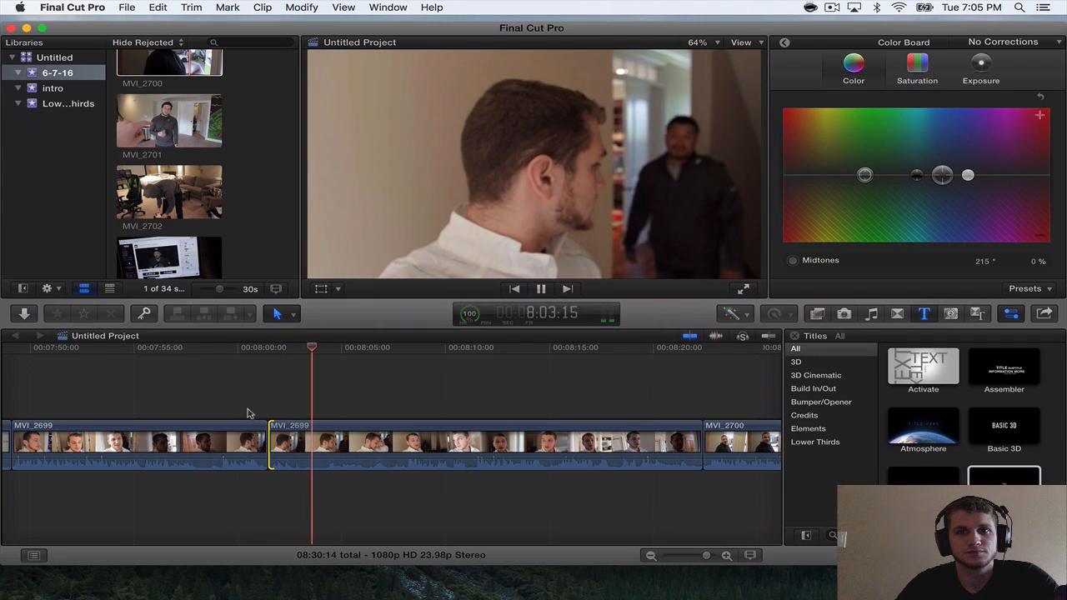
scroll(247, 414, "right", 1)
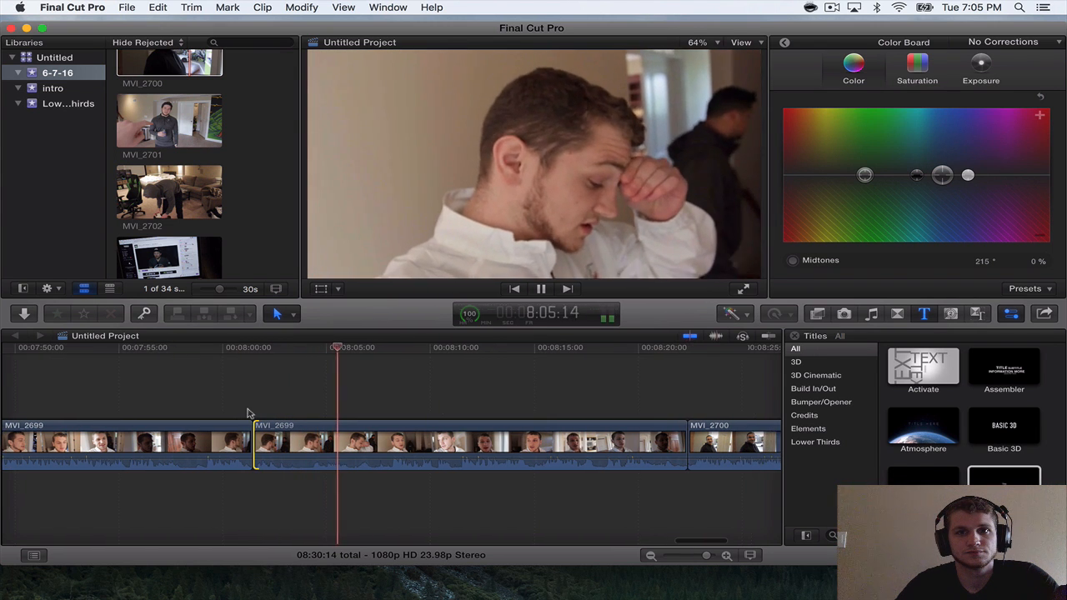
scroll(248, 414, "right", 4)
scroll(247, 414, "right", 2)
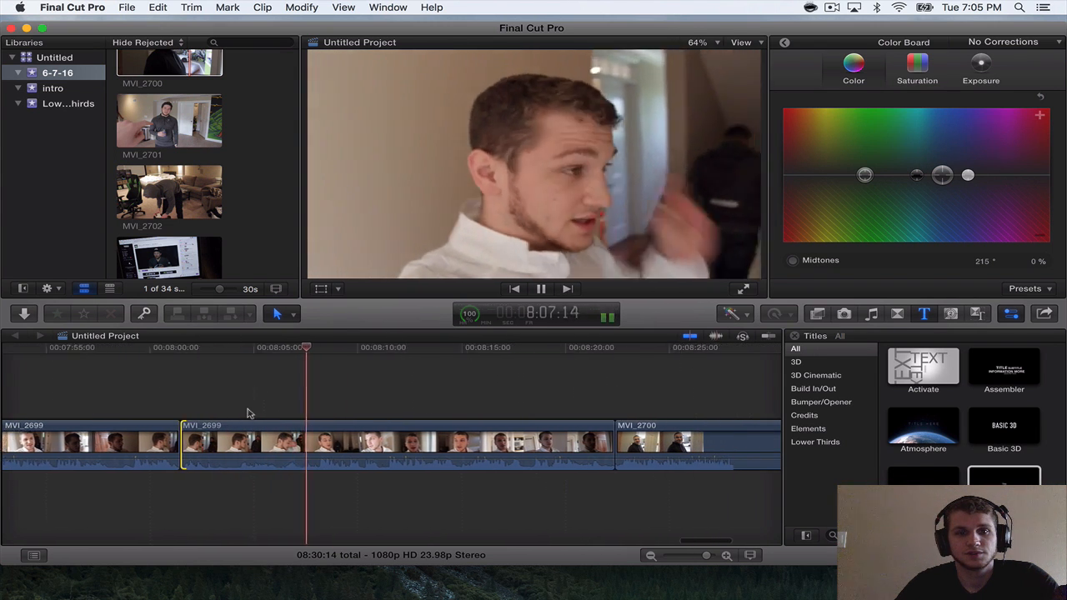
scroll(248, 413, "right", 2)
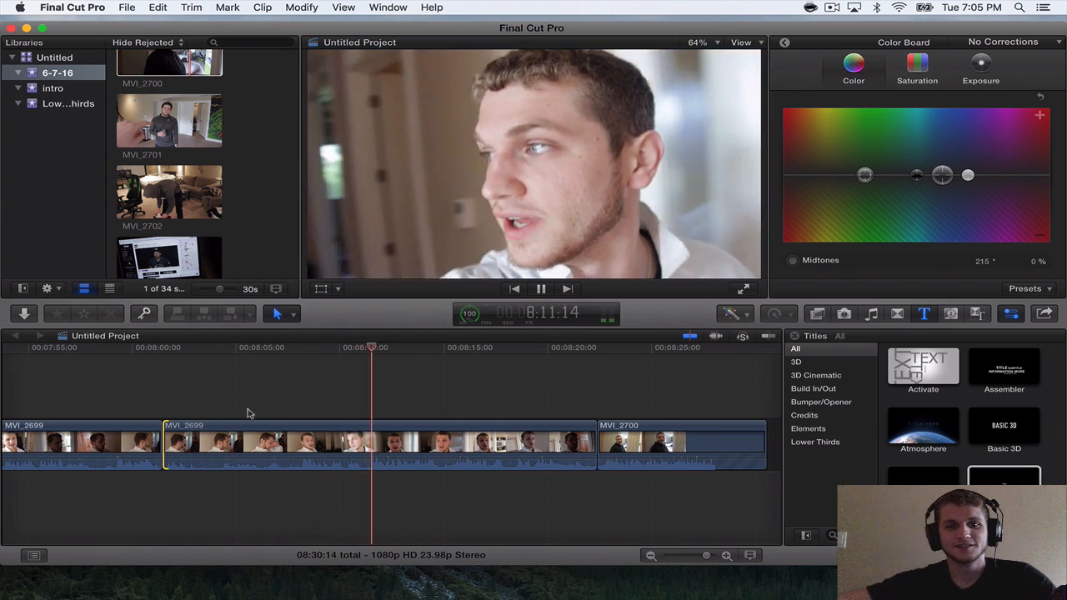
scroll(247, 413, "right", 3)
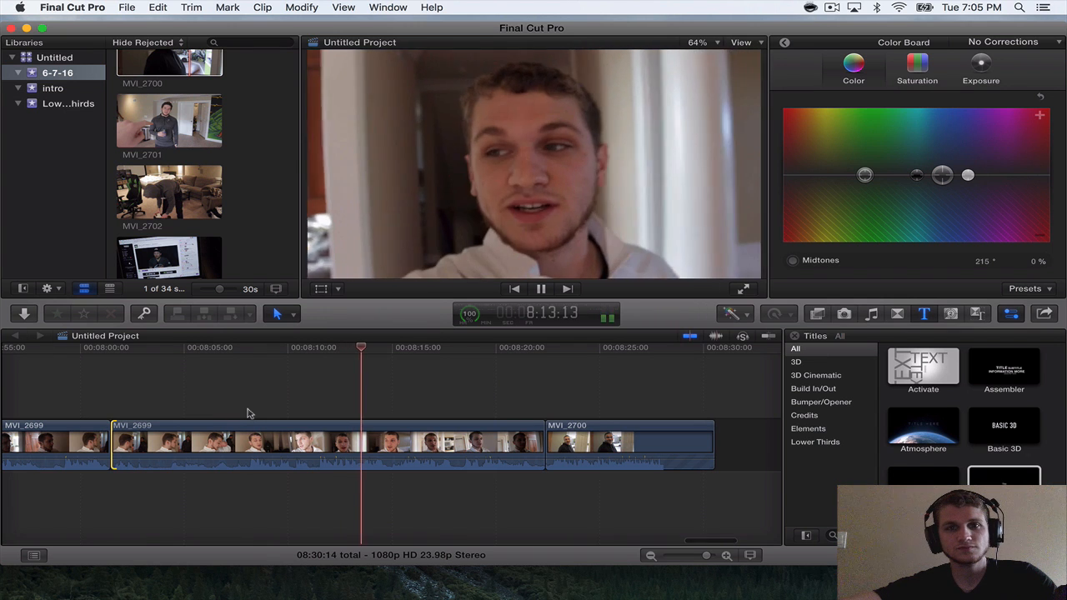
scroll(248, 413, "right", 2)
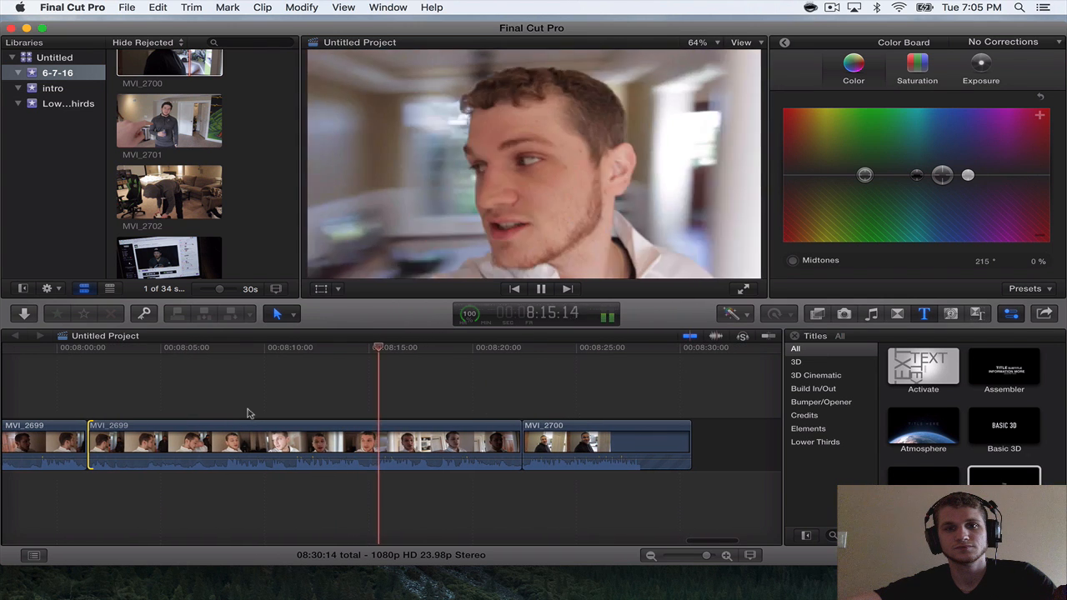
scroll(248, 413, "right", 1)
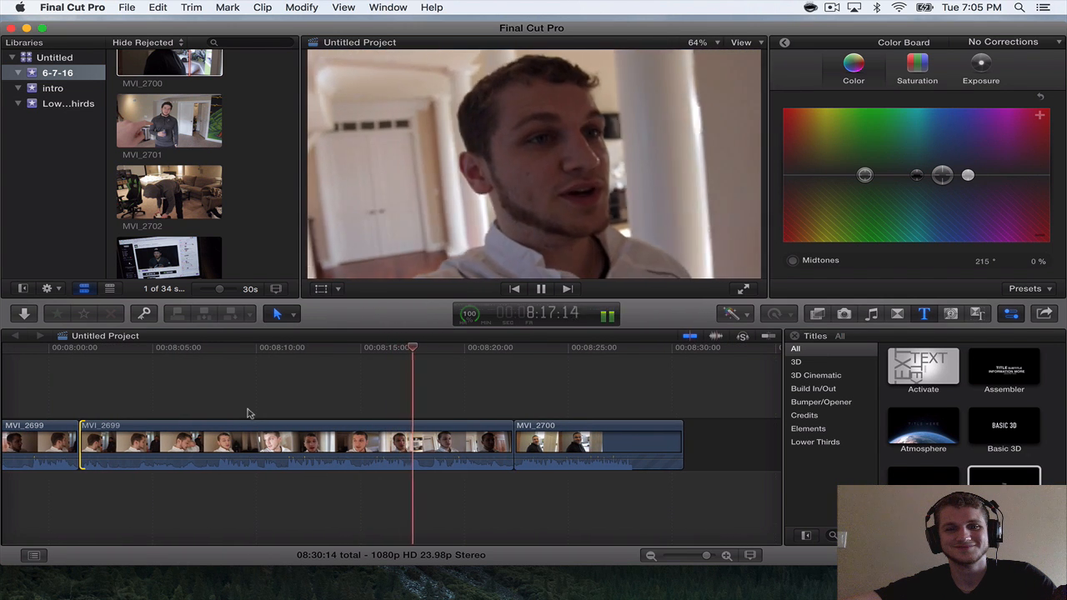
scroll(248, 414, "right", 1)
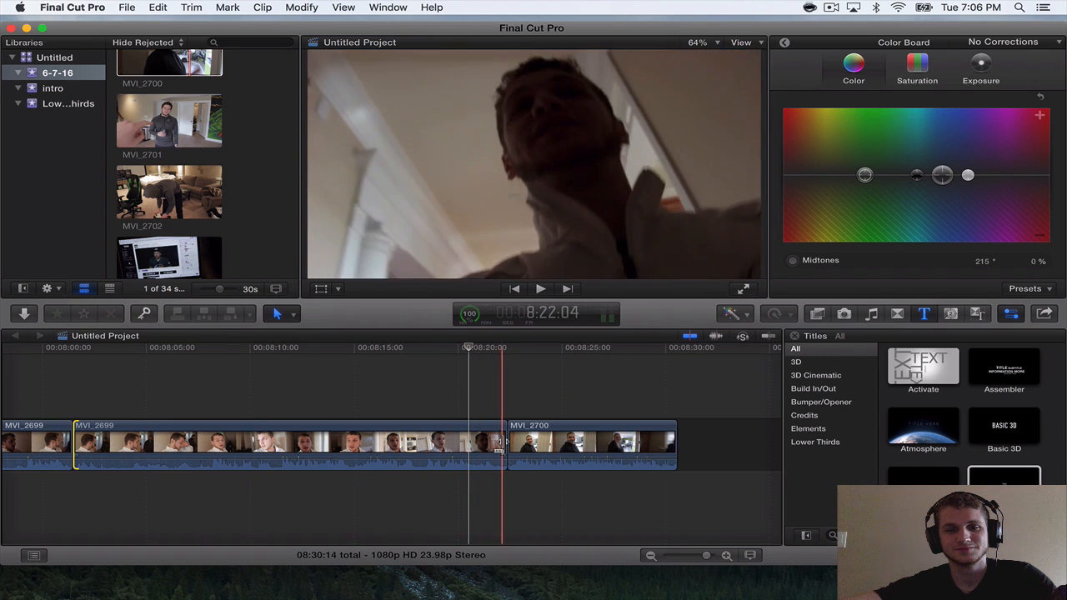
Check the cut into MVI_2700 and trim about 5 frames off the end of the second MVI_2699 segment.
mouse_move(506, 442)
left_mouse_down()
mouse_move(461, 440)
mouse_move(504, 438)
left_mouse_up()
key("space")
key("space")
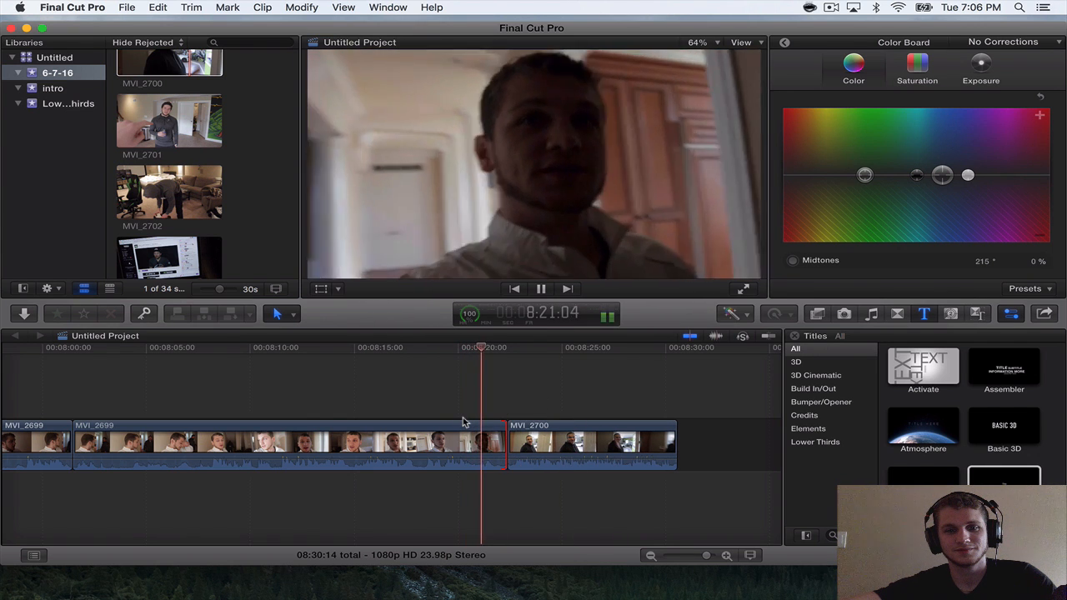
key("space")
key("space")
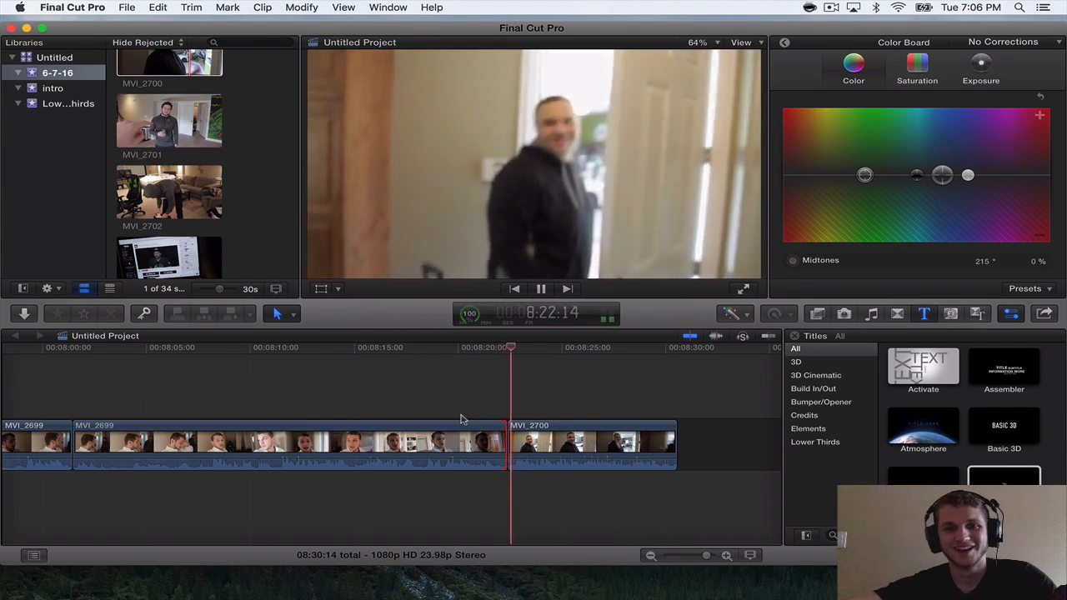
left_click_drag(503, 437, 500, 437)
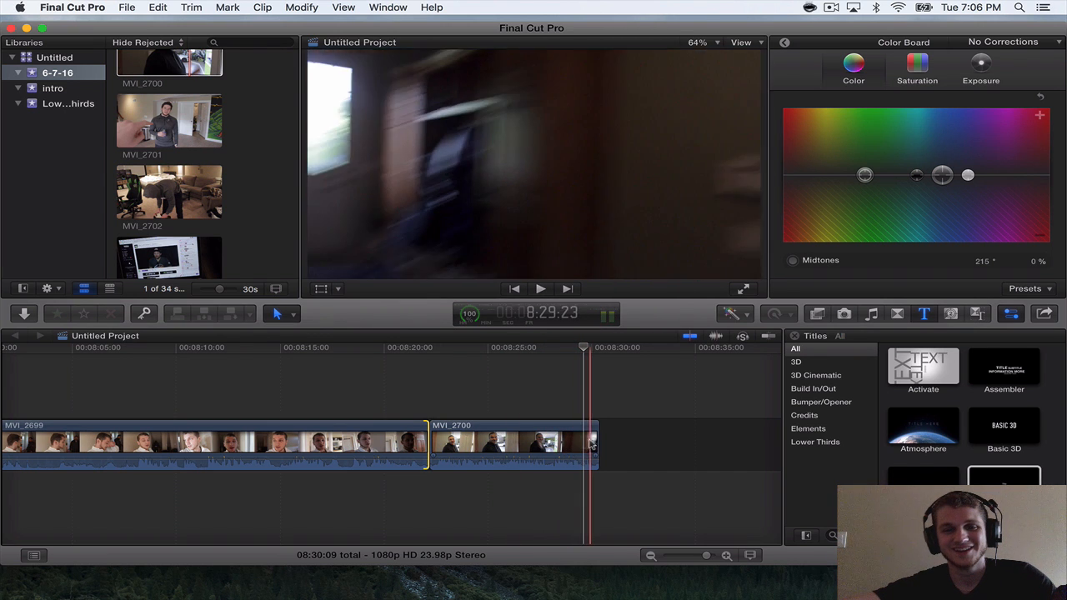
Trim about 17 frames off the end of MVI_2700 and append MVI_2701 to the end of the timeline.
left_click_drag(598, 439, 581, 437)
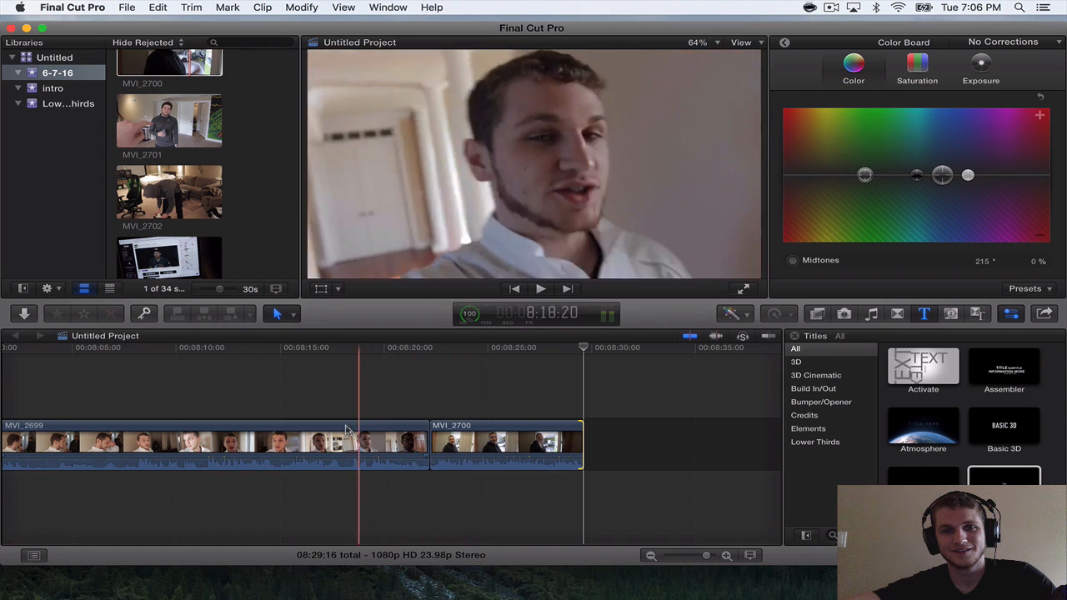
left_click(161, 135)
key("e")
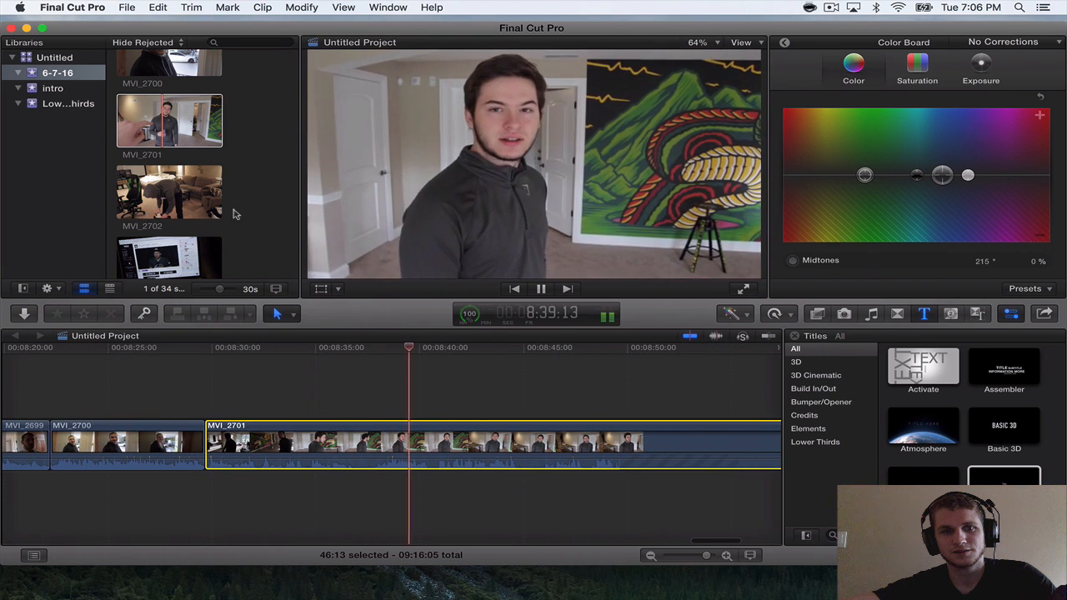
Play MVI_2701 through to near its end and trim about 12 frames off the end of the clip.
scroll(233, 215, "down", 5)
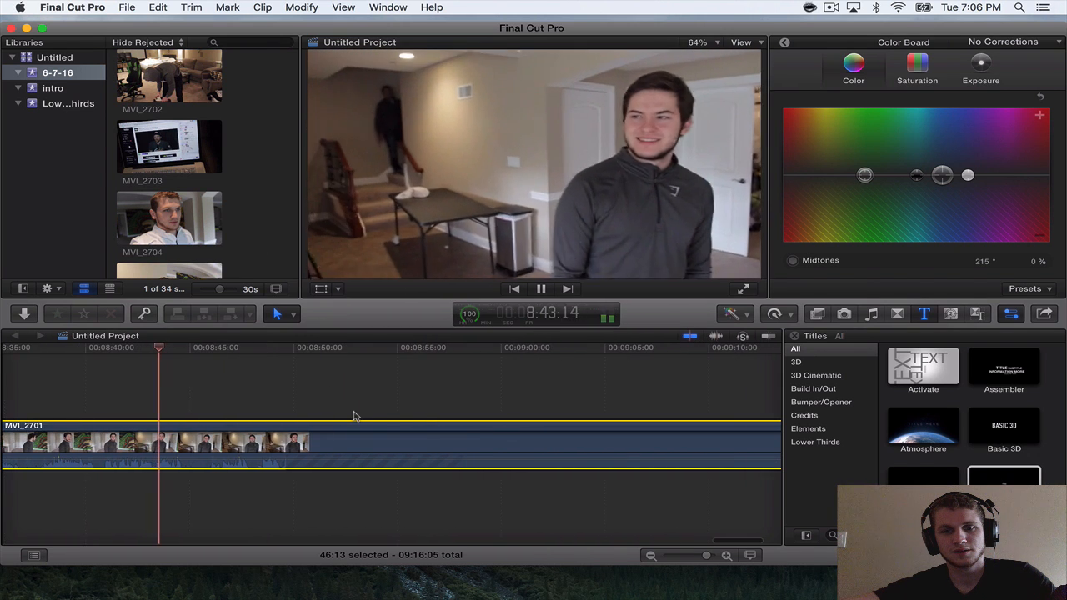
key("space")
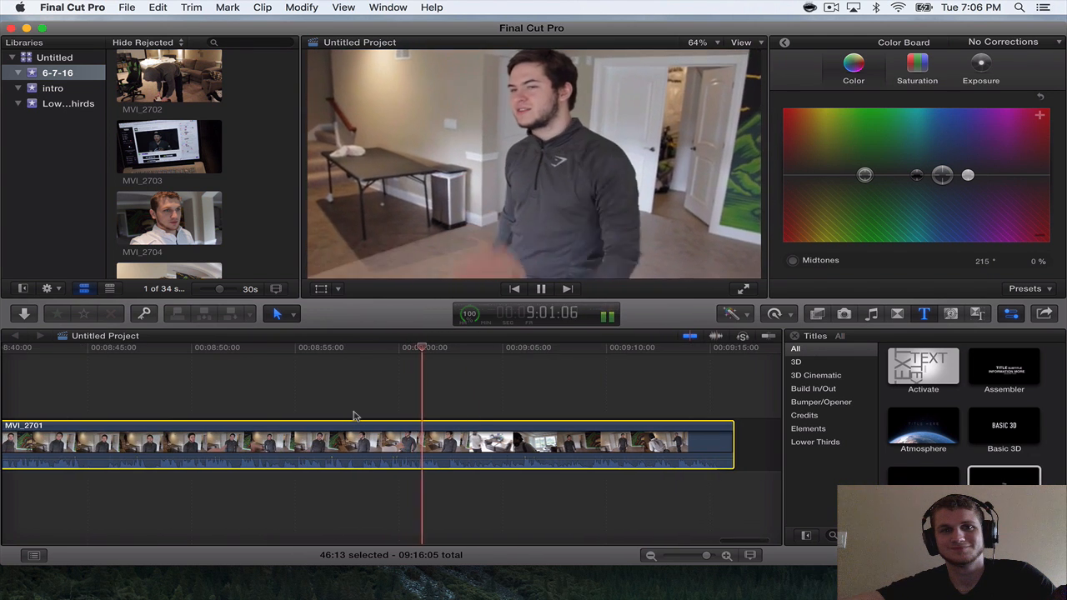
scroll(215, 196, "down", 3)
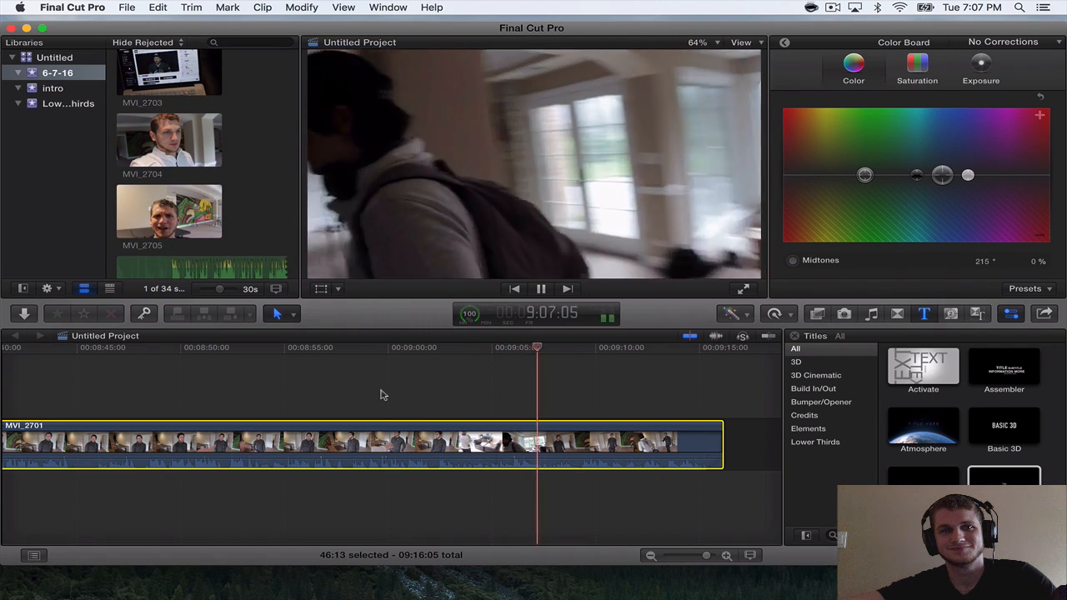
scroll(251, 231, "down", 1)
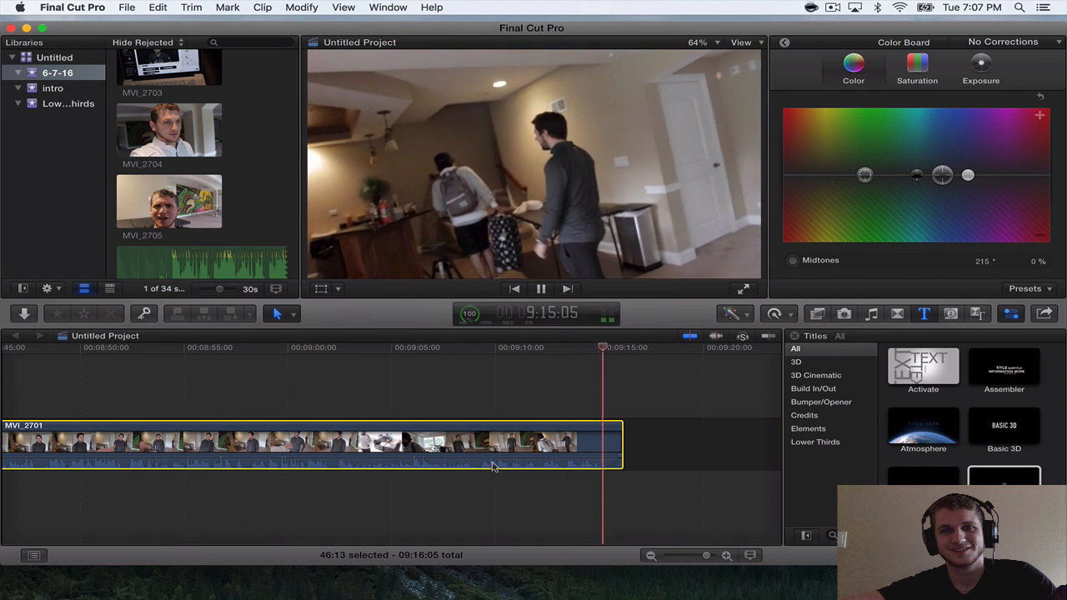
left_click_drag(622, 442, 608, 428)
scroll(608, 428, "right", 5)
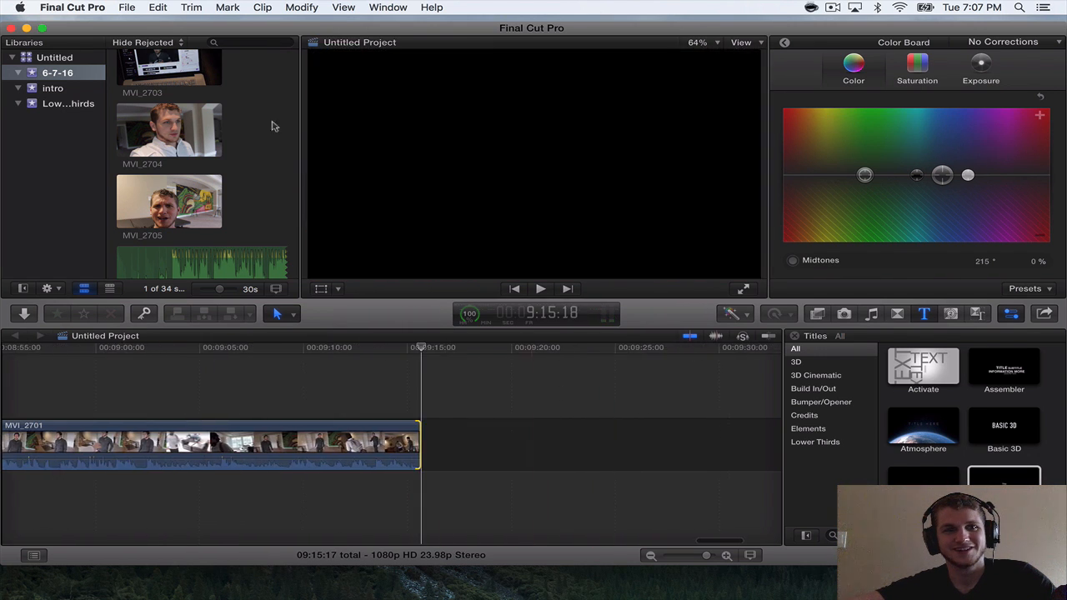
Add MVI_2703 after MVI_2701 in the timeline, followed by MVI_2704.
left_click(188, 77)
left_click_drag(164, 78, 467, 442)
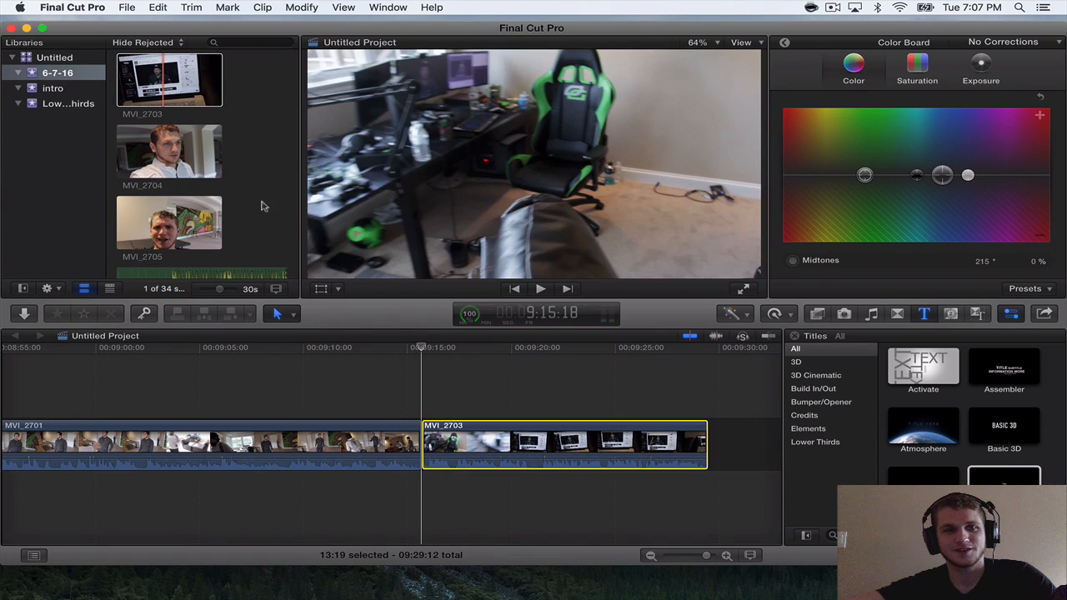
scroll(156, 164, "up", 5)
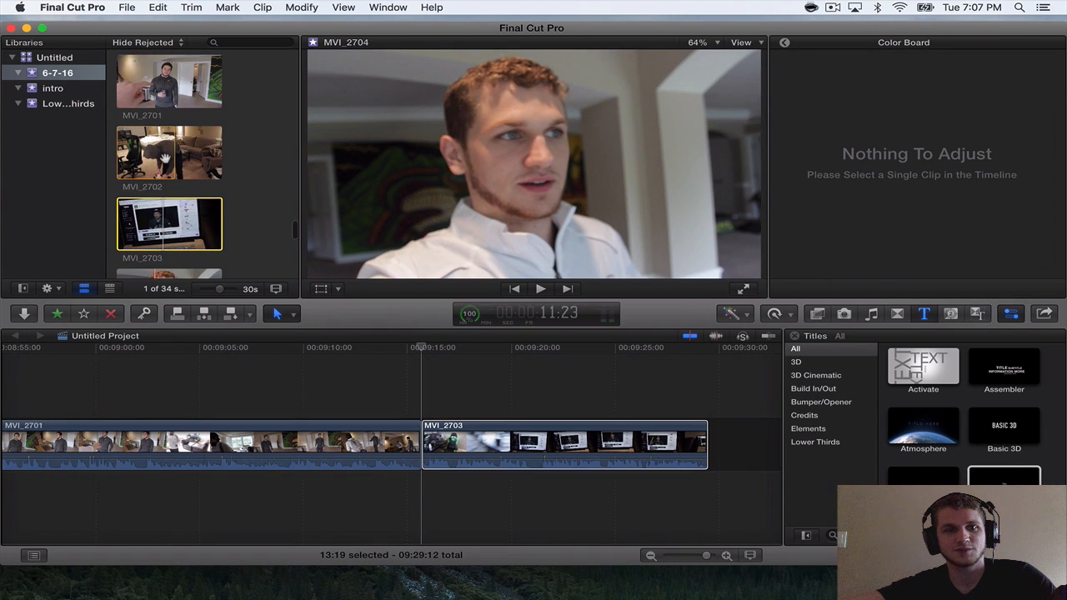
scroll(177, 164, "down", 5)
left_click(179, 163)
left_click_drag(180, 164, 711, 426)
scroll(711, 427, "right", 10)
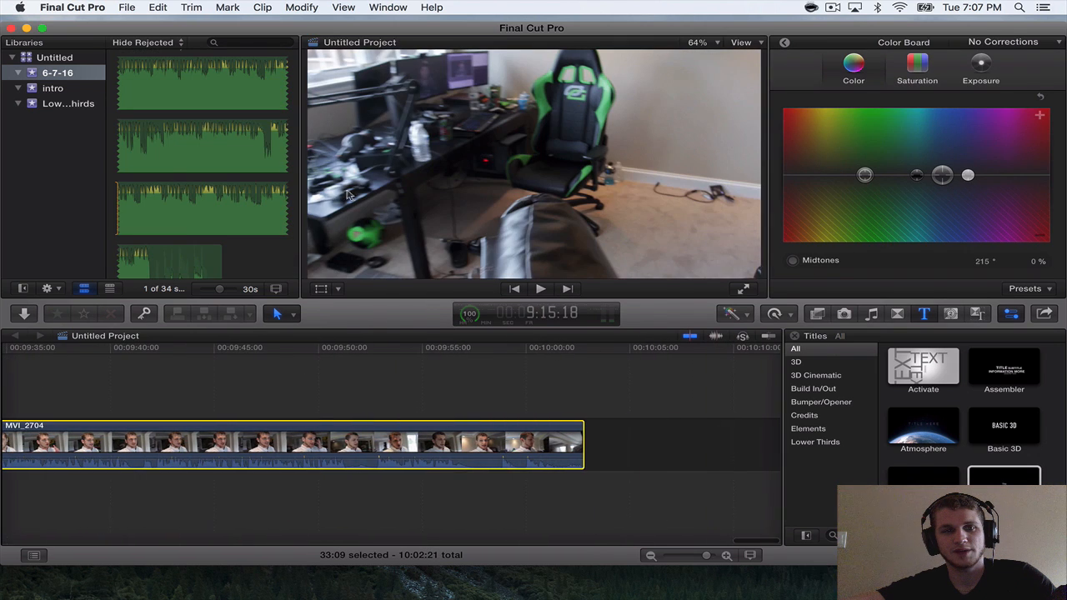
Add MVI_2705 to the timeline after MVI_2704 and return to the start of MVI_2703.
scroll(166, 167, "down", 3)
scroll(167, 168, "up", 10)
scroll(167, 167, "down", 5)
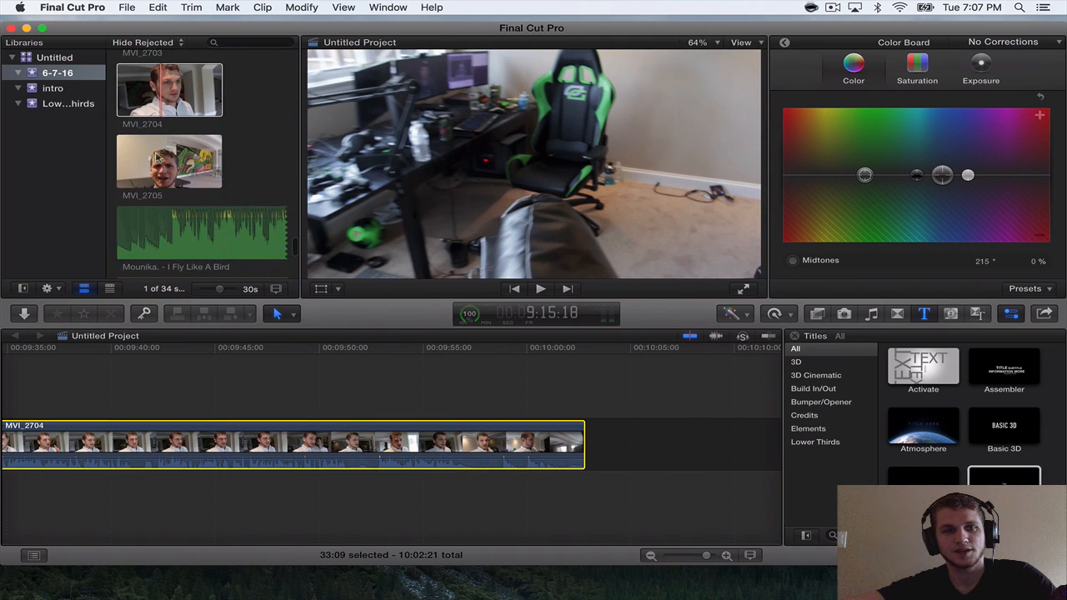
left_click(170, 161)
left_click_drag(169, 161, 613, 472)
scroll(613, 471, "left", 10)
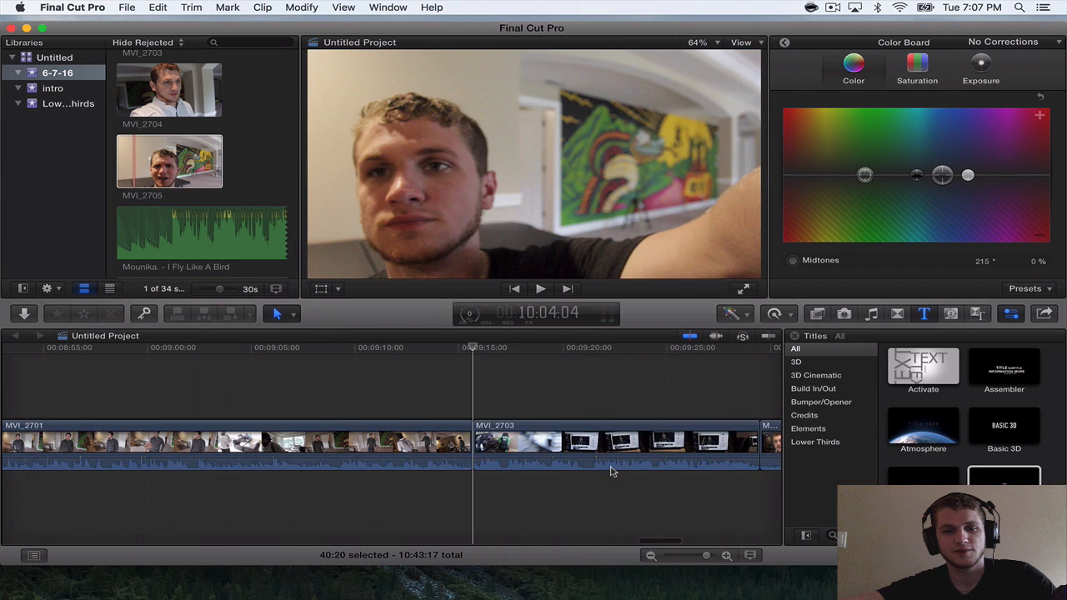
Play through MVI_2703, trimming about 6 frames off its end and about 2 seconds 6 frames off the start of MVI_2704.
key("space")
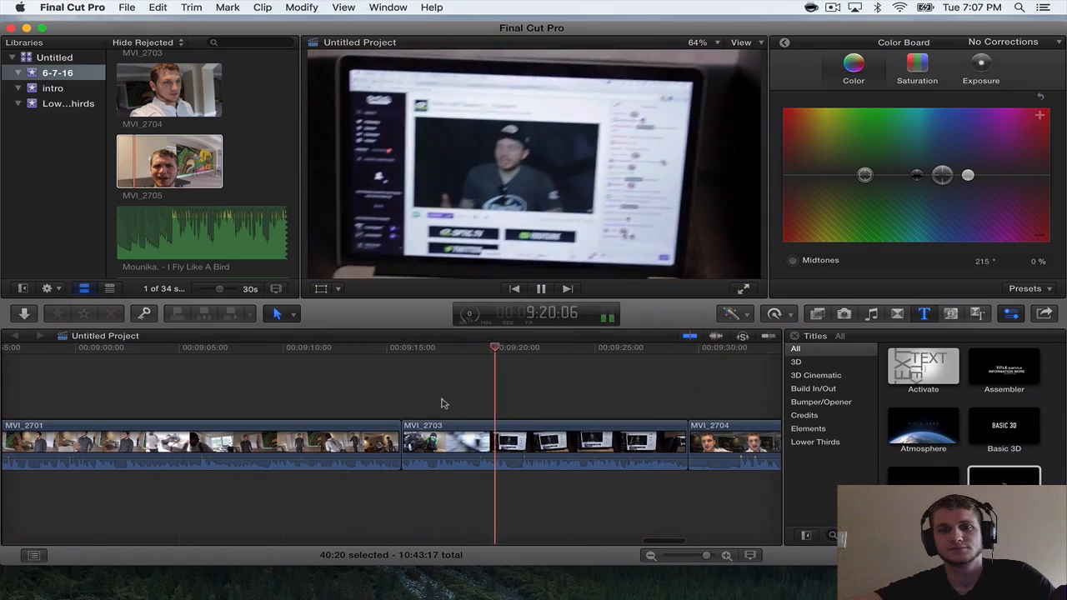
scroll(444, 404, "down", 3)
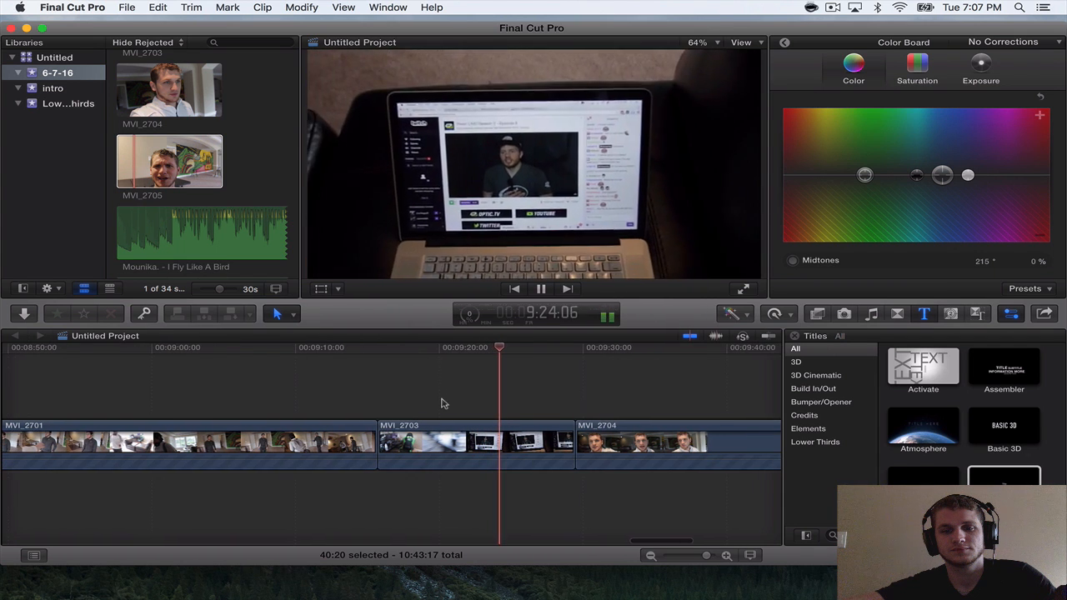
key("space")
key("space")
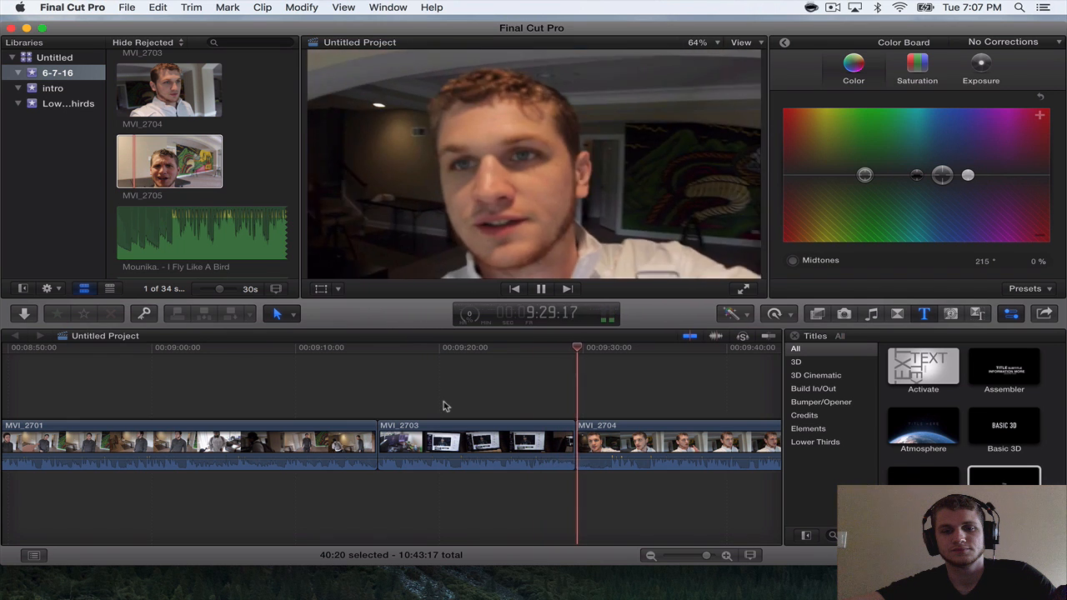
left_click(570, 434)
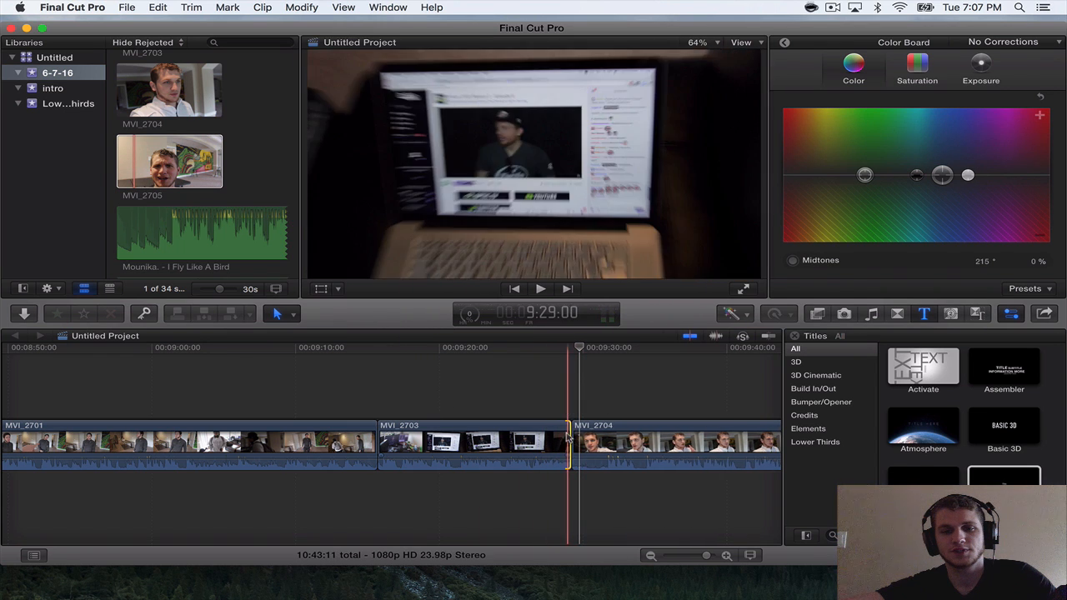
left_click_drag(570, 434, 605, 430)
Play across the MVI_2703 to MVI_2704 cut and split MVI_2704 at about 9:37:18.
key("space")
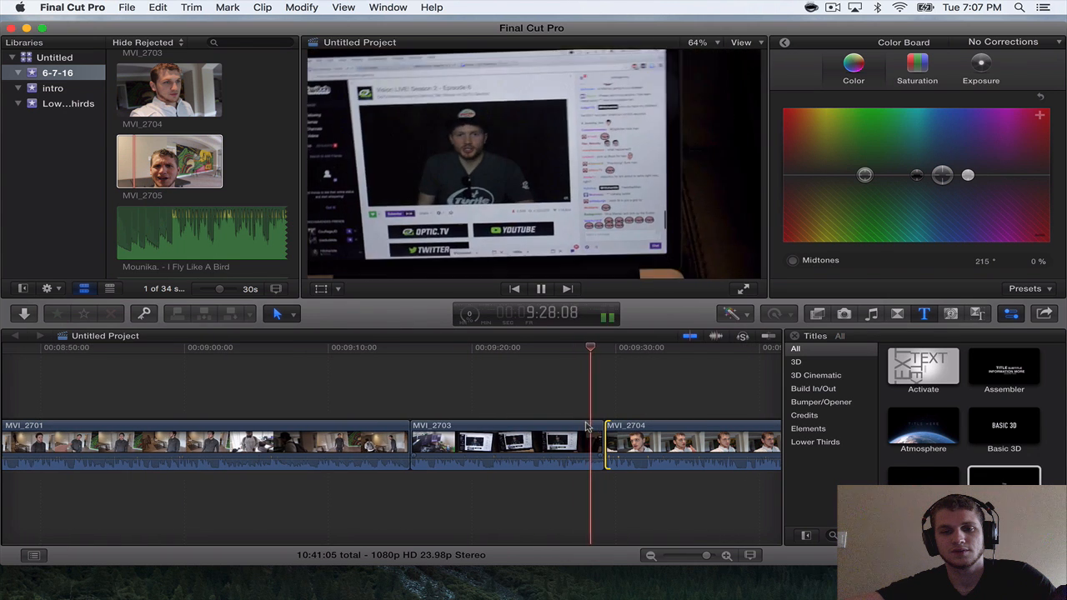
key("super+equal")
scroll(587, 426, "right", 3)
scroll(587, 427, "right", 4)
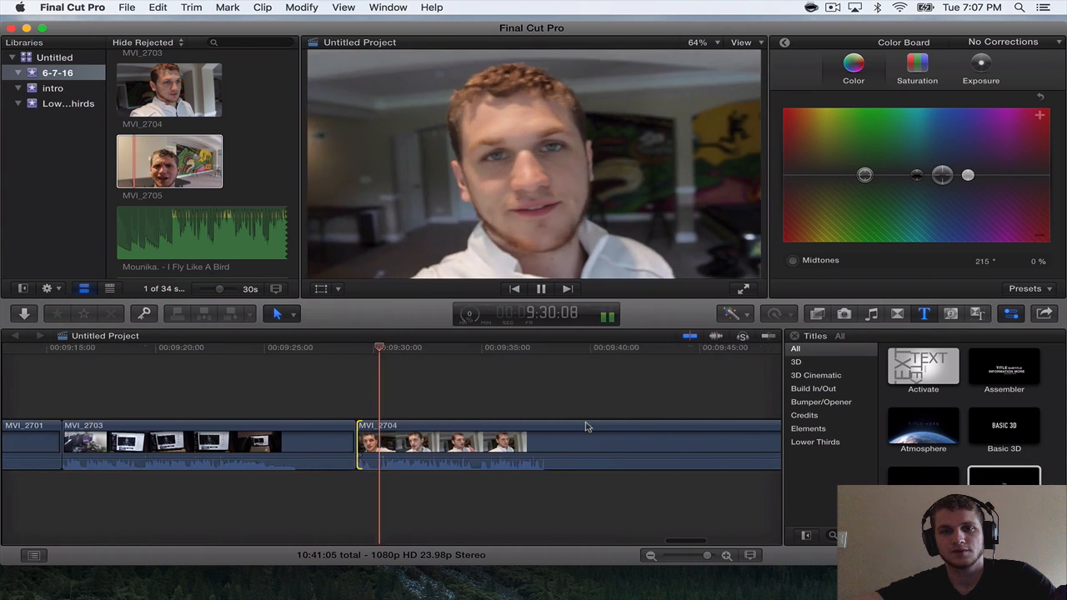
key("super+minus")
key("super+minus")
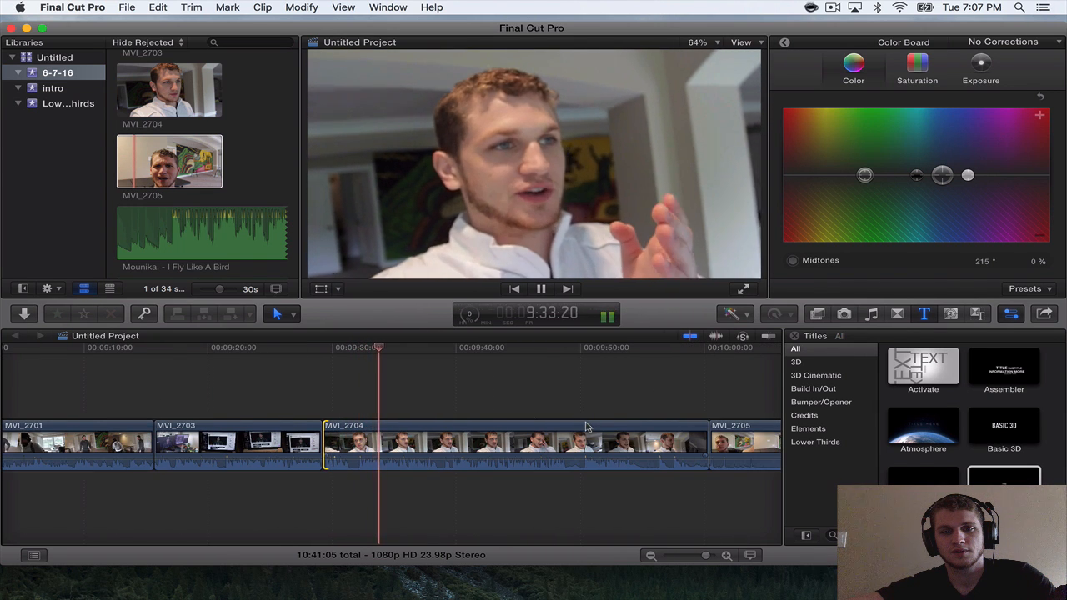
scroll(589, 429, "right", 1)
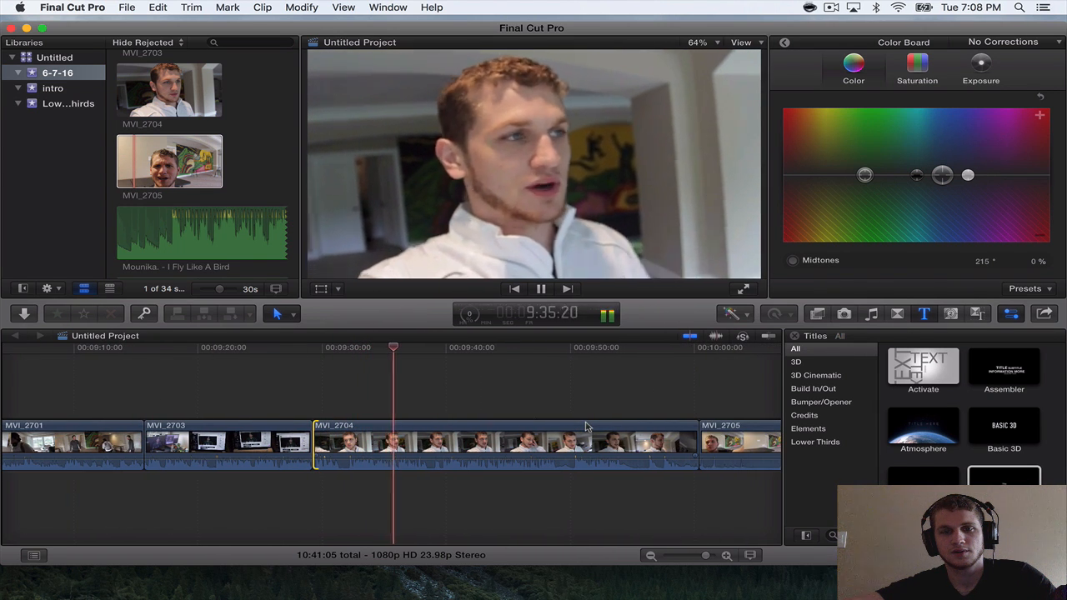
scroll(587, 427, "right", 1)
key("space")
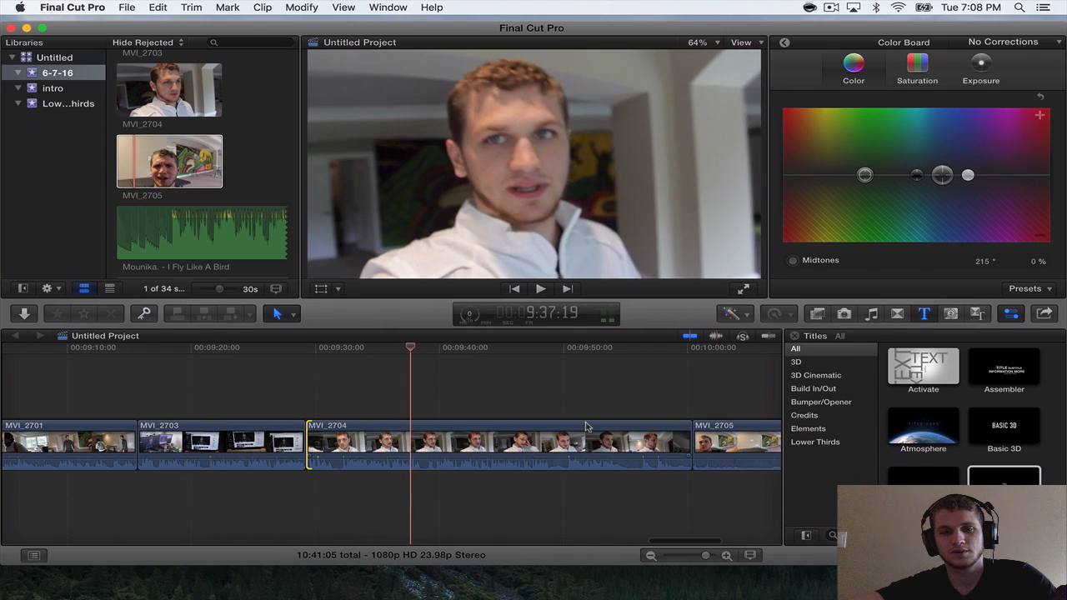
left_click(409, 429)
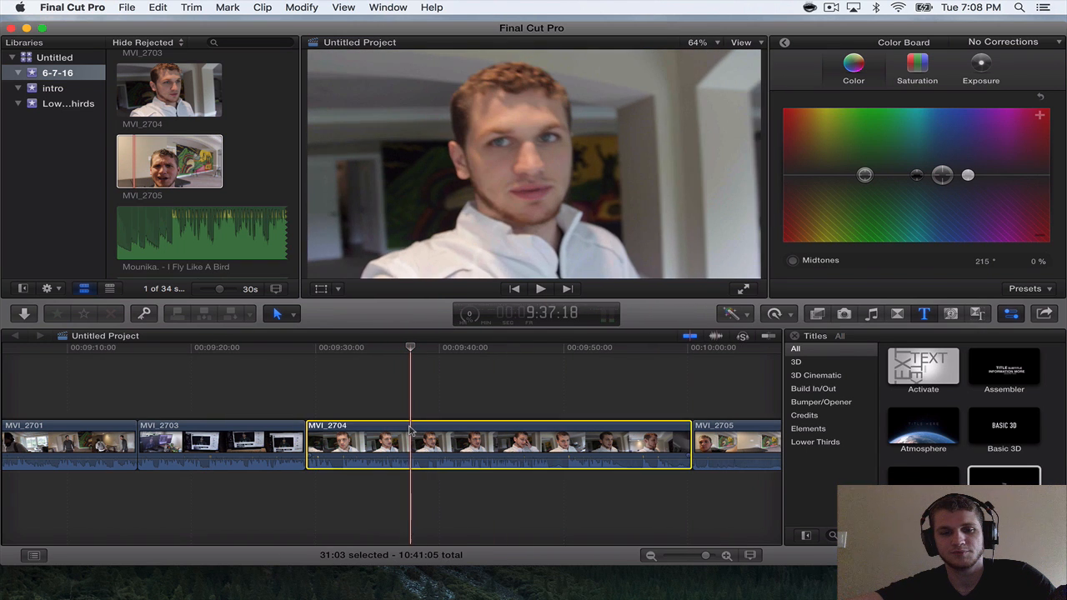
key("super+b")
Play the second MVI_2704 segment and split it at about 9:43:06.
key("space")
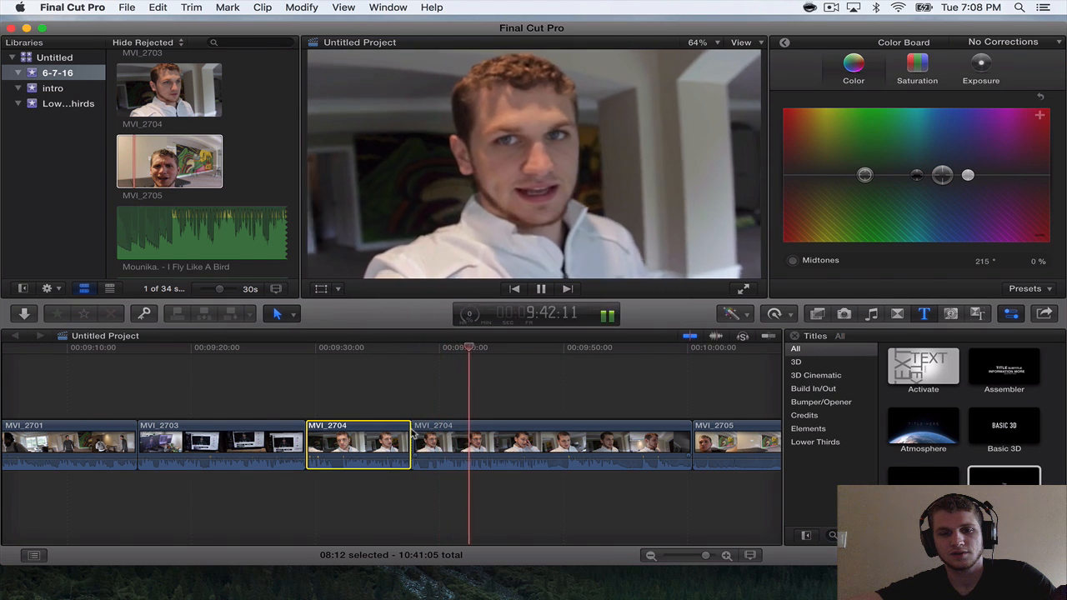
key("space")
left_click(480, 440)
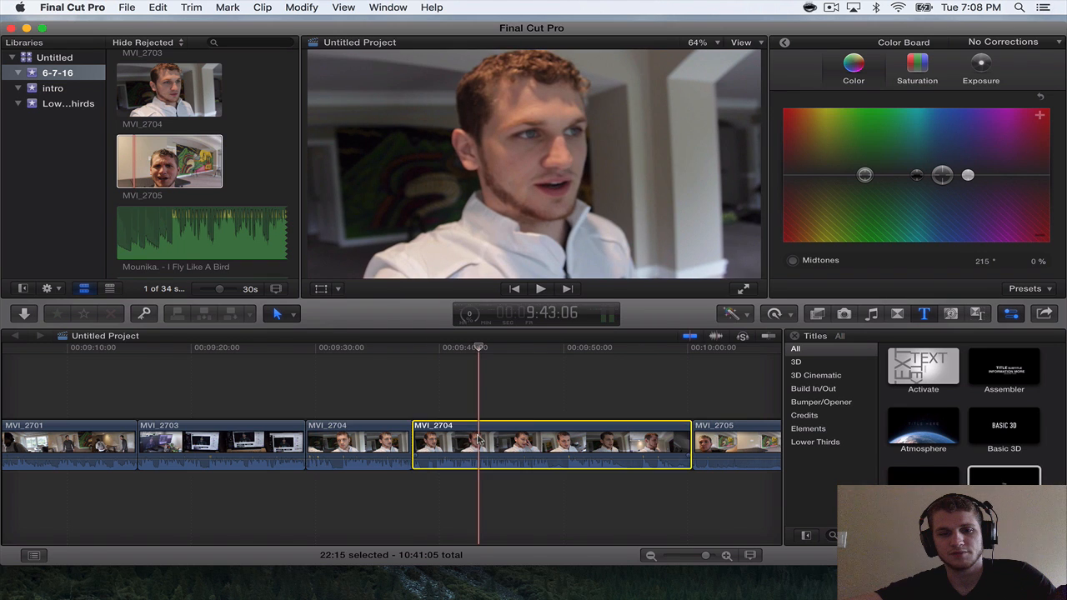
key("super+b")
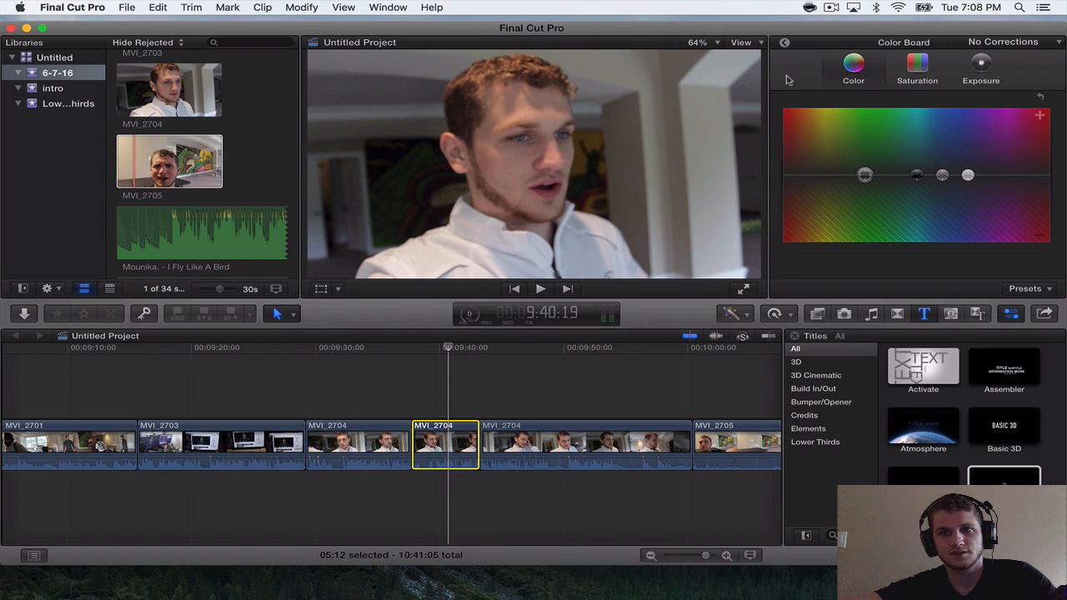
Set the middle MVI_2704 segment's opacity to 0% and play from about 9:35:19 to check the blackout.
left_click(783, 46)
left_click(784, 46)
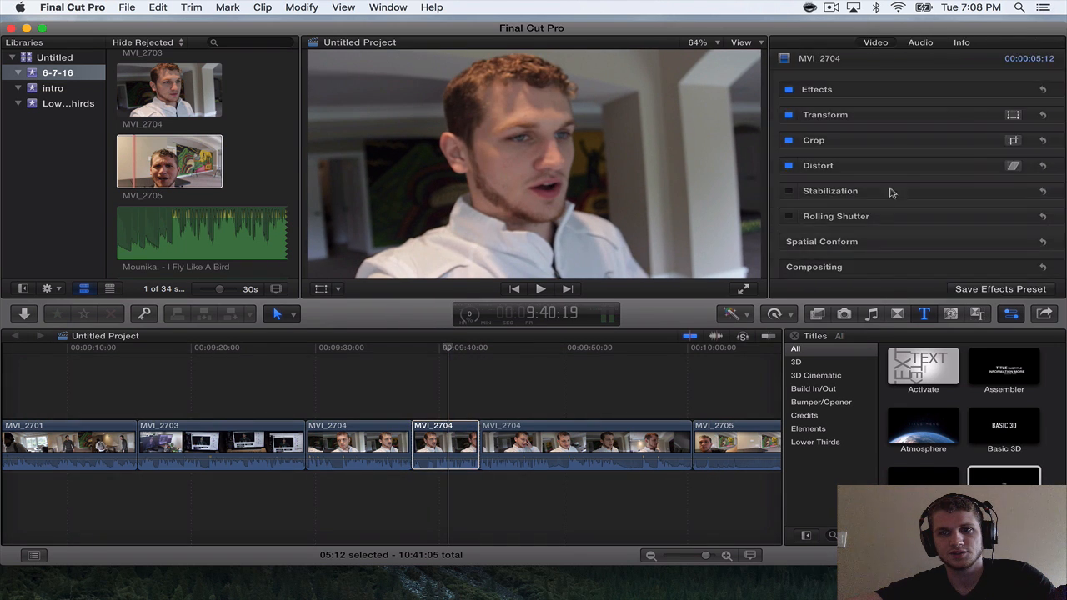
scroll(923, 184, "down", 2)
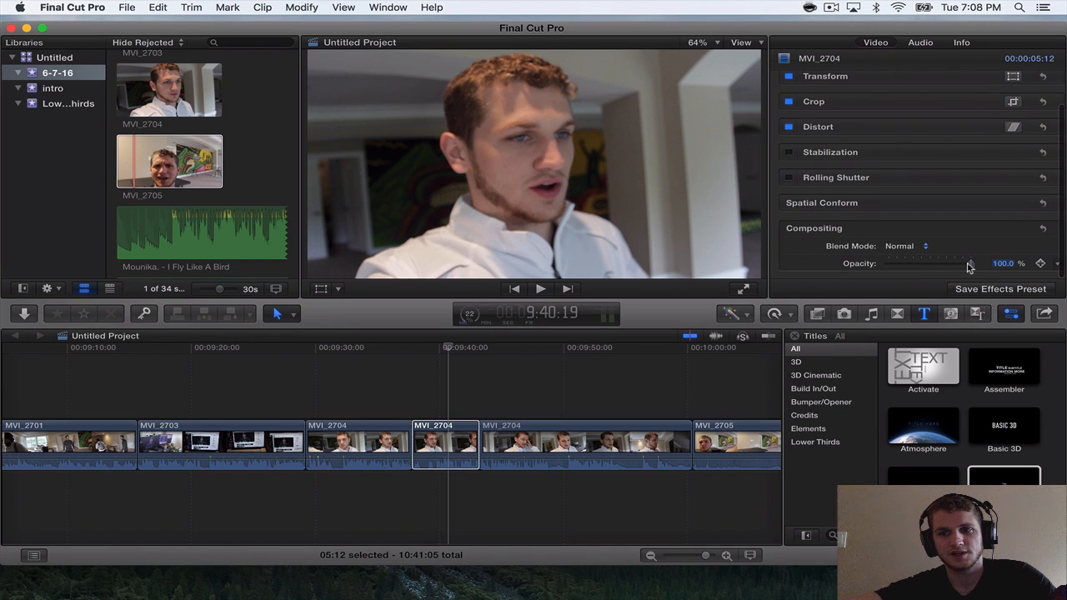
left_click_drag(970, 265, 838, 264)
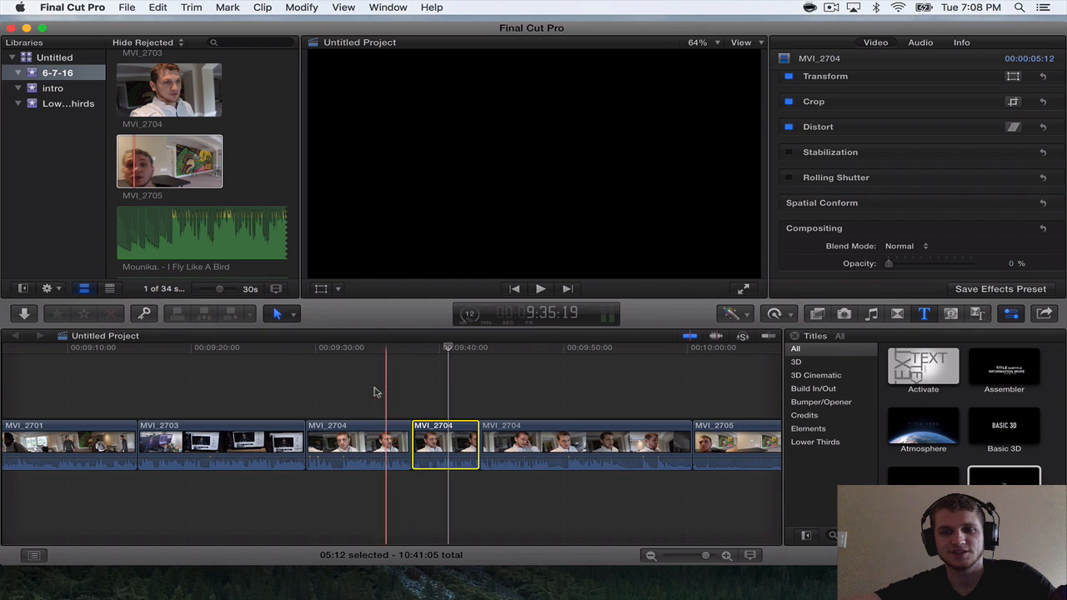
key("space")
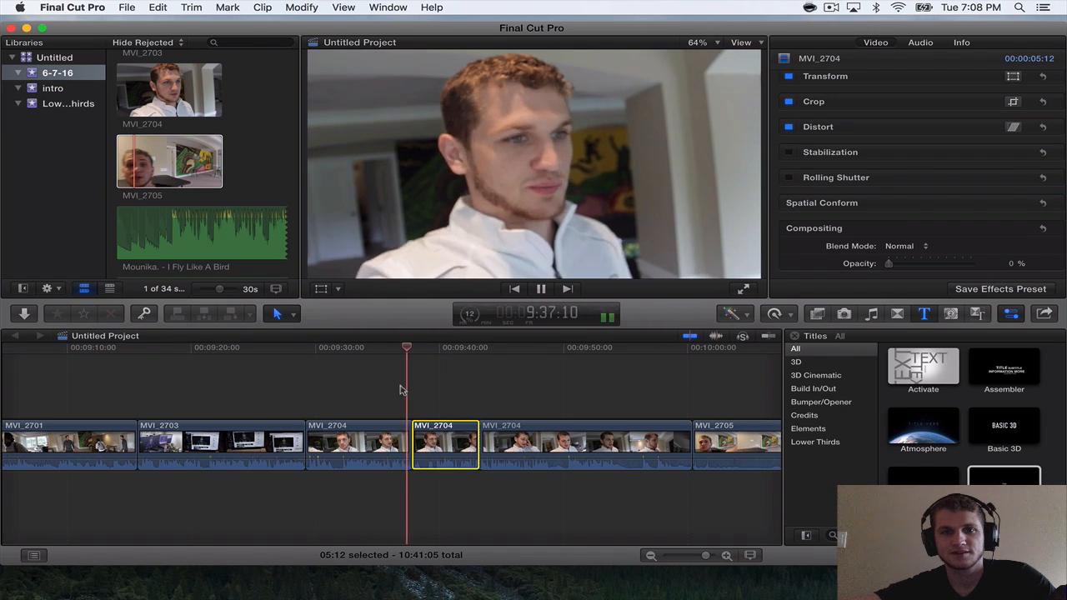
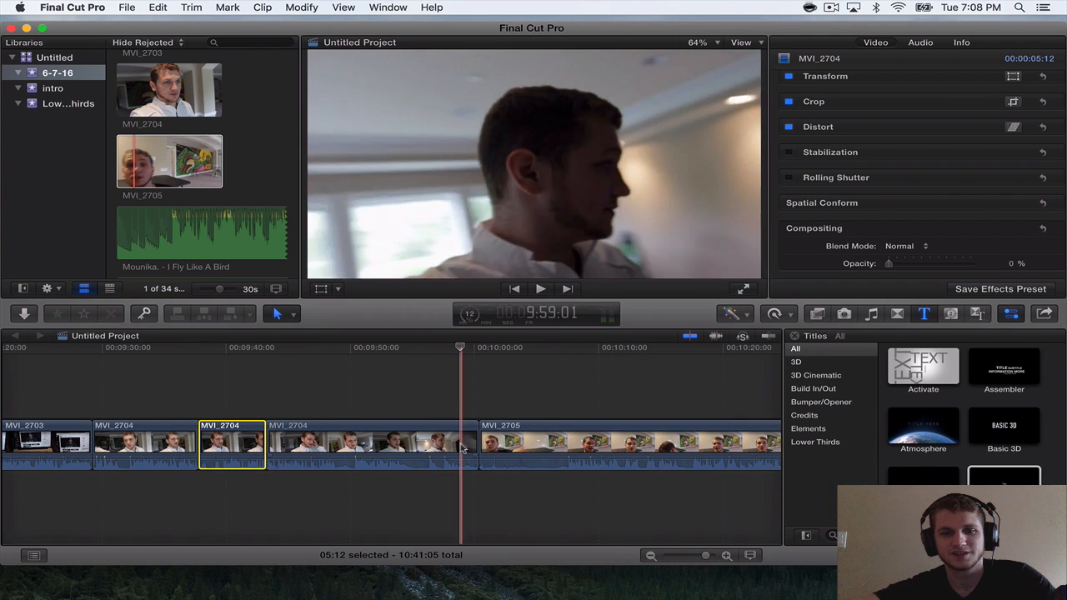
Trim the last MVI_2704 segment to 15:19 and shorten MVI_2705 to 33:20 by trimming about 7 seconds off its start.
key("space")
left_click_drag(470, 440, 549, 435)
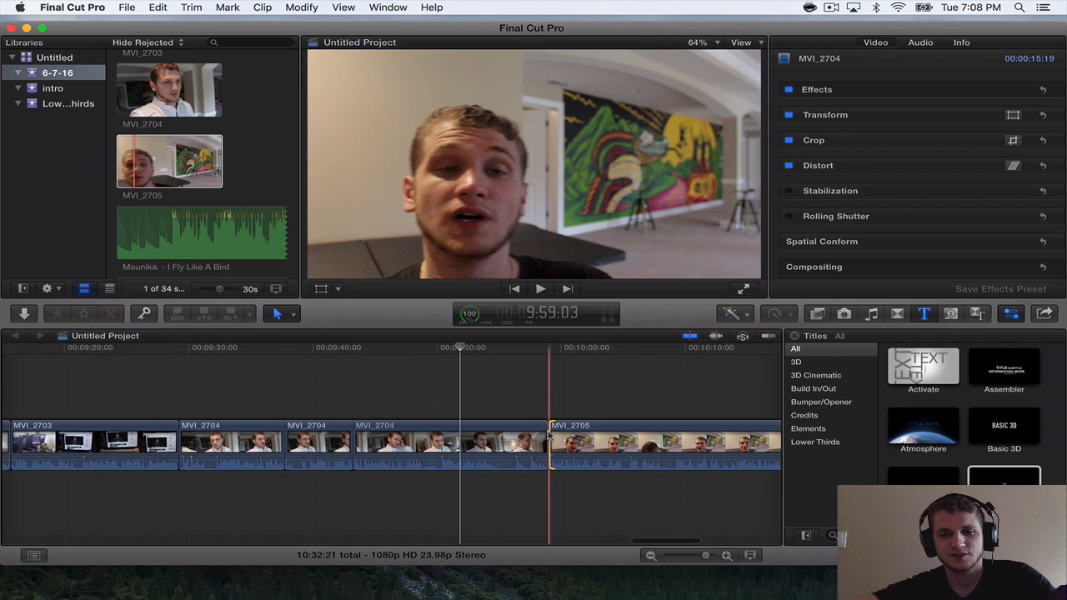
left_click(549, 434)
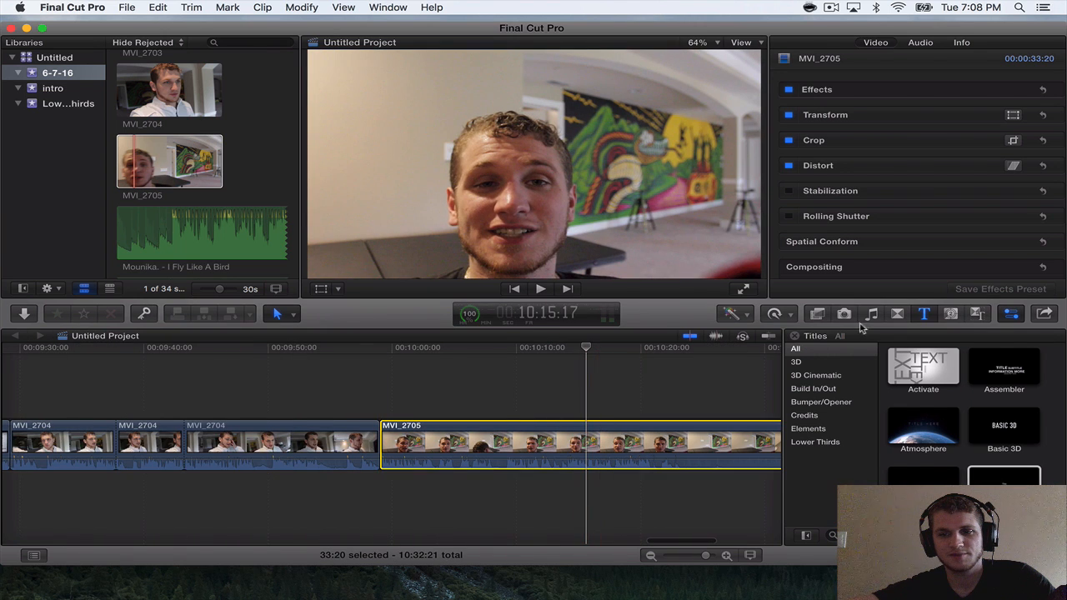
Apply the Color Correction effect to the MVI_2705 clip.
left_click(816, 316)
scroll(932, 416, "down", 5)
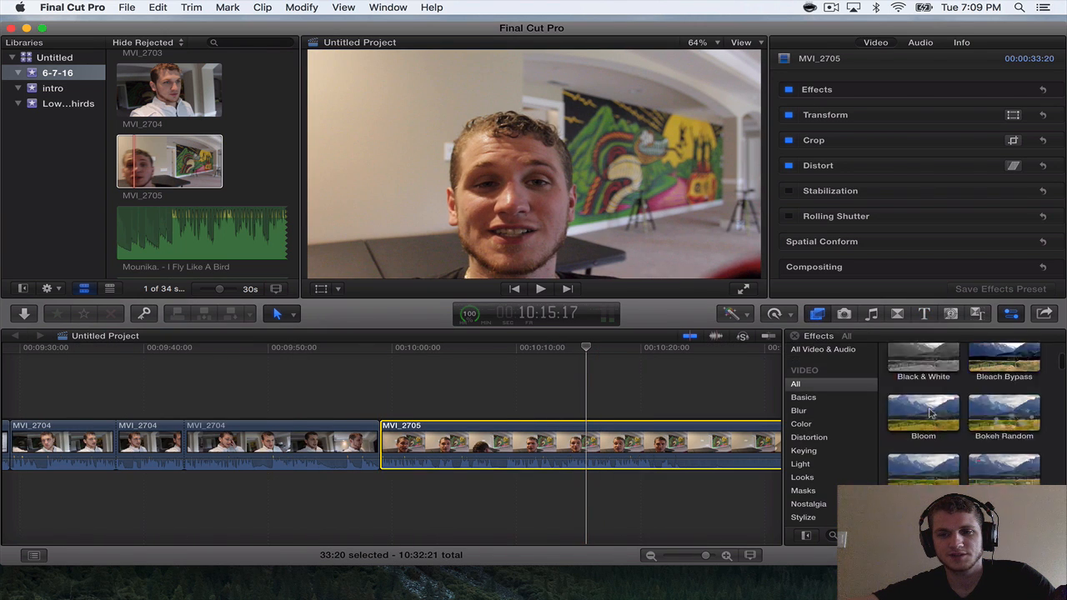
left_click_drag(932, 416, 678, 438)
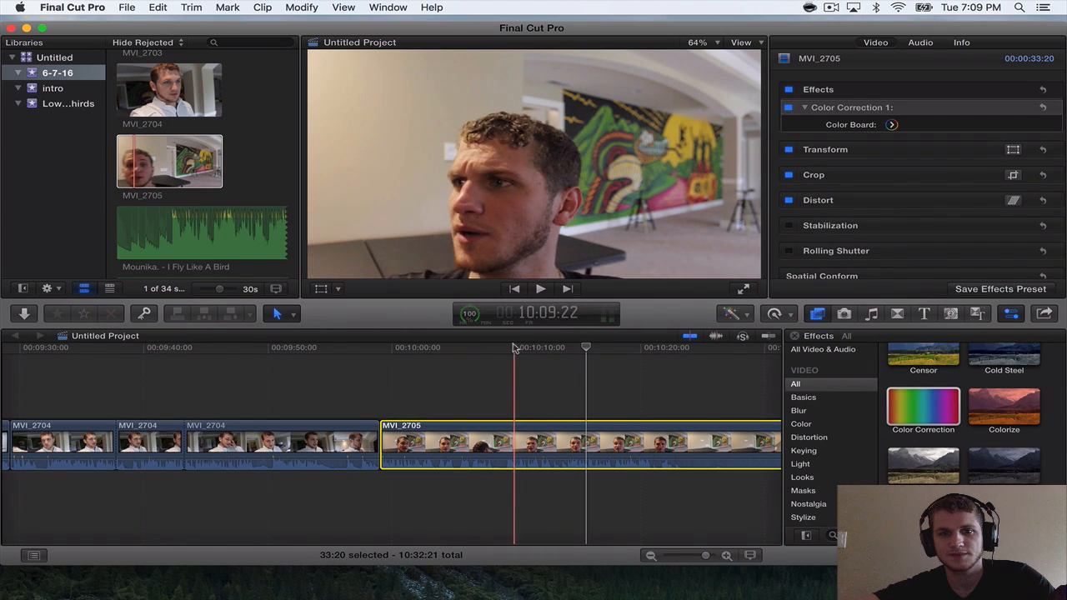
In MVI_2705's color correction, lower the midtone exposure, raise the highlights slightly, and reduce the shadow saturation to about -29%.
left_click(536, 348)
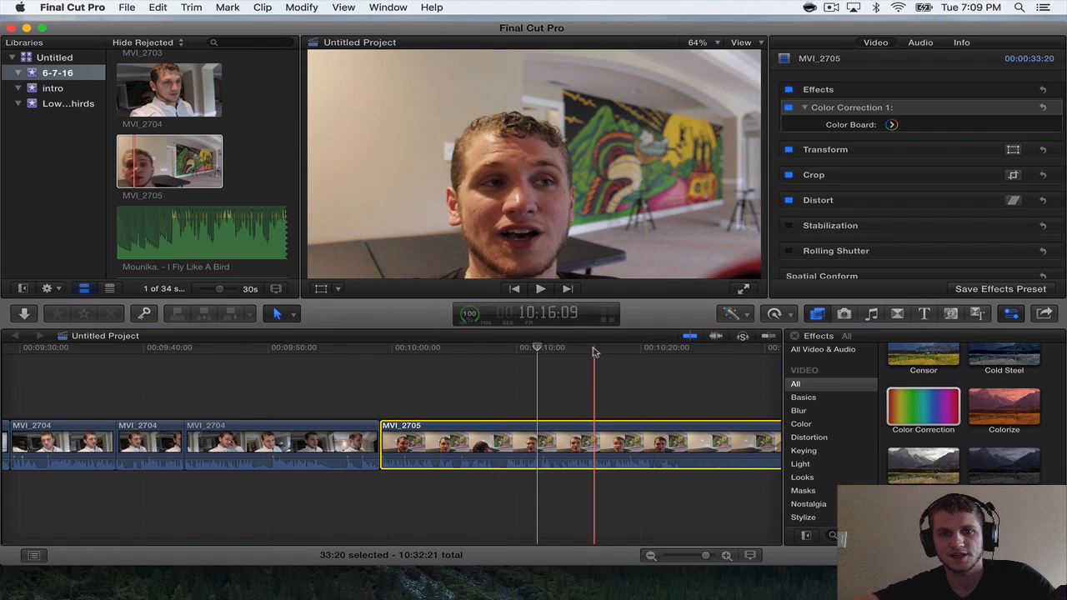
left_click(599, 350)
left_click(891, 124)
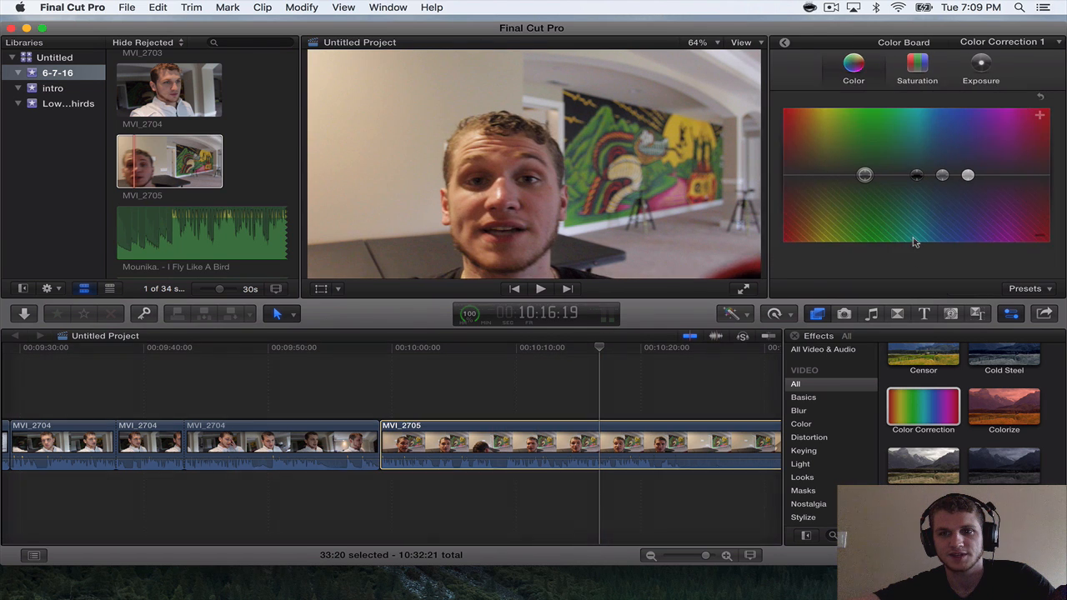
left_click(980, 66)
left_click_drag(964, 177, 933, 181)
left_click_drag(1007, 176, 1007, 176)
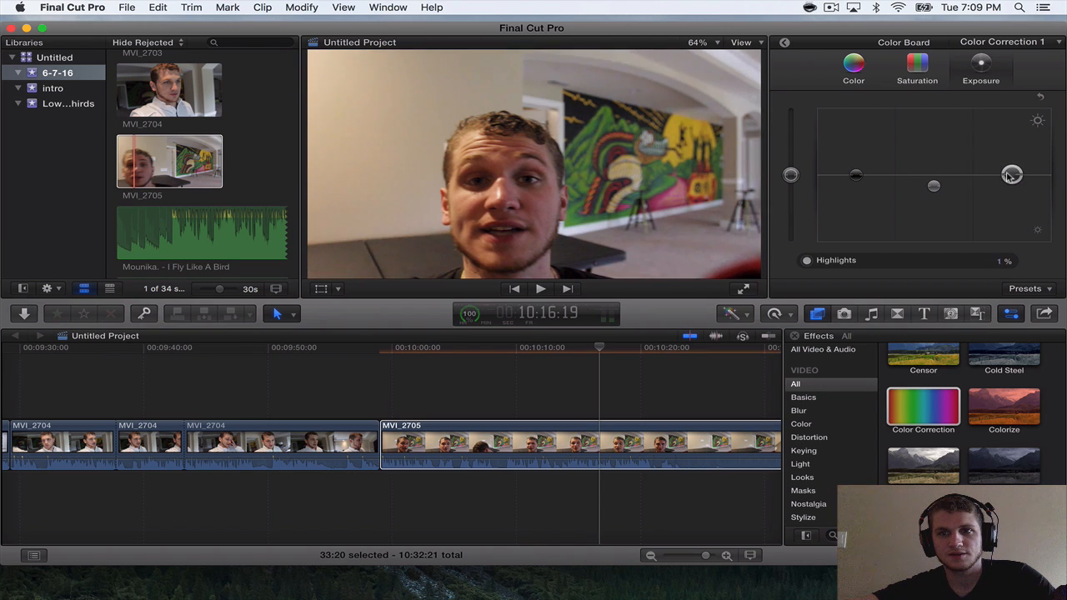
left_click(902, 75)
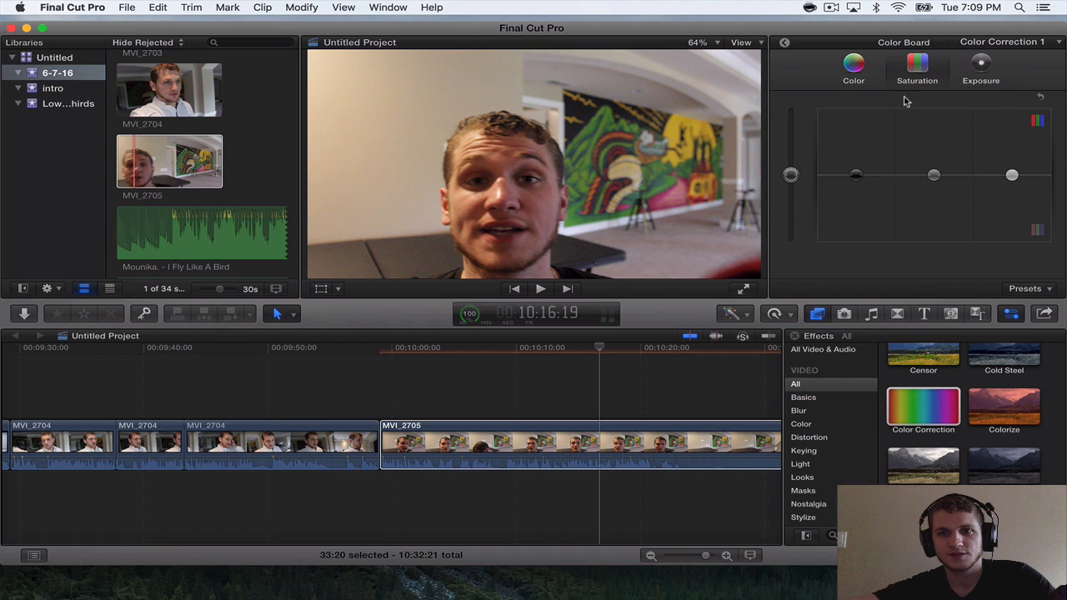
left_click(855, 178)
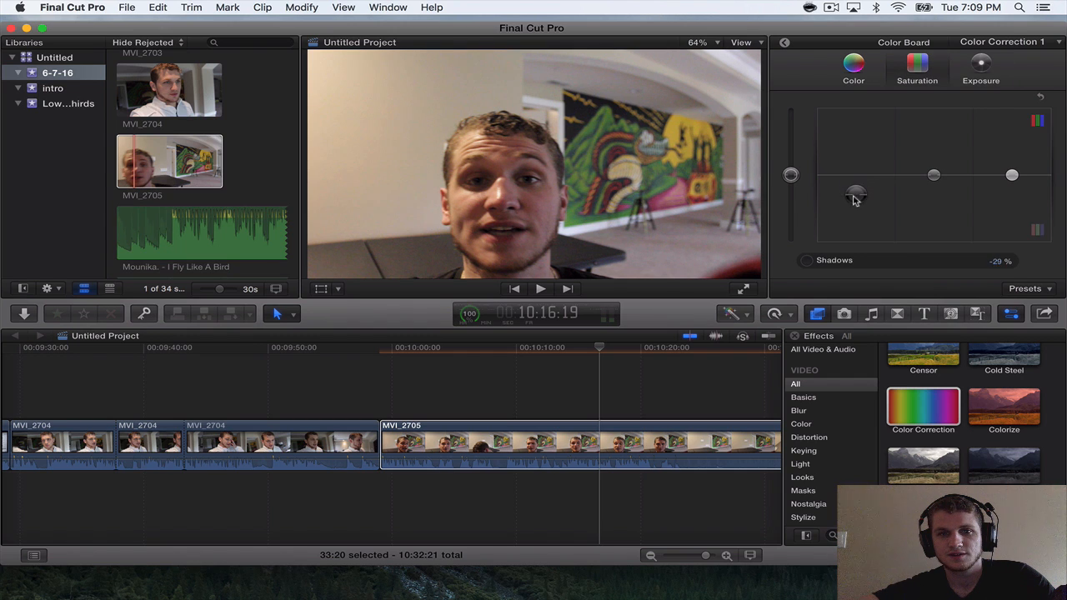
Tint MVI_2705's shadows moderately toward cyan-blue and its midtones slightly blue, at 219° and 6%.
left_click(854, 82)
left_click_drag(916, 175, 916, 177)
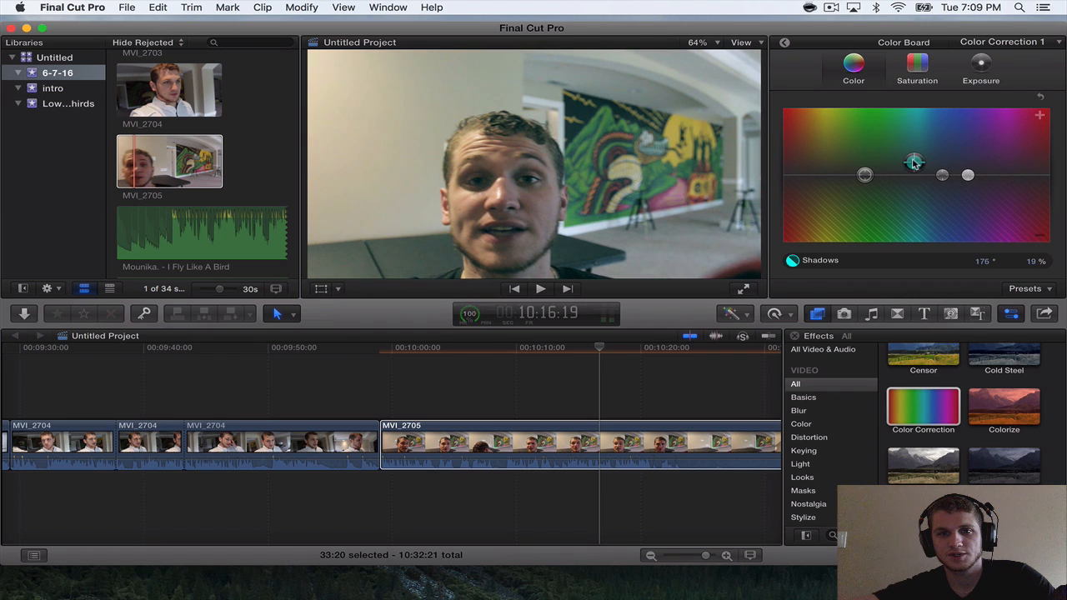
left_click_drag(920, 168, 916, 131)
left_click_drag(942, 175, 893, 123)
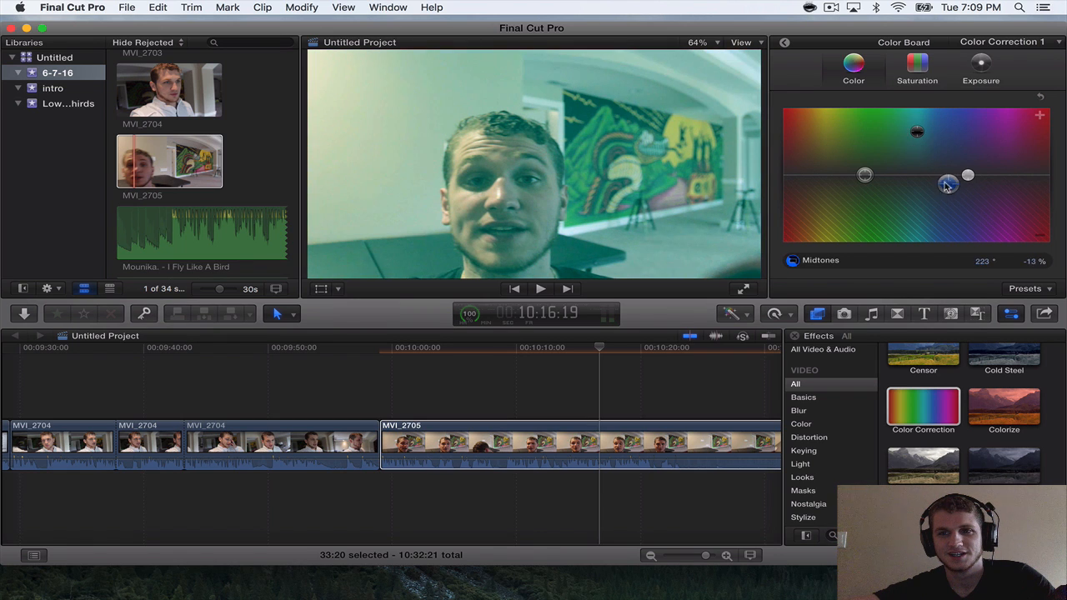
left_click_drag(920, 137, 919, 154)
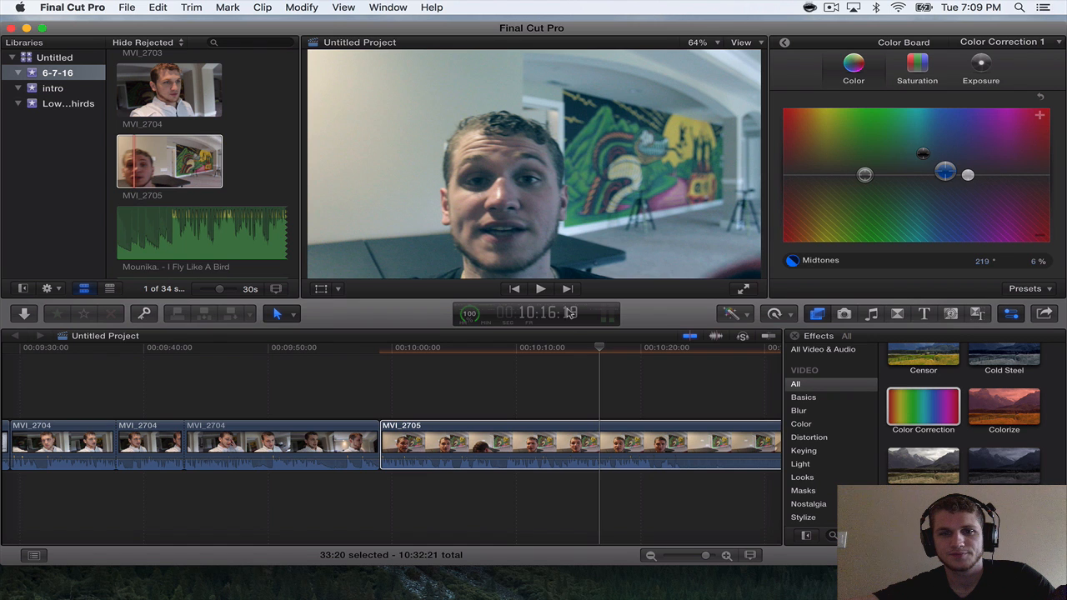
Play the start of MVI_2705 and refine the shadow tint to 191° and 26%.
left_click(576, 358)
left_click_drag(568, 350, 381, 346)
key("space")
key("space")
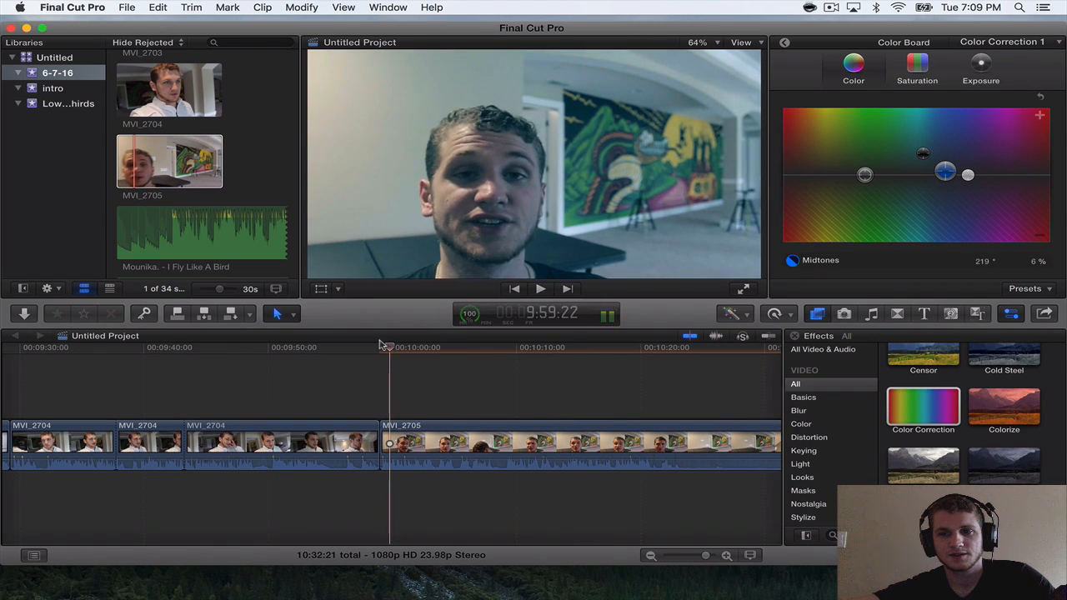
left_click(923, 153)
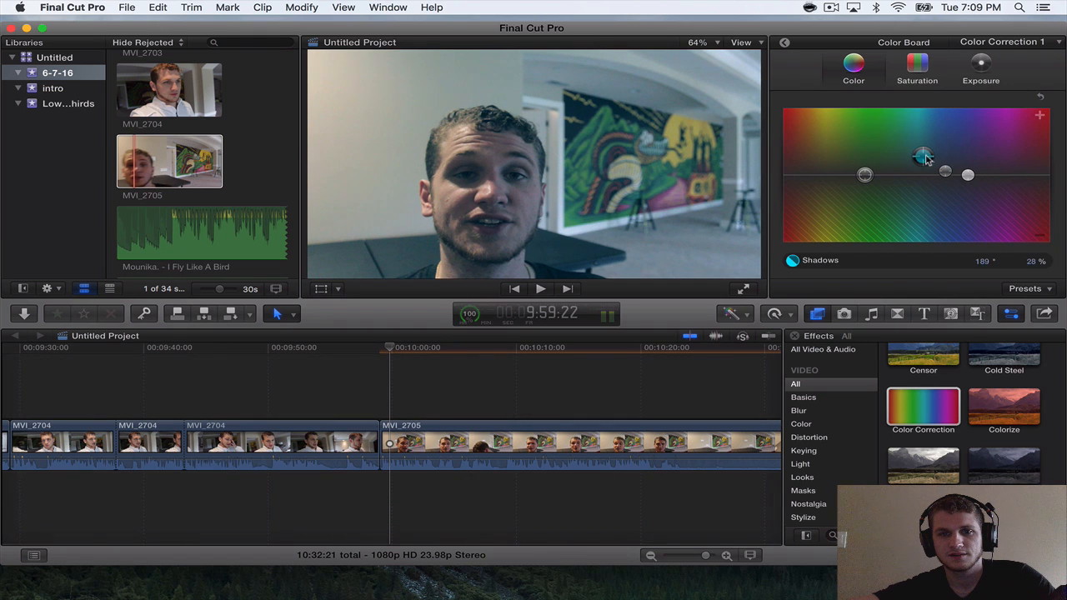
Find the Vignette effect and apply it to the MVI_2705 clip.
scroll(885, 391, "down", 10)
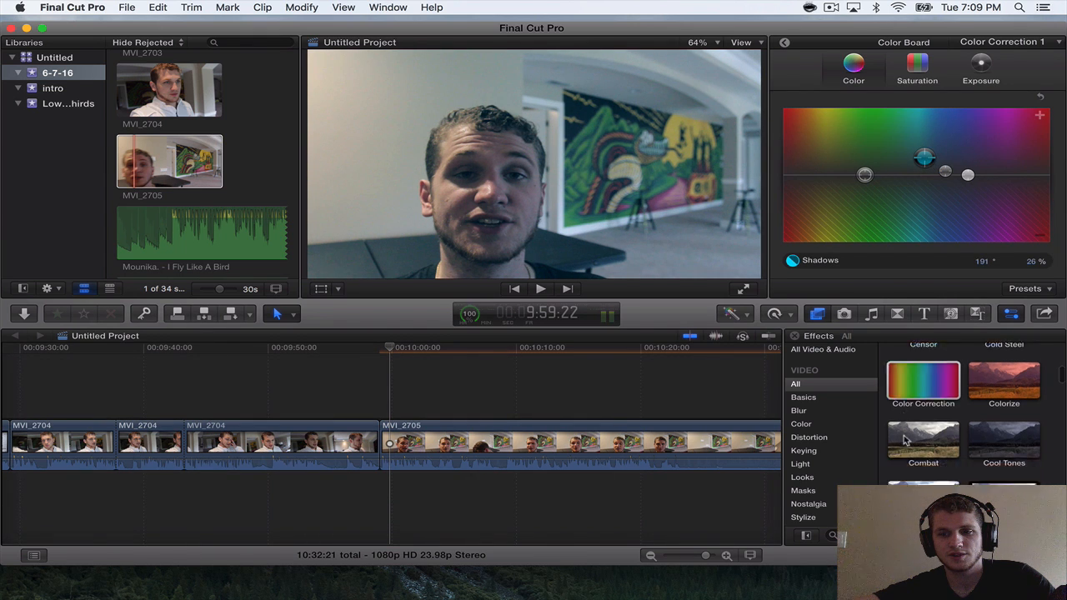
scroll(906, 442, "up", 3)
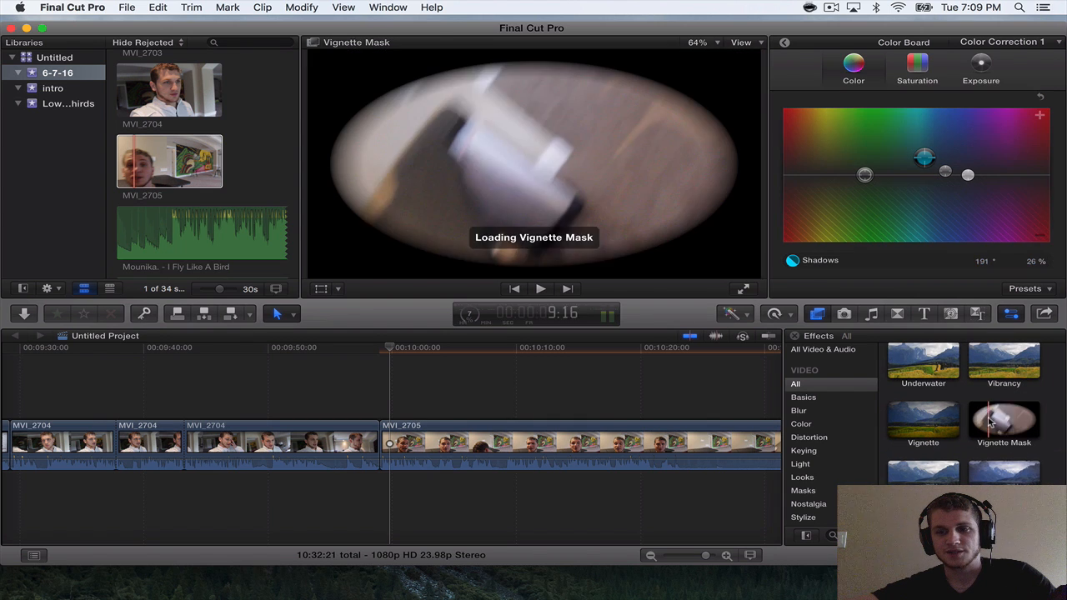
left_click_drag(924, 430, 624, 450)
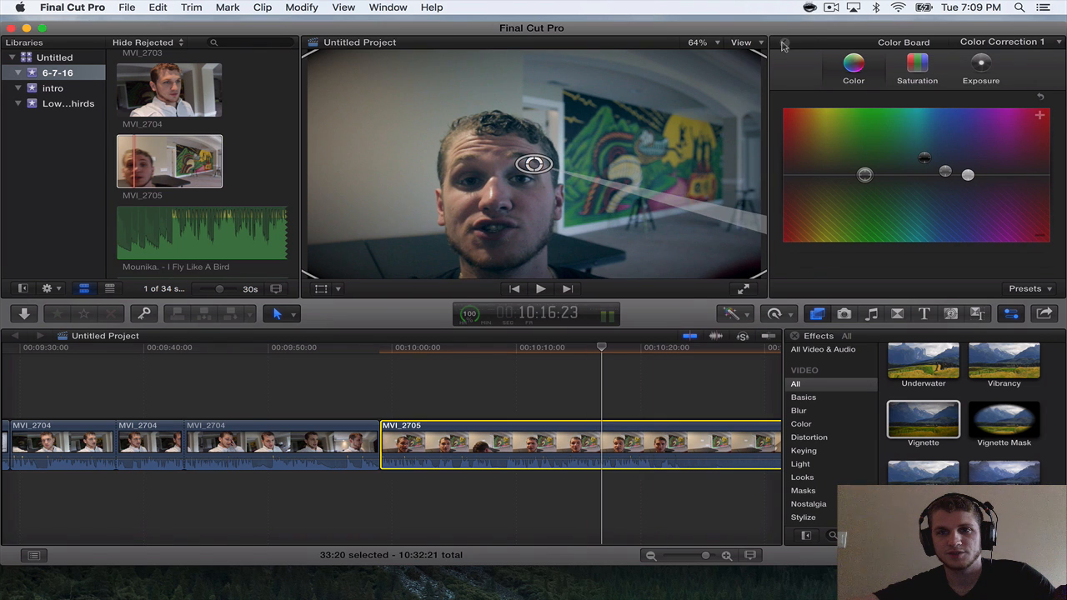
Adjust MVI_2705's vignette to a blur amount of 0, darken 0.59 and falloff 0.78.
left_click(784, 44)
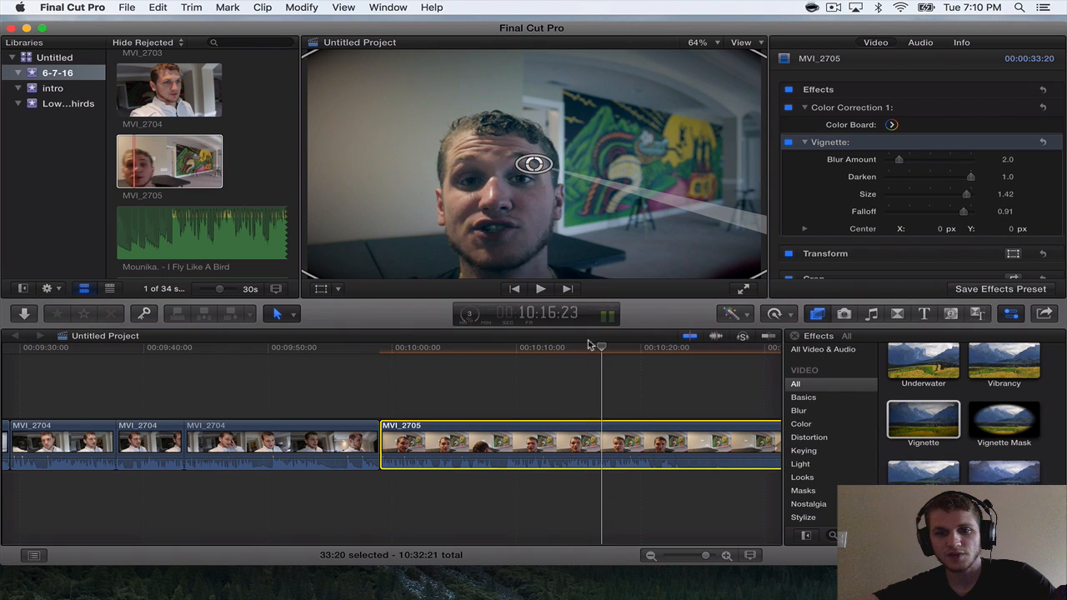
left_click_drag(971, 180, 924, 181)
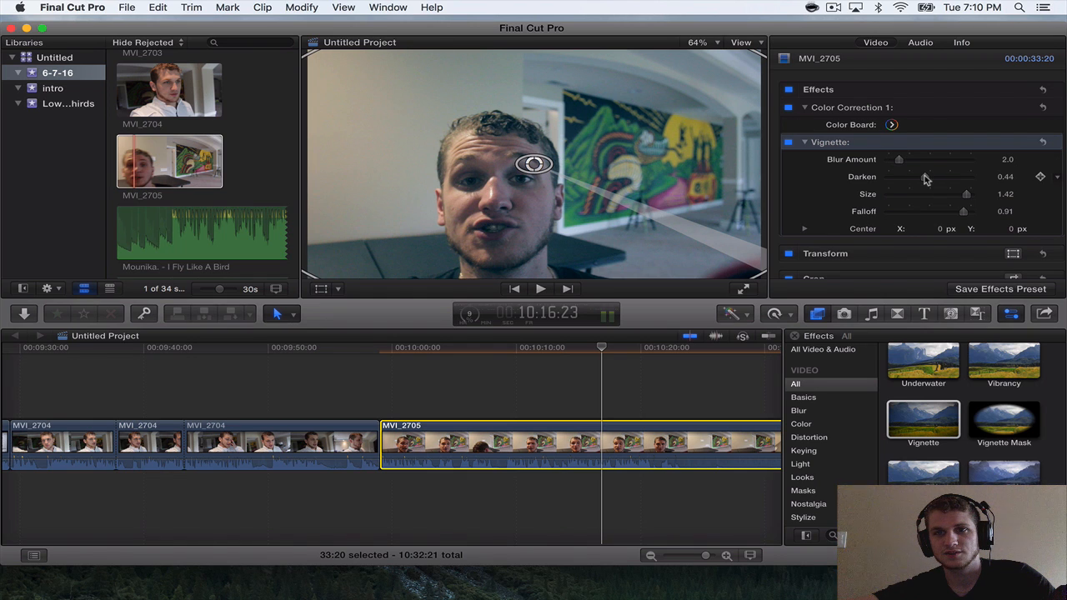
mouse_move(925, 179)
left_mouse_down()
mouse_move(939, 179)
mouse_move(921, 181)
left_mouse_up()
mouse_move(925, 182)
left_mouse_down()
mouse_move(933, 179)
mouse_move(892, 182)
mouse_move(909, 181)
left_mouse_up()
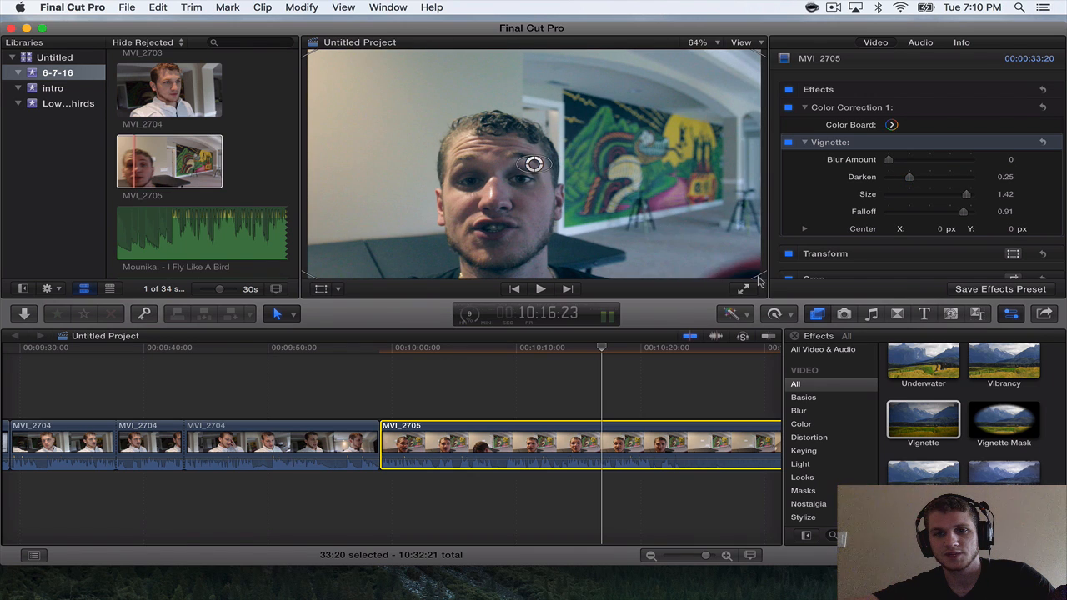
left_click_drag(757, 280, 740, 259)
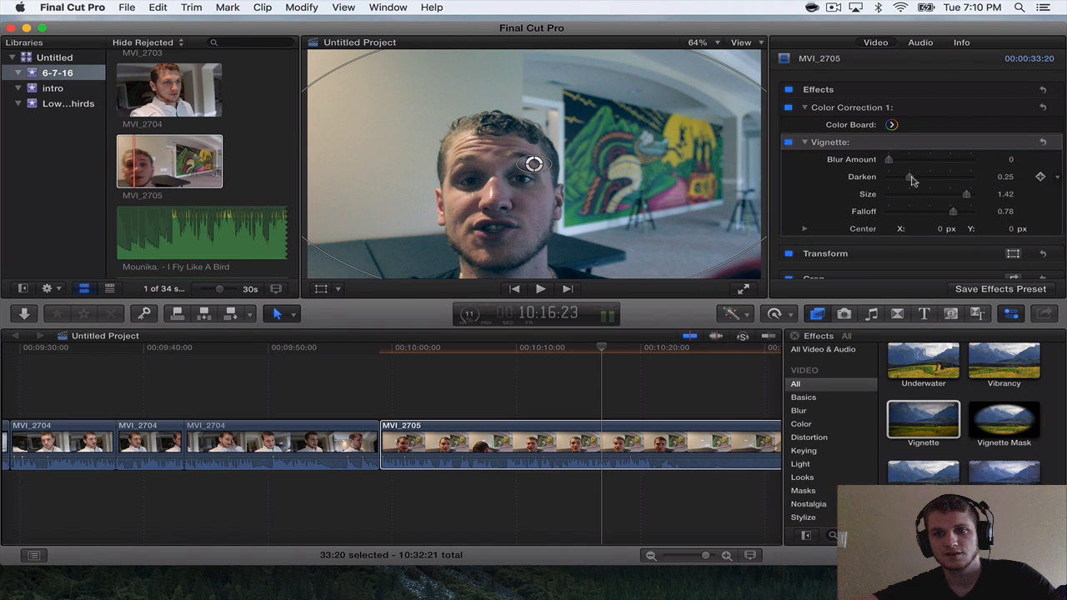
left_click_drag(911, 179, 939, 179)
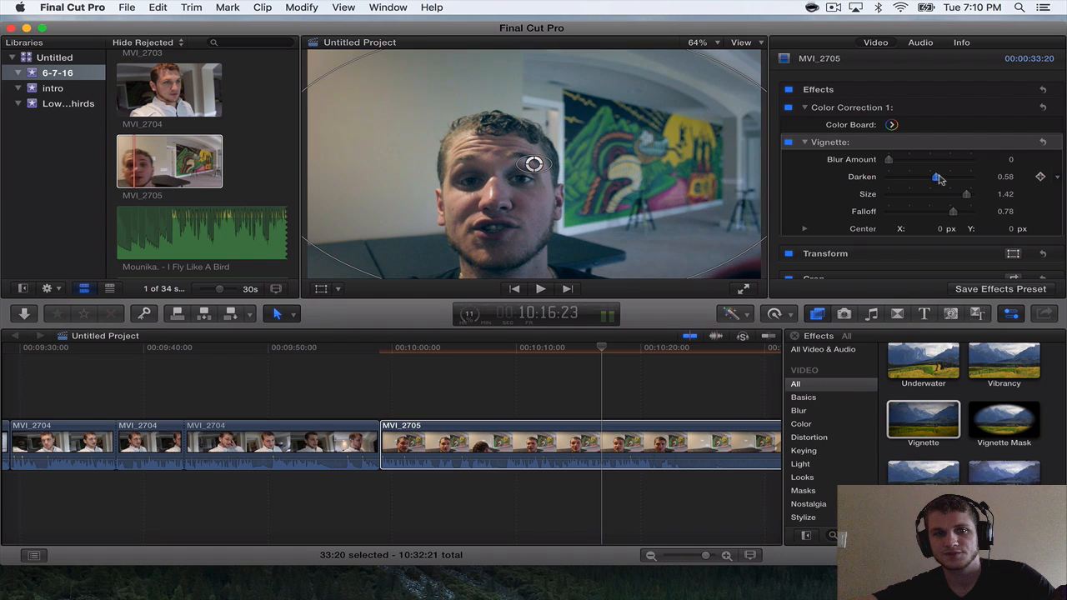
Play from just before MVI_2705 to about 10:02:13 to check the color correction and vignette.
left_click(363, 346)
key("space")
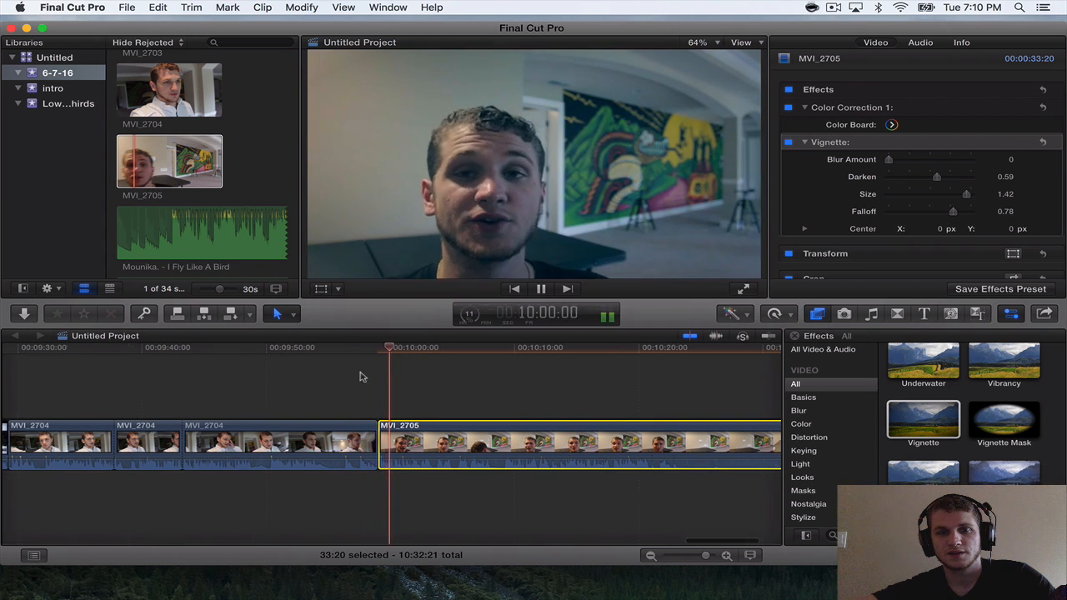
key("super+space")
key("Escape")
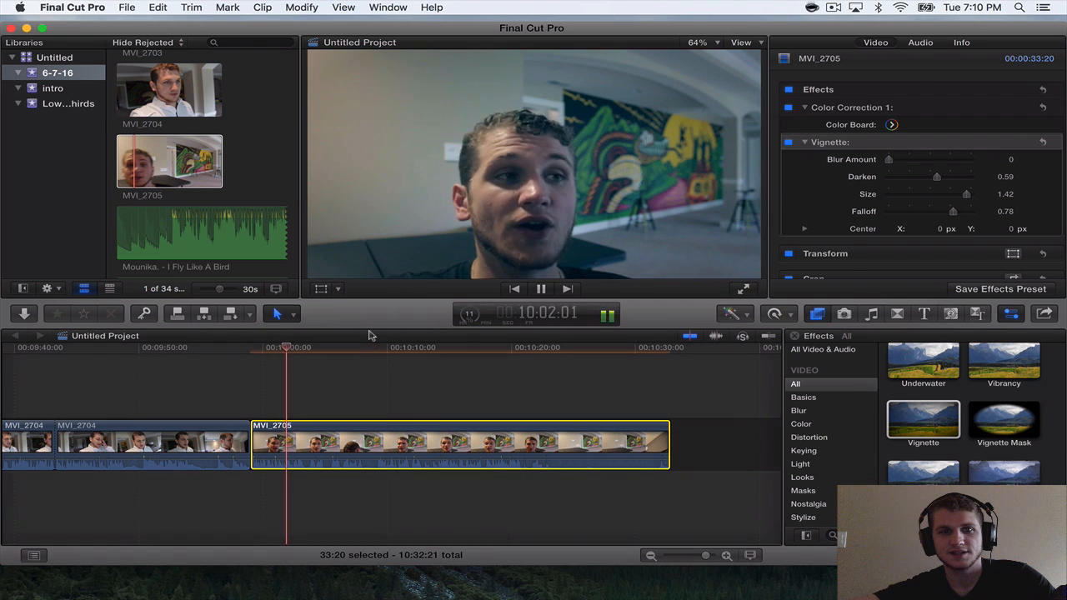
key("space")
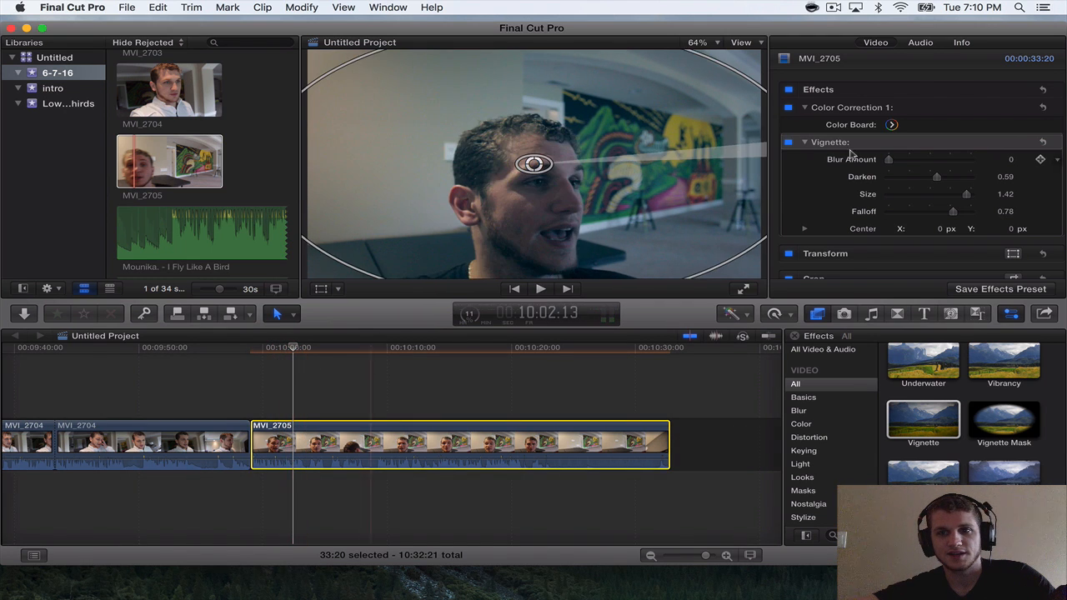
Raise the exposure highlights in MVI_2705's color correction to 20% and check the result near the clip's start.
left_click(892, 125)
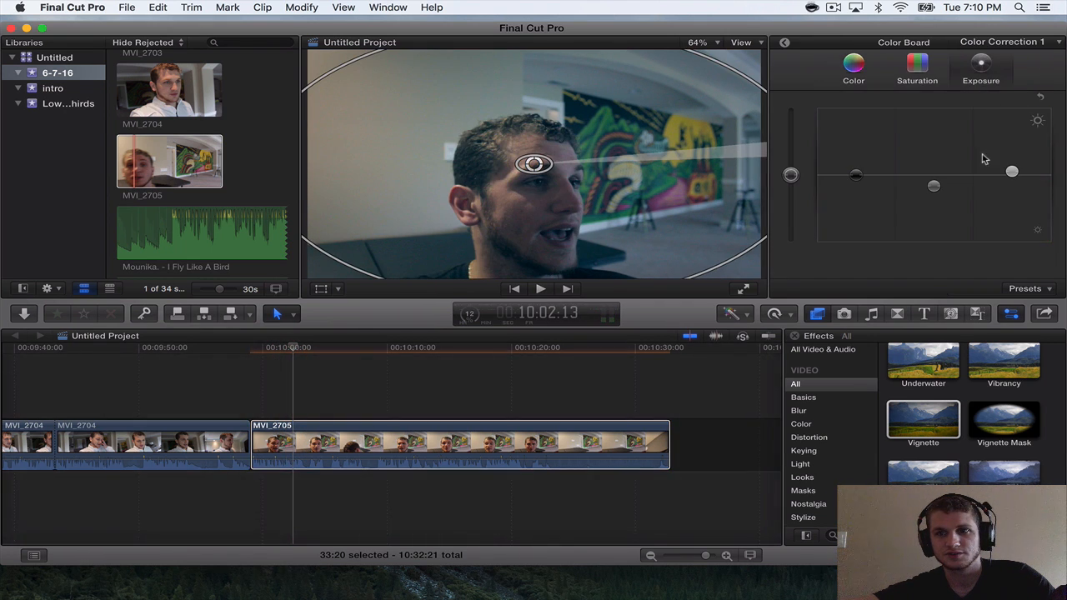
left_click_drag(1012, 171, 1012, 164)
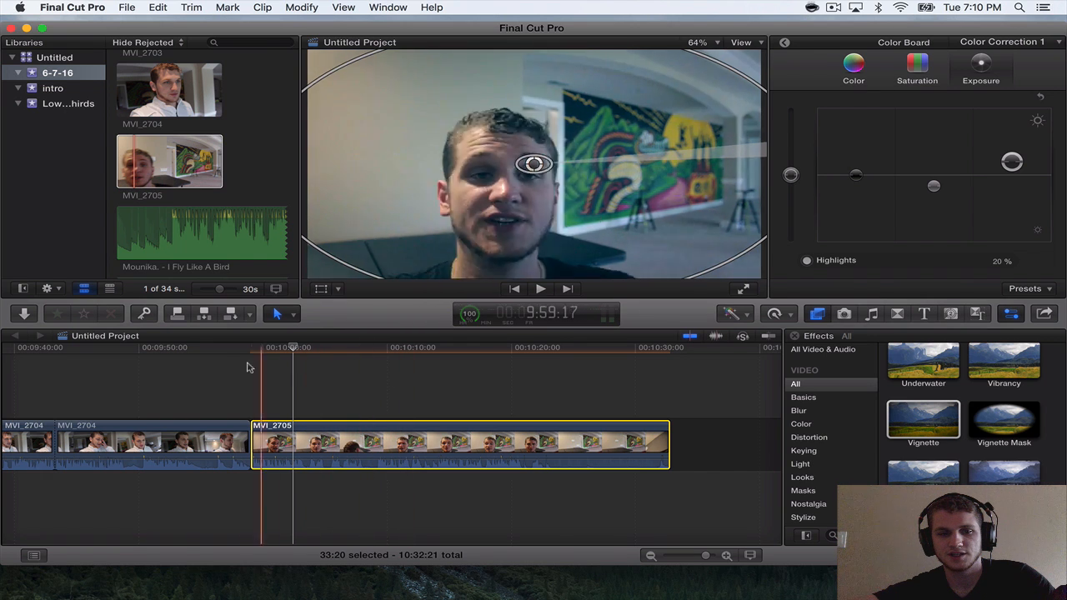
key("space")
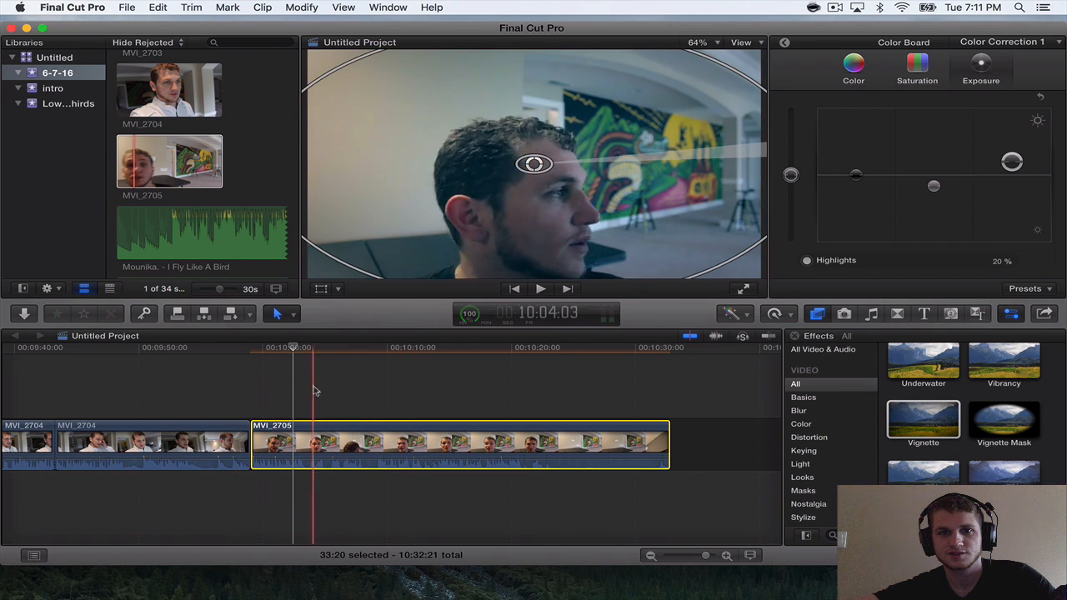
Scale up MVI_2705 slightly with Transform and shift the picture upward to reframe the subject.
left_click(321, 288)
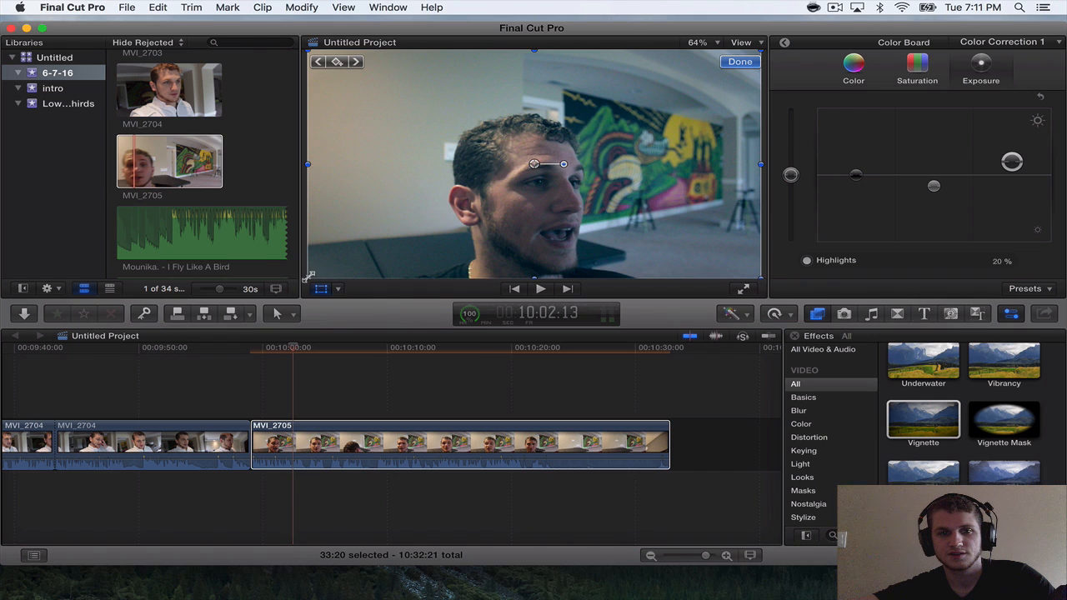
left_click_drag(308, 275, 313, 263)
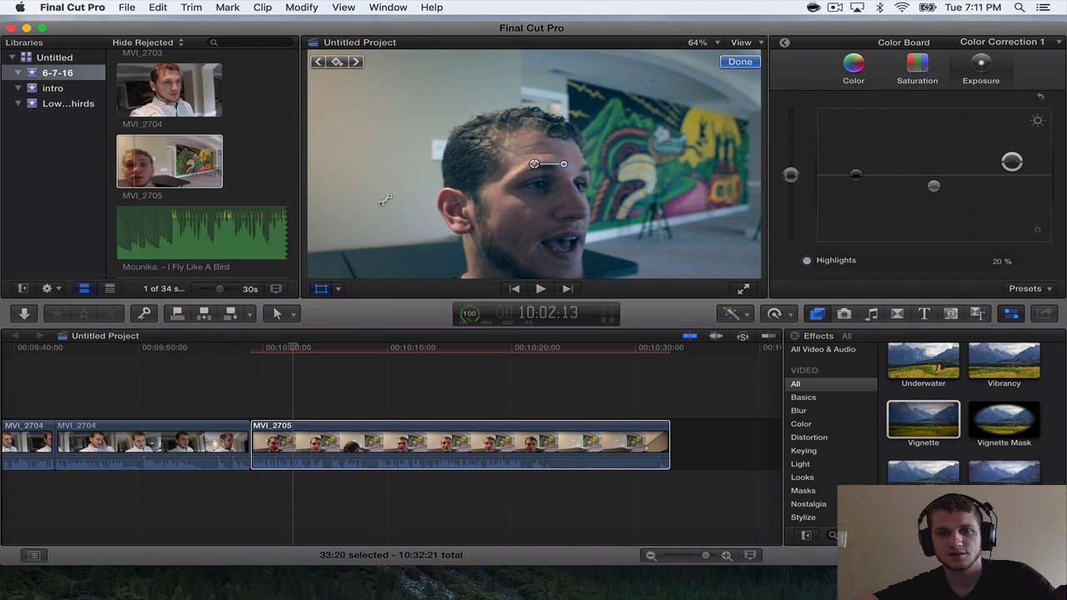
left_click_drag(385, 200, 386, 185)
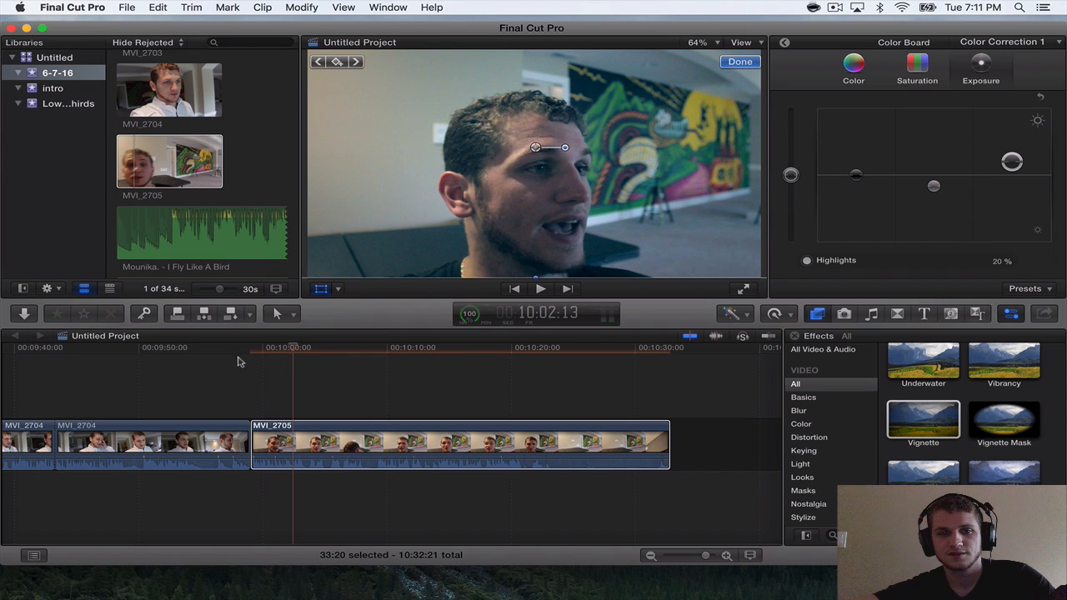
Play MVI_2705, split it at about 10:08:07, trim about 17 frames off the second segment's start, and play across the cut.
left_click(237, 361)
key("space")
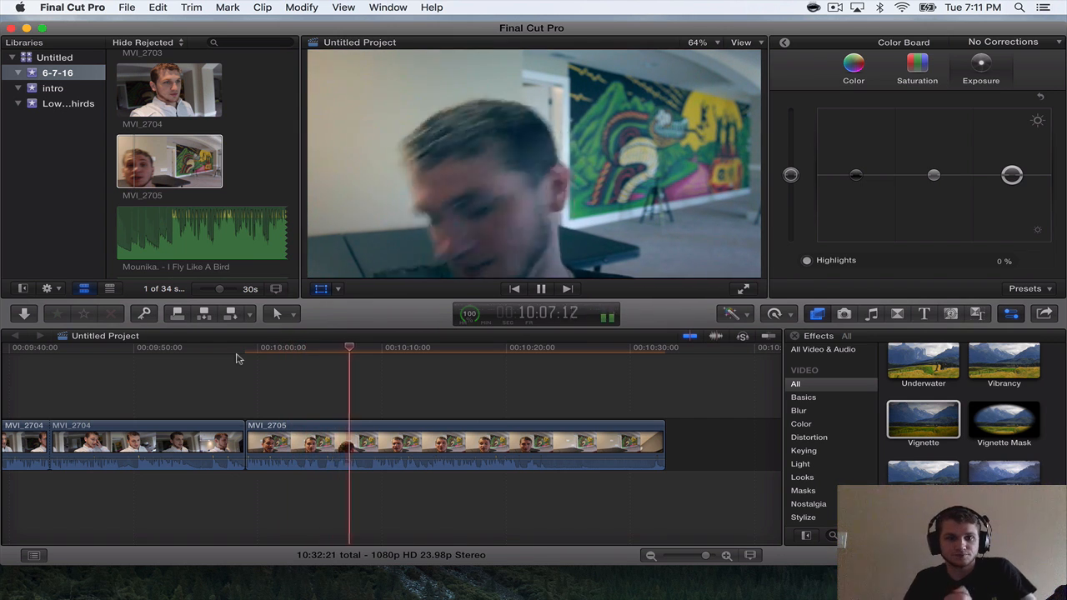
key("space")
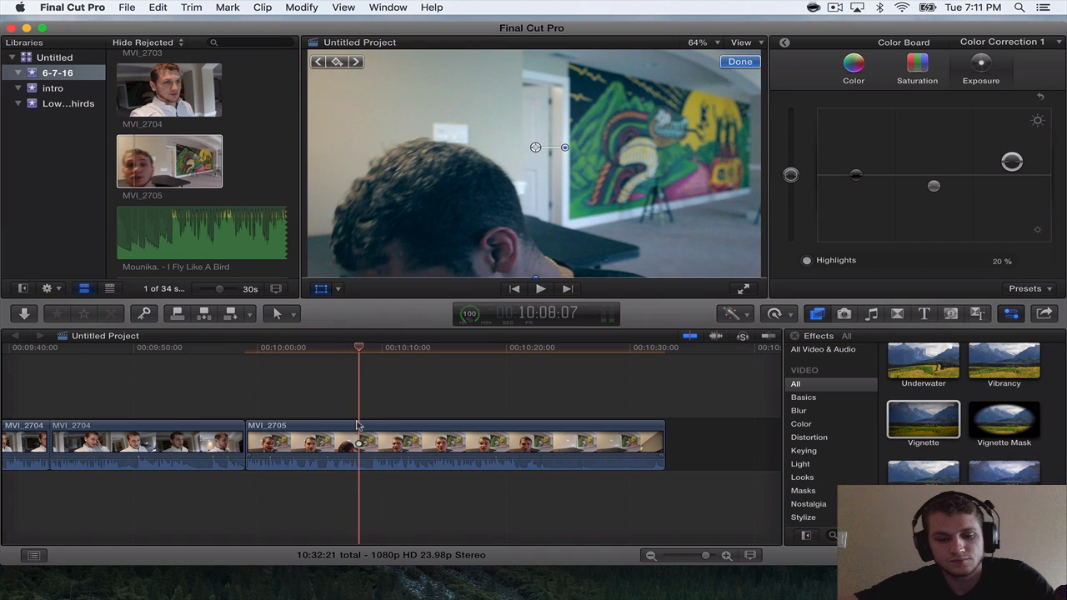
key("super+b")
left_click_drag(363, 432, 367, 429)
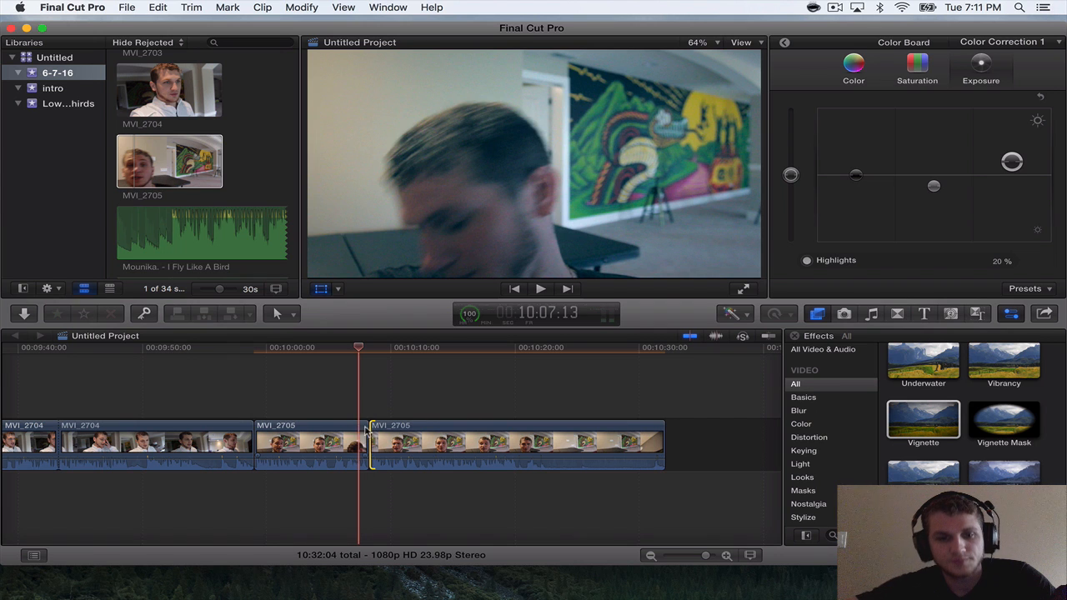
key("space")
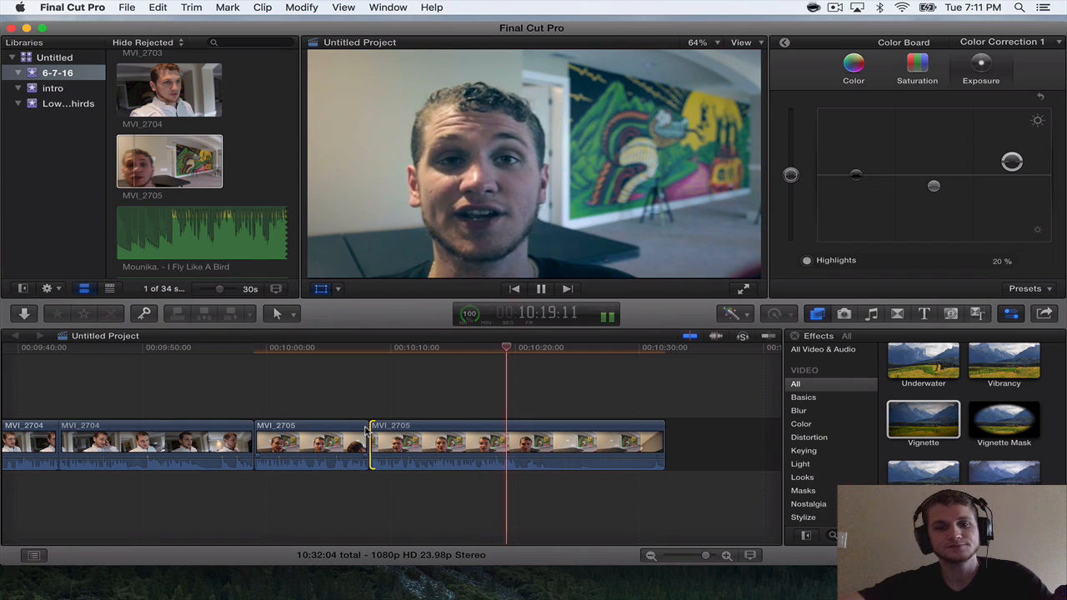
Find the hand gesture near the end of MVI_2705, split the clip at 10:22:04, and split again one frame on at 10:22:05.
key("super+equal")
key("super+equal")
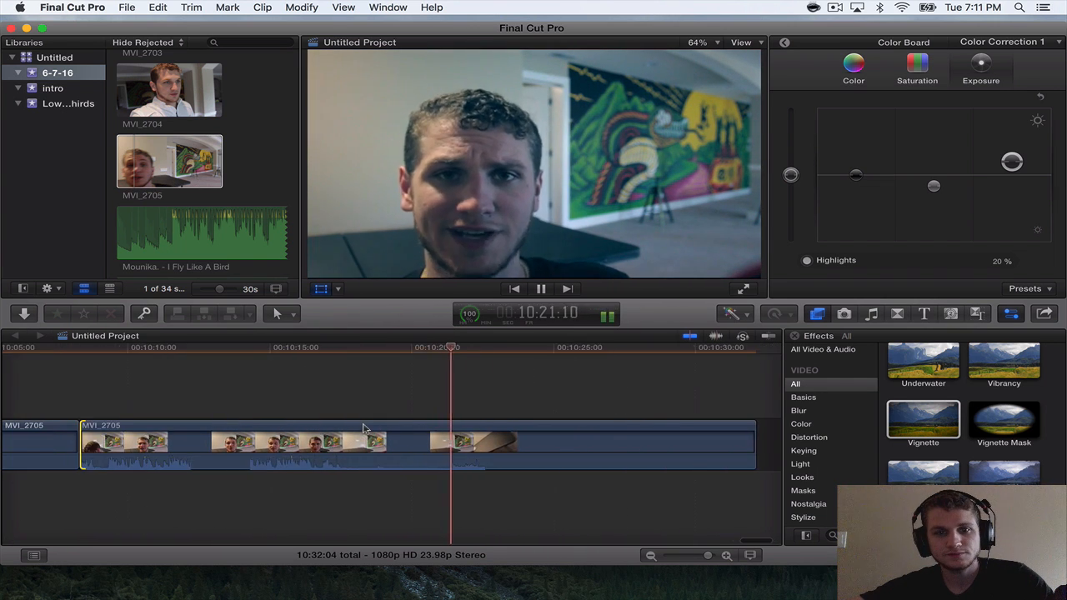
key("space")
key("super+equal")
key("super+equal")
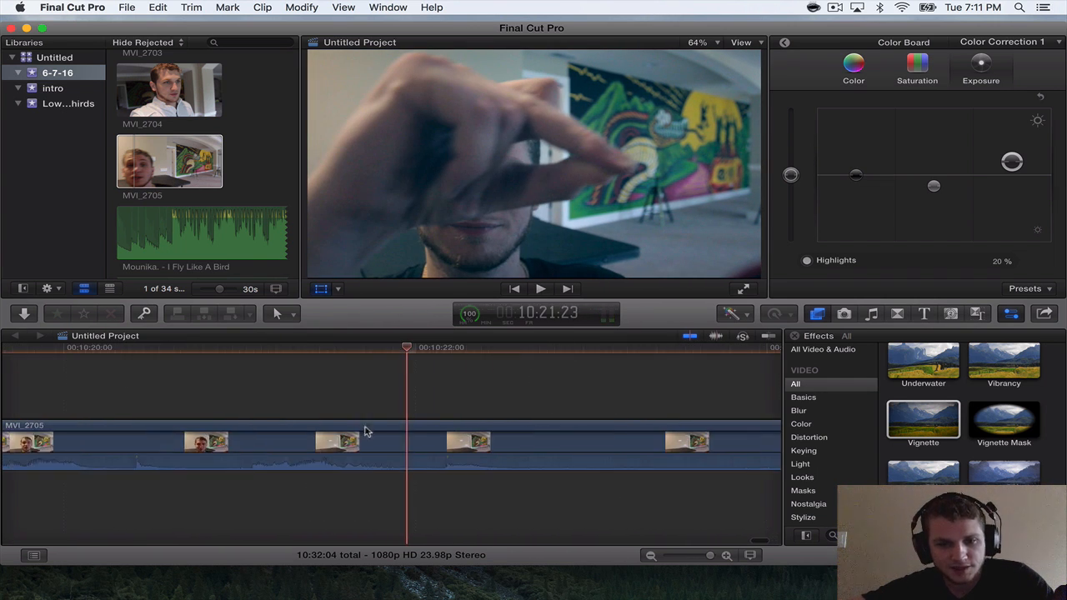
key("Right")
key("Right")
key("Right")
key("Right")
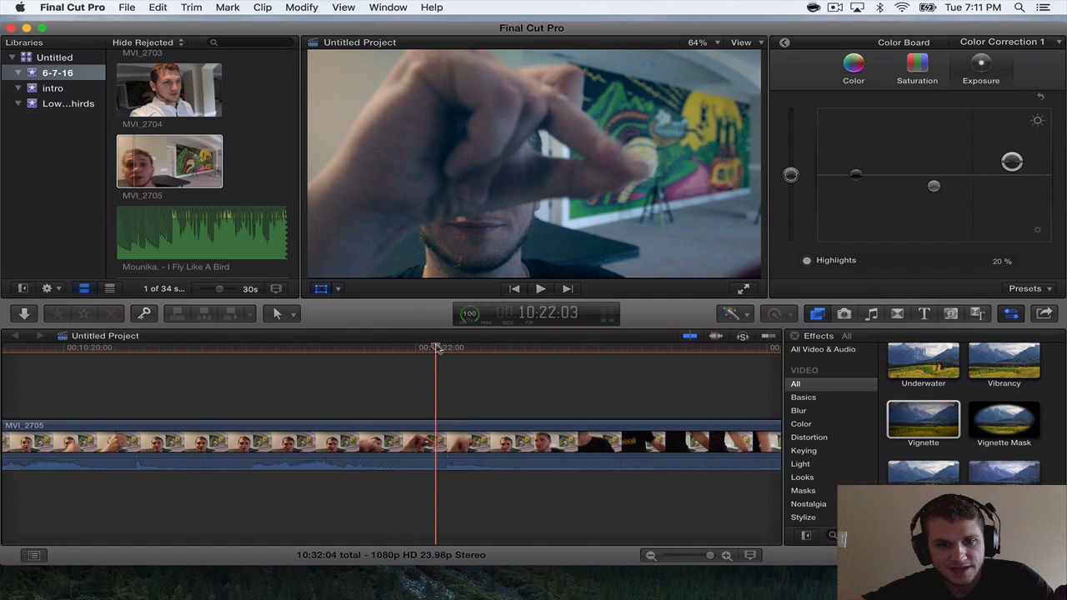
left_click_drag(437, 348, 449, 348)
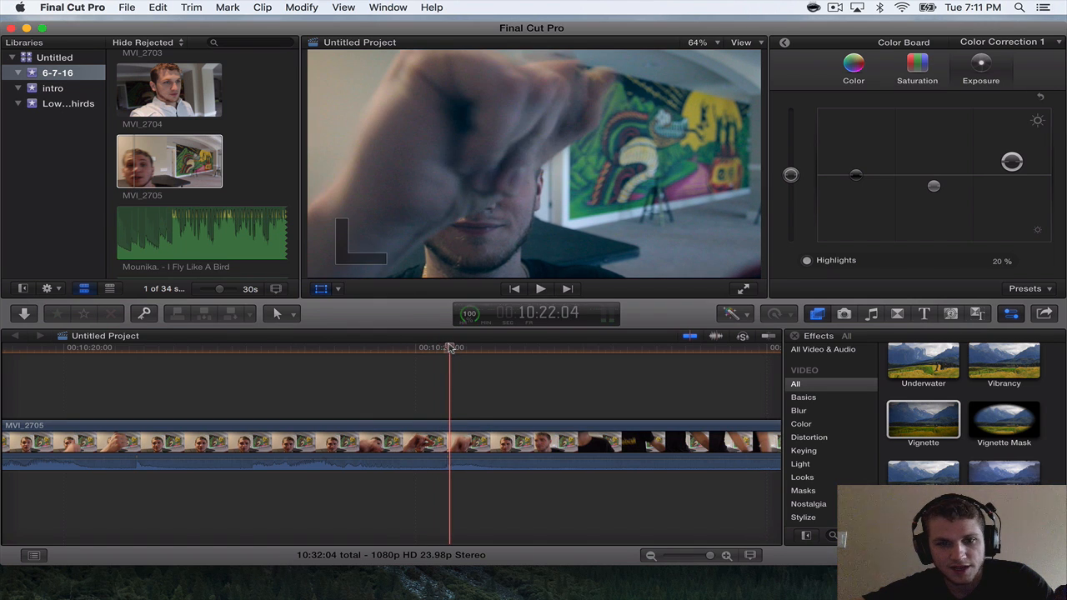
key("super+b")
key("super+equal")
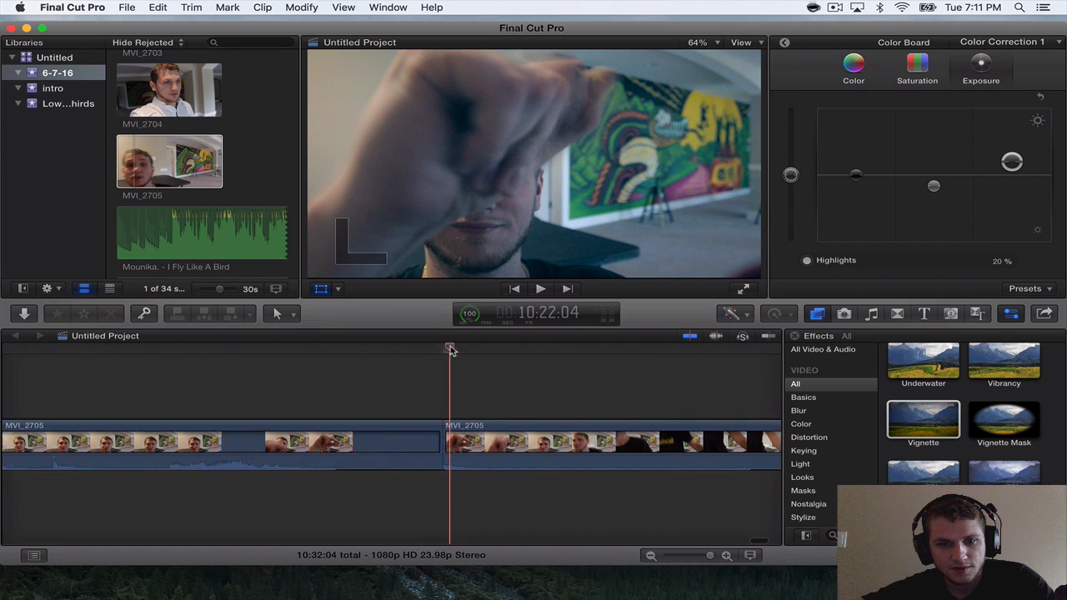
left_click_drag(454, 348, 460, 349)
key("super+b")
Trim about two seconds off the start of the last MVI_2705 segment so it begins on the empty room.
key("super+minus")
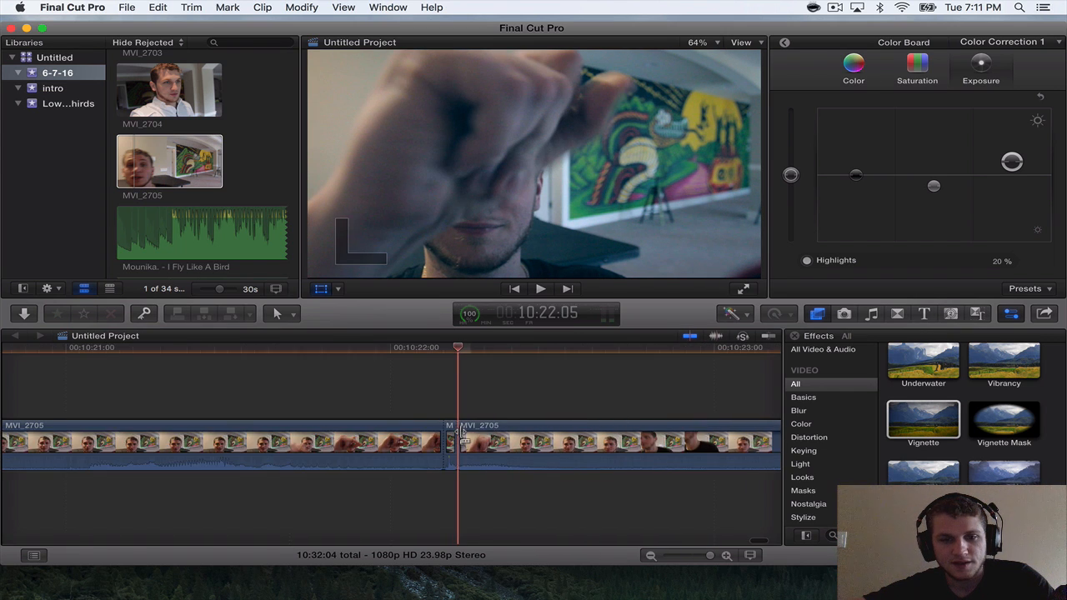
left_click_drag(525, 440, 717, 453)
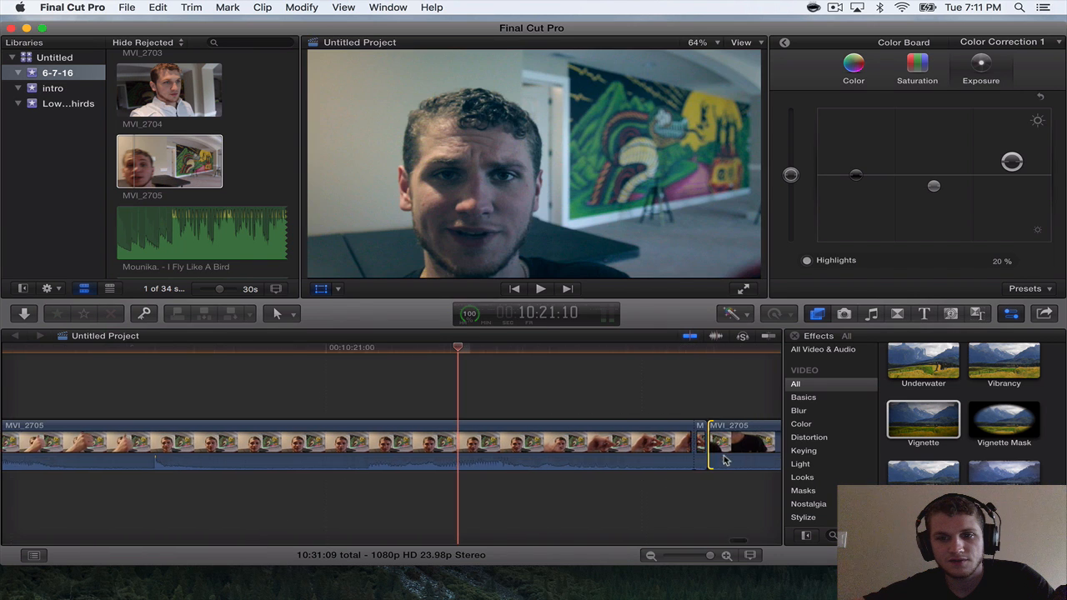
key("super+minus")
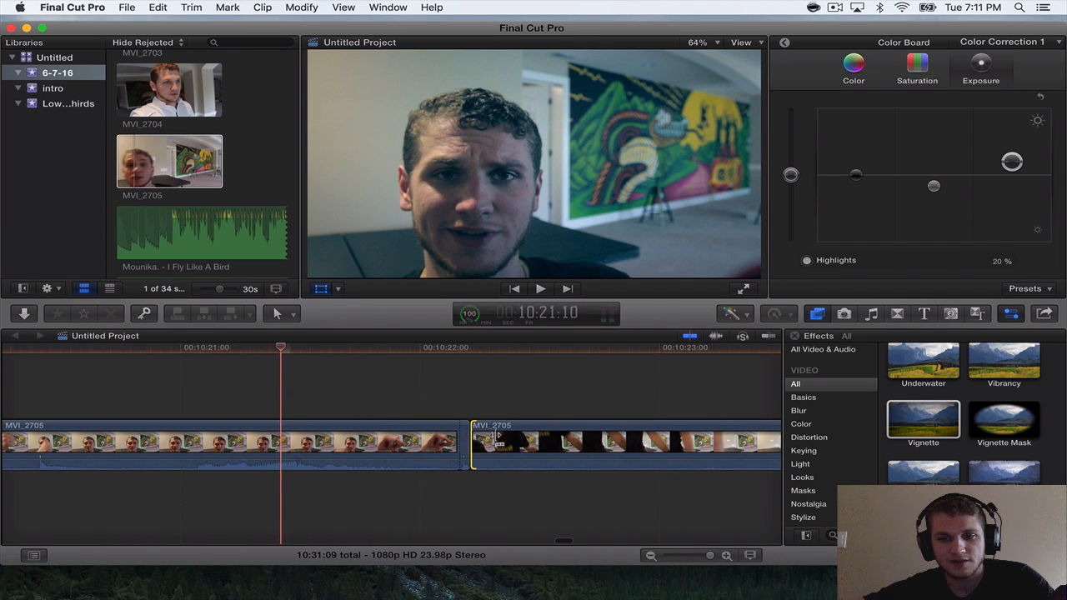
left_click_drag(473, 442, 760, 448)
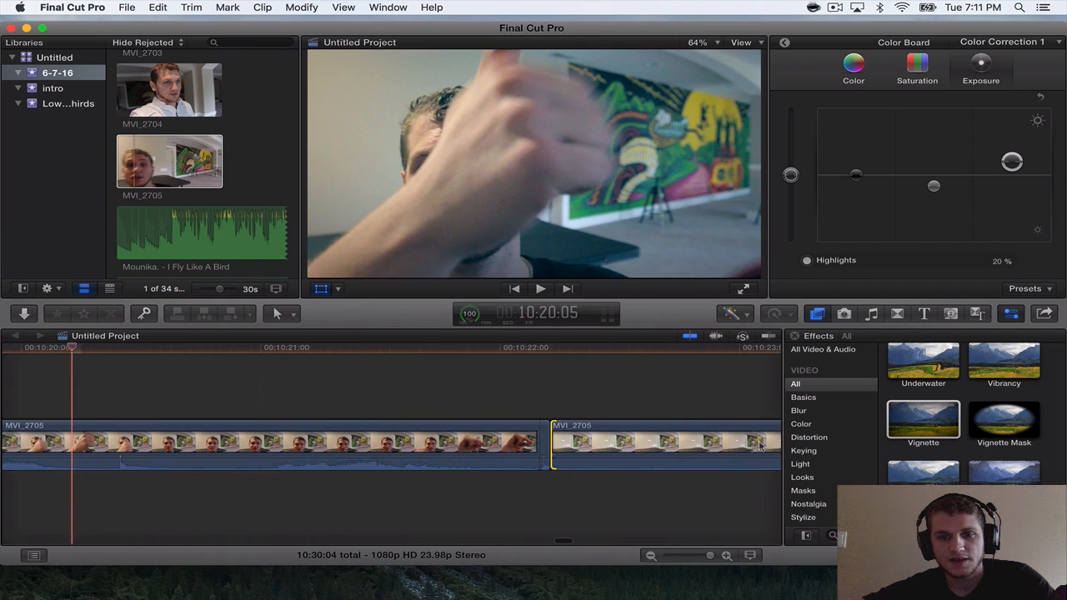
Lower the last MVI_2705 segment's audio to -∞ dB and play across the gesture cut.
left_click_drag(620, 442, 609, 477)
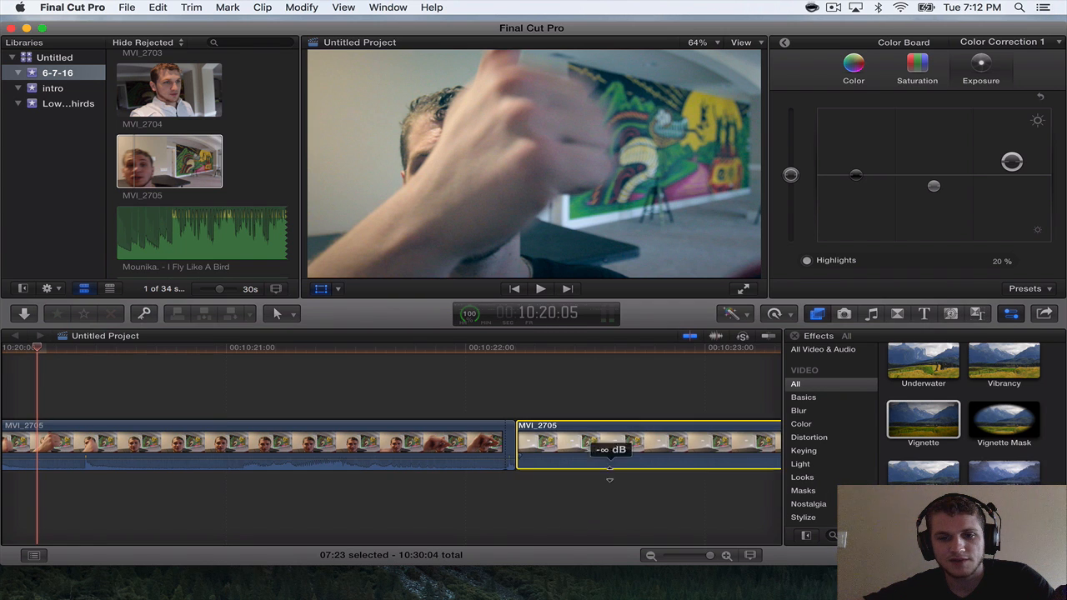
key("super+equal")
scroll(557, 459, "right", 10)
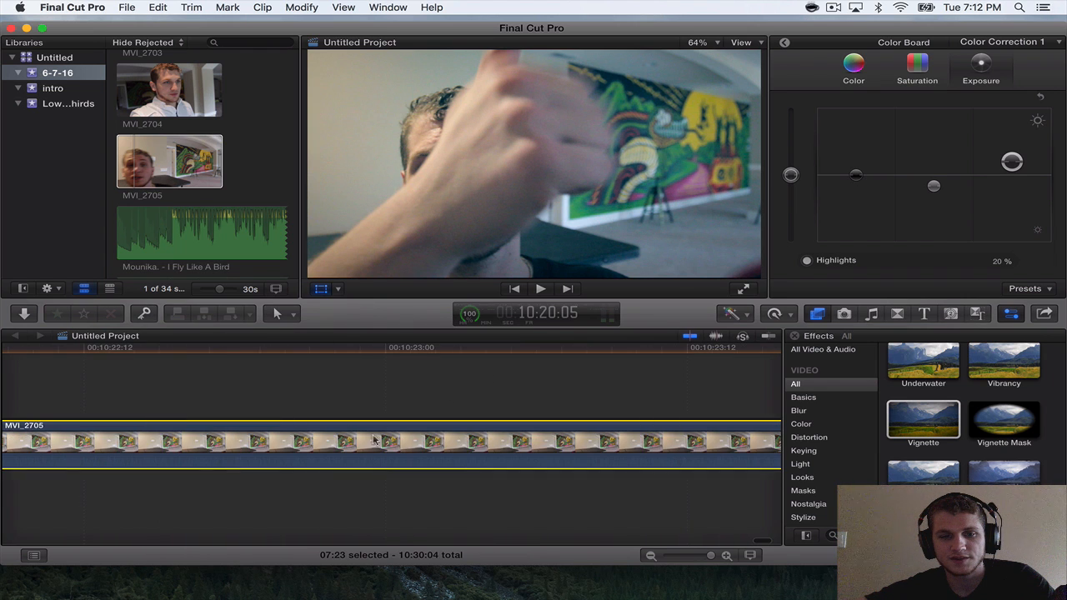
scroll(374, 446, "left", 5)
left_click(371, 350)
key("space")
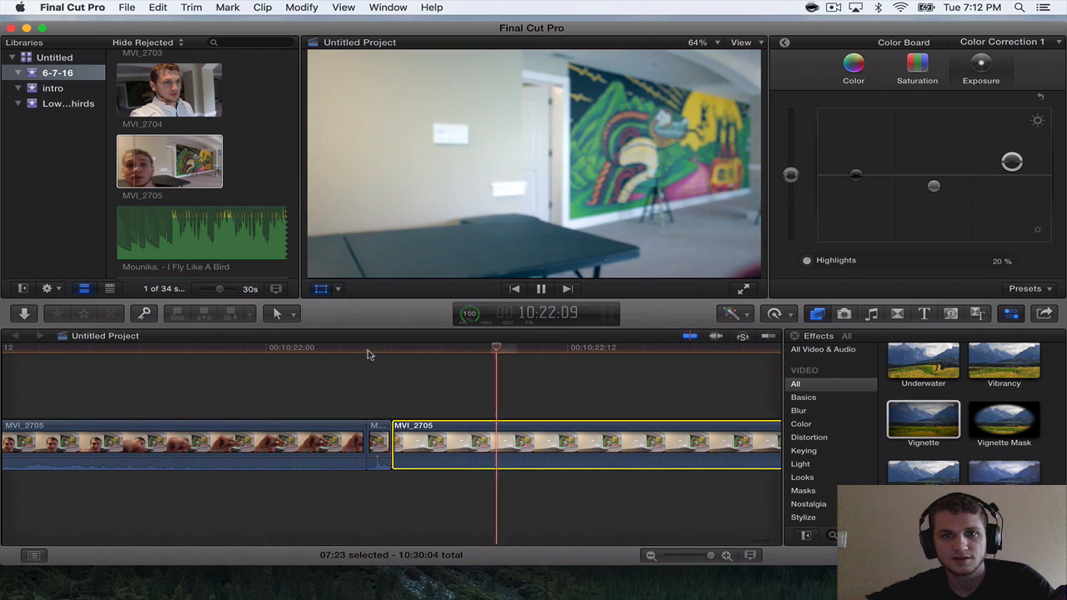
Detach the audio of the one-frame MVI_2705 clip and extend its end a few frames beneath the empty-room segment.
right_click(375, 440)
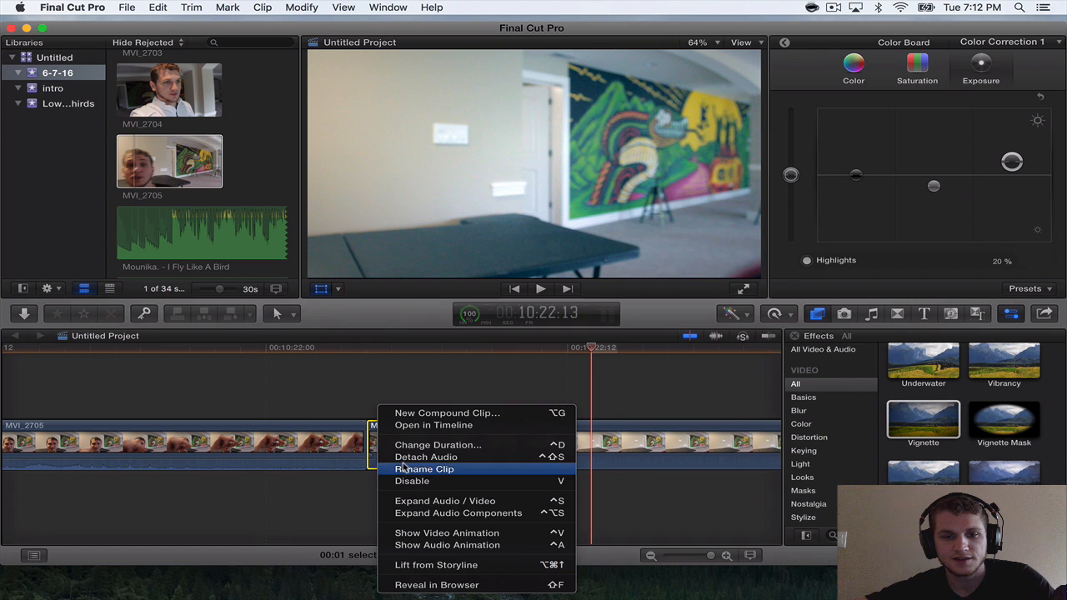
left_click(406, 458)
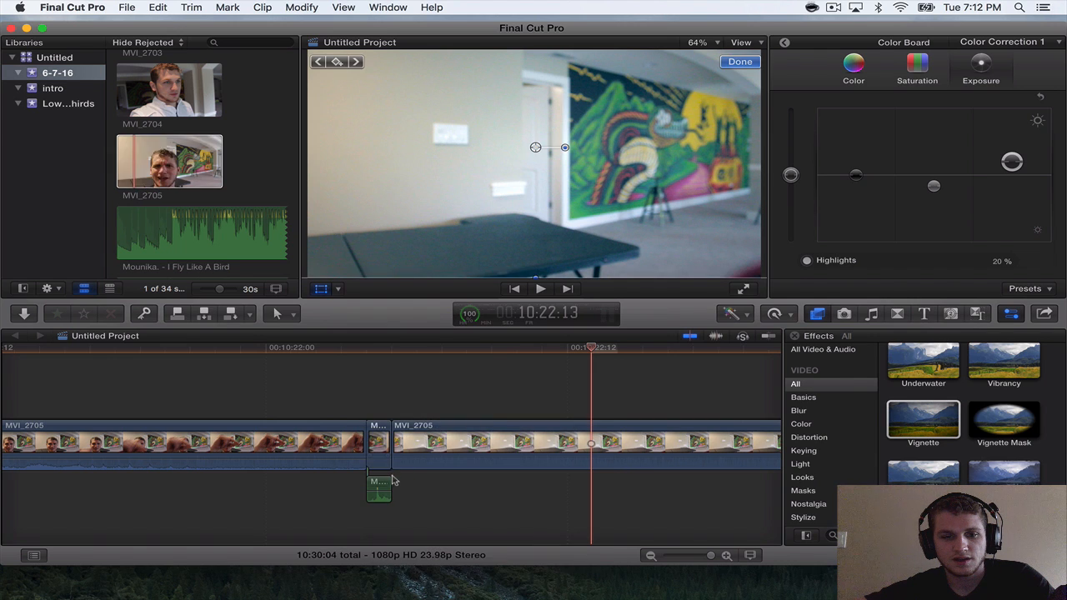
left_click_drag(397, 481, 435, 486)
left_click(373, 430)
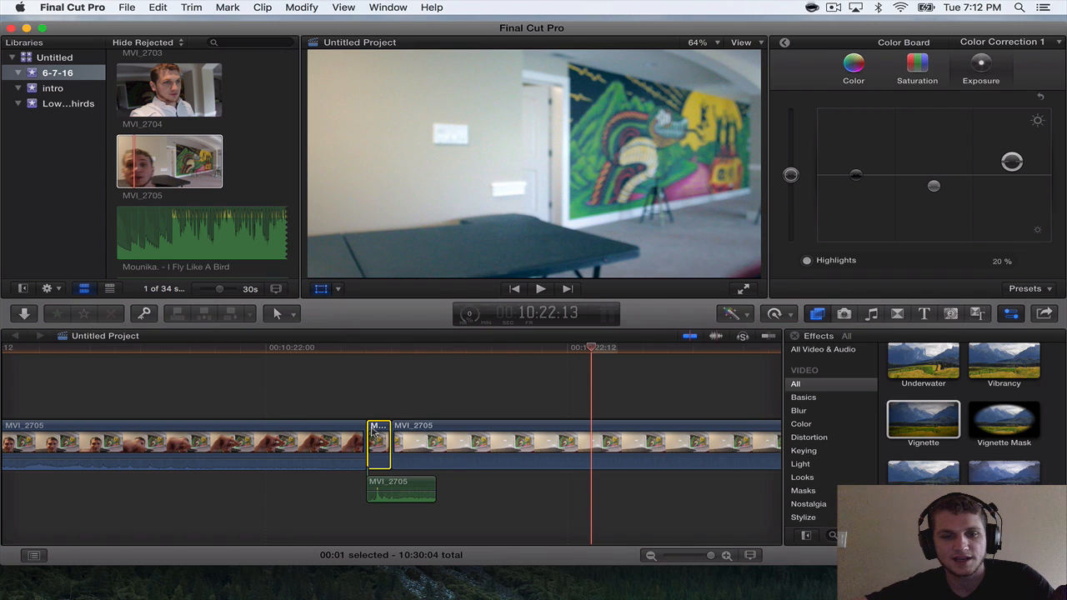
right_click(372, 430)
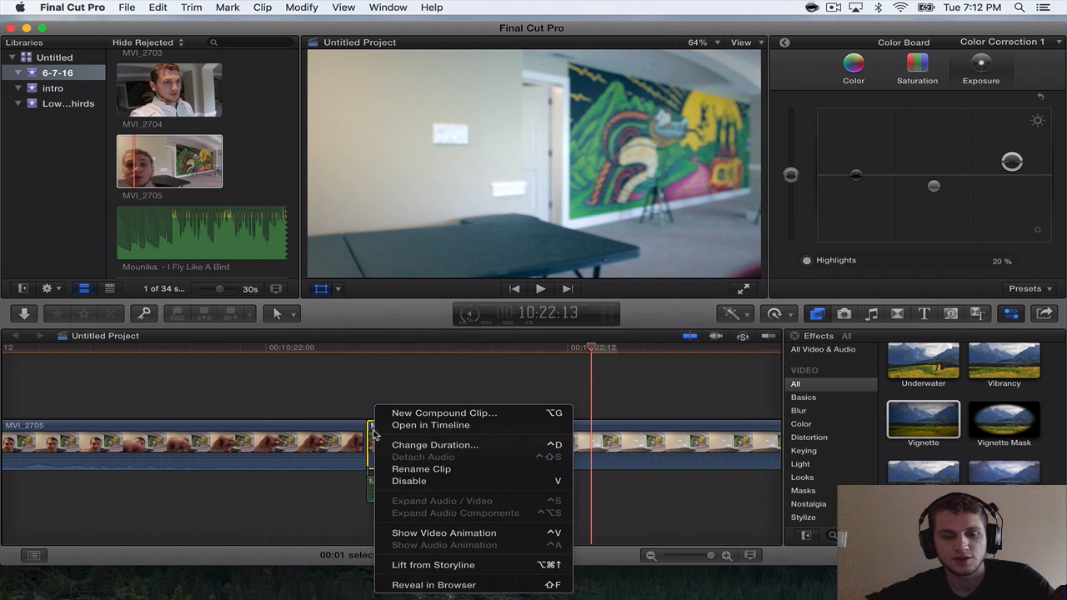
left_click(361, 378)
left_click(377, 486)
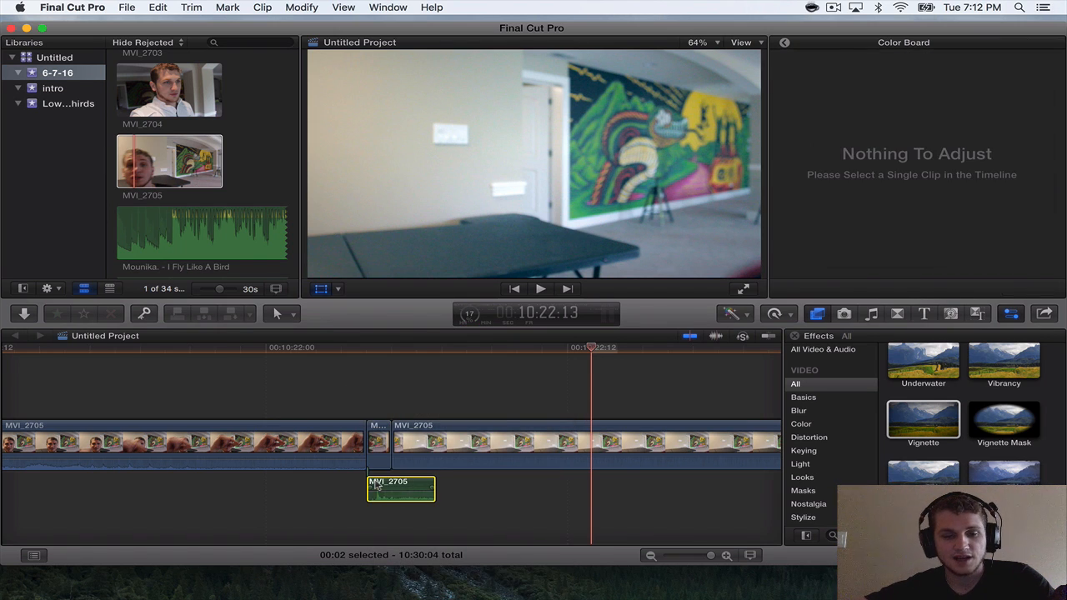
left_click_drag(428, 484, 456, 485)
Add a fade-out to the detached MVI_2705 audio and play across the cut from just before 10:22:00.
left_click_drag(388, 353, 422, 351)
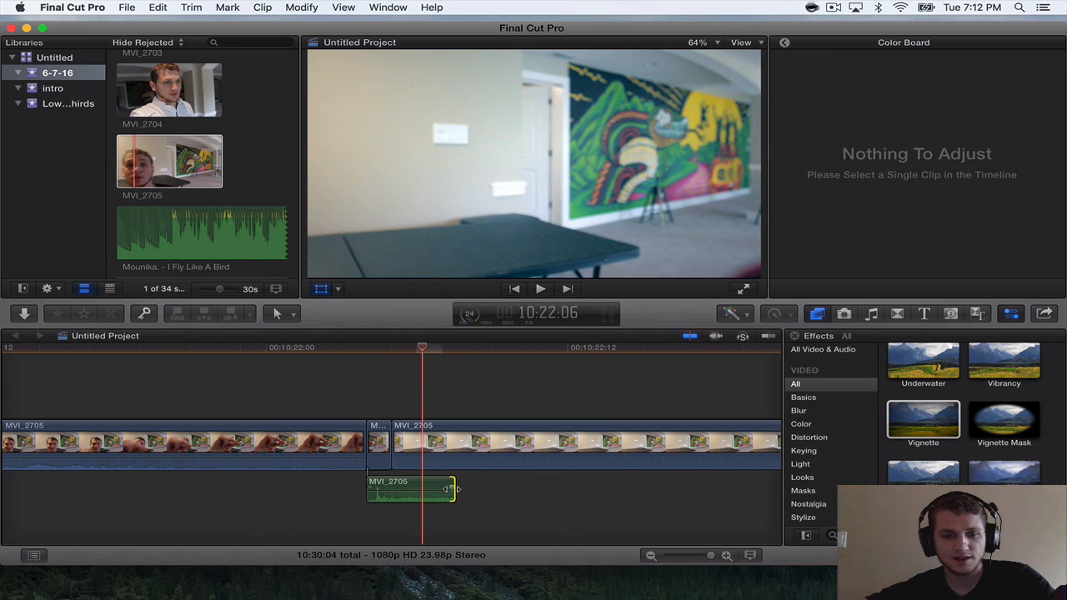
left_click(390, 480)
key("super+minus")
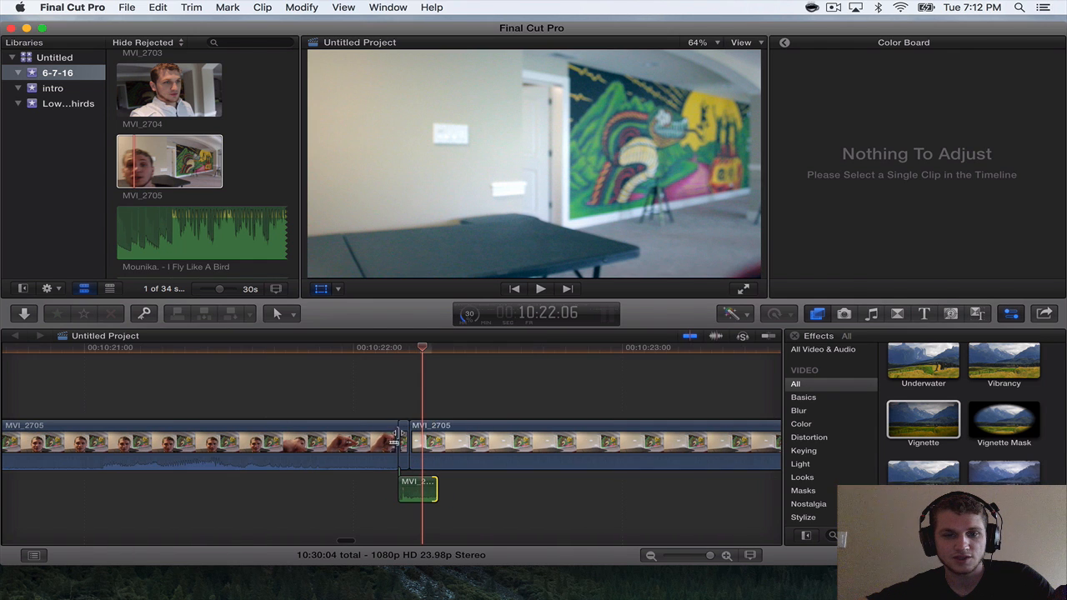
left_click(358, 349)
key("space")
key("space")
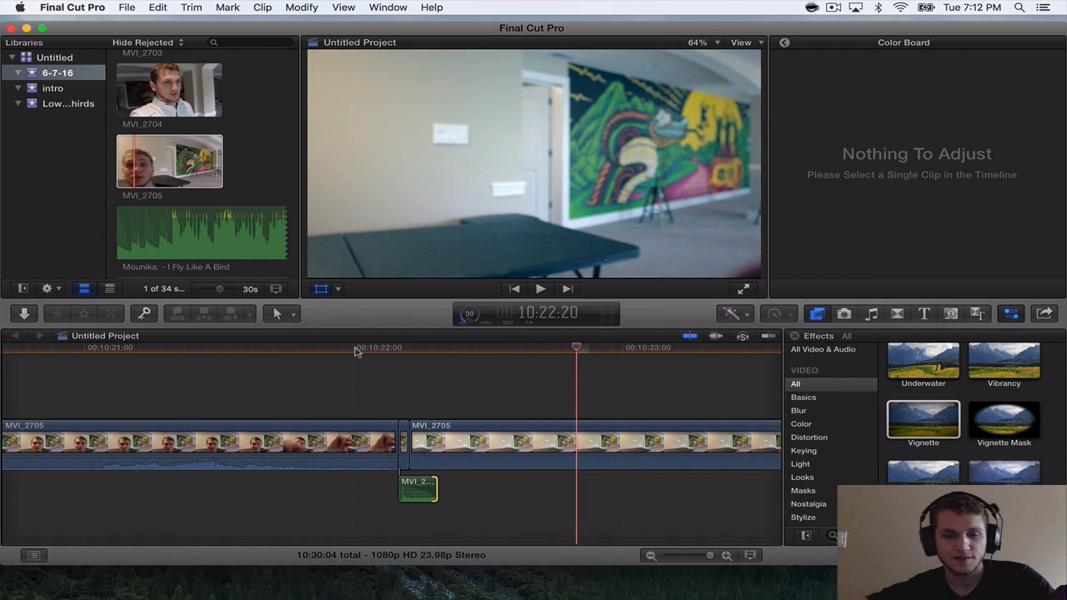
Place the closing section of Mounika. - I Fly Like A Bird from the 6-7-16 event beneath the one-frame MVI_2705 clip.
key("super+minus")
scroll(354, 351, "right", 5)
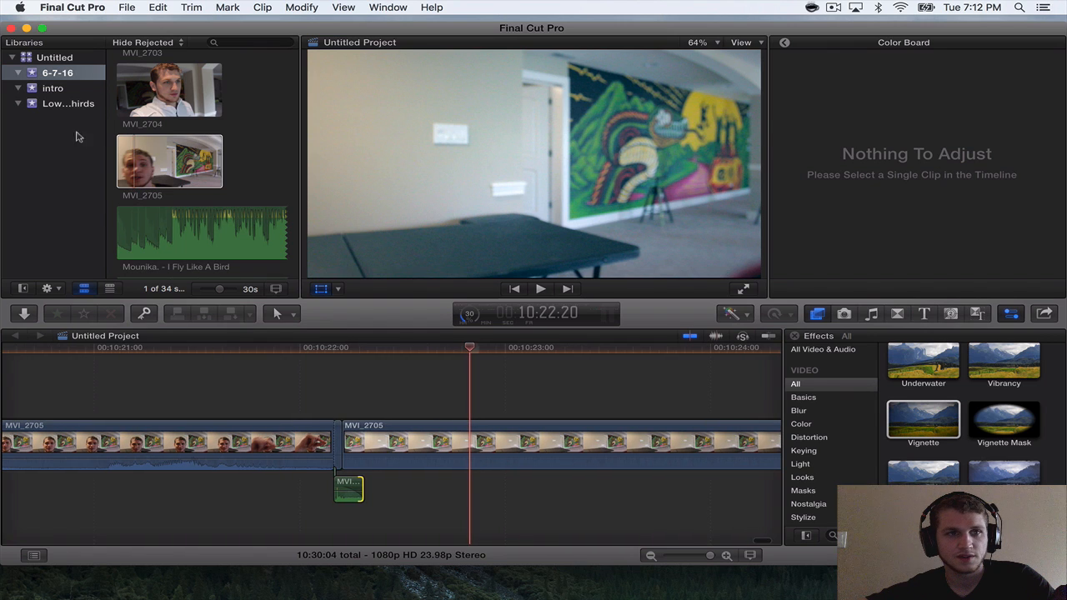
left_click(88, 90)
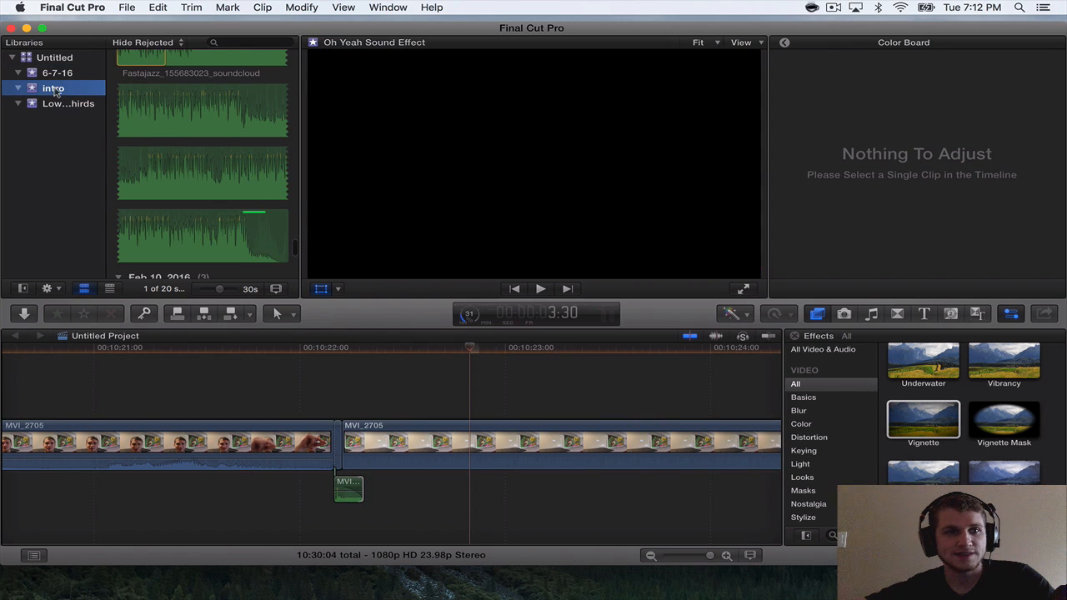
left_click(63, 74)
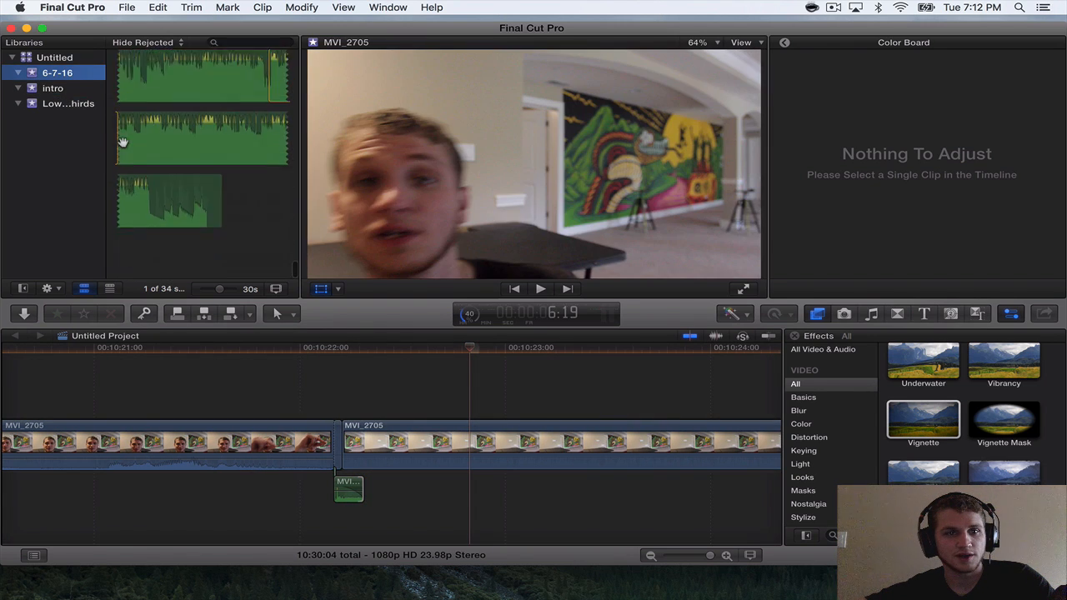
scroll(121, 144, "up", 2)
scroll(122, 143, "down", 1)
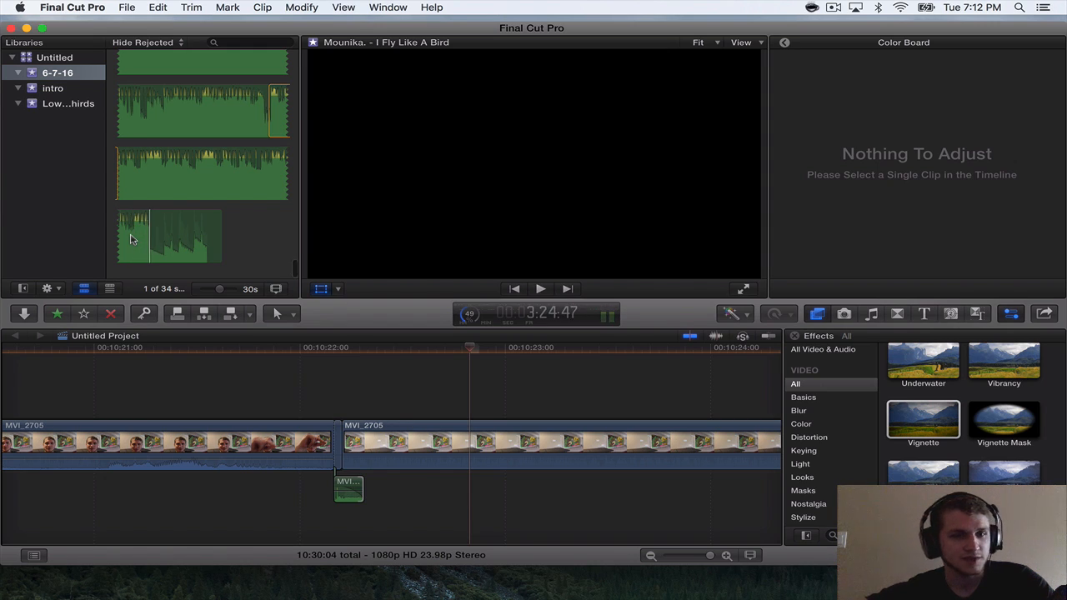
left_click_drag(151, 237, 337, 520)
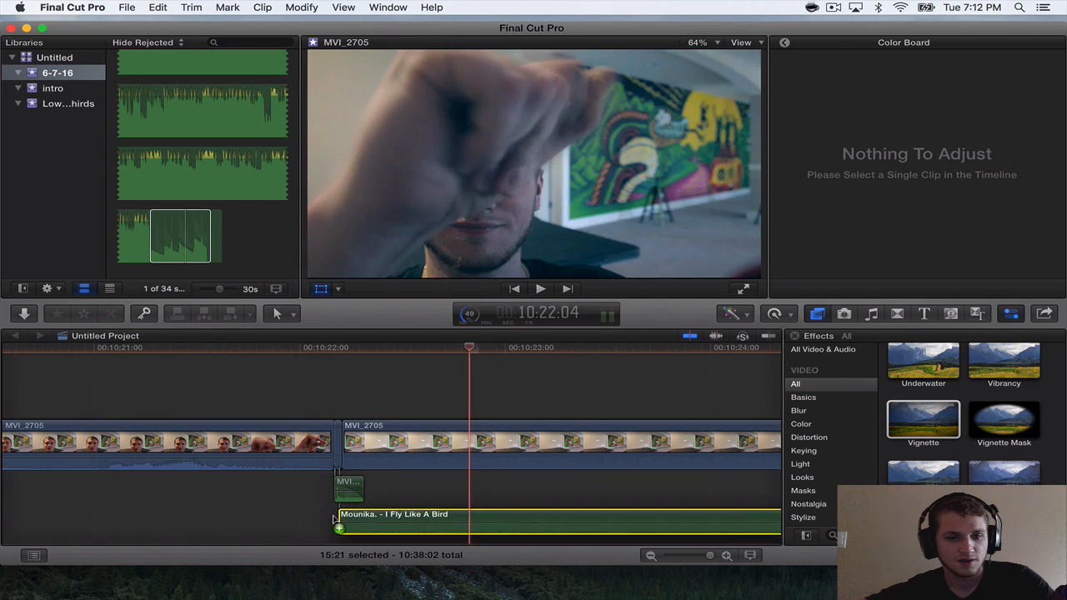
Shift the I Fly Like A Bird music slightly so it starts on the peak in the detached MVI_2705 audio.
key("super+equal")
scroll(335, 519, "left", 10)
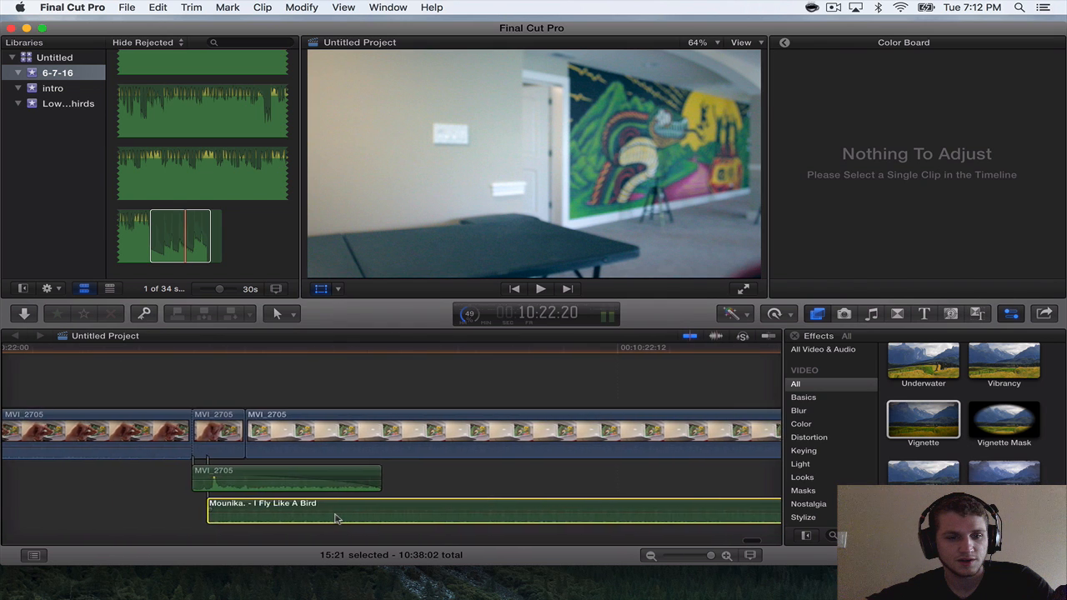
scroll(335, 518, "right", 10)
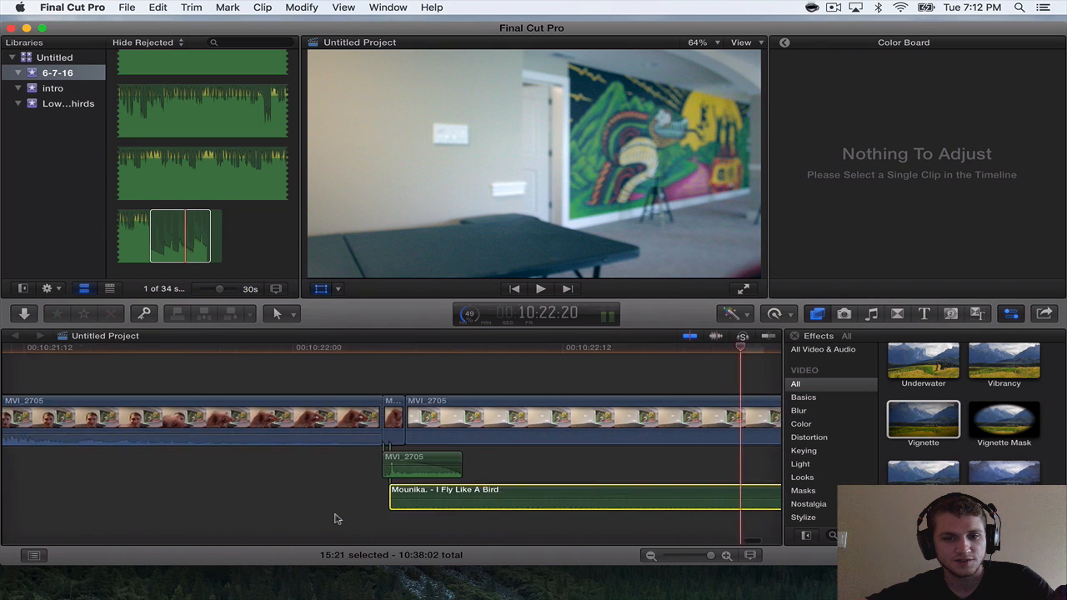
scroll(336, 519, "left", 10)
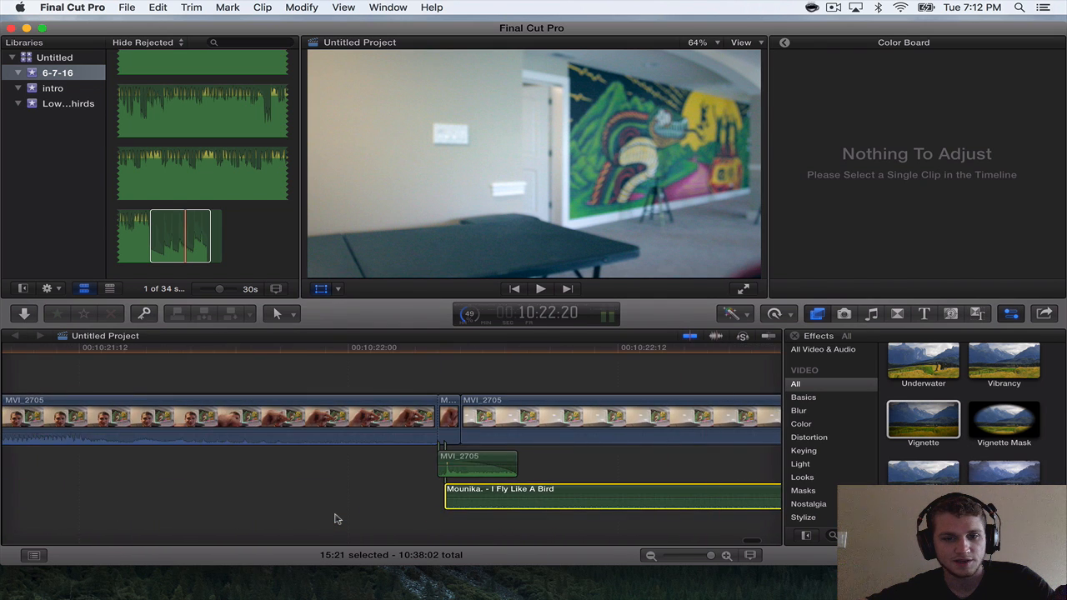
scroll(342, 515, "right", 5)
scroll(350, 513, "left", 4)
key("super+equal")
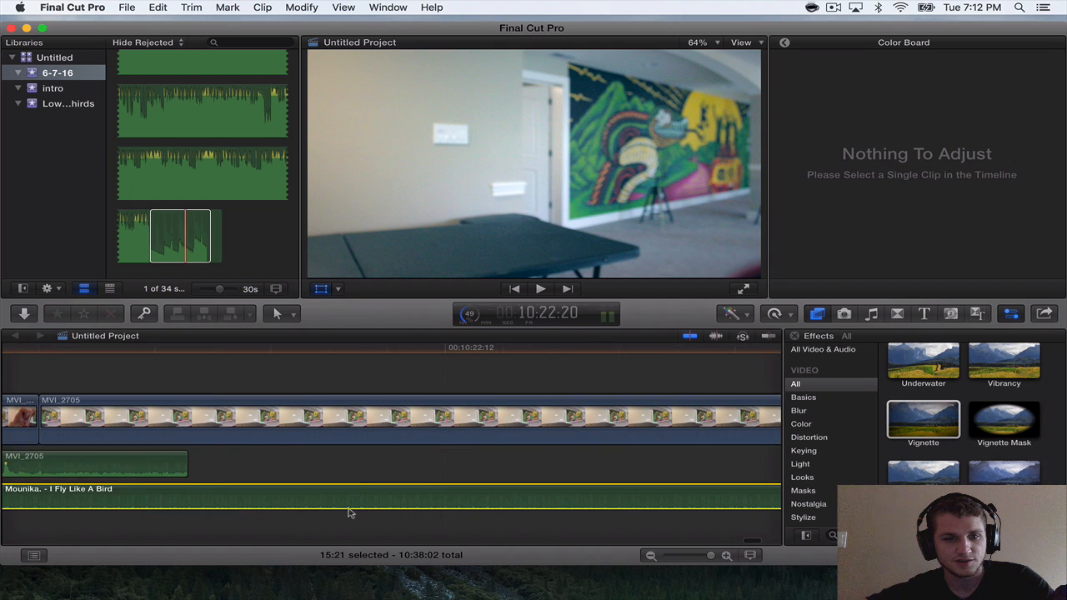
scroll(350, 513, "left", 4)
scroll(216, 485, "left", 1)
scroll(215, 485, "left", 3)
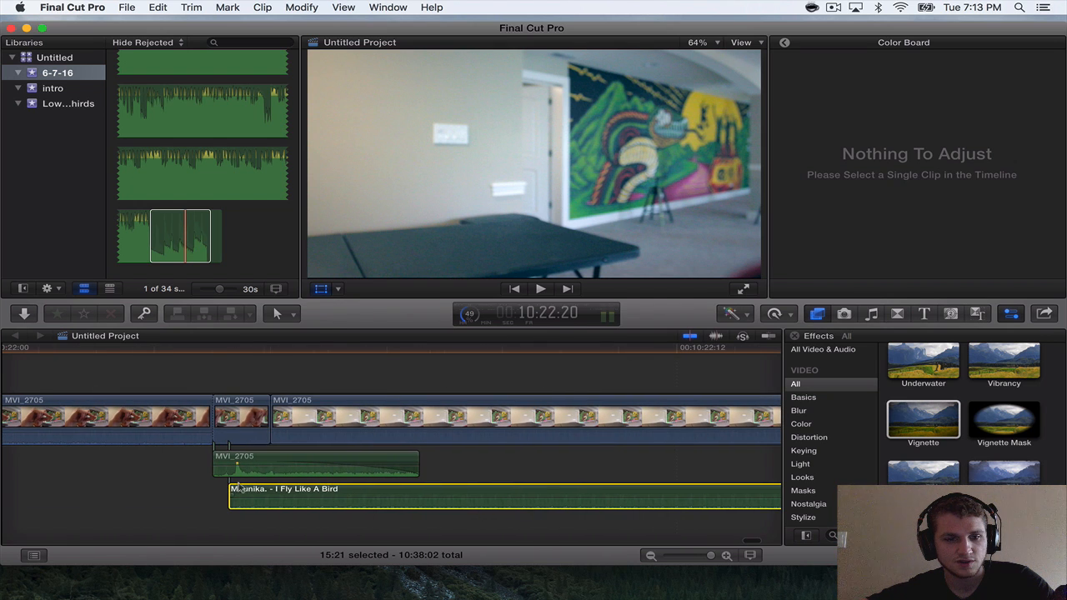
left_click(223, 359)
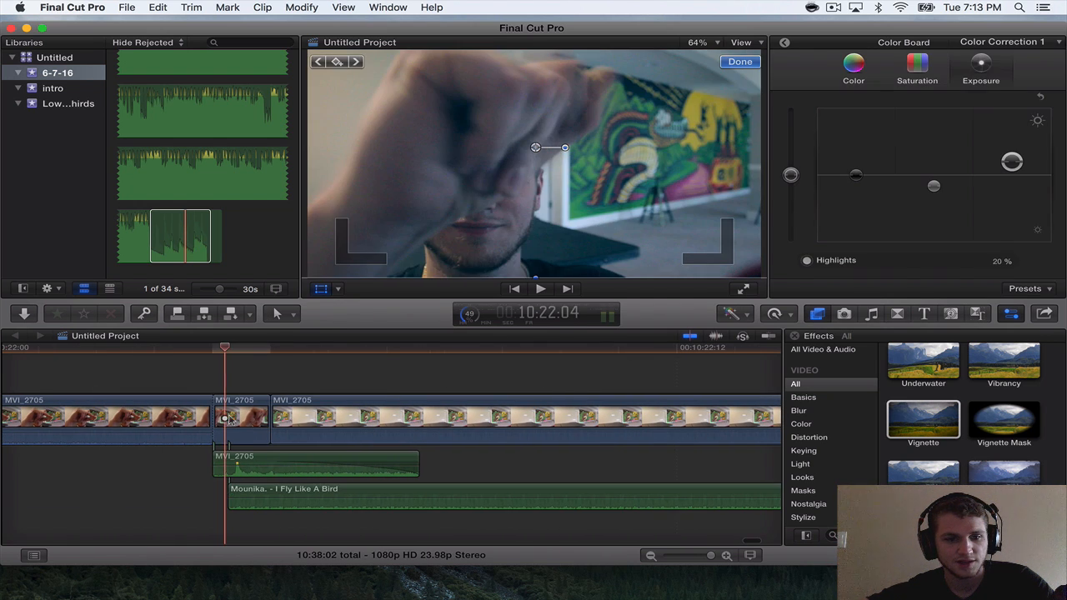
left_click_drag(250, 486, 258, 486)
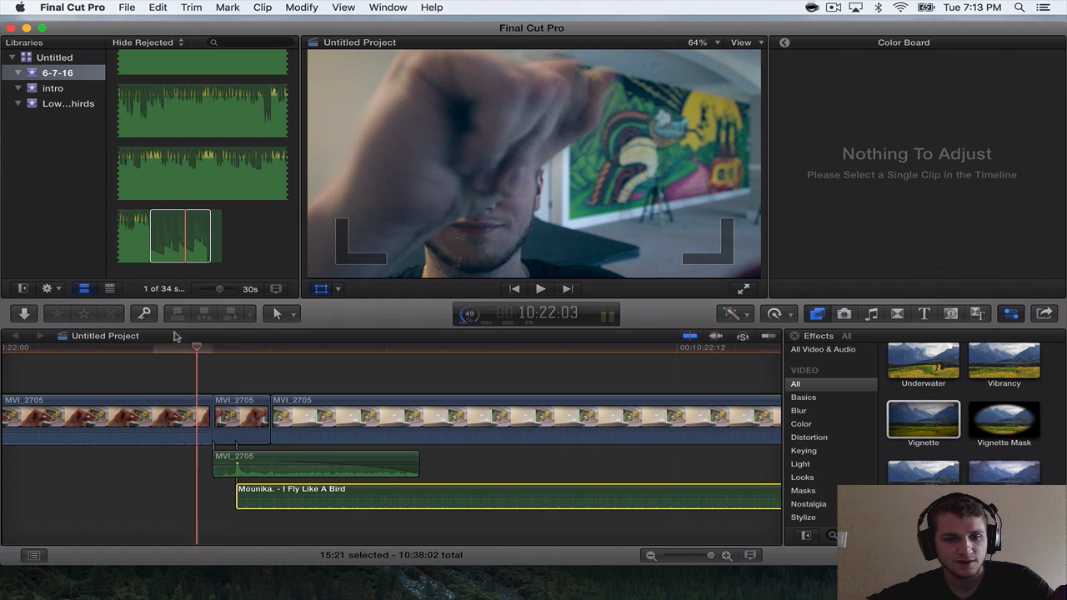
Play across the gesture cut twice to check the timing of the music against the disappearance.
key("space")
key("space")
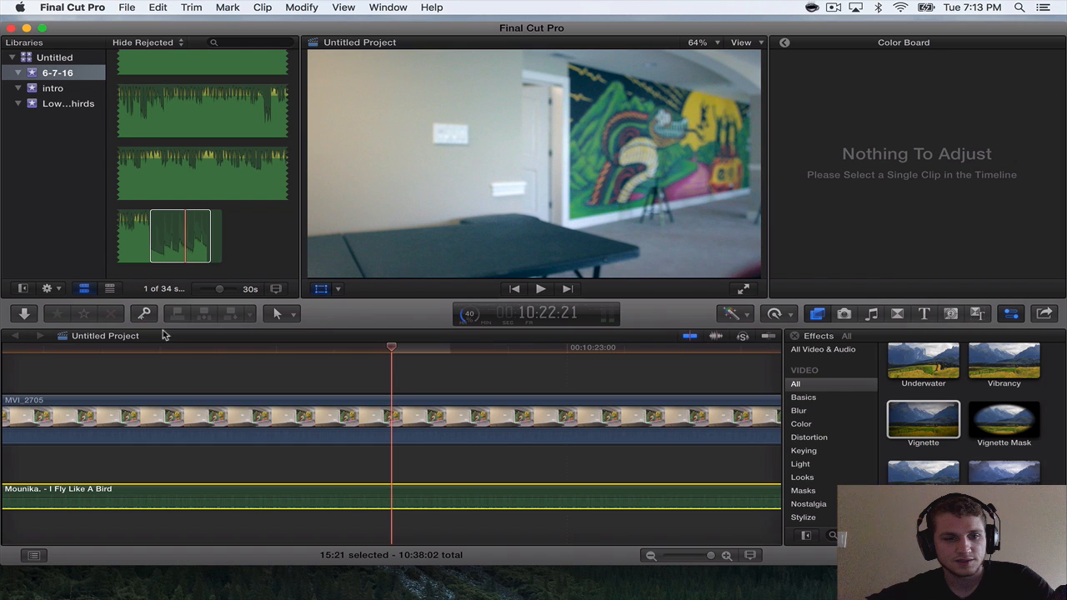
scroll(151, 393, "down", 5)
scroll(151, 393, "left", 4)
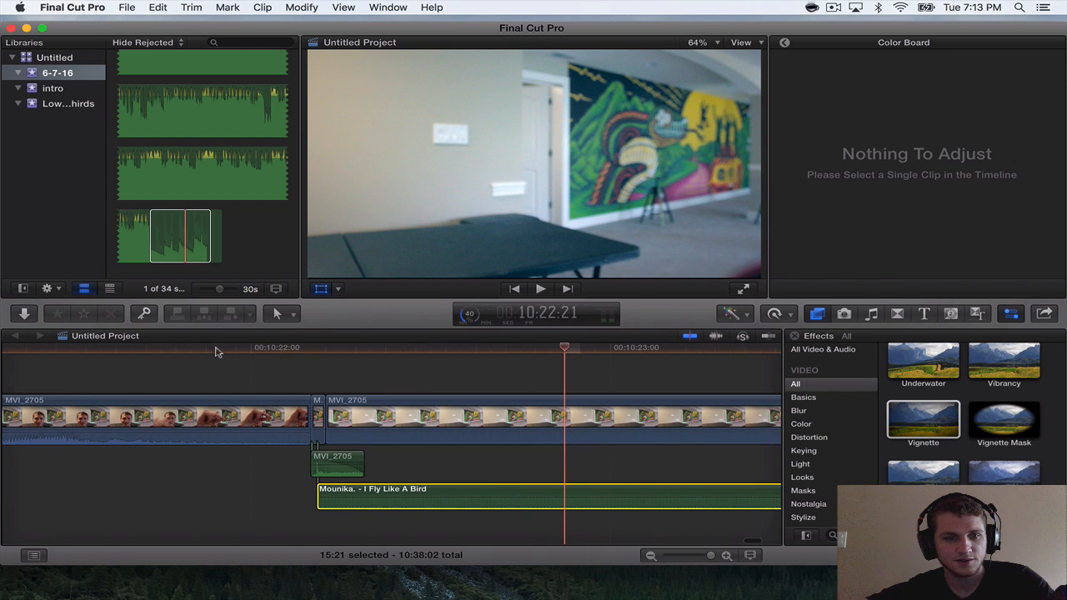
left_click(215, 348)
key("space")
key("space")
scroll(216, 350, "down", 2)
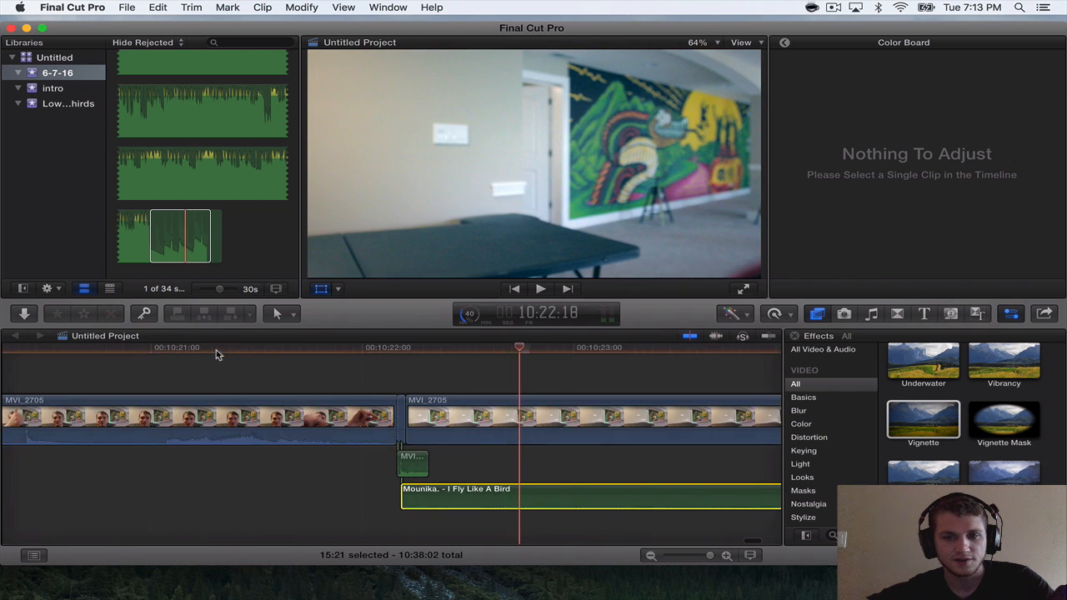
Place a Basic Title over the closing MVI_2705 clip, then move its text onto the table and tilt it slightly to match.
scroll(215, 353, "down", 3)
scroll(215, 354, "up", 2)
scroll(216, 353, "down", 3)
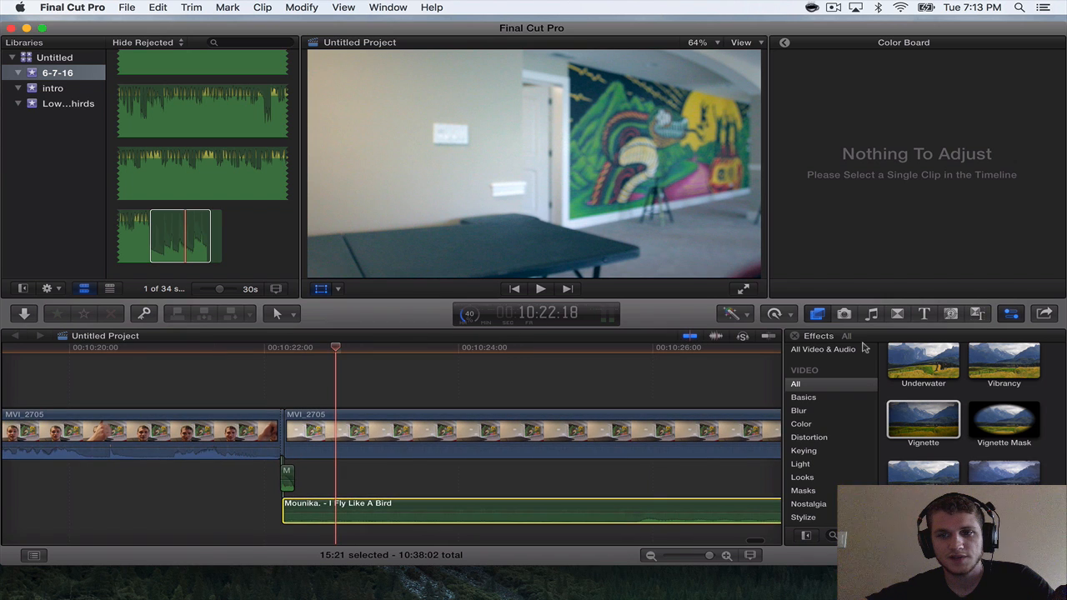
left_click_drag(1005, 479, 285, 383)
scroll(286, 382, "down", 5)
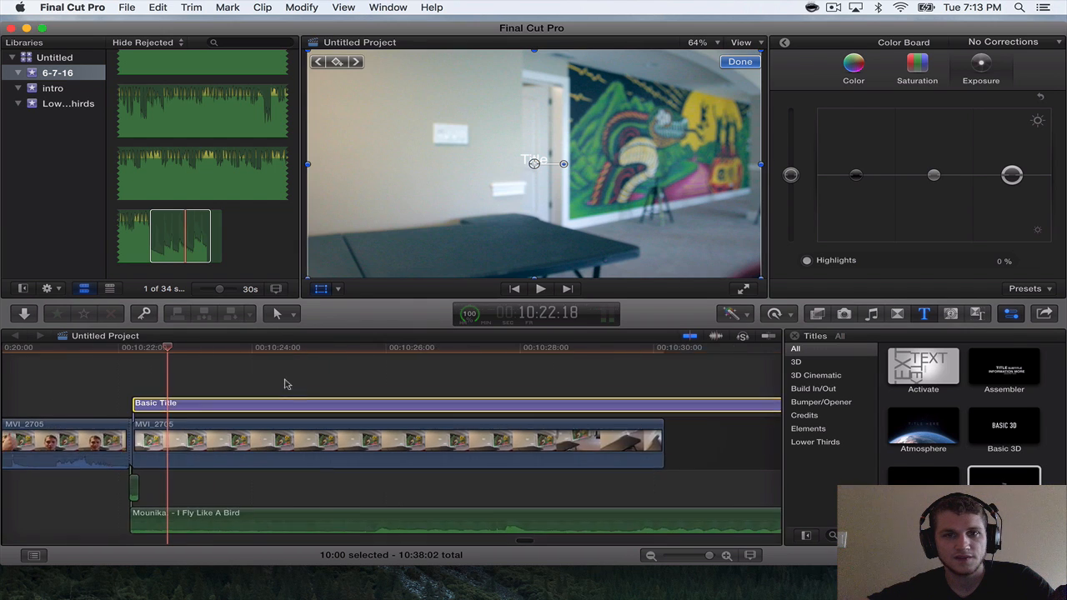
left_click_drag(534, 164, 533, 258)
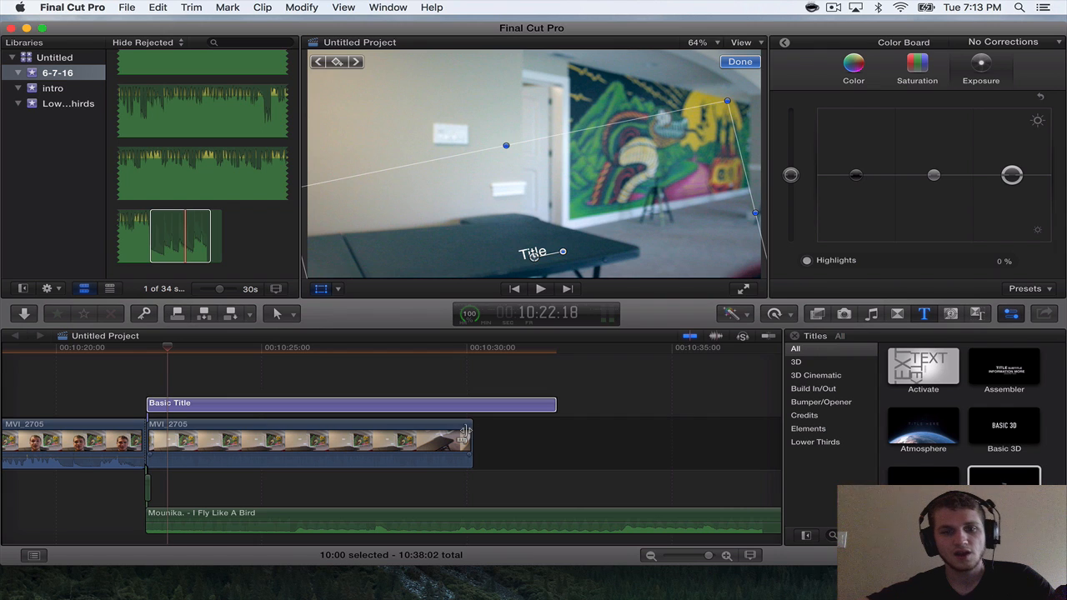
Trim the end of the closing MVI_2705 clip to a duration of 5:20, before the camera moves.
left_click_drag(465, 433, 380, 427)
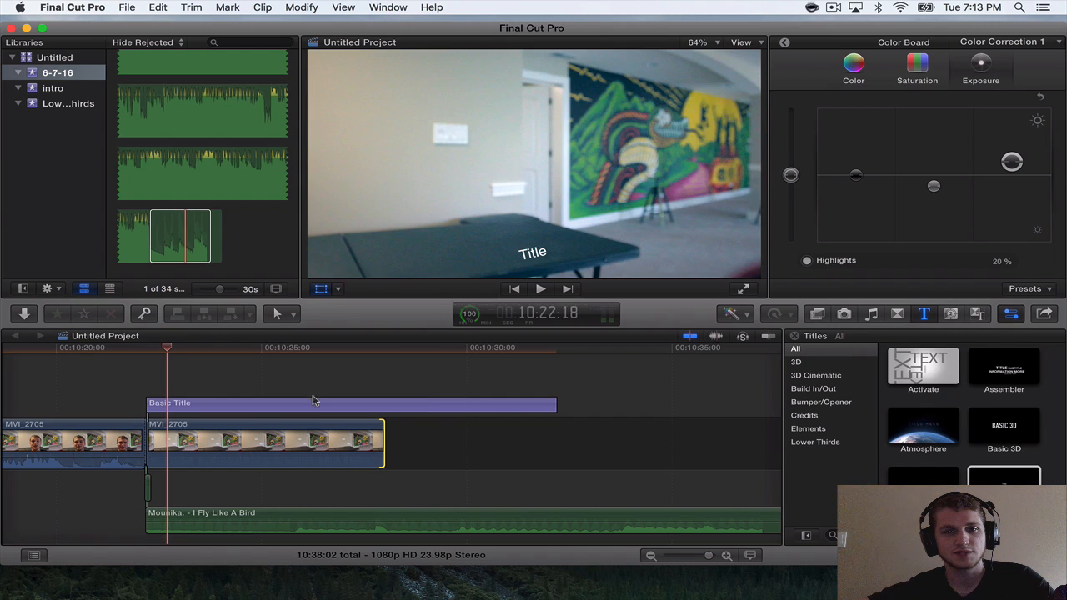
left_click(316, 351)
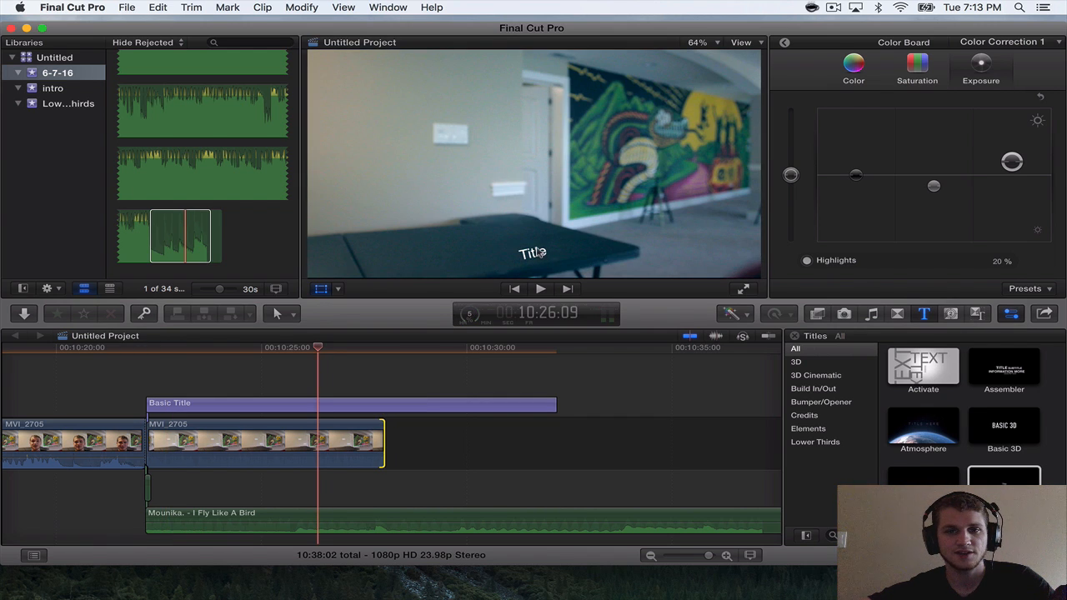
Set the font of the Basic Title text to Helvetica Neue in the UltraLight style.
left_click(536, 254)
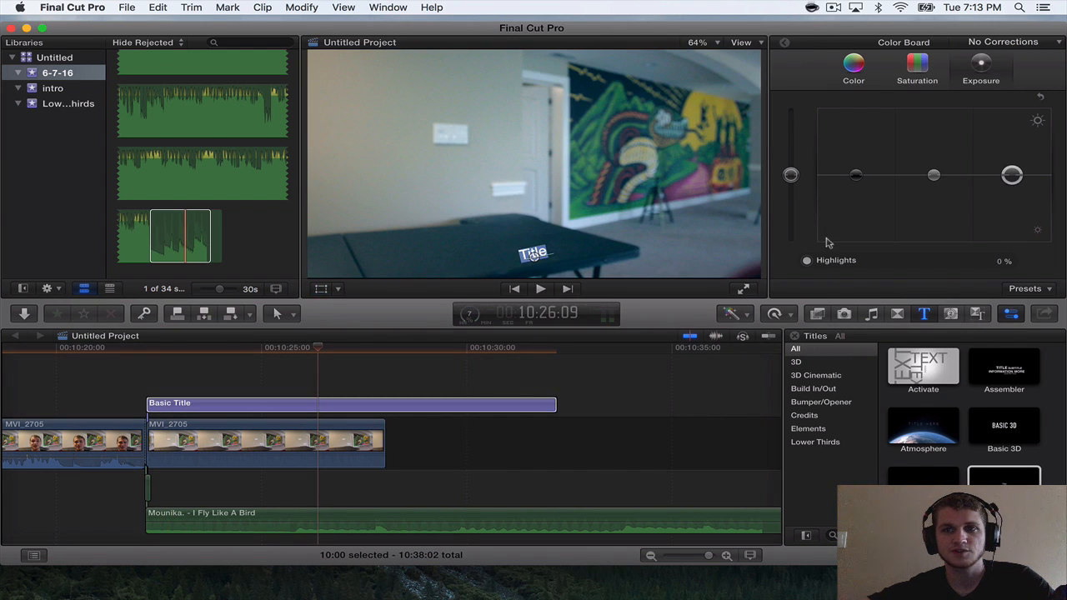
double_click(297, 406)
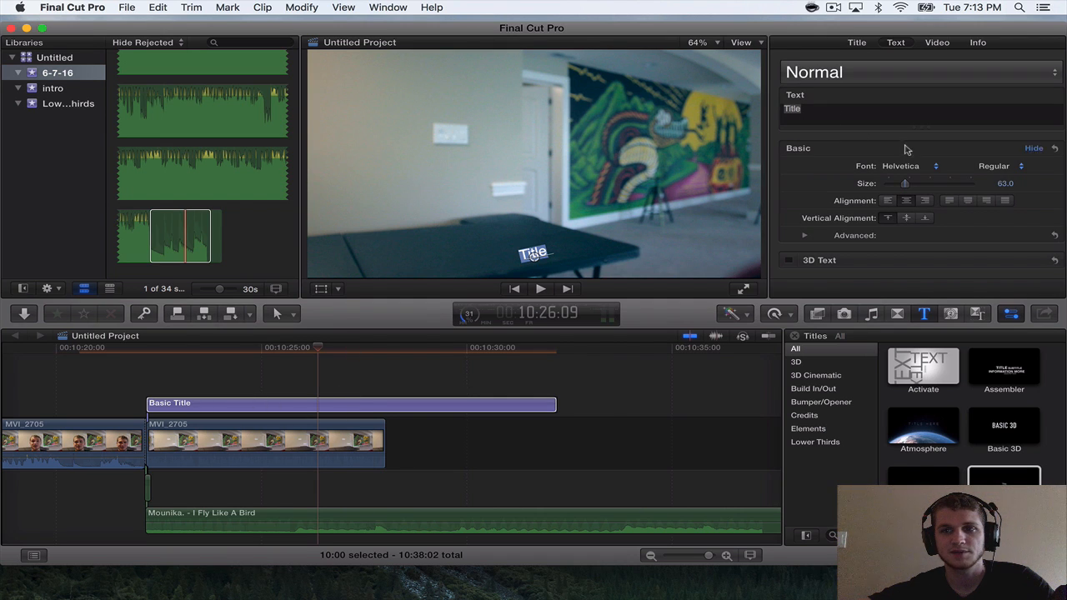
left_click(909, 166)
left_click(996, 186)
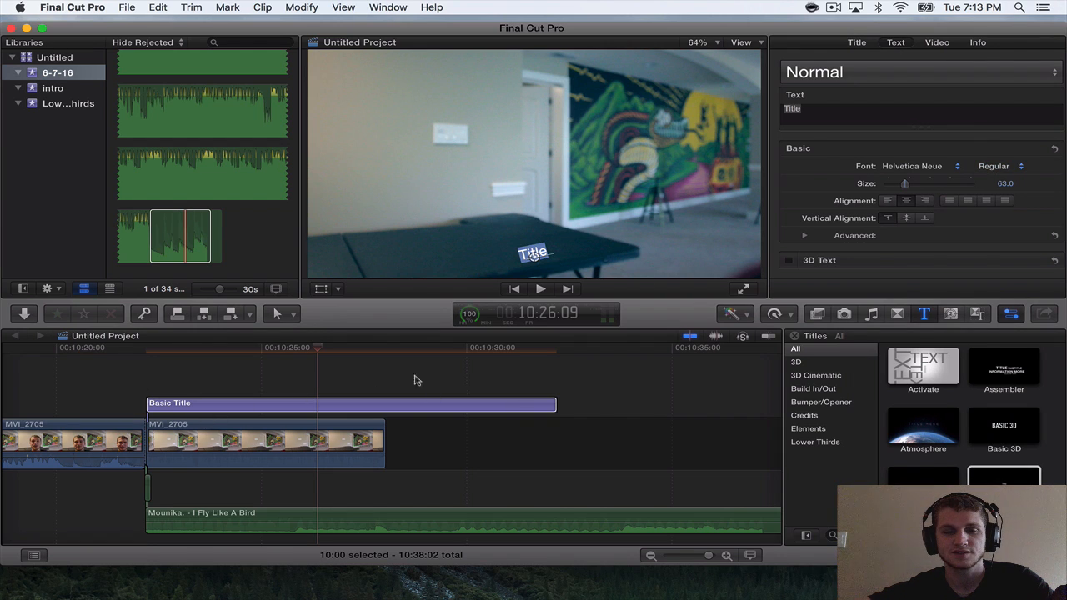
left_click(945, 166)
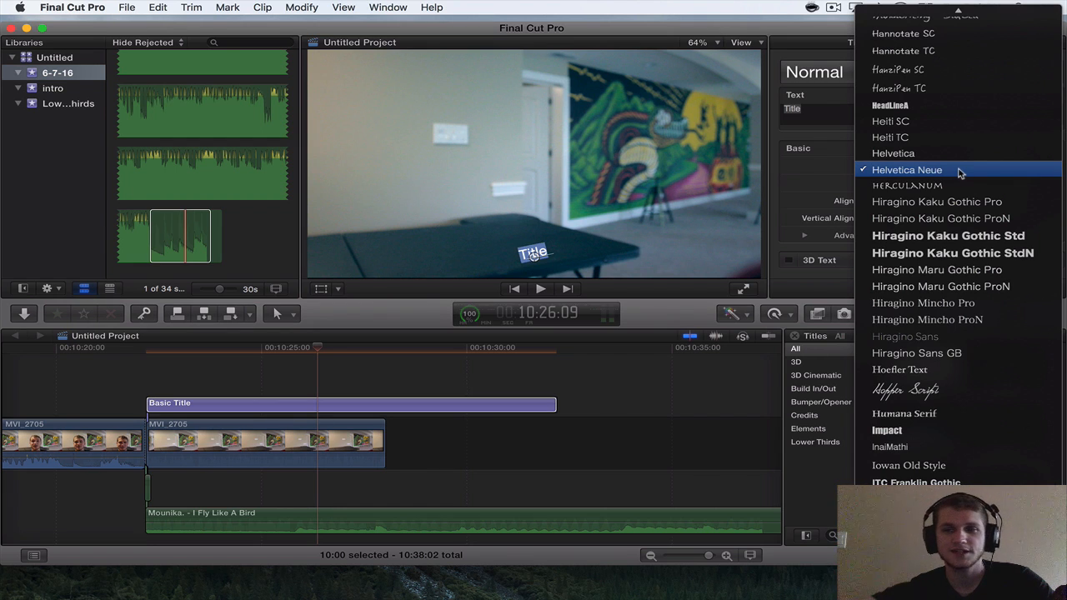
left_click(959, 185)
left_click(957, 168)
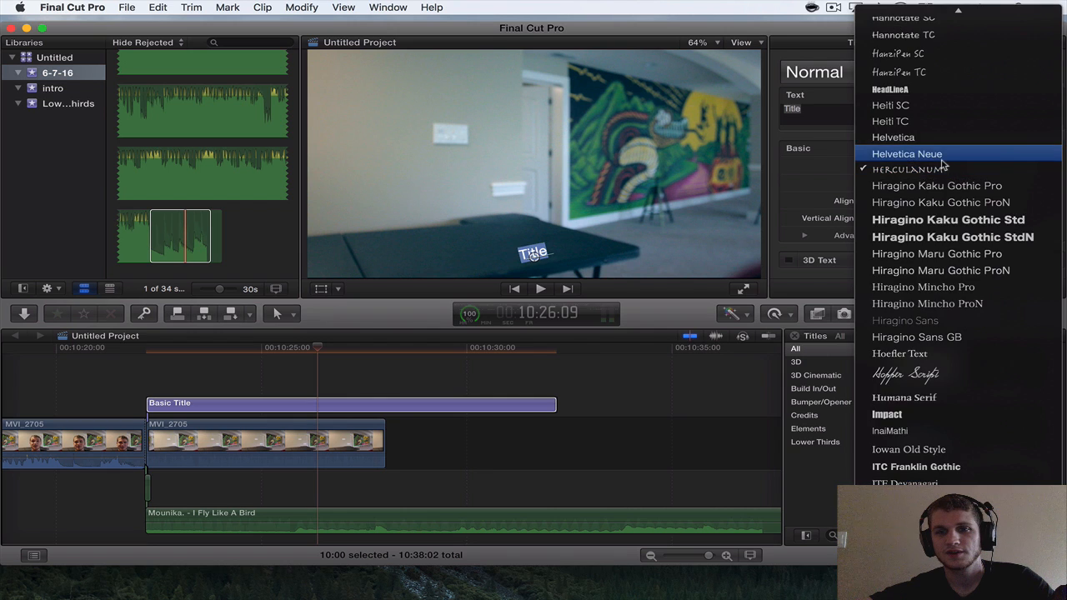
left_click(942, 160)
left_click(996, 167)
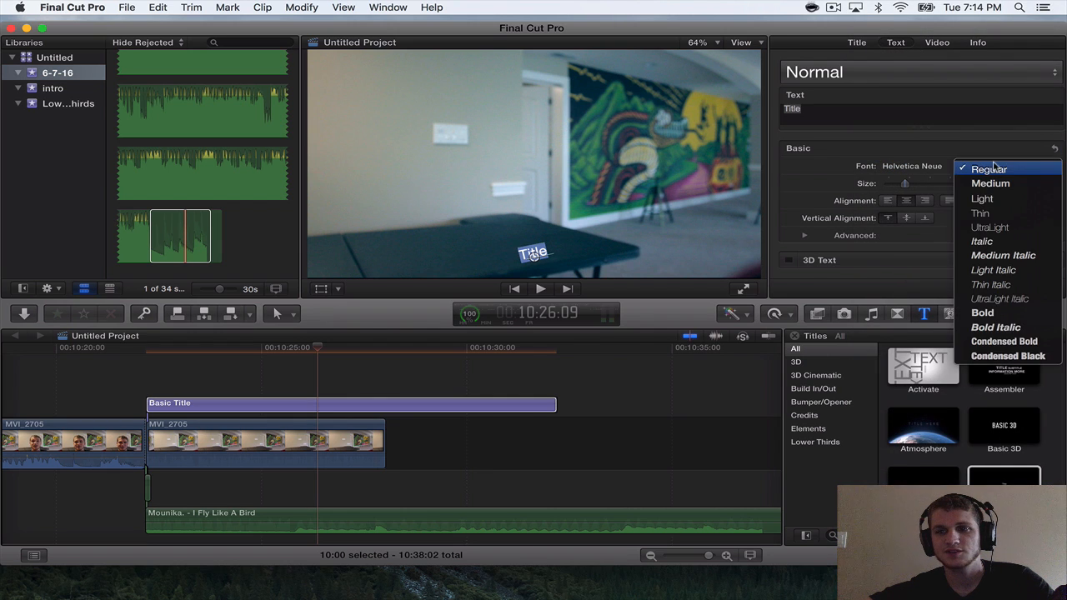
left_click(1024, 229)
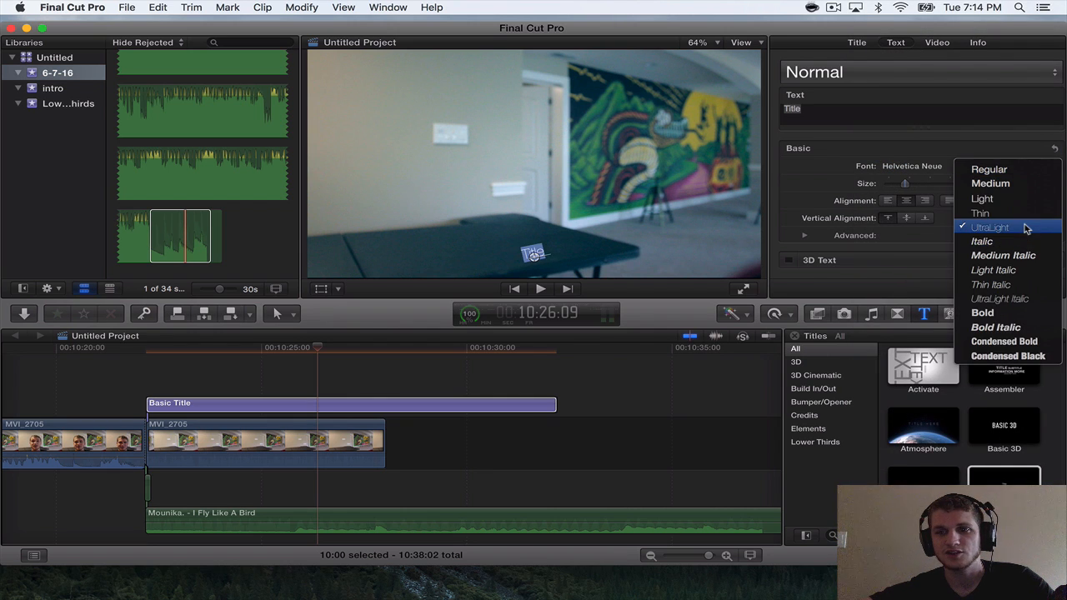
Adjust the end of the closing MVI_2705 clip to 10:27:08, just before the camera moves, for a duration of 5:03.
left_click(364, 433)
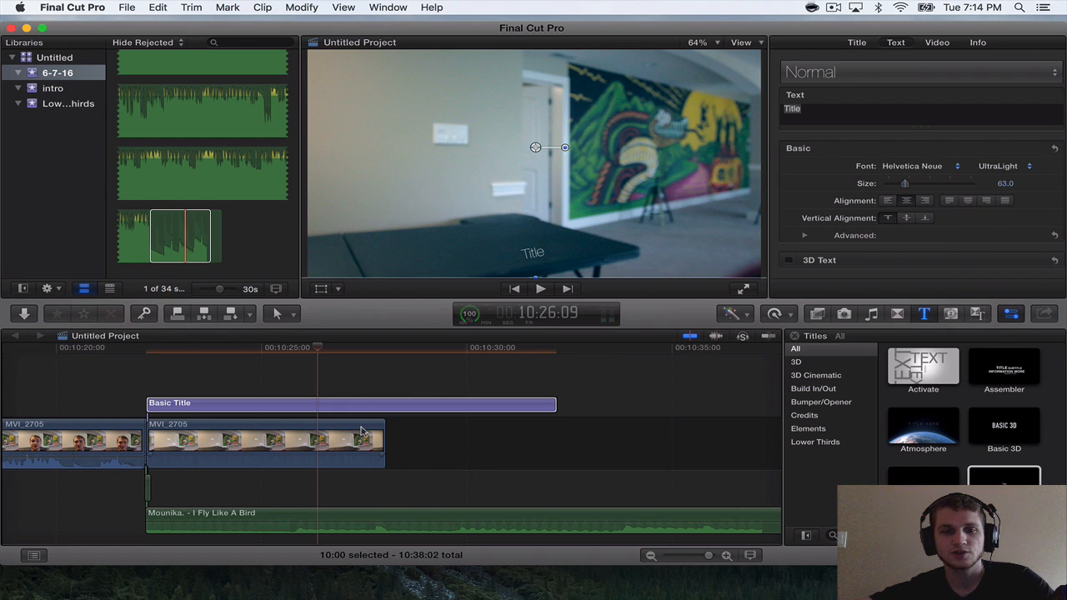
key("super+minus")
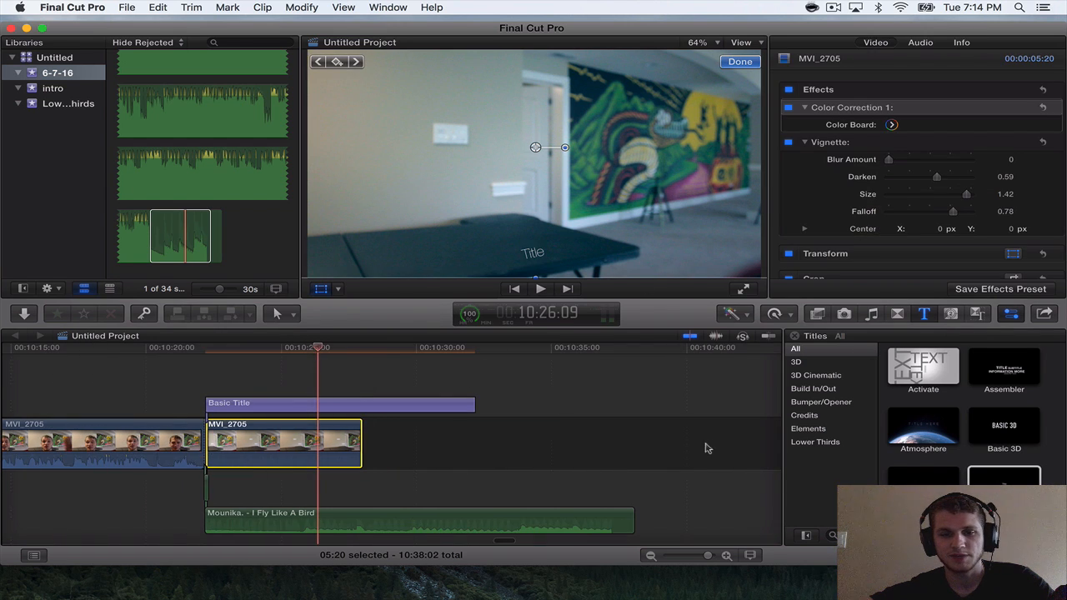
left_click_drag(368, 432, 414, 428)
left_click(381, 347)
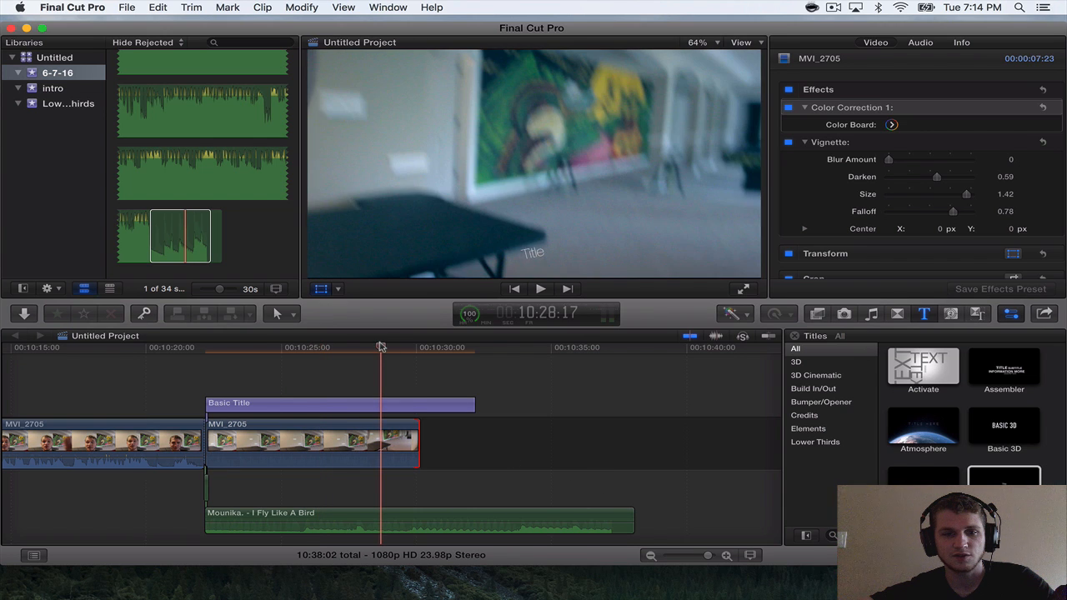
left_click_drag(384, 350, 347, 358)
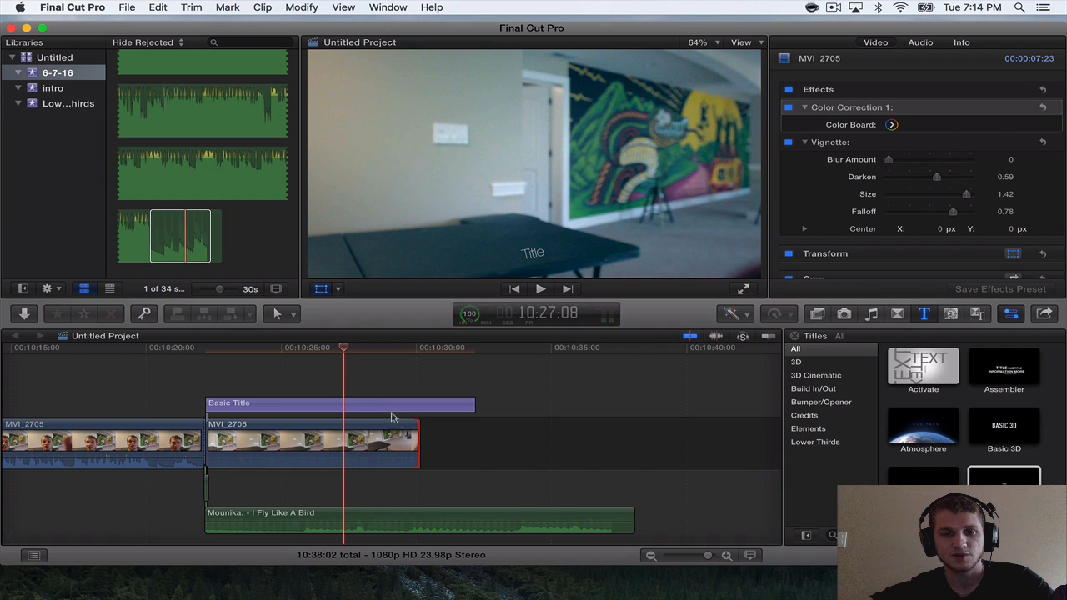
left_click_drag(411, 427, 336, 425)
Retime the closing MVI_2705 clip to 34% speed, stretching it to 15:05 near the end of the music.
left_click(308, 429)
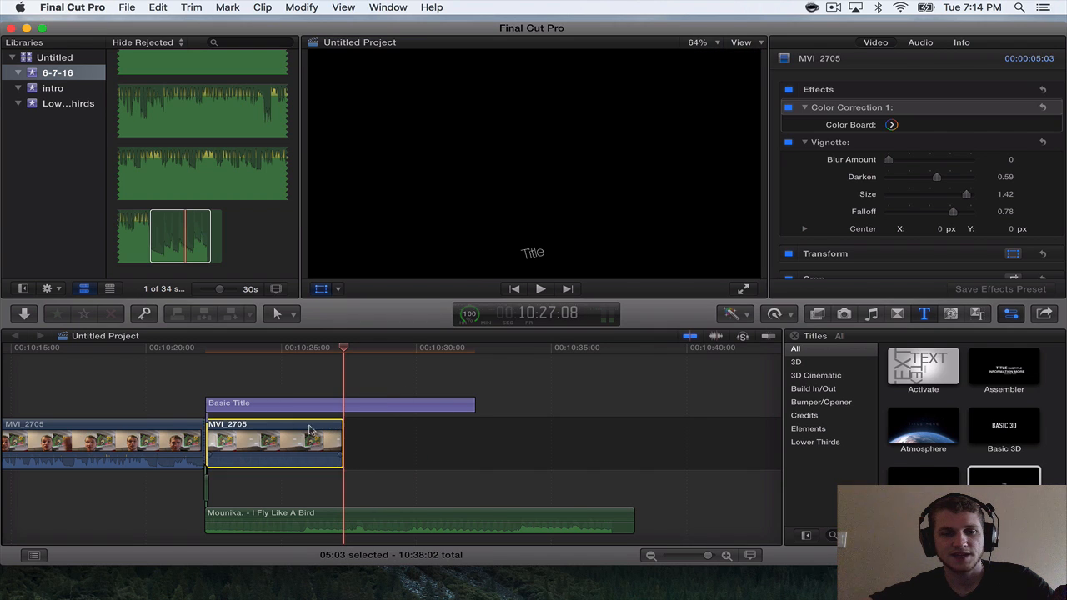
left_click(301, 351)
left_click(774, 314)
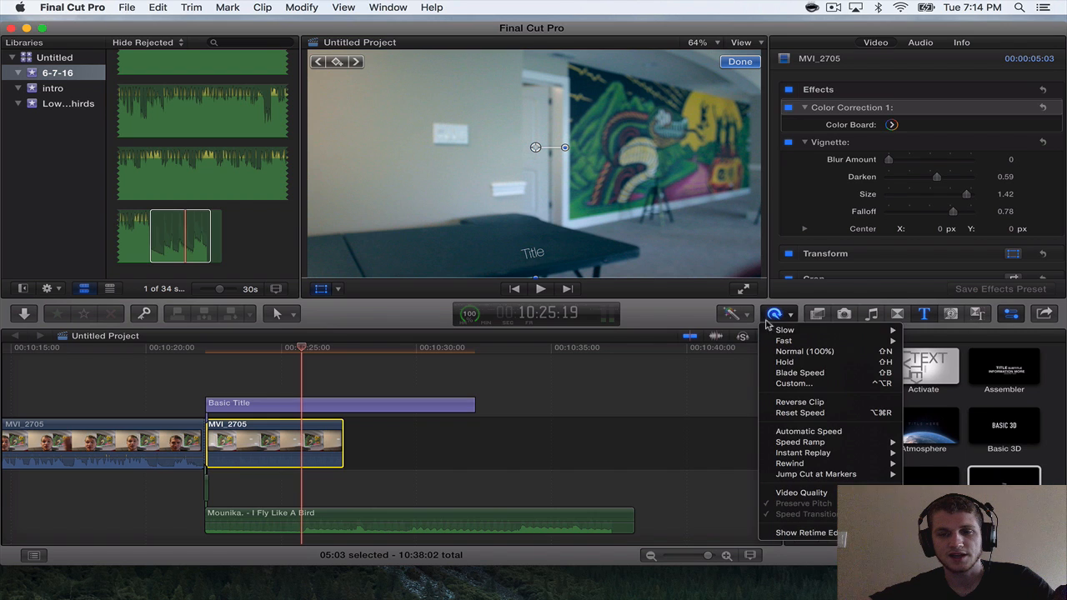
left_click(808, 431)
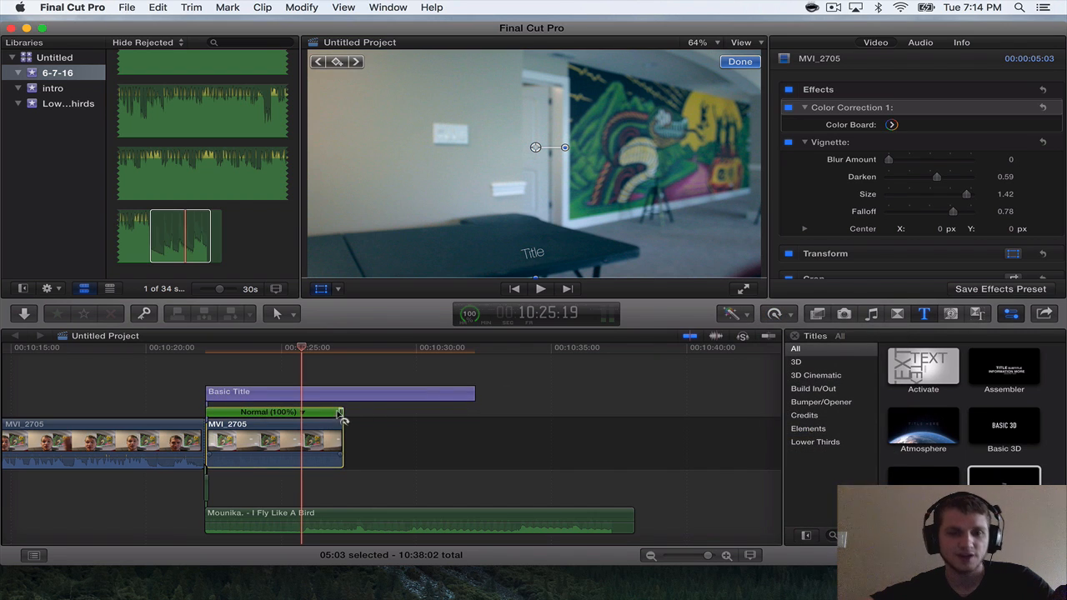
left_click_drag(342, 414, 614, 437)
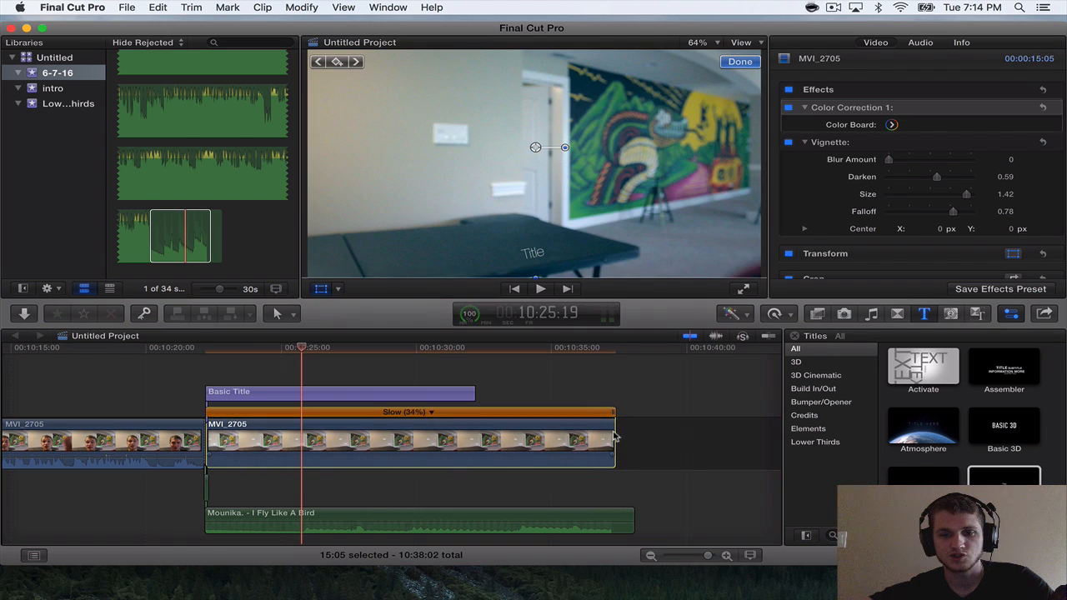
Play the slowed MVI_2705 clip from its start and through its end to check it against the title and music.
scroll(614, 433, "right", 5)
left_click(503, 348)
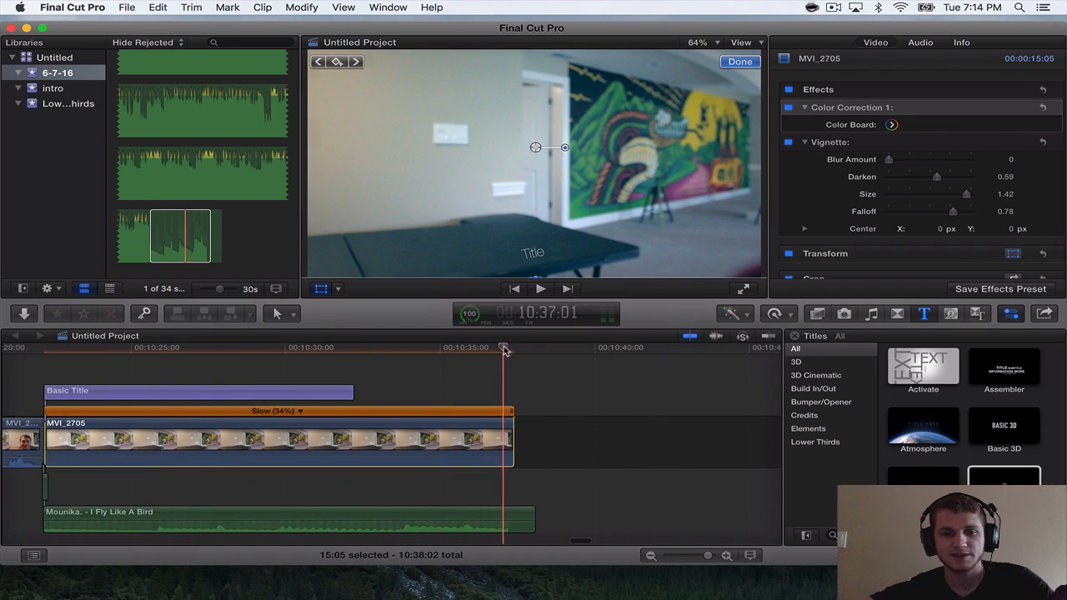
left_click_drag(504, 351, 91, 379)
key("space")
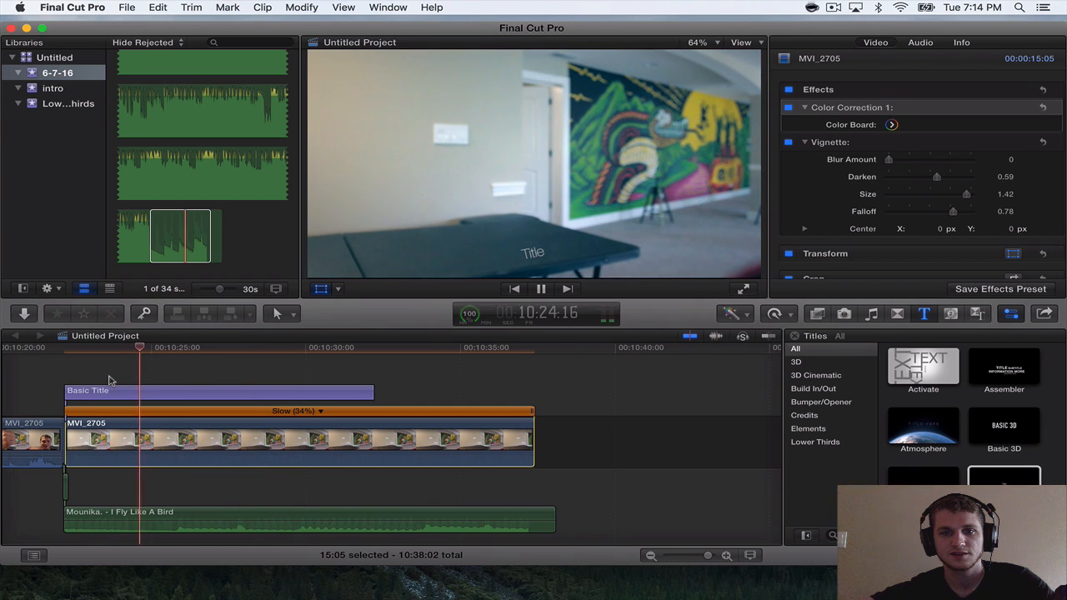
key("space")
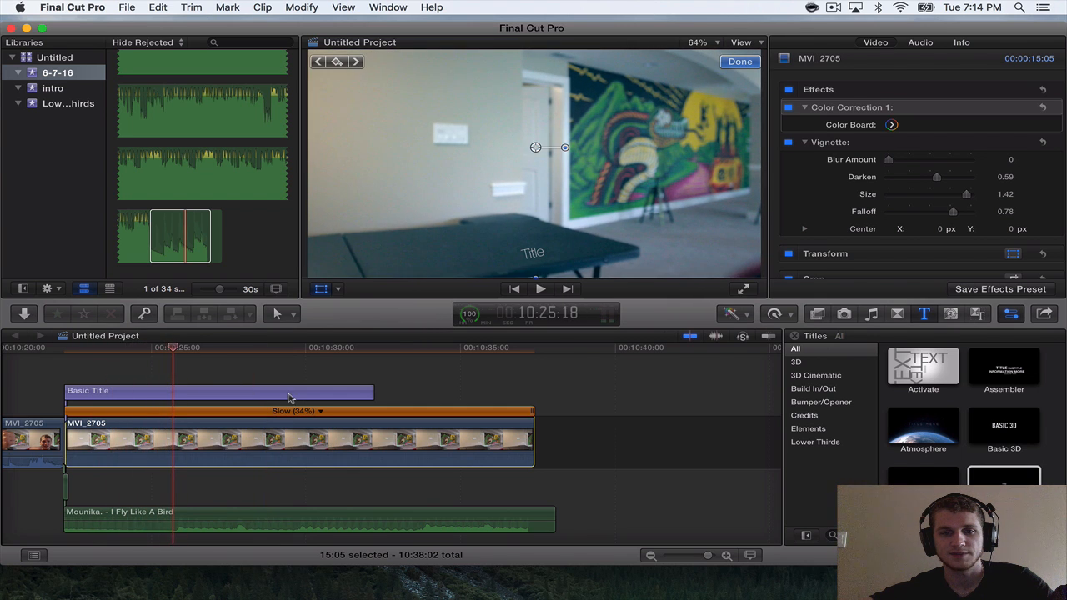
left_click(396, 359)
key("space")
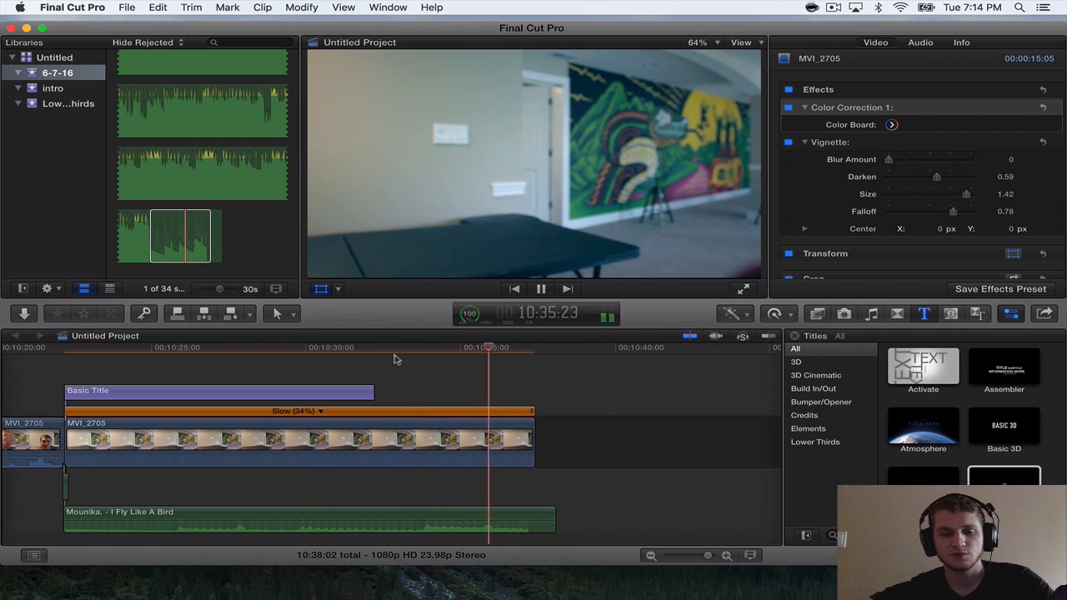
key("space")
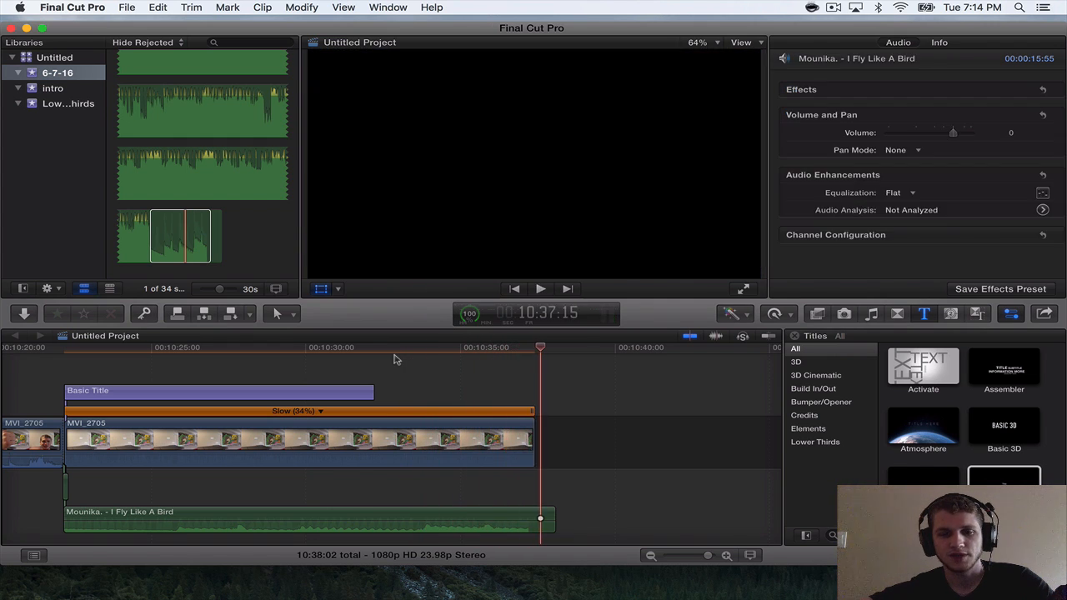
Trim the end of the slowed MVI_2705 clip to 10:37:05, making it 15:00 long.
key("super+equal")
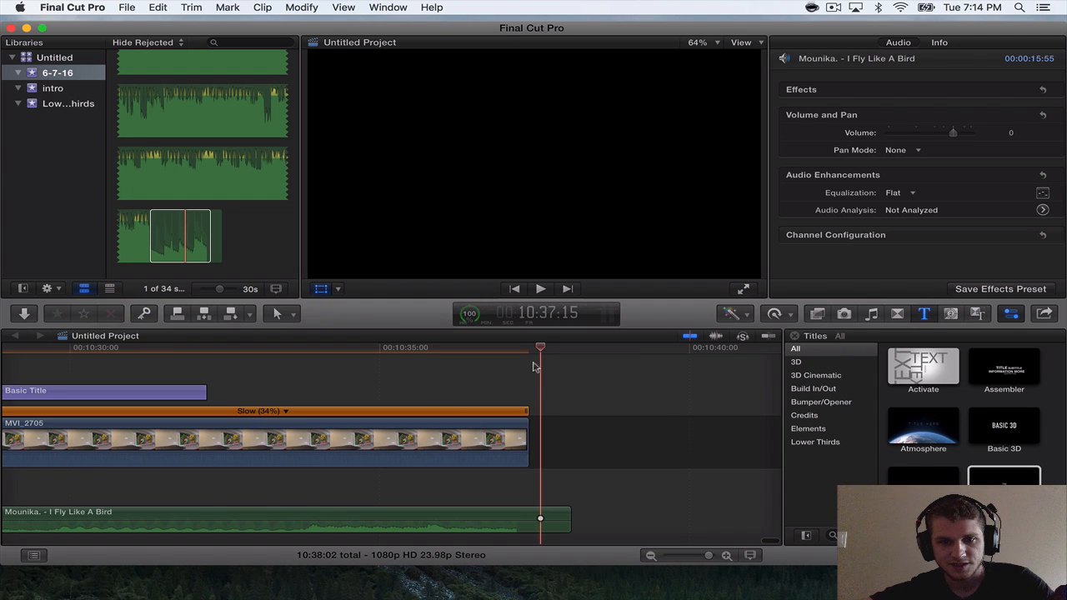
left_click_drag(540, 347, 517, 346)
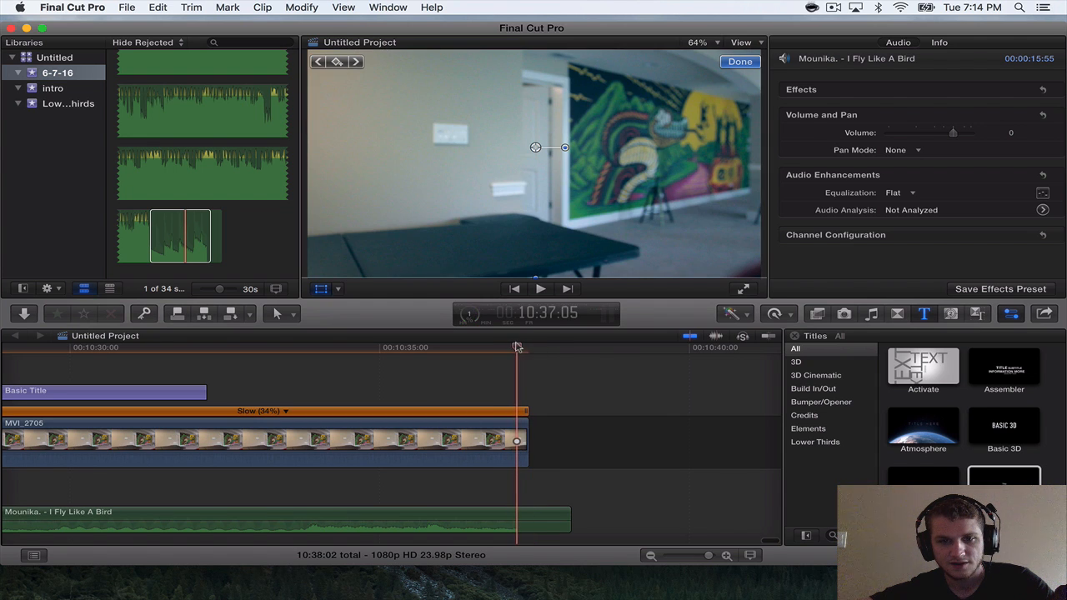
left_click_drag(524, 422, 512, 422)
key("super+minus")
key("super+minus")
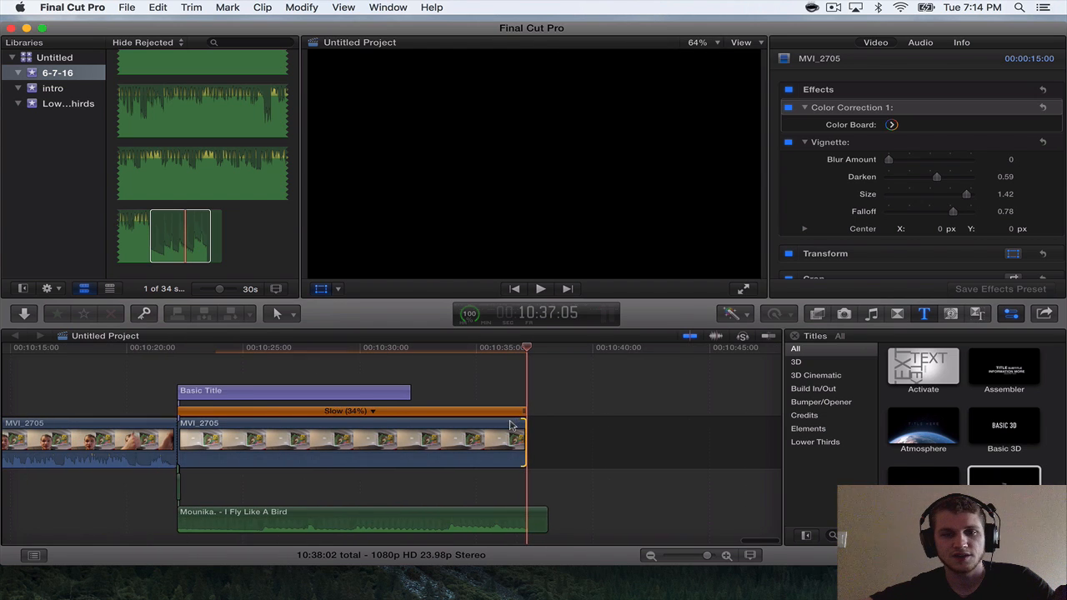
Extend the Basic Title so it ends together with the slowed MVI_2705 clip.
left_click(380, 389)
left_click_drag(410, 390, 526, 389)
scroll(283, 353, "left", 3)
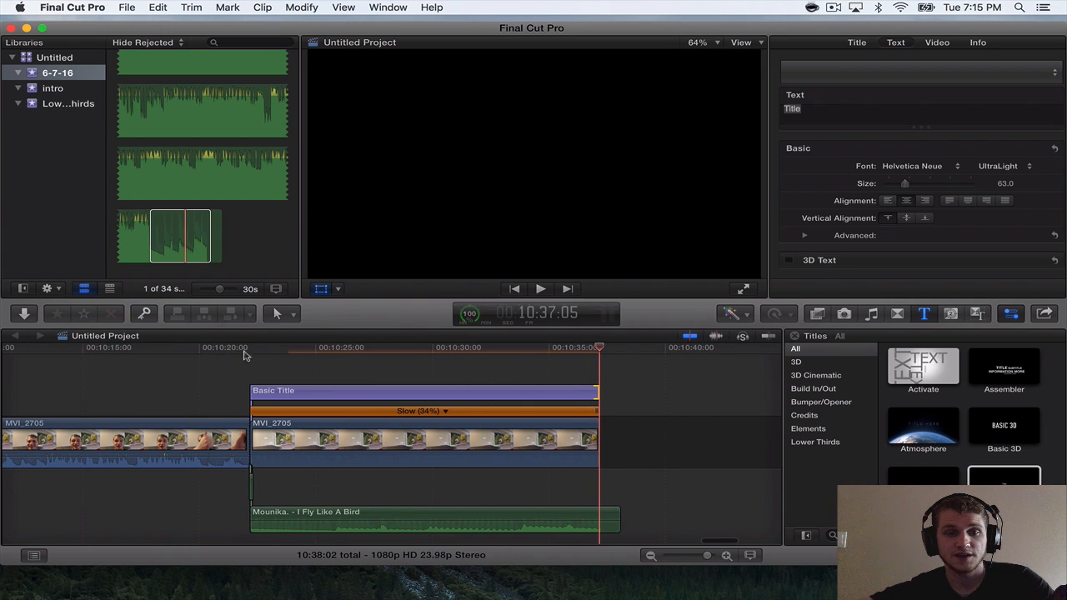
left_click(269, 388)
left_click(261, 350)
Look through the earlier timeline clips from MVI_2687 to MVI_2693, previewing frames in the MVI_2689, MVI_2691 and MVI_2692 clips.
scroll(236, 386, "left", 15)
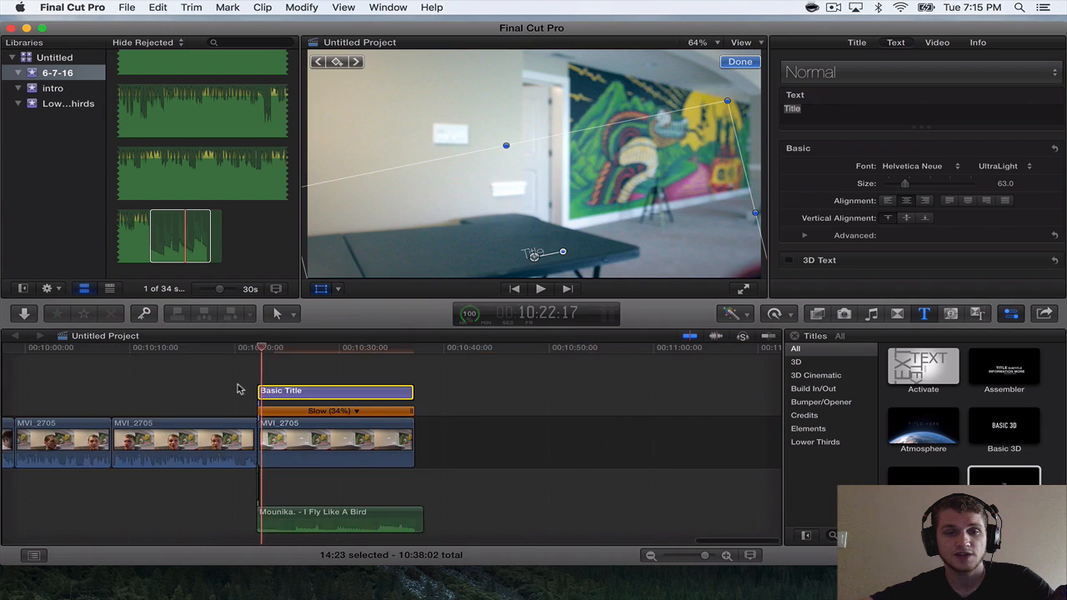
scroll(236, 386, "left", 15)
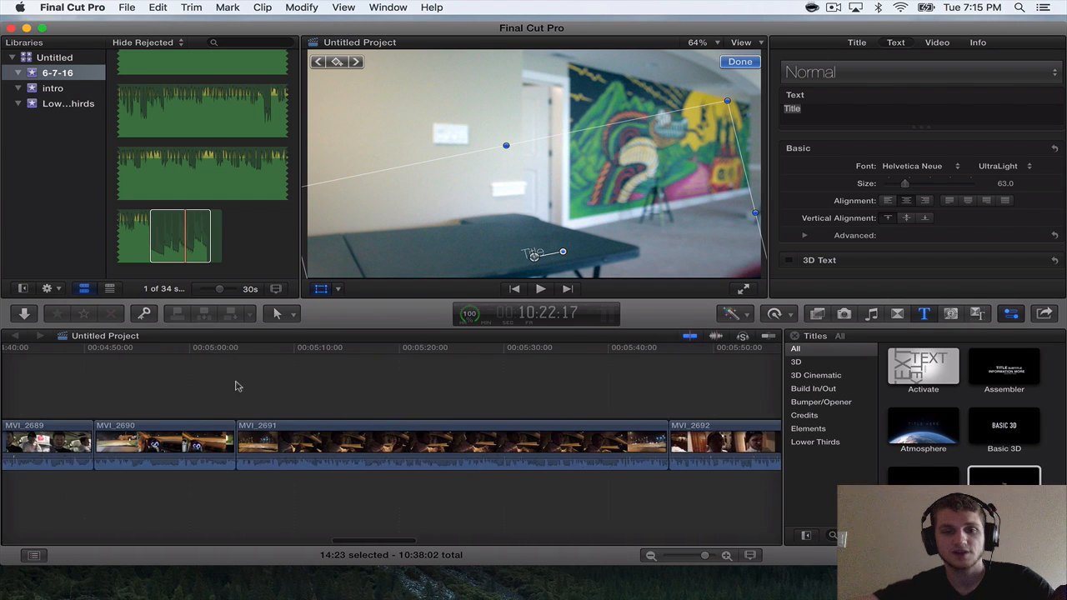
scroll(236, 386, "right", 5)
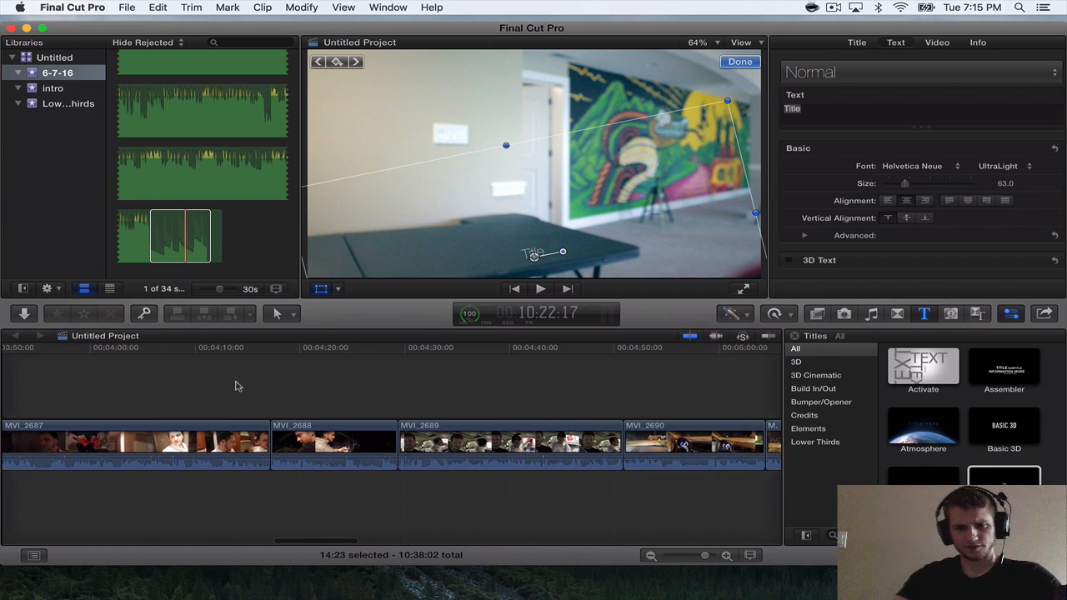
left_click(462, 374)
scroll(463, 376, "right", 8)
scroll(464, 377, "right", 15)
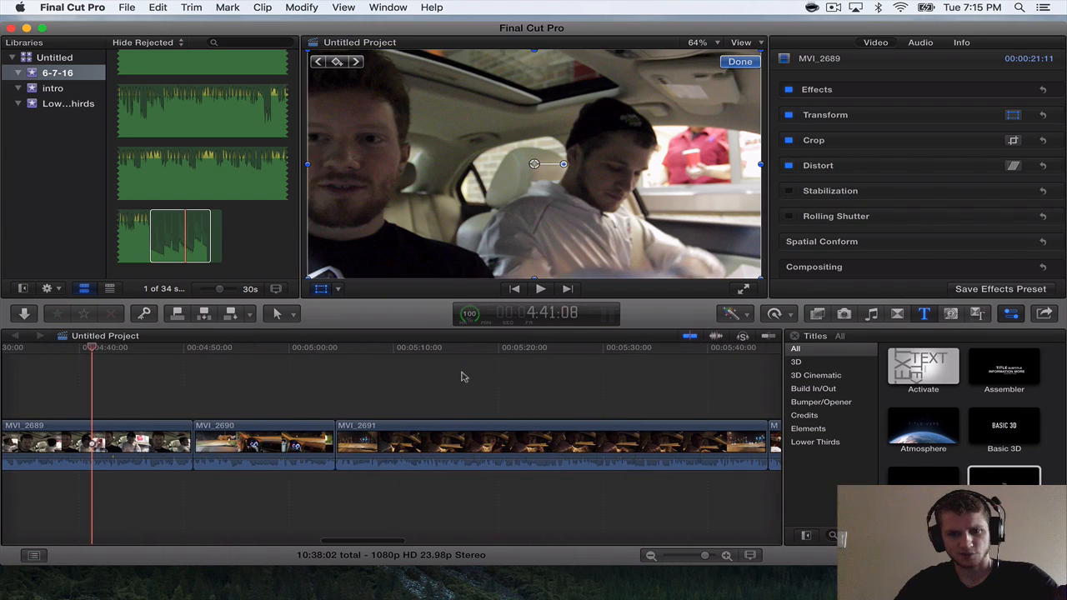
left_click(462, 376)
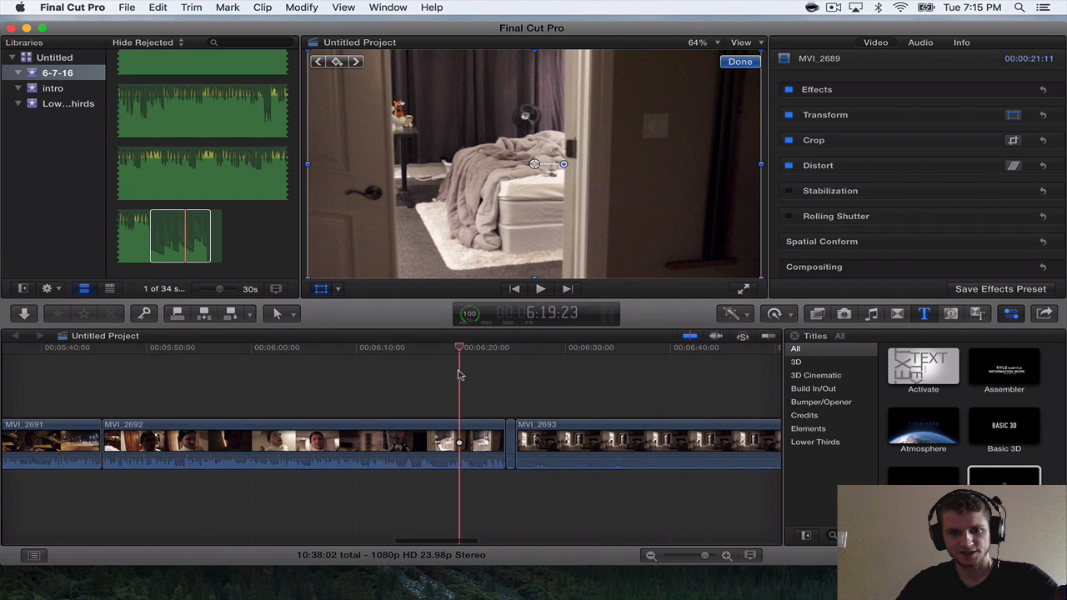
scroll(461, 375, "left", 7)
left_click(448, 375)
scroll(448, 375, "left", 2)
scroll(466, 375, "left", 2)
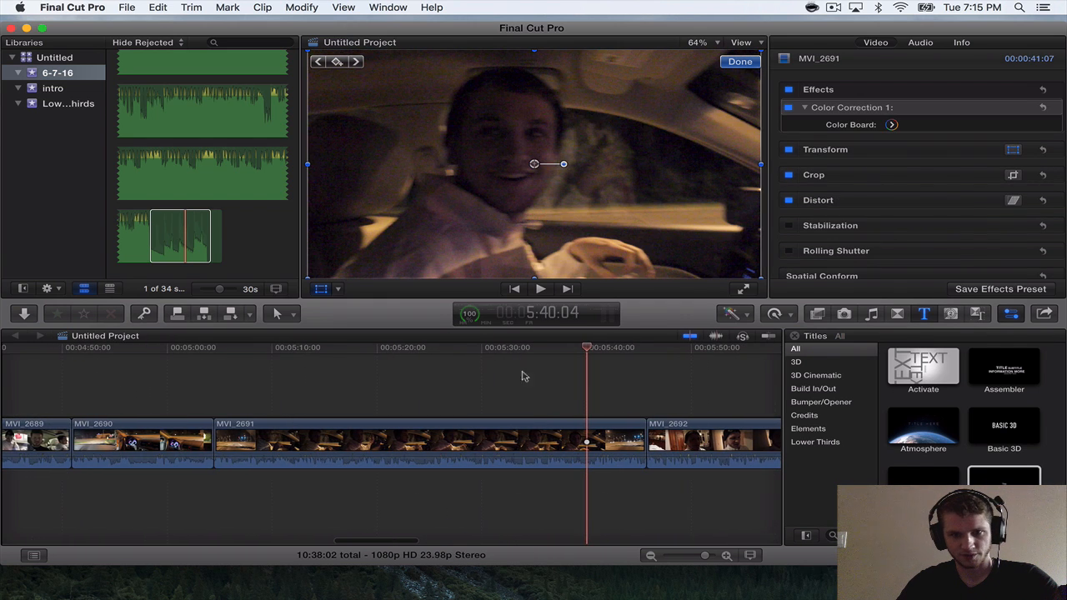
Play part of the MVI_2691 car clip and check its beginning.
left_click(529, 356)
scroll(529, 356, "right", 9)
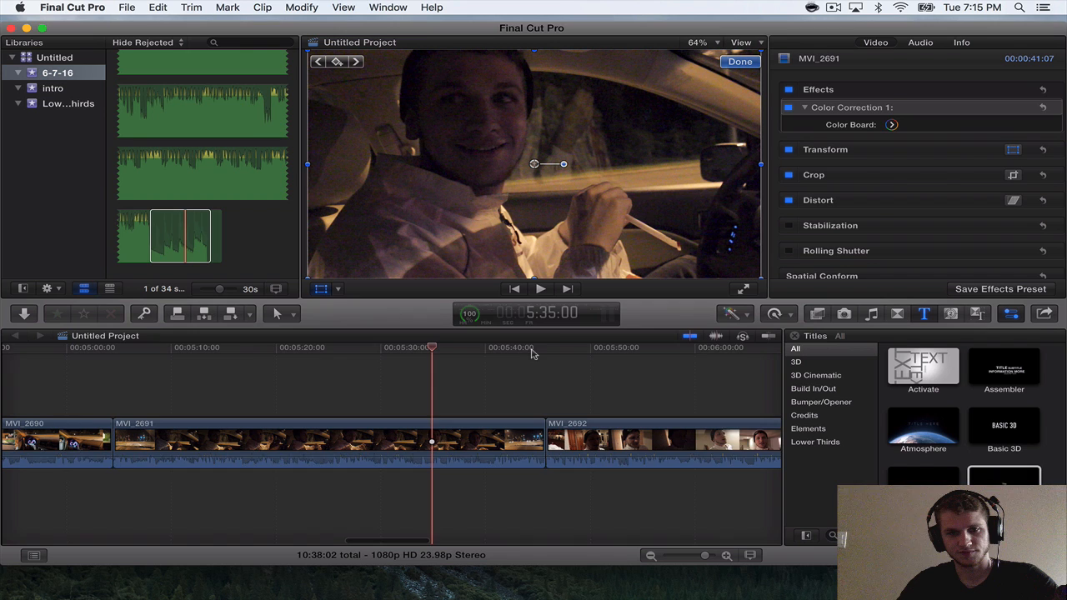
scroll(525, 354, "left", 5)
left_click(450, 349)
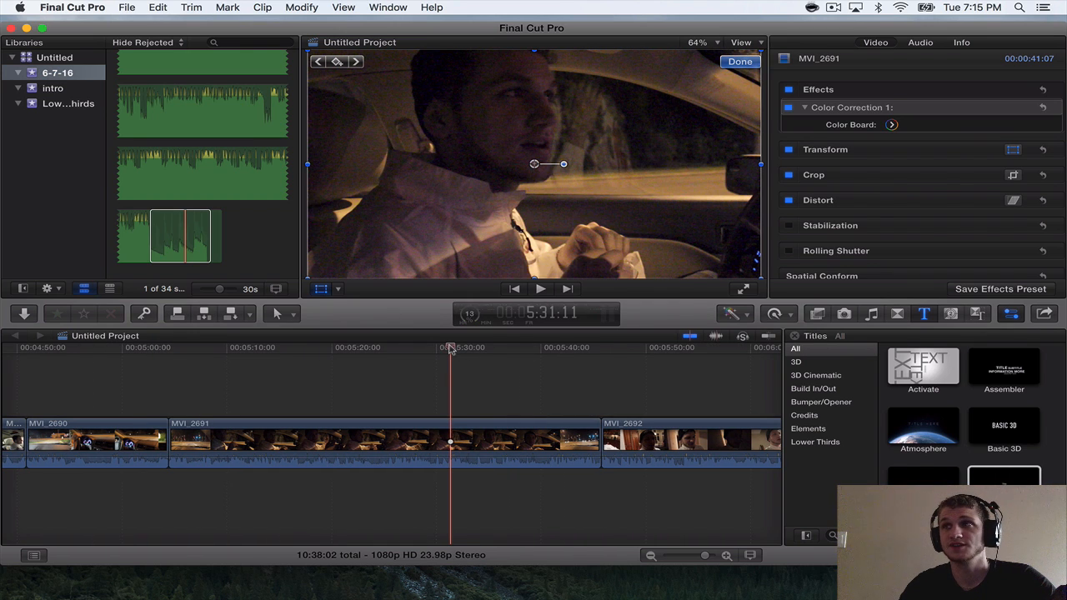
key("space")
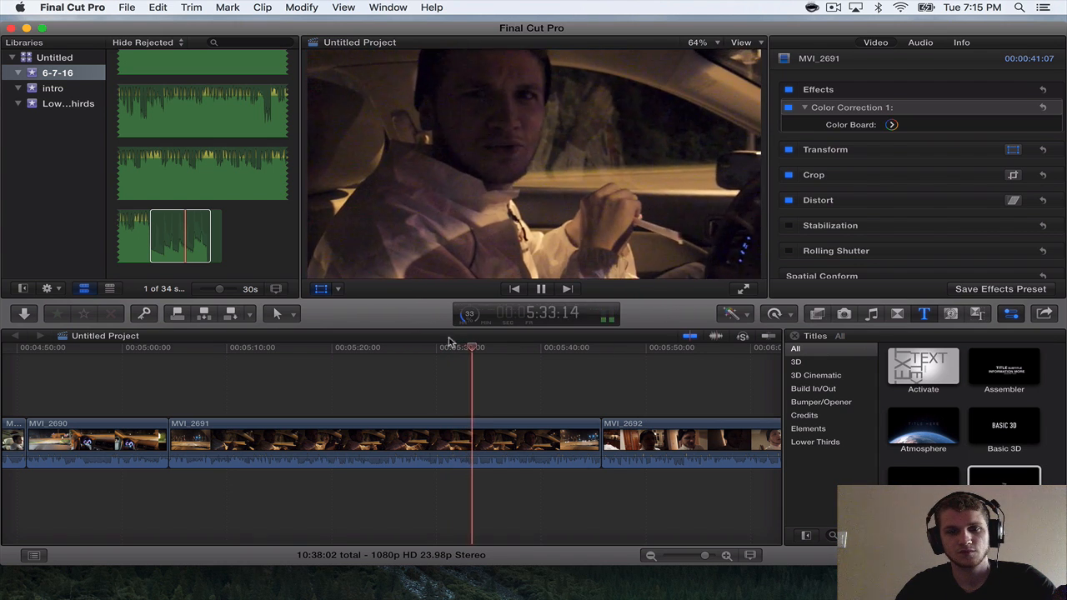
left_click(170, 348)
key("space")
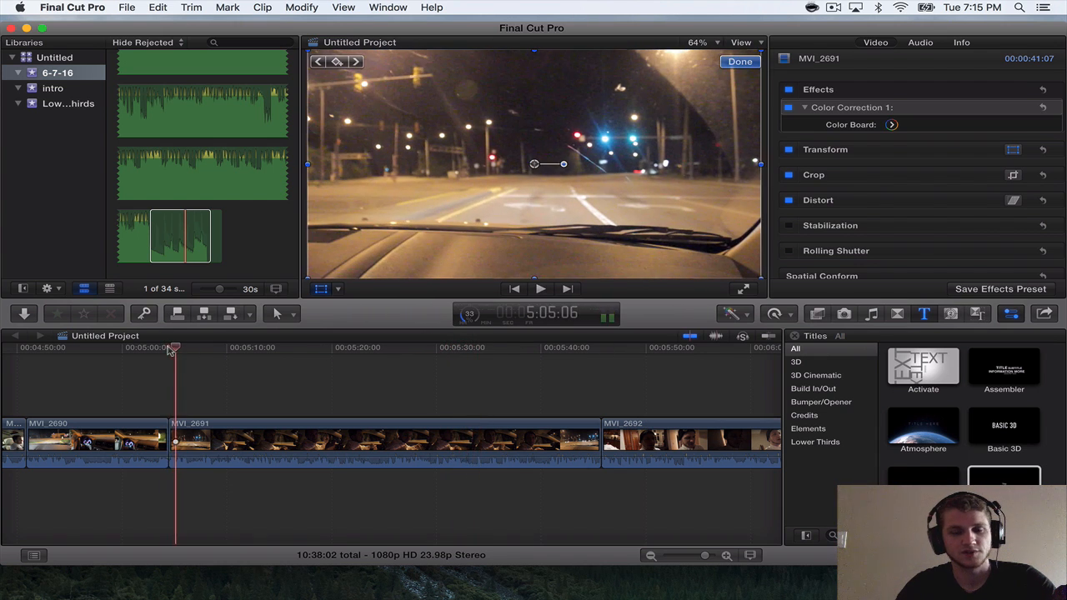
scroll(202, 372, "right", 15)
scroll(202, 372, "right", 10)
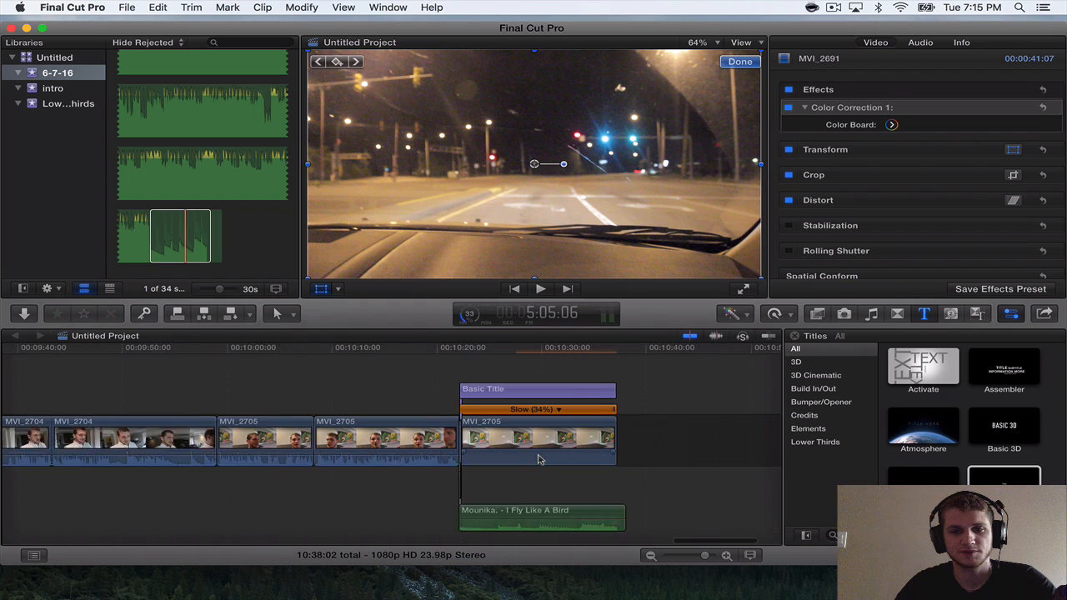
Change the closing Basic Title's text to "29th shot of the day" and shift it slightly down the table edge.
left_click(277, 389)
left_click(275, 348)
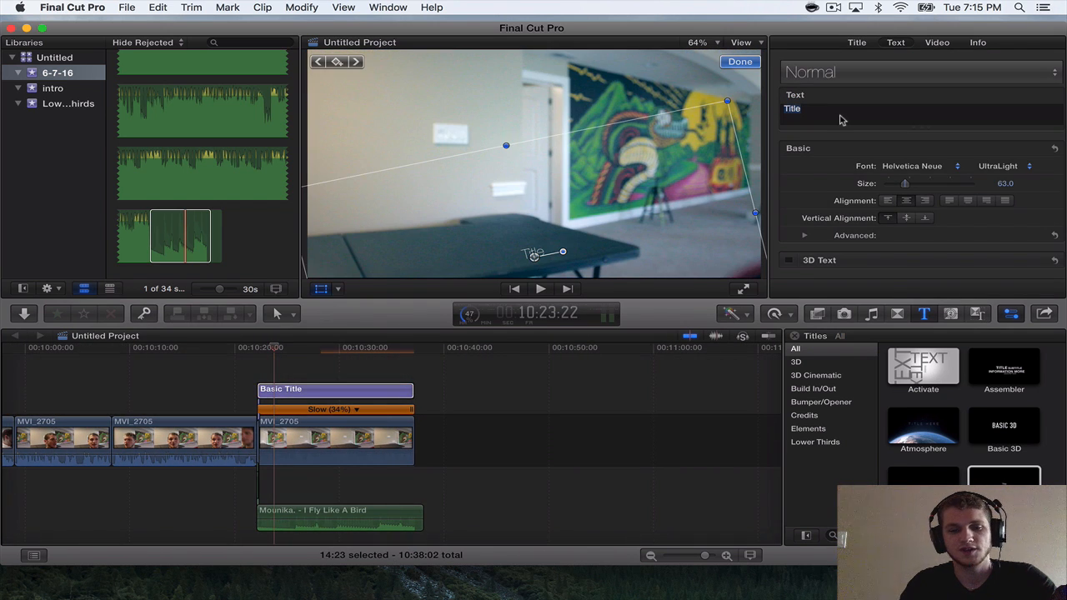
type("29th ")
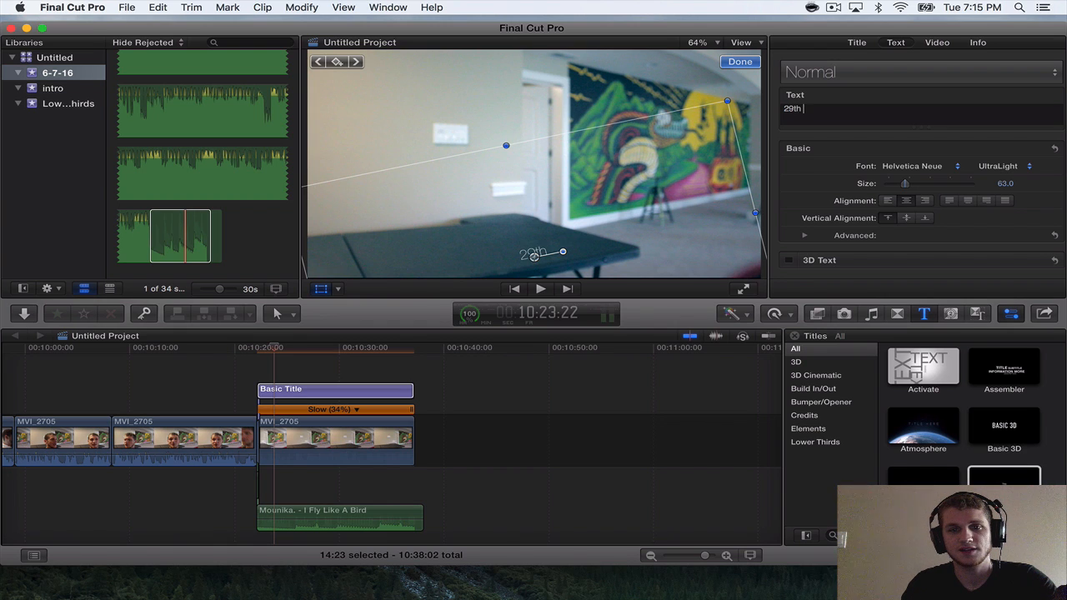
type("shot of the ")
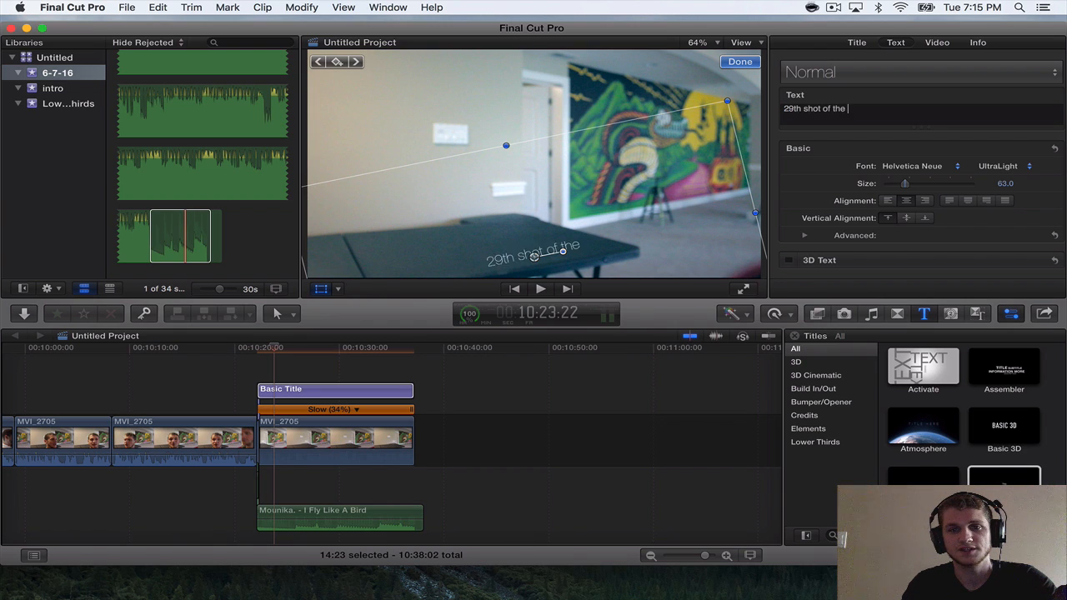
type("day")
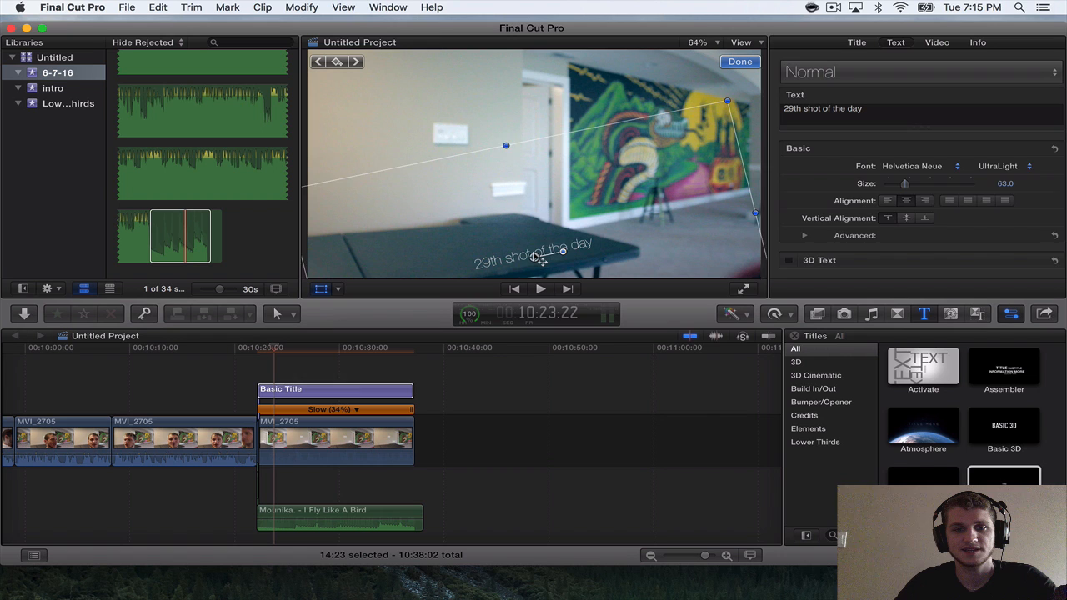
left_click_drag(535, 256, 528, 260)
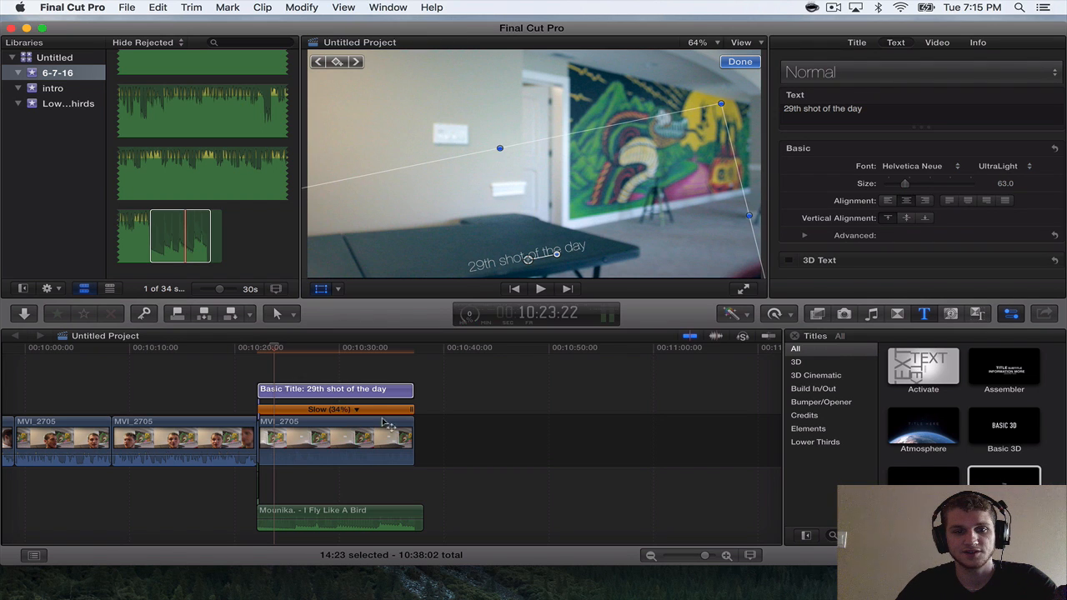
Play the closing clip to find the music cue and split the "29th shot of the day" title at 10:25:20.
scroll(386, 424, "up", 3)
scroll(387, 424, "left", 2)
scroll(386, 424, "up", 3)
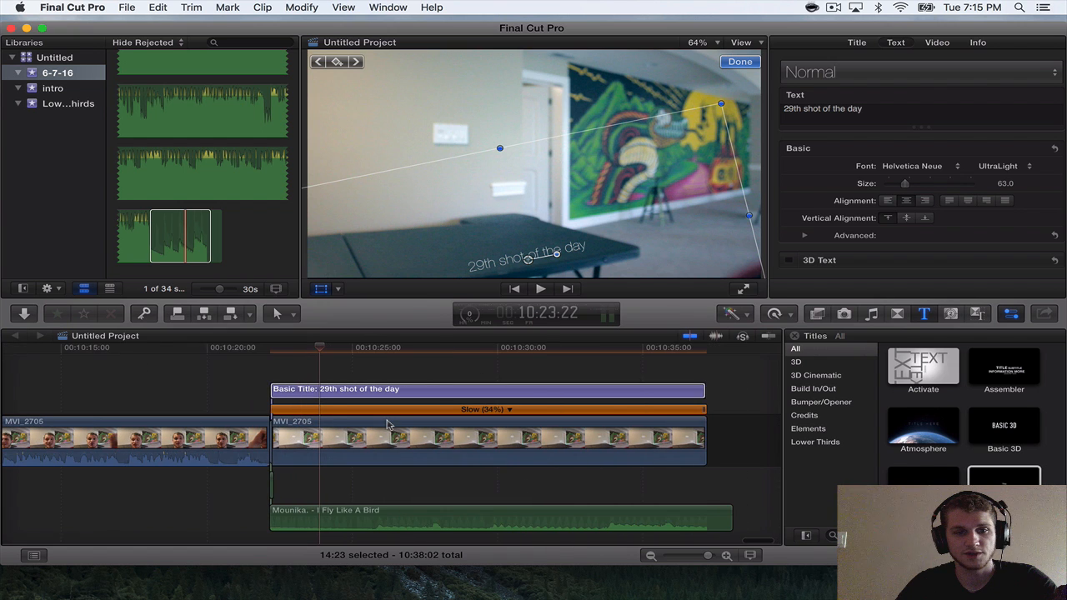
left_click(248, 350)
key("space")
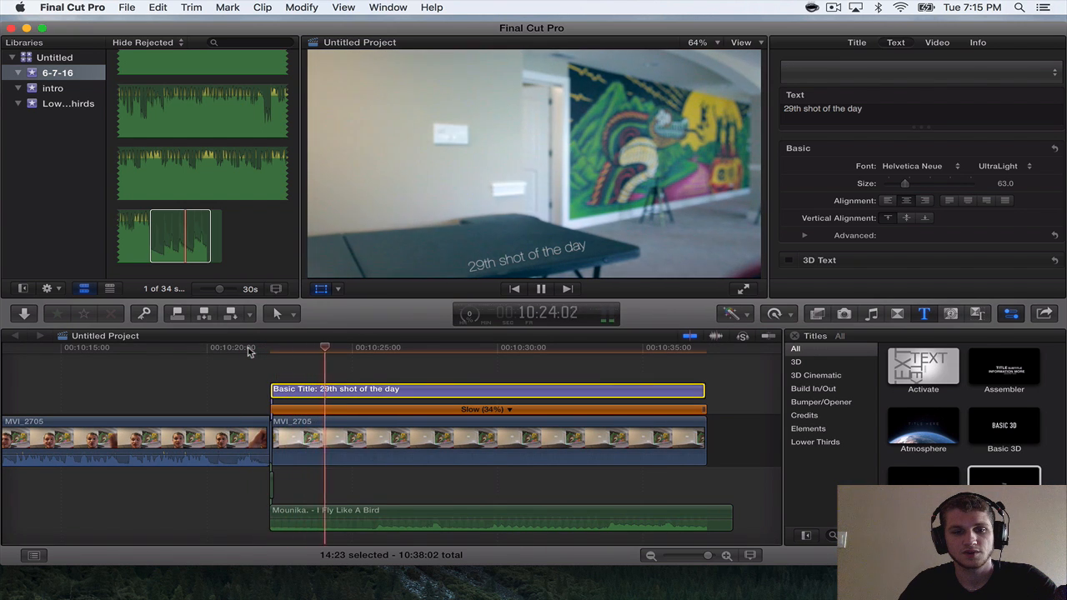
key("space")
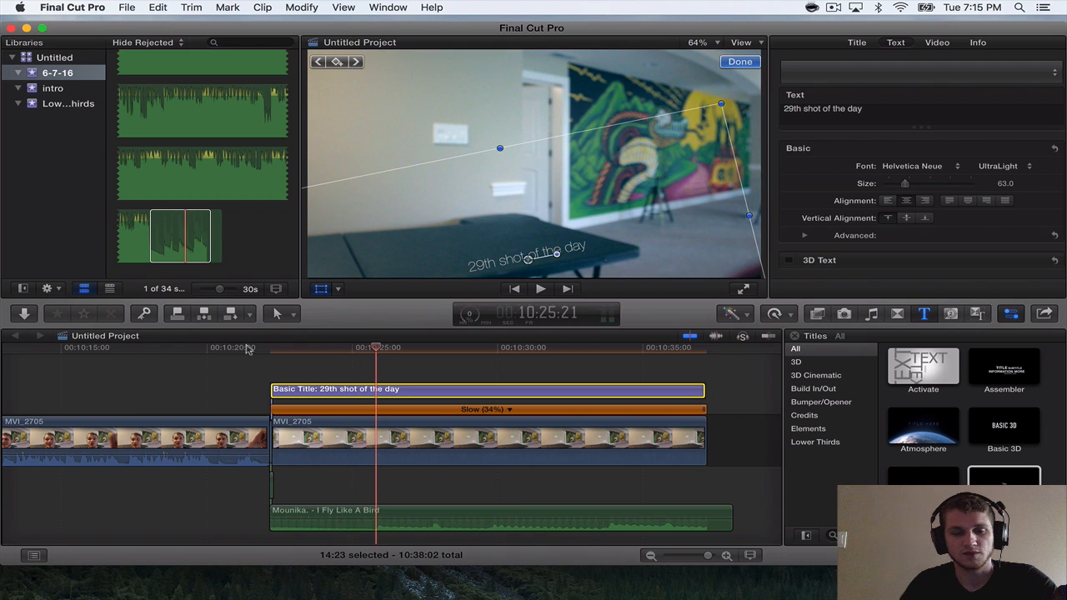
key("Left")
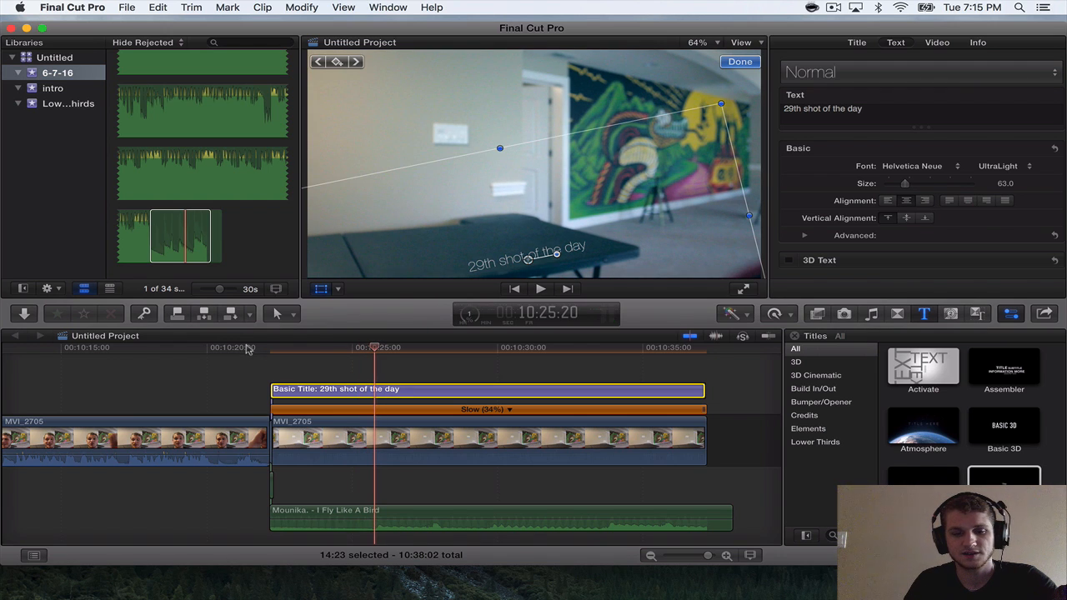
key("super+b")
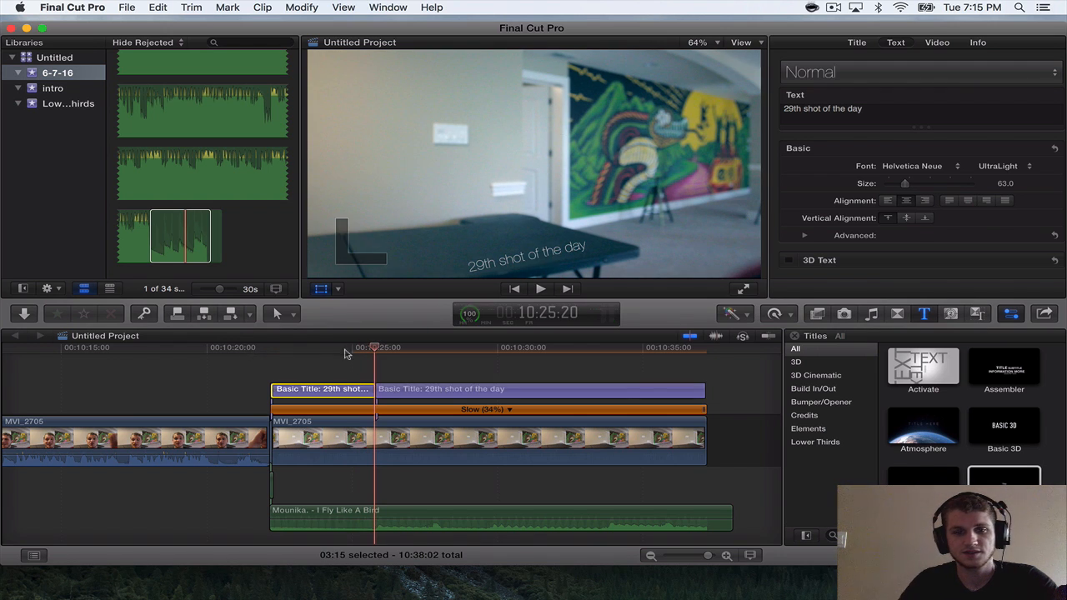
Change the text of the second title segment to "music by Mounika".
left_click(388, 391)
scroll(381, 364, "right", 2)
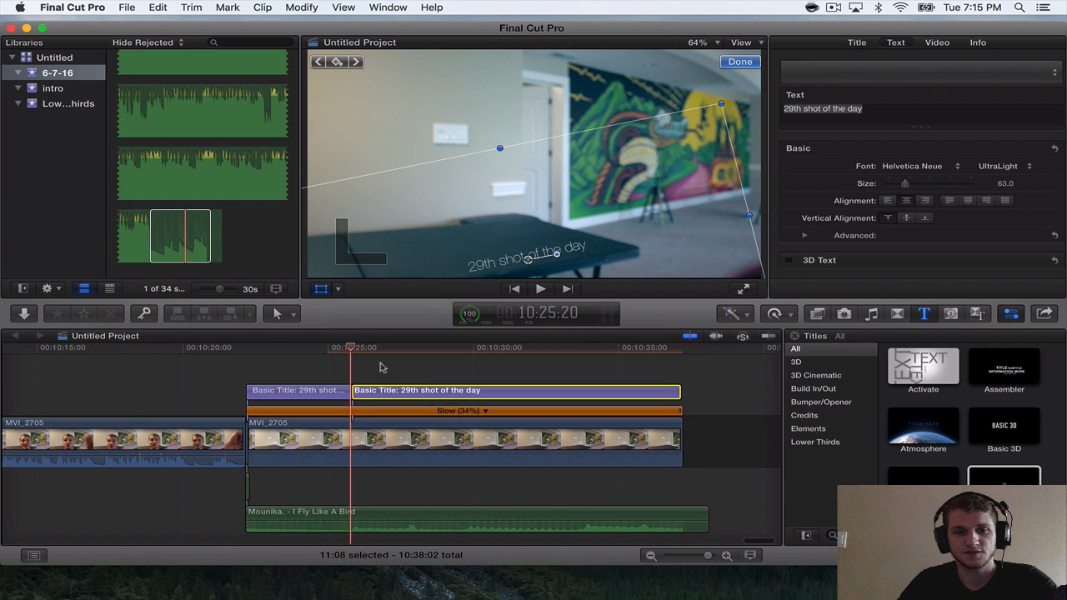
left_click(361, 350)
left_click(879, 116)
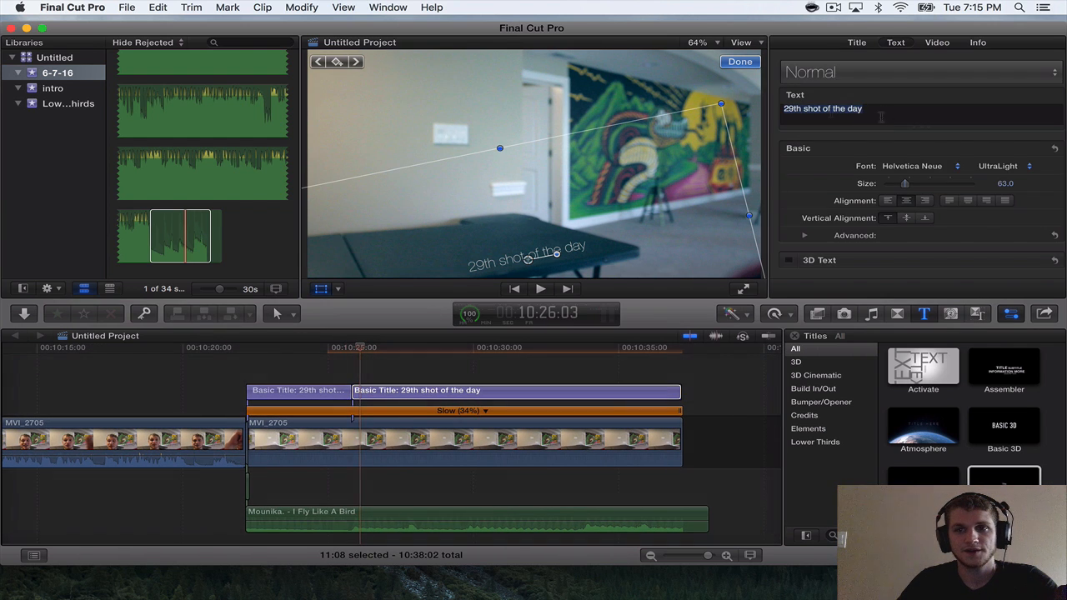
type("m")
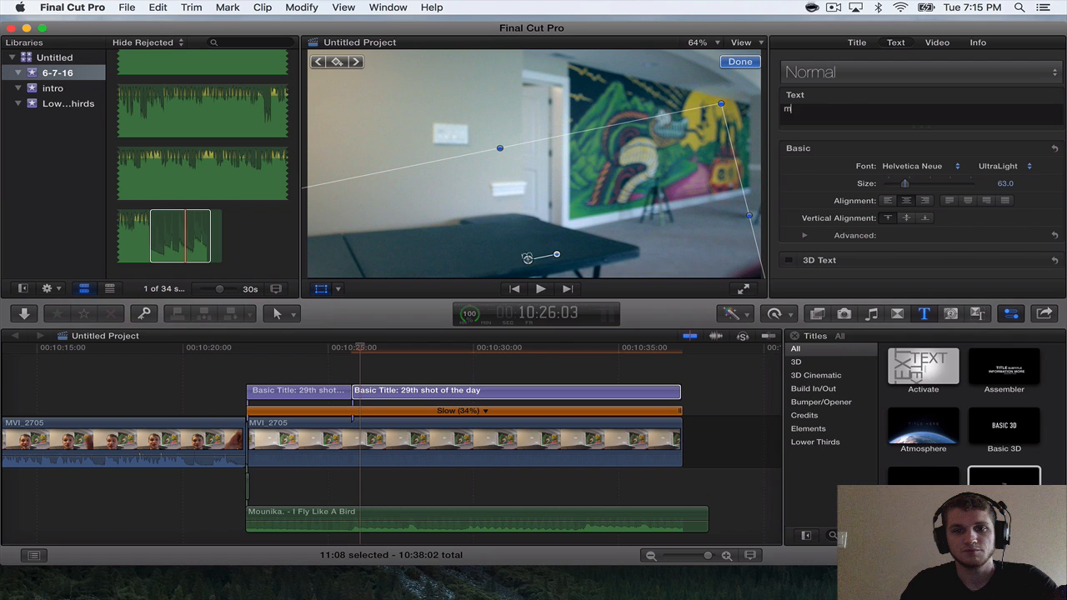
type("usic by Mouni")
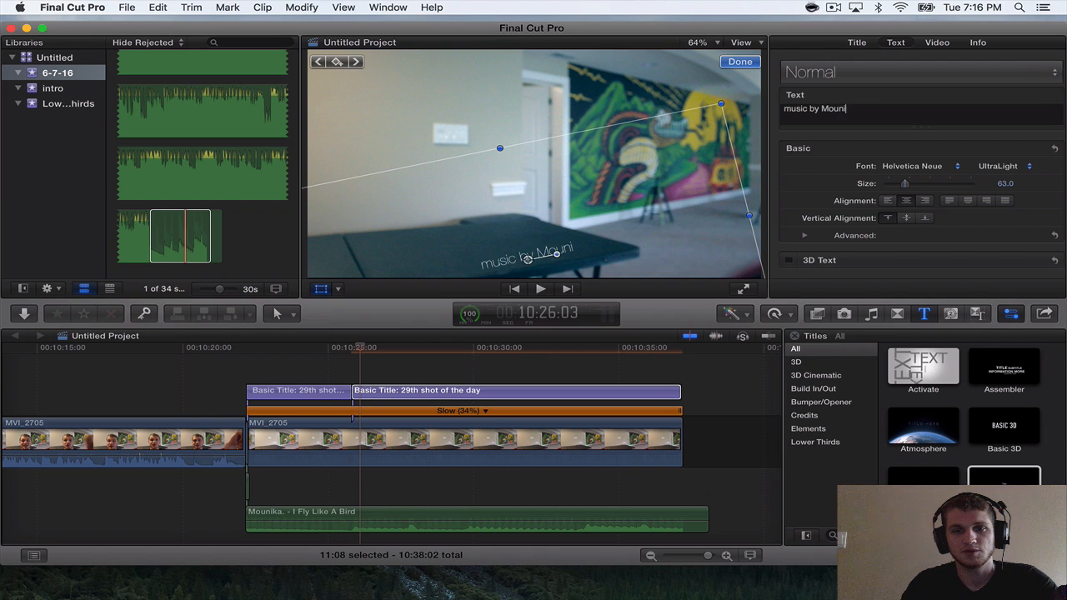
type("ka")
key("Escape")
Play on to the following music cue and split the "music by Mounika" title at 10:29:19.
key("space")
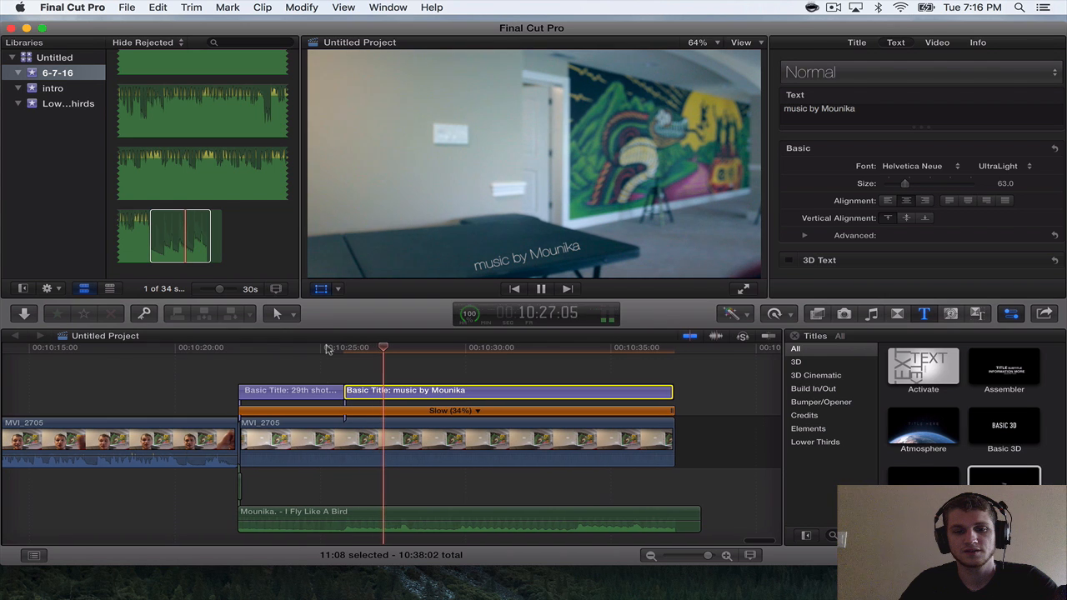
key("space")
key("space")
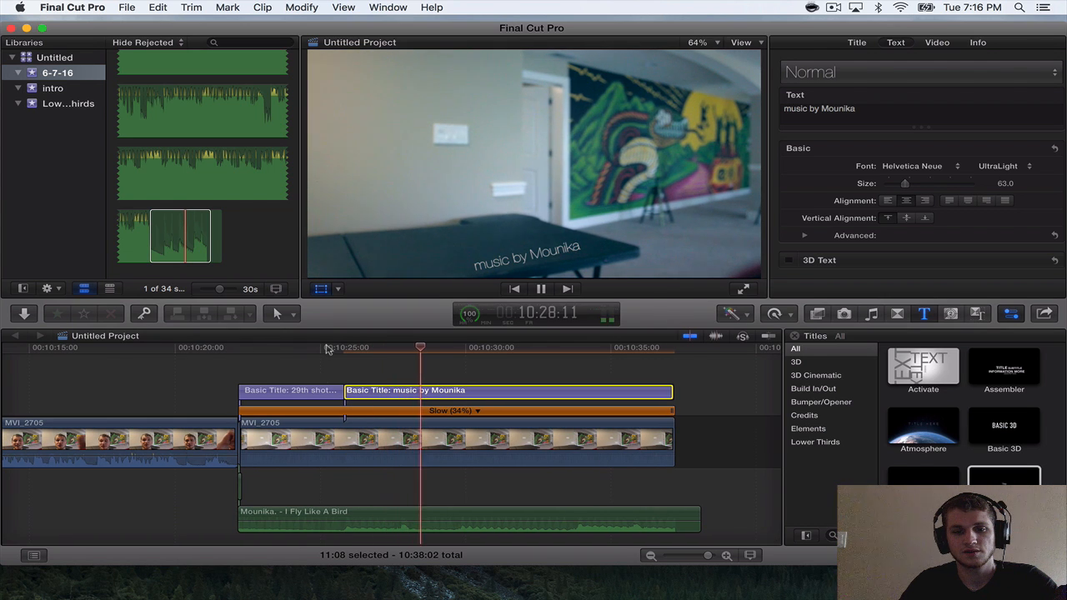
key("space")
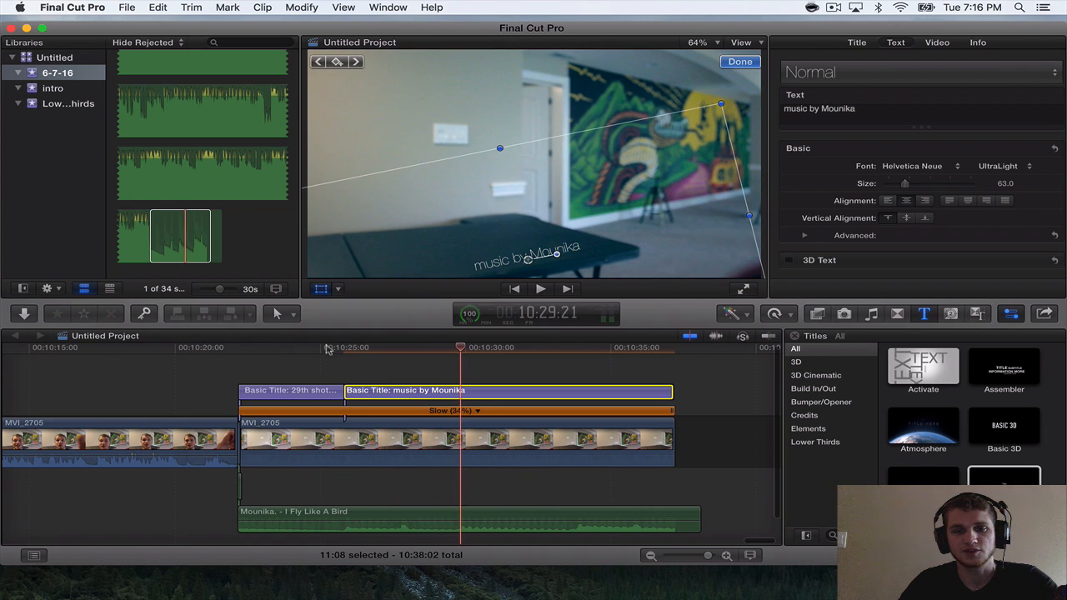
key("super+equal")
left_click_drag(461, 348, 458, 349)
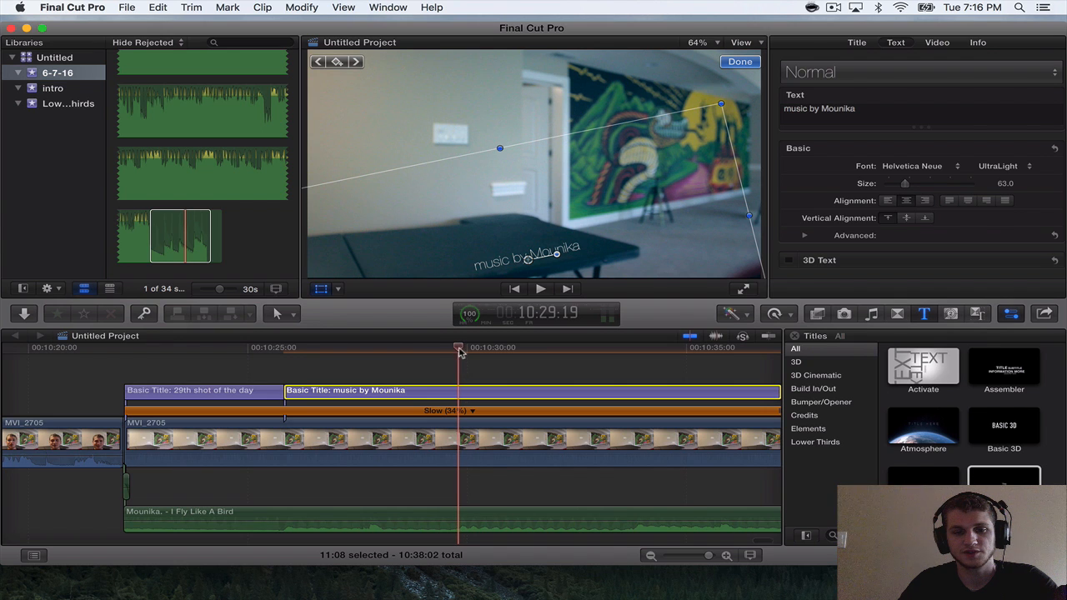
key("super+b")
scroll(450, 388, "right", 5)
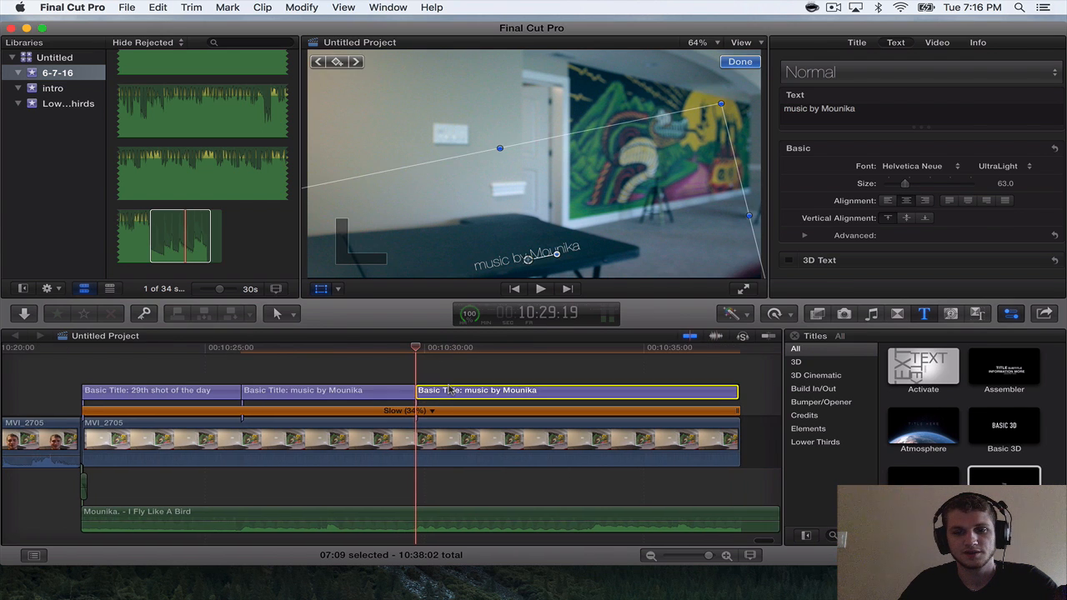
Change the text of the third closing title segment to "surprise upload tomorrow".
key("super+minus")
scroll(450, 389, "right", 1)
scroll(333, 389, "left", 1)
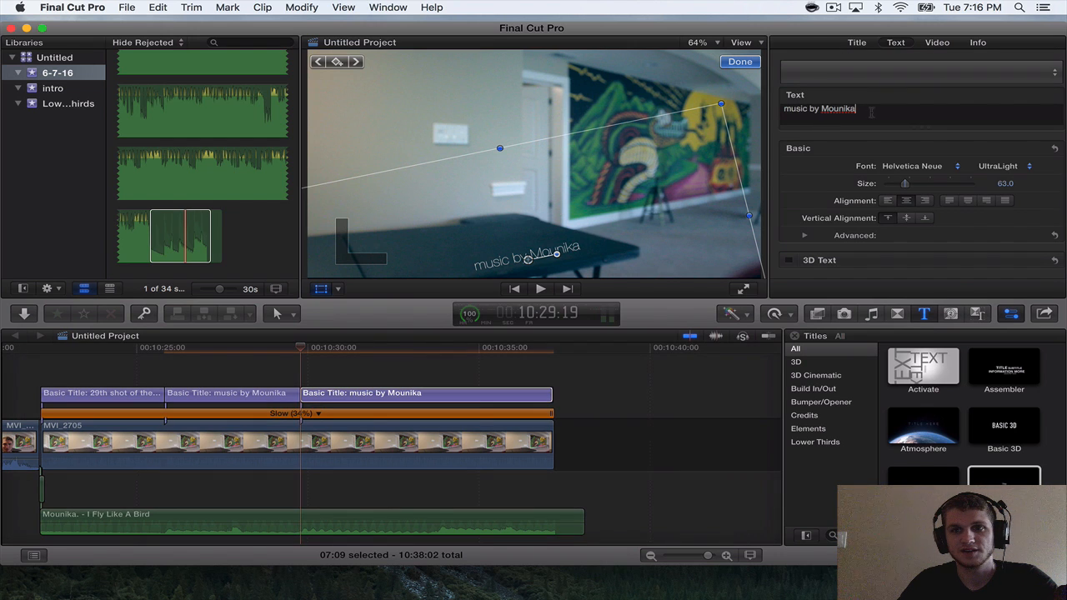
key("BackSpace")
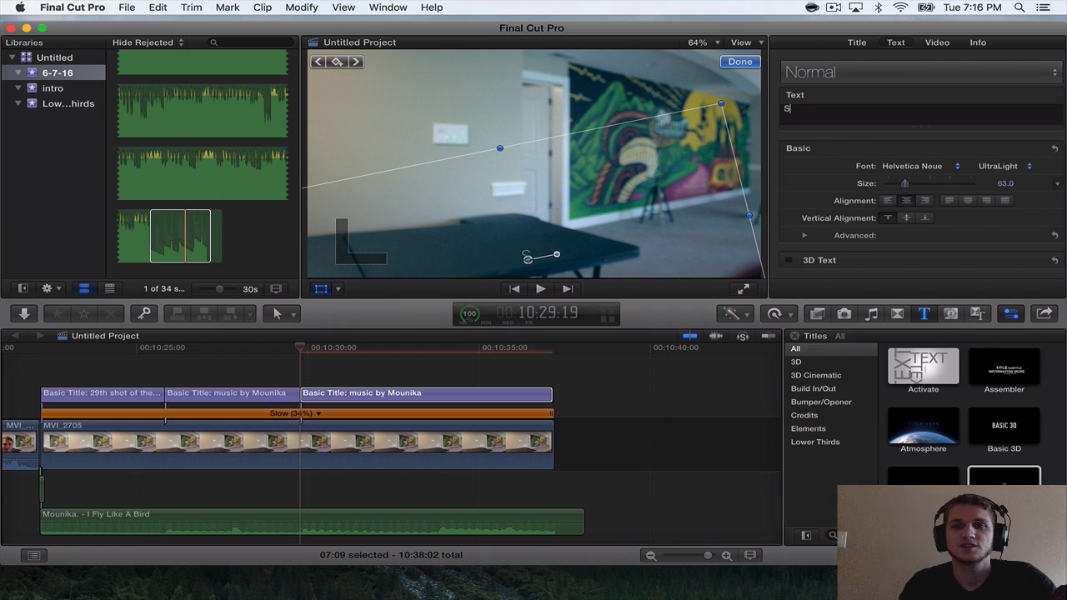
type("surprise ")
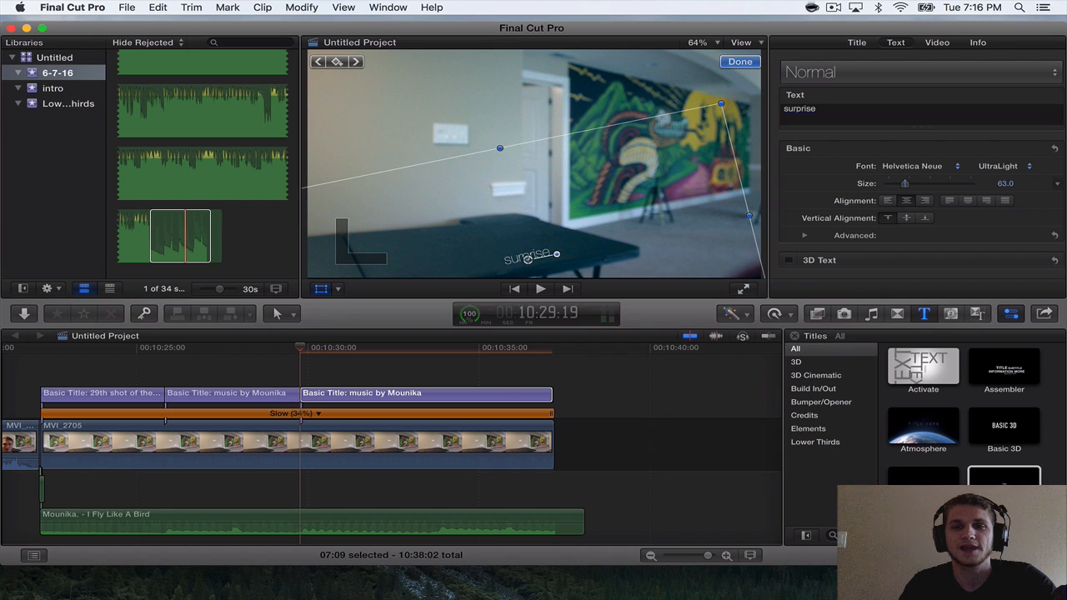
type("upload tumor w")
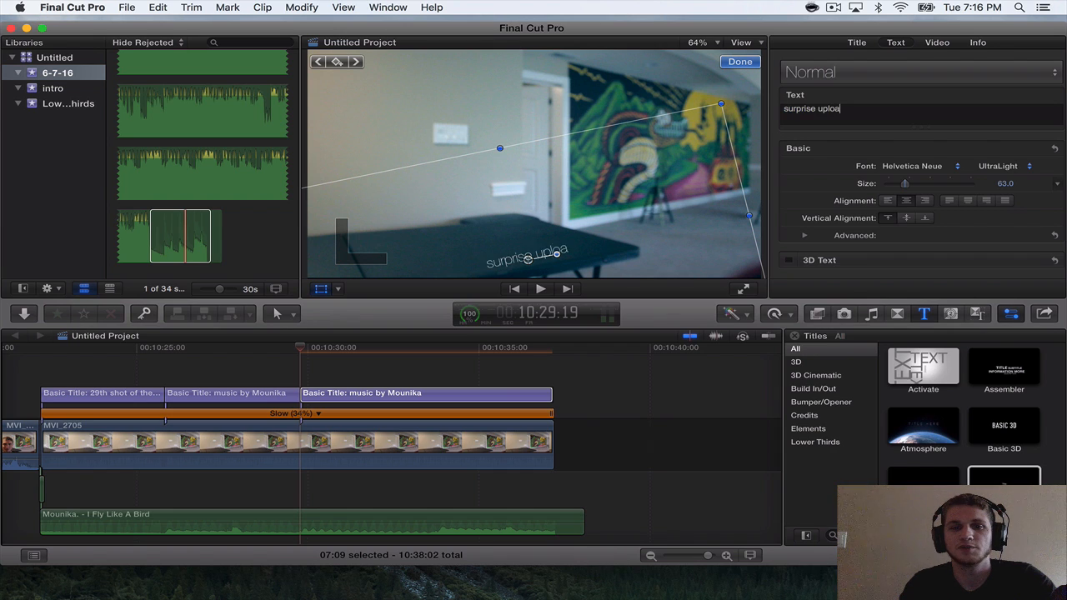
key("BackSpace")
key("BackSpace")
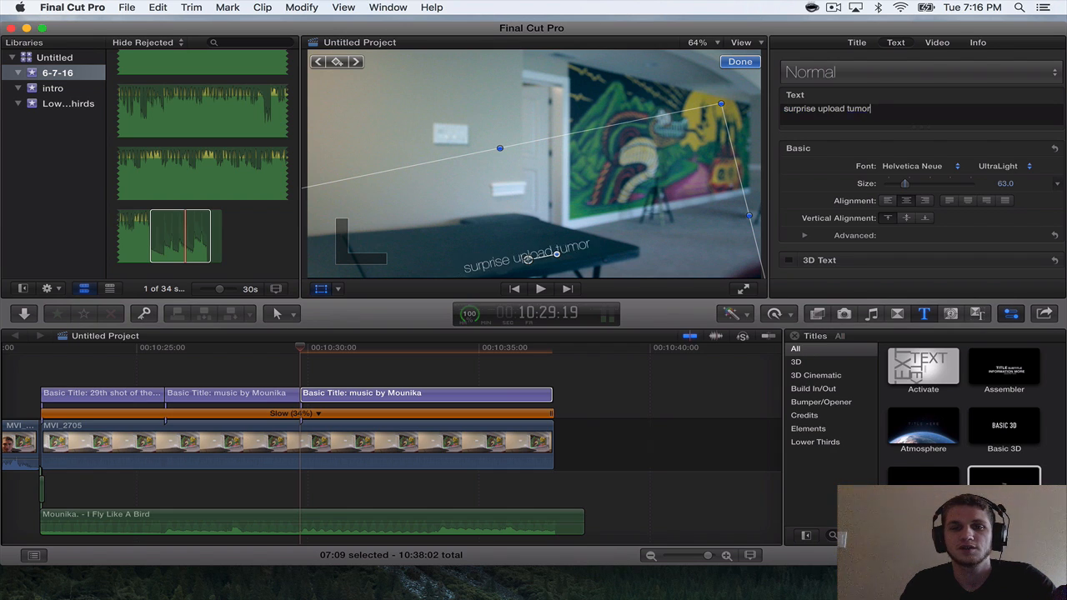
type("ow")
key("BackSpace")
key("BackSpace")
key("BackSpace")
key("BackSpace")
key("BackSpace")
key("BackSpace")
key("BackSpace")
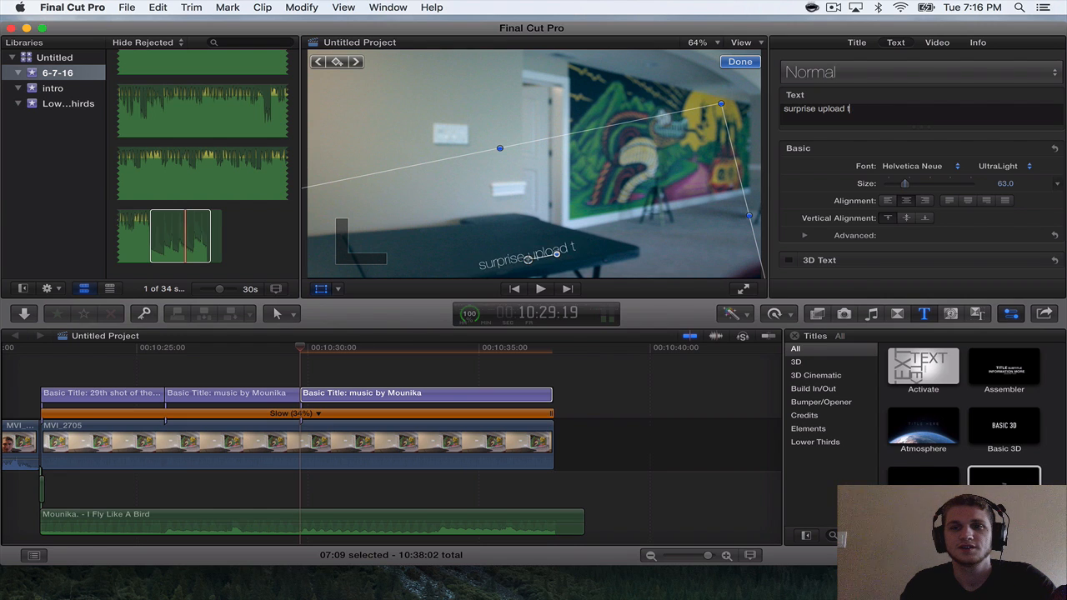
type("tomorrow")
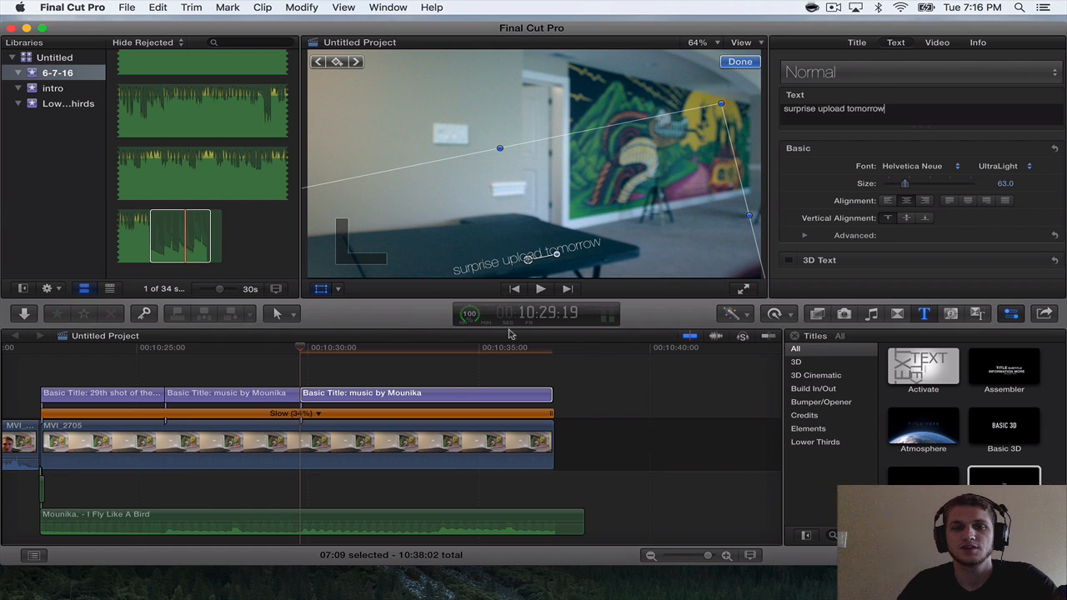
Play the "surprise upload tomorrow" title up to the next music cue and split it at 10:32:03.
left_click(294, 348)
key("space")
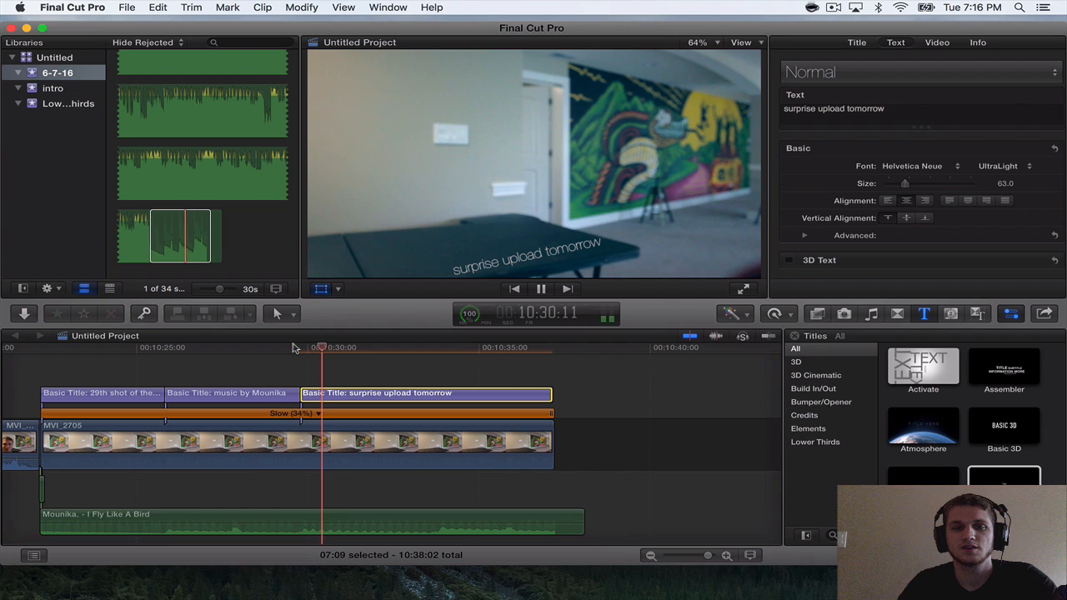
key("shift+t")
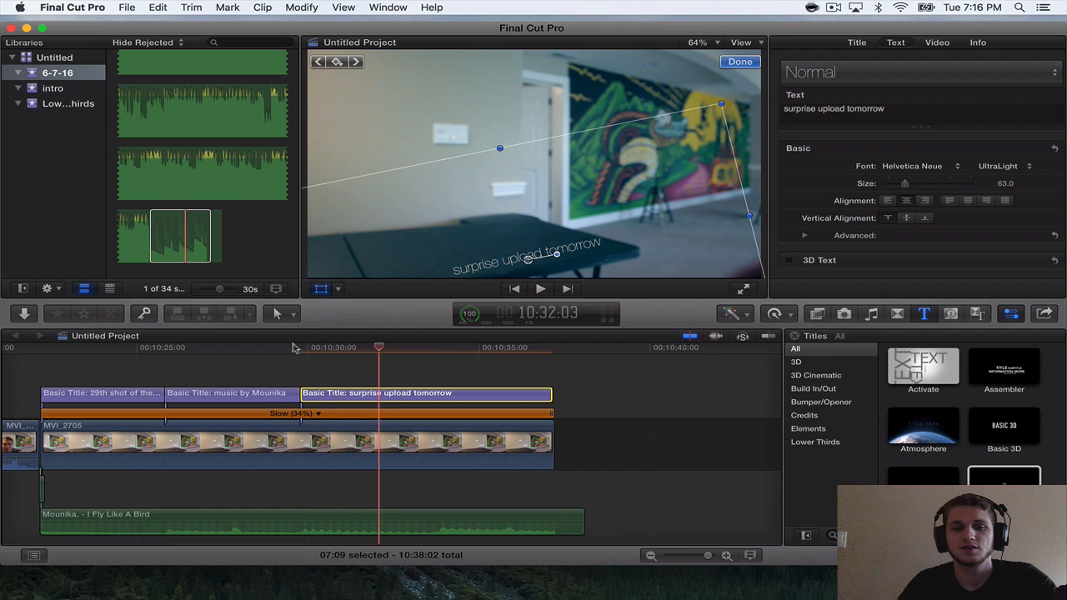
key("super+b")
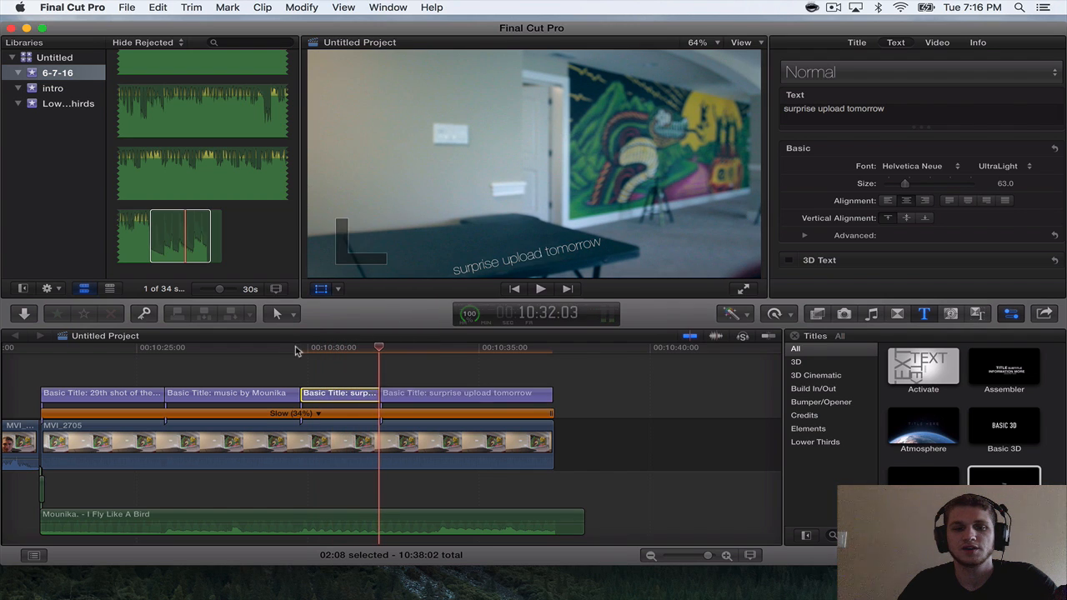
Play on to the following music cue and split the last "surprise upload tomorrow" title segment at 10:33:21.
left_click(395, 349)
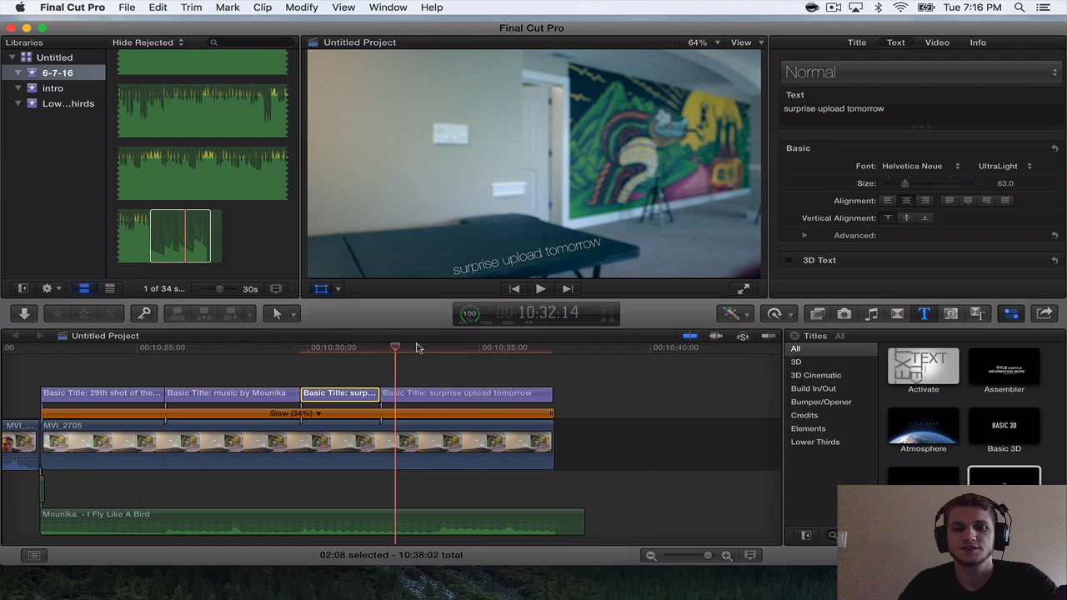
key("space")
key("space")
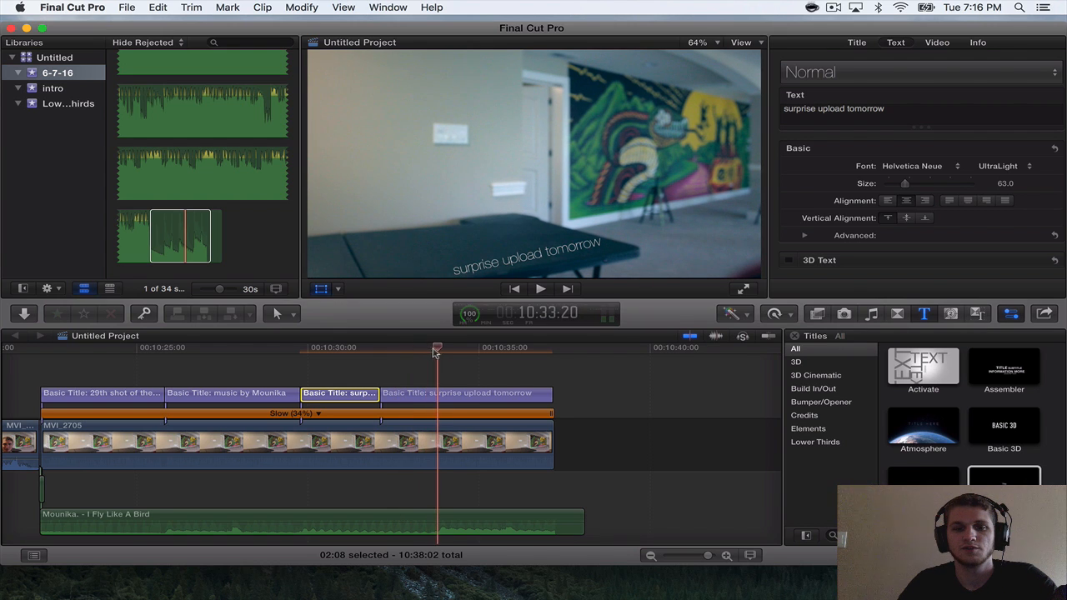
left_click(439, 348)
left_click(422, 396)
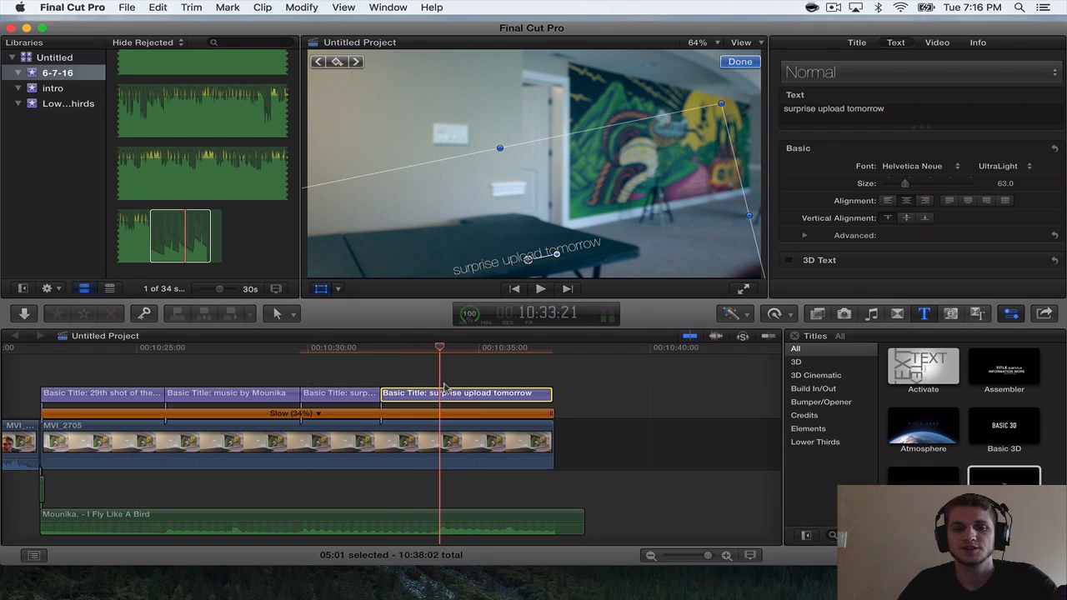
key("super+b")
Change the text of the short fourth title segment to ";)" and play it back.
left_click(409, 349)
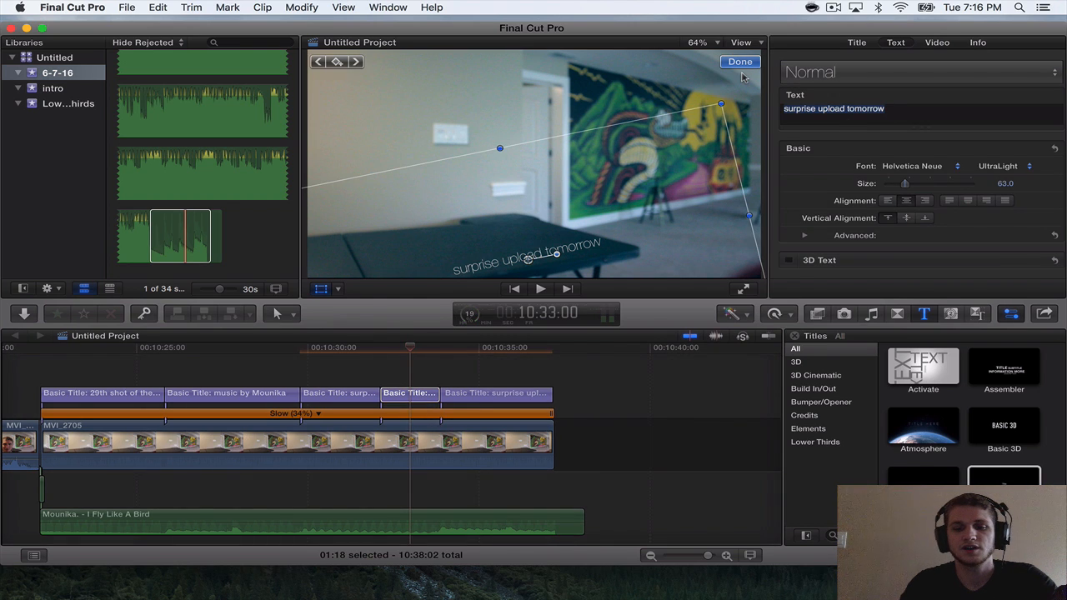
type(";)")
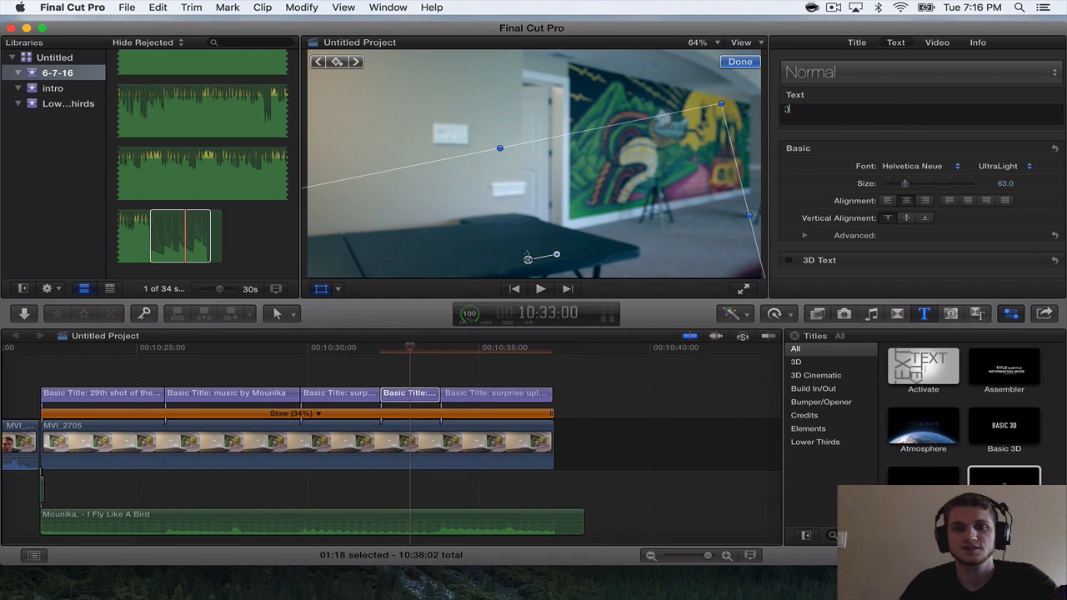
left_click(375, 354)
key("space")
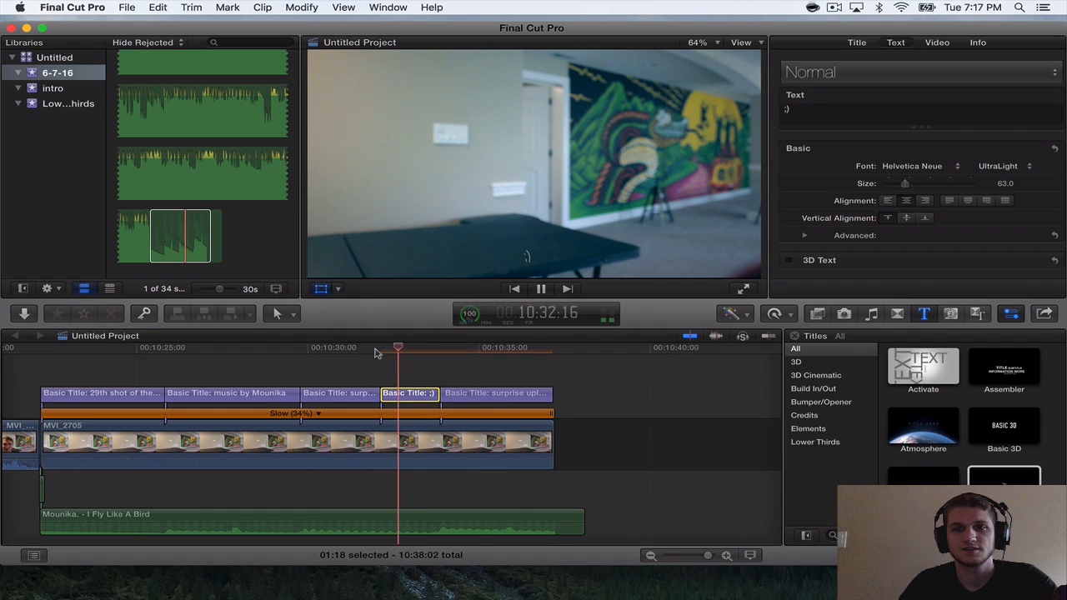
key("space")
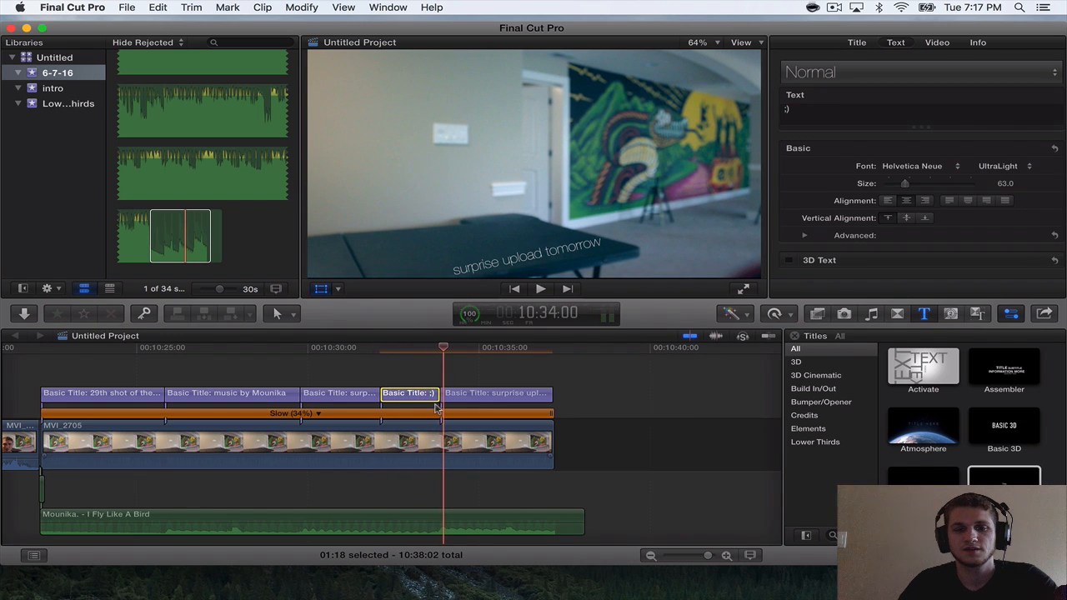
Replay the music cue closely and move the cut between the ";)" title and the last title earlier to 10:33:18.
key("super+equal")
key("super+equal")
key("super+equal")
left_click(361, 348)
key("space")
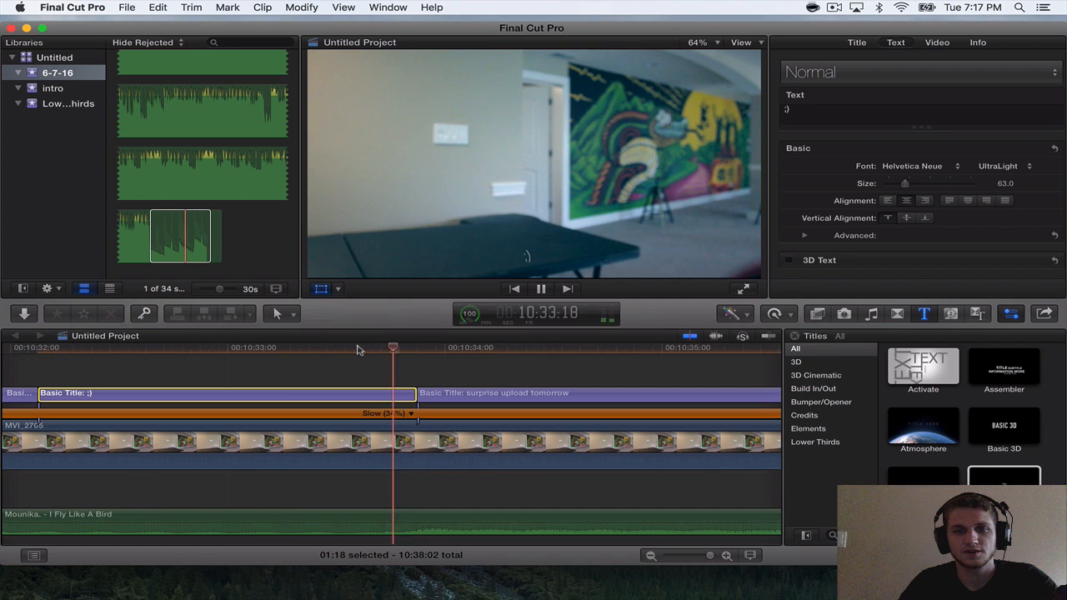
key("space")
left_click(293, 350)
key("space")
key("space")
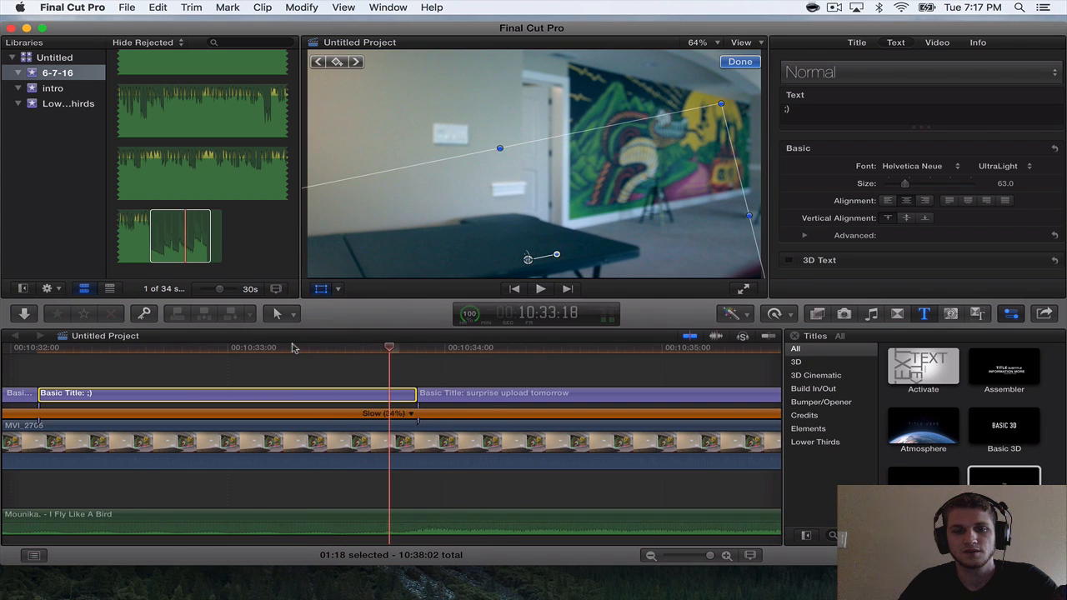
left_click_drag(415, 392, 387, 389)
left_click(286, 349)
key("space")
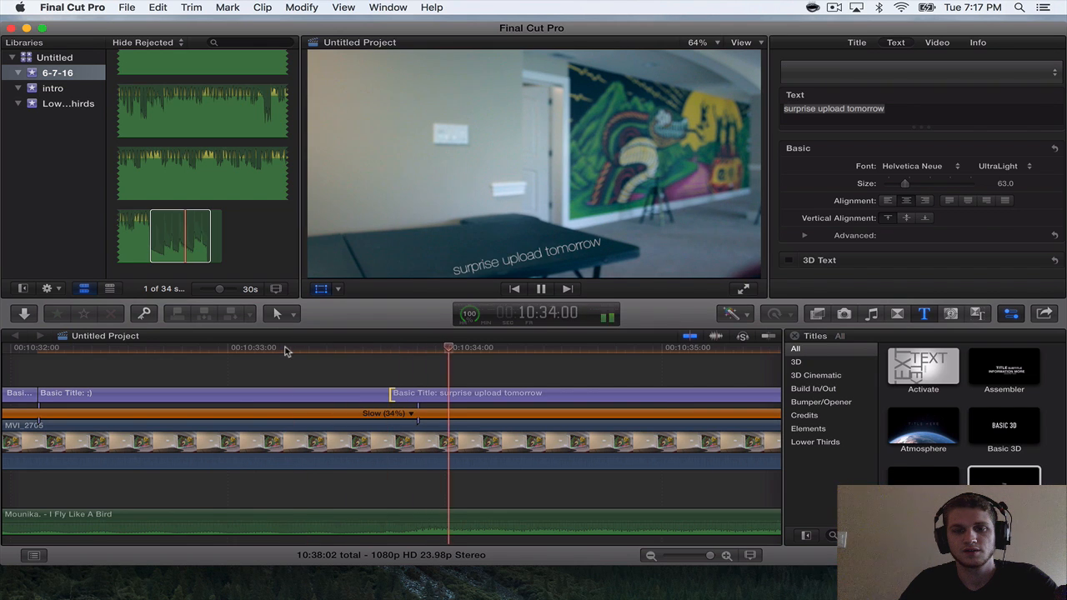
key("space")
Change the text of the last closing title segment to "thank you for watching".
key("super+minus")
key("super+minus")
left_click(467, 402)
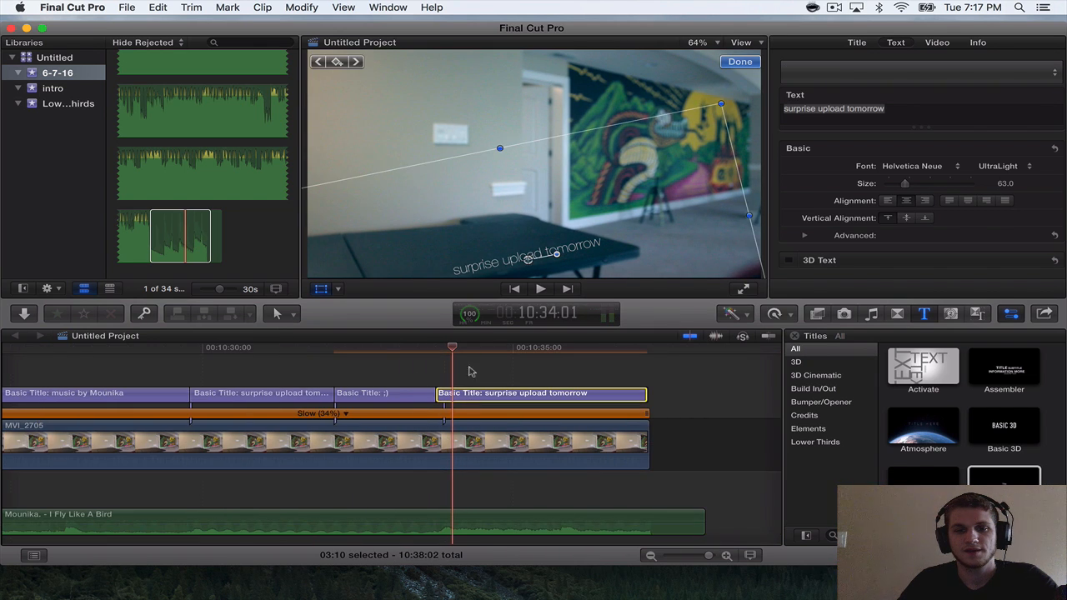
left_click(470, 346)
left_click_drag(767, 103, 765, 104)
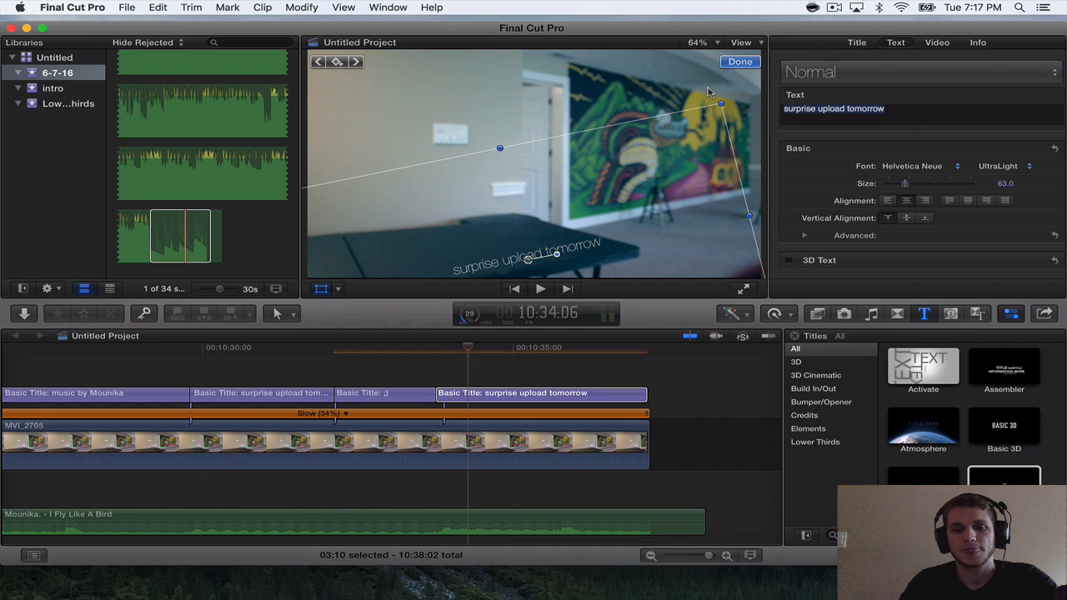
type("Tha")
key("BackSpace")
key("BackSpace")
key("BackSpace")
type("thank yo")
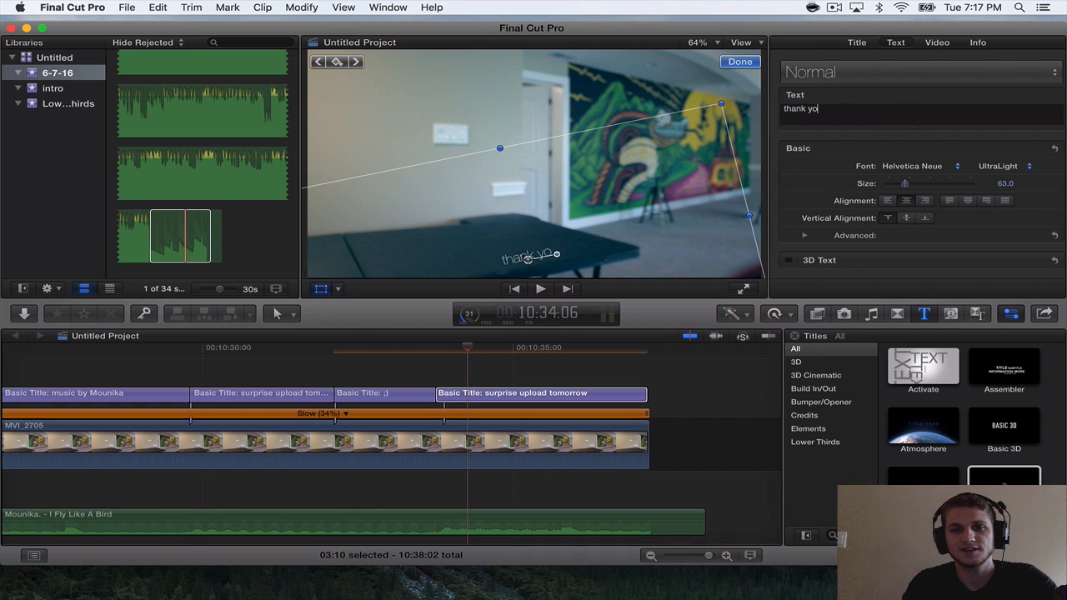
type("u for watching")
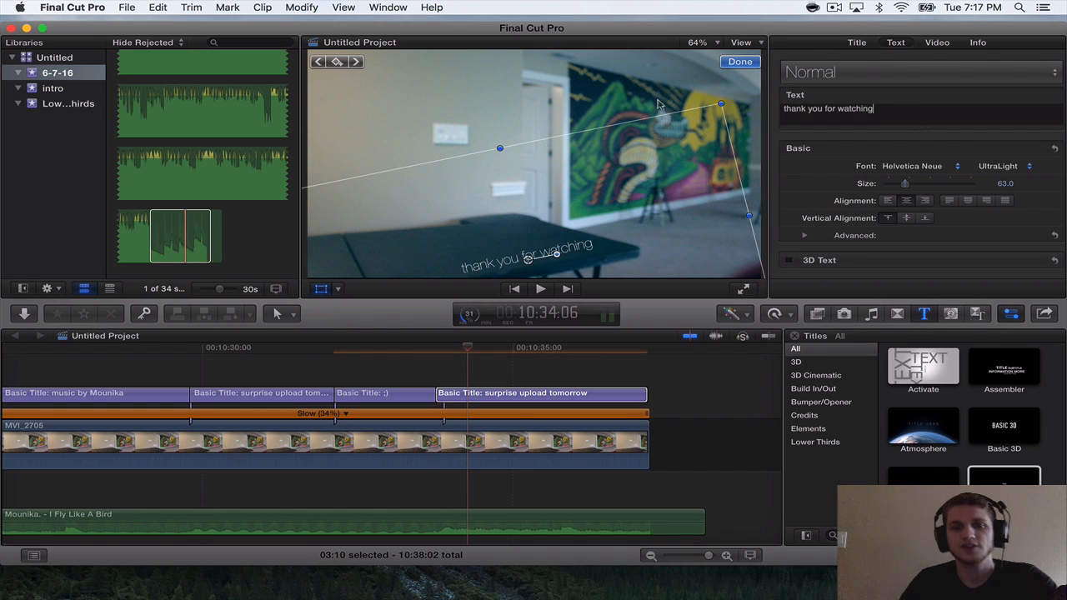
Play the ending from 10:21:09, just before the first closing title, to check the title timing against the music.
key("super+minus")
scroll(490, 374, "left", 3)
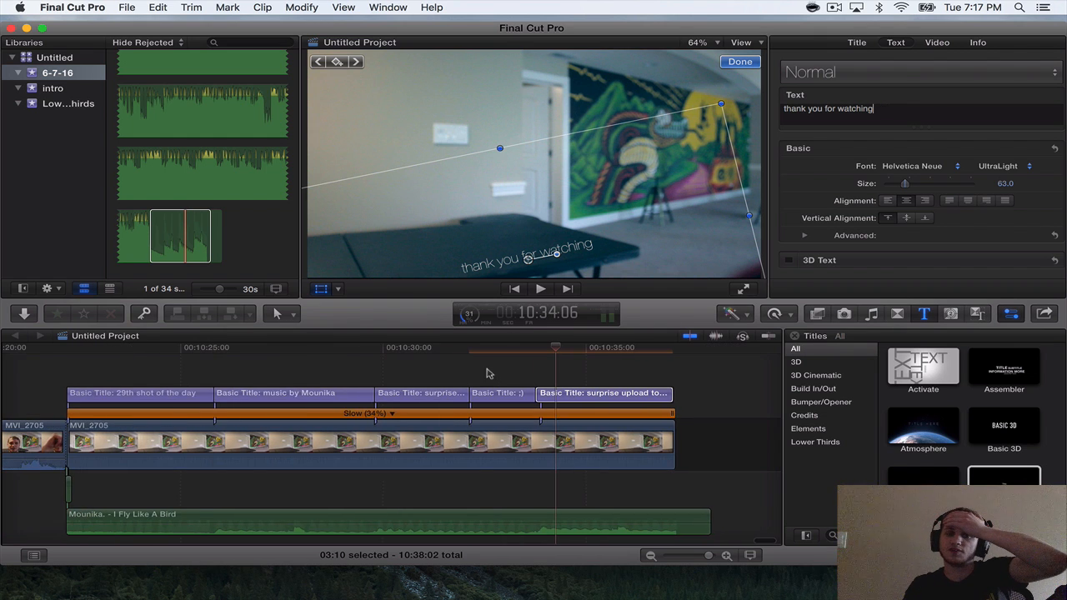
left_click(32, 348)
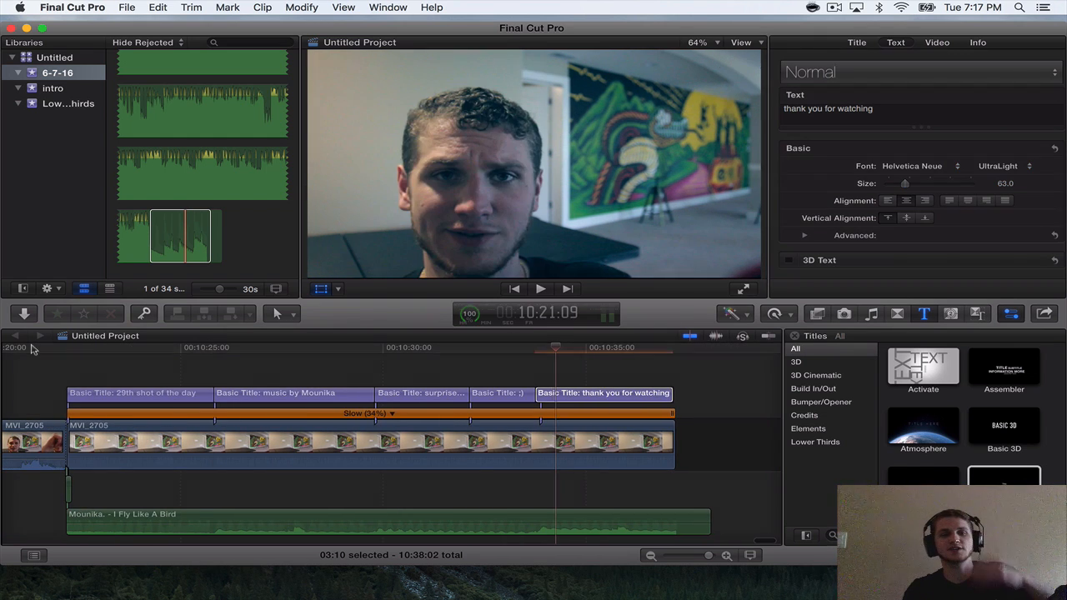
key("space")
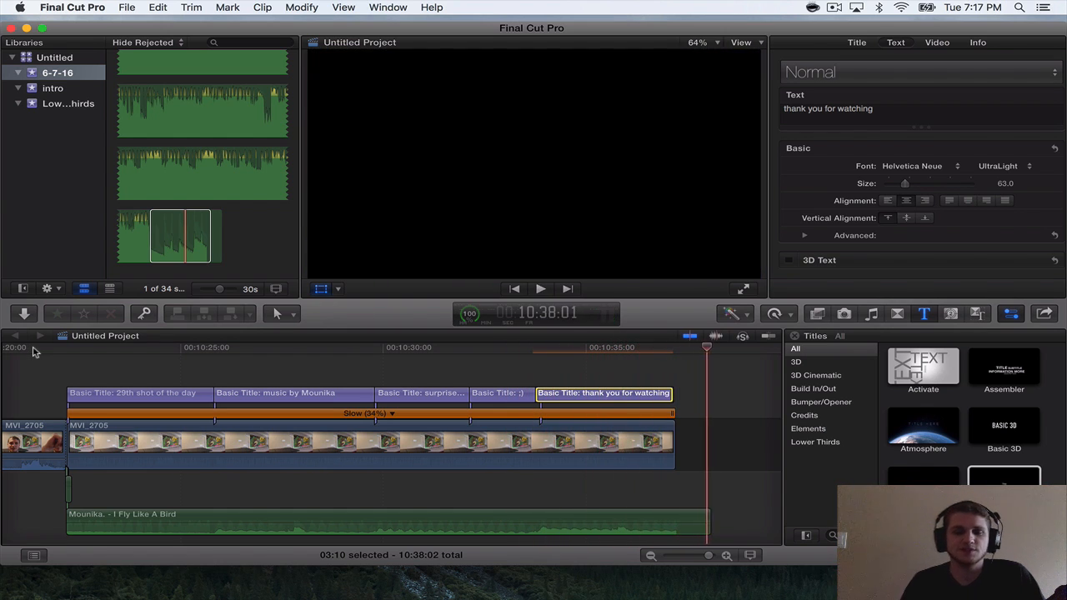
key("r")
key("space")
key("super+minus")
key("super+minus")
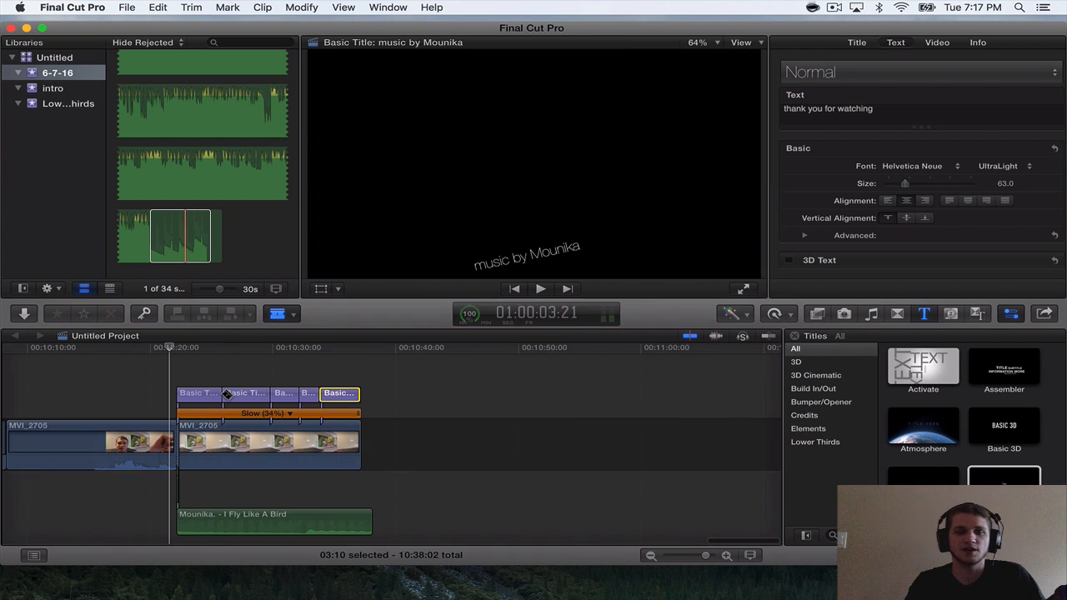
key("a")
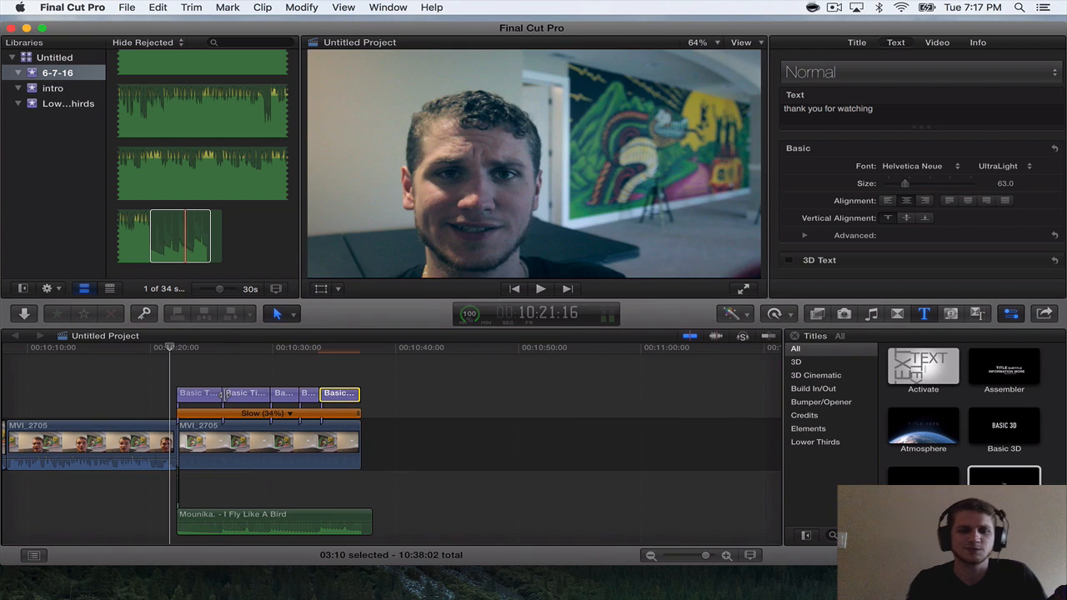
Start exporting the project as a file with the Video and Audio format and continue to the save settings.
left_click(1044, 314)
left_click(967, 408)
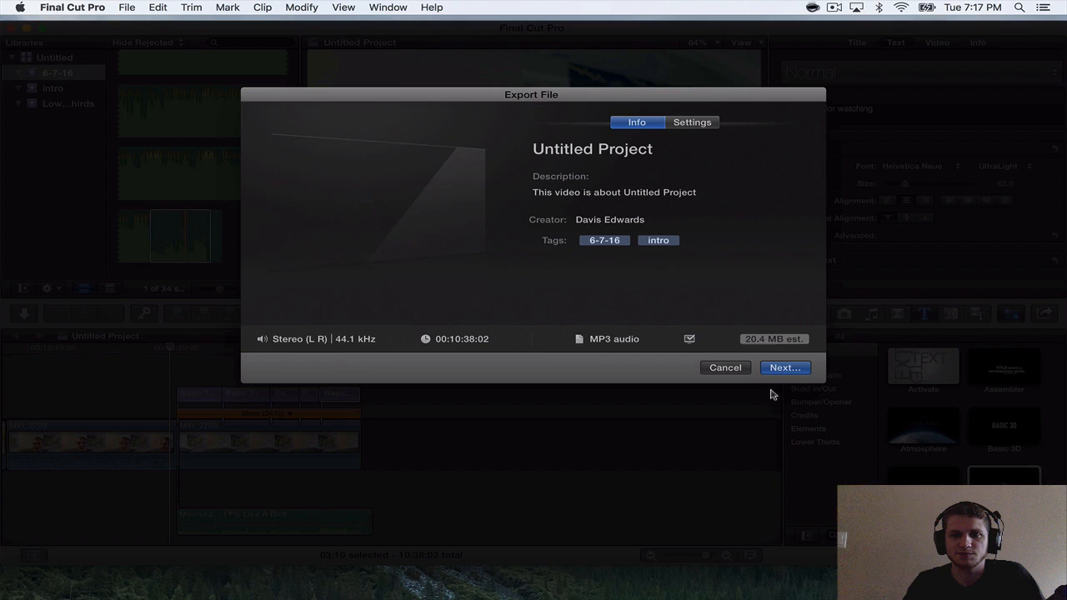
left_click(690, 125)
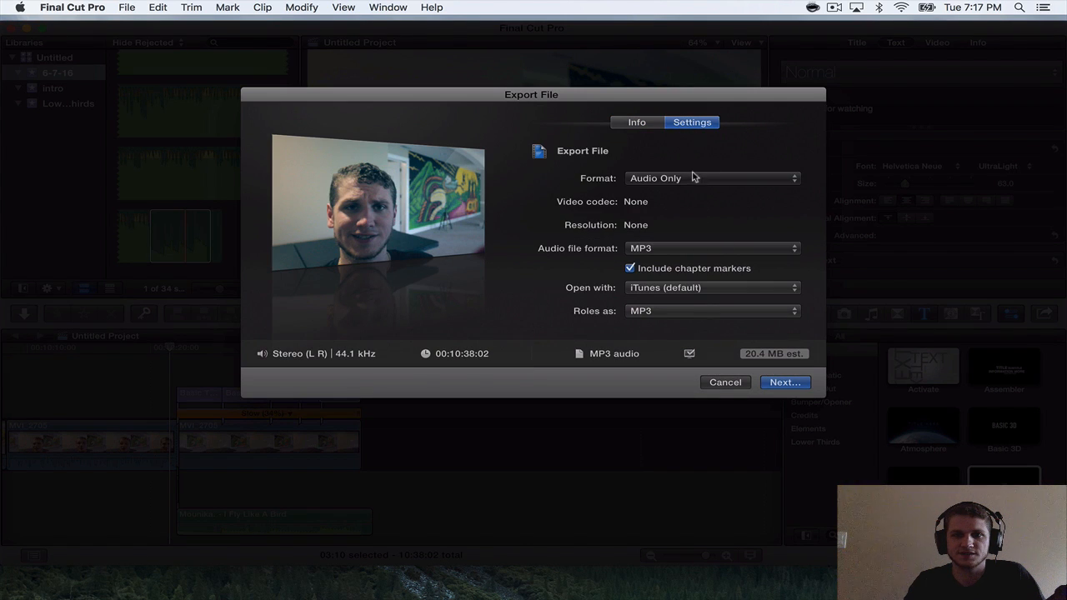
left_click(692, 178)
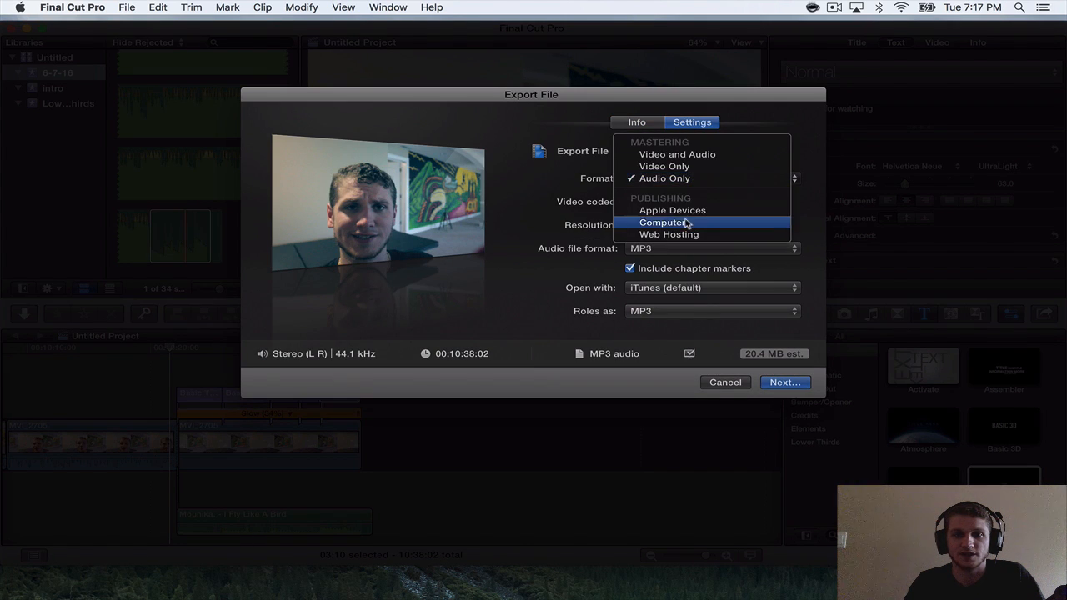
left_click(700, 157)
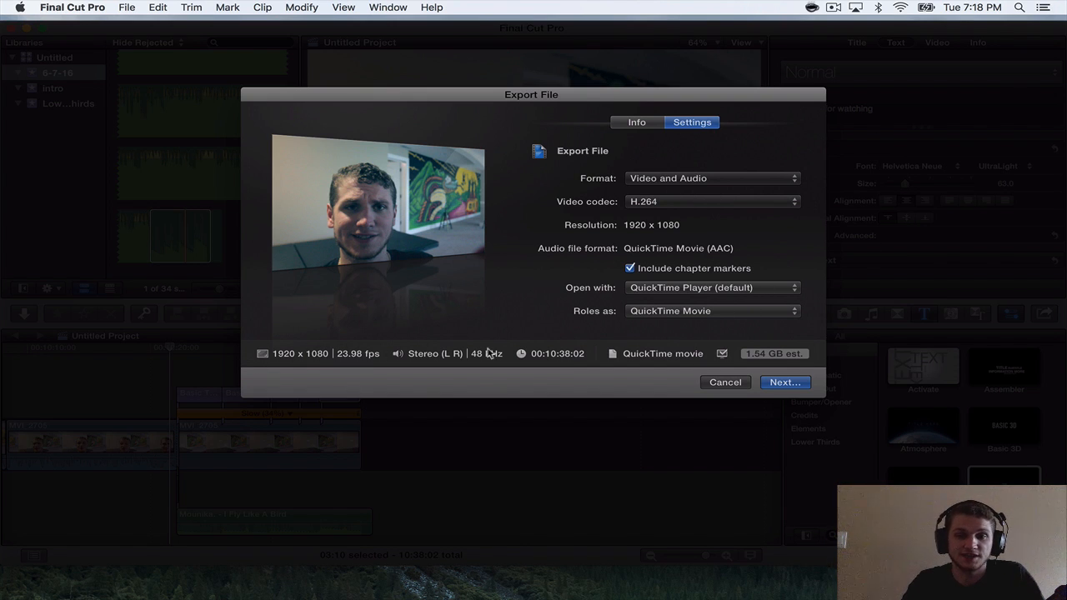
left_click(784, 382)
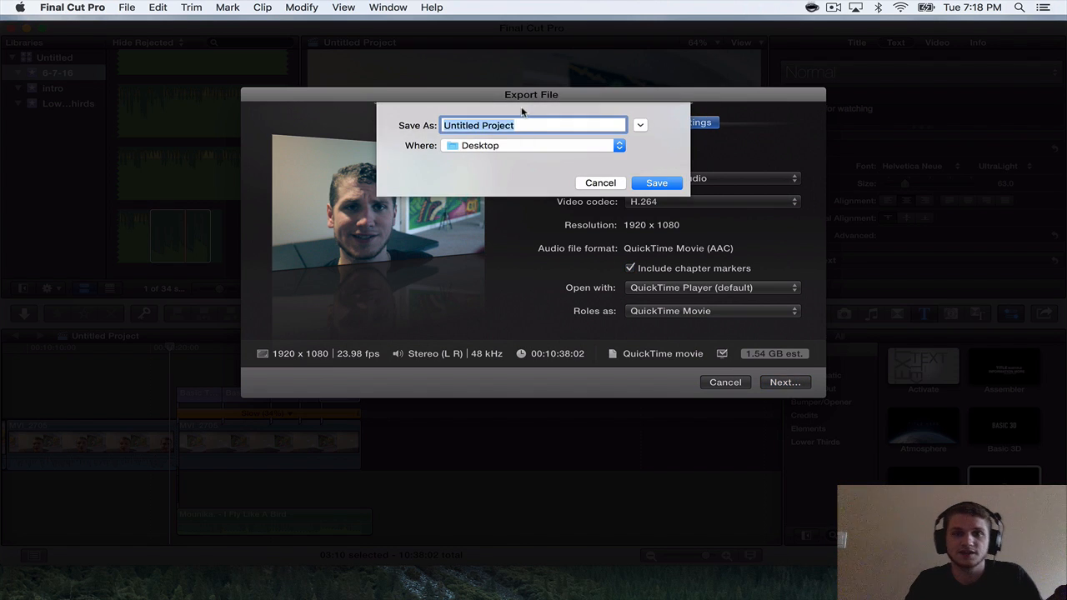
Name the export "29th shot of the day" and save it to the Desktop.
left_click_drag(519, 125, 381, 106)
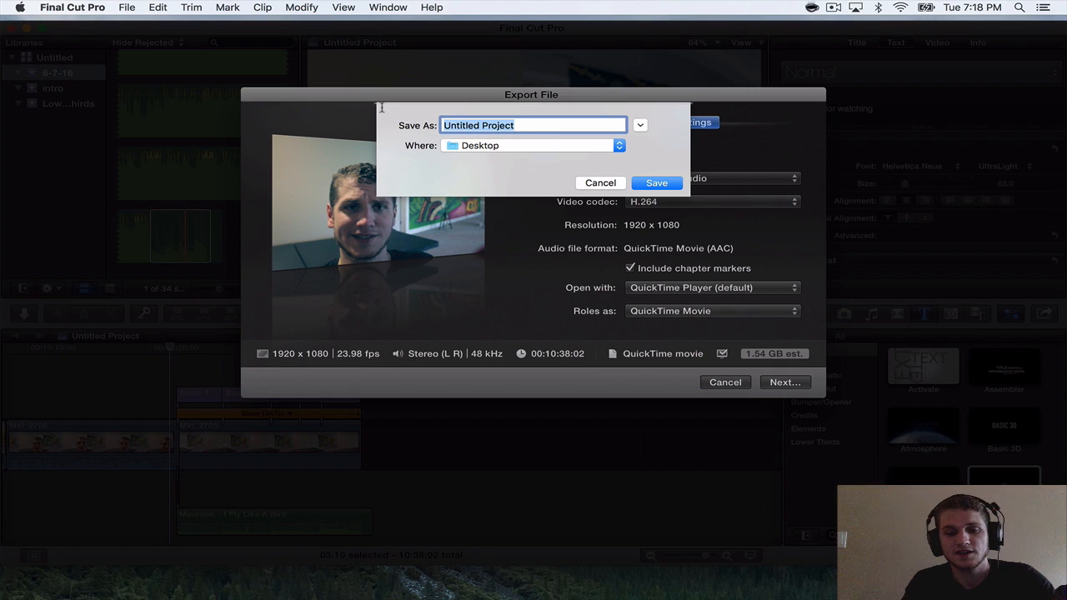
type("29")
left_click(971, 7)
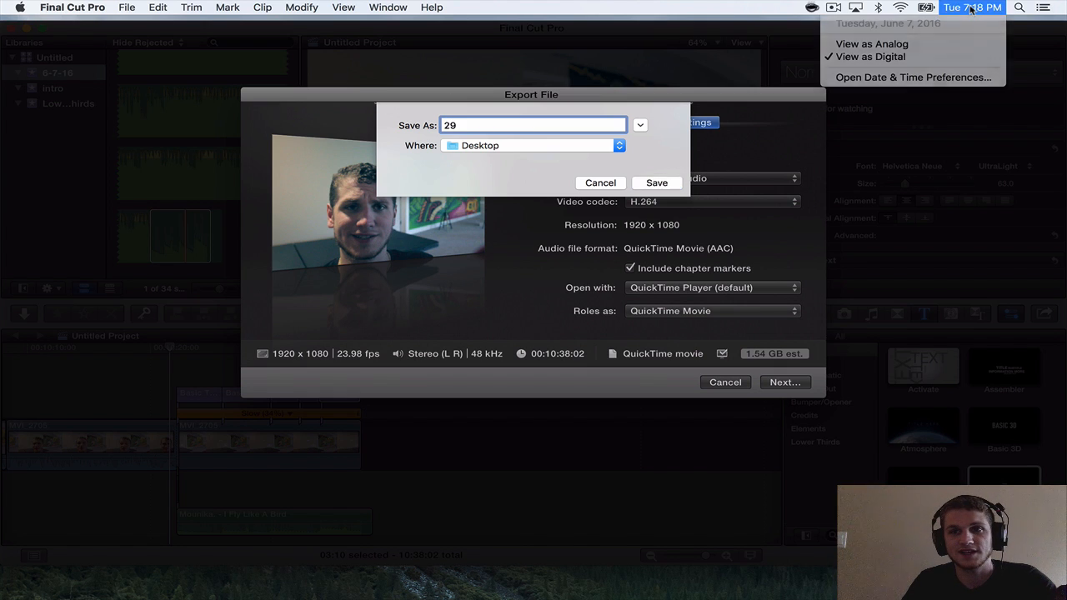
left_click(627, 127)
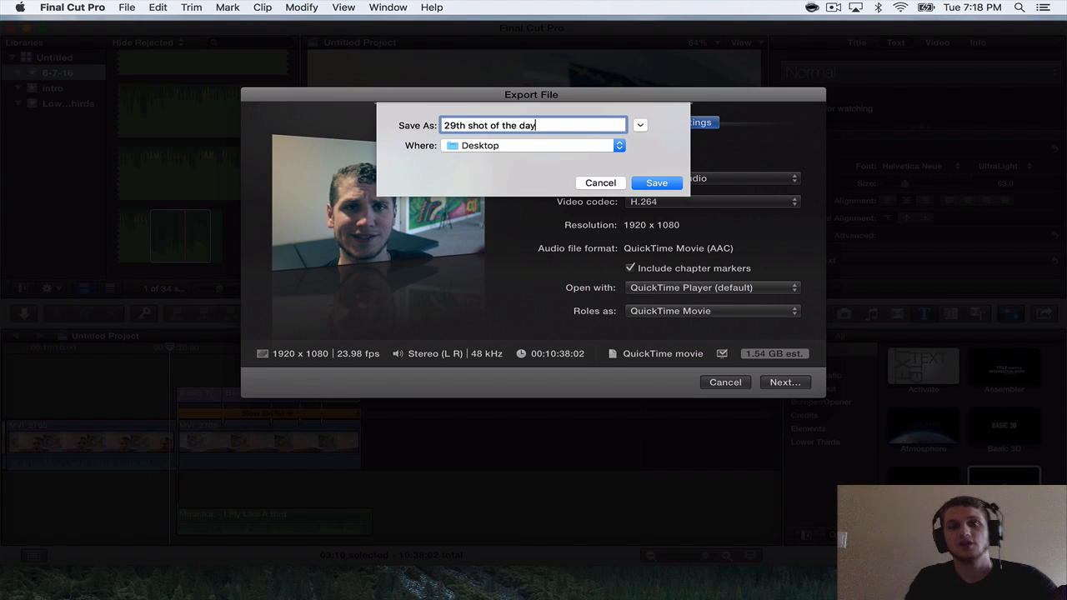
key("Return")
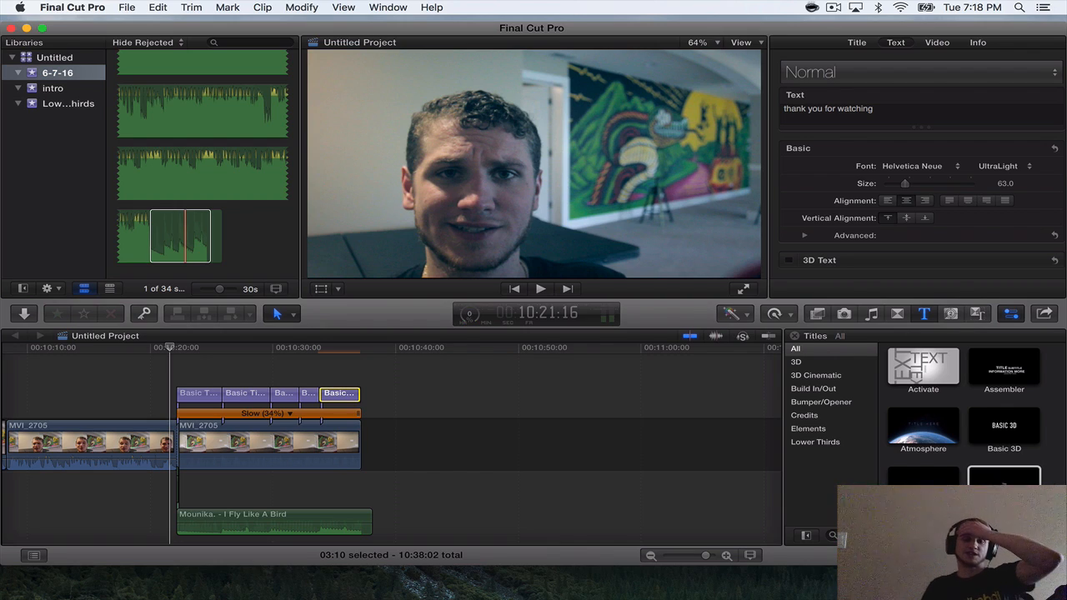